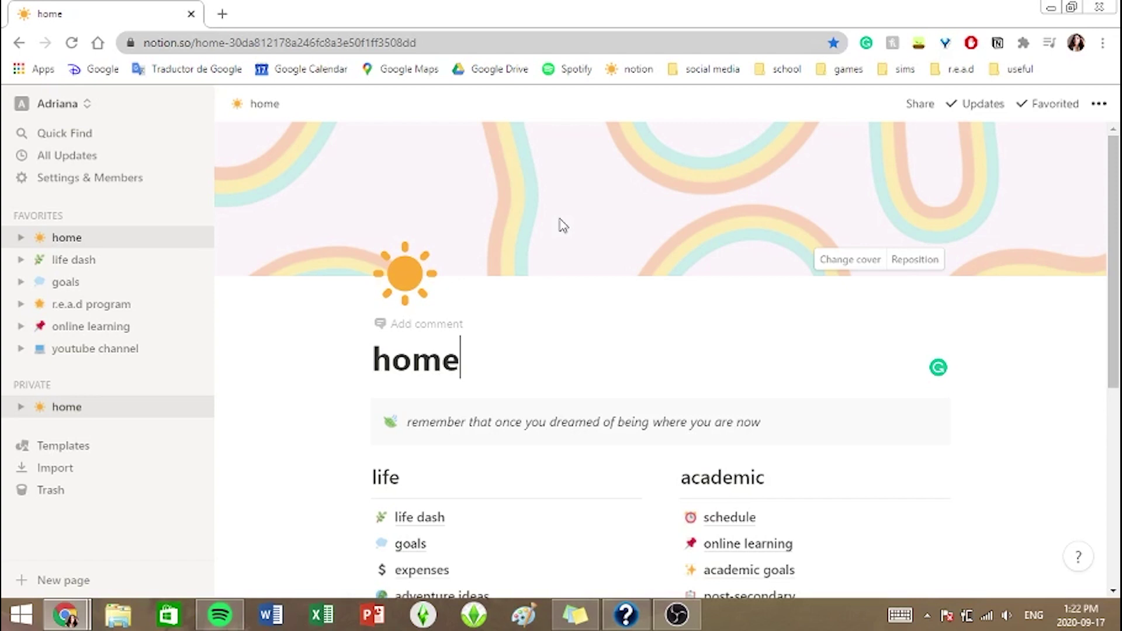
Examine the home page's cover, quote callout and the link lists under life, academic, entertainment and projects.
scroll(562, 225, down, 1)
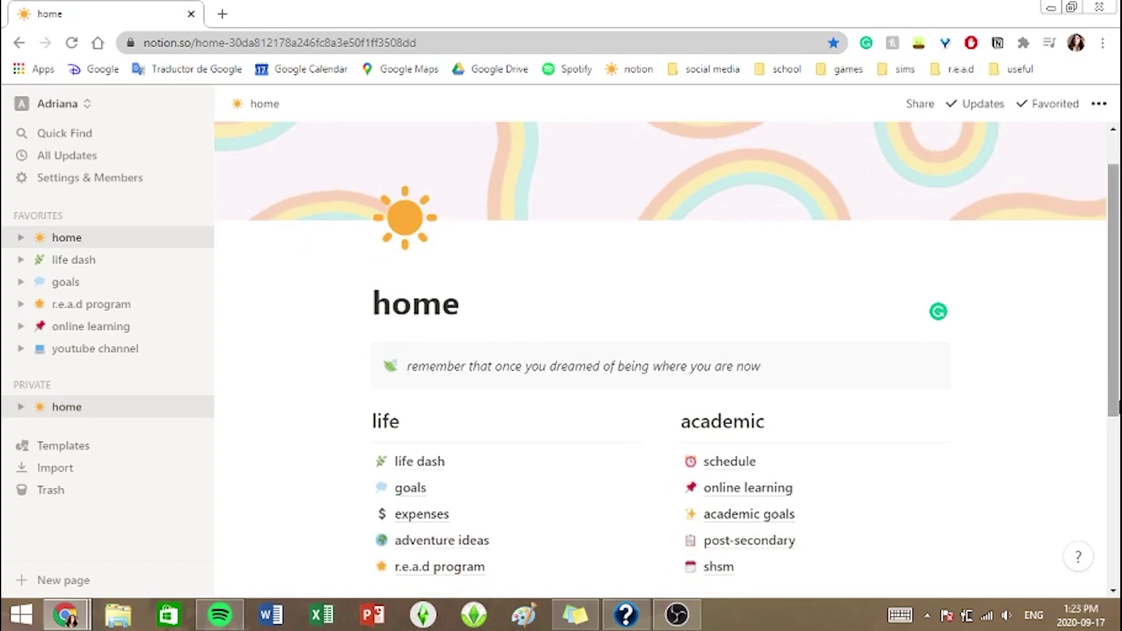
click(362, 355)
click(1018, 392)
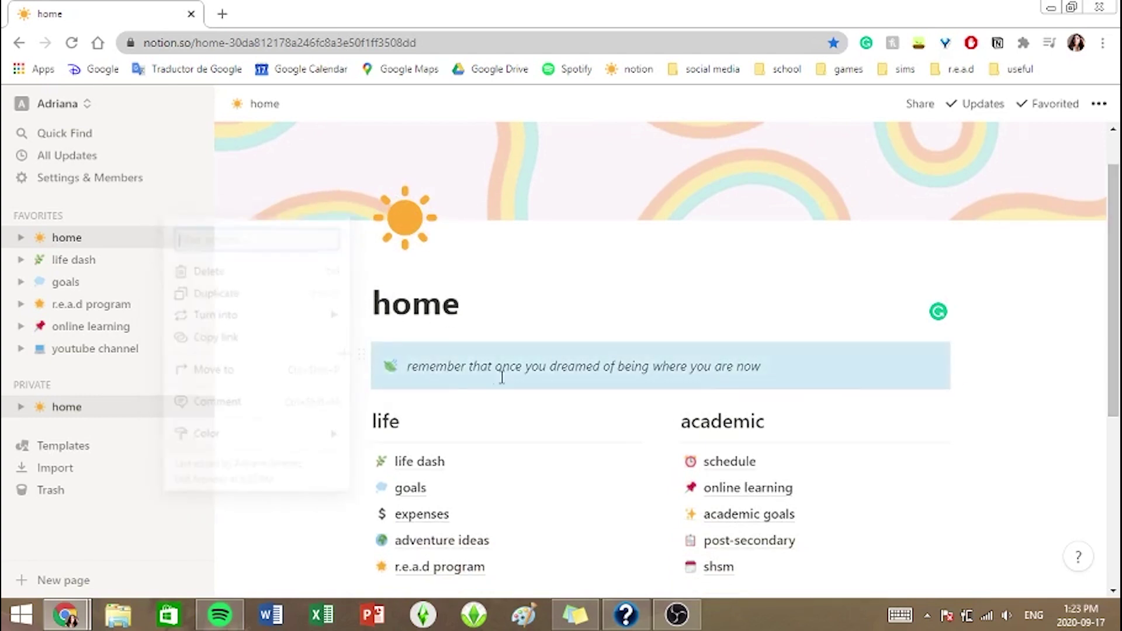
click(1006, 321)
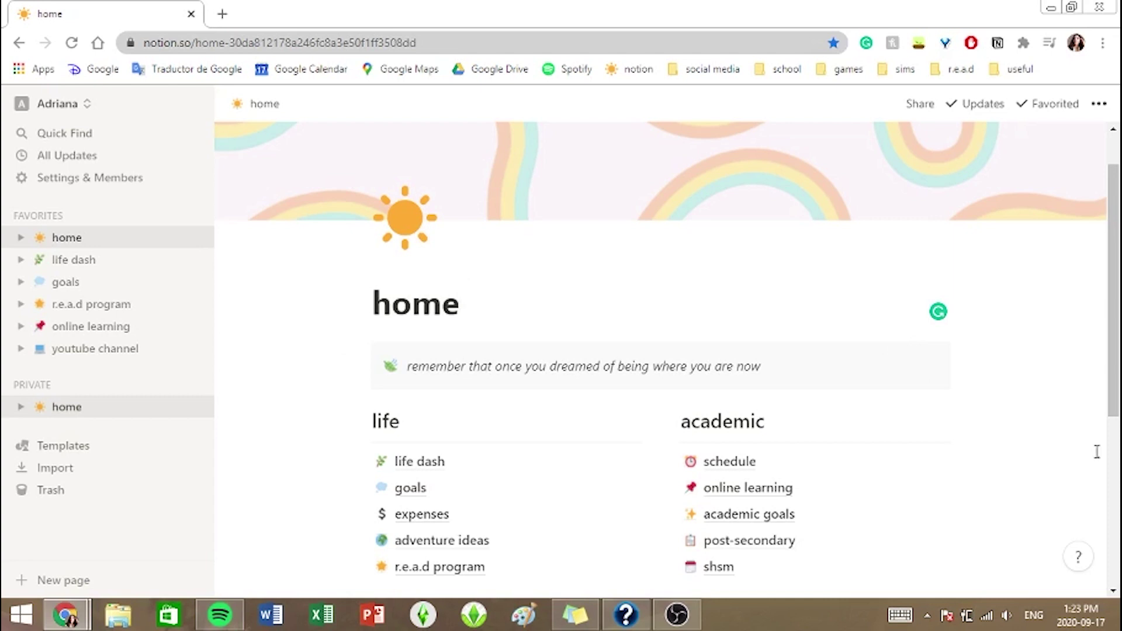
scroll(1099, 456, down, 3)
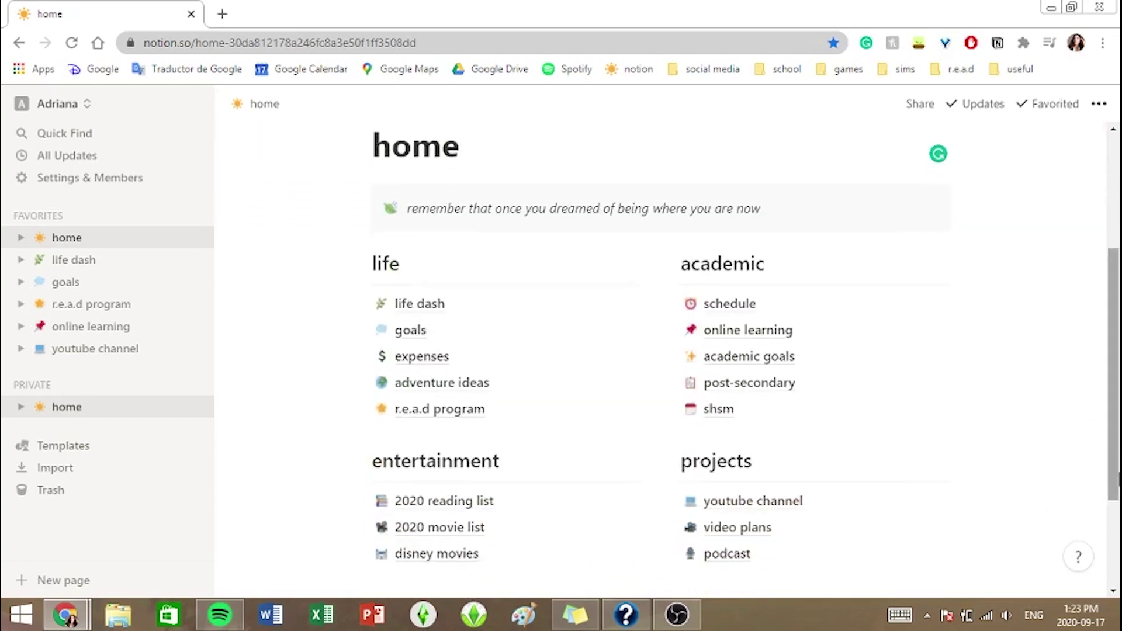
scroll(1028, 467, down, 1)
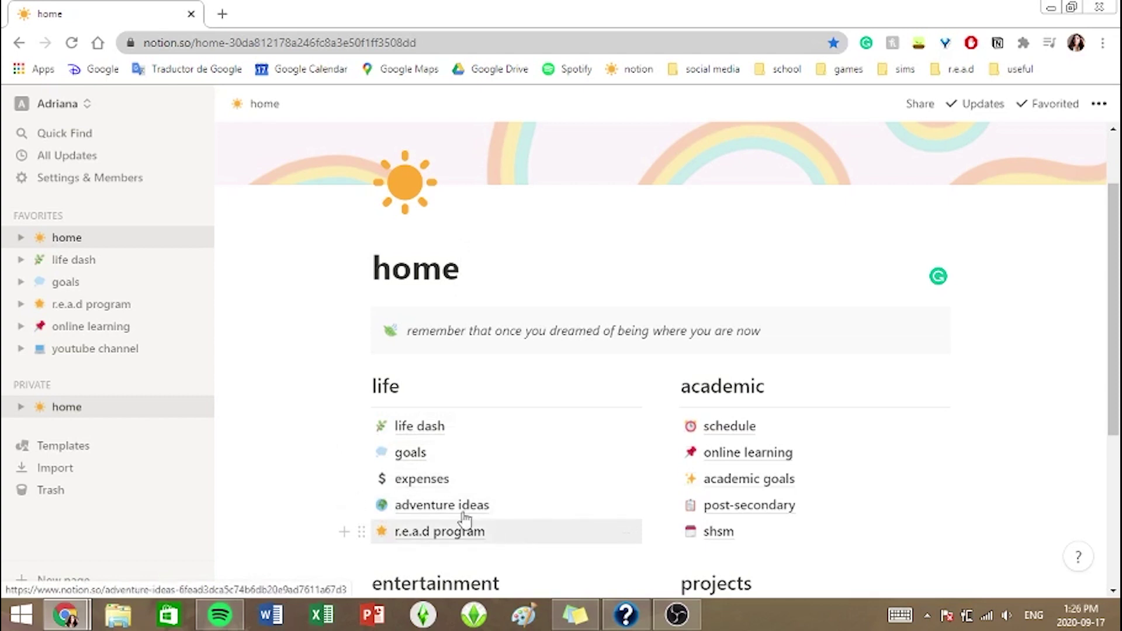
Open the life dash page from the life section and switch the life admin table to the all tasks view.
click(419, 429)
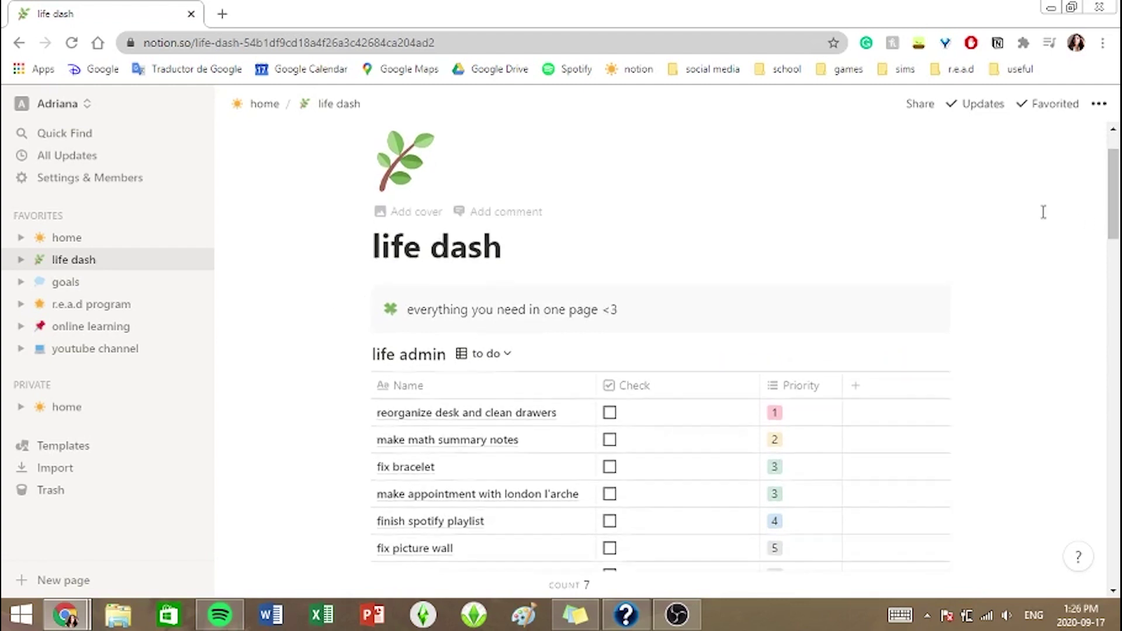
scroll(1043, 212, down, 1)
scroll(1118, 184, down, 2)
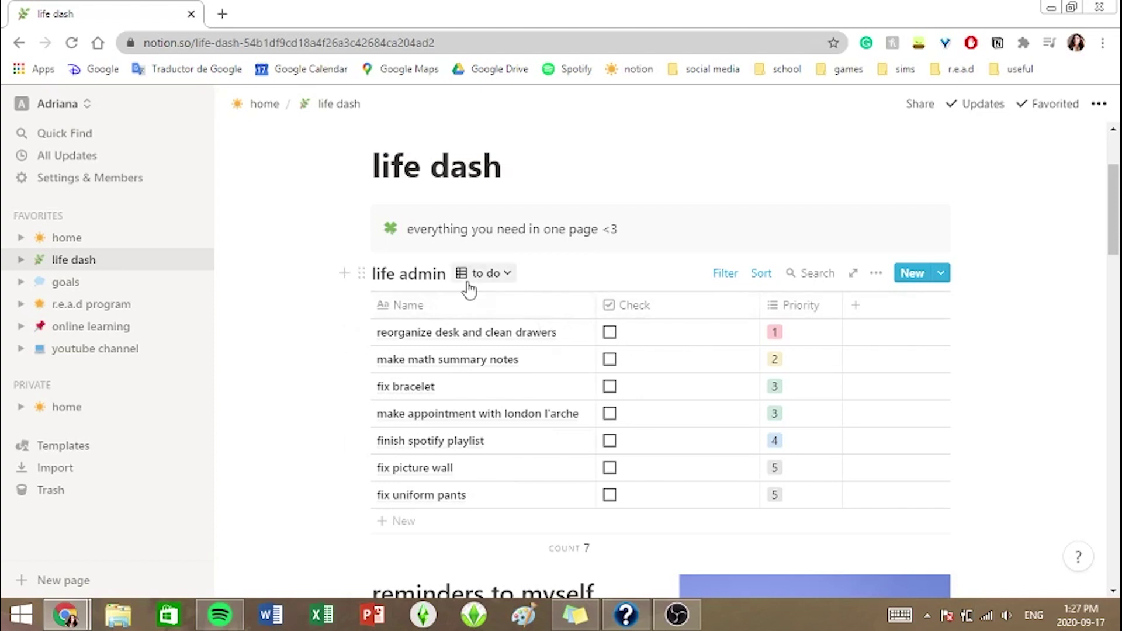
click(491, 278)
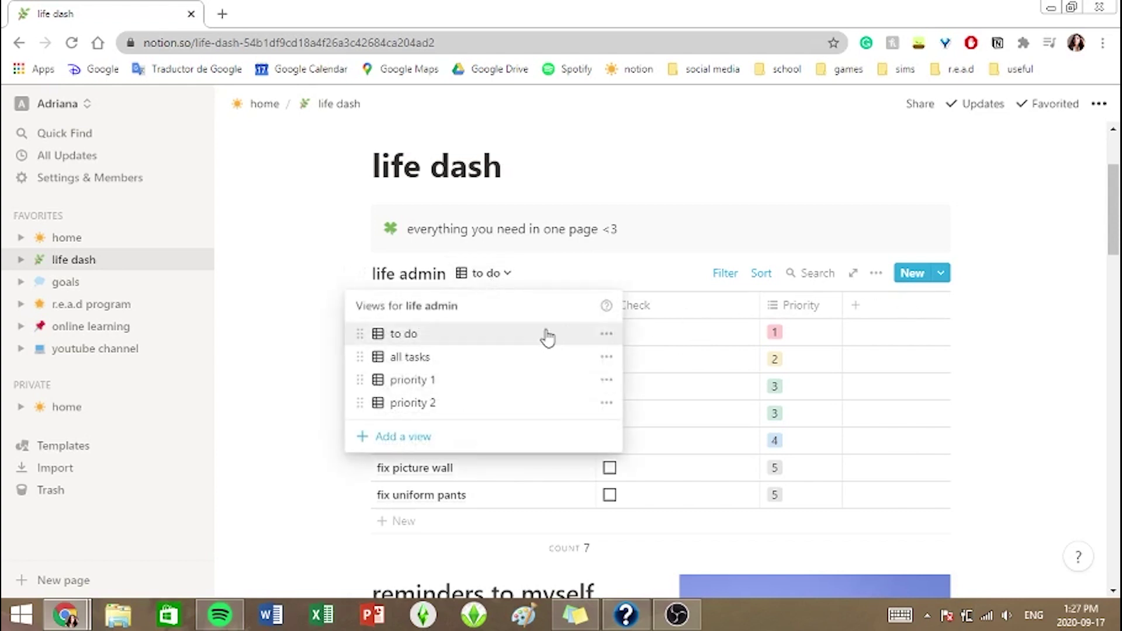
click(531, 360)
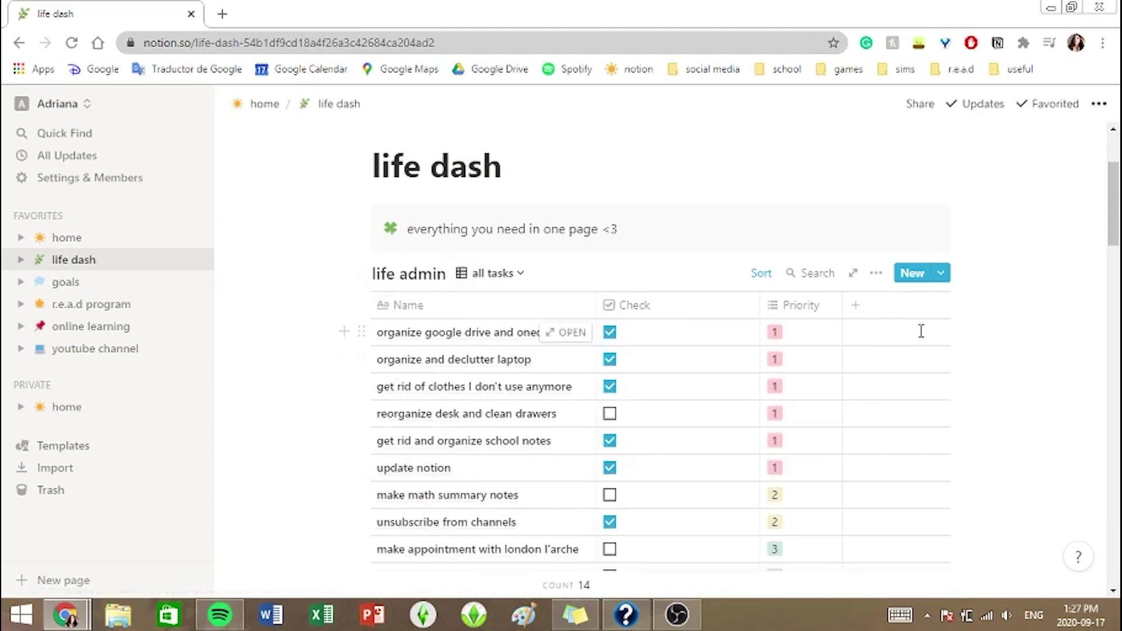
scroll(920, 328, down, 1)
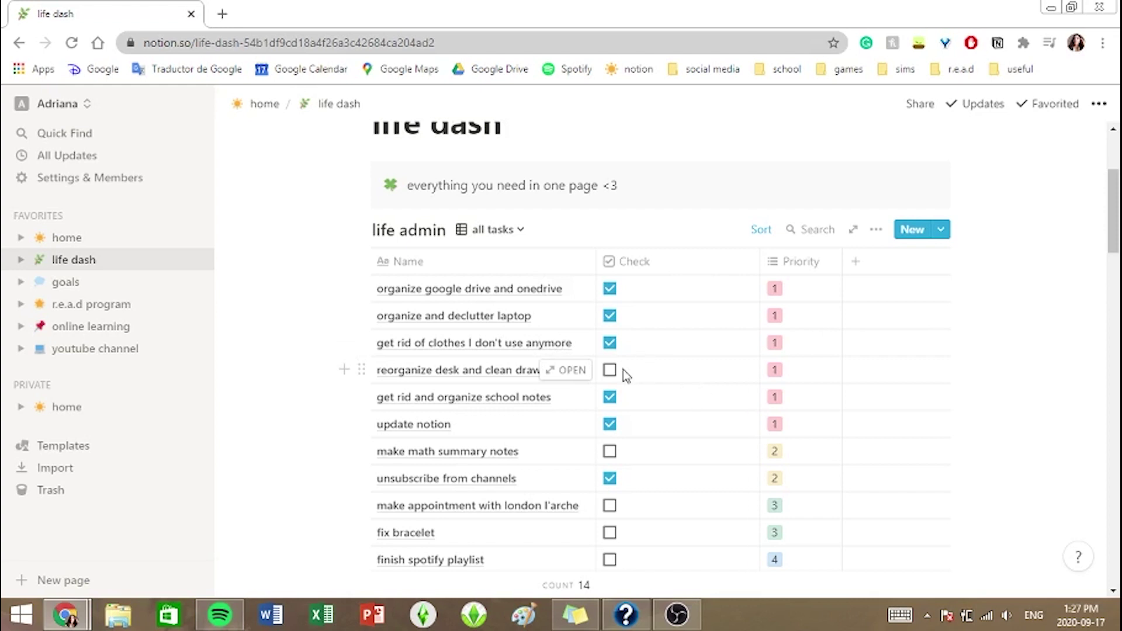
Return the life admin table to the to do view and check off the fix picture wall task.
click(492, 229)
click(510, 306)
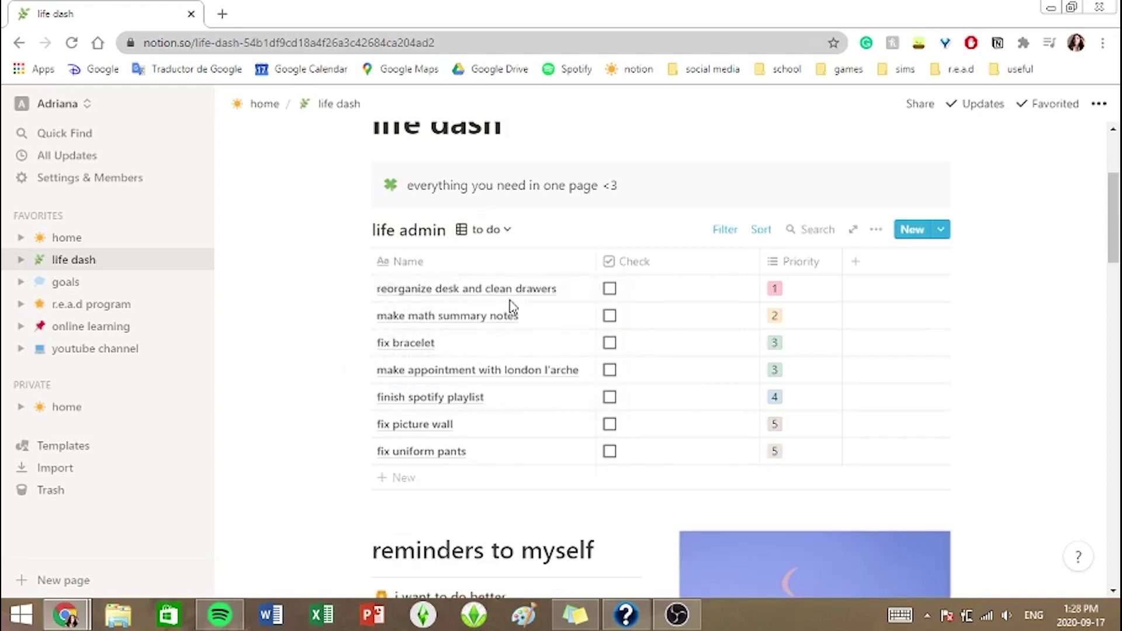
click(608, 426)
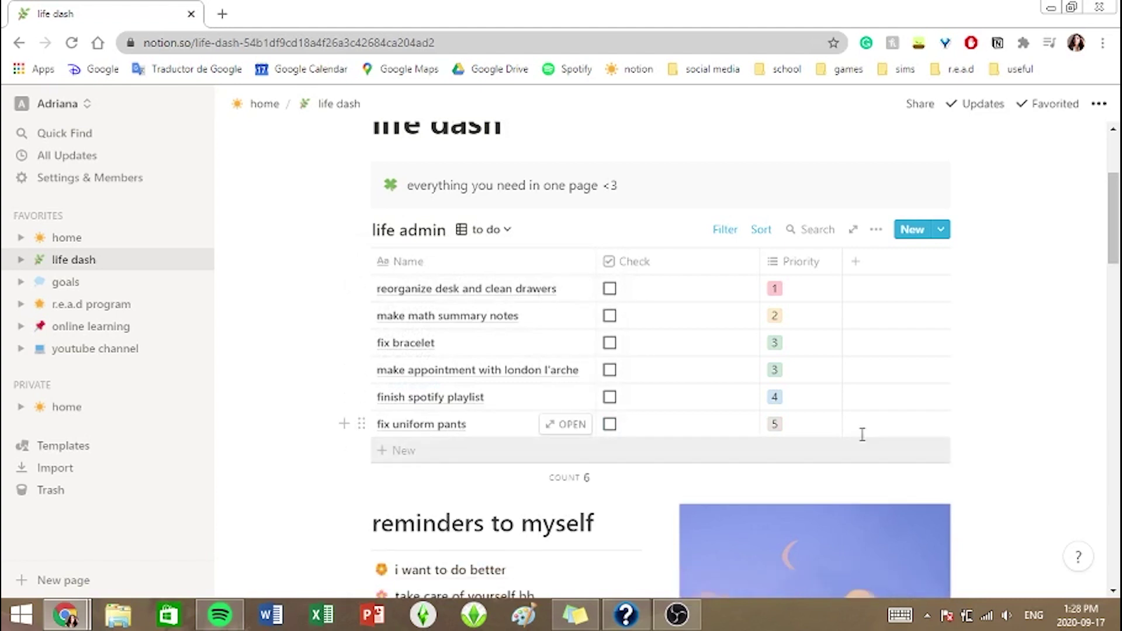
Show the all tasks view of the life admin table again and review its checked and unchecked tasks.
click(498, 236)
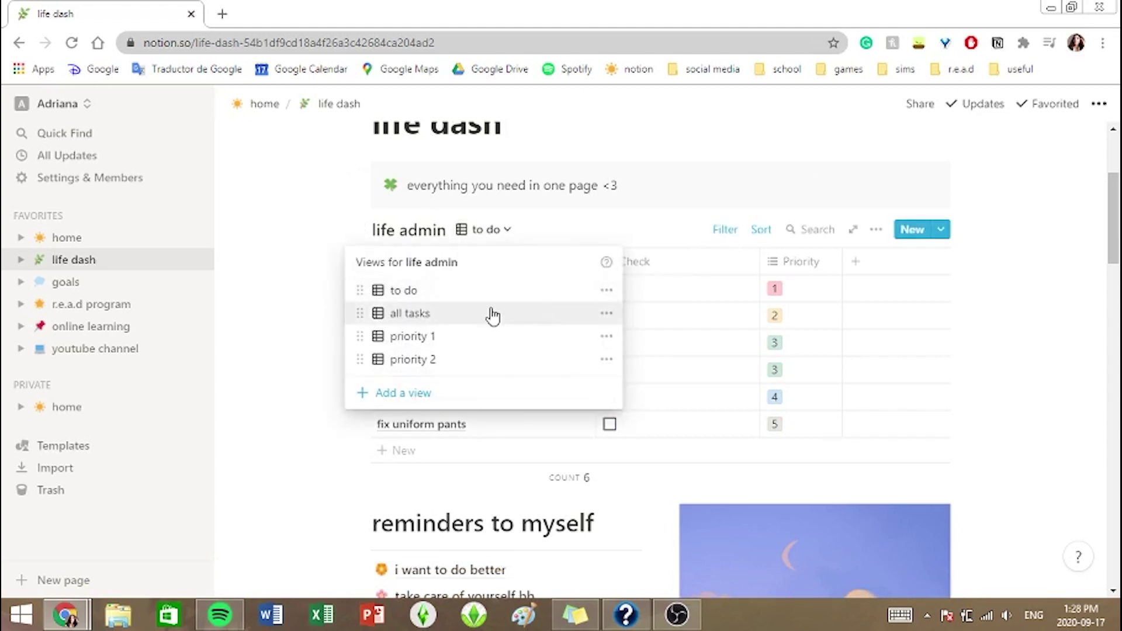
click(493, 315)
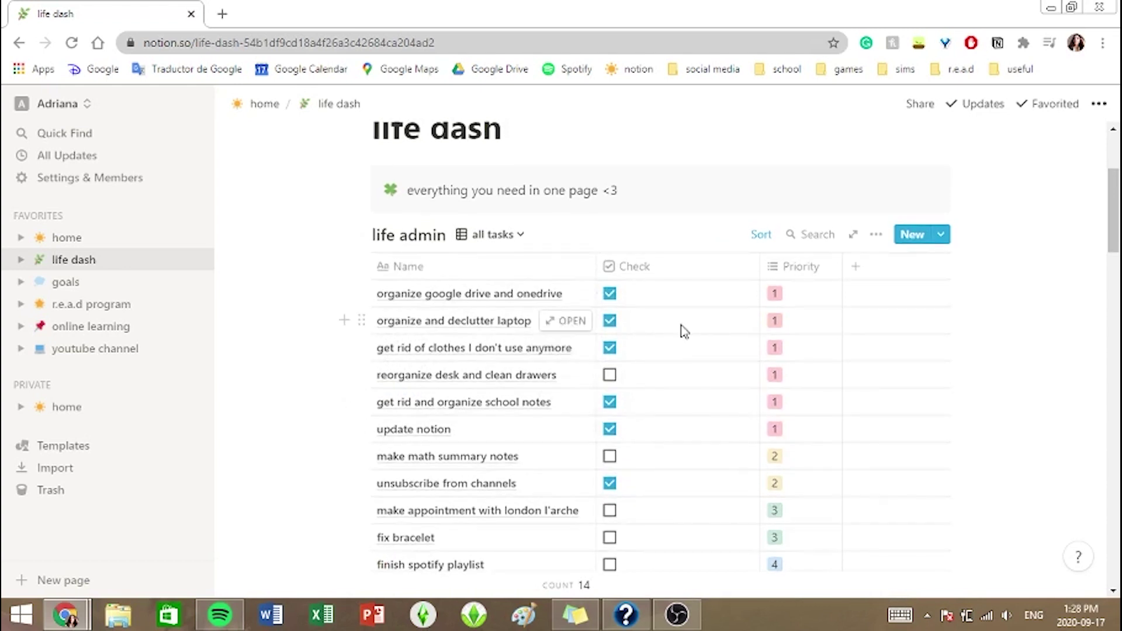
scroll(678, 333, down, 2)
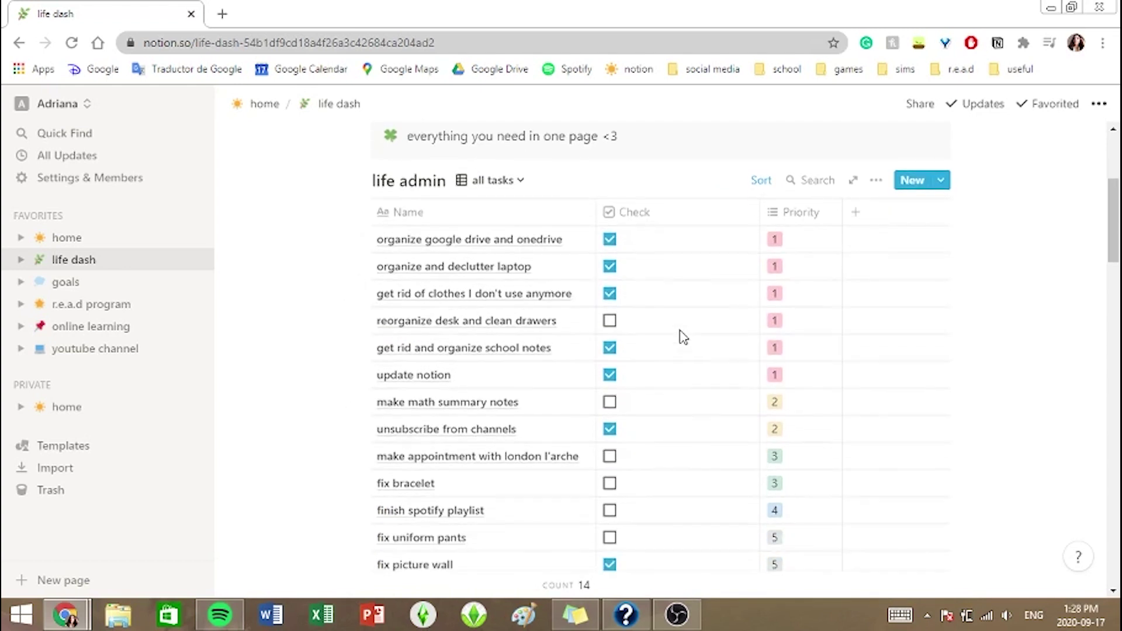
View the life admin tasks in the priority 1 and priority 2 views, ending on the to do view.
scroll(678, 333, up, 3)
click(494, 278)
click(472, 392)
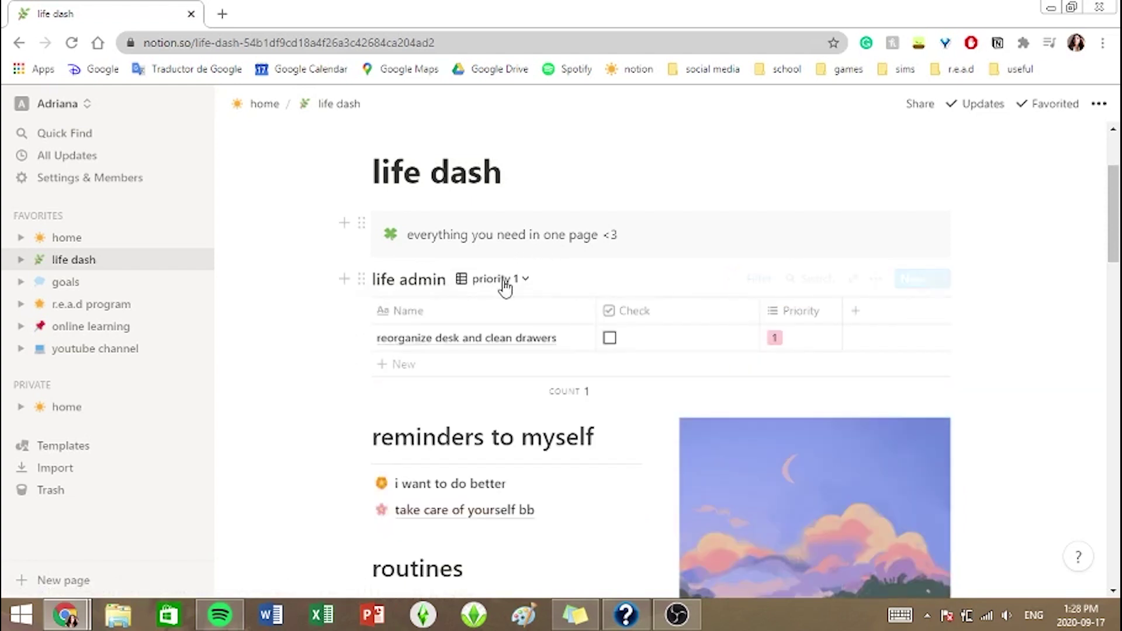
click(497, 280)
click(517, 411)
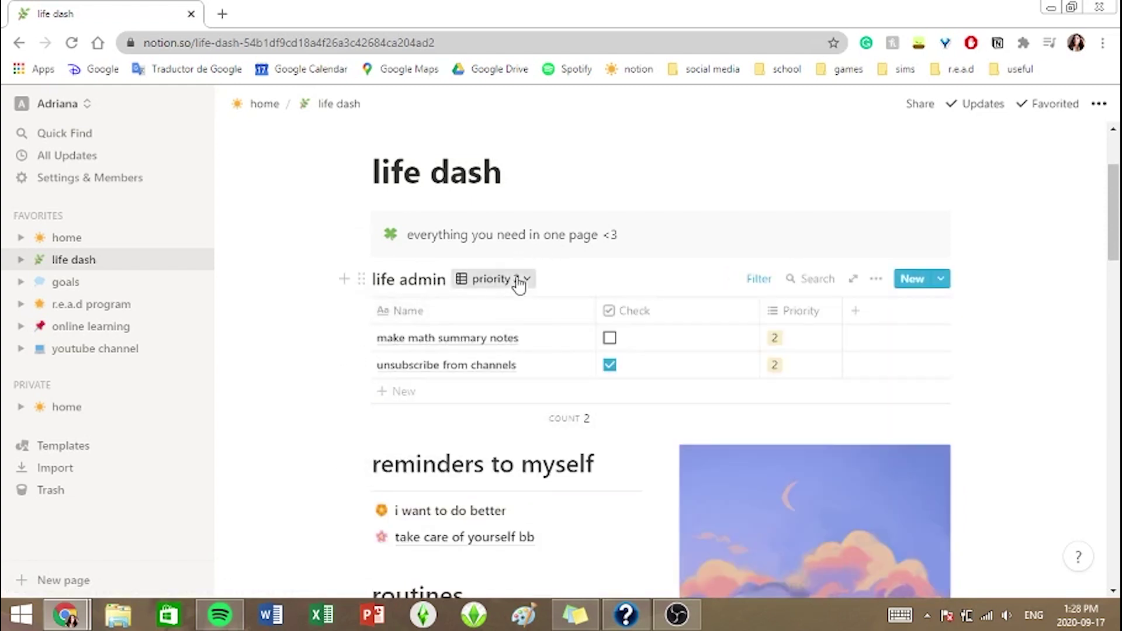
click(518, 278)
click(521, 339)
Examine the reminders to myself section of life dash with its illustration and quote callout.
scroll(501, 287, down, 5)
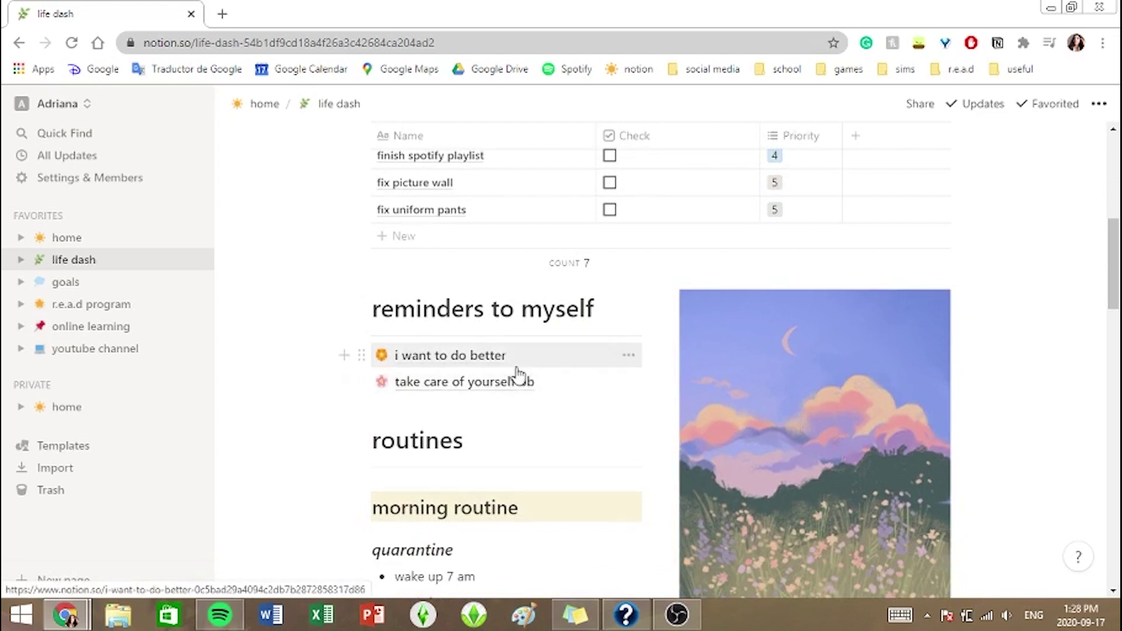
scroll(530, 368, down, 3)
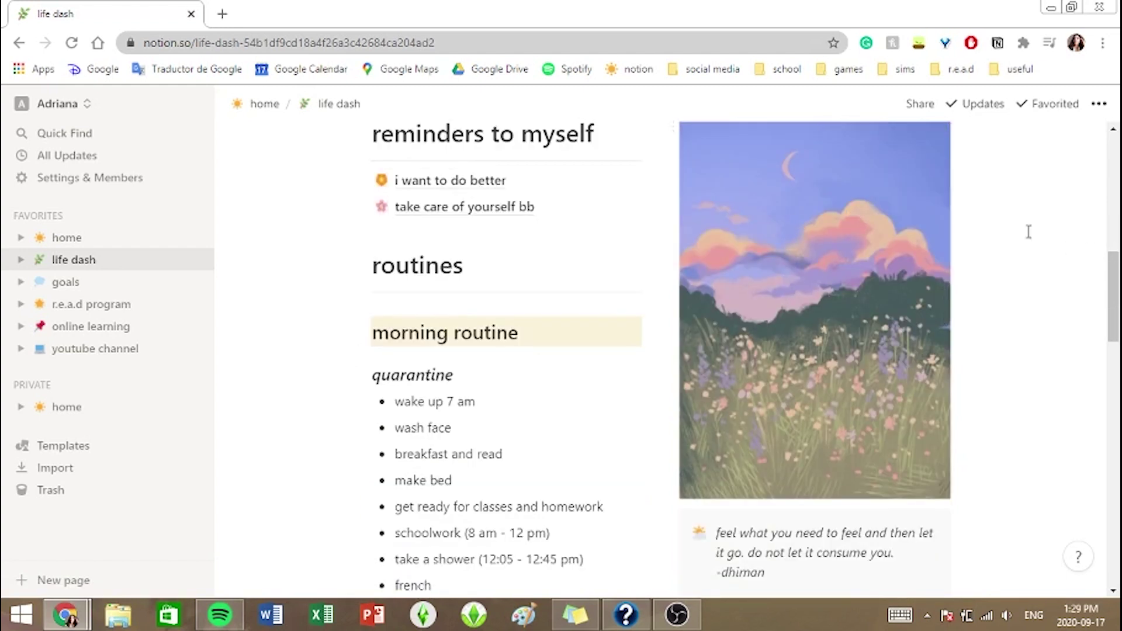
scroll(1042, 193, down, 1)
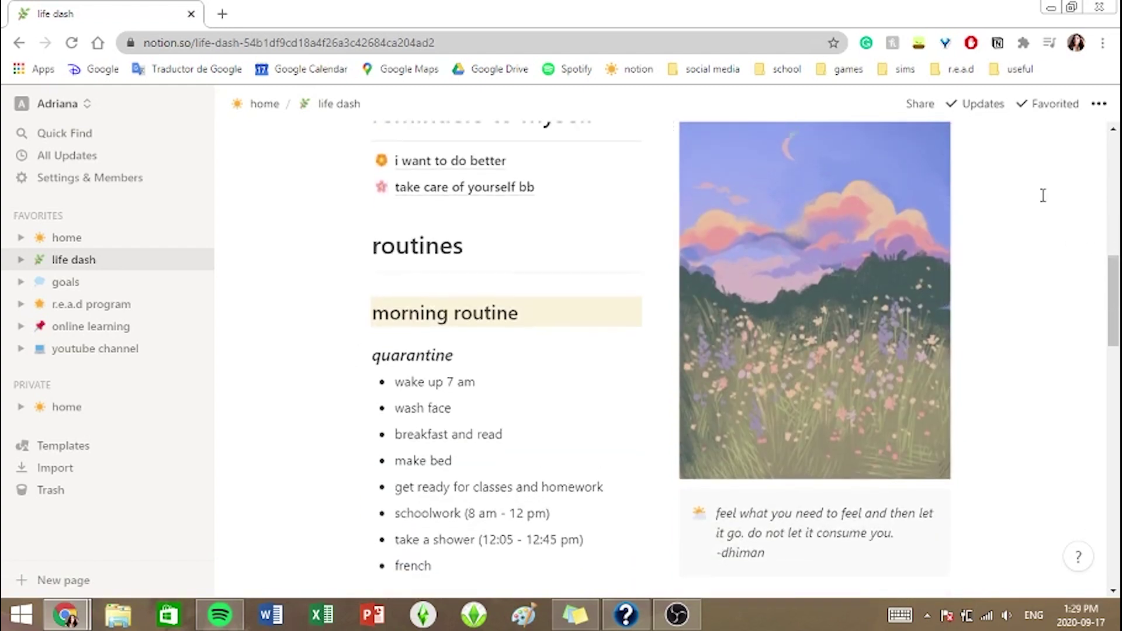
scroll(1043, 193, up, 2)
scroll(1005, 350, down, 1)
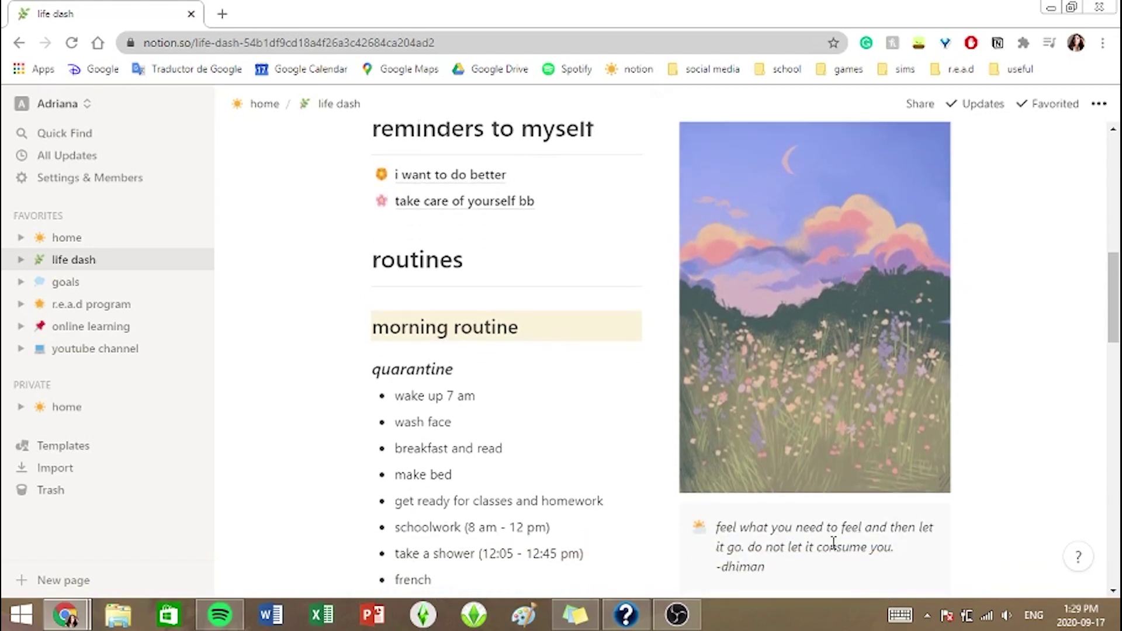
scroll(847, 444, down, 3)
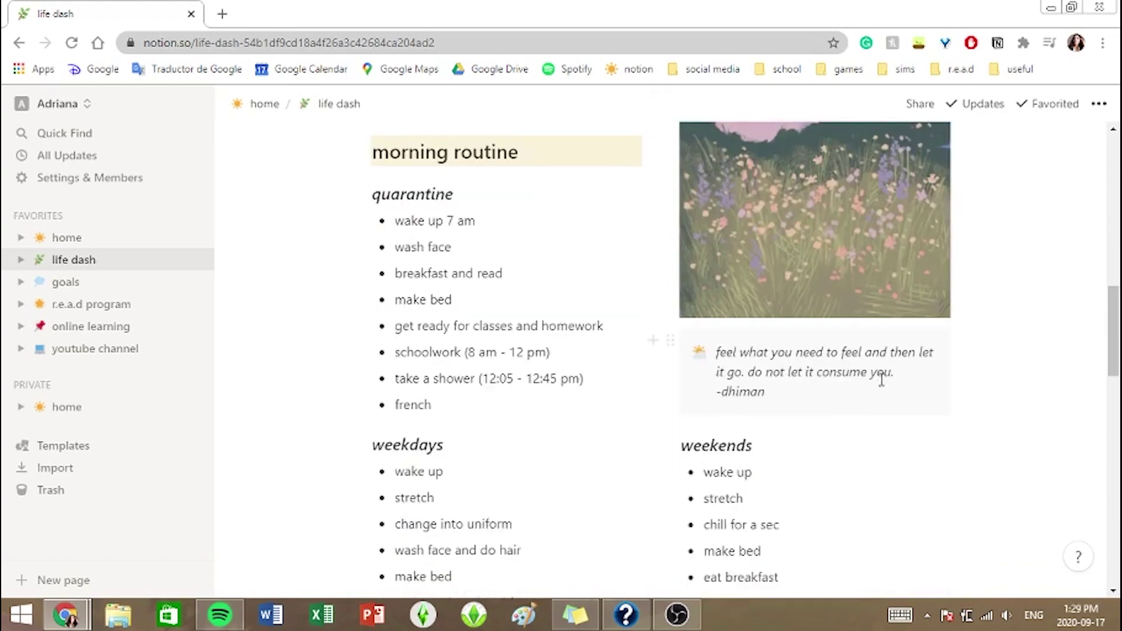
scroll(1005, 262, up, 4)
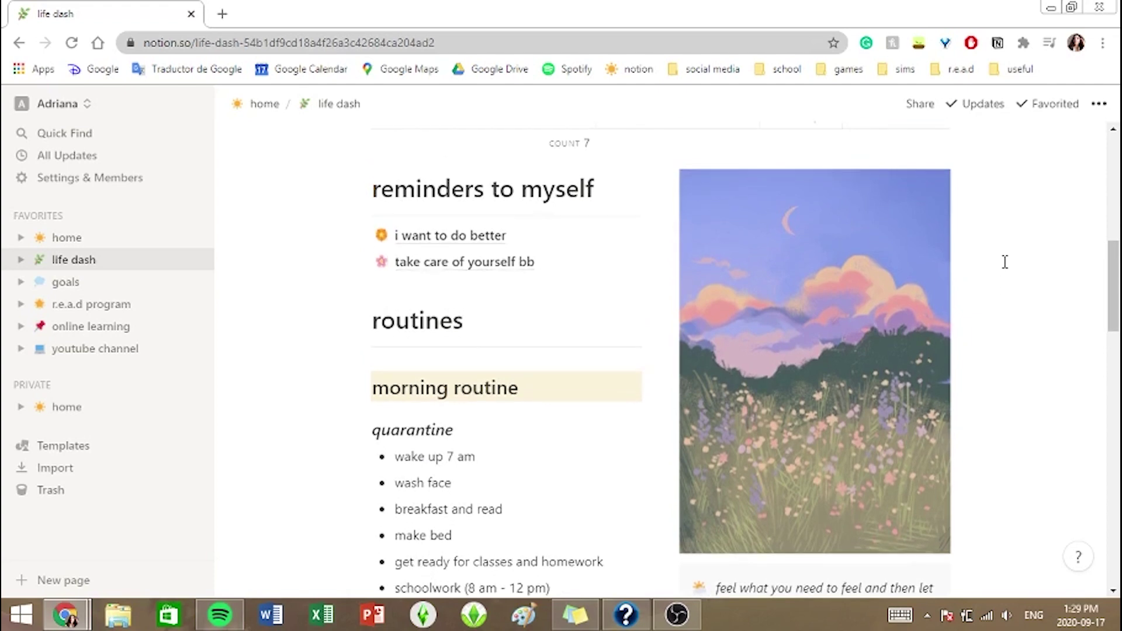
Read through the morning, night and reset routines on the life dash page.
scroll(1005, 262, down, 3)
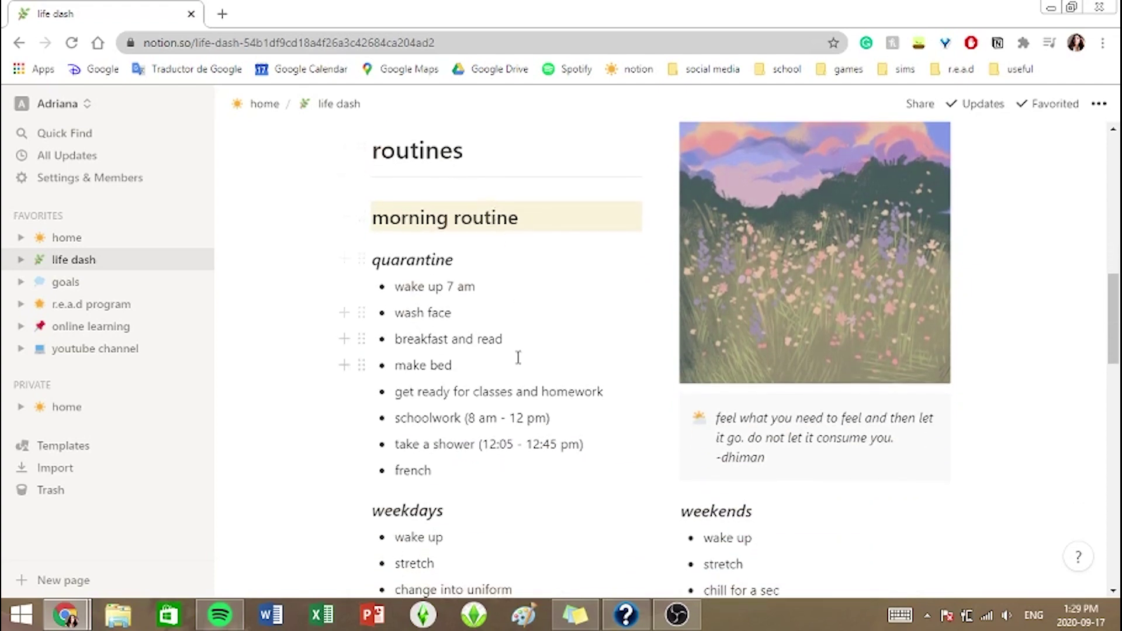
scroll(518, 358, down, 1)
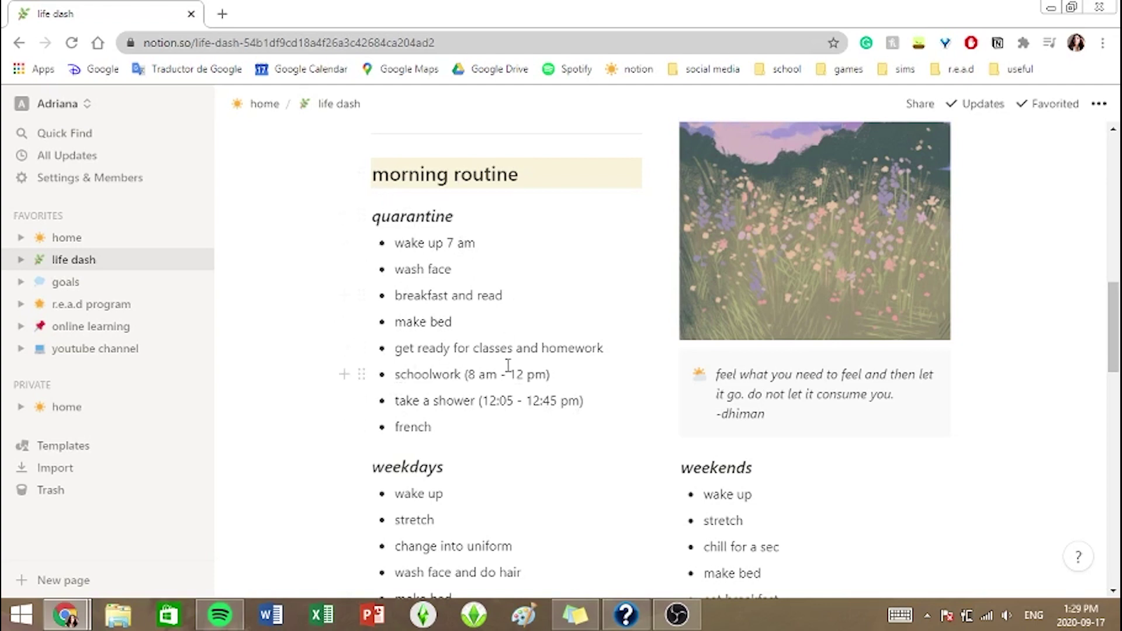
scroll(508, 364, down, 3)
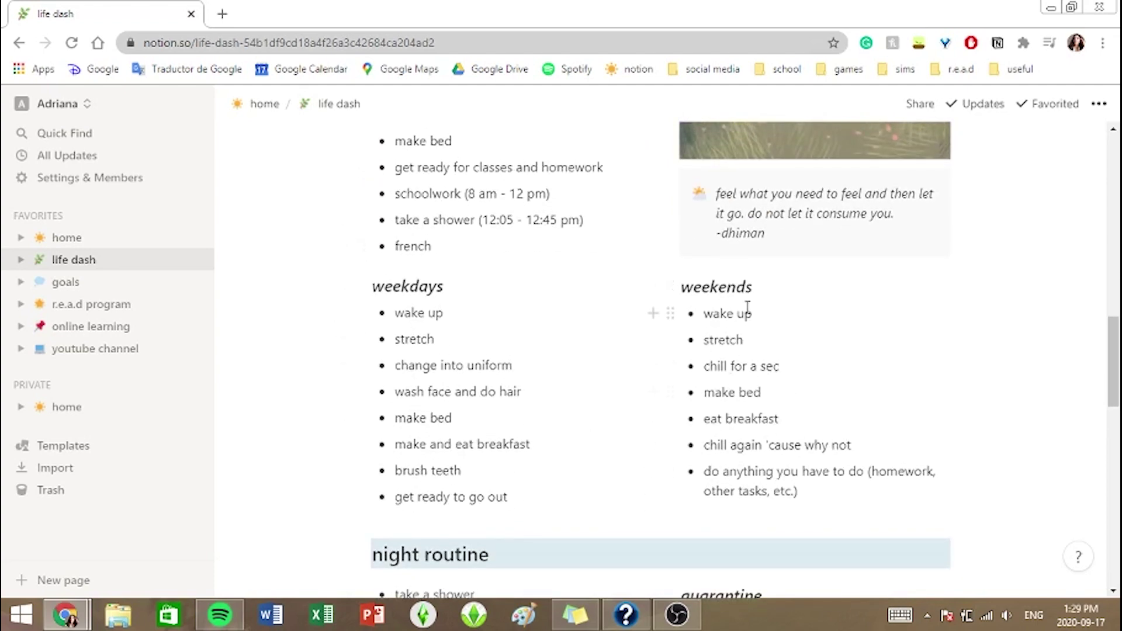
scroll(747, 308, down, 2)
scroll(747, 308, down, 3)
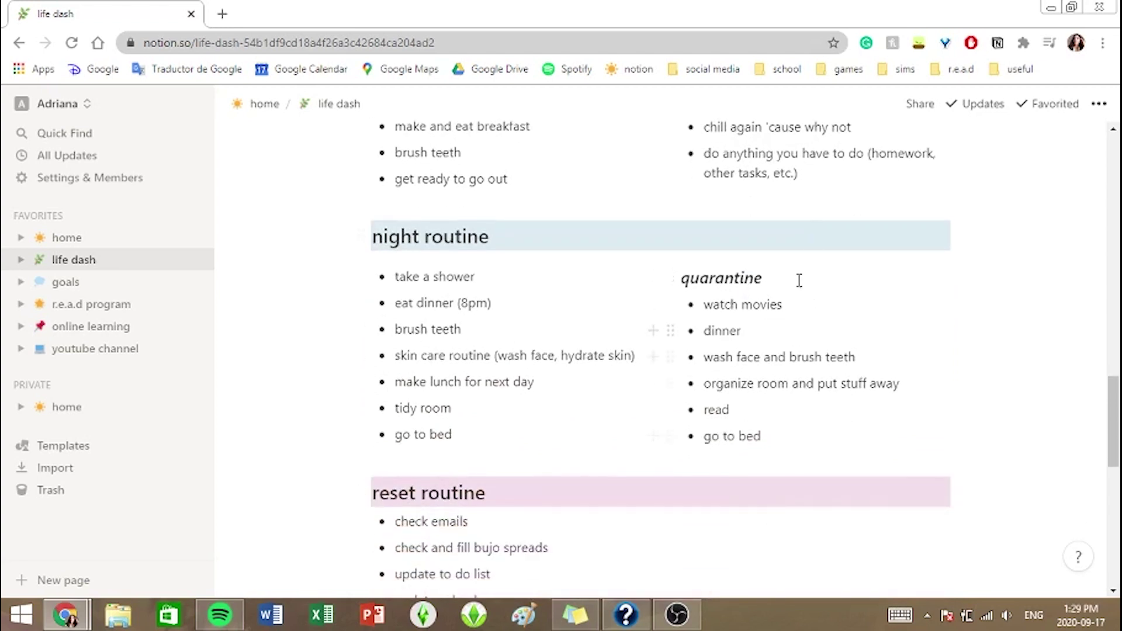
scroll(688, 298, down, 3)
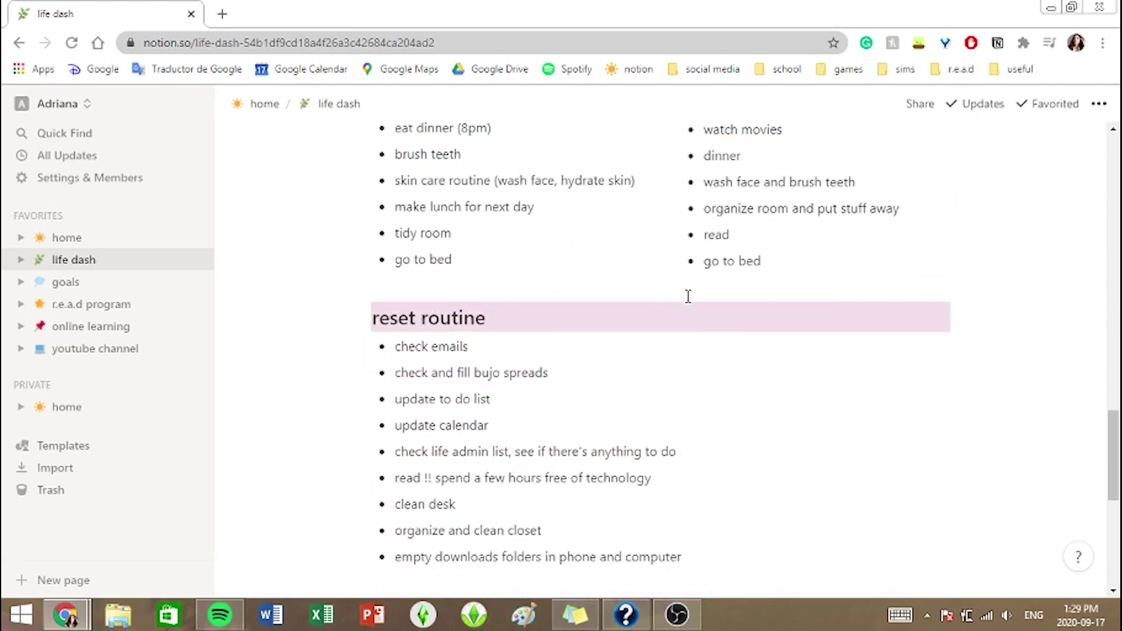
Open the links page listed under possible wants on the life dash page.
scroll(515, 385, down, 2)
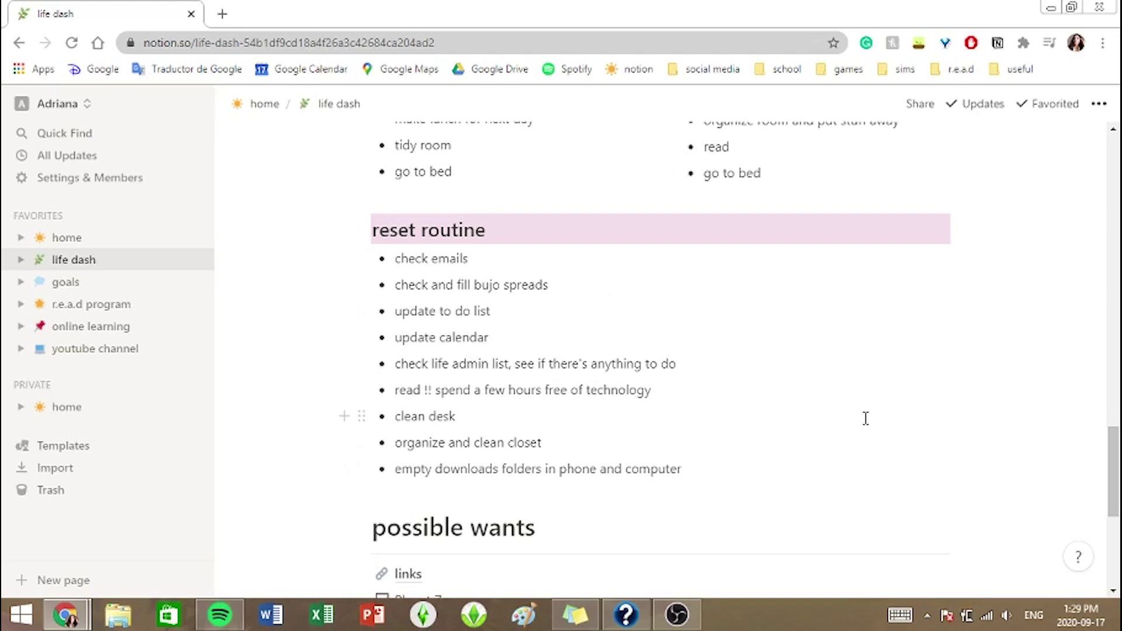
scroll(865, 418, down, 3)
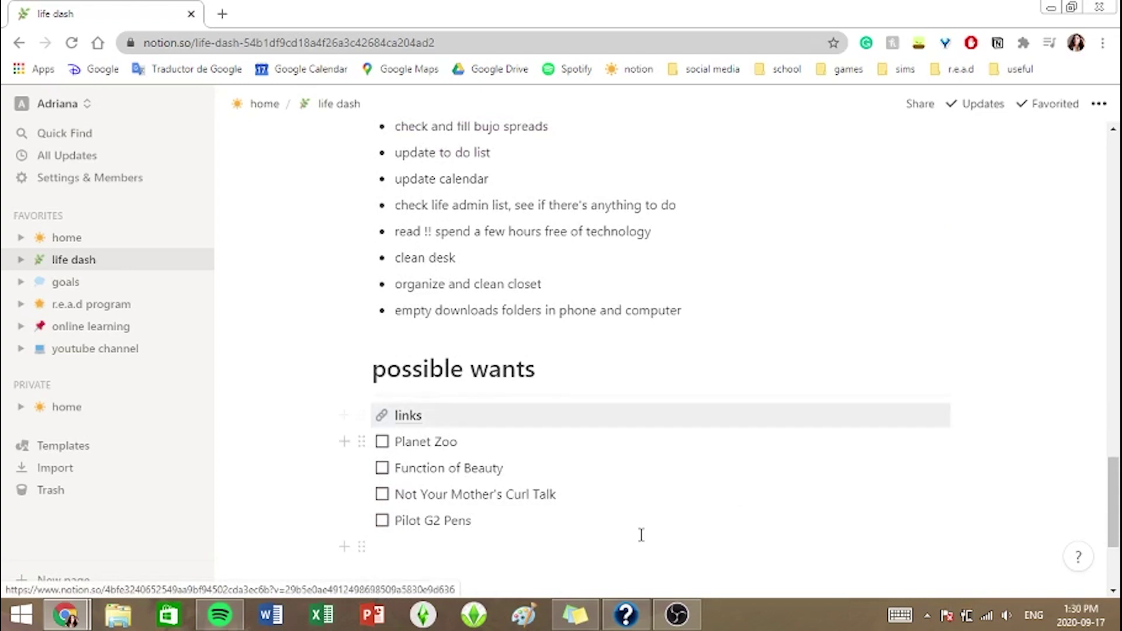
click(407, 417)
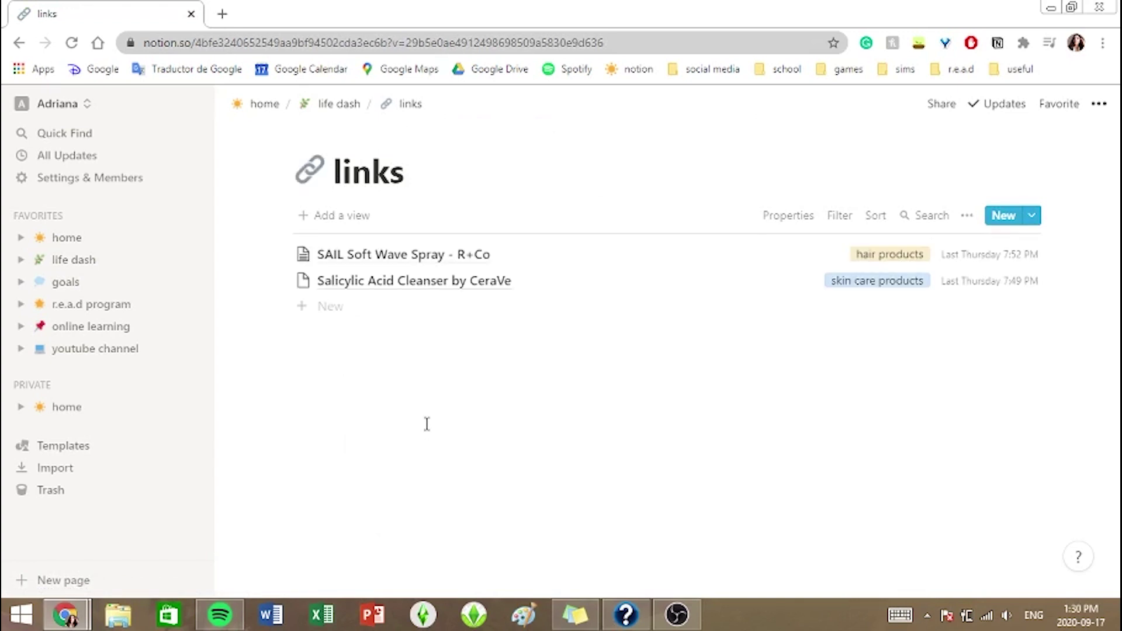
Go back to the home page and open the goals page to view its 2020 board.
click(333, 110)
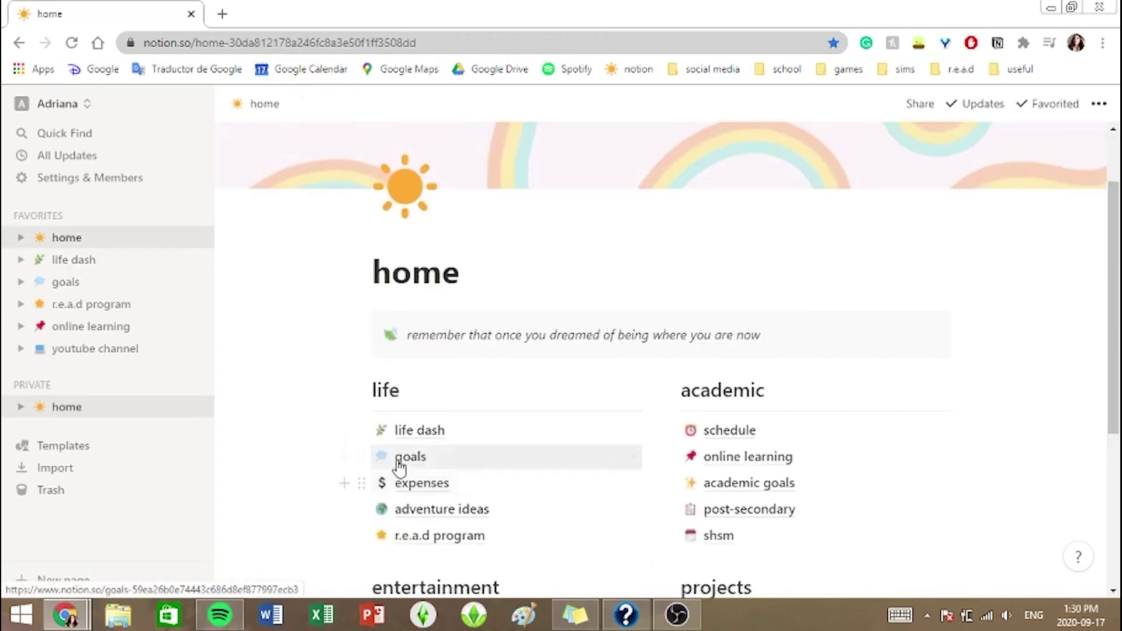
click(459, 471)
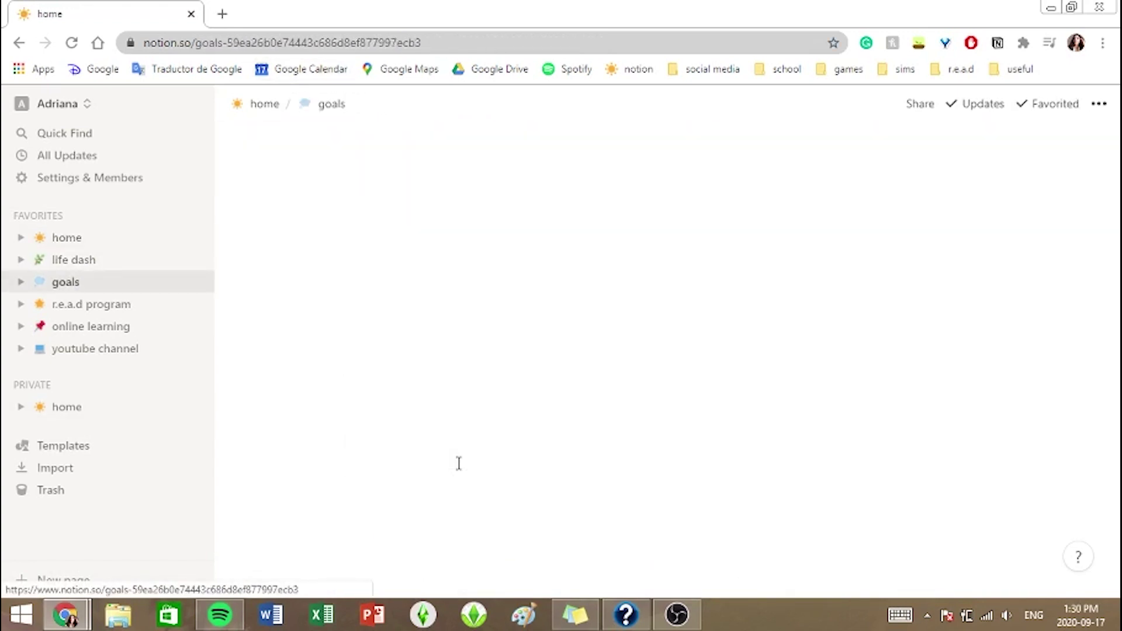
scroll(636, 251, down, 1)
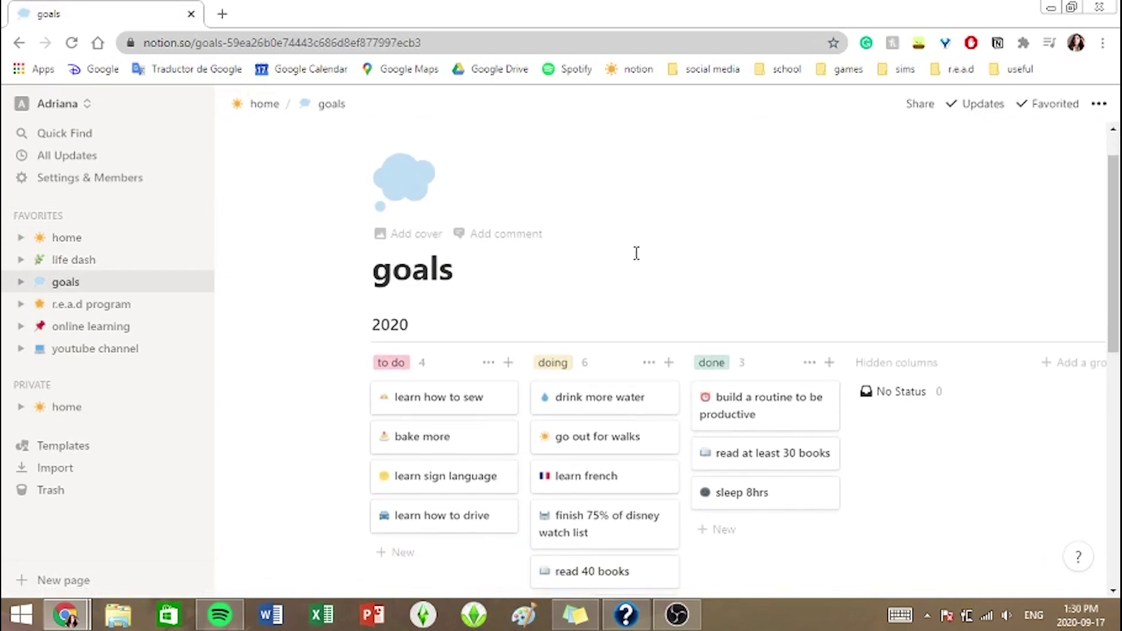
scroll(543, 311, down, 2)
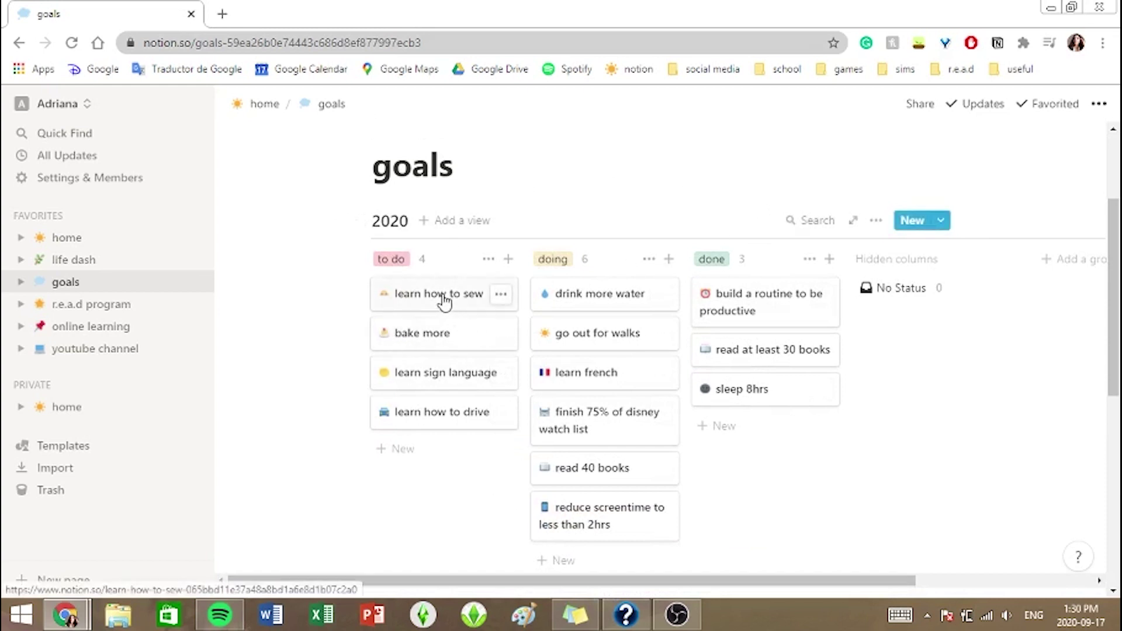
Move the learn how to sew card below bake more in the to do column of the 2020 board.
drag(446, 298, 497, 336)
scroll(859, 415, down, 3)
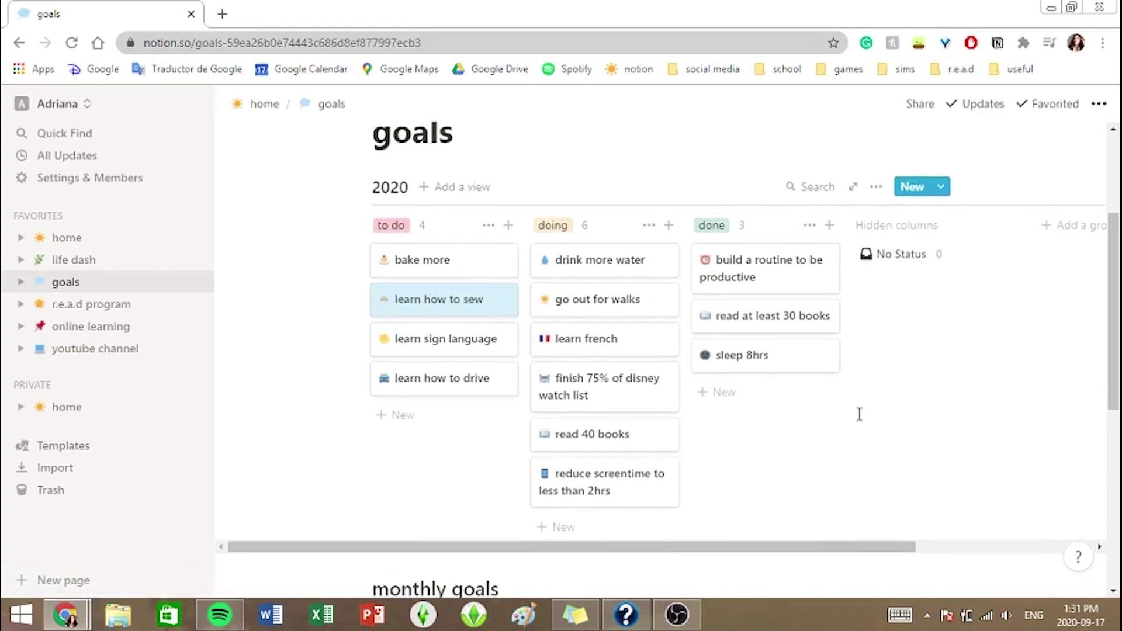
Edit the first two September goals to read "wake up at 7 am everyday" and "do yoga everyday", leaving both unchecked.
scroll(859, 414, down, 4)
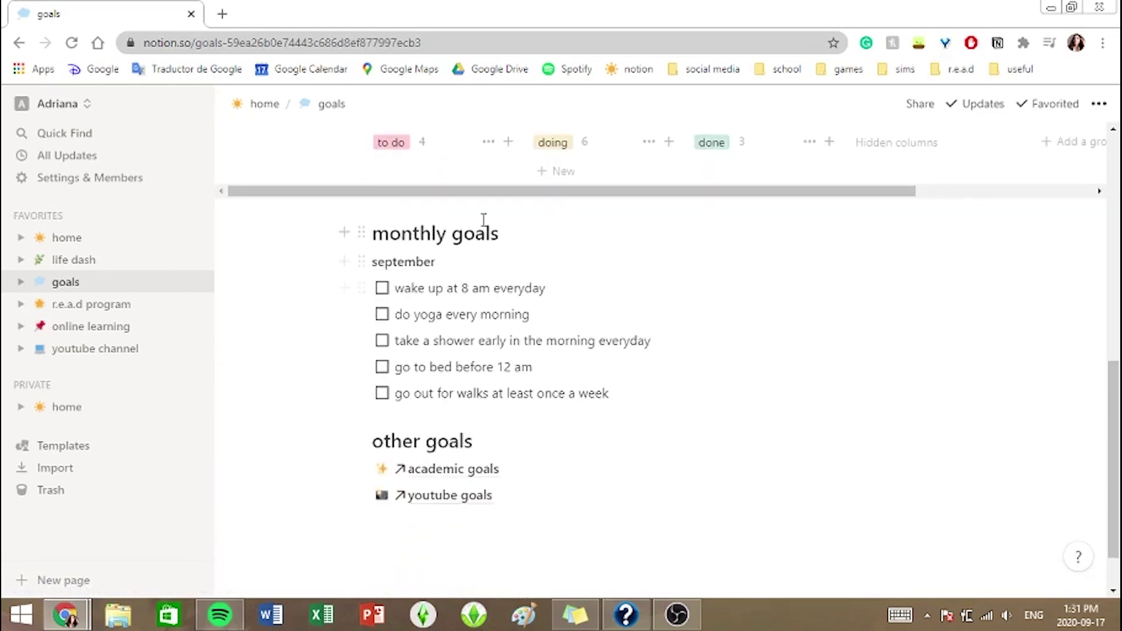
click(471, 288)
key(BackSpace)
text(7)
click(382, 288)
click(381, 288)
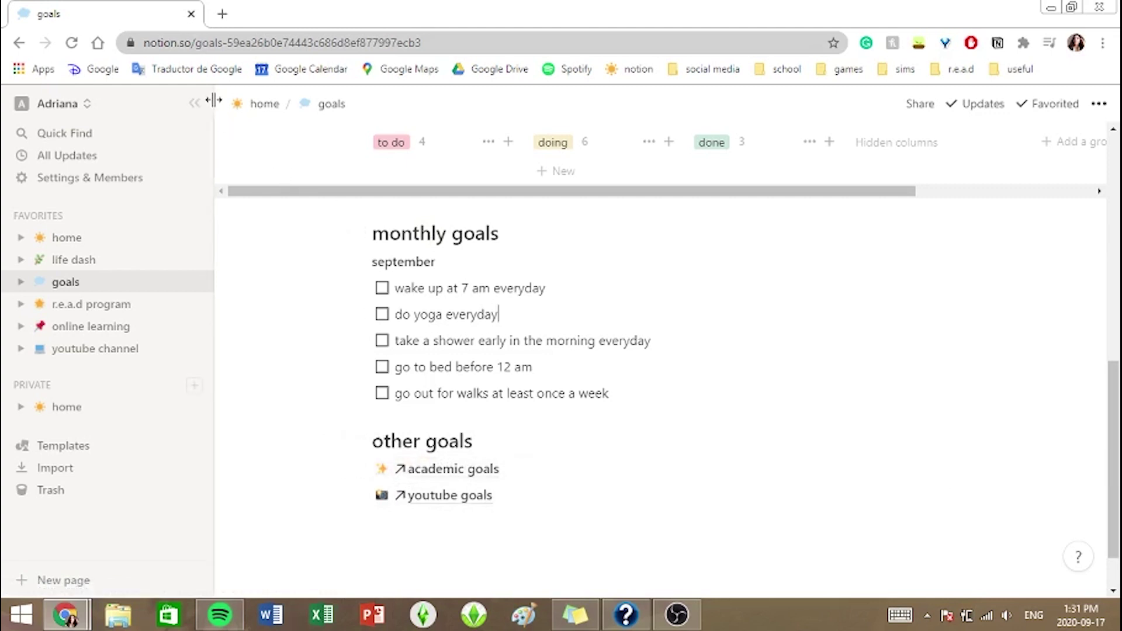
Go back to the home page and open the expenses page to view its expenses + income table.
click(257, 109)
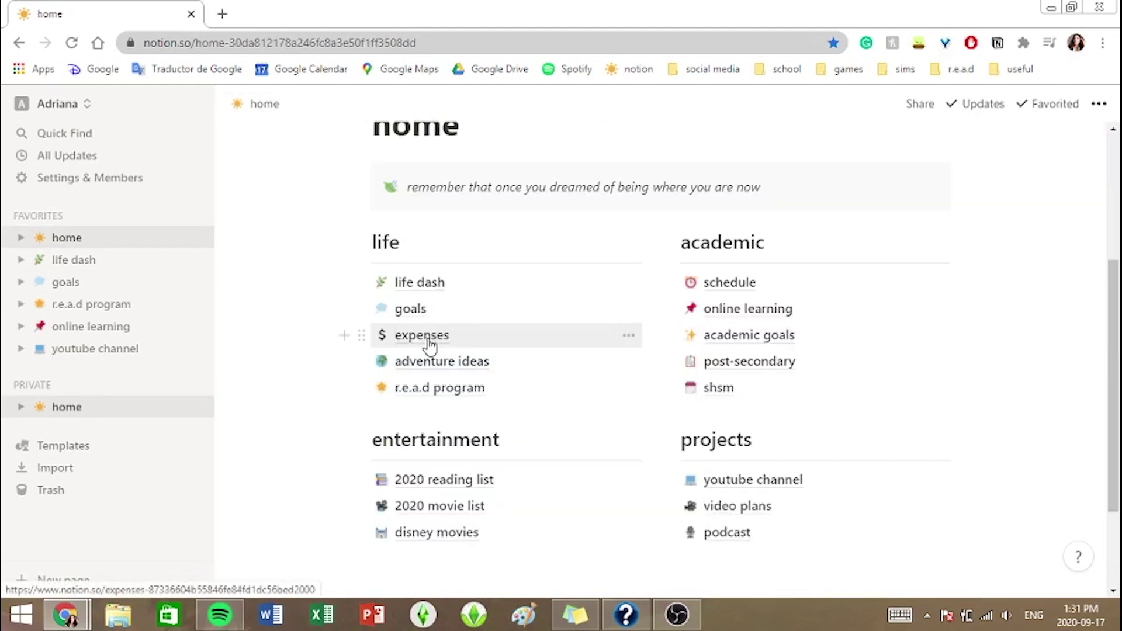
click(430, 345)
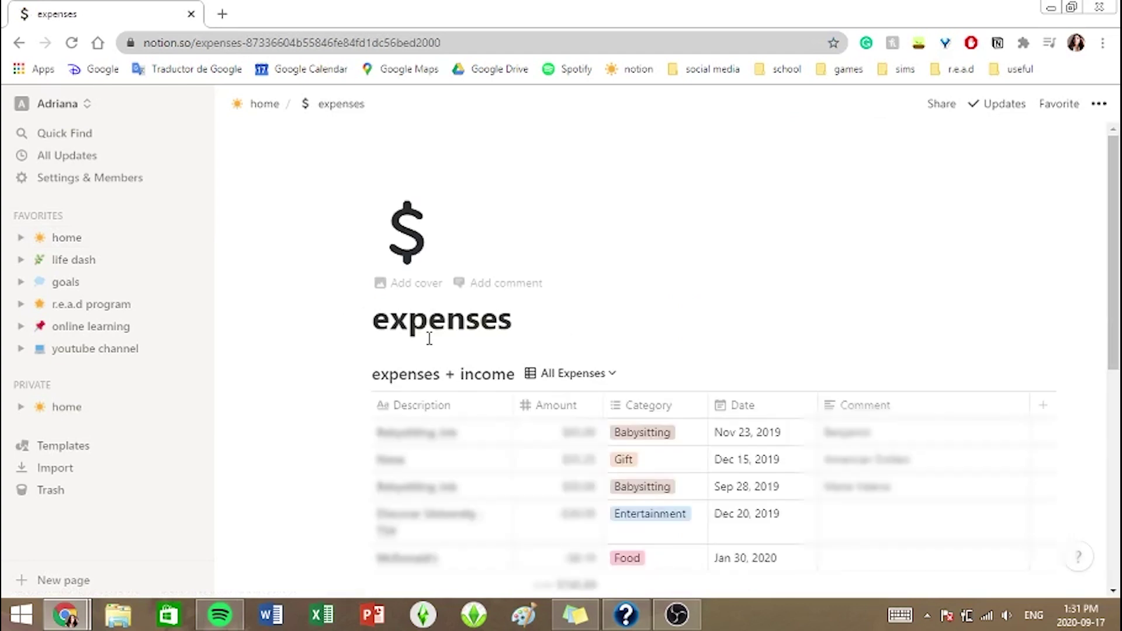
scroll(469, 357, down, 1)
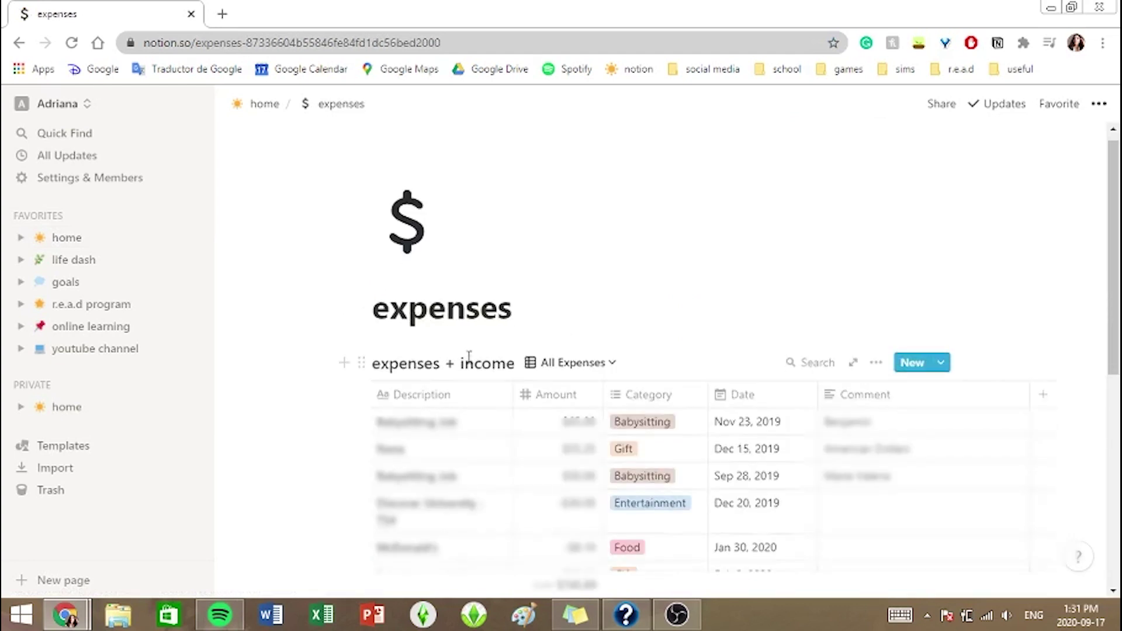
drag(1113, 236, 1090, 341)
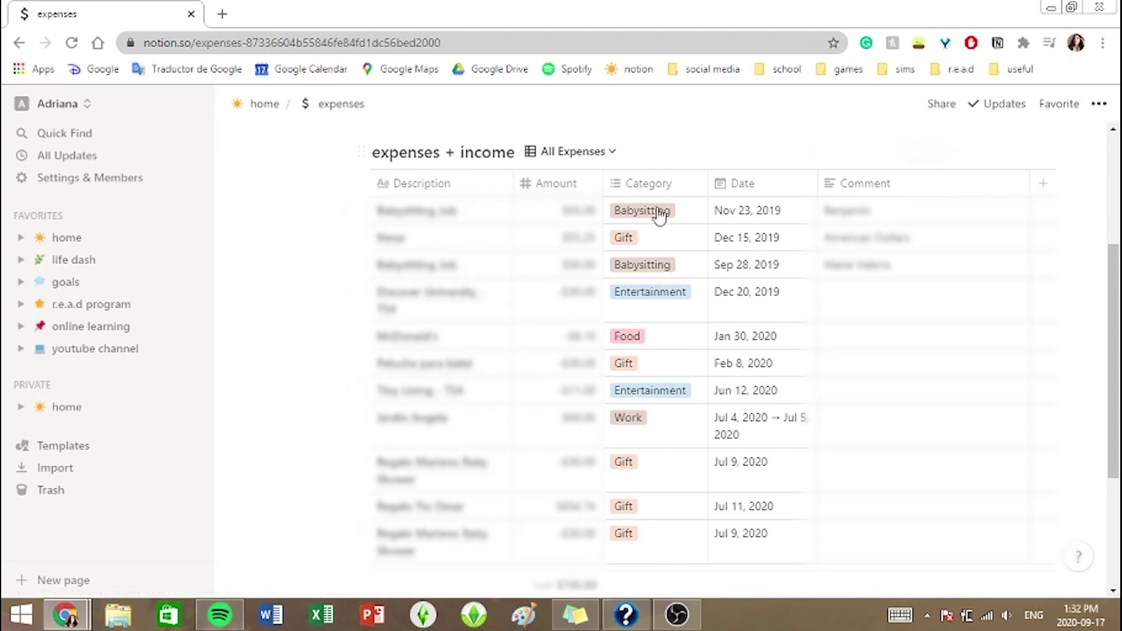
View the category options for the Dec 20, 2019 entry and close them without changing the category.
click(634, 295)
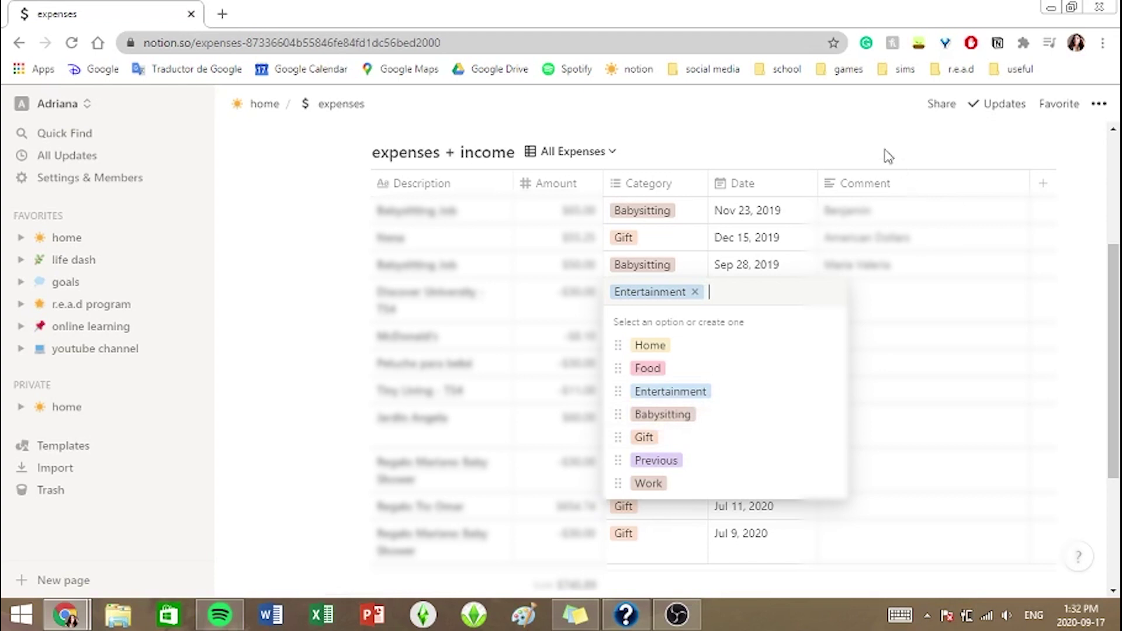
key(Escape)
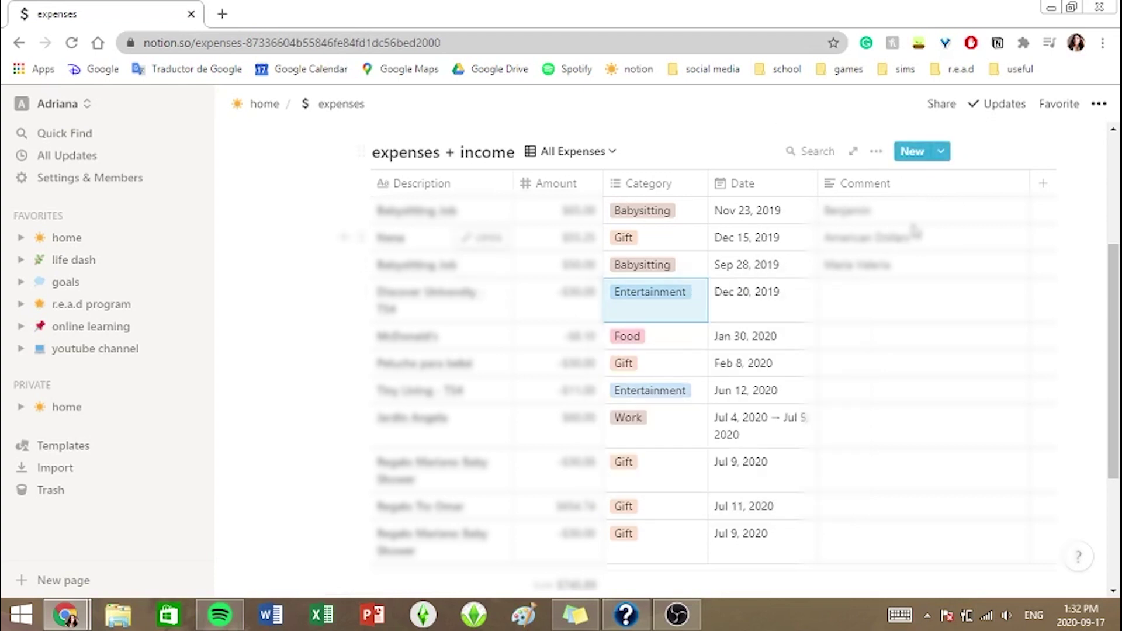
scroll(929, 252, up, 1)
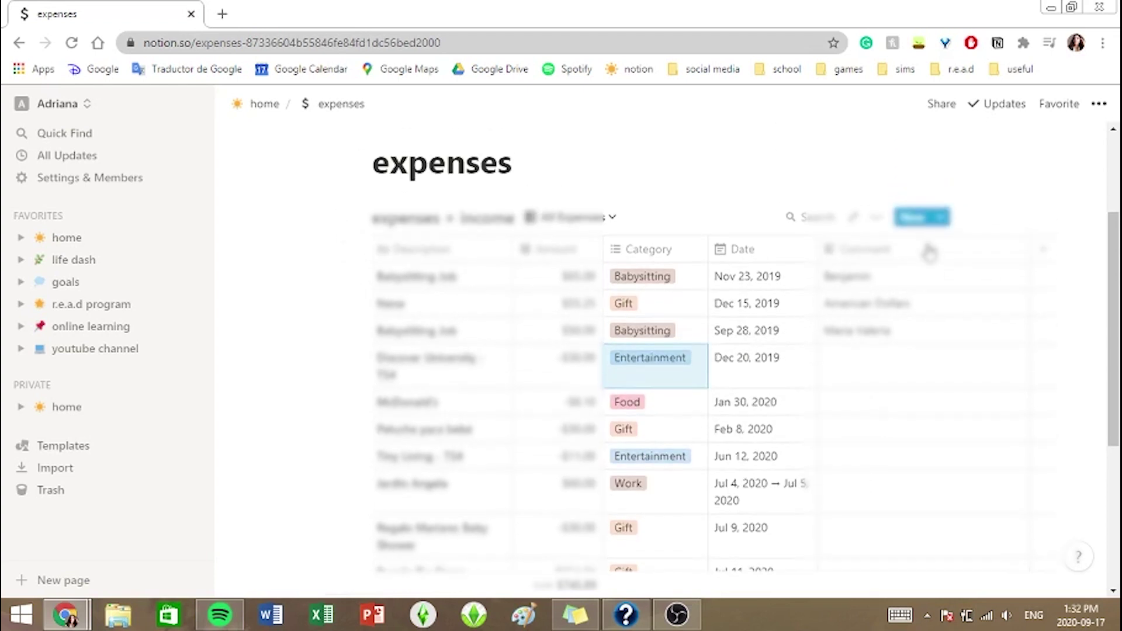
Return to the home page and open adventure ideas to read through its checklist.
click(1097, 178)
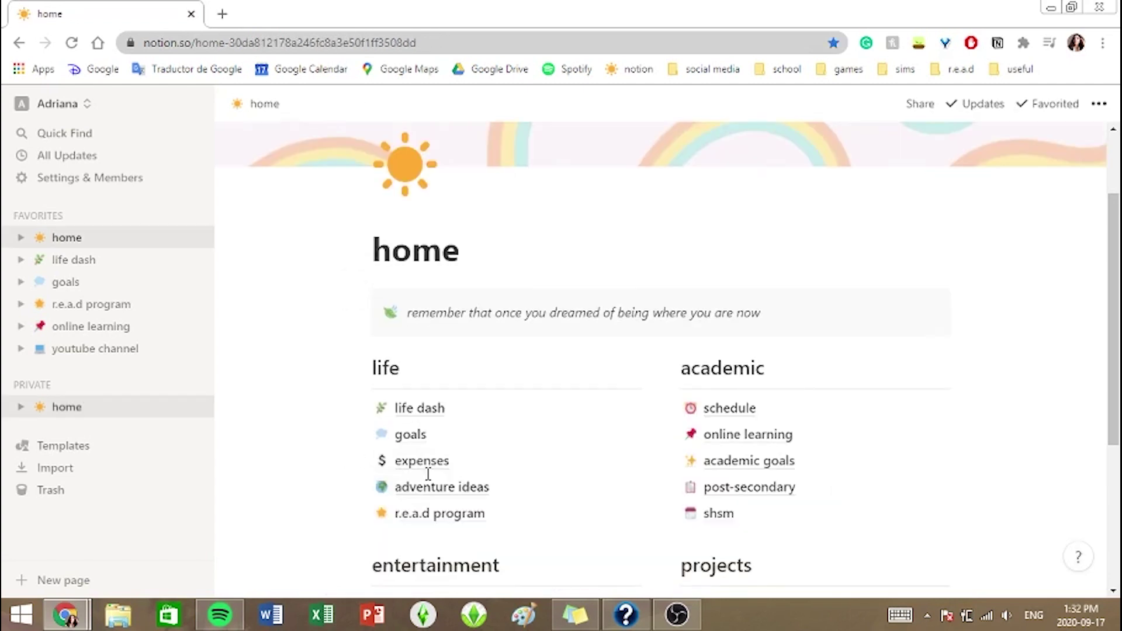
click(432, 486)
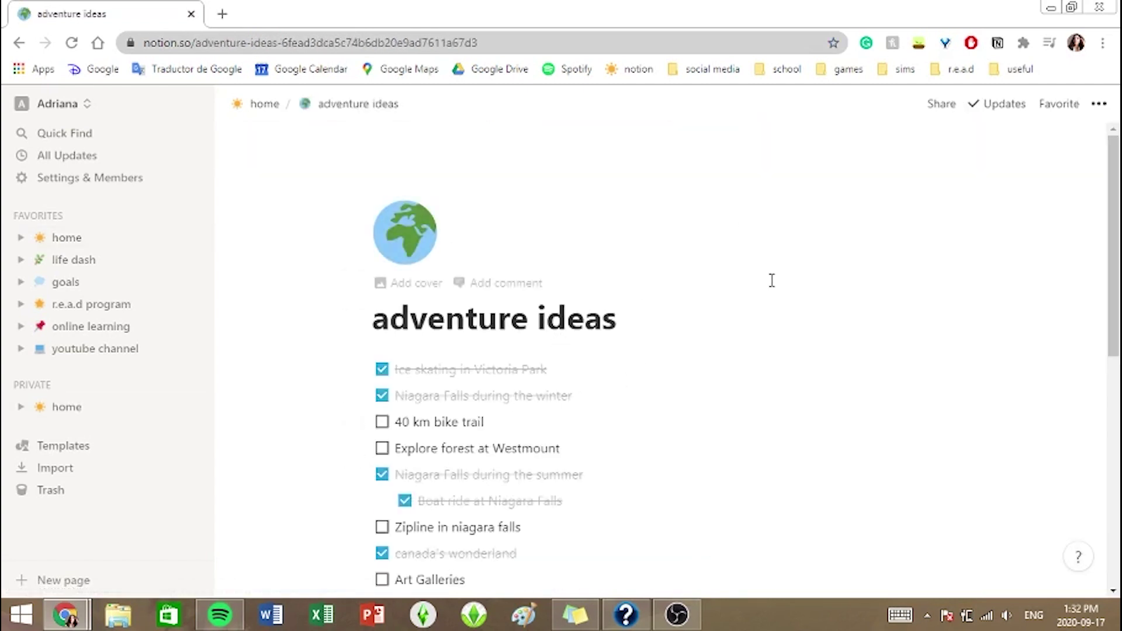
scroll(772, 280, down, 3)
scroll(772, 280, down, 2)
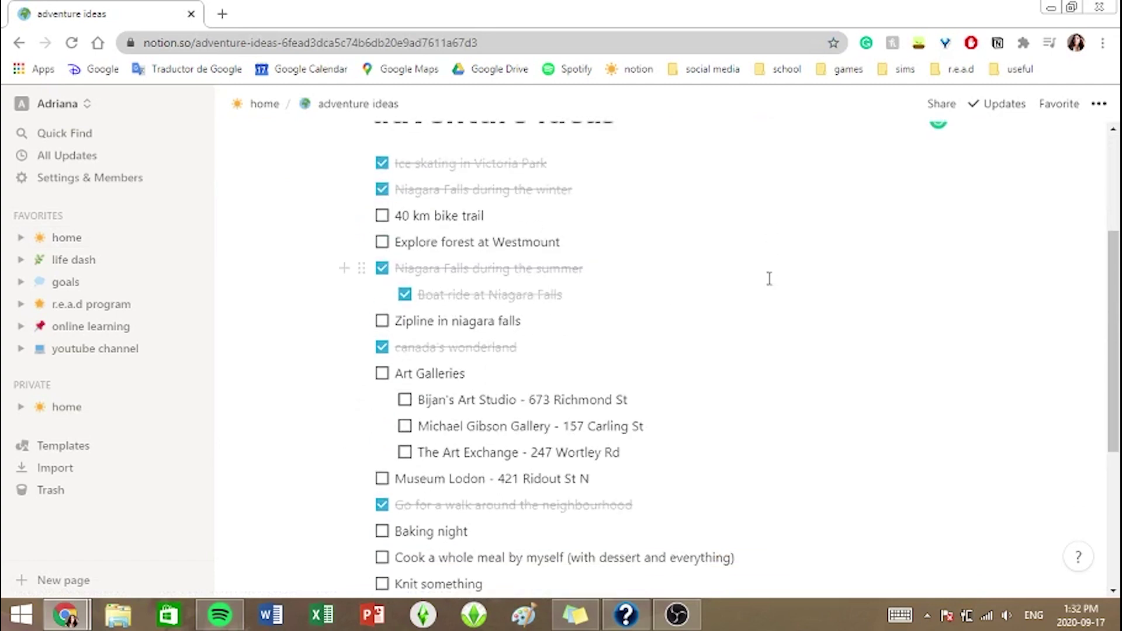
scroll(769, 278, up, 2)
scroll(769, 279, up, 3)
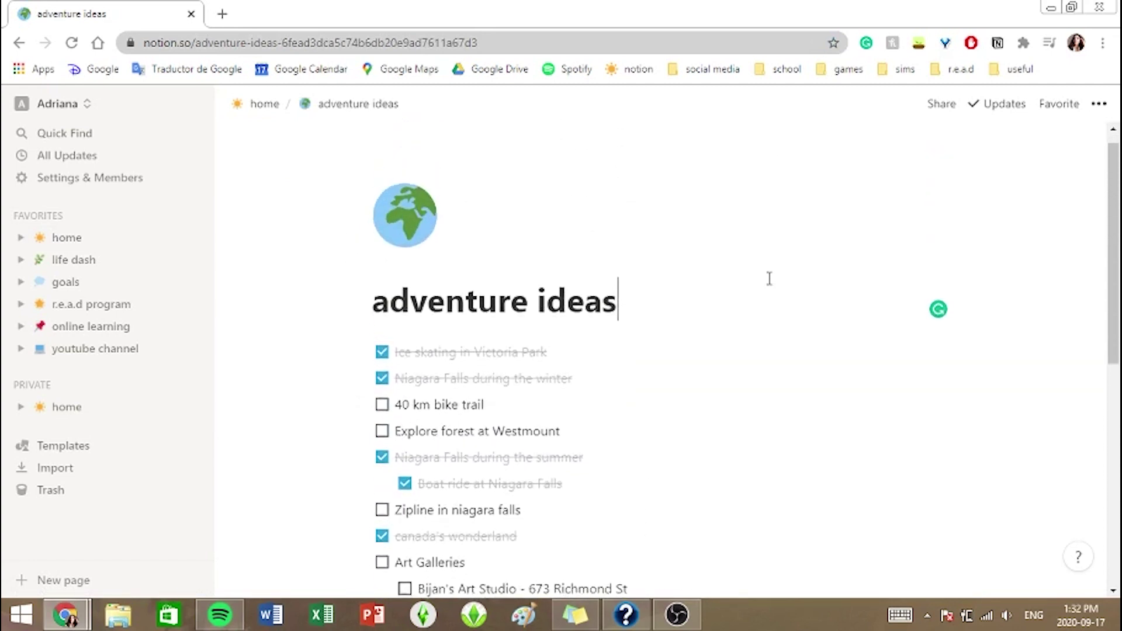
Go back to the home page and open the r.e.a.d program page to look over its information, sessions and session ideas.
click(271, 105)
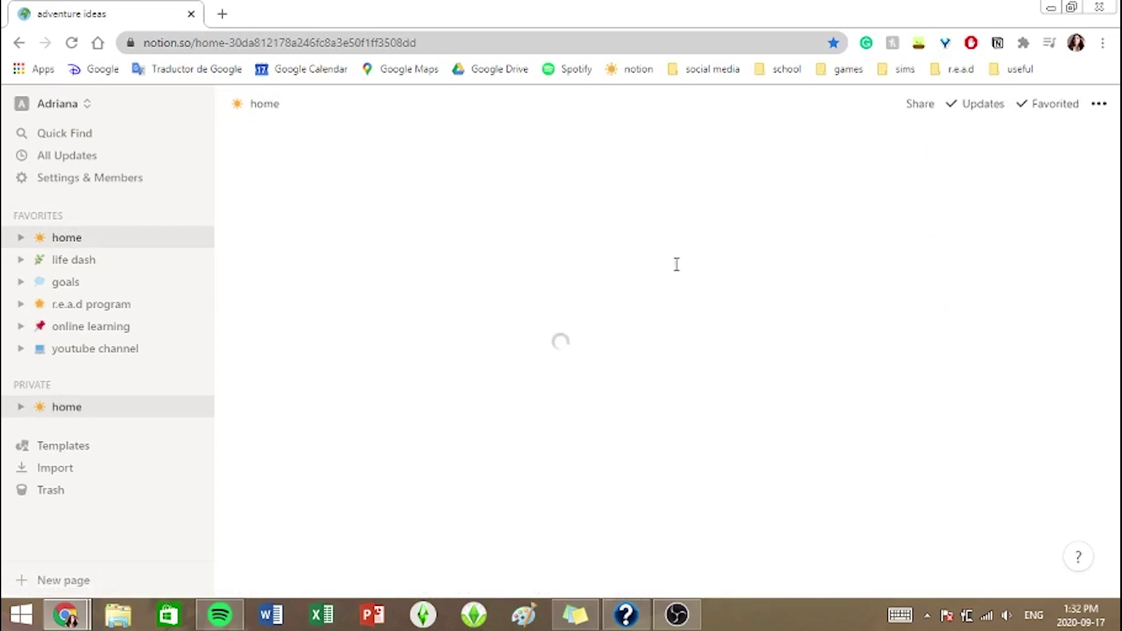
scroll(564, 198, down, 4)
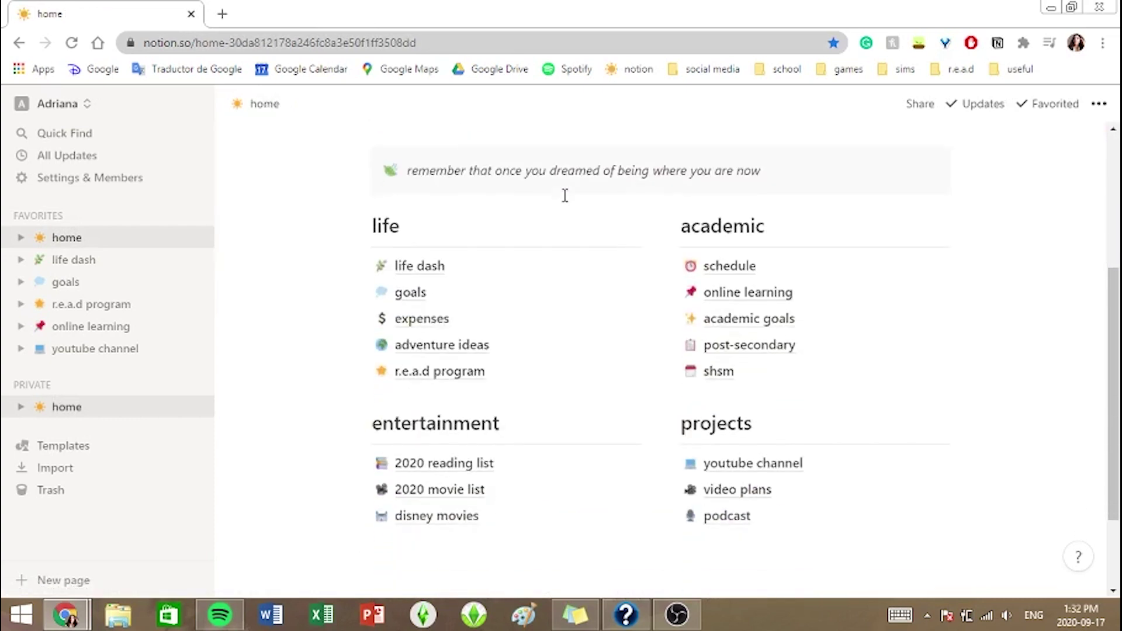
click(471, 376)
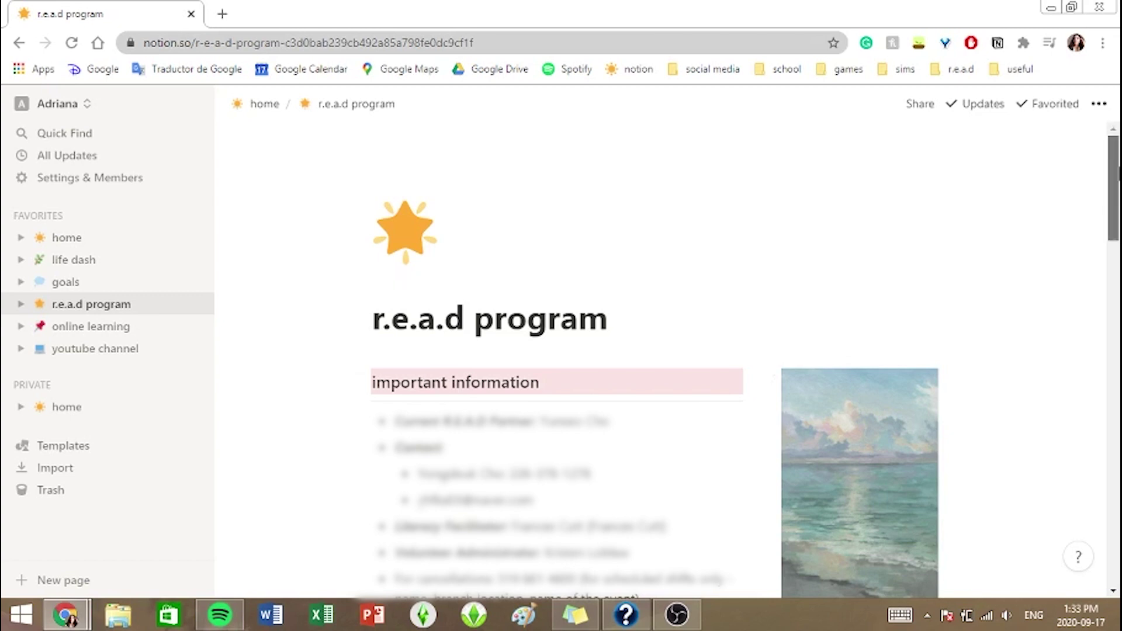
drag(1118, 174, 1115, 320)
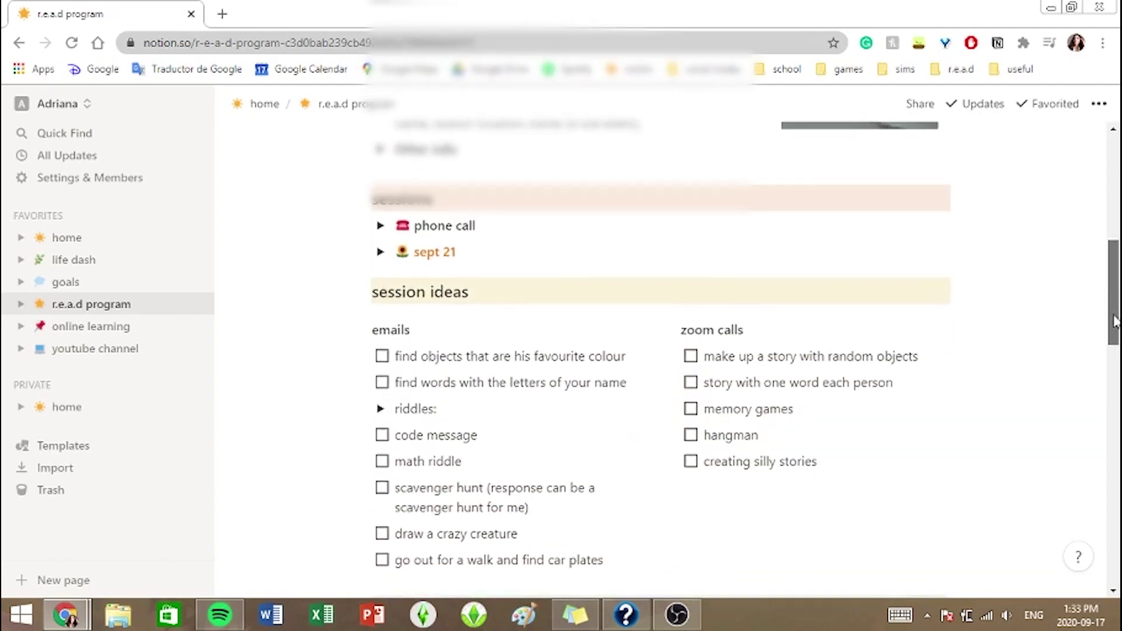
scroll(990, 336, up, 15)
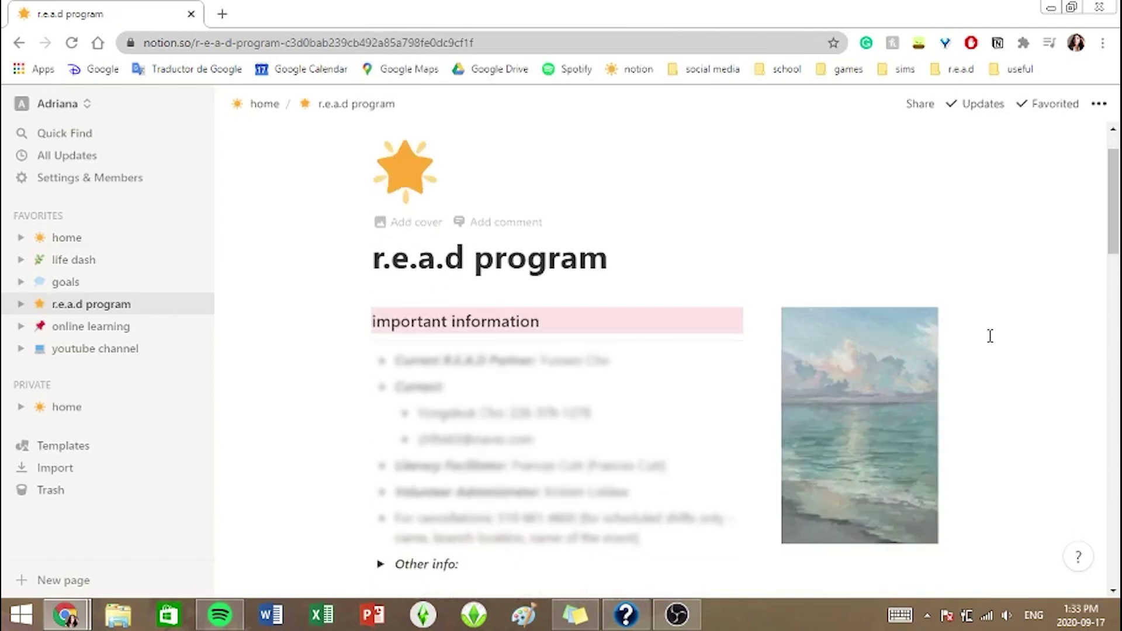
scroll(990, 336, down, 1)
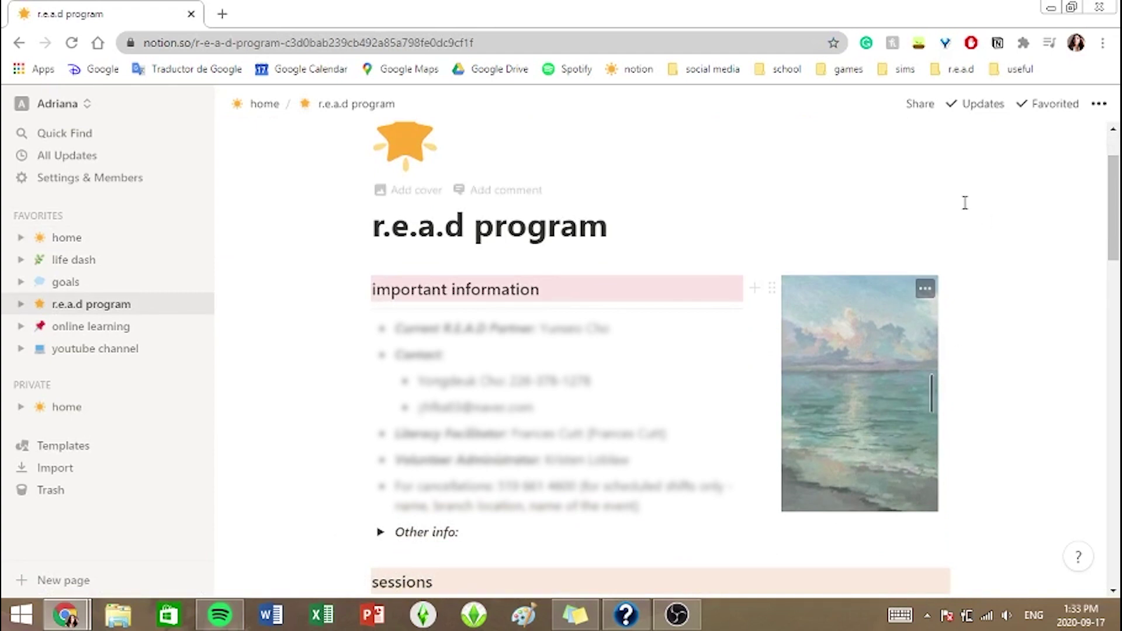
scroll(965, 202, up, 3)
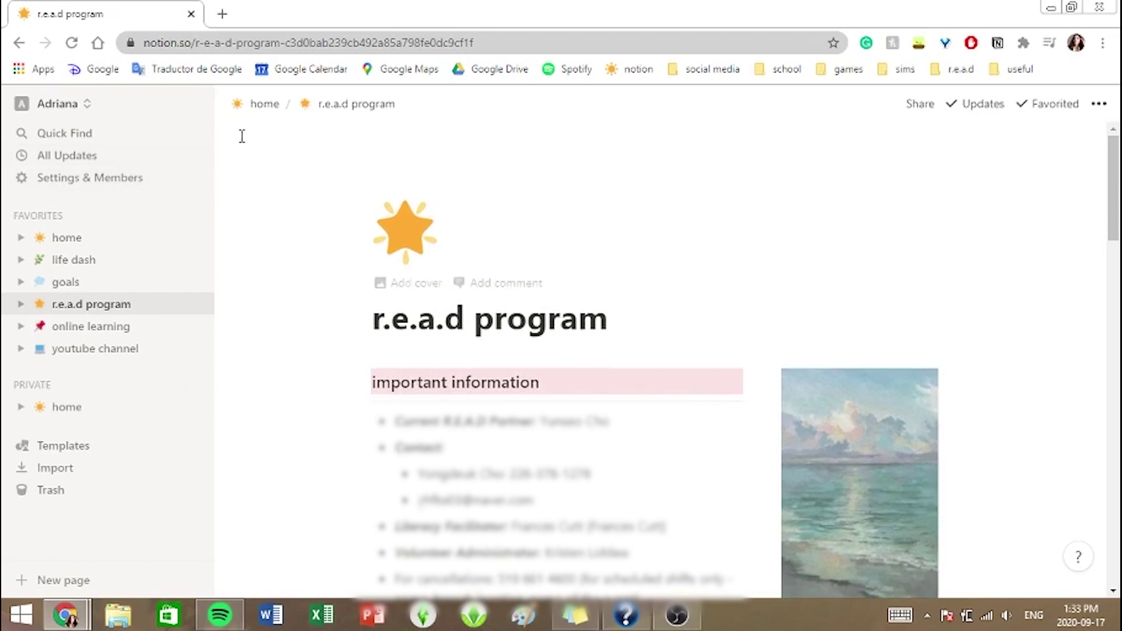
Return to the home page and open the schedule page to examine its current class and quicklinks sections.
click(250, 117)
scroll(847, 386, down, 4)
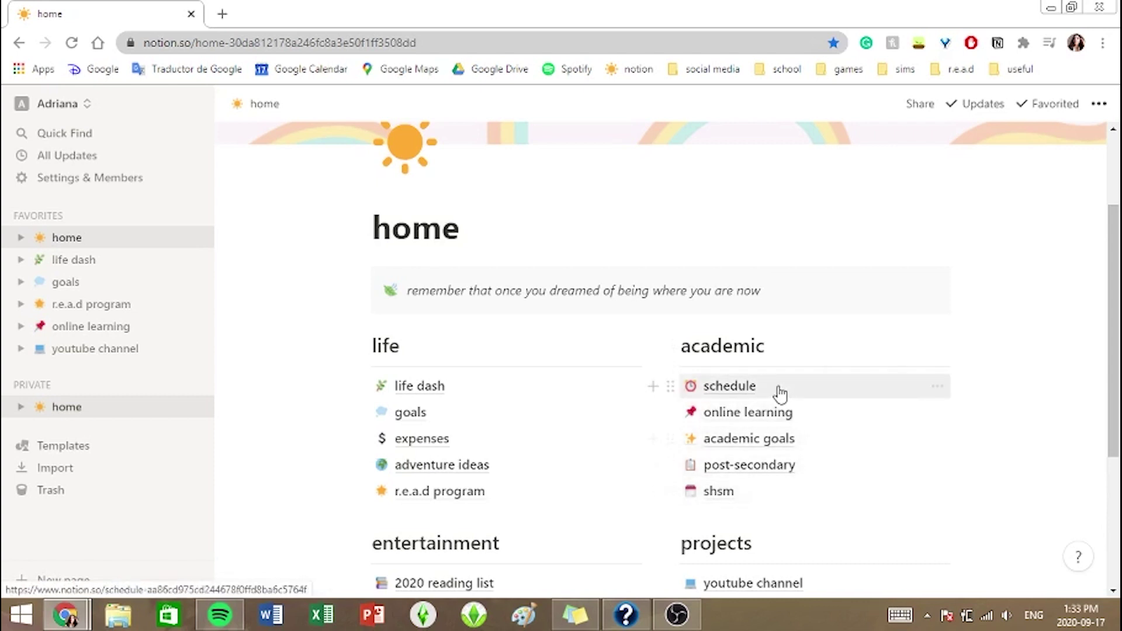
click(776, 387)
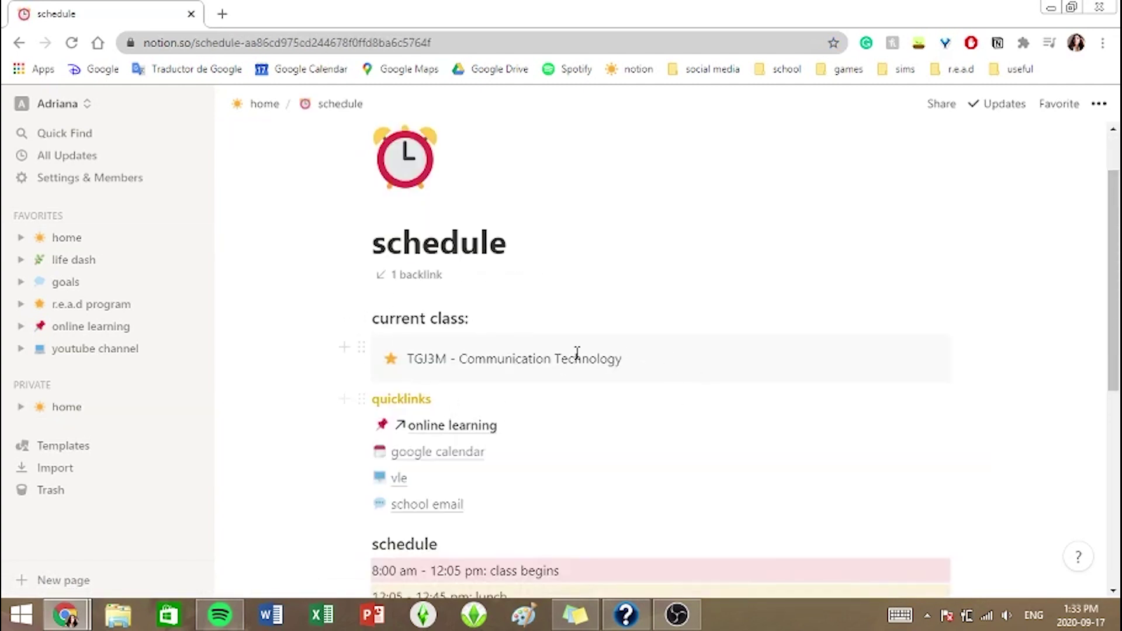
scroll(1038, 271, down, 2)
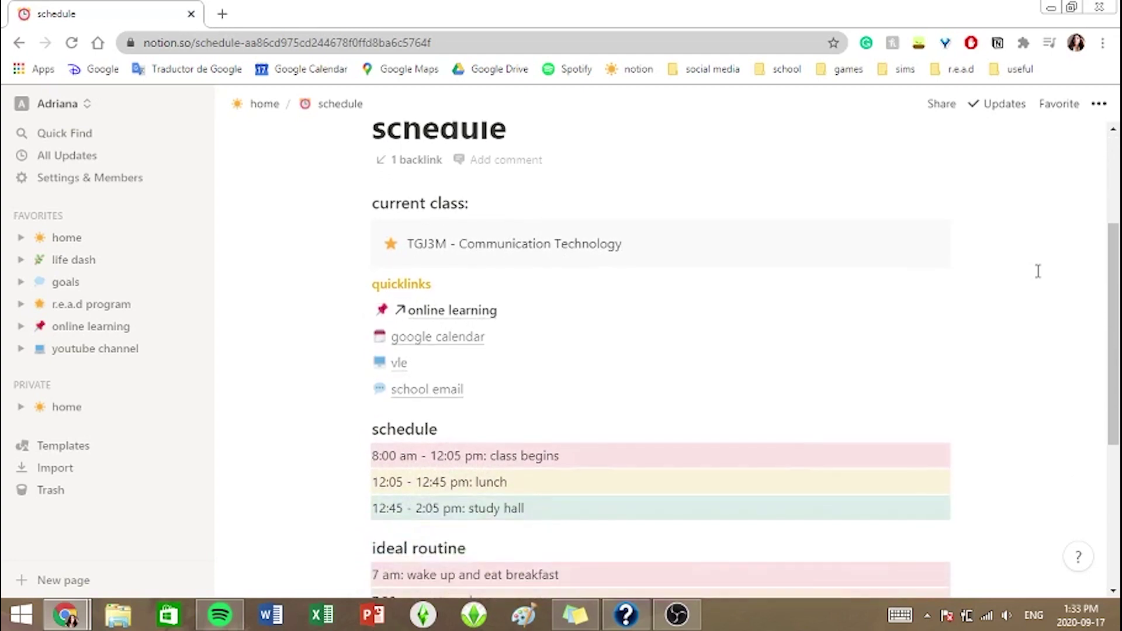
scroll(1041, 318, up, 1)
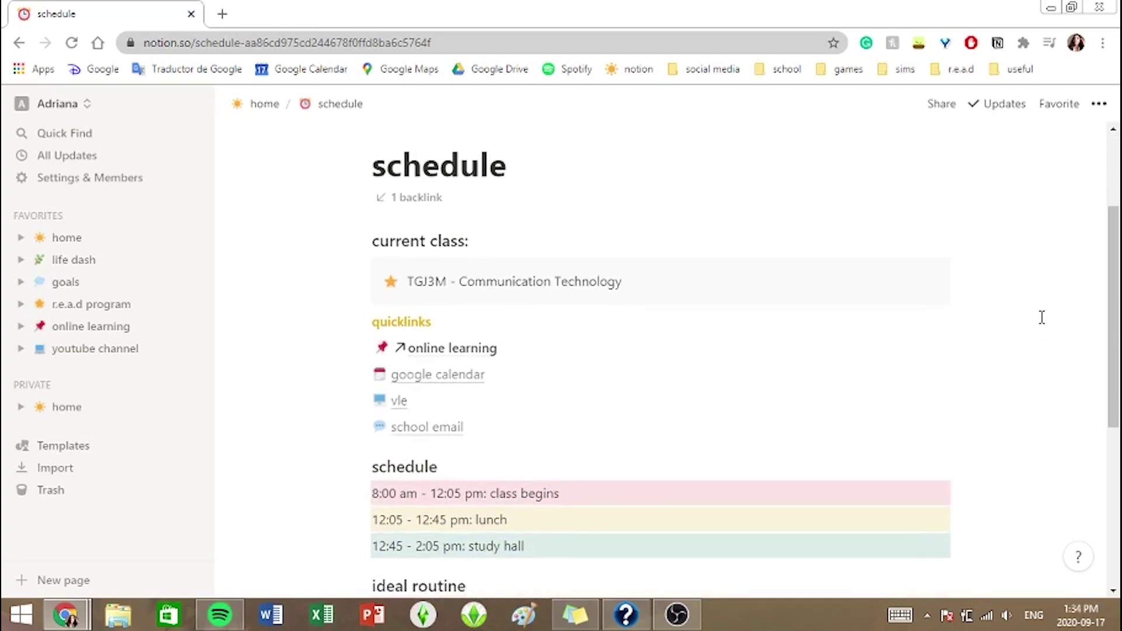
scroll(1041, 317, up, 3)
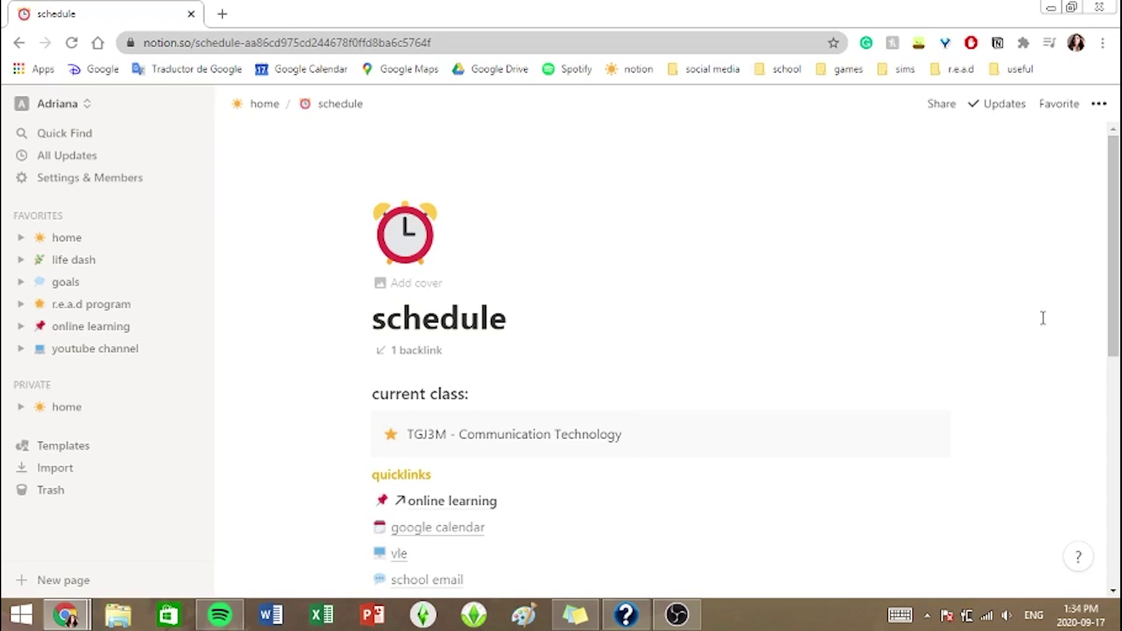
scroll(1050, 336, down, 1)
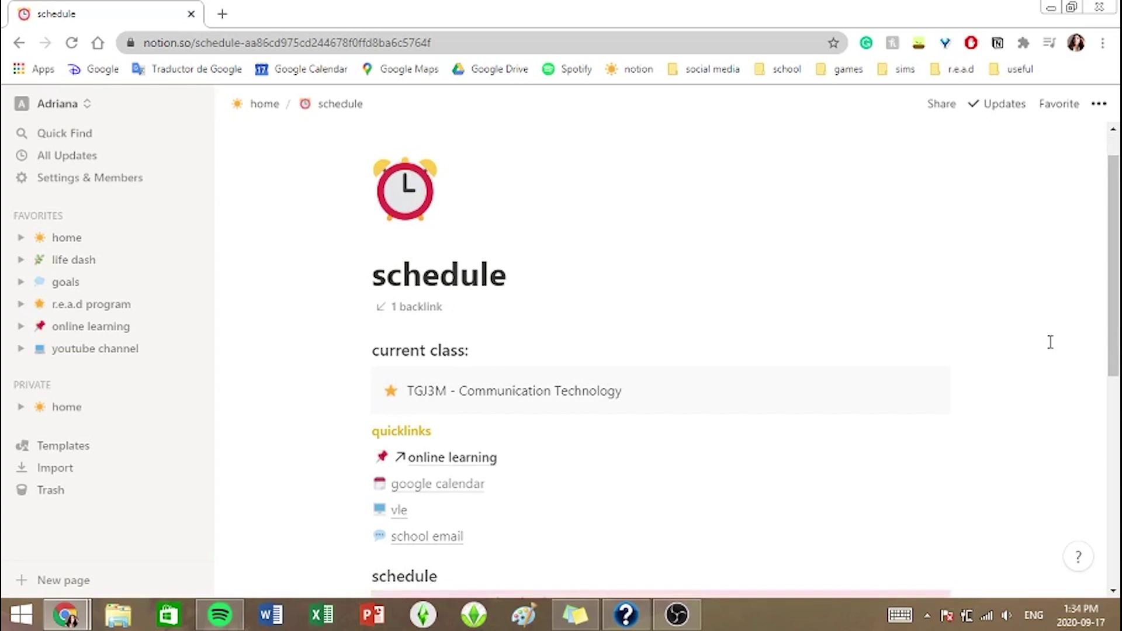
scroll(1033, 344, down, 1)
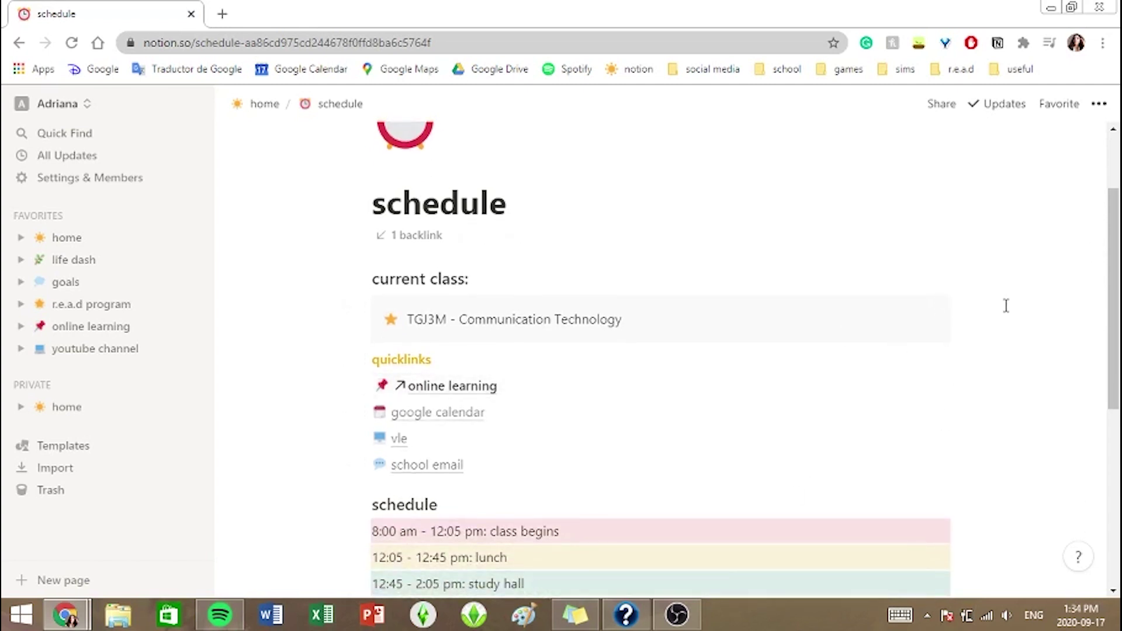
scroll(1006, 306, up, 1)
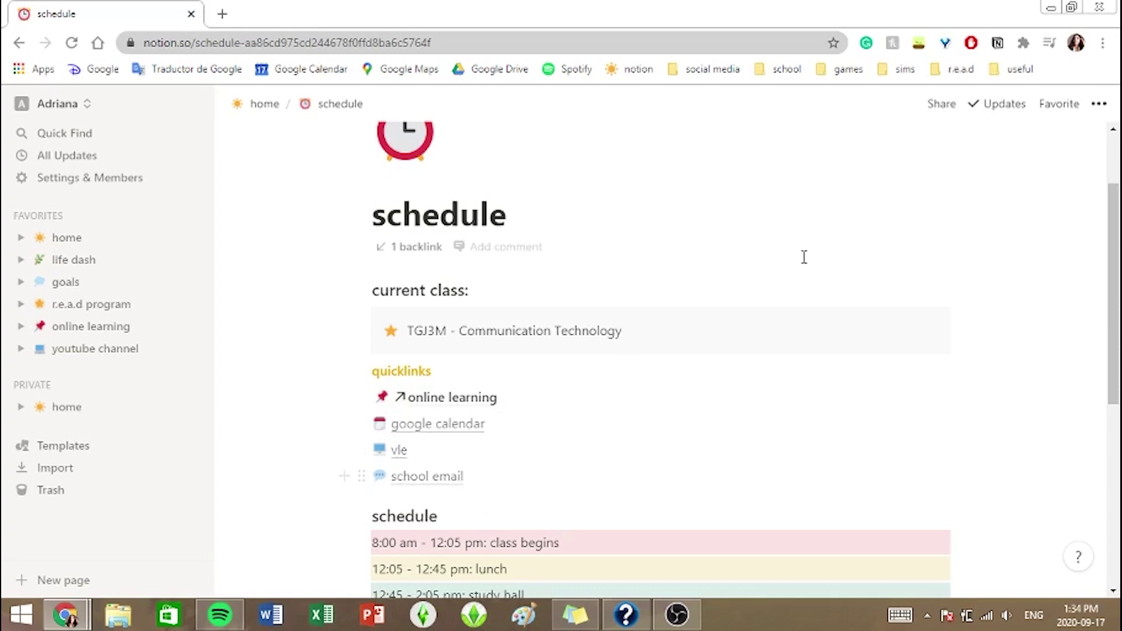
Read through the class schedule and ideal routine sections of the schedule page.
scroll(804, 257, down, 2)
scroll(802, 260, down, 4)
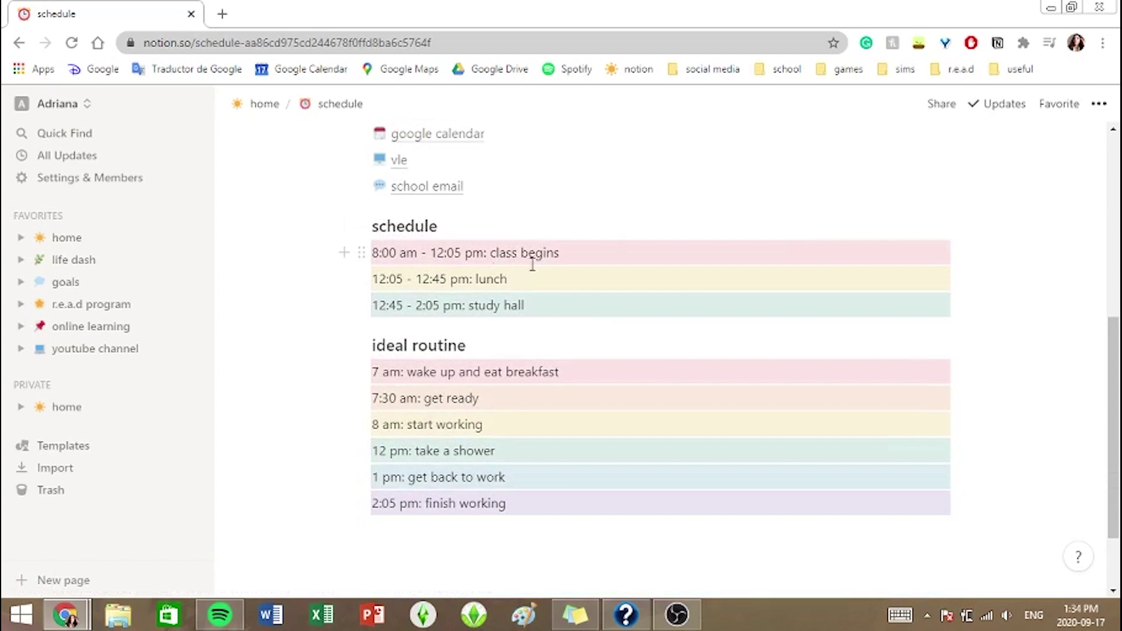
scroll(796, 278, up, 1)
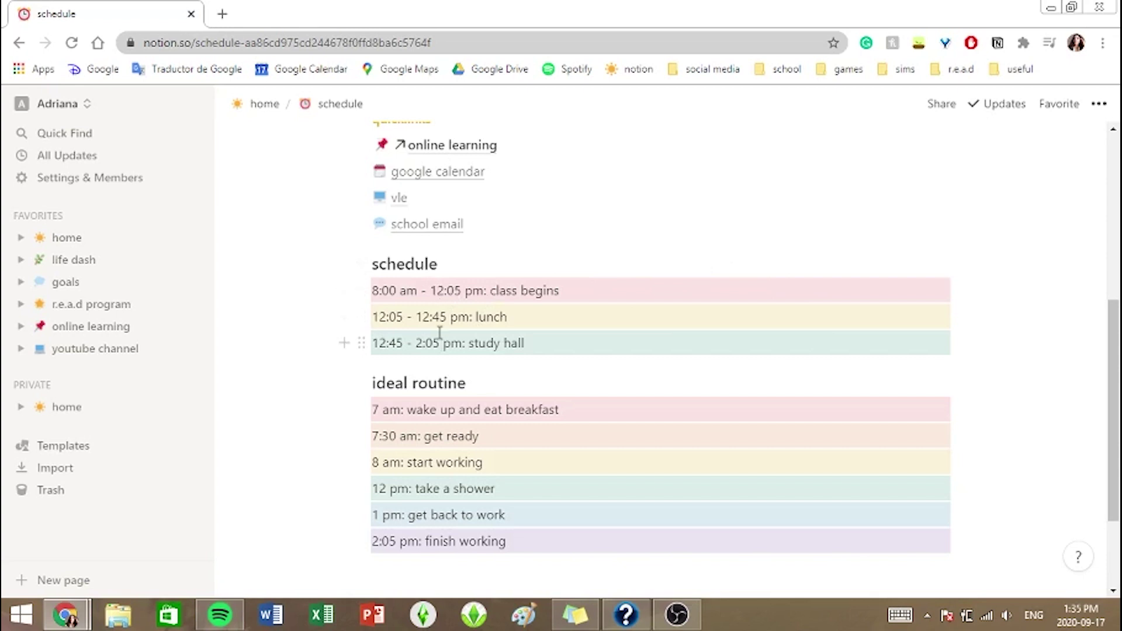
Go back to the home page and open online learning to view its helpful links and master to-do list.
scroll(1011, 279, down, 2)
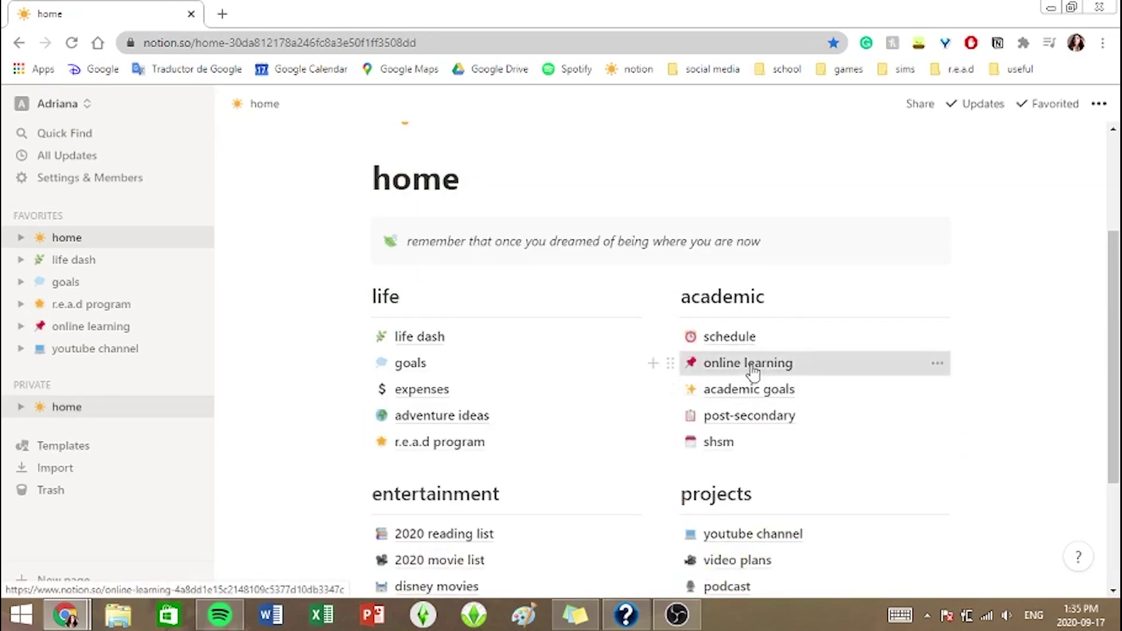
click(753, 365)
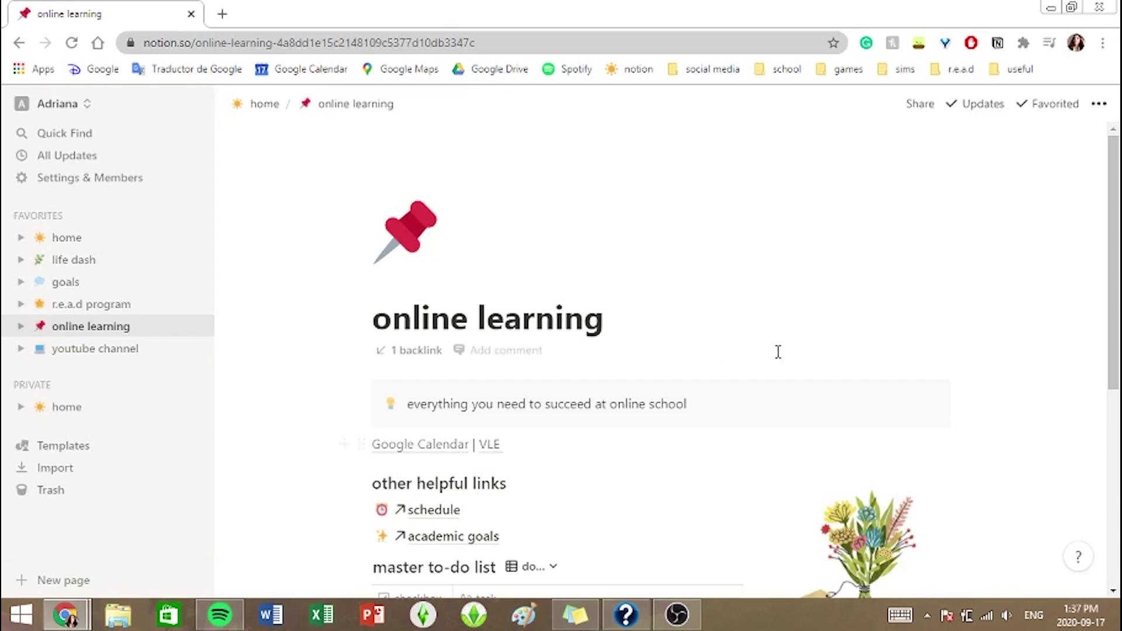
scroll(776, 350, down, 1)
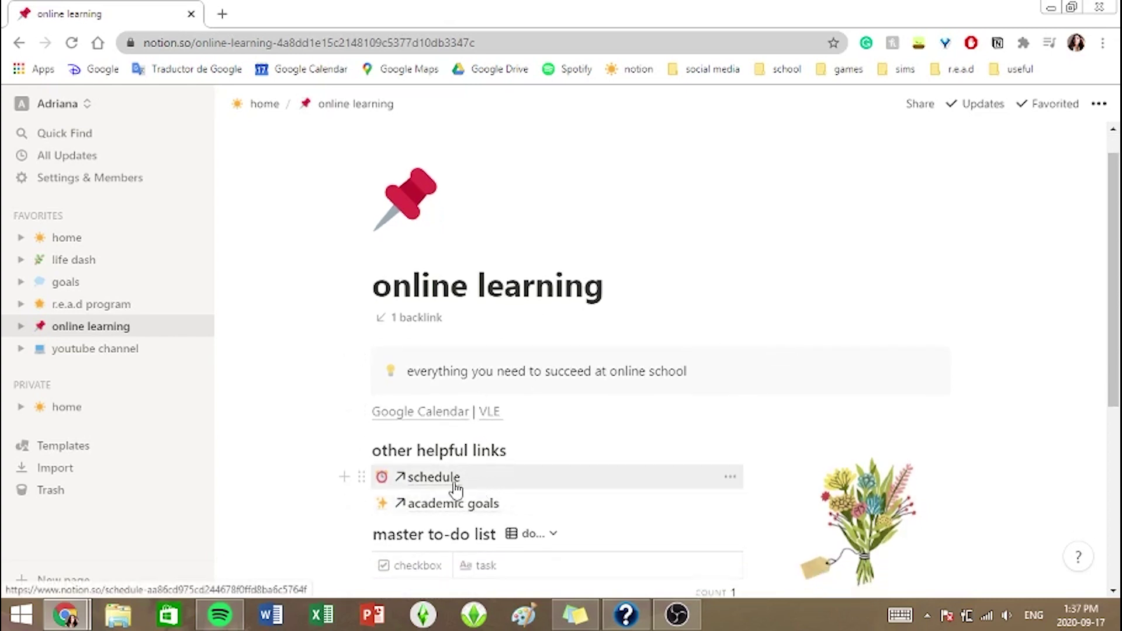
scroll(666, 391, down, 2)
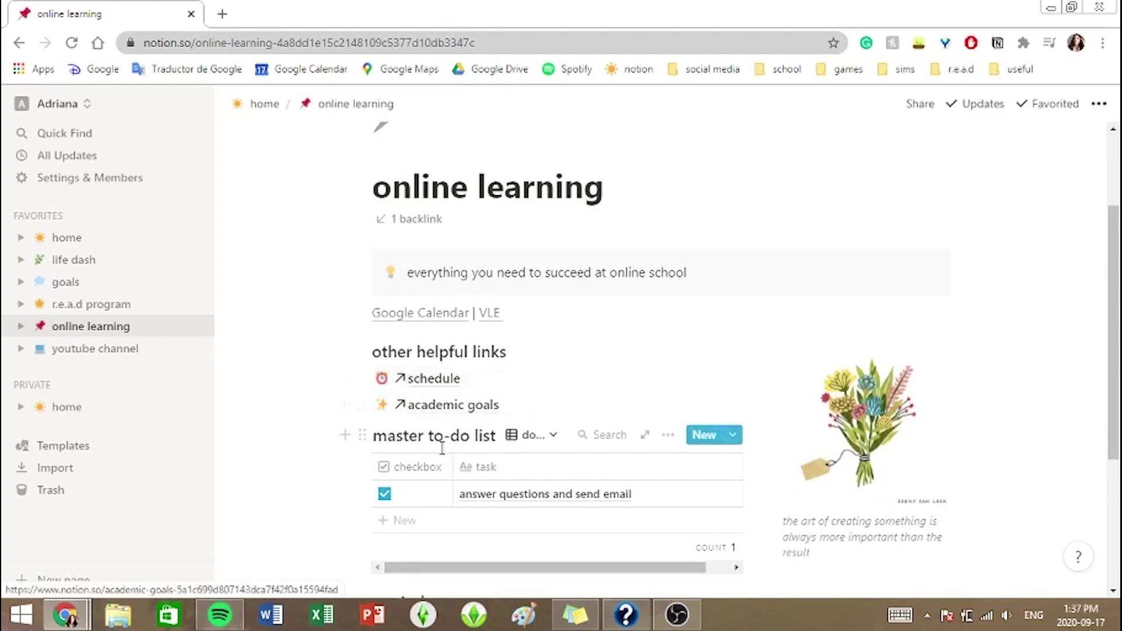
Switch the master to-do list to its to do view, and switch it back to the done view.
scroll(443, 441, down, 1)
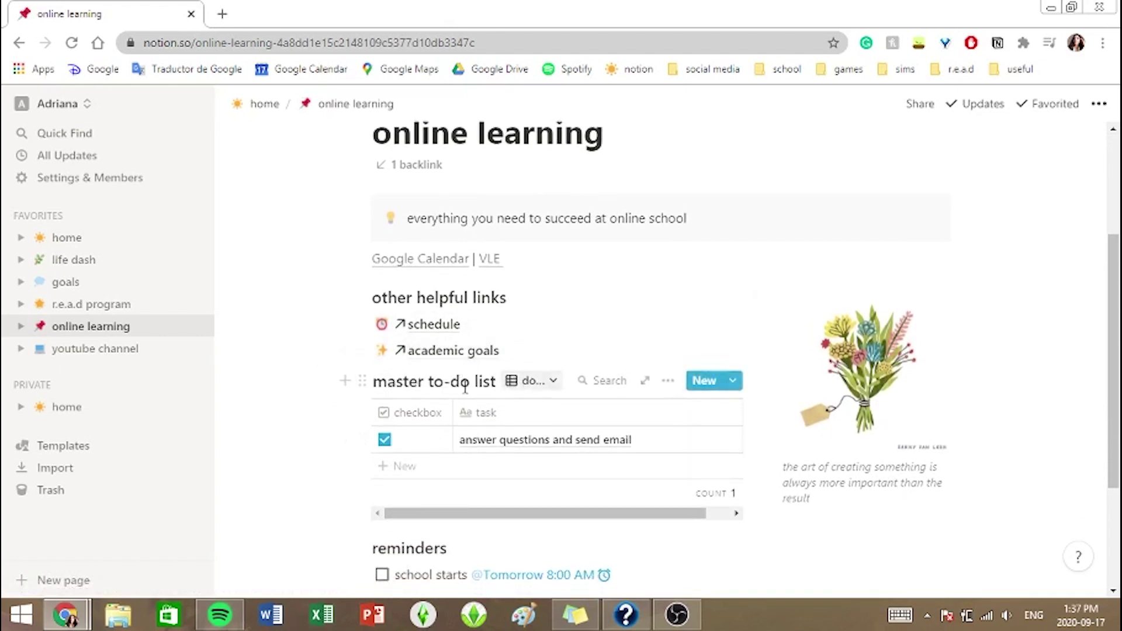
click(528, 383)
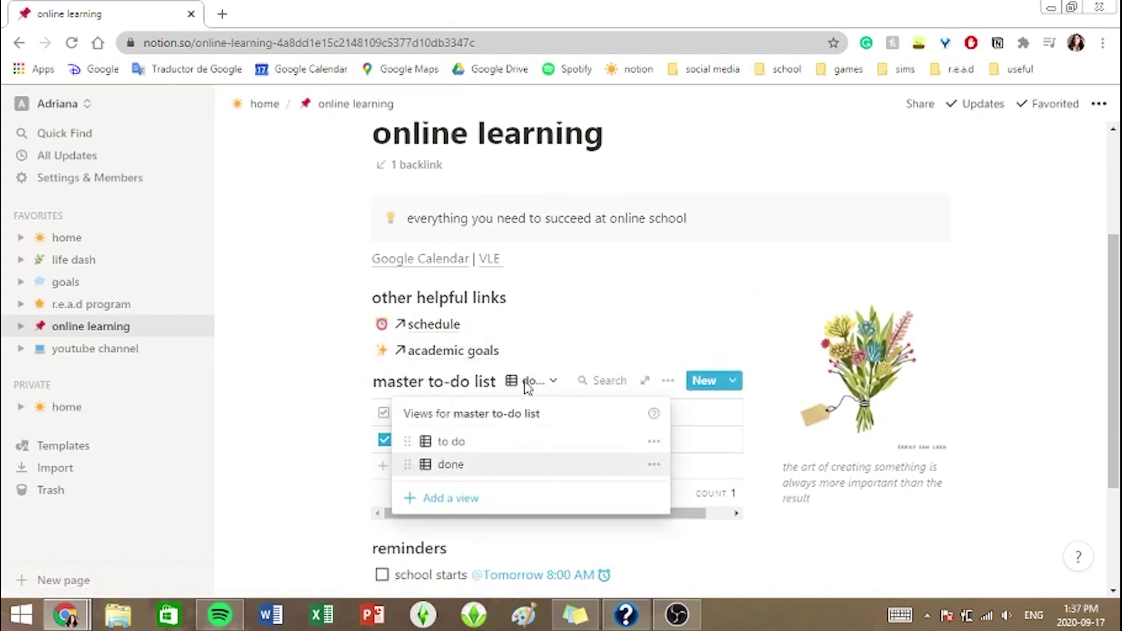
click(532, 443)
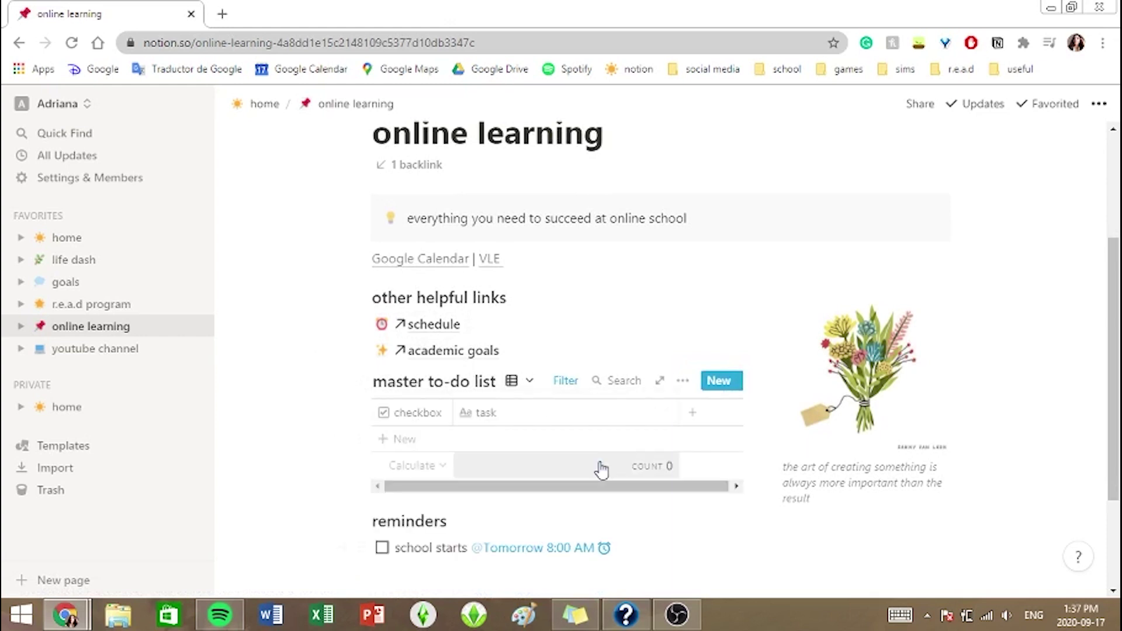
scroll(601, 469, up, 1)
scroll(501, 488, down, 1)
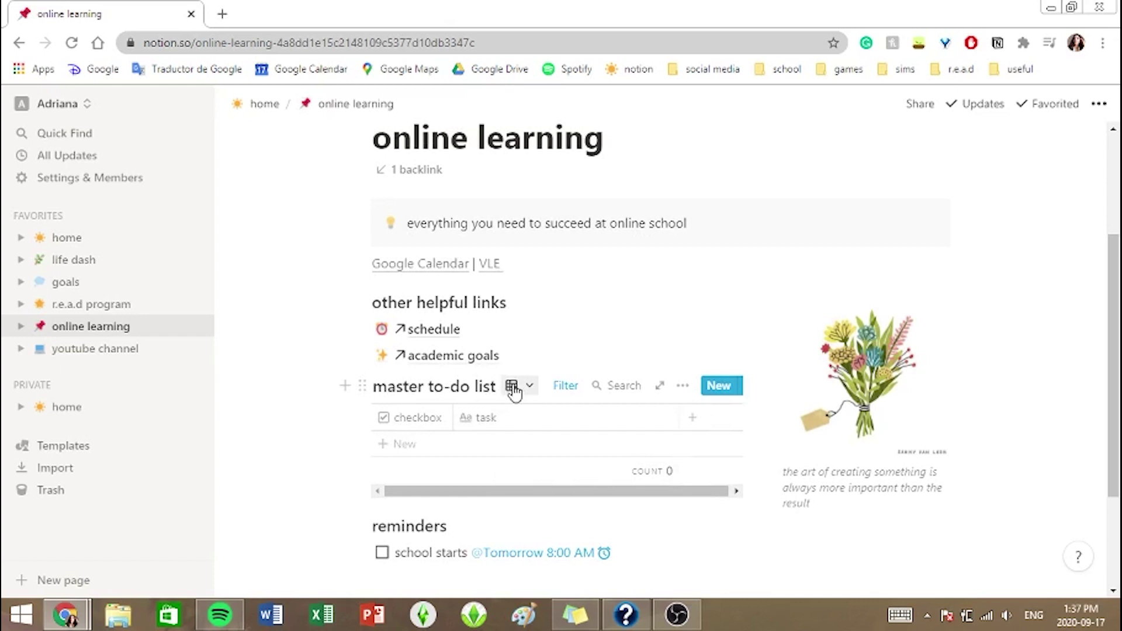
click(514, 391)
click(534, 476)
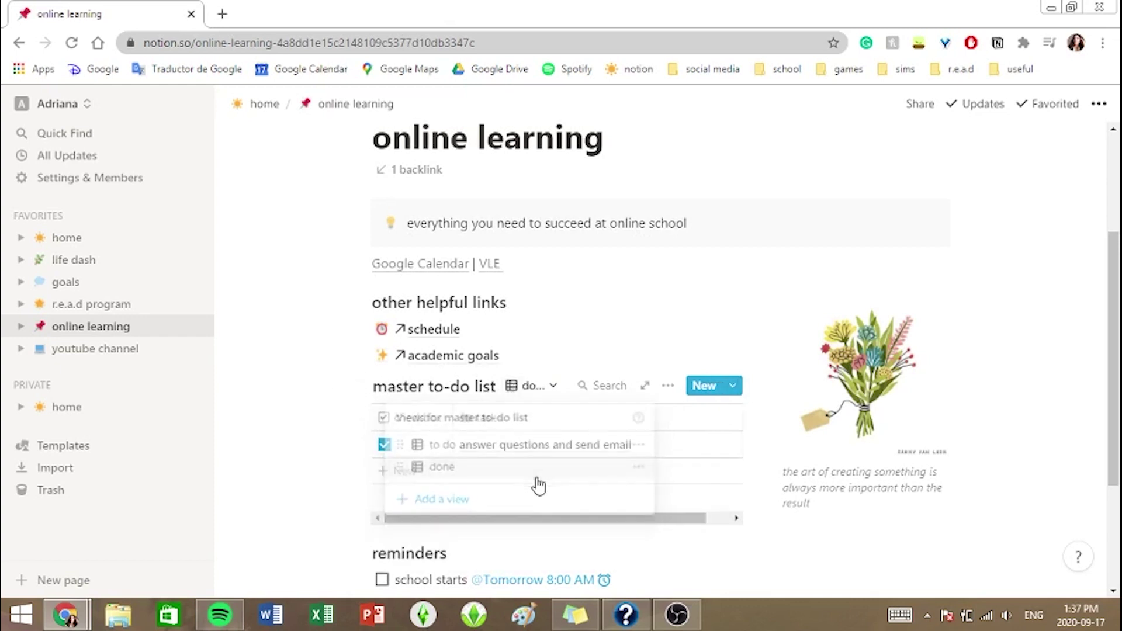
Rename the master to-do list's done view as "all tasks".
click(539, 390)
click(653, 469)
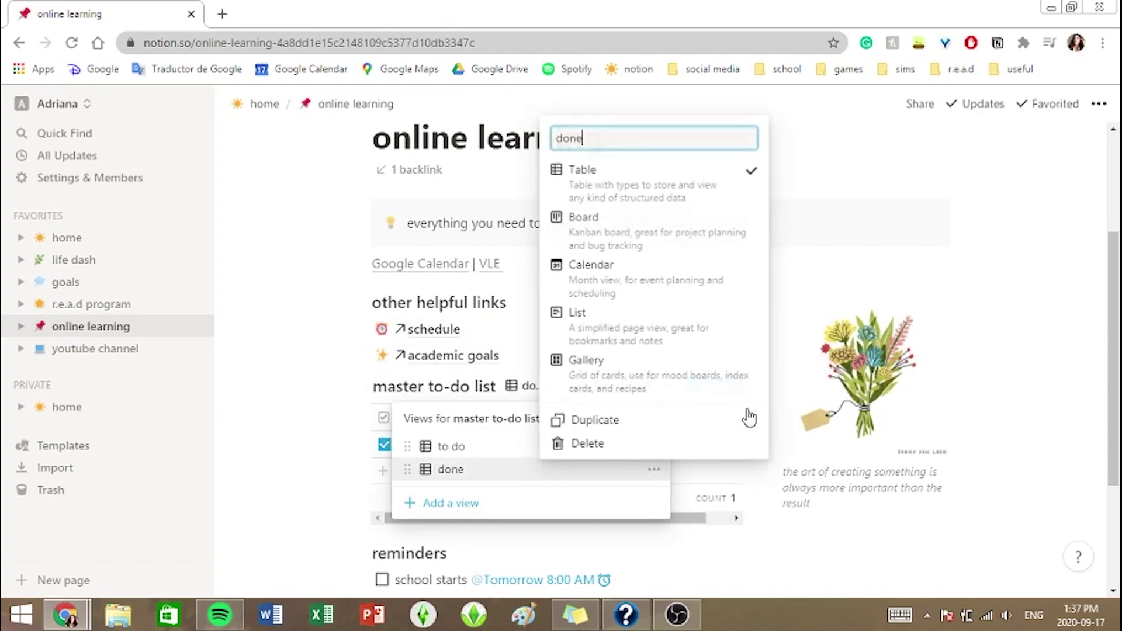
key(BackSpace)
key(BackSpace)
key(BackSpace)
key(BackSpace)
text(all tasks)
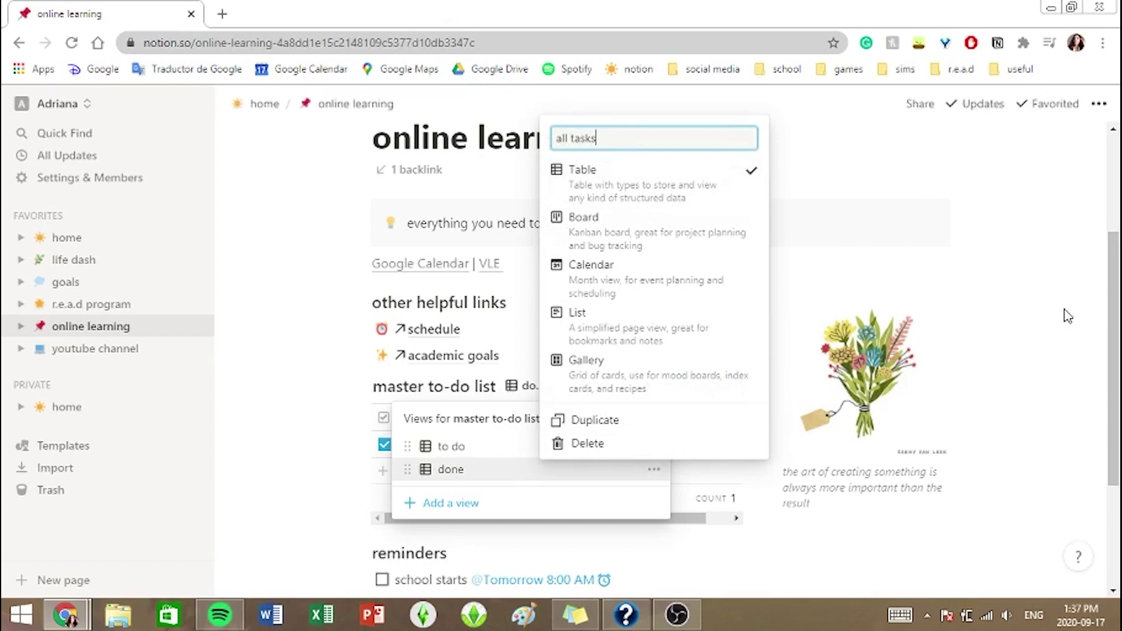
click(1067, 315)
Add a to-do "assignment due" under reminders with a date mention for tomorrow at 9:00 AM.
scroll(531, 426, down, 3)
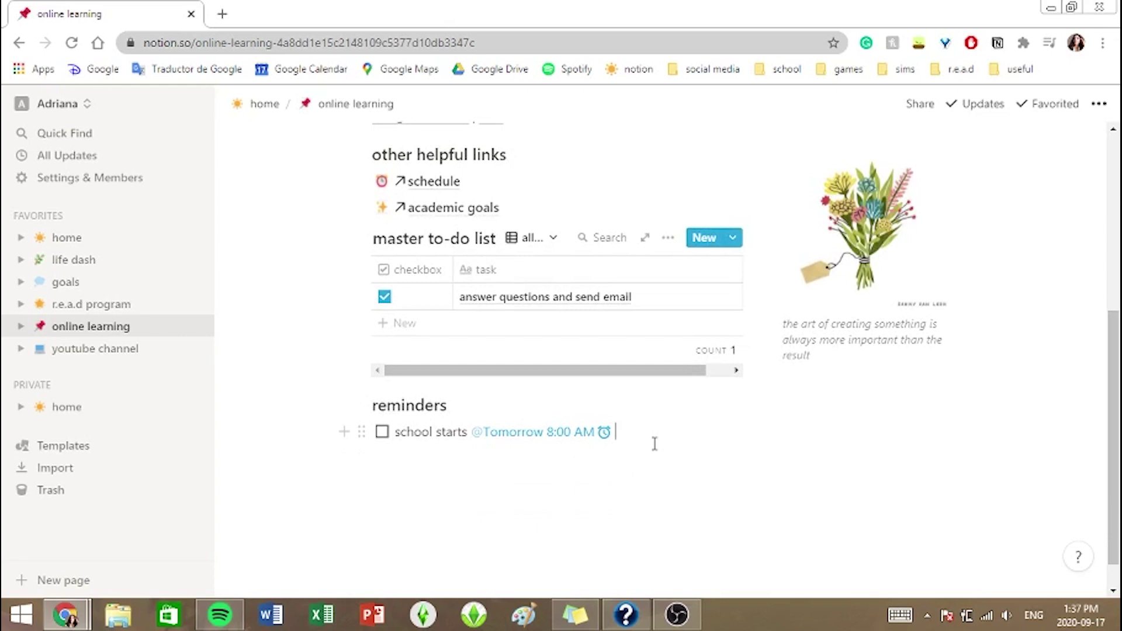
key(Return)
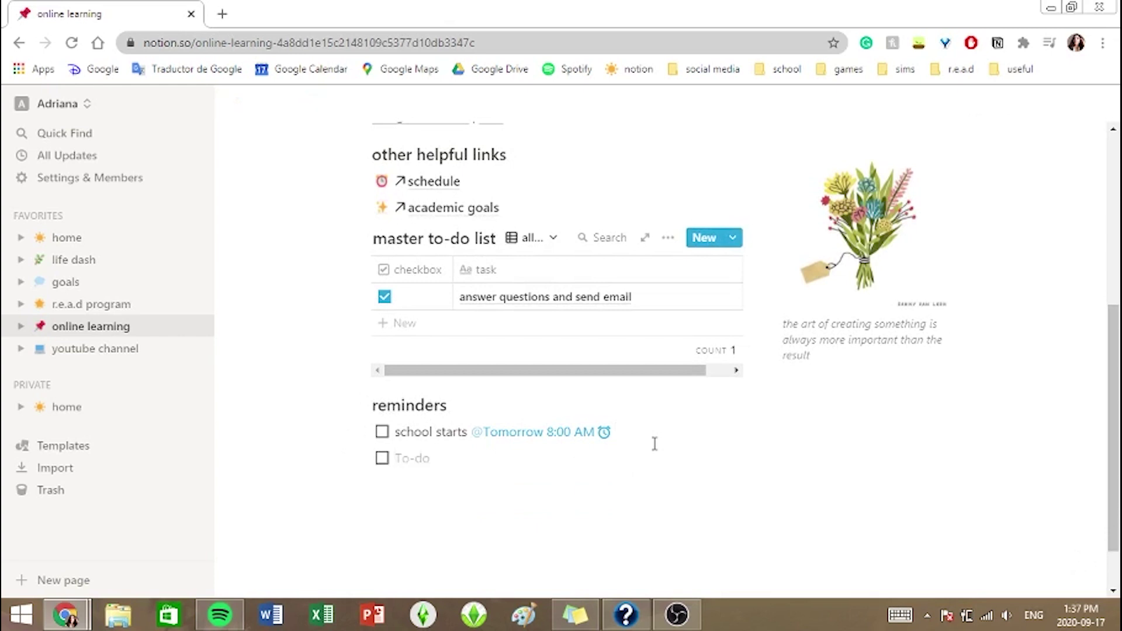
text(as)
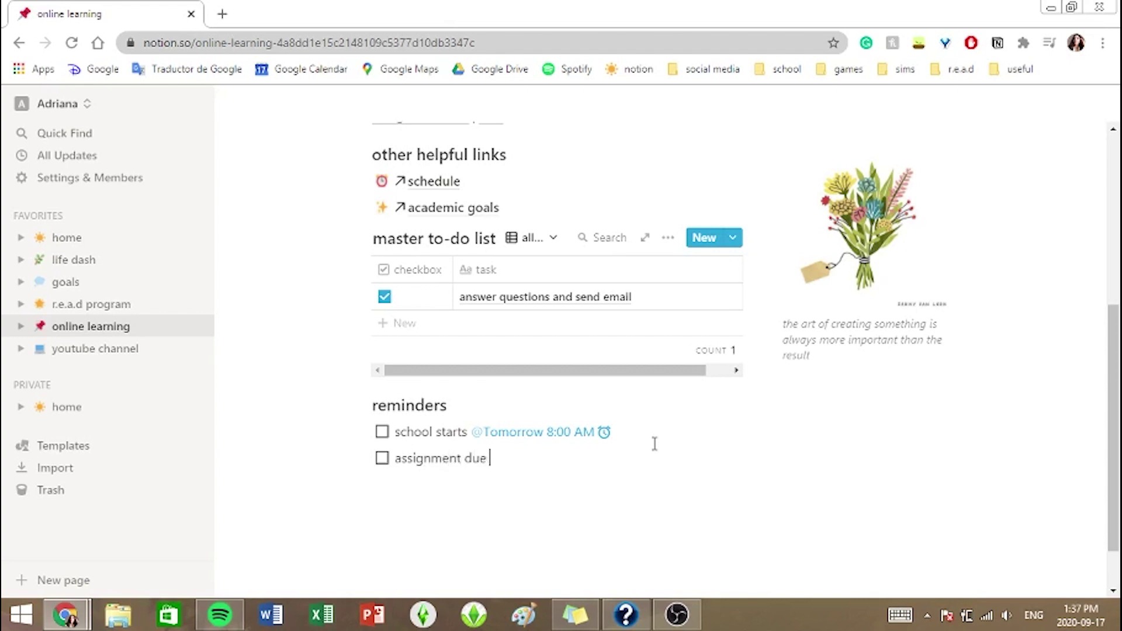
text(signment due @ tomor)
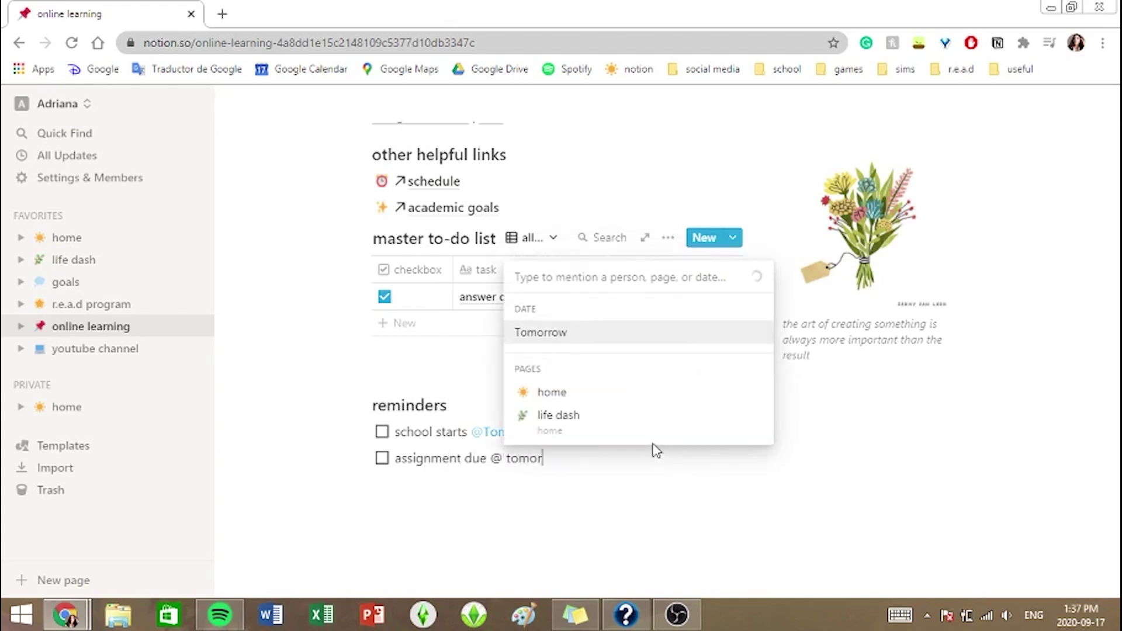
text(row 9)
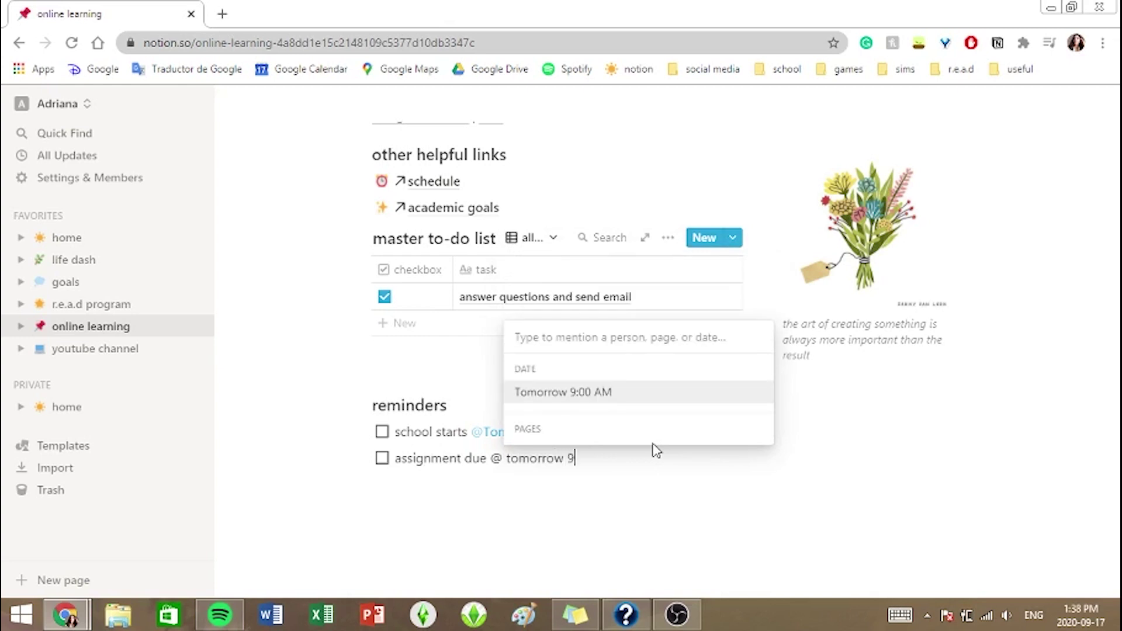
click(654, 395)
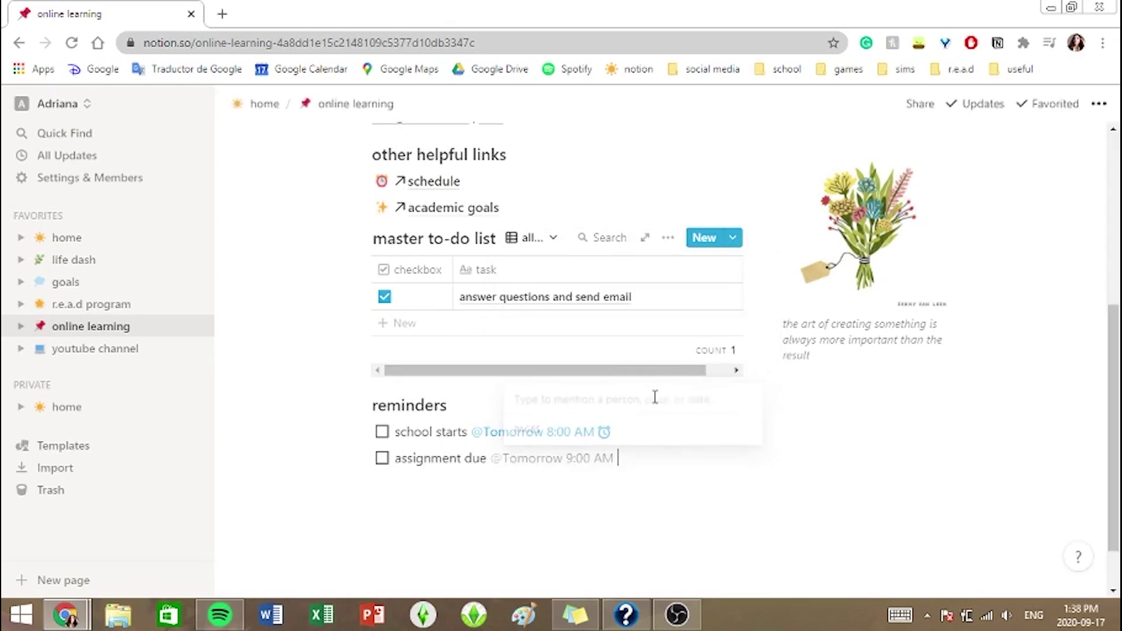
Set the assignment due date's reminder to go off at time of event.
click(539, 460)
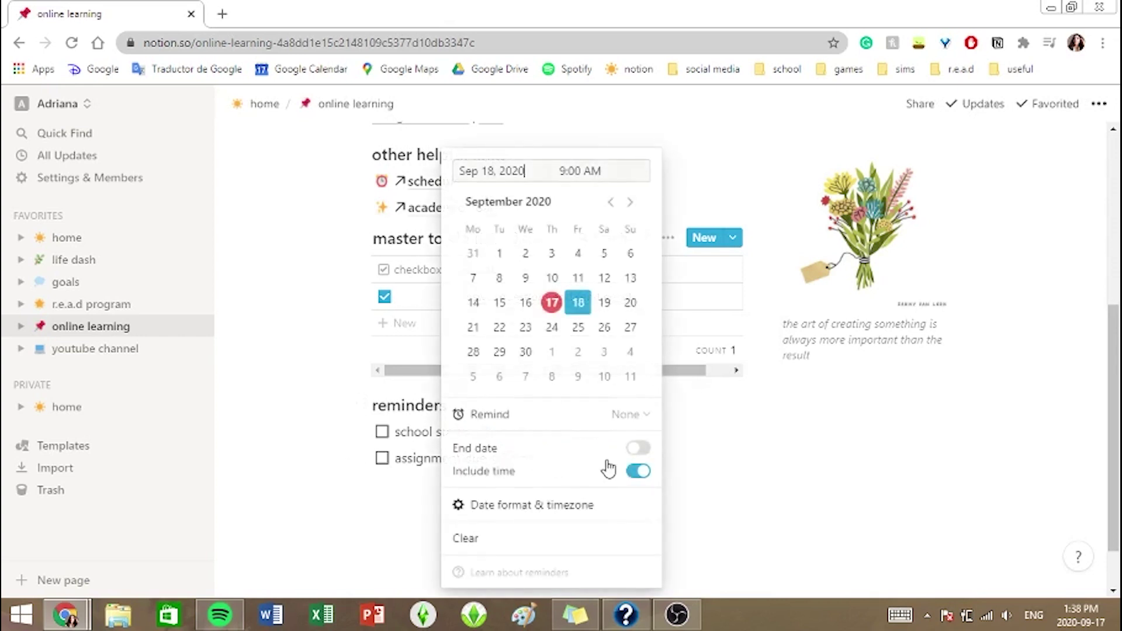
click(625, 415)
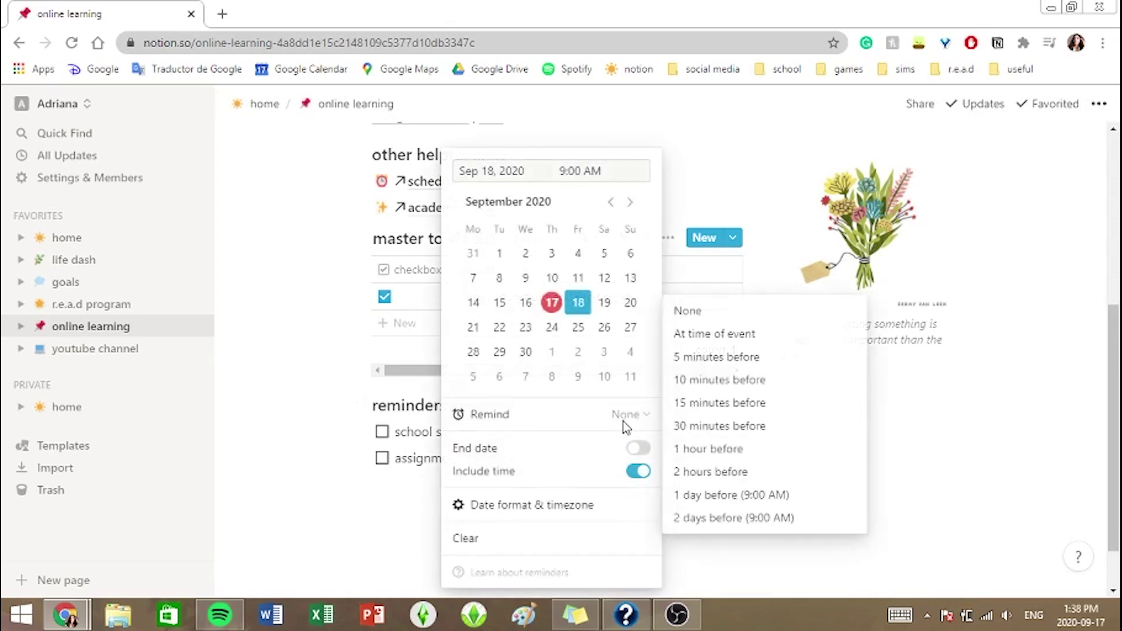
click(726, 336)
click(695, 458)
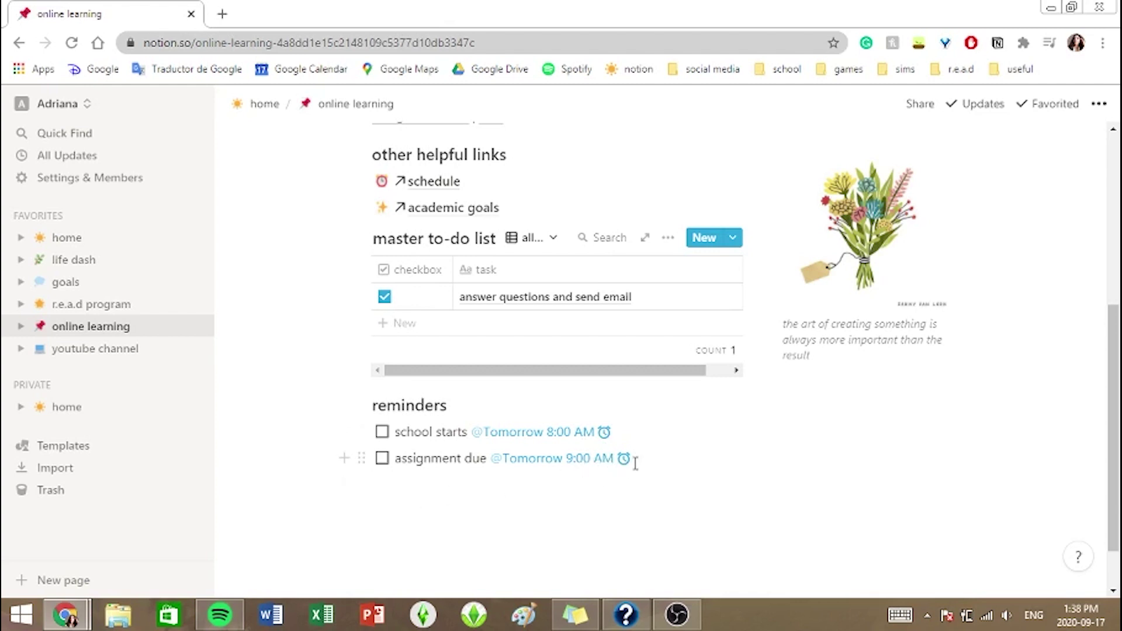
Delete the assignment due to-do from the reminders section.
key(BackSpace)
key(BackSpace)
key(BackSpace)
key(BackSpace)
key(BackSpace)
key(BackSpace)
key(BackSpace)
key(BackSpace)
key(BackSpace)
key(BackSpace)
key(BackSpace)
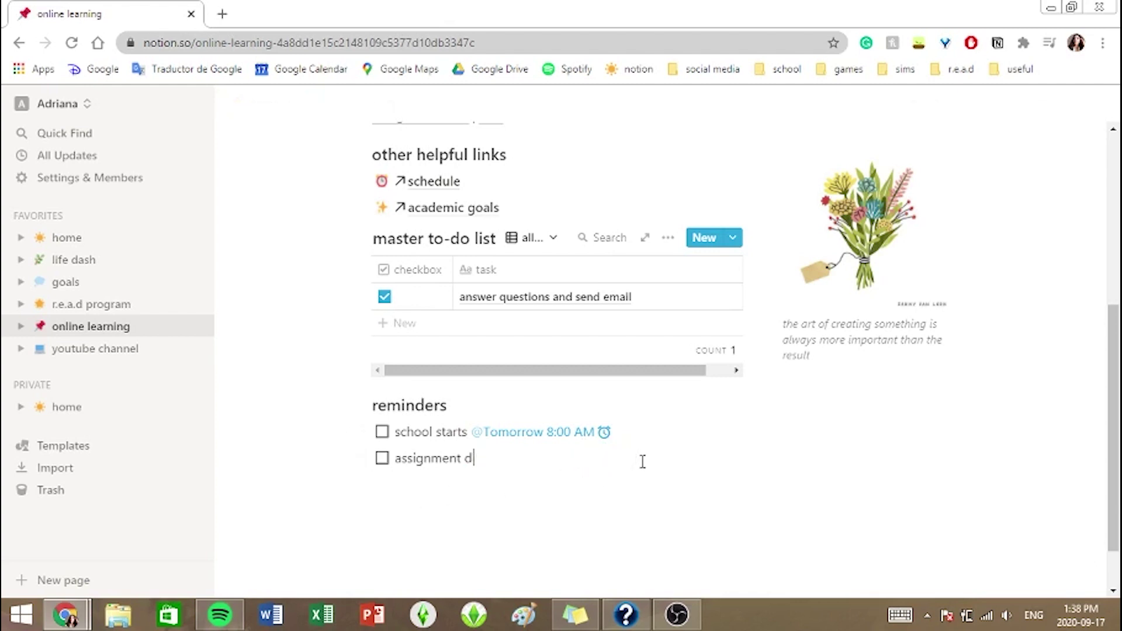
key(BackSpace)
key(BackSpace)
key(BackSpace)
key(BackSpace)
key(BackSpace)
key(BackSpace)
key(BackSpace)
Go back to the home page and open the academic goals page.
scroll(774, 450, up, 2)
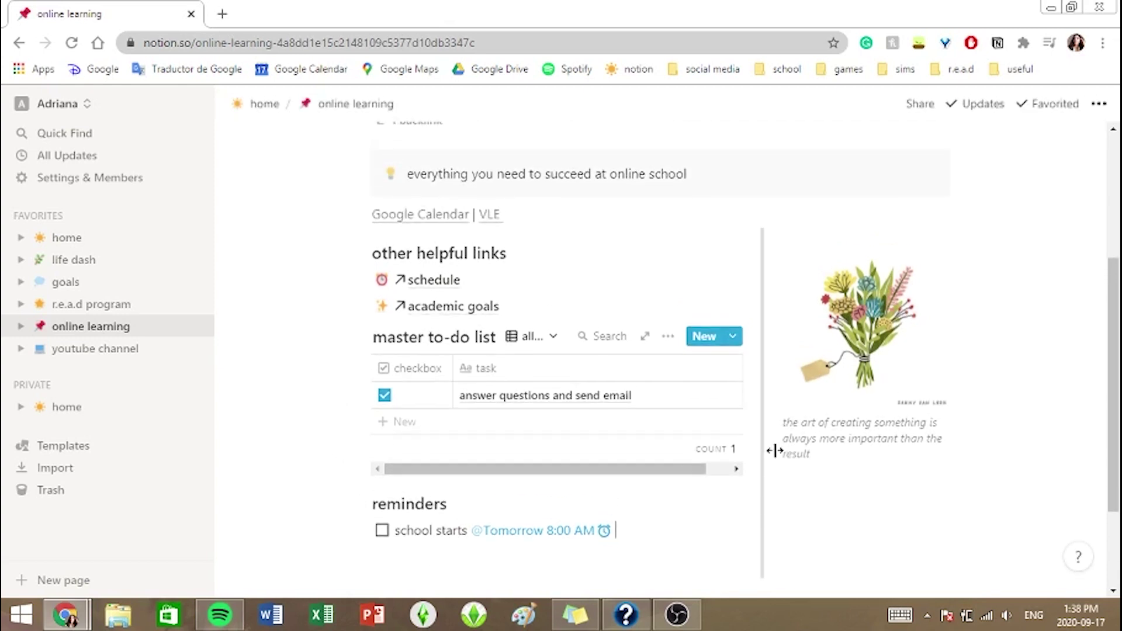
scroll(962, 260, up, 3)
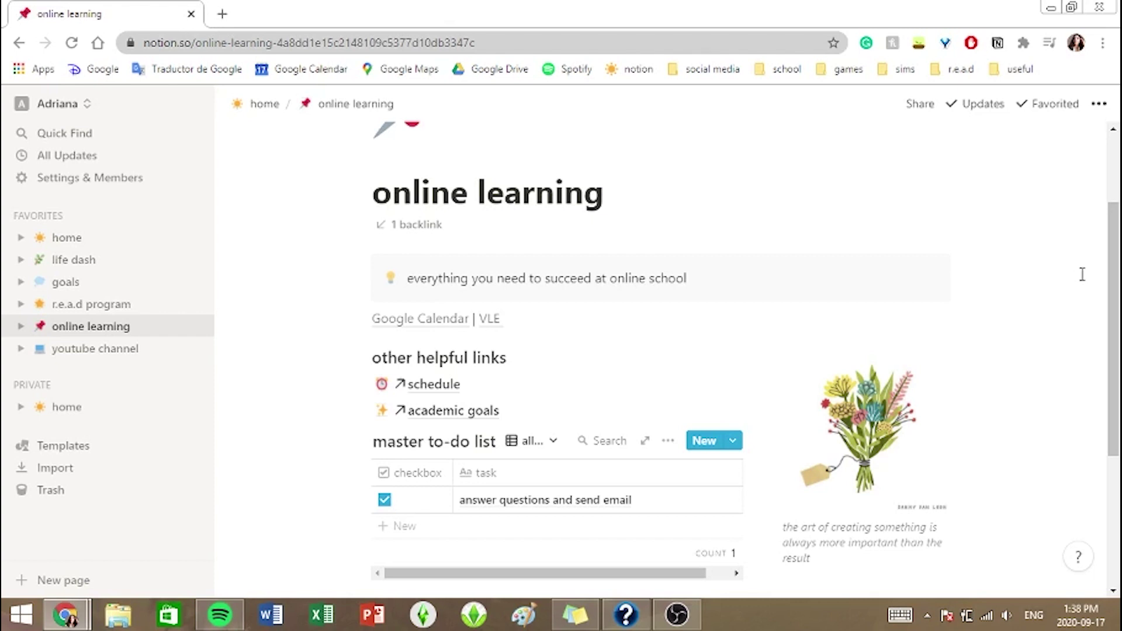
scroll(776, 215, up, 2)
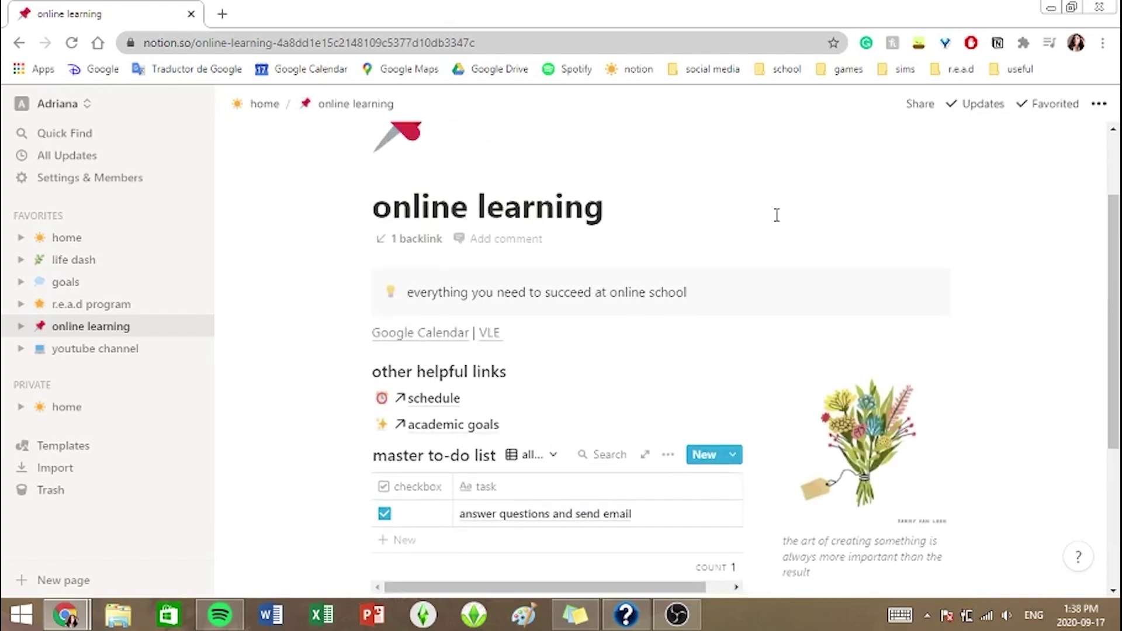
click(275, 104)
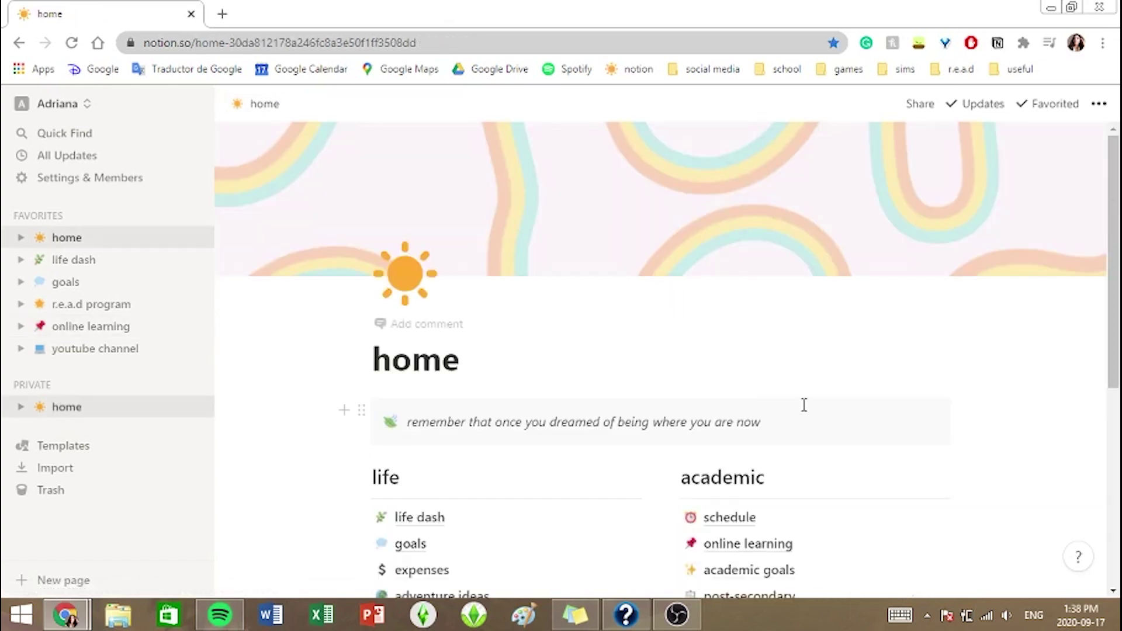
scroll(804, 405, down, 1)
click(789, 503)
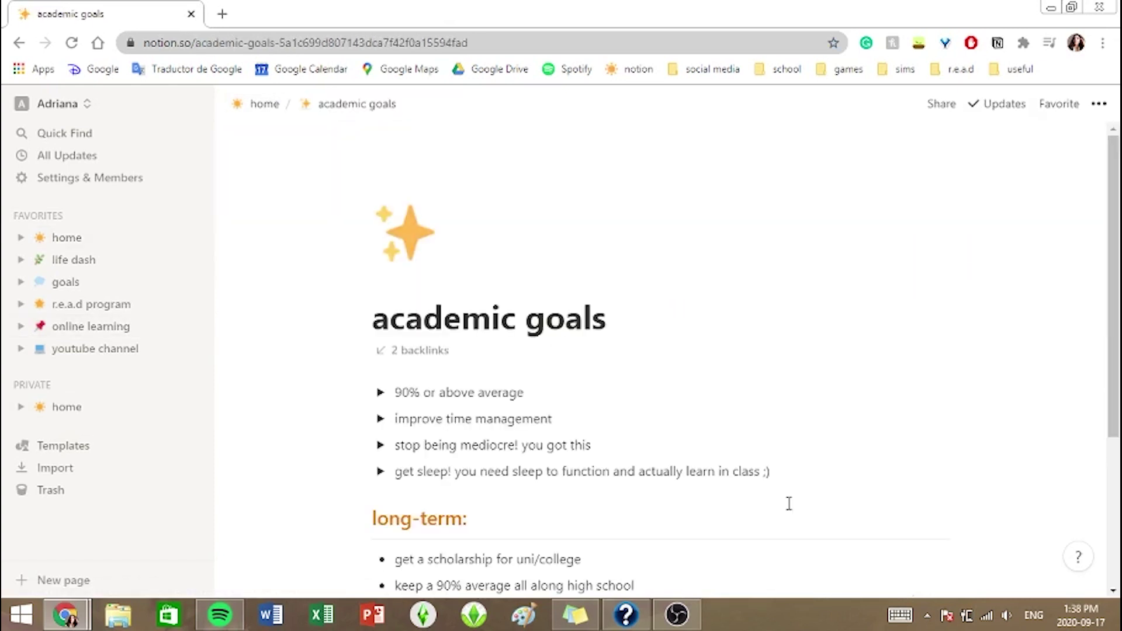
Expand and hide the academic goals page's backlinks, and look over the goals down to the long-term section.
click(422, 350)
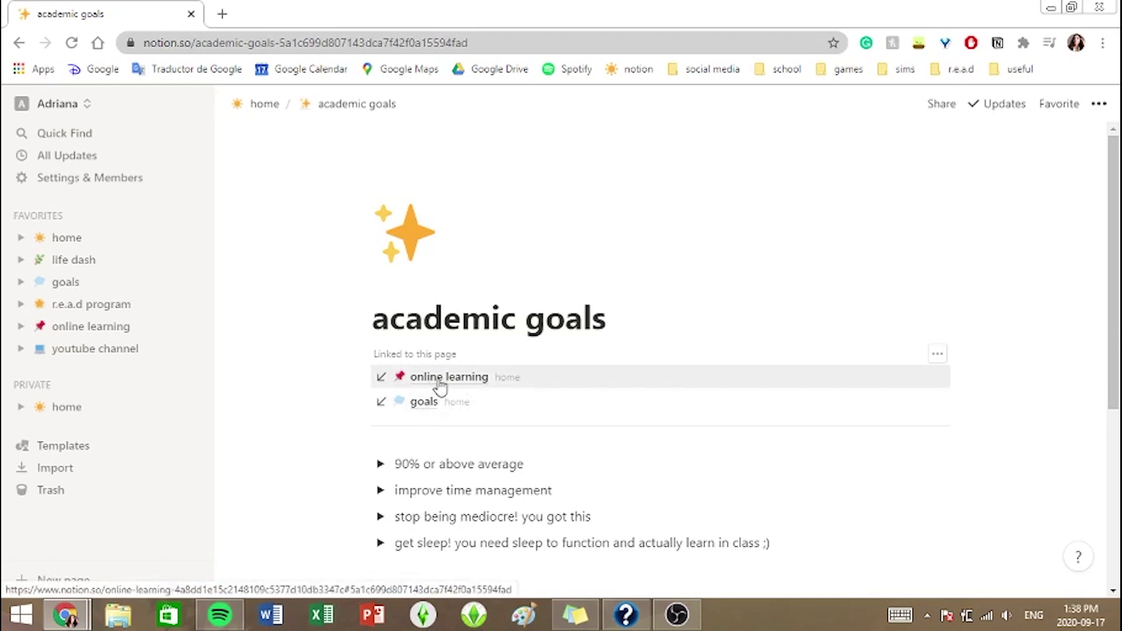
click(937, 353)
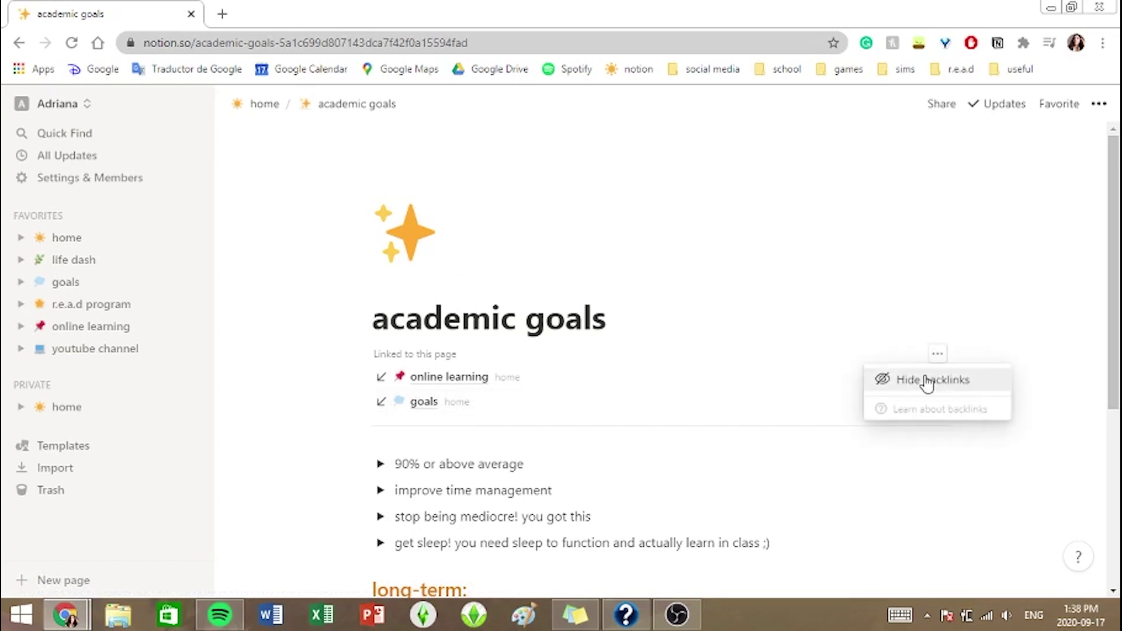
click(929, 381)
scroll(468, 446, down, 3)
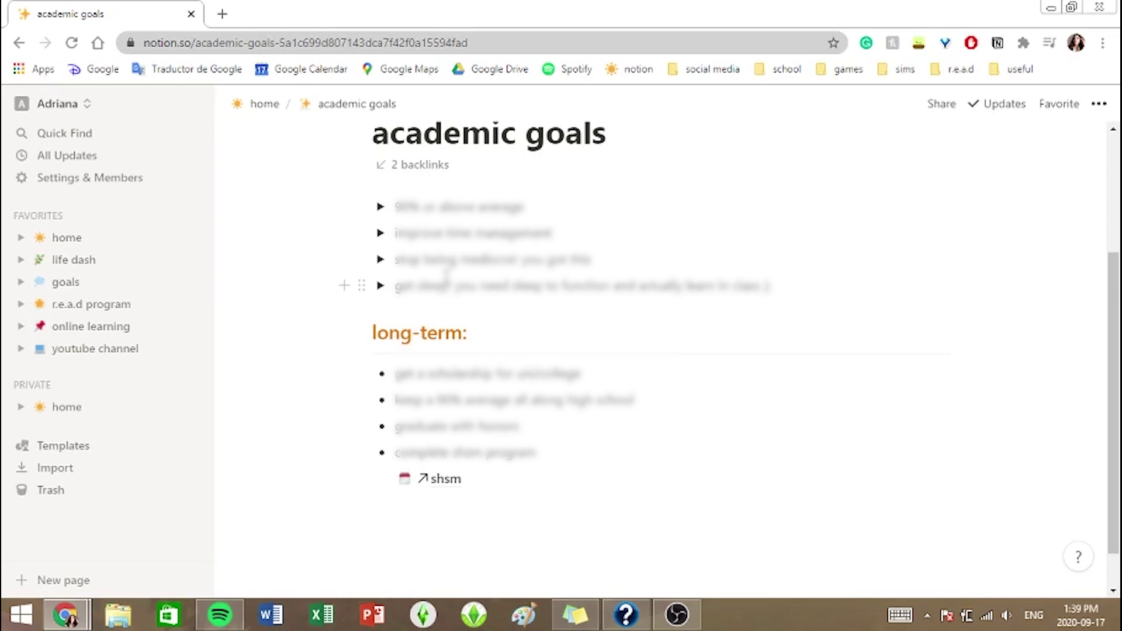
scroll(801, 201, up, 1)
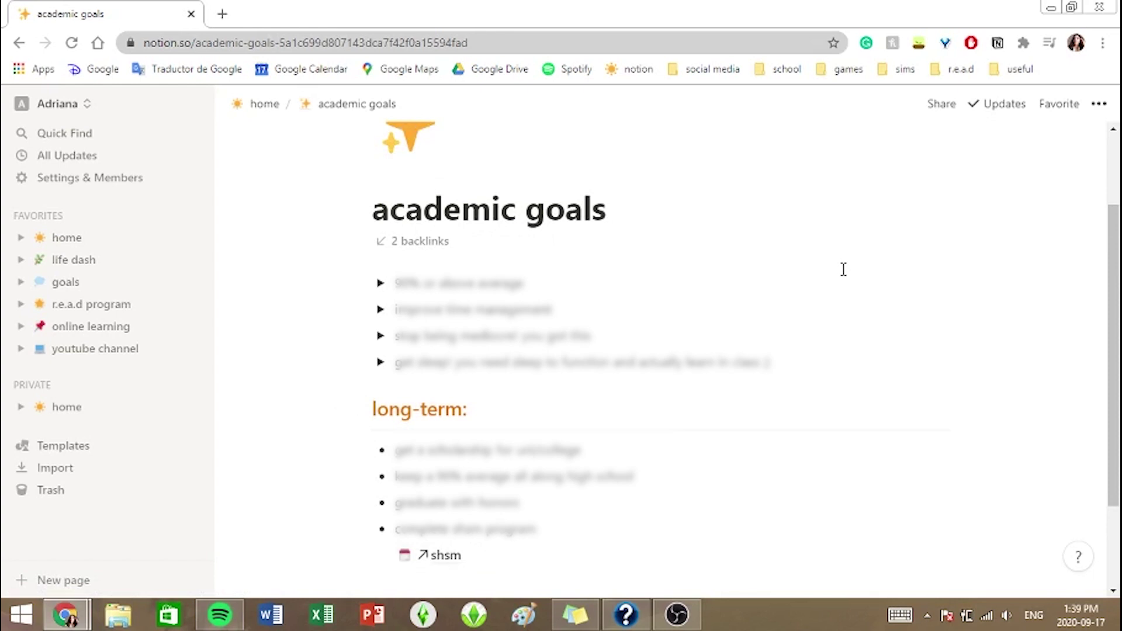
scroll(843, 269, up, 2)
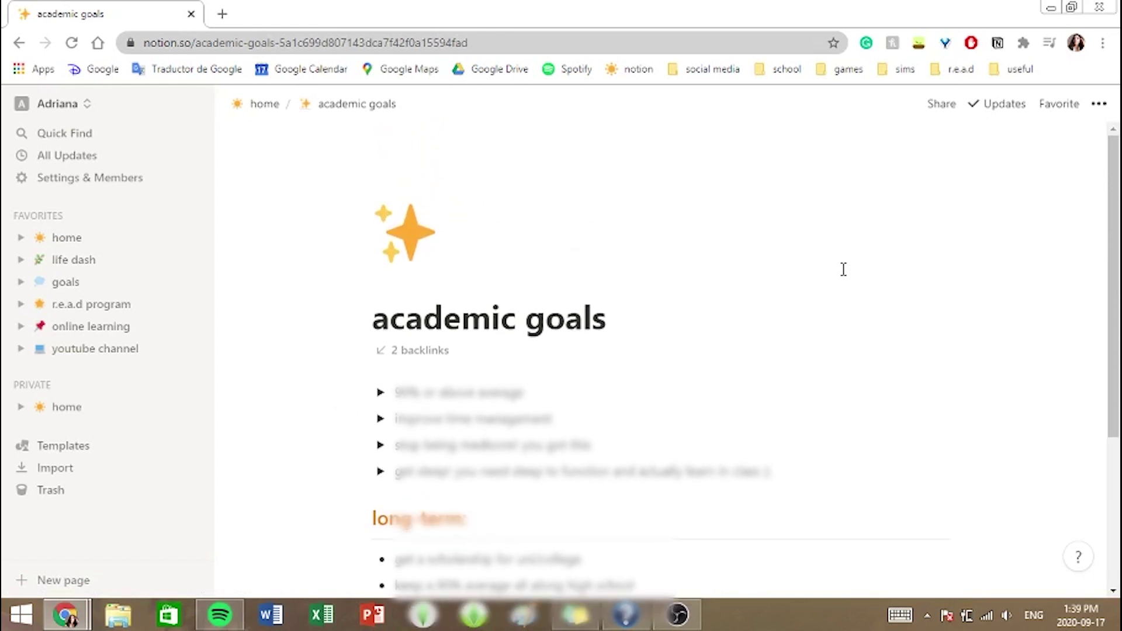
Return to the home page, reopen academic goals, and expand and collapse the first goal's toggle to view its sub-points.
click(252, 114)
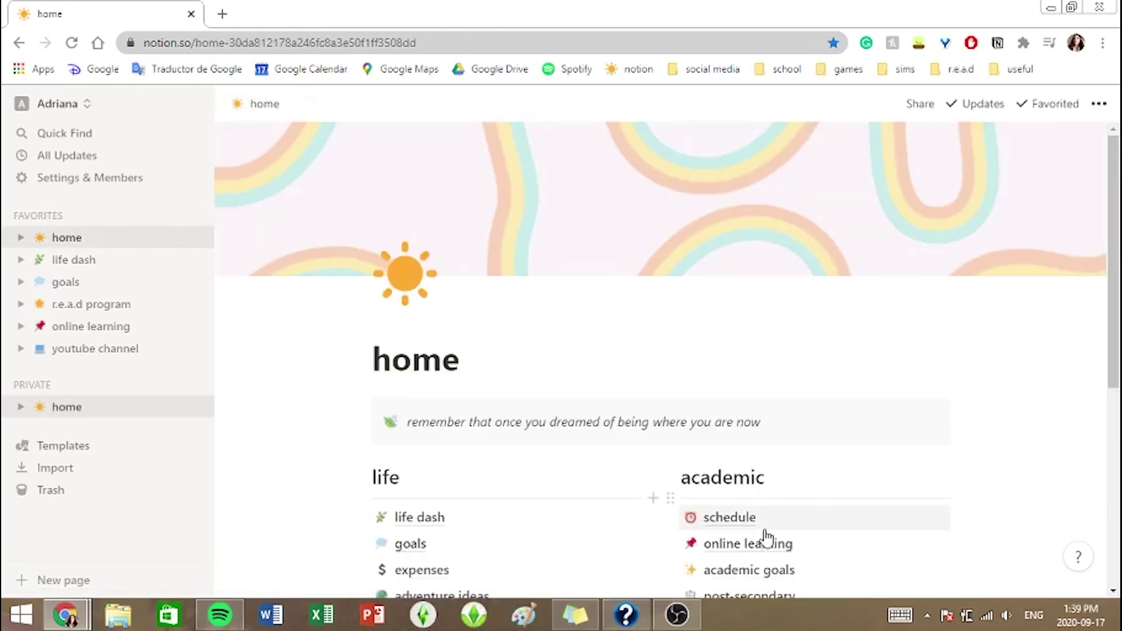
click(759, 567)
click(381, 392)
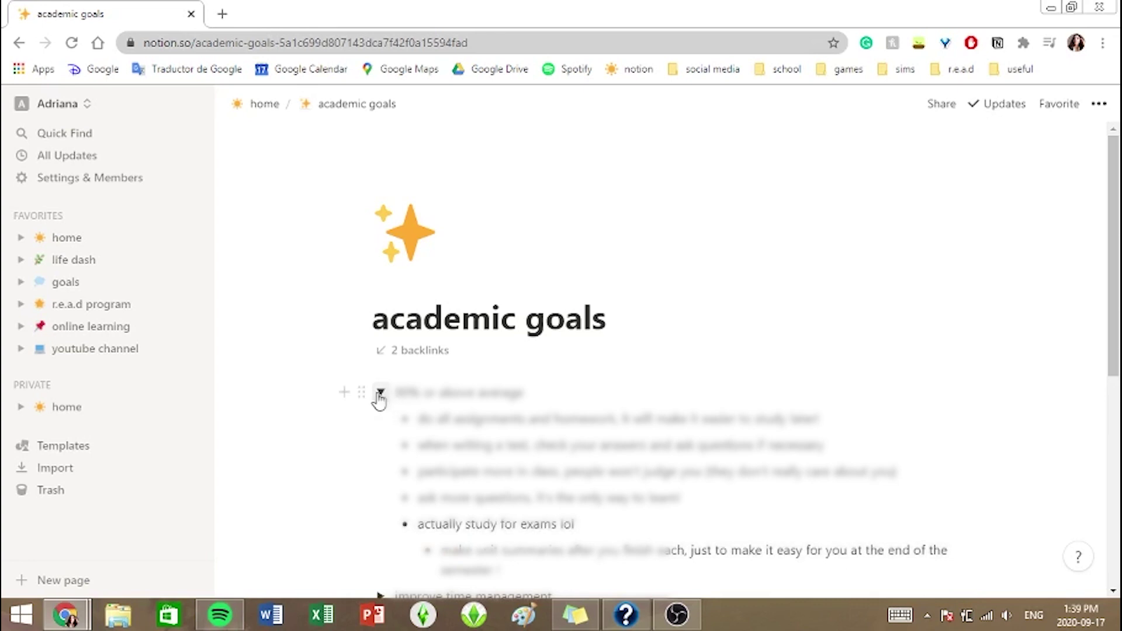
click(379, 392)
click(380, 392)
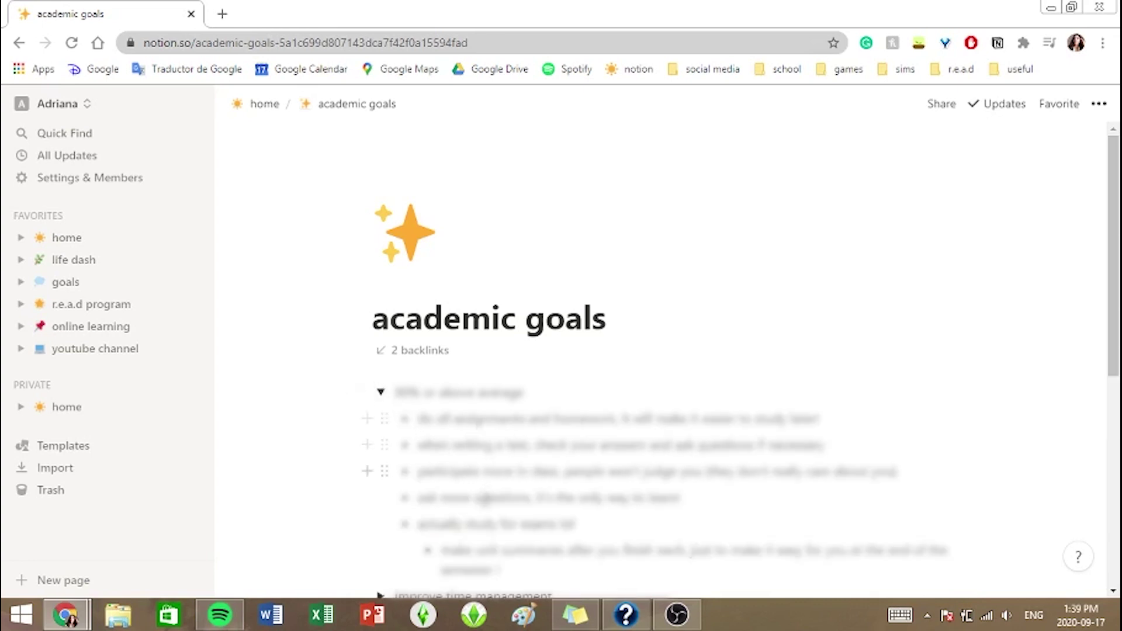
click(380, 393)
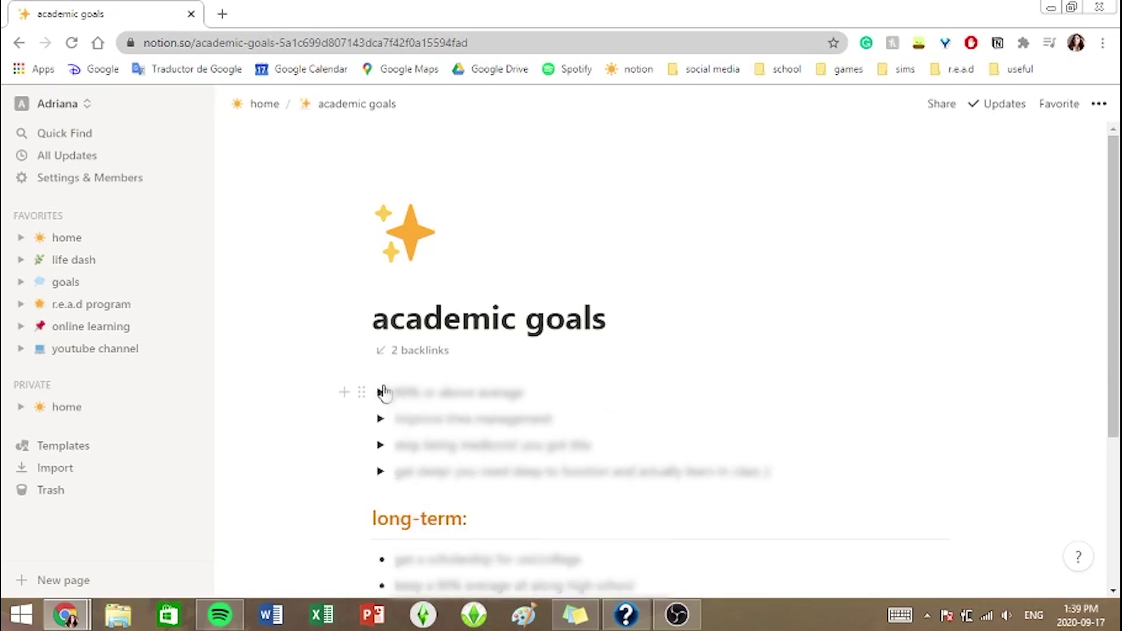
Go back to the home page and open the post-secondary page to view its career and university table.
click(265, 106)
scroll(744, 359, down, 1)
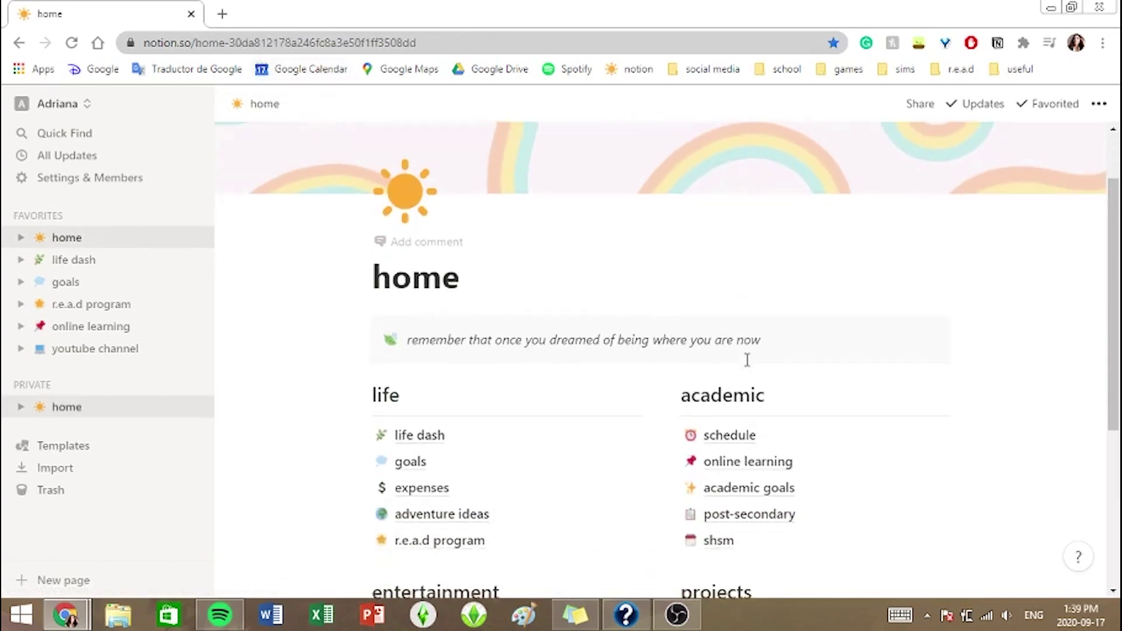
click(763, 518)
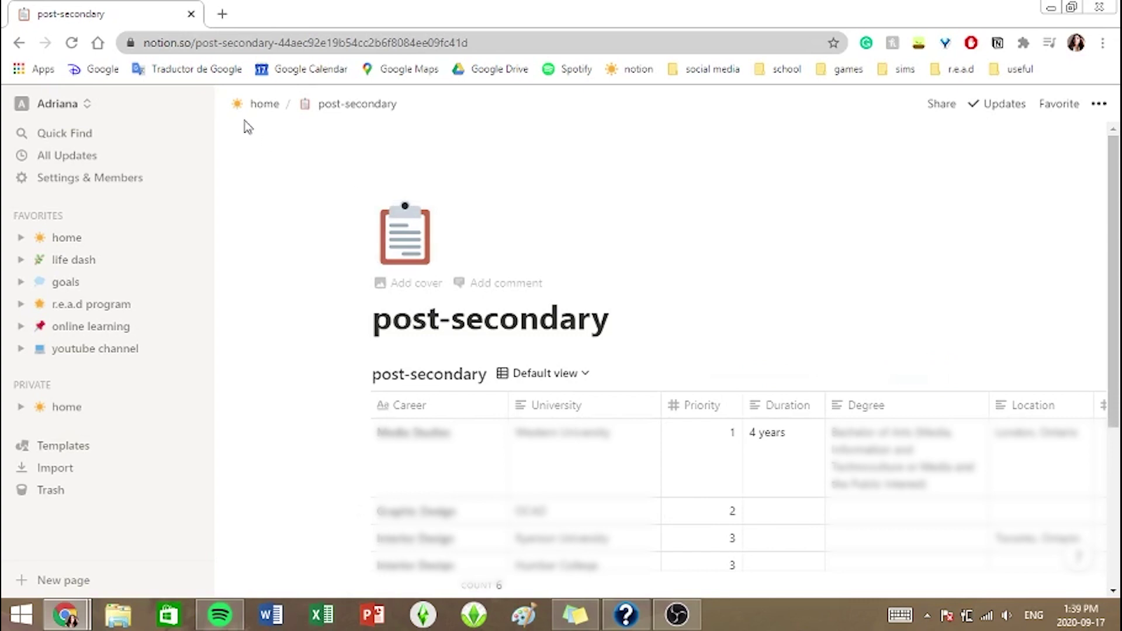
Go back to the home page and open the shsm page from the academic section.
click(245, 104)
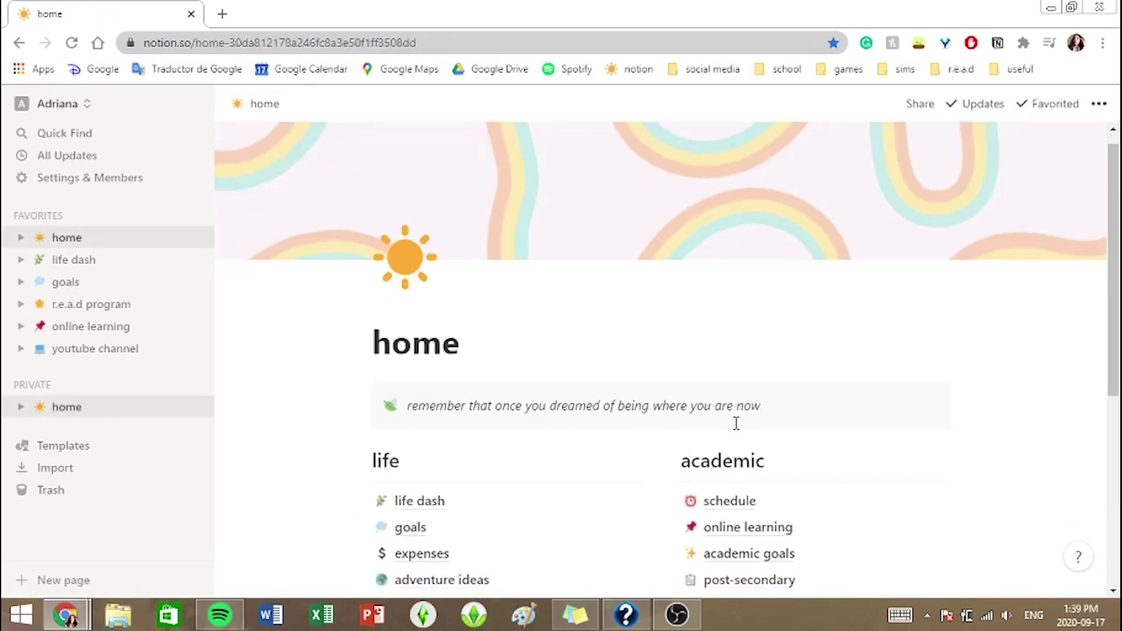
scroll(778, 522, down, 1)
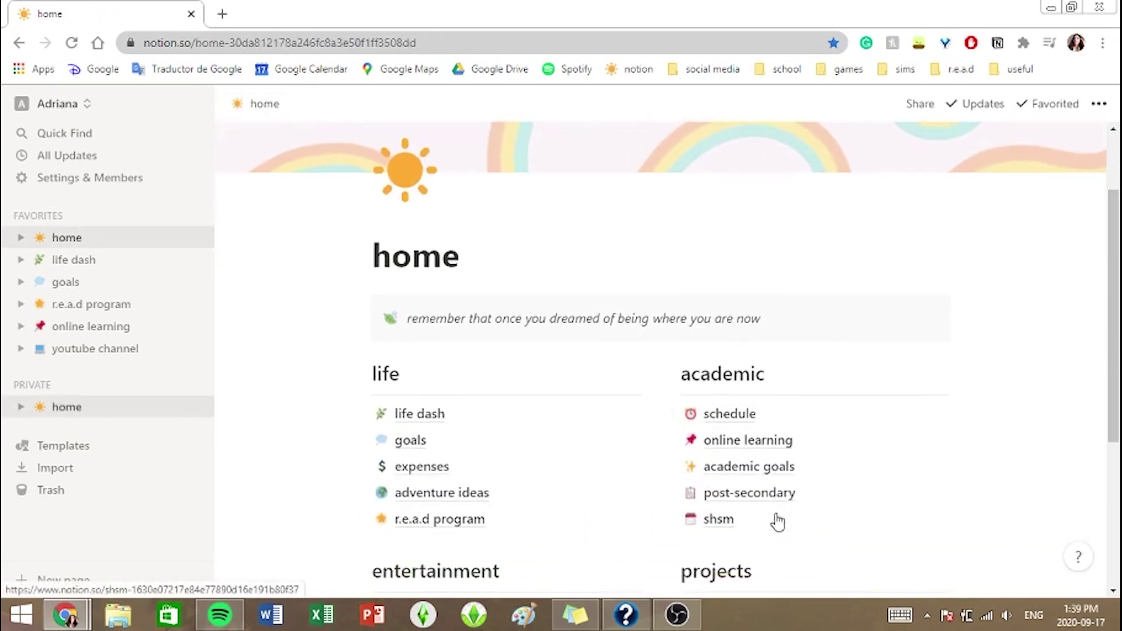
click(740, 519)
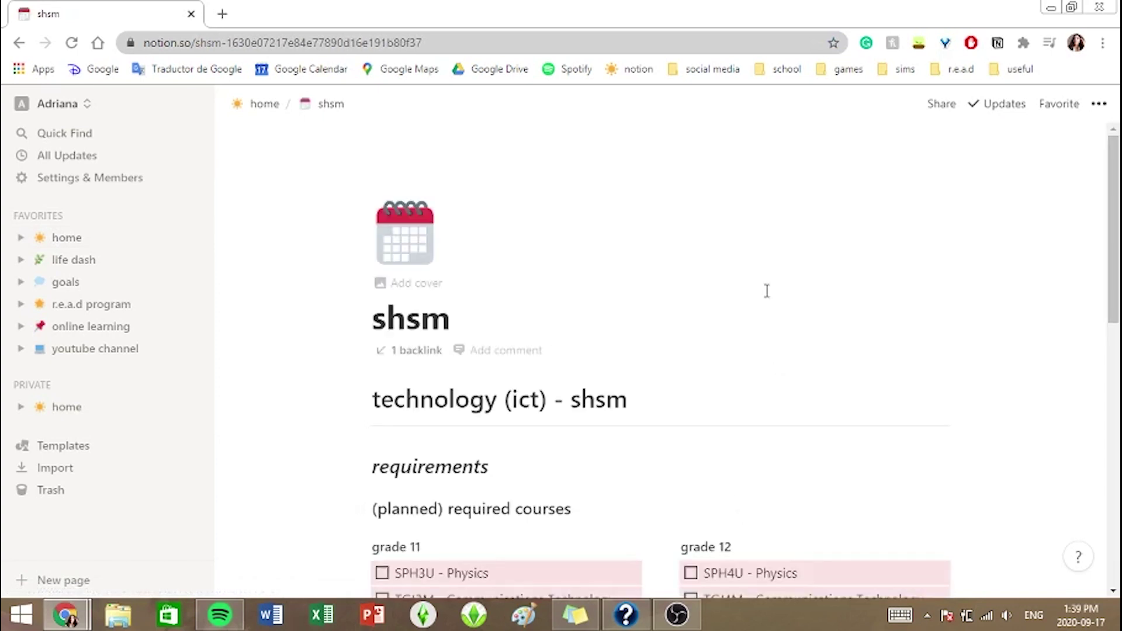
Look over the shsm page's planned grade 11 and 12 courses and its other requirements down to experiential learning.
scroll(764, 290, down, 2)
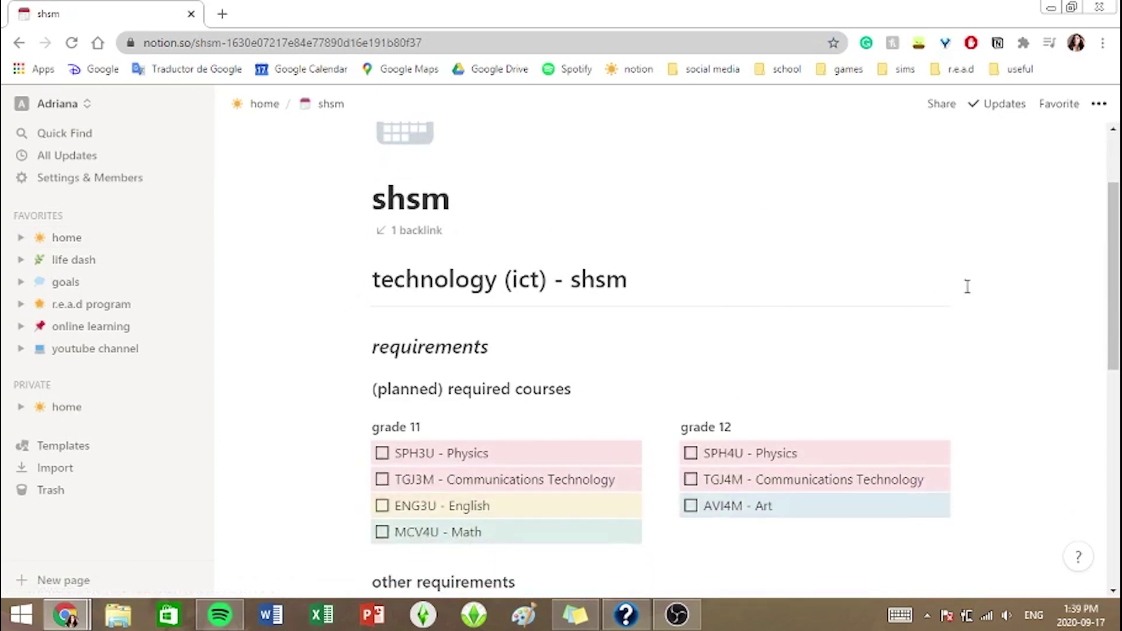
scroll(969, 286, up, 2)
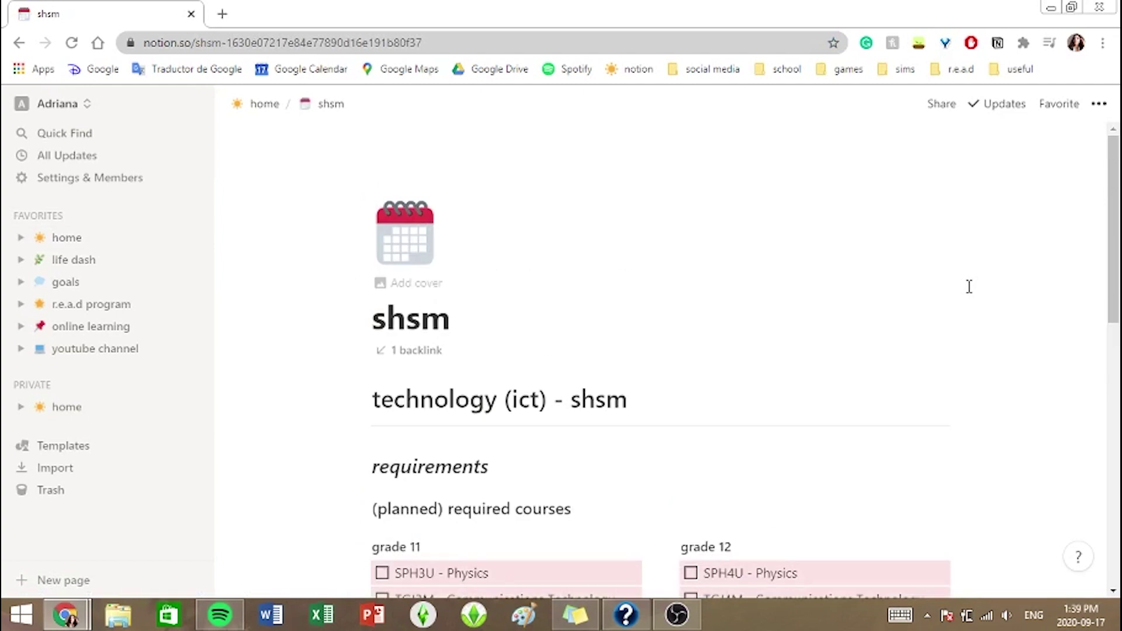
scroll(1055, 287, down, 2)
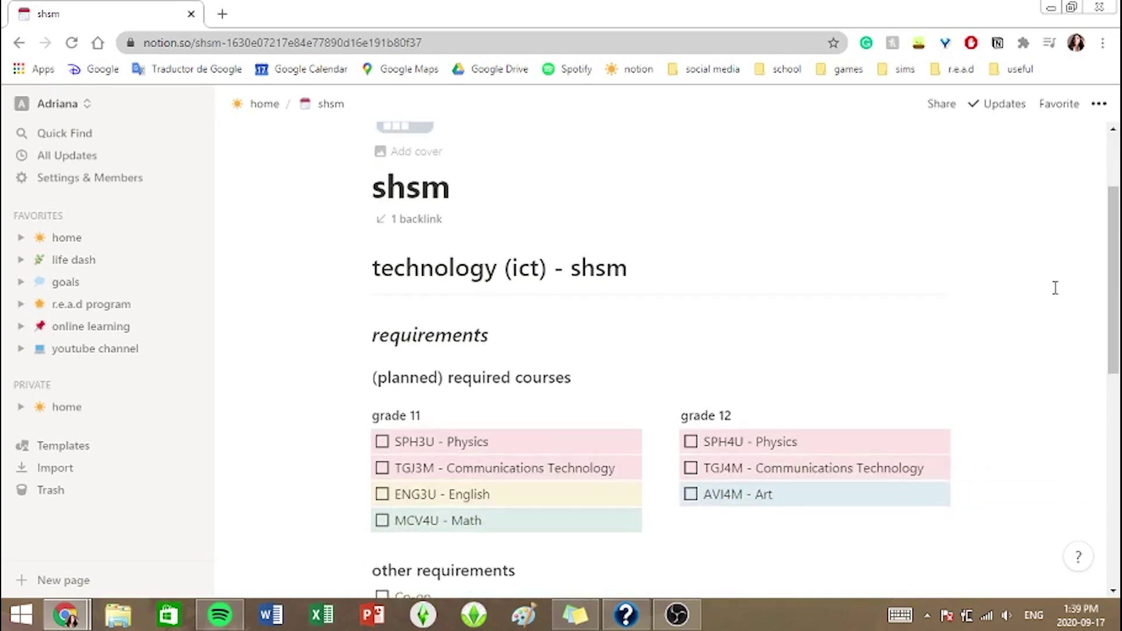
scroll(1056, 287, up, 2)
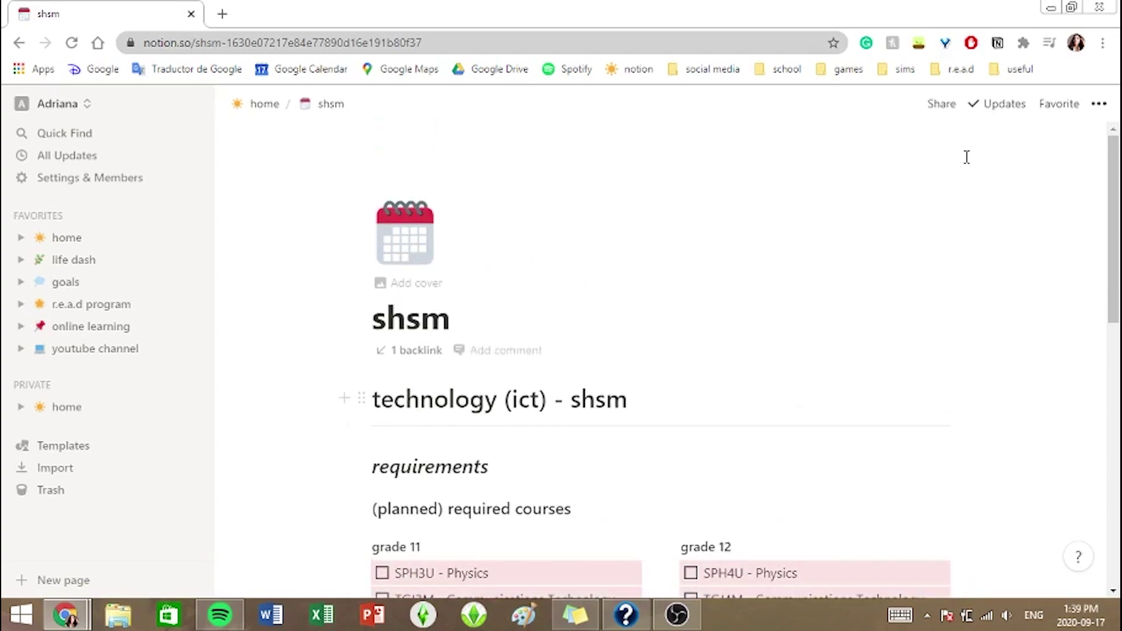
scroll(994, 338, down, 2)
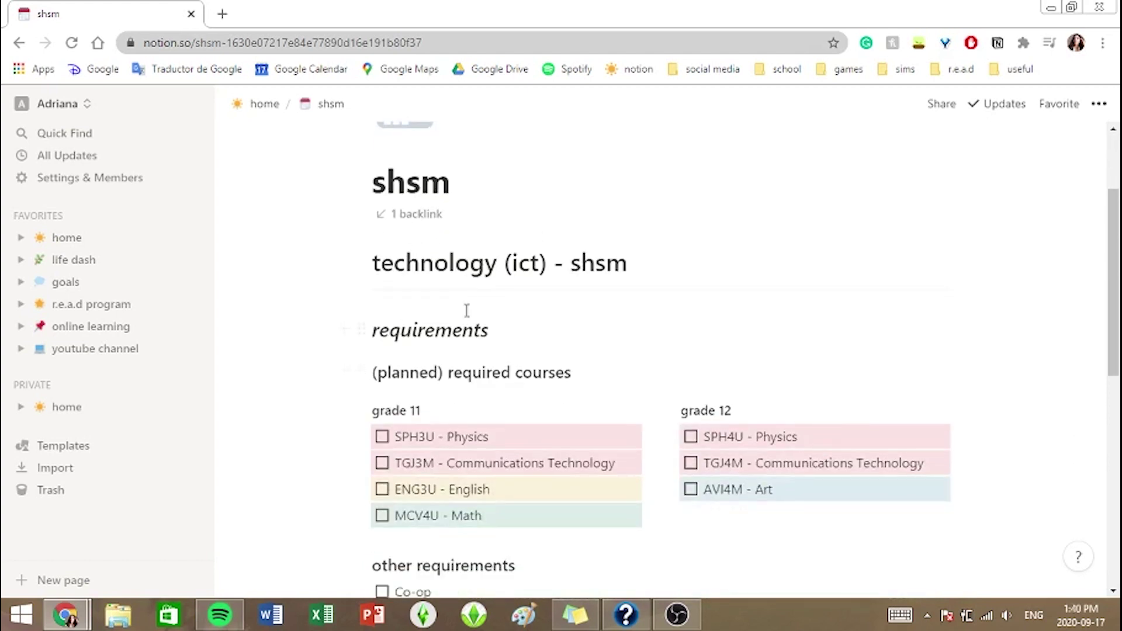
scroll(608, 310, down, 1)
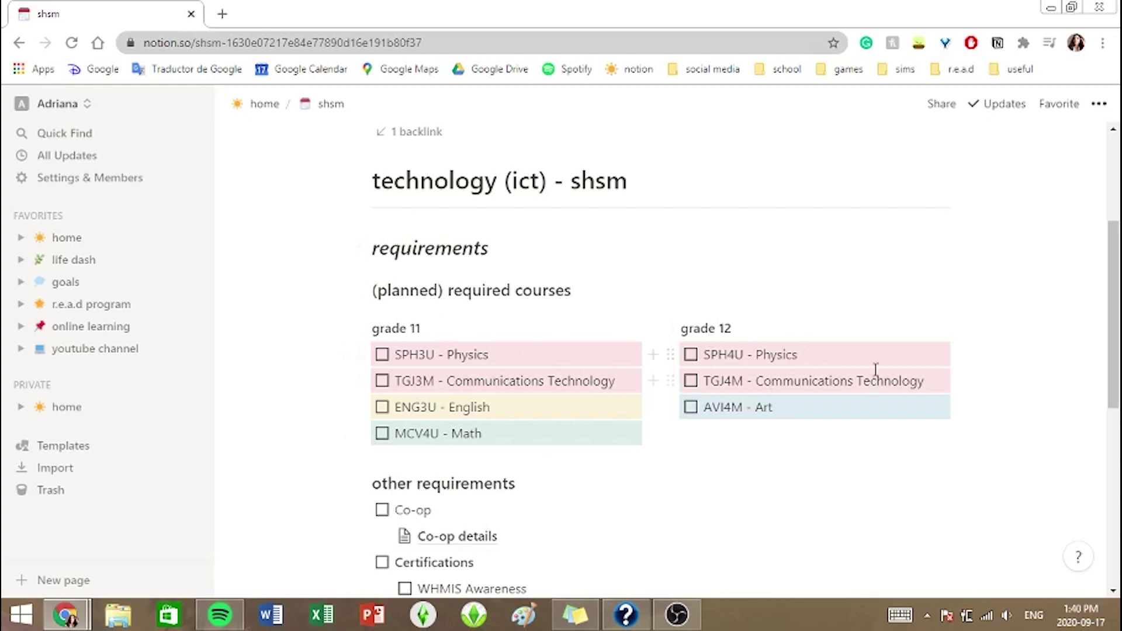
scroll(876, 370, down, 2)
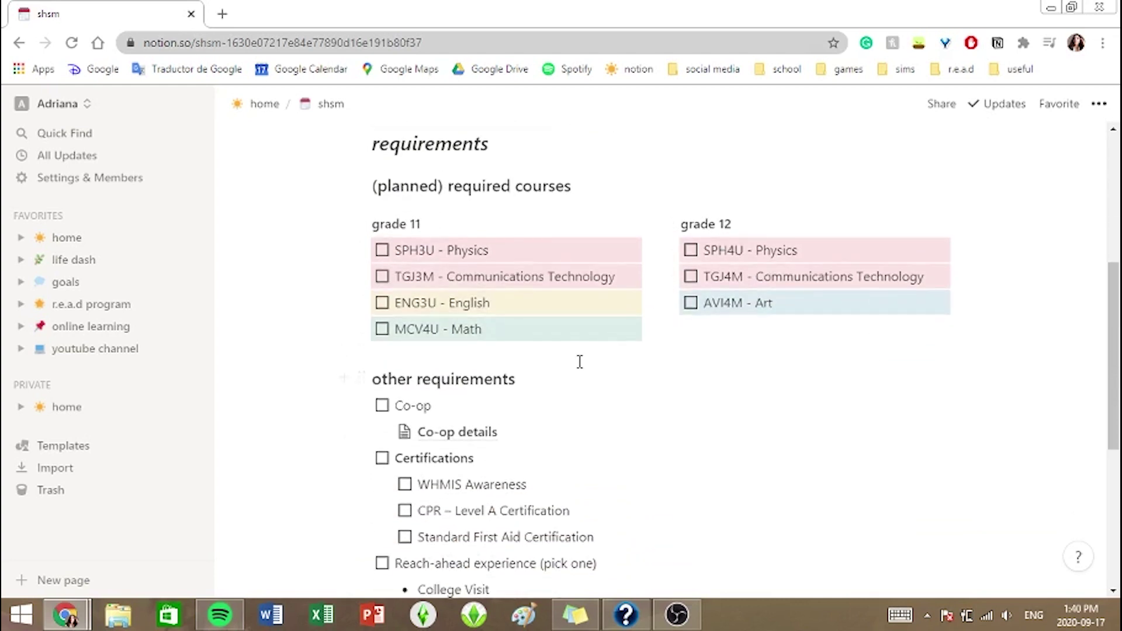
scroll(584, 351, down, 3)
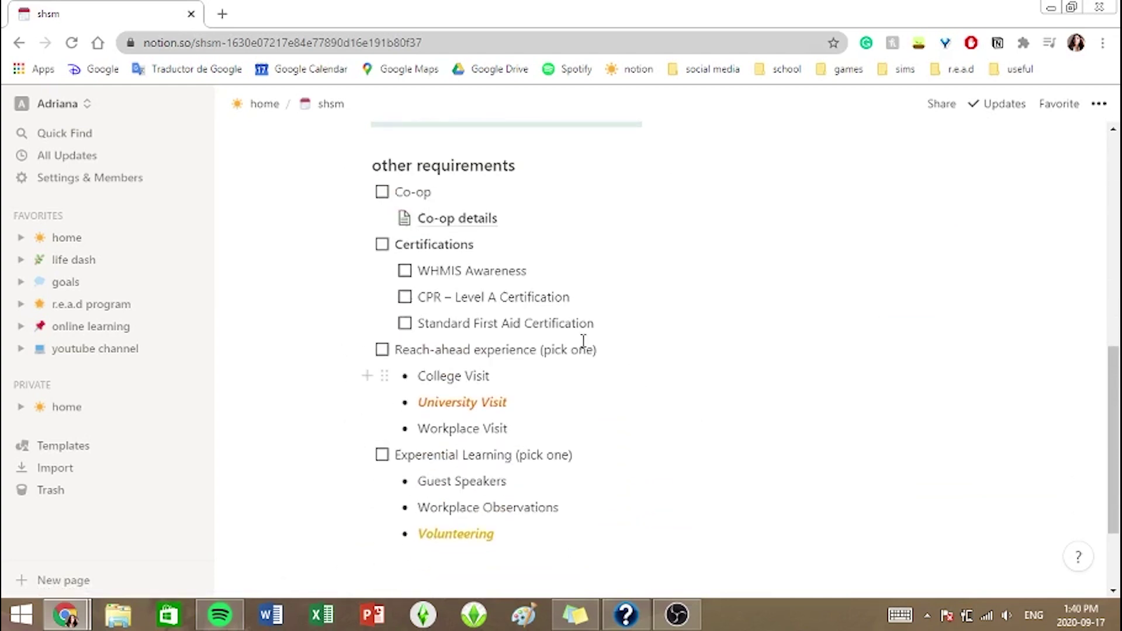
scroll(496, 221, up, 7)
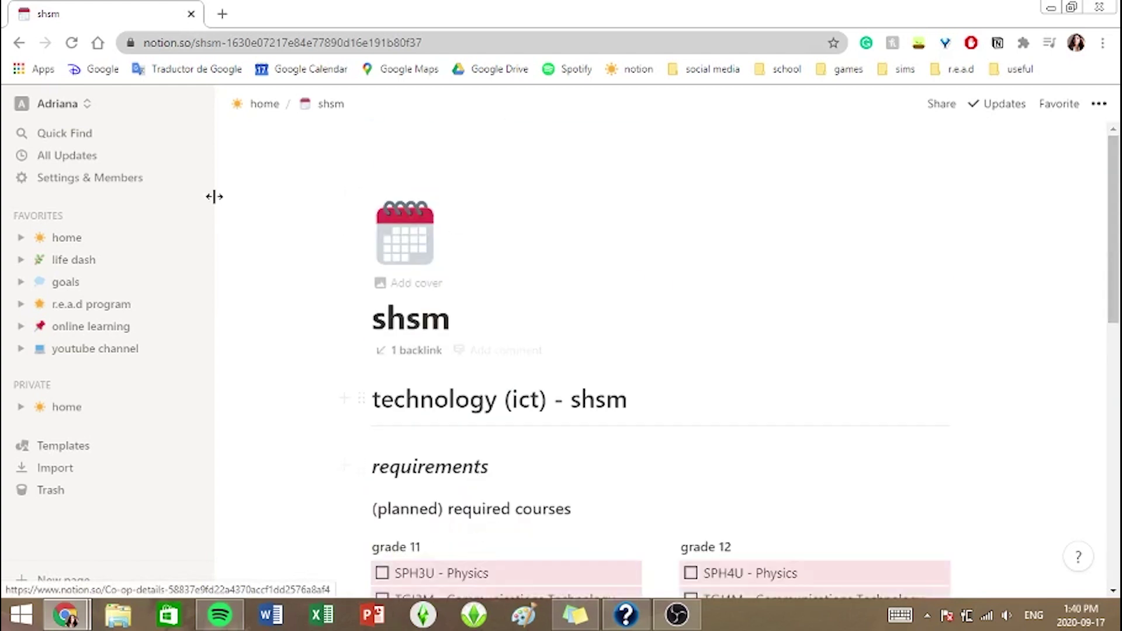
Return to the home page, open the 2020 reading list from the entertainment section, and skim its book table.
click(268, 110)
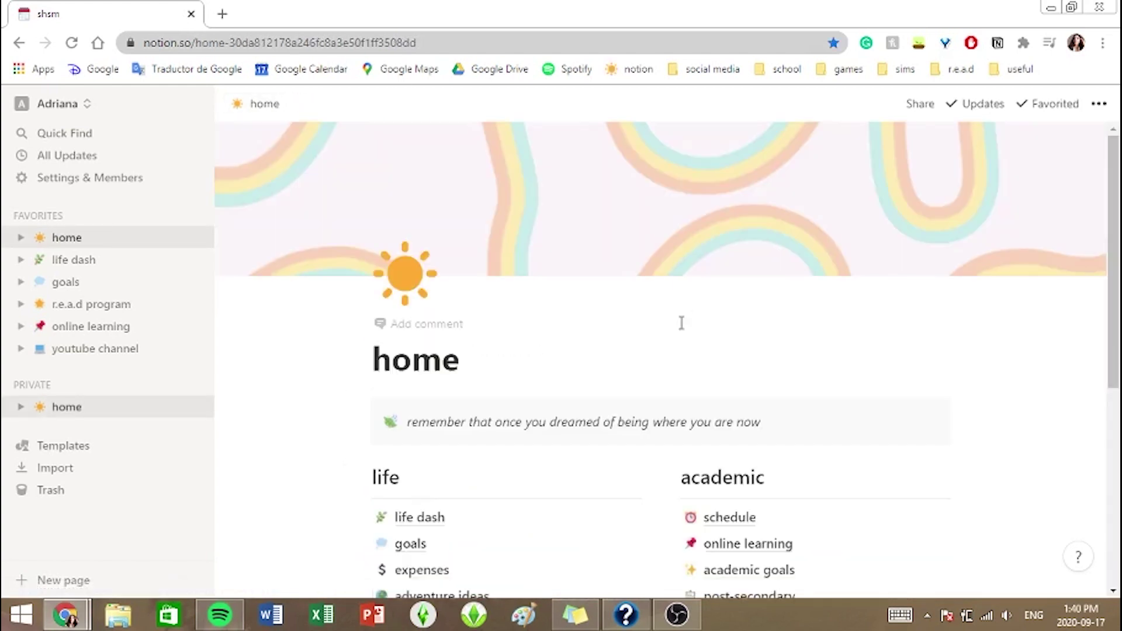
scroll(682, 321, down, 3)
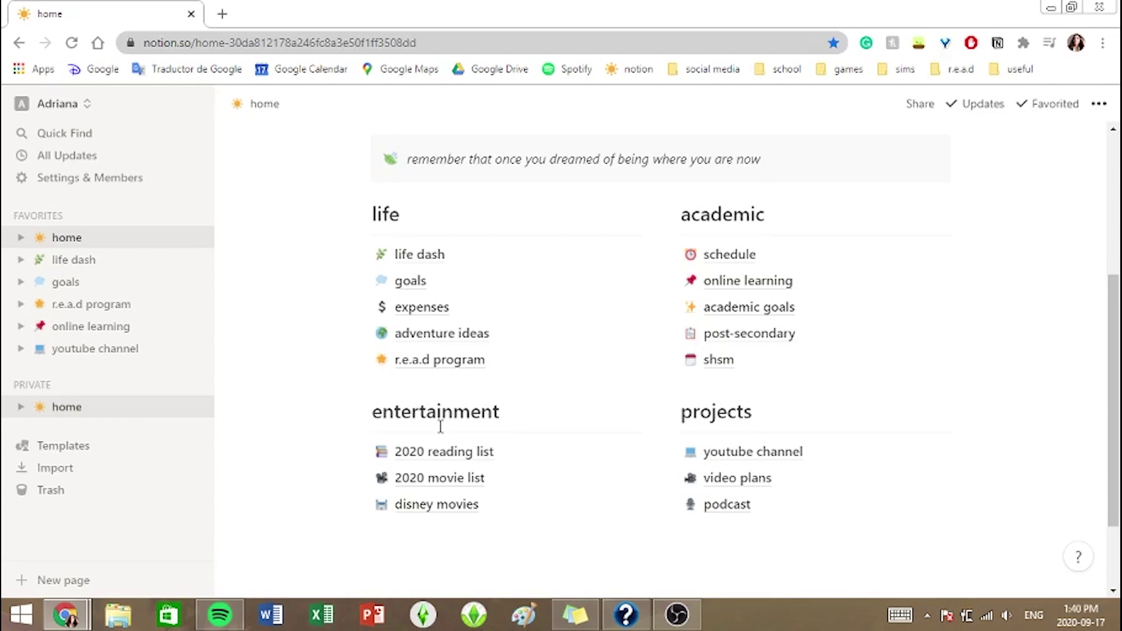
click(451, 464)
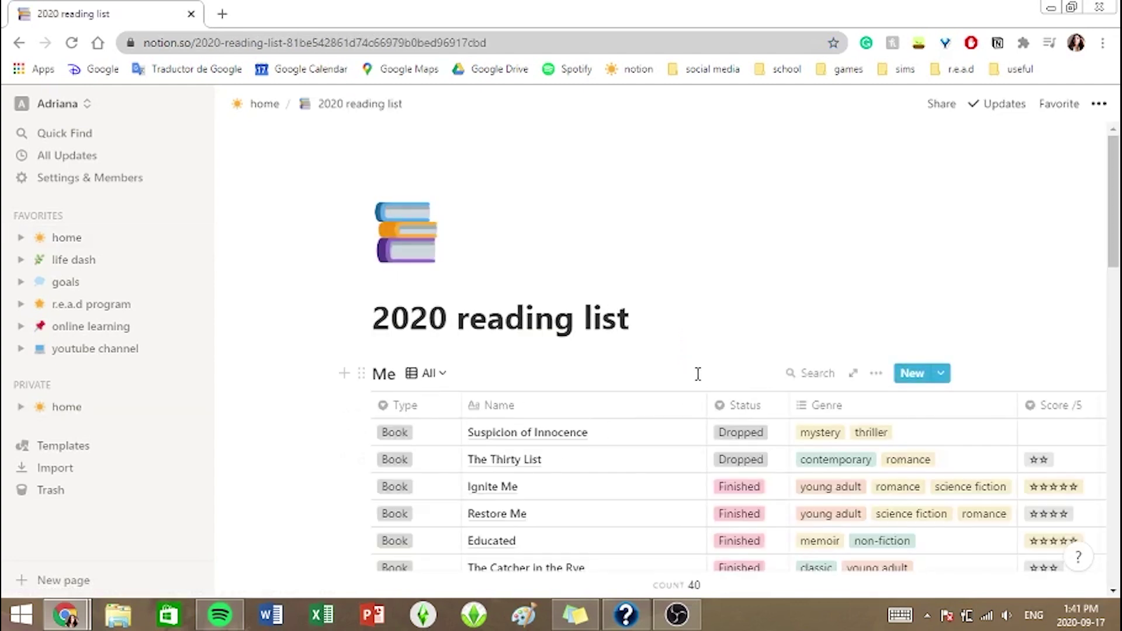
scroll(943, 334, down, 5)
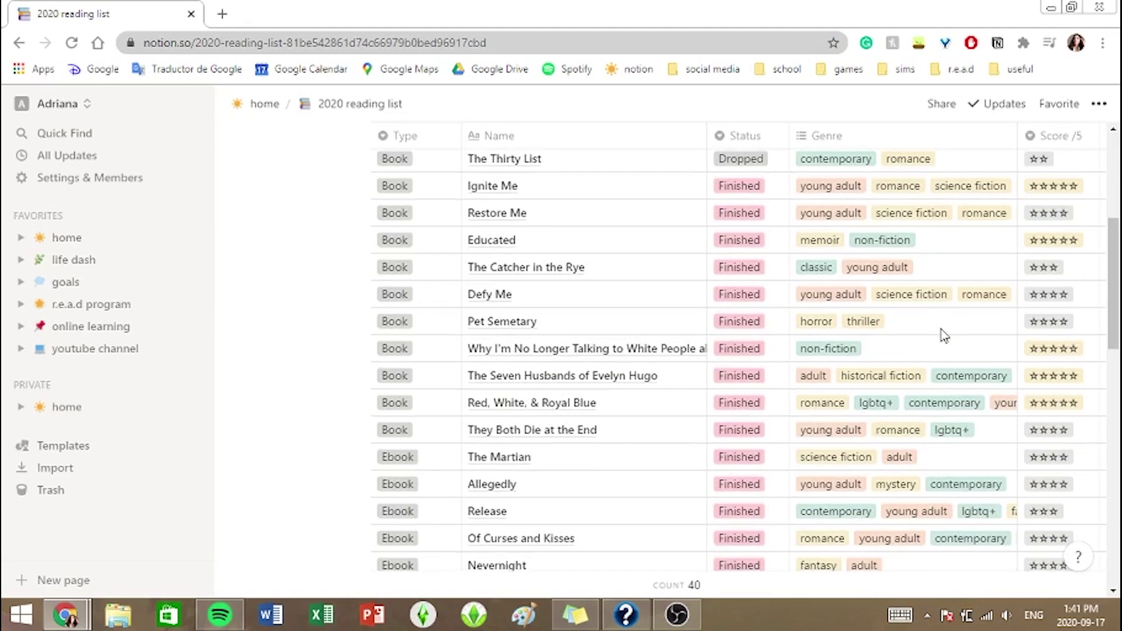
Go back to the home page, reopen the 2020 reading list, and look through the whole table to its last entry.
click(265, 104)
scroll(452, 534, down, 3)
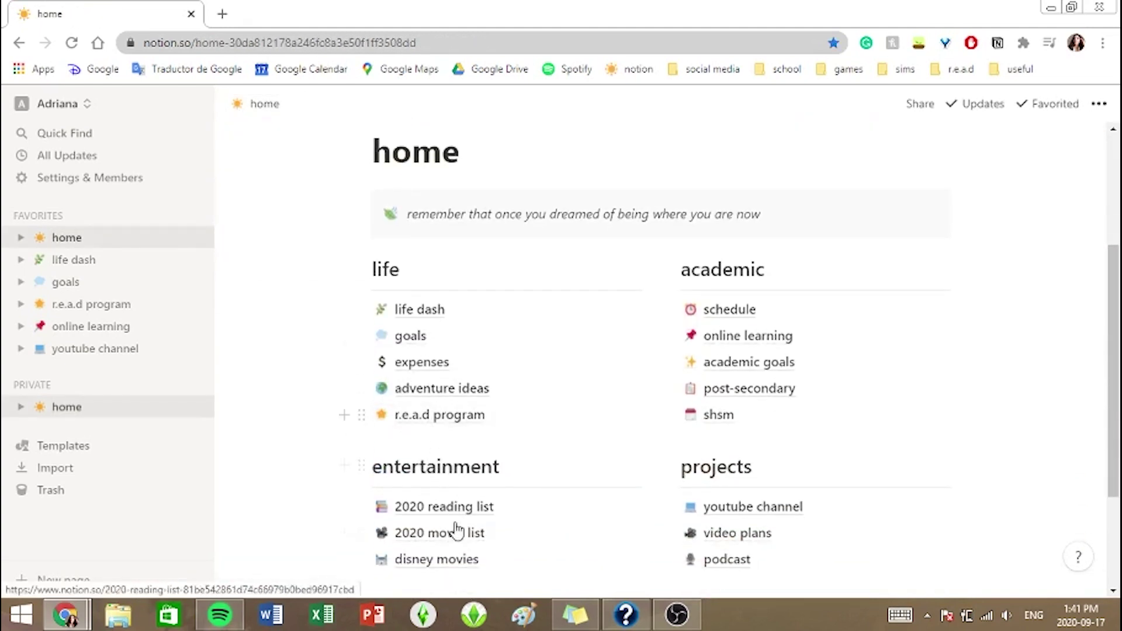
click(451, 513)
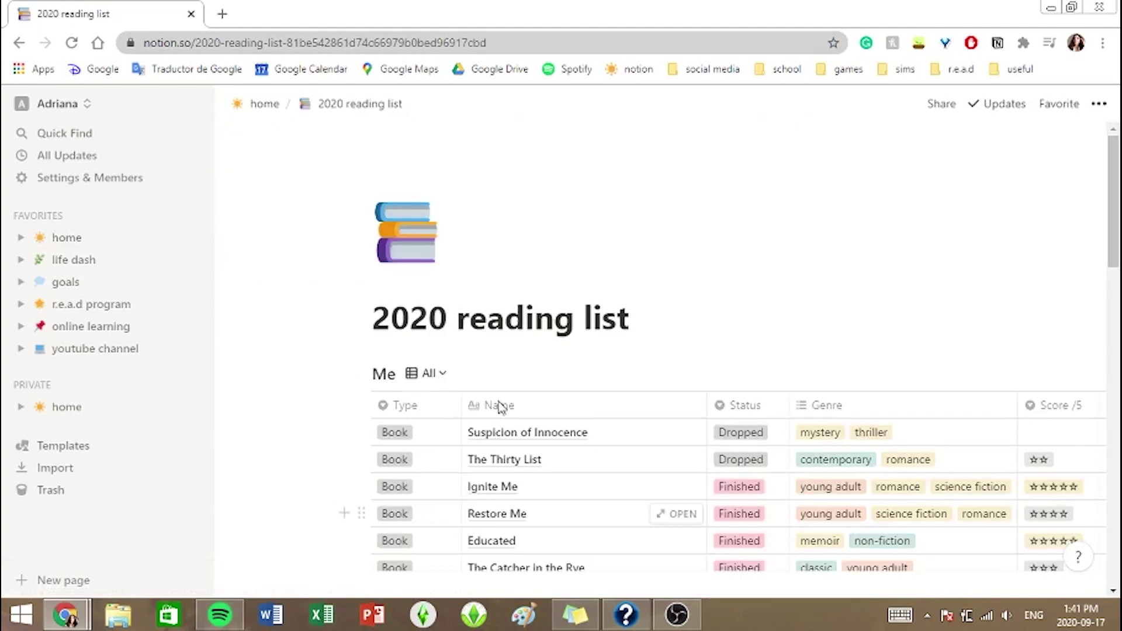
scroll(619, 251, down, 6)
scroll(621, 253, up, 6)
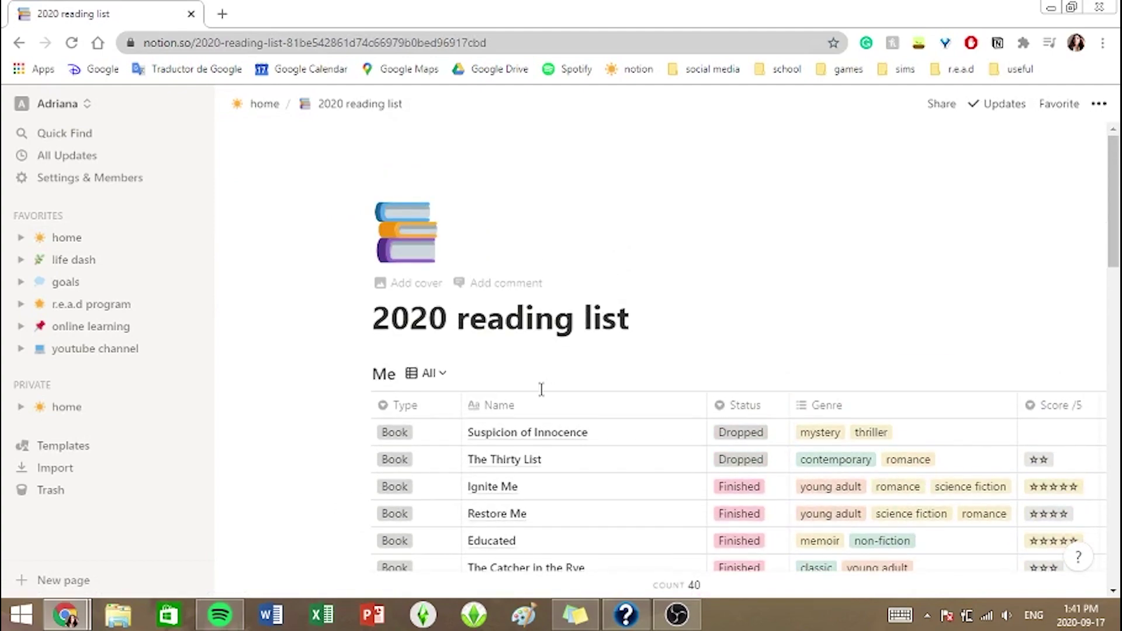
scroll(541, 389, down, 20)
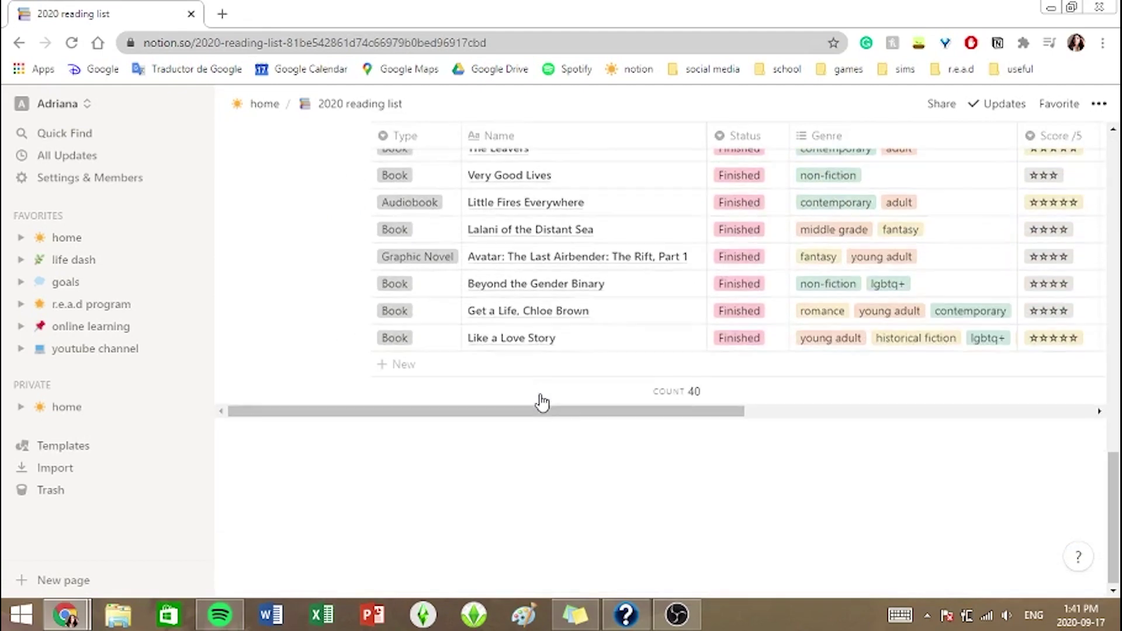
scroll(541, 402, up, 20)
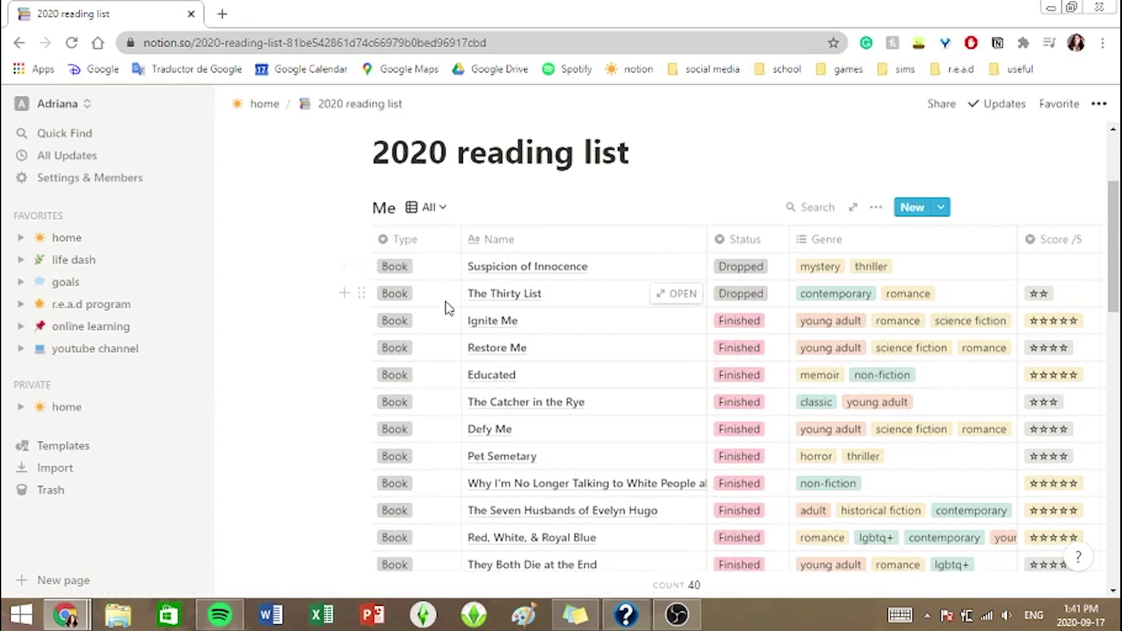
View the Type options for The Thirty List and the Status options for Ignite Me, closing each without choosing.
click(415, 286)
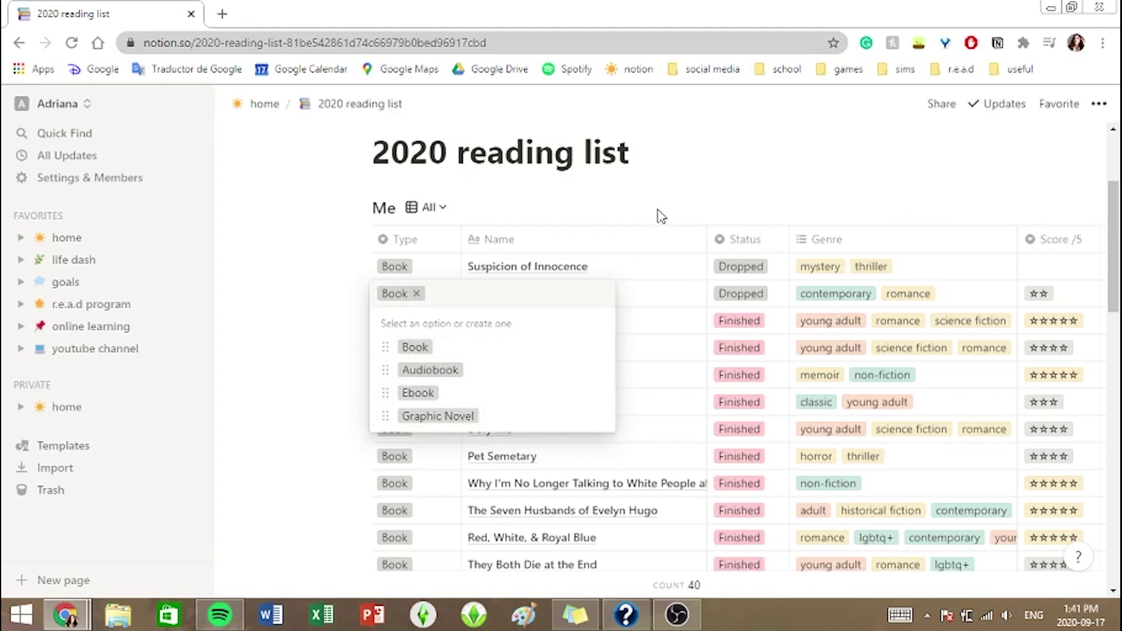
key(Escape)
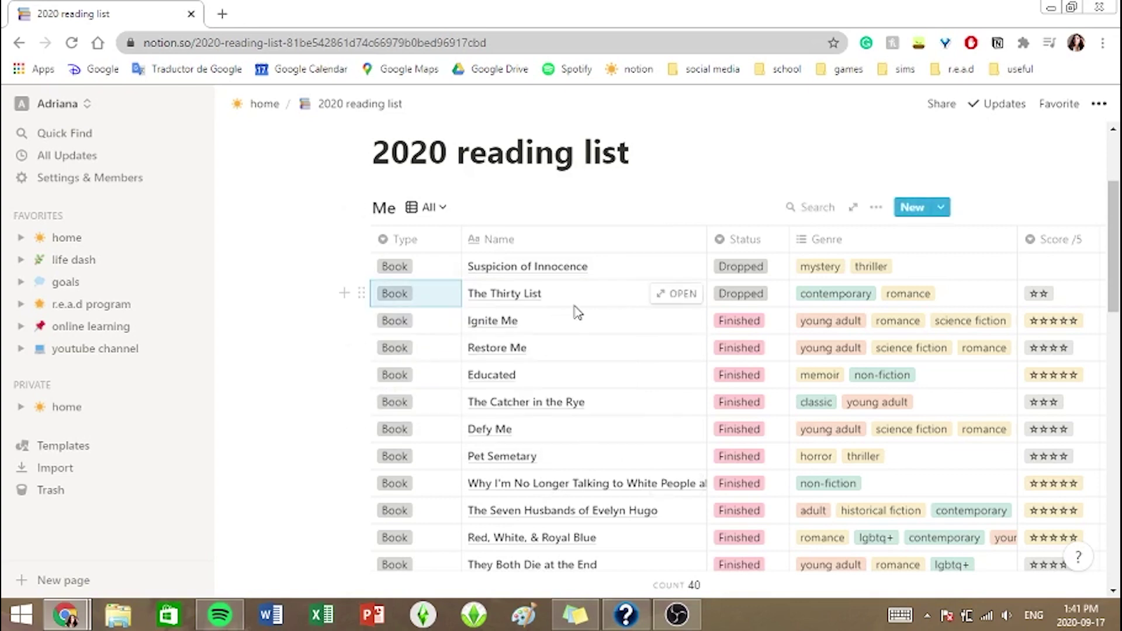
scroll(575, 312, down, 5)
scroll(573, 310, up, 5)
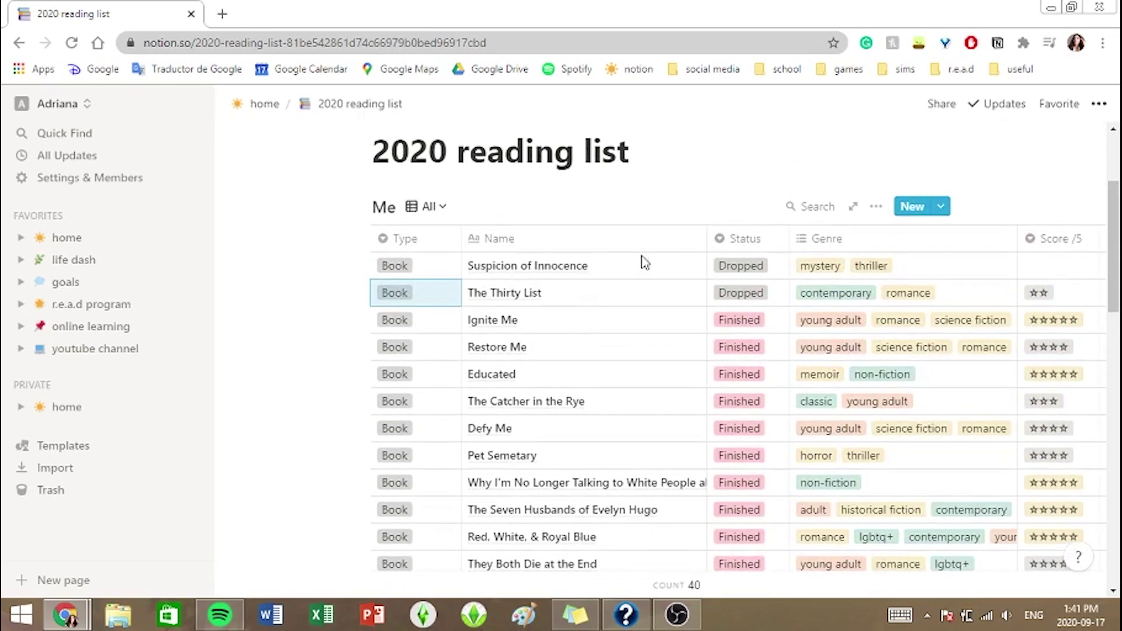
click(779, 327)
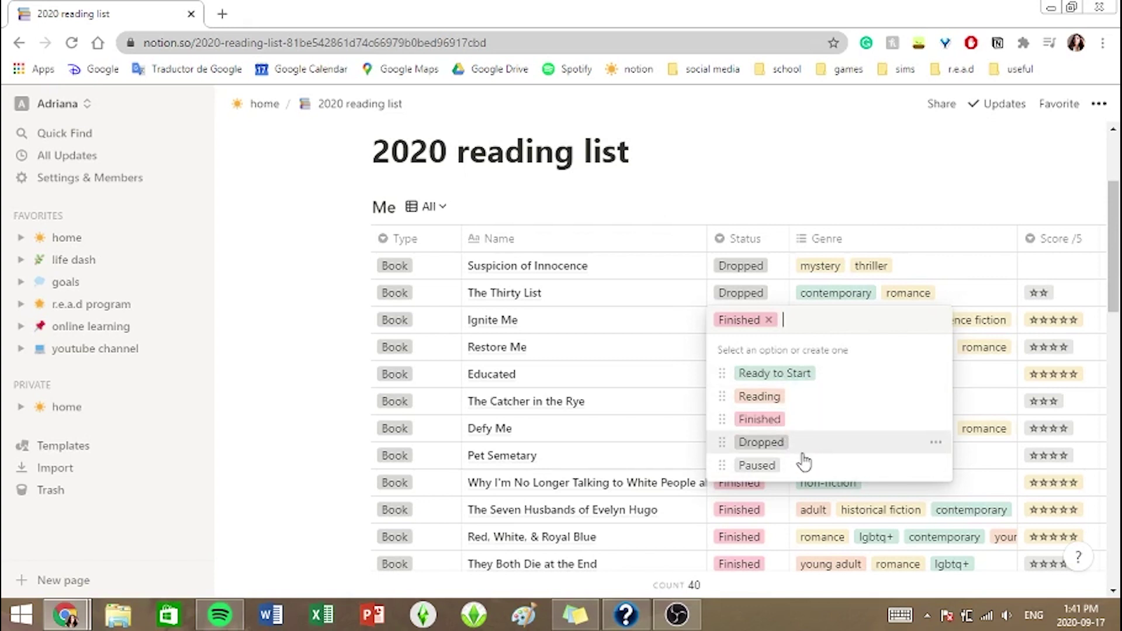
key(Escape)
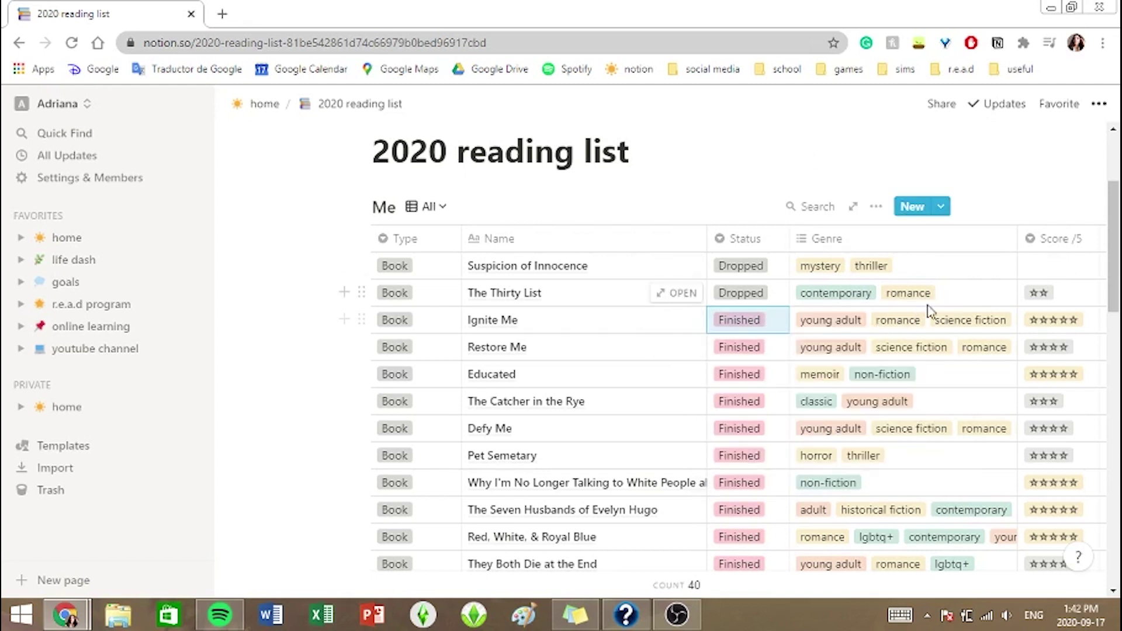
Open the Genre options for The Thirty List and look through the full list of tags.
click(952, 292)
scroll(928, 409, down, 2)
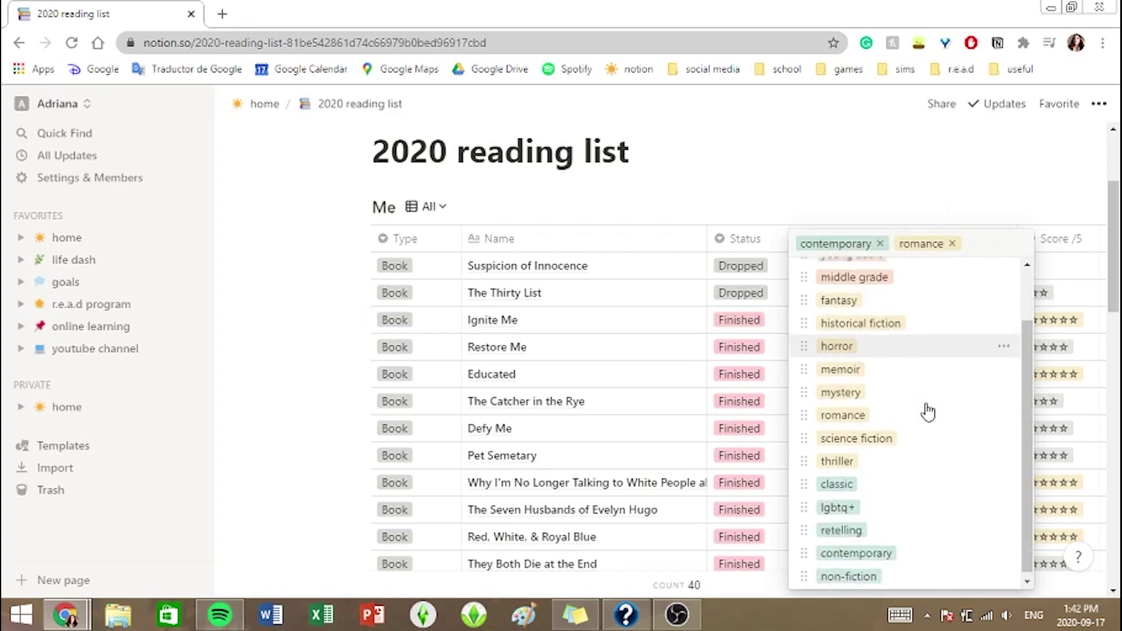
scroll(911, 385, up, 2)
scroll(872, 467, down, 2)
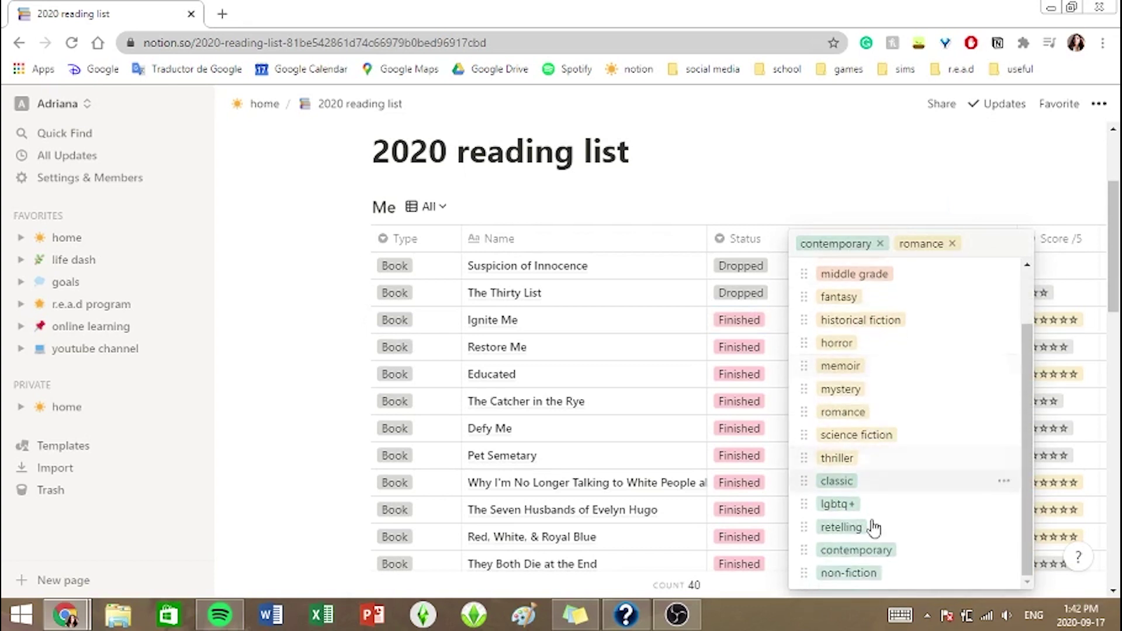
scroll(900, 362, up, 2)
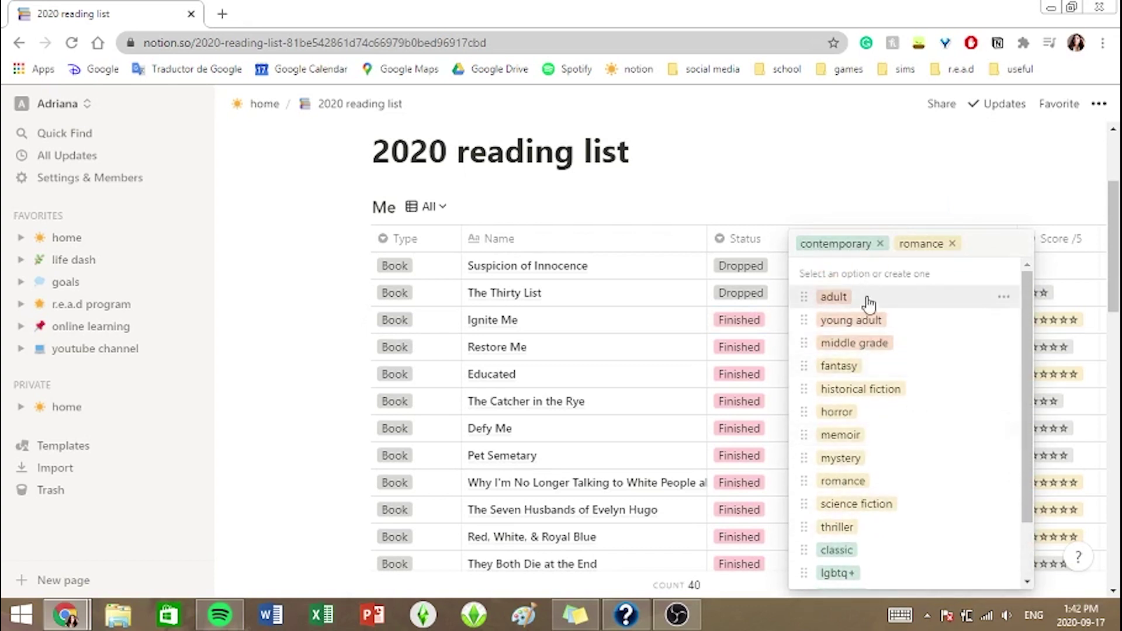
Add the historical fiction and horror genres to The Thirty List as a trial, and remove both tags again.
click(881, 401)
click(884, 433)
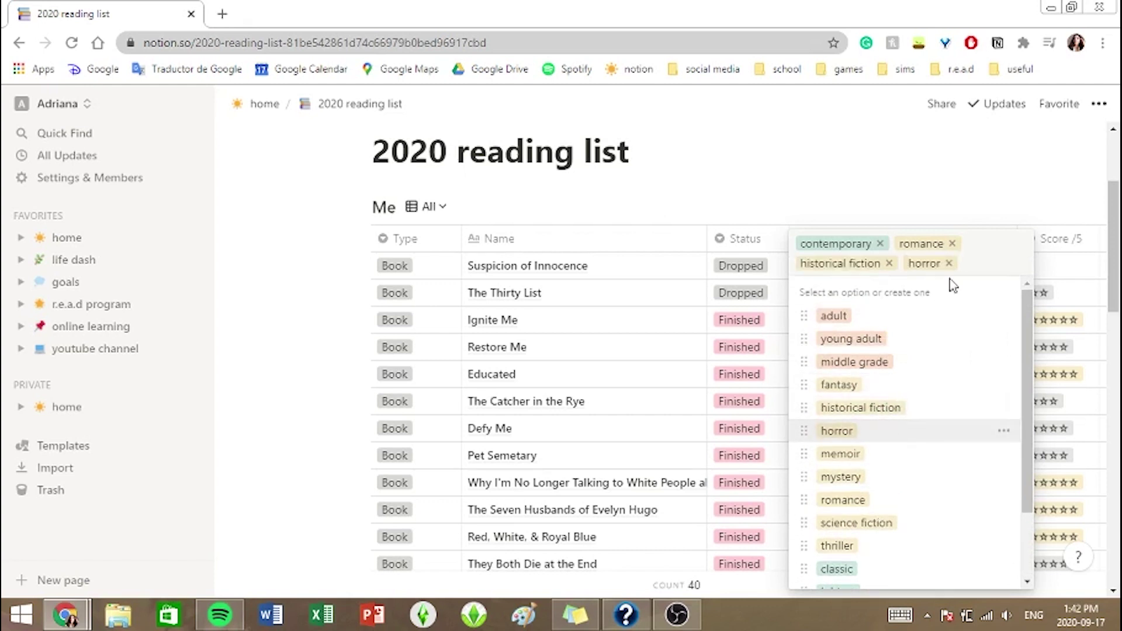
click(889, 264)
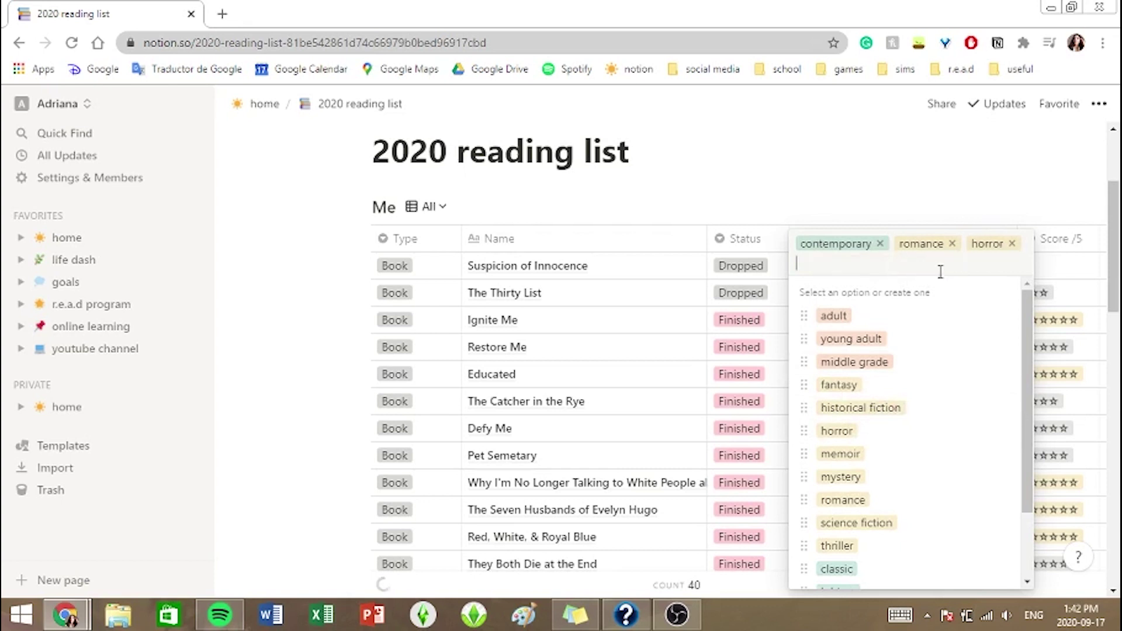
click(1010, 244)
click(1064, 296)
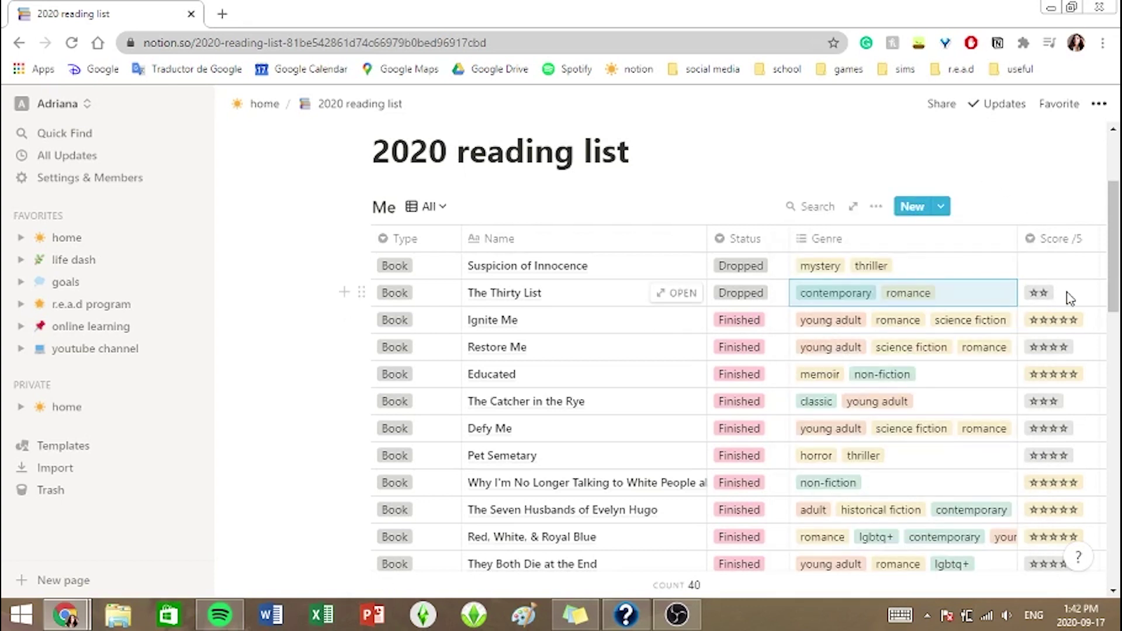
Check the Score cell of The Thirty List, and look through the Author options for Suspicion of Innocence.
click(1070, 293)
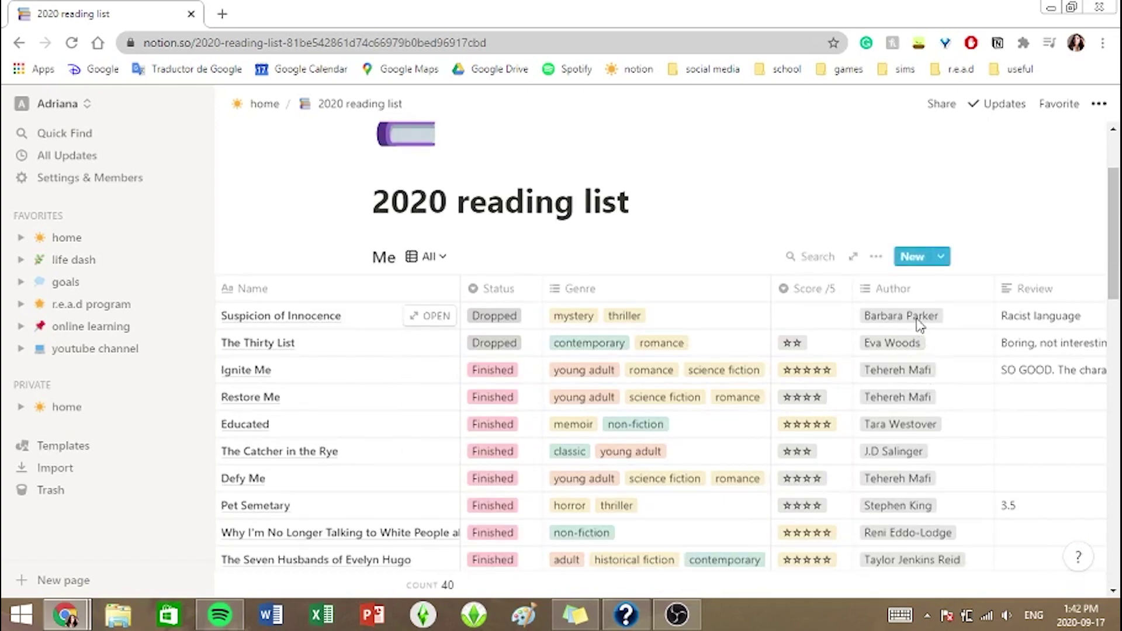
click(918, 321)
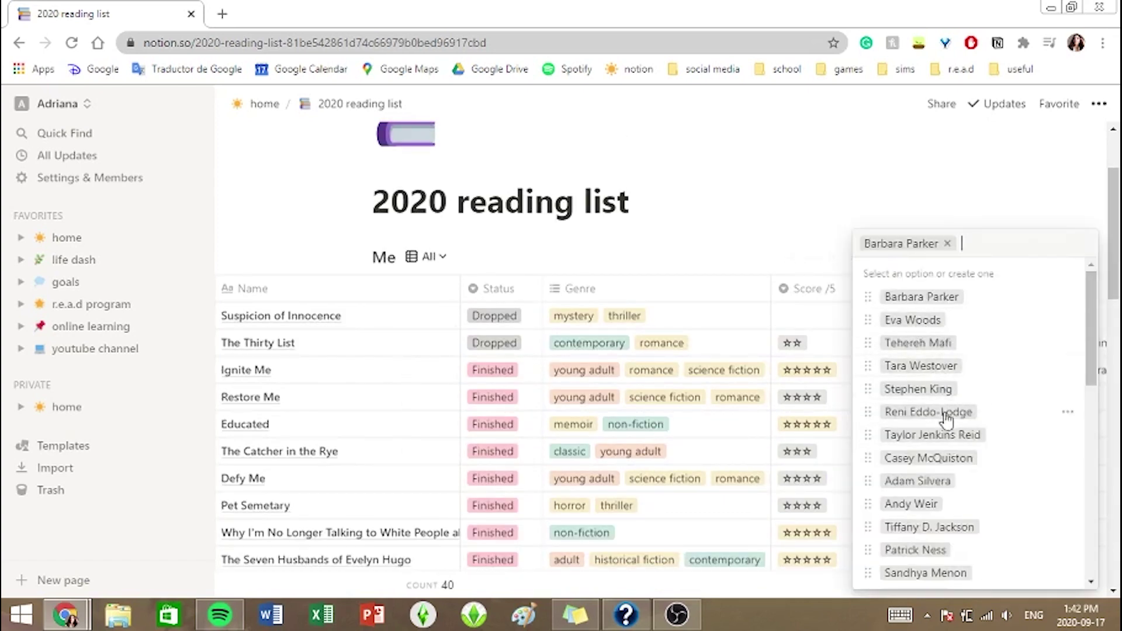
scroll(977, 460, down, 6)
scroll(977, 459, up, 6)
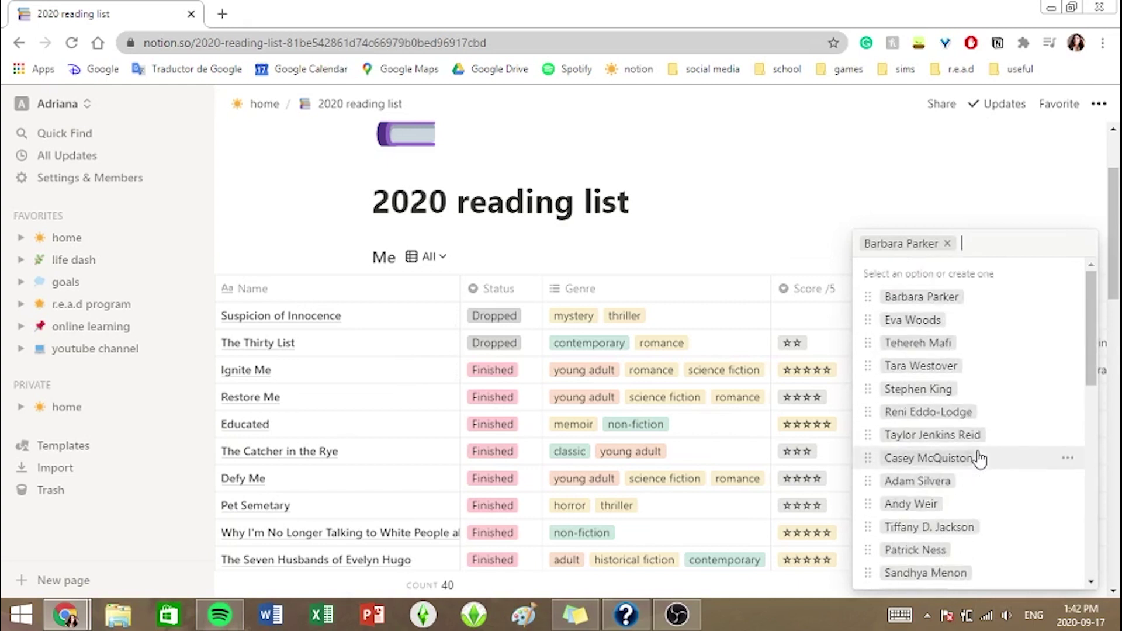
Add Stephen King as a second author of Suspicion of Innocence as a trial, and remove the tag again.
click(949, 390)
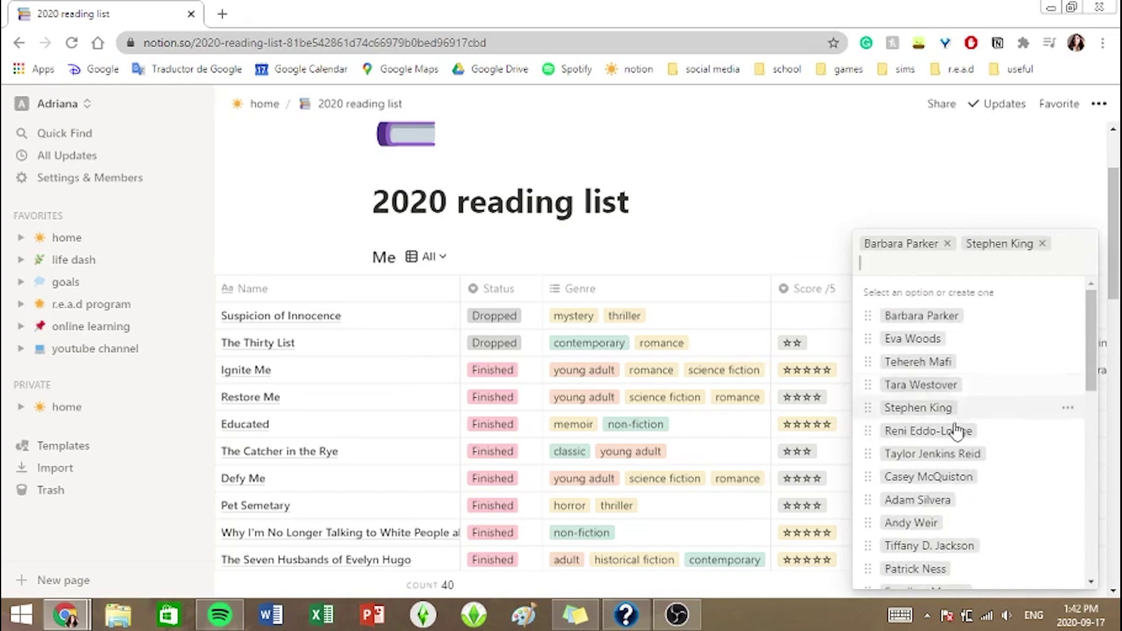
click(1042, 243)
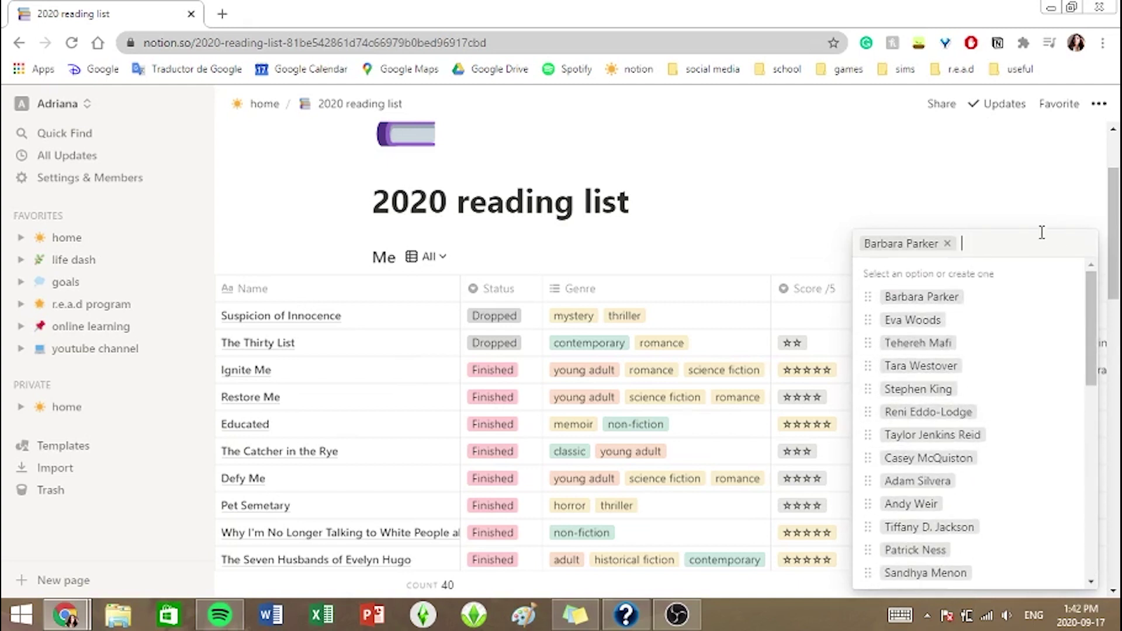
click(1023, 192)
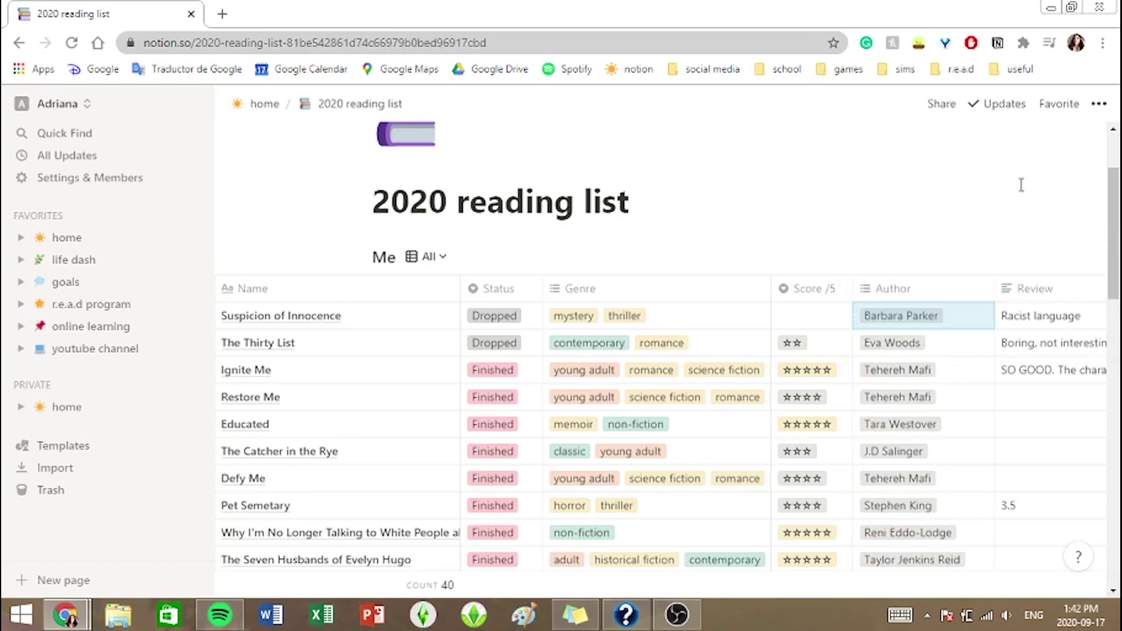
Look through the reading list's Review column and its entries down to Like a Love Story.
scroll(1054, 372, down, 2)
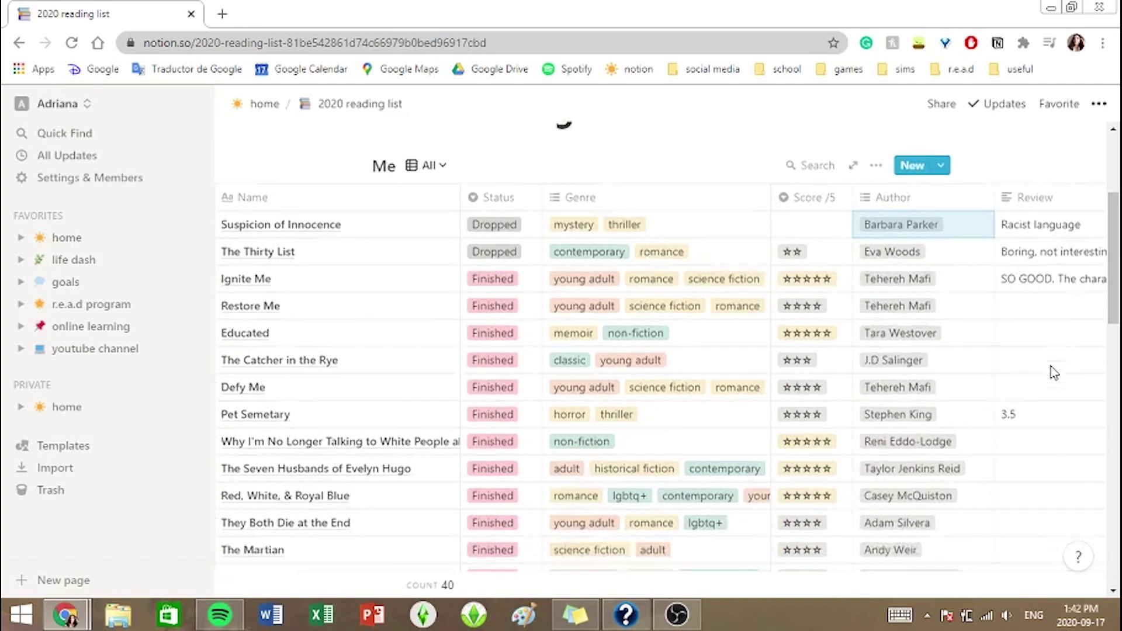
scroll(1054, 372, down, 4)
scroll(1032, 317, up, 5)
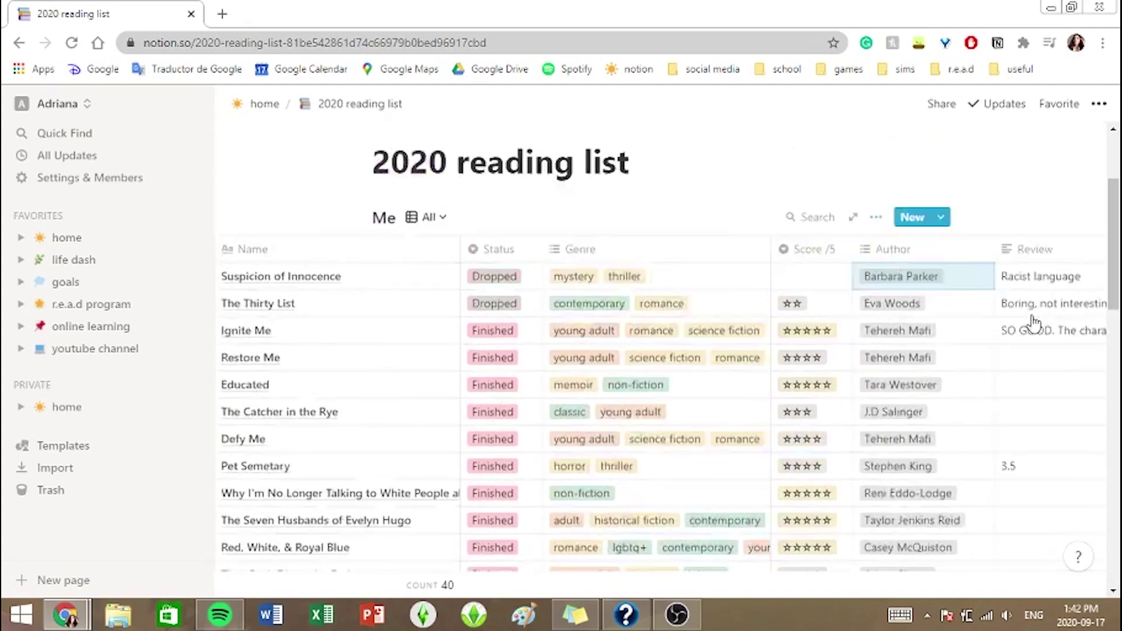
scroll(1033, 322, up, 3)
scroll(1033, 322, down, 4)
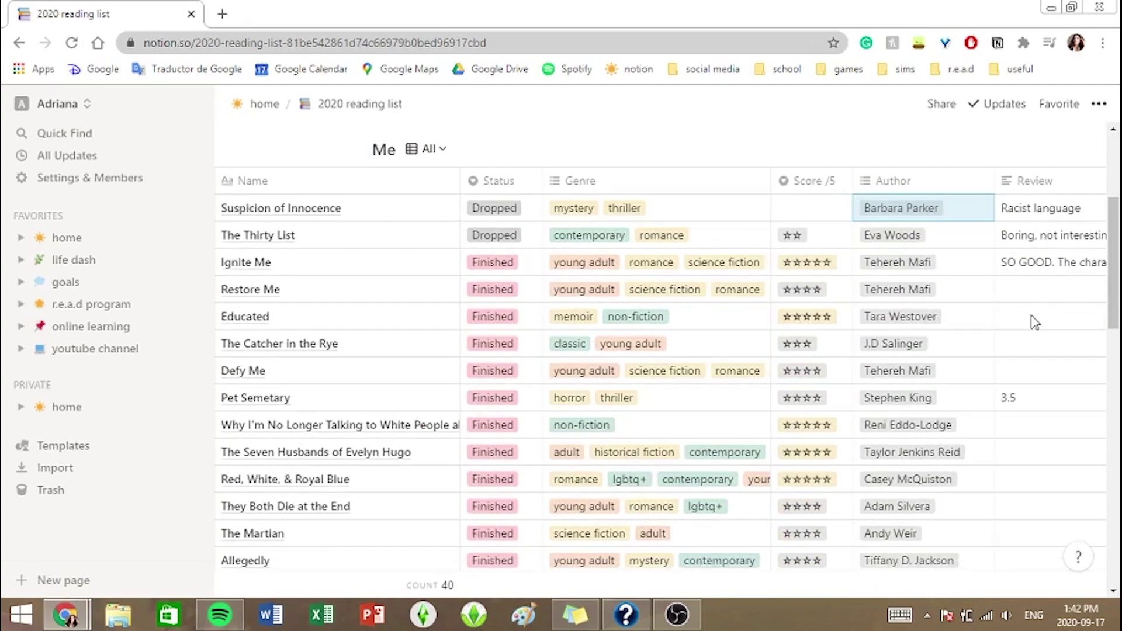
scroll(1035, 322, down, 2)
scroll(1034, 322, down, 2)
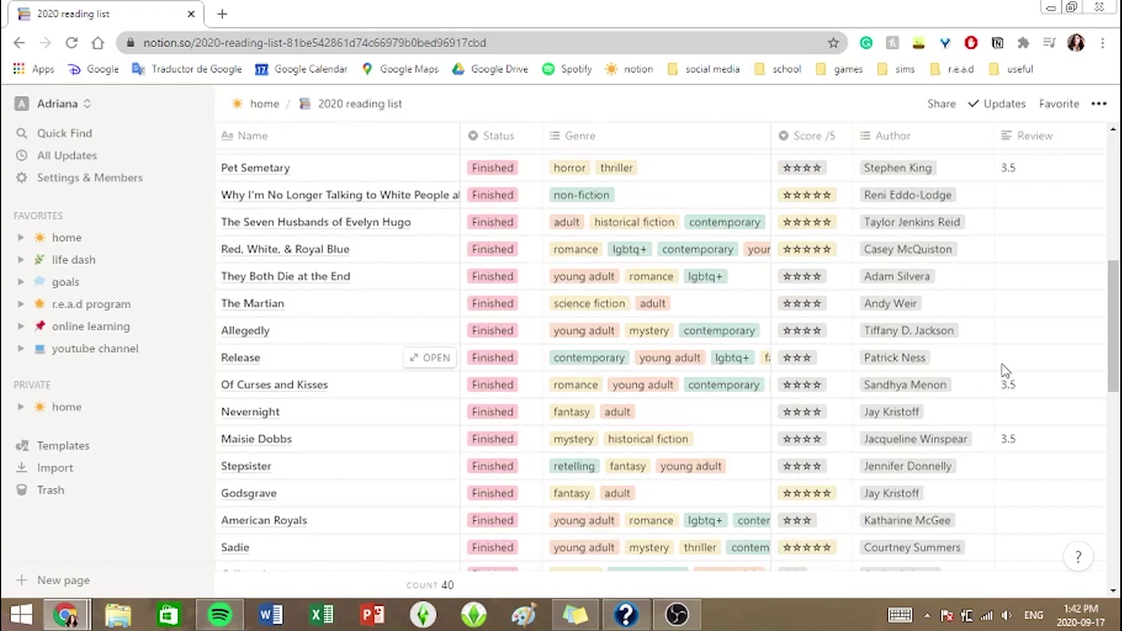
scroll(1017, 369, down, 6)
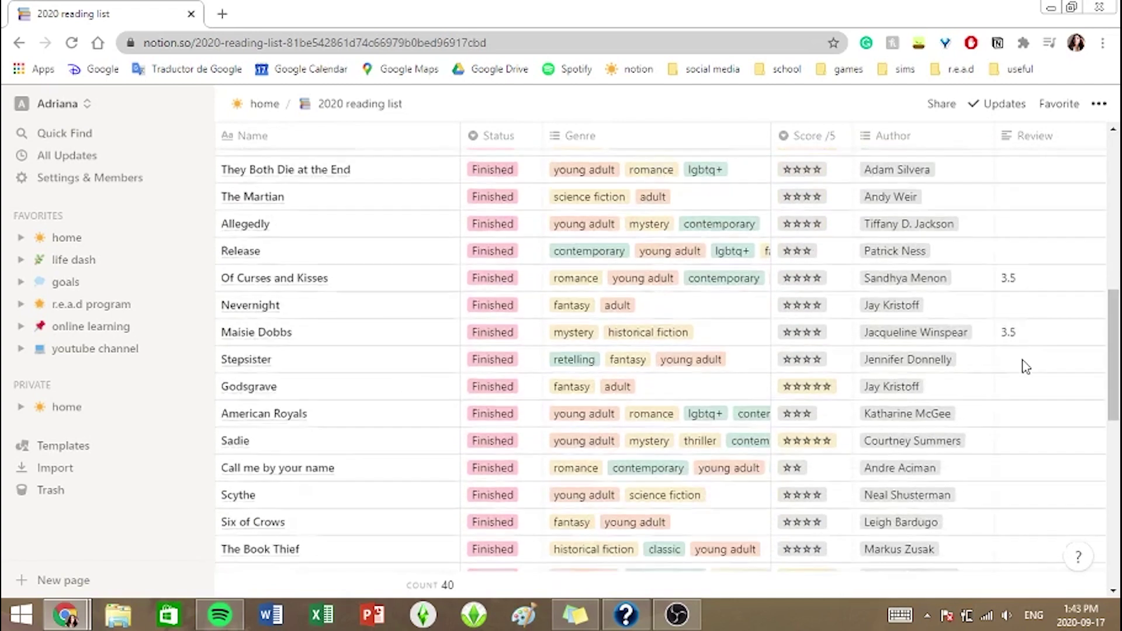
scroll(1022, 366, down, 6)
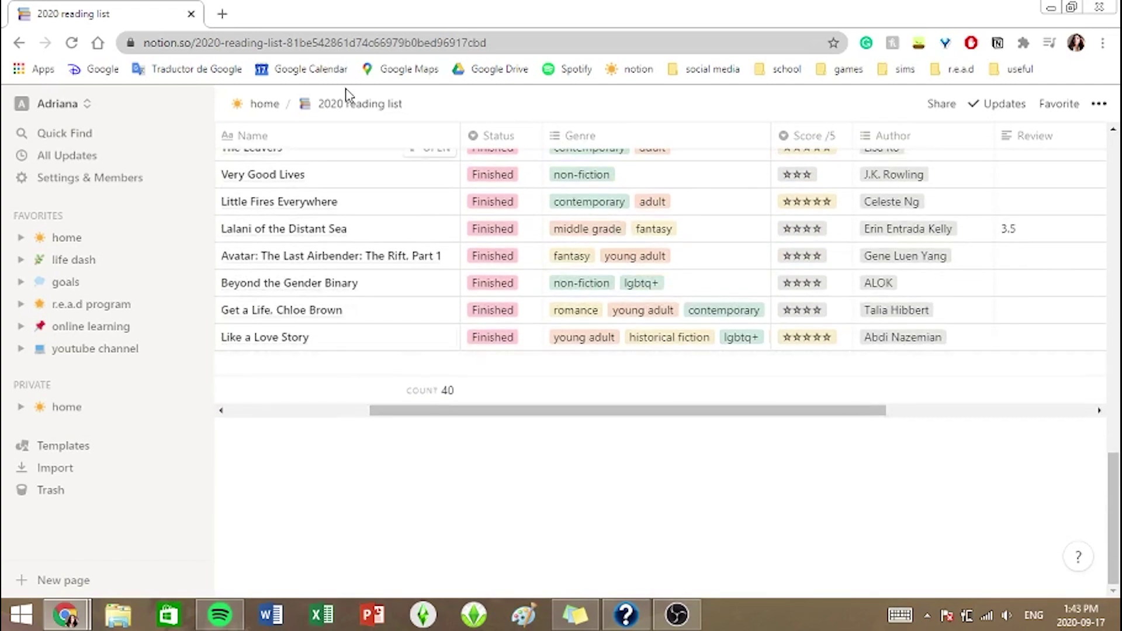
Return to the home page and open the 2020 movie list, showing its Media table.
click(279, 106)
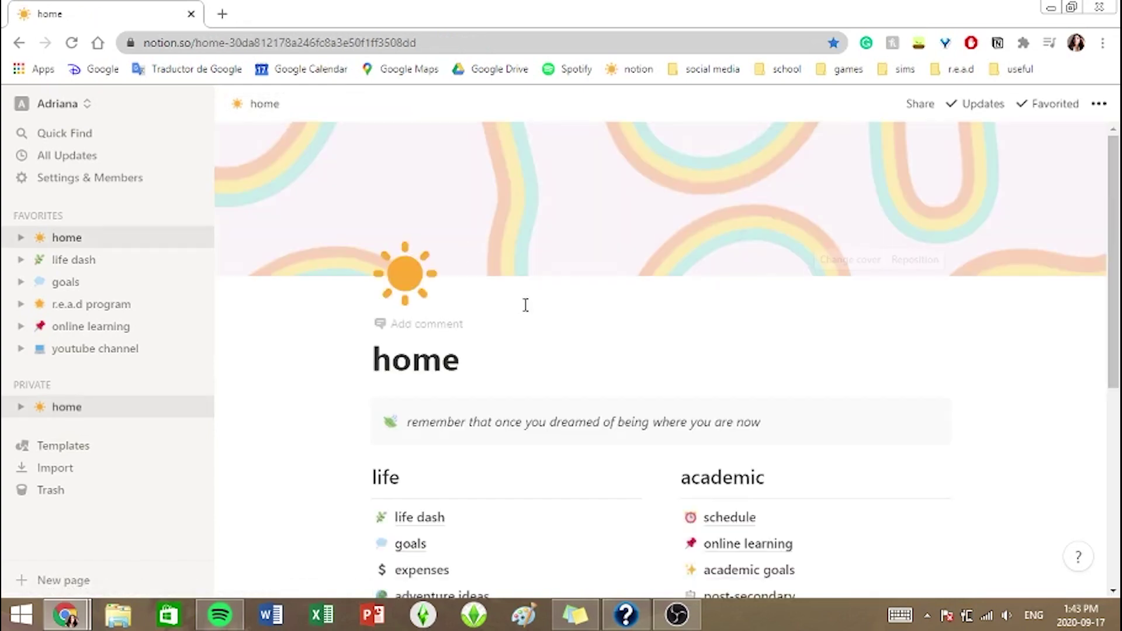
scroll(545, 414, down, 5)
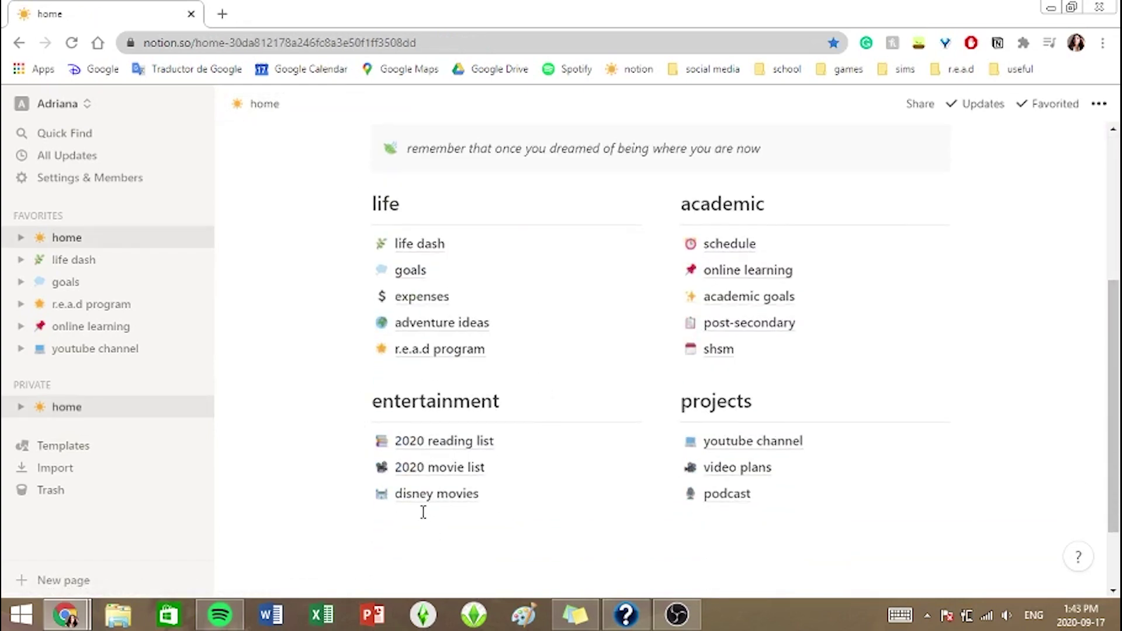
click(471, 473)
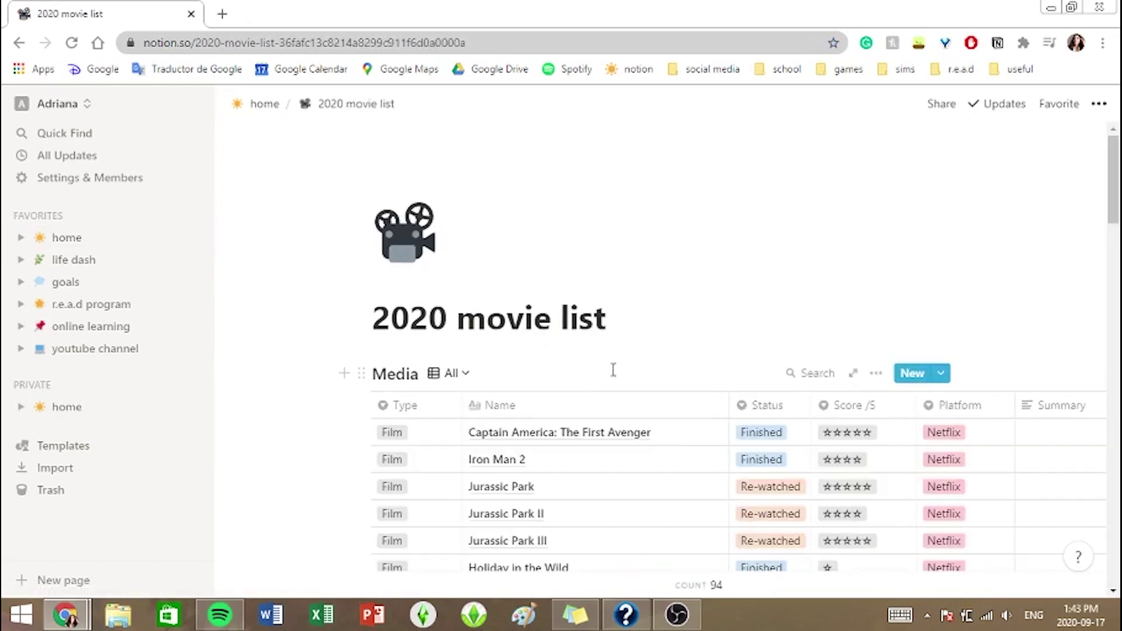
scroll(656, 348, down, 3)
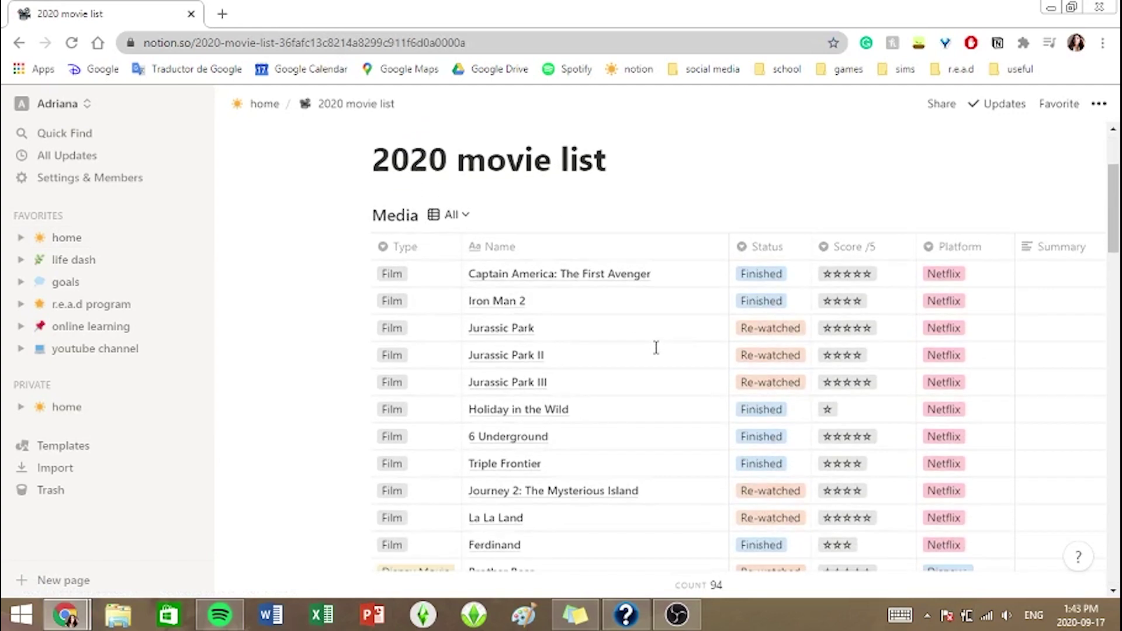
scroll(655, 347, down, 2)
View the Type options for Iron Man 2, close them without choosing, and look over the table's columns.
click(439, 185)
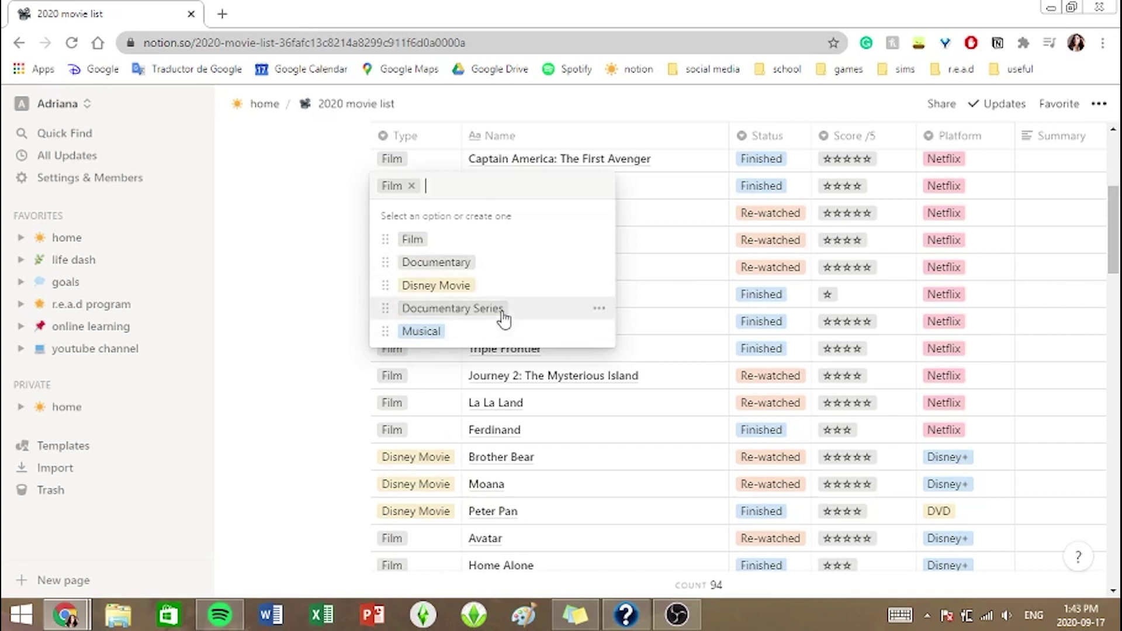
click(338, 333)
scroll(625, 228, up, 1)
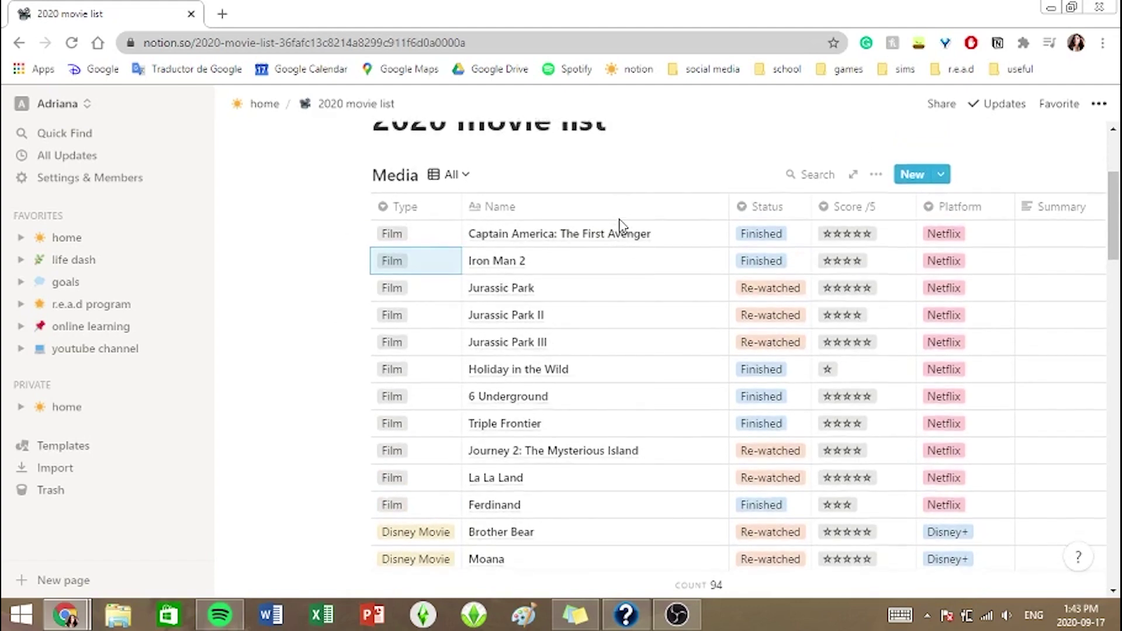
scroll(701, 217, down, 2)
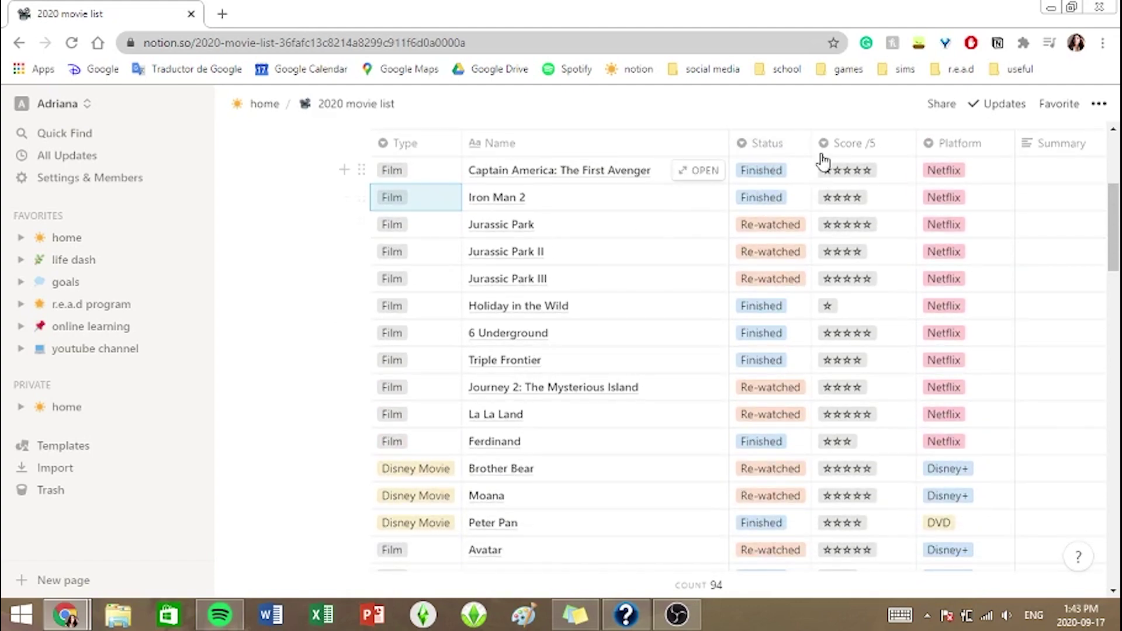
scroll(841, 324, up, 3)
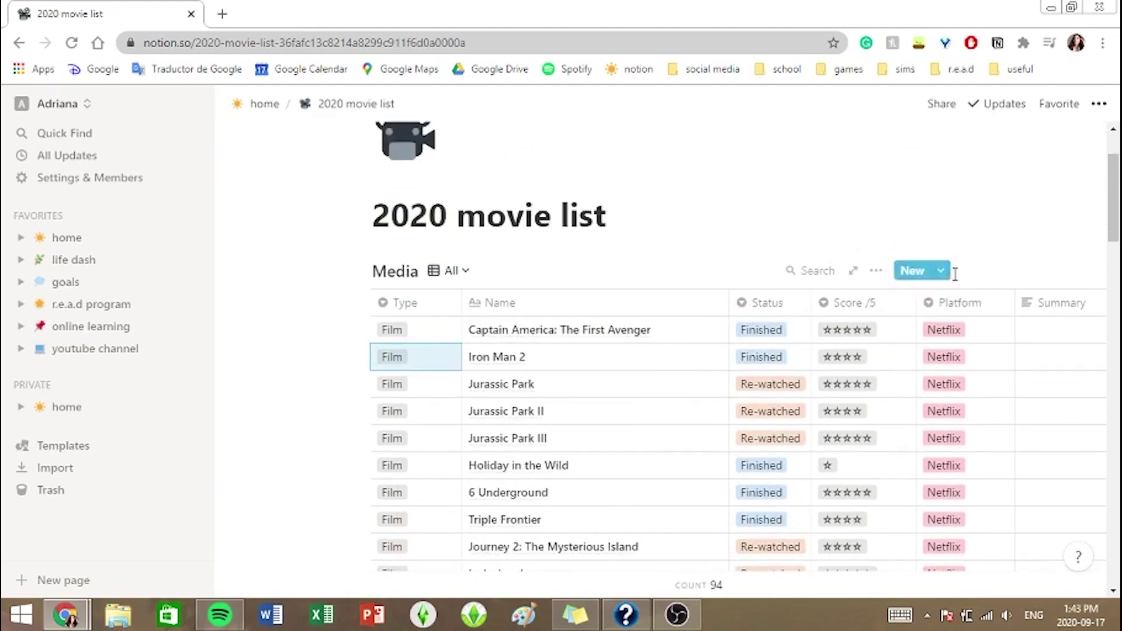
Check the Platform cell of Iron Man 2, and look through the movie list down to its last entries.
click(997, 358)
click(1042, 299)
scroll(1043, 300, down, 20)
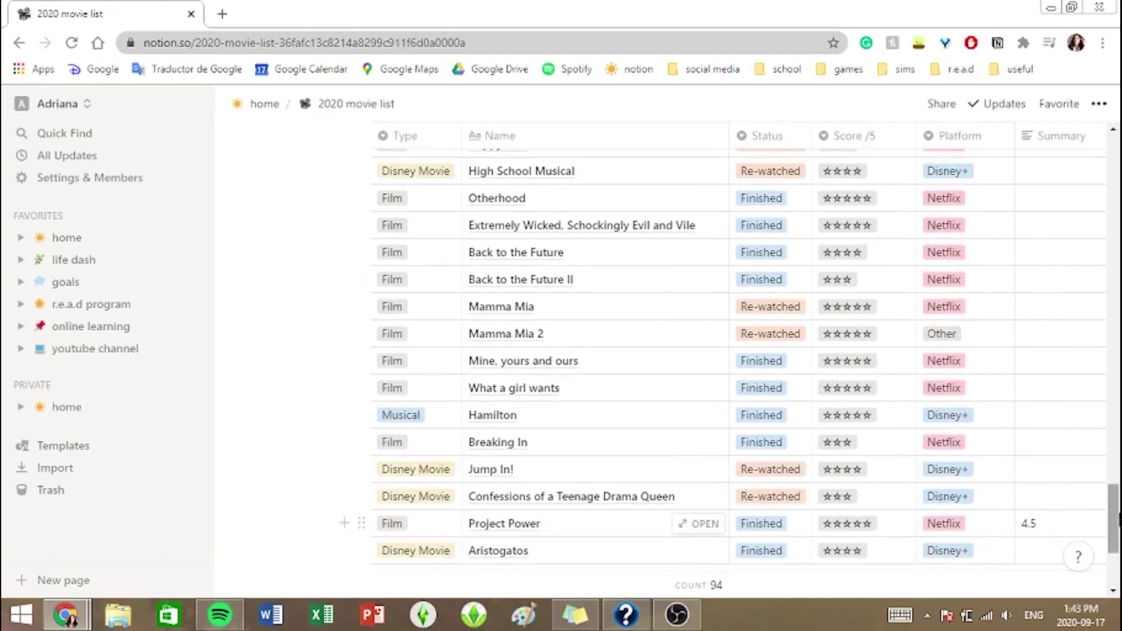
Open the disney movies page from the home page and look through both columns of the checklist.
click(491, 501)
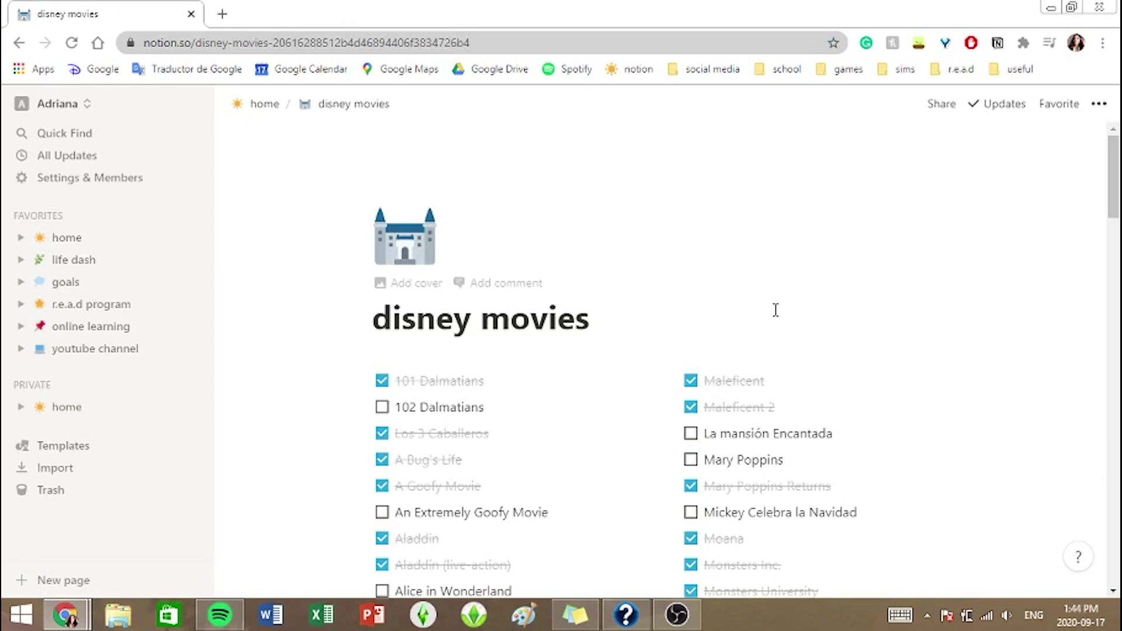
scroll(912, 268, down, 20)
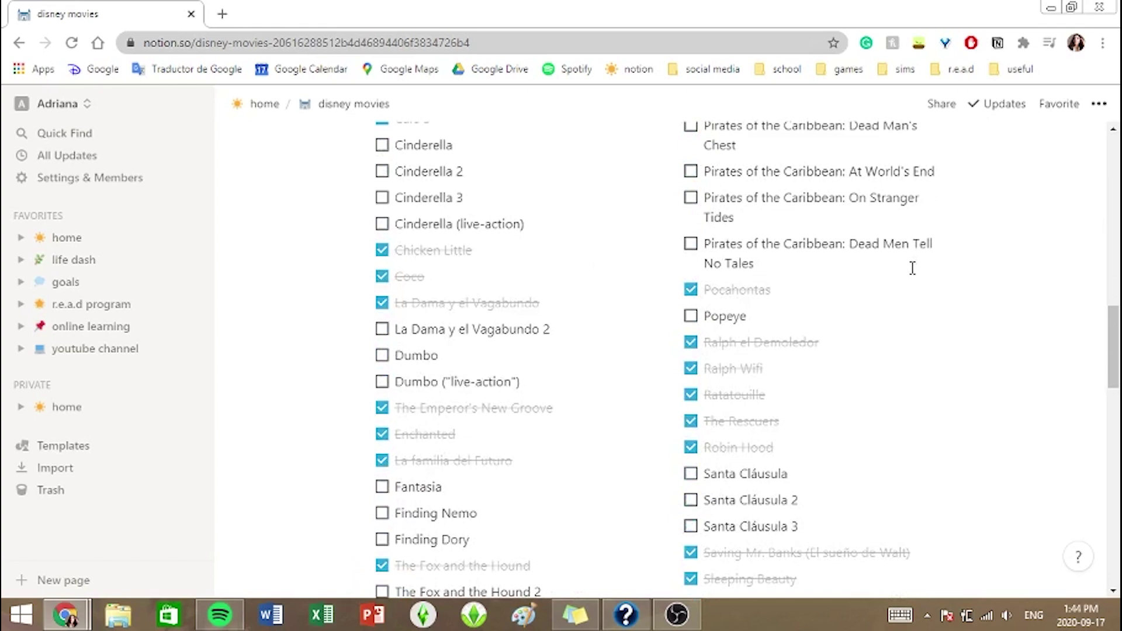
scroll(1024, 345, down, 8)
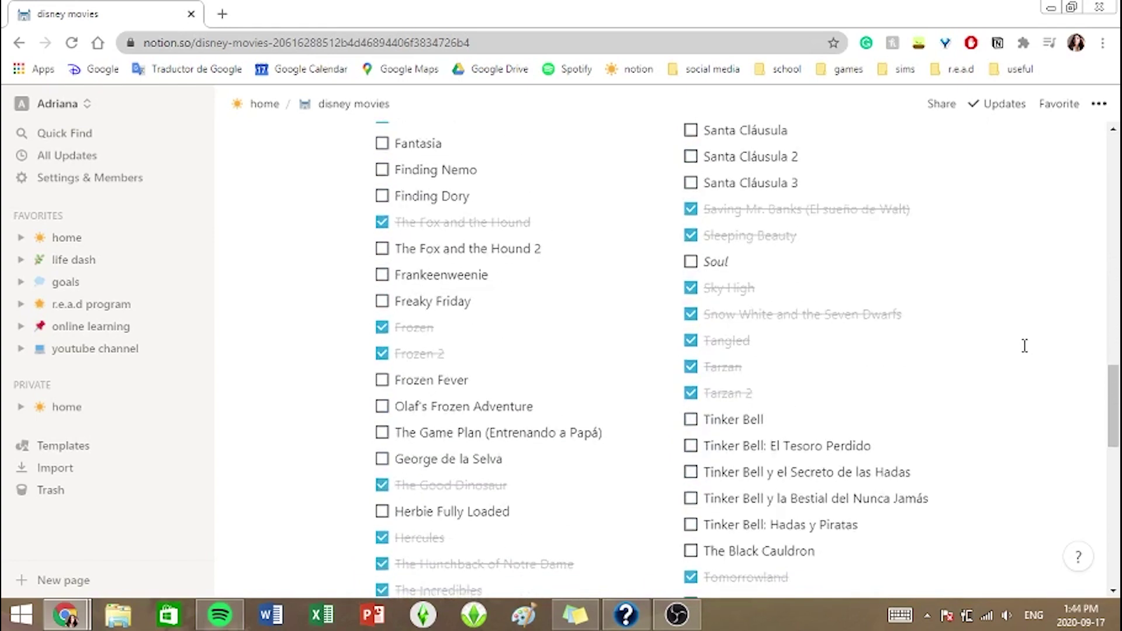
scroll(1024, 345, down, 2)
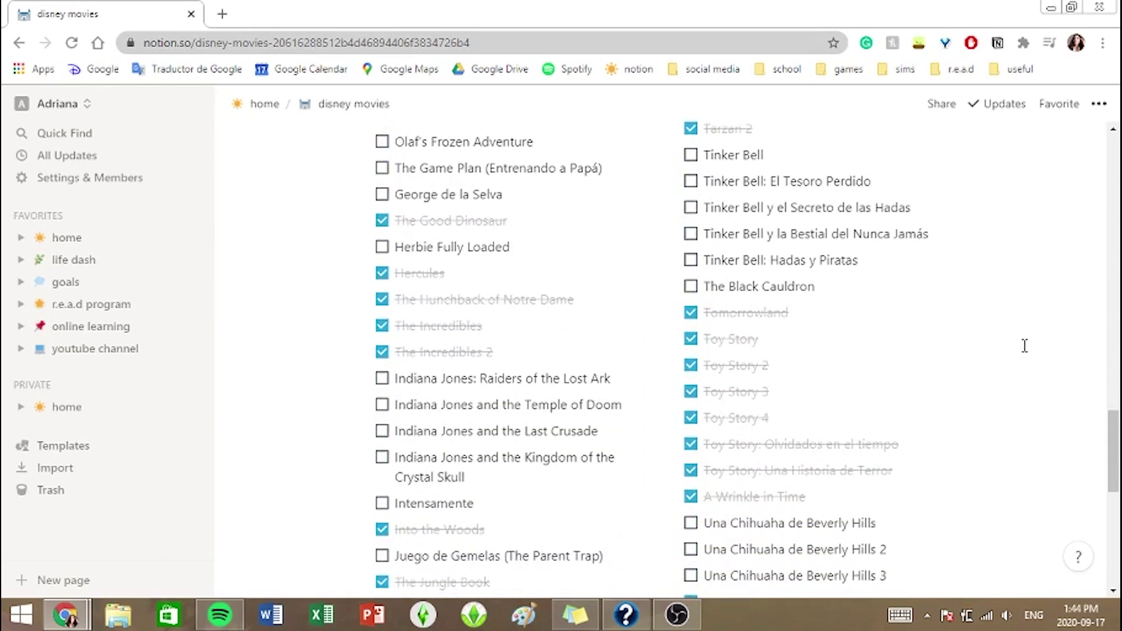
scroll(1024, 346, up, 1)
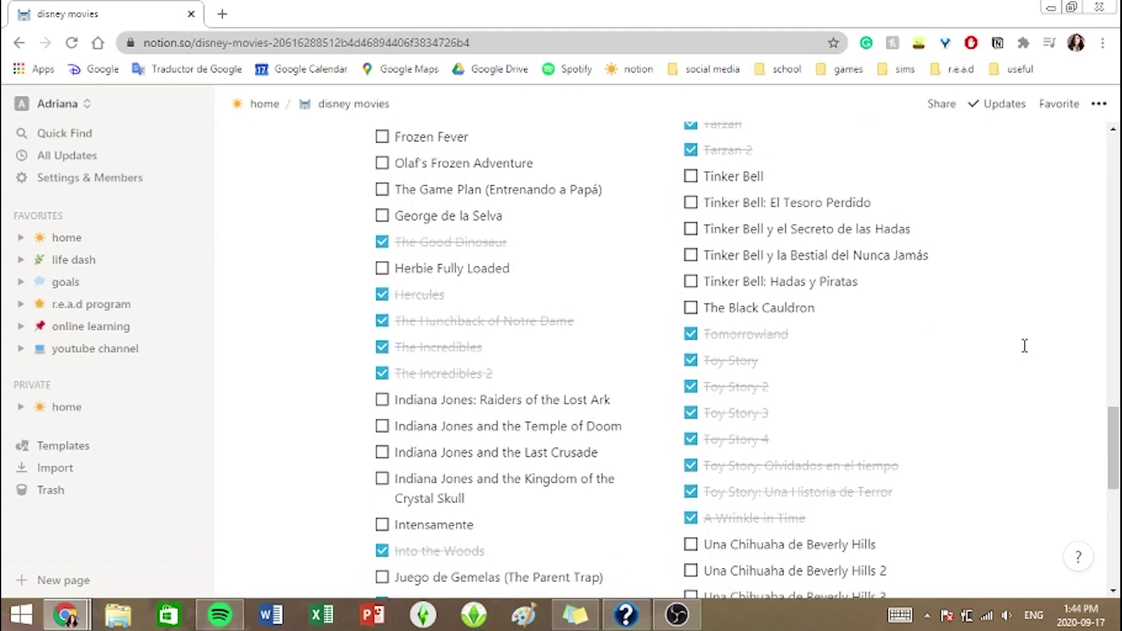
scroll(1024, 346, up, 5)
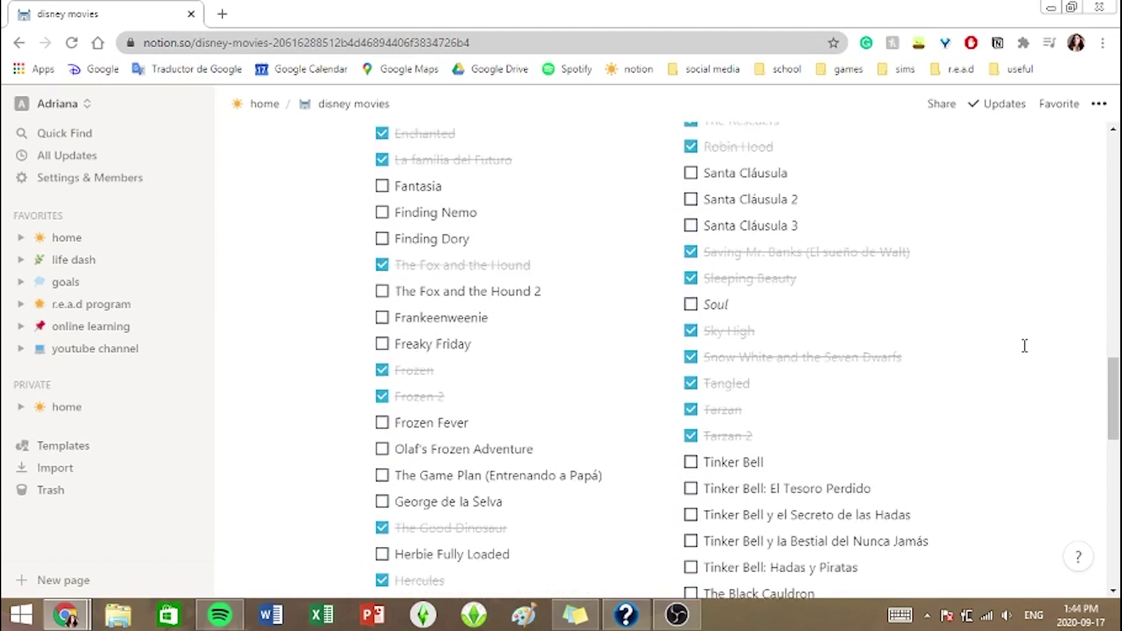
scroll(1024, 346, down, 5)
scroll(1024, 346, down, 11)
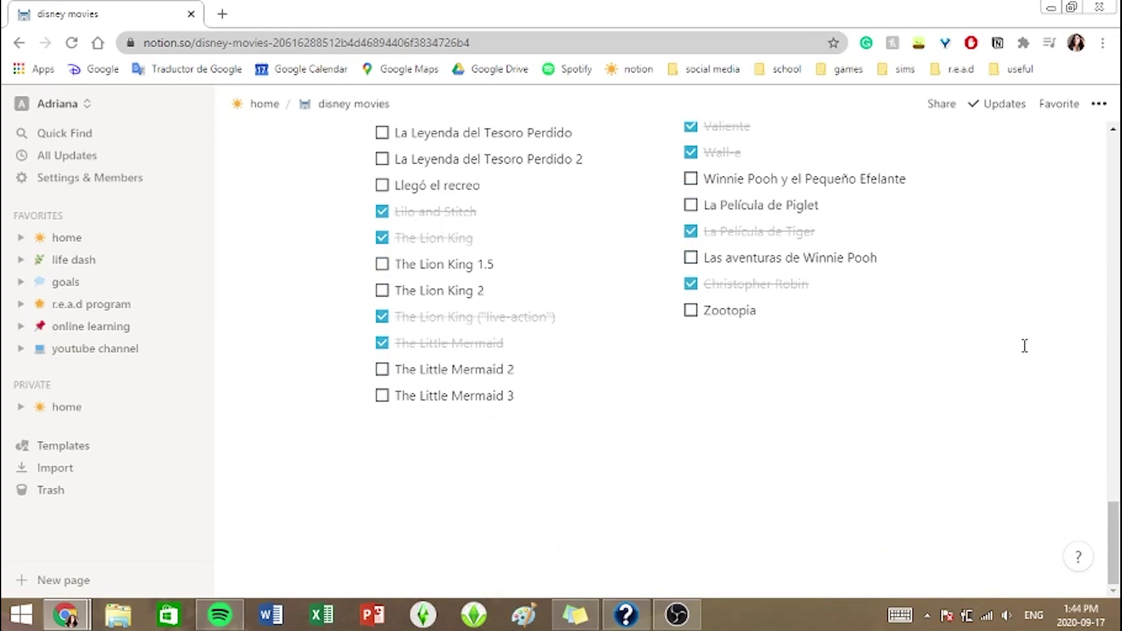
scroll(1025, 345, up, 4)
scroll(1024, 345, up, 18)
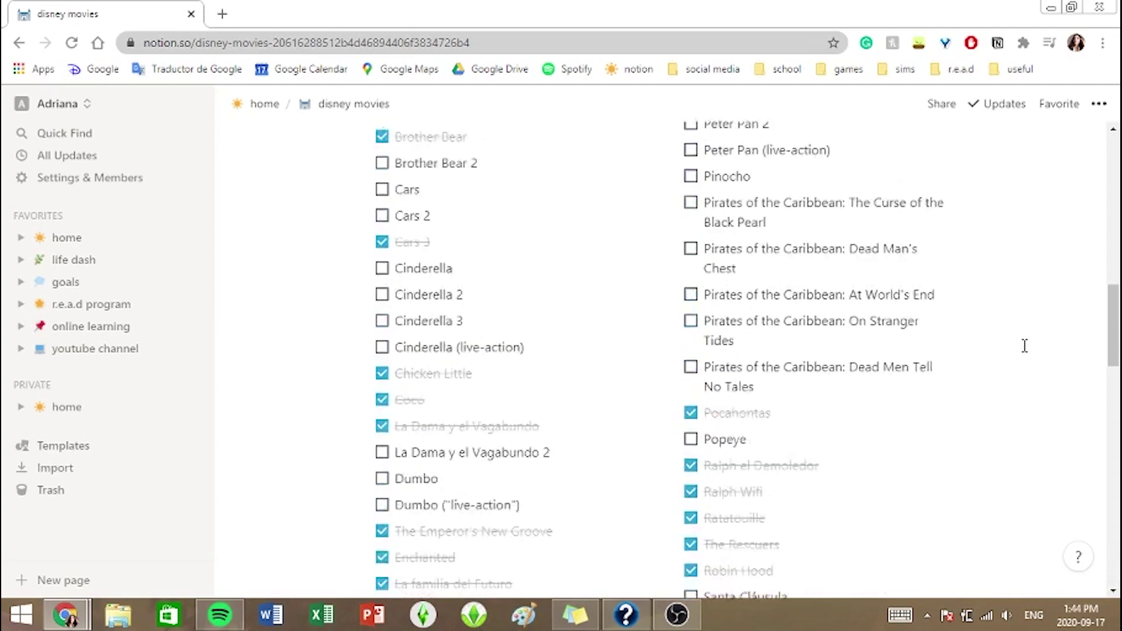
scroll(965, 246, up, 6)
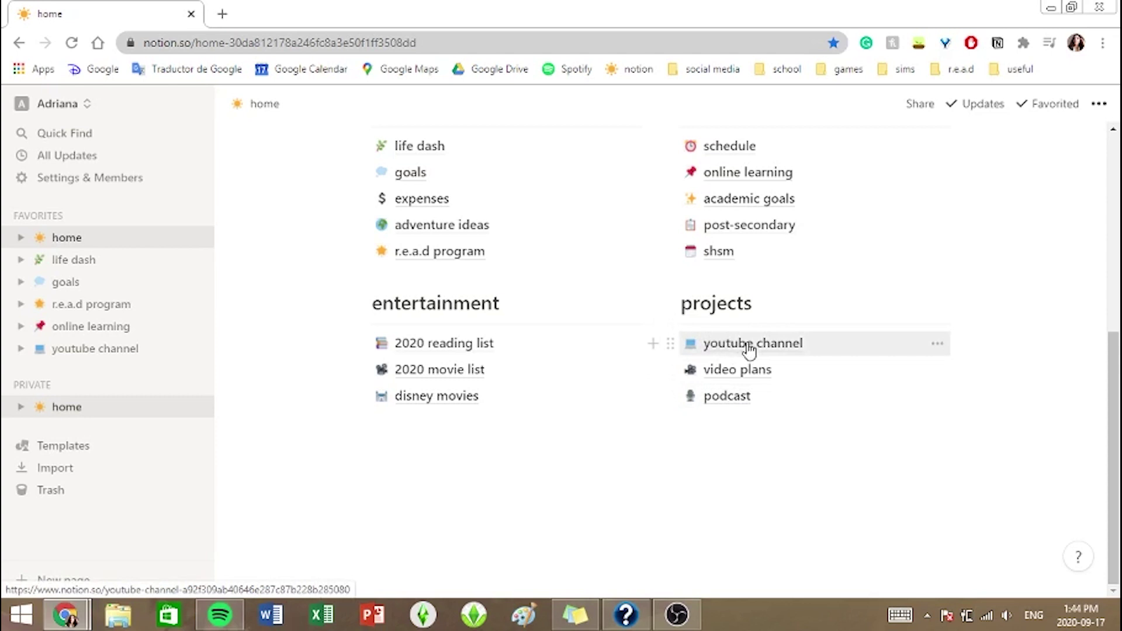
Open the youtube channel page from the home page's projects and examine the video plans link and September 2020 video calendar.
click(777, 357)
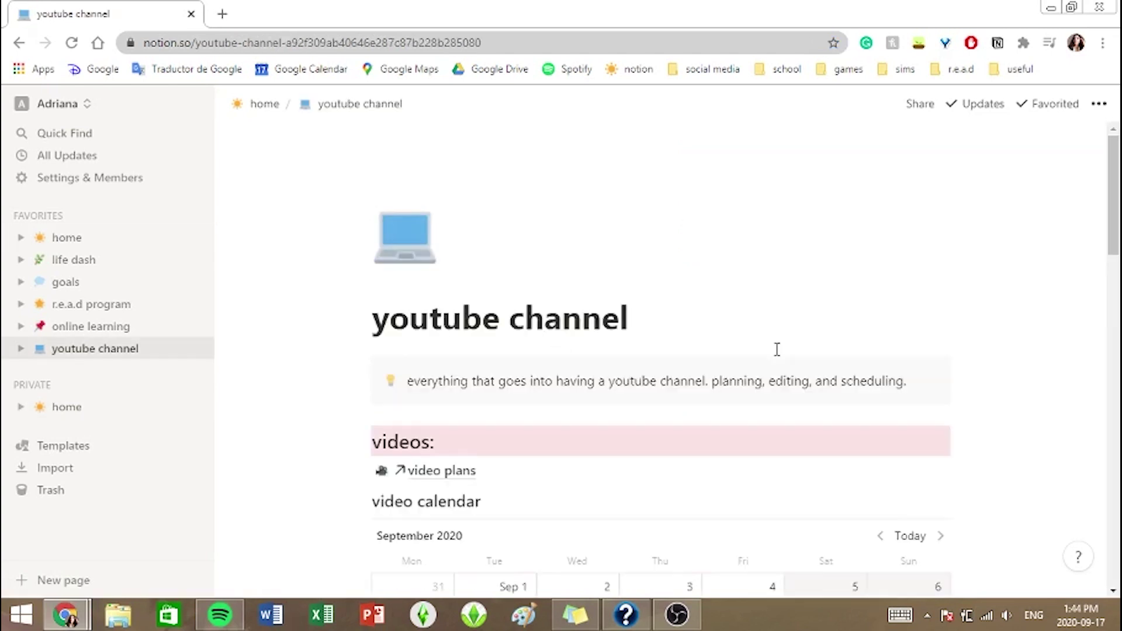
scroll(852, 362, down, 5)
scroll(917, 216, up, 5)
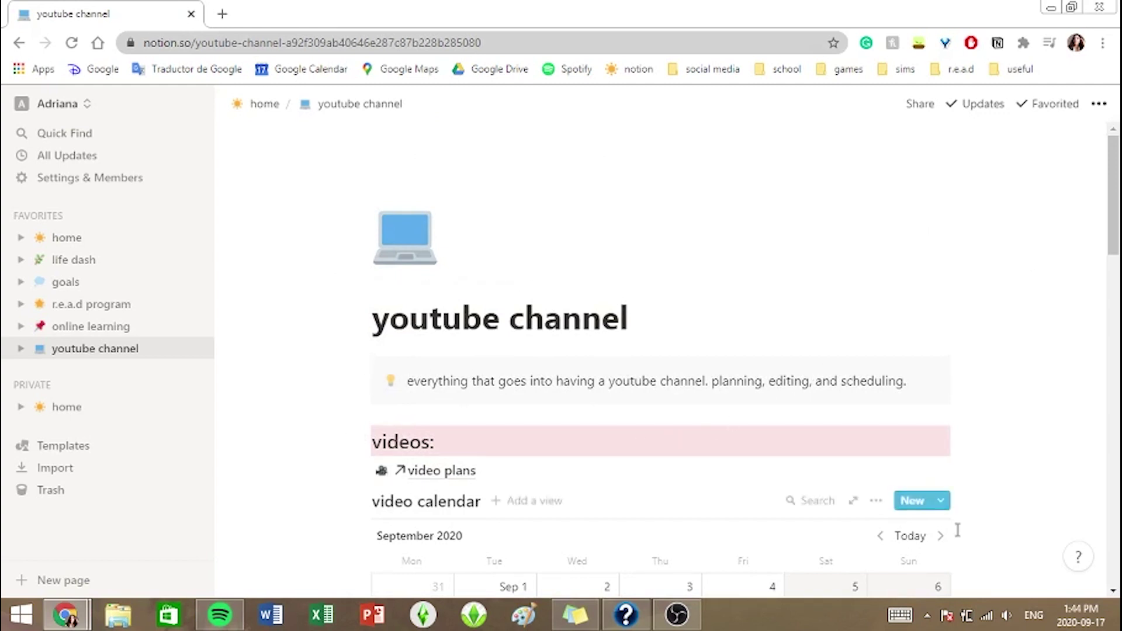
scroll(967, 381, down, 2)
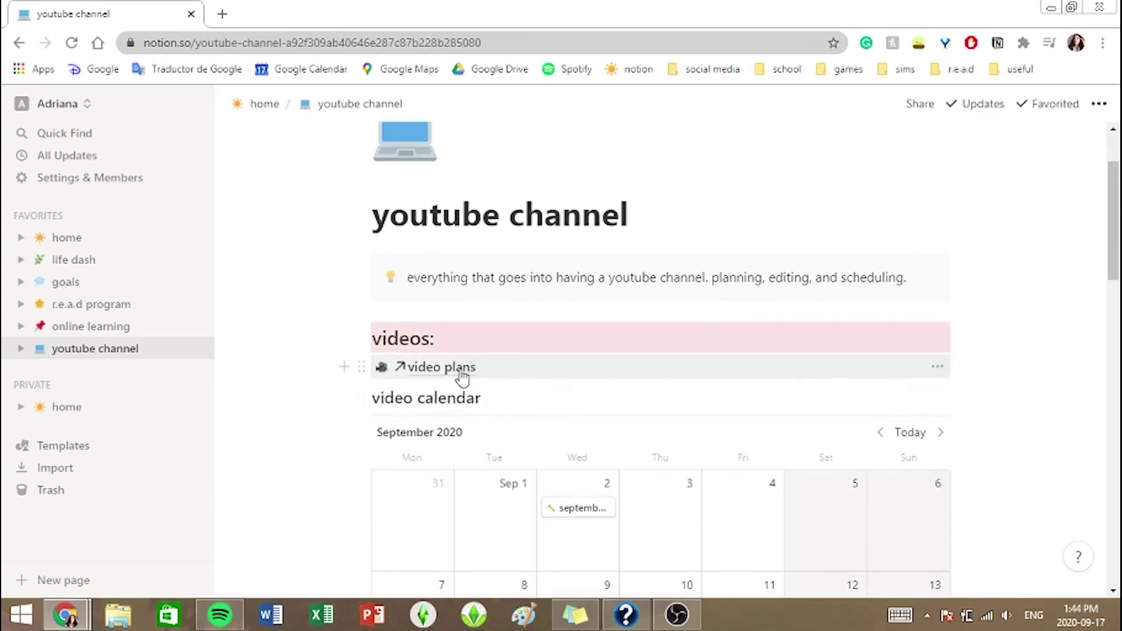
scroll(646, 438, down, 5)
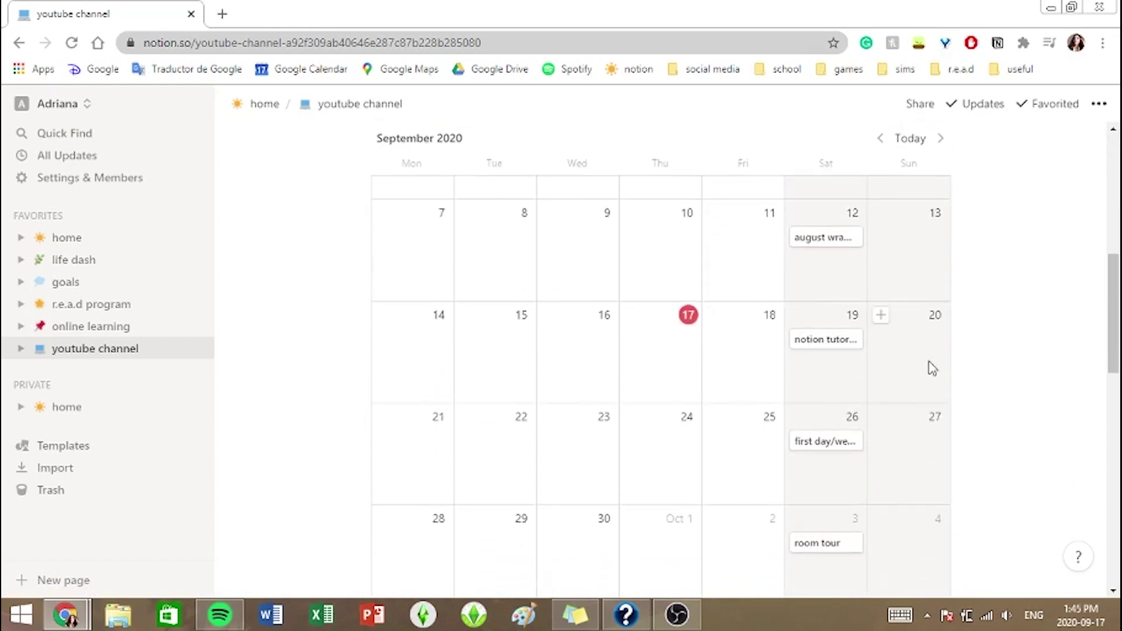
scroll(1030, 331, down, 4)
Examine the editing process, weekly schedule and other sections of the youtube channel page.
scroll(1030, 331, down, 2)
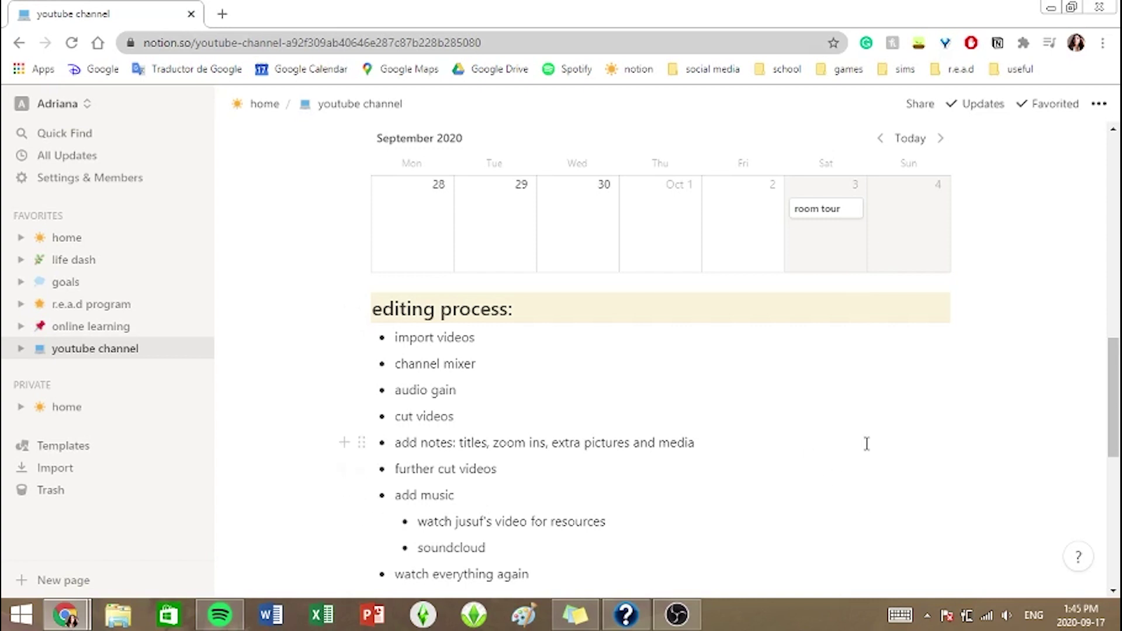
scroll(867, 443, down, 1)
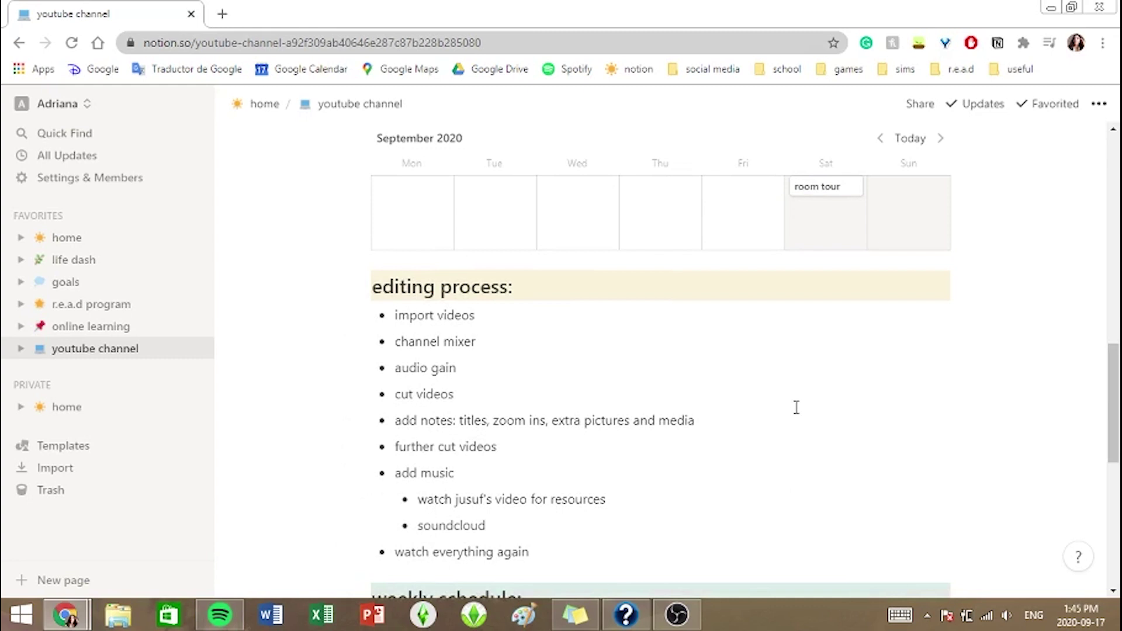
scroll(804, 395, down, 7)
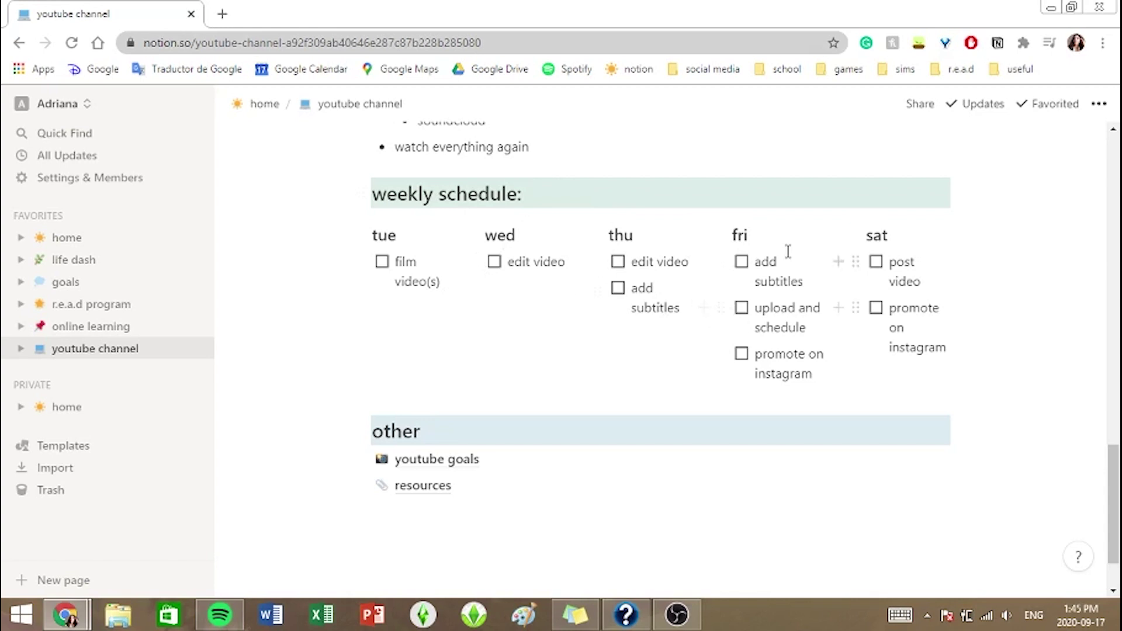
scroll(1016, 321, down, 1)
scroll(1018, 319, up, 1)
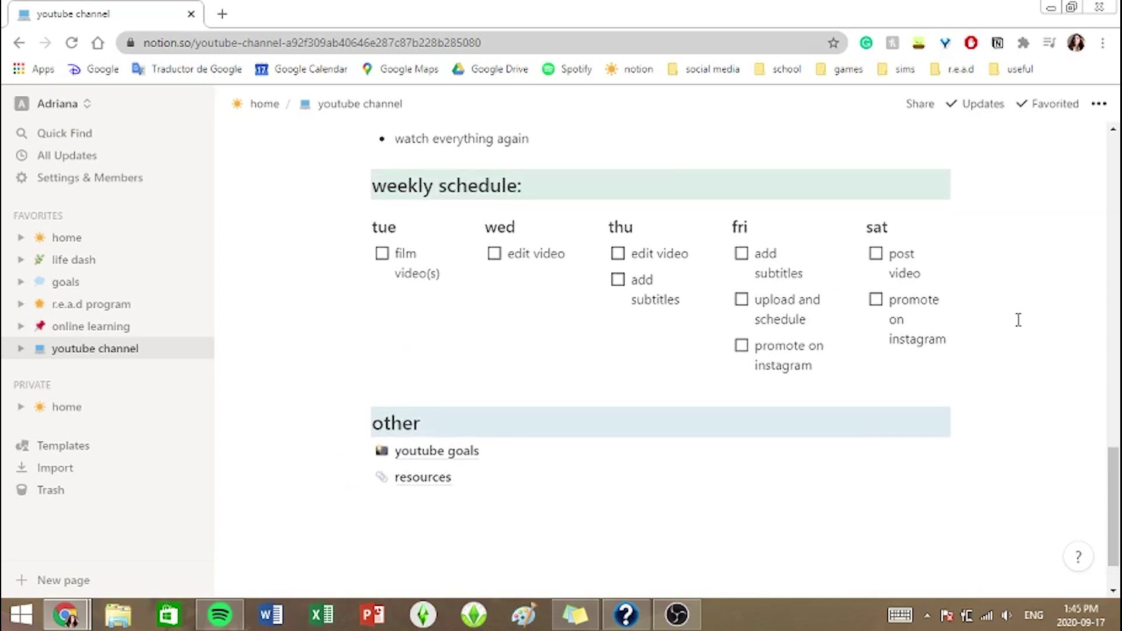
View the youtube goals and resources pages under other, returning to the youtube channel page after each, and look through that page again.
scroll(1018, 322, down, 1)
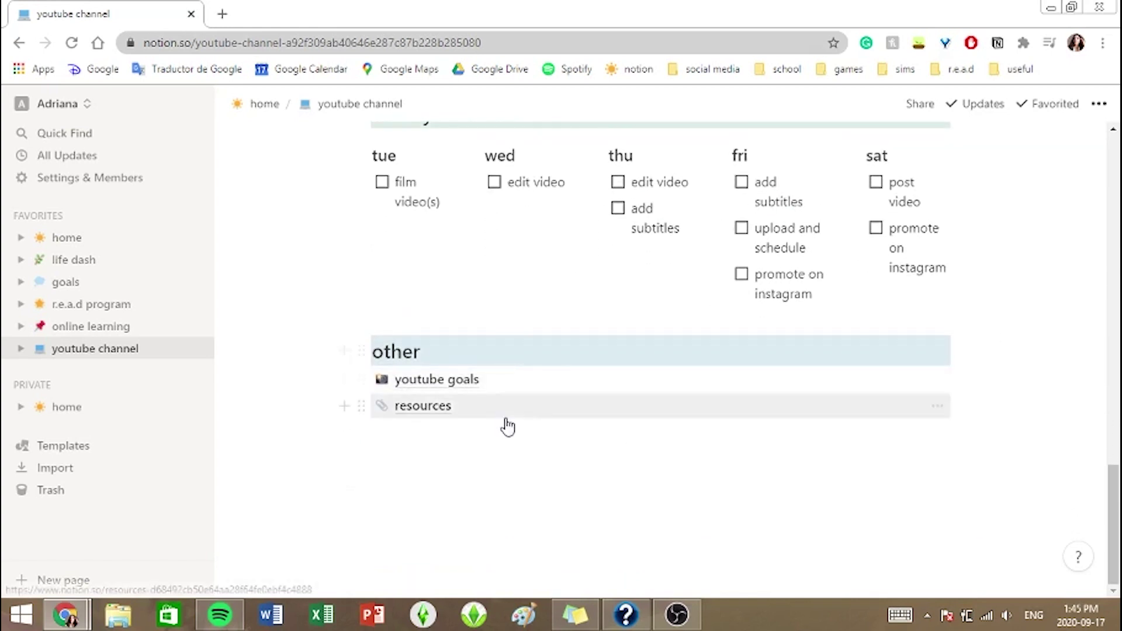
click(464, 381)
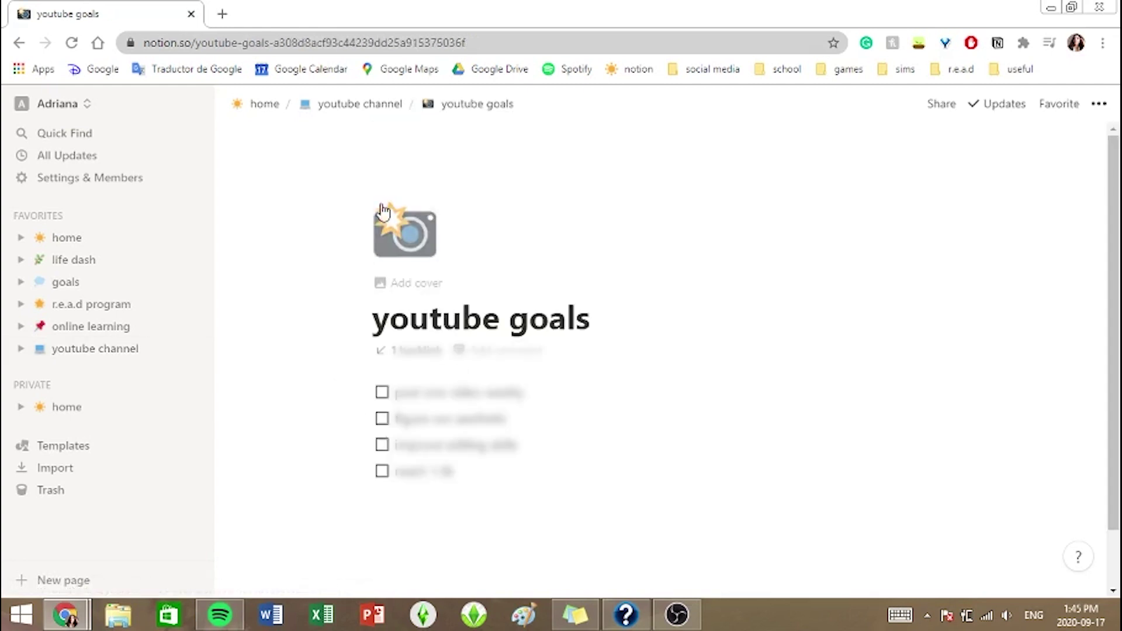
click(357, 110)
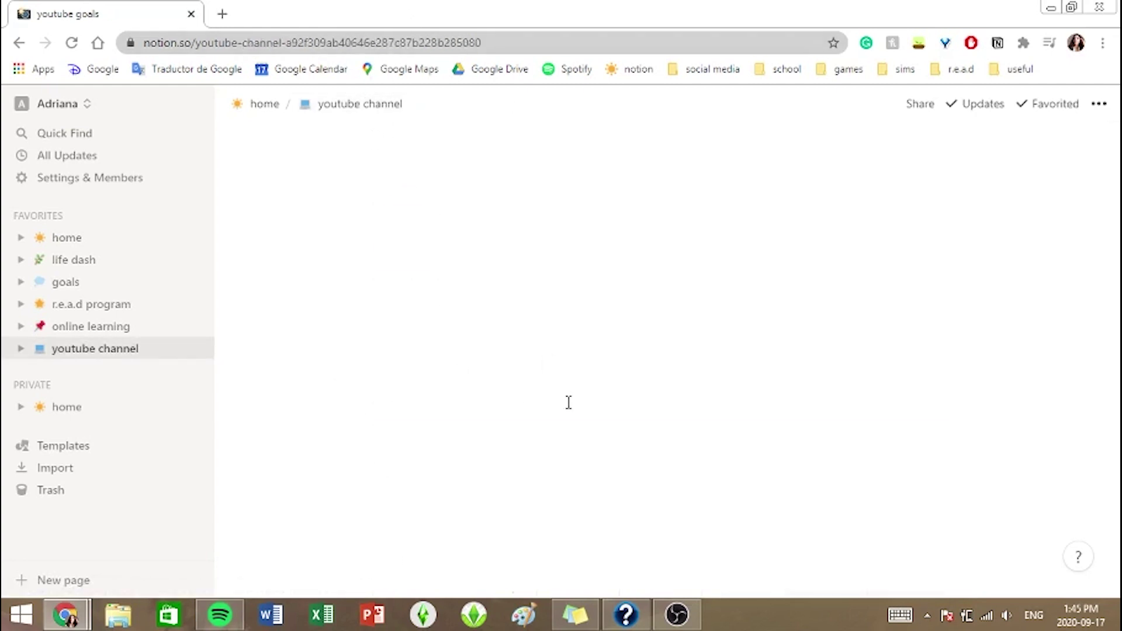
click(435, 410)
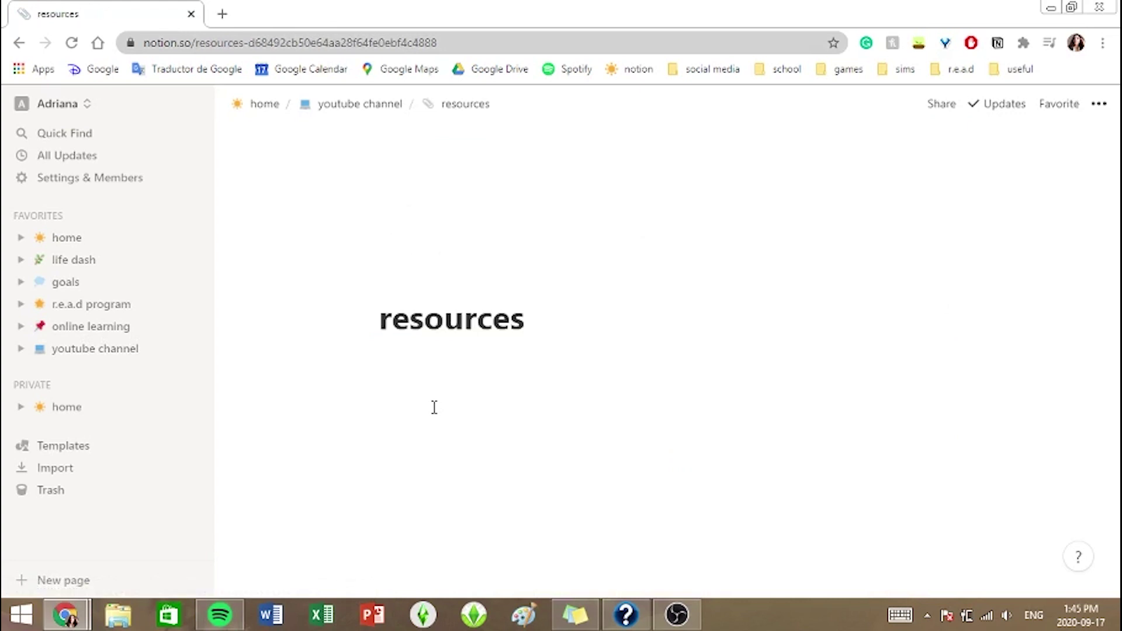
click(315, 108)
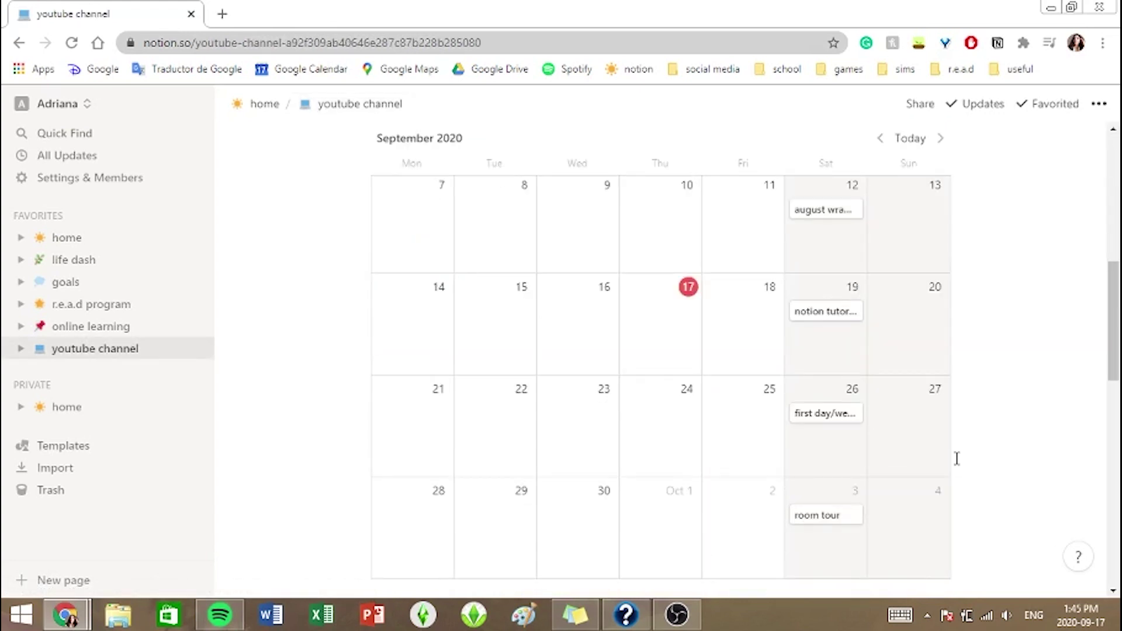
scroll(1090, 438, down, 5)
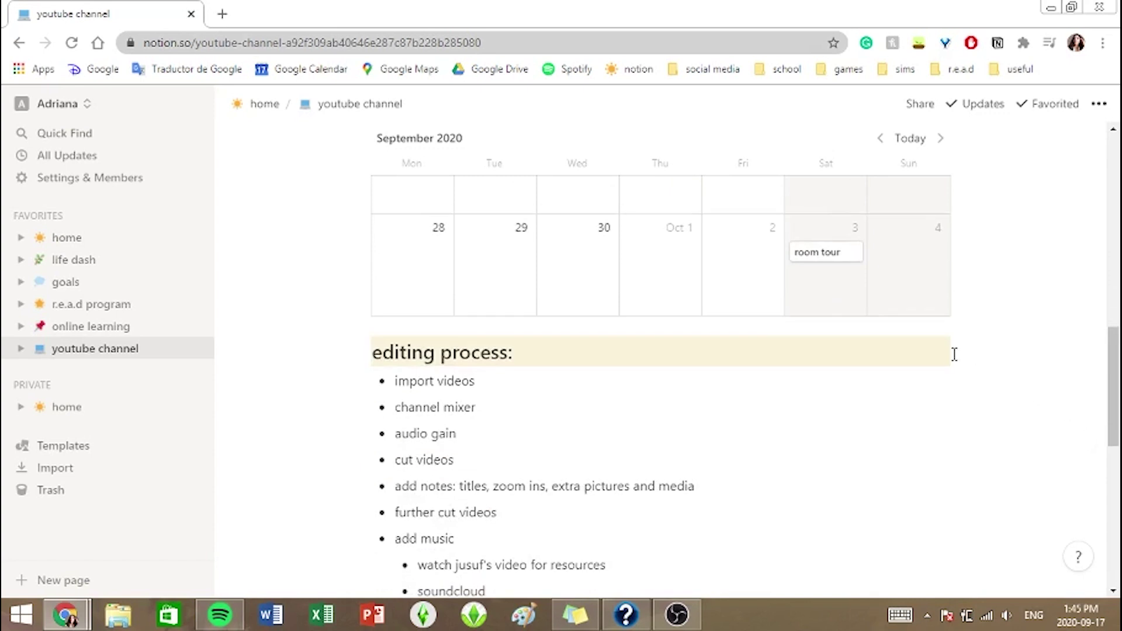
scroll(969, 351, down, 5)
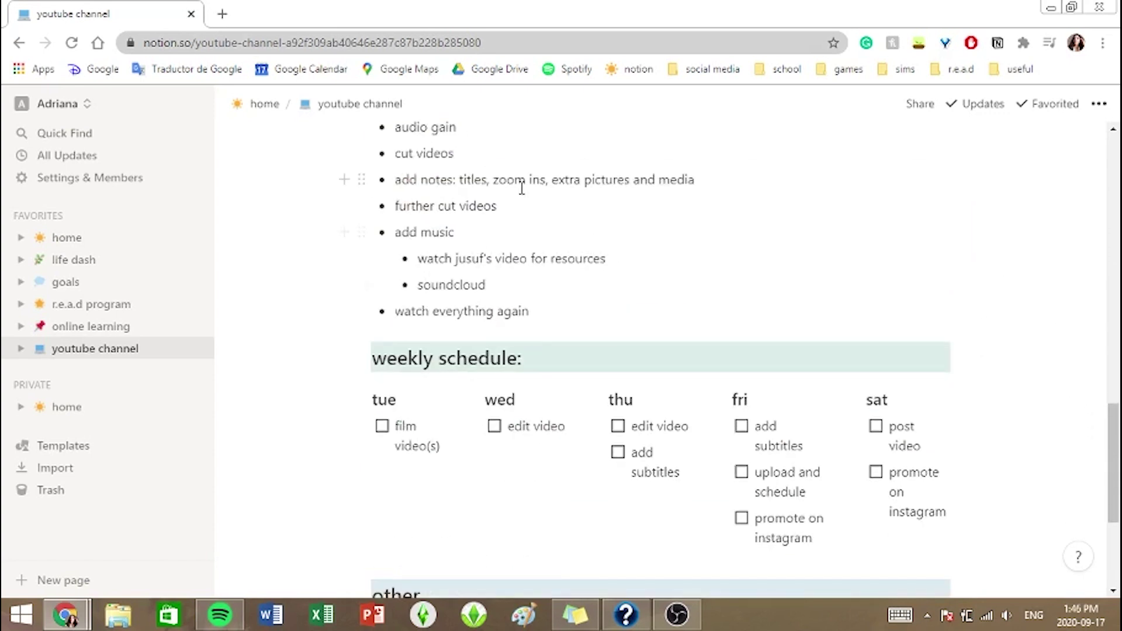
Open the video plans page from the home page's projects, show its posted view, and switch back to the to post view.
click(264, 104)
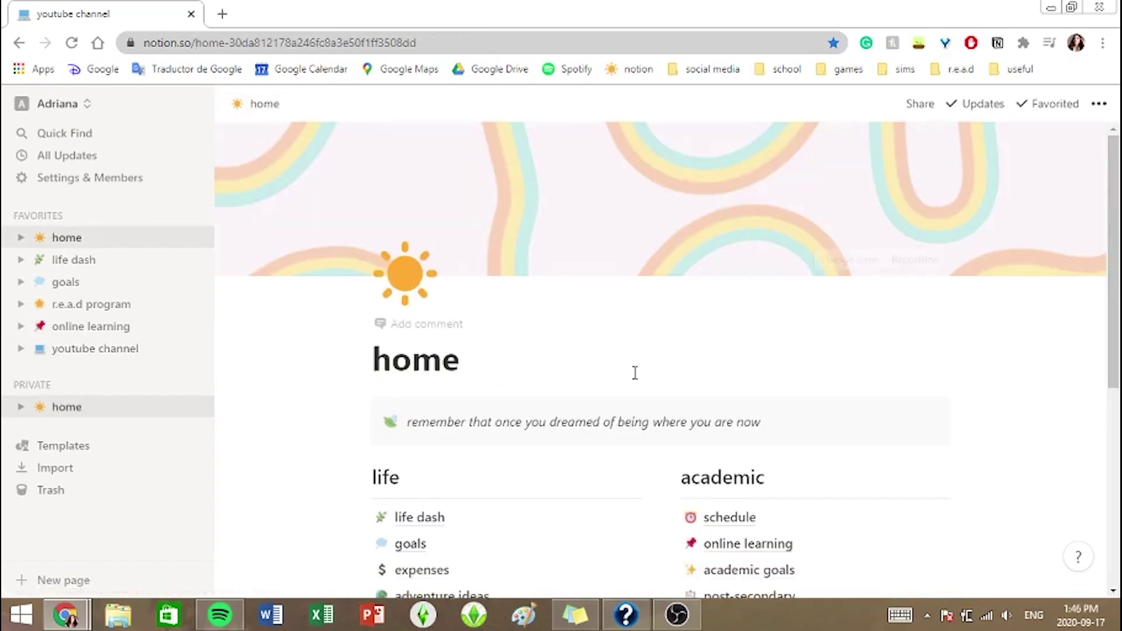
scroll(633, 370, down, 5)
click(769, 402)
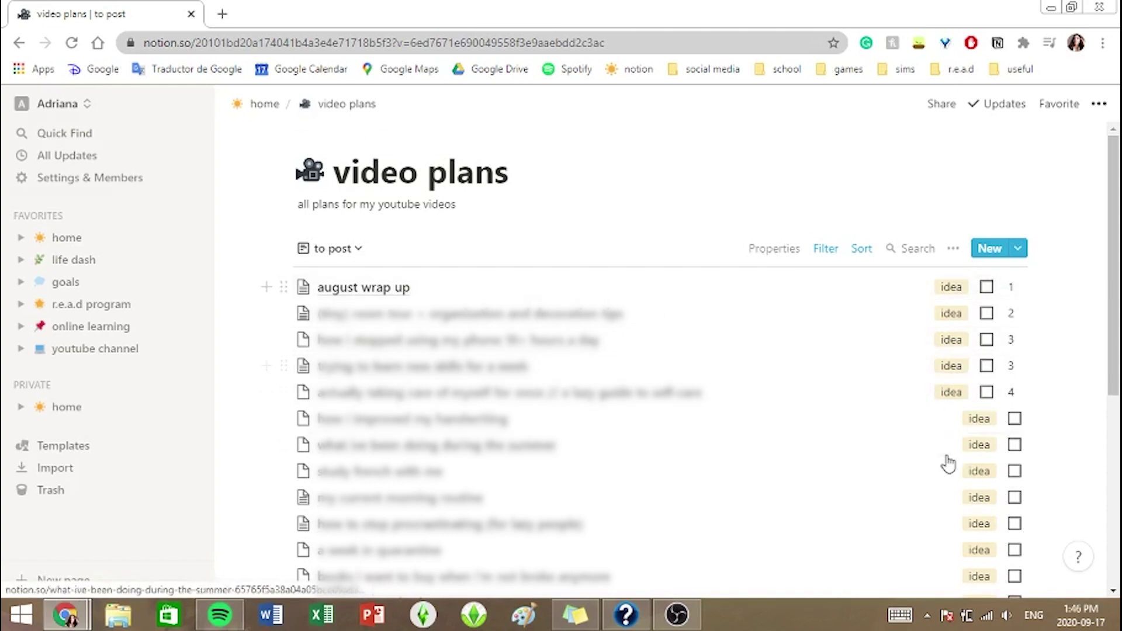
click(358, 261)
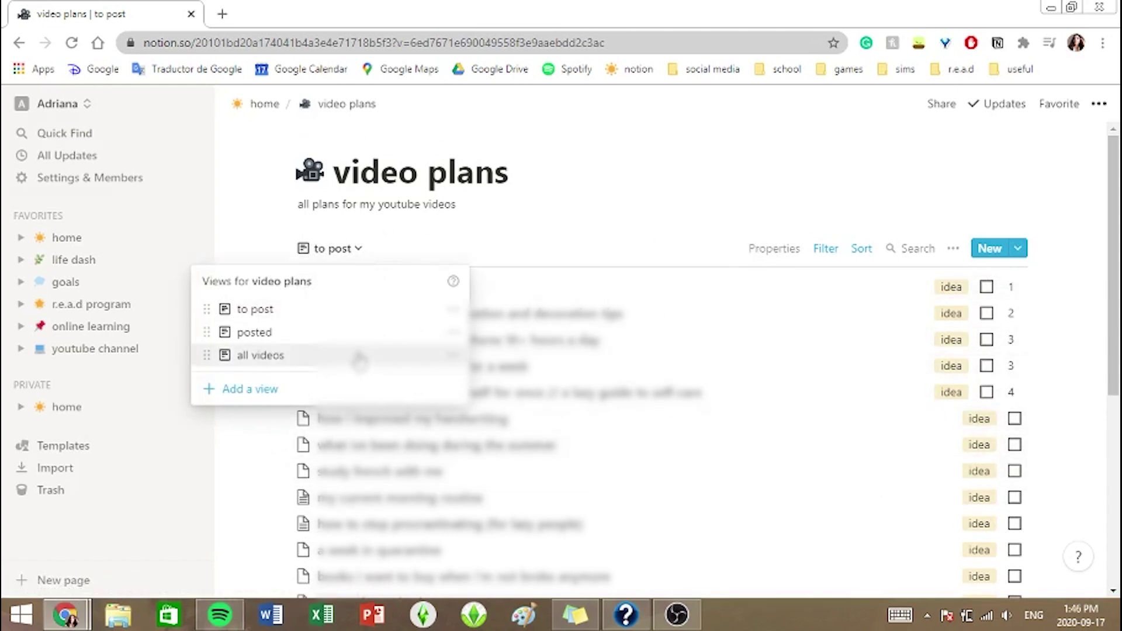
click(340, 332)
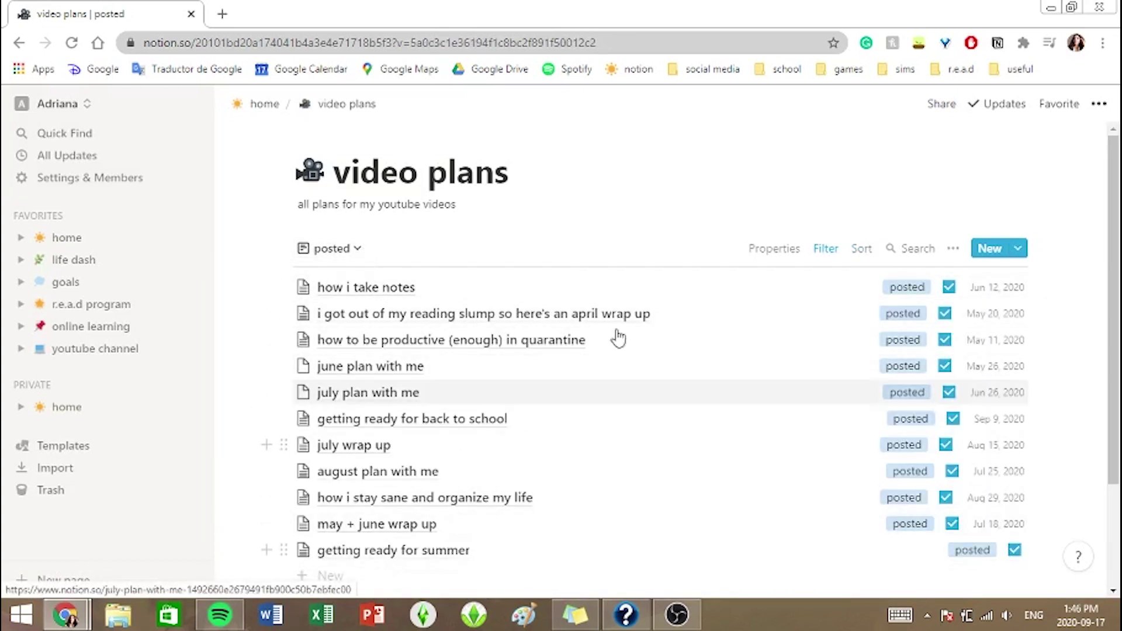
click(320, 252)
click(358, 354)
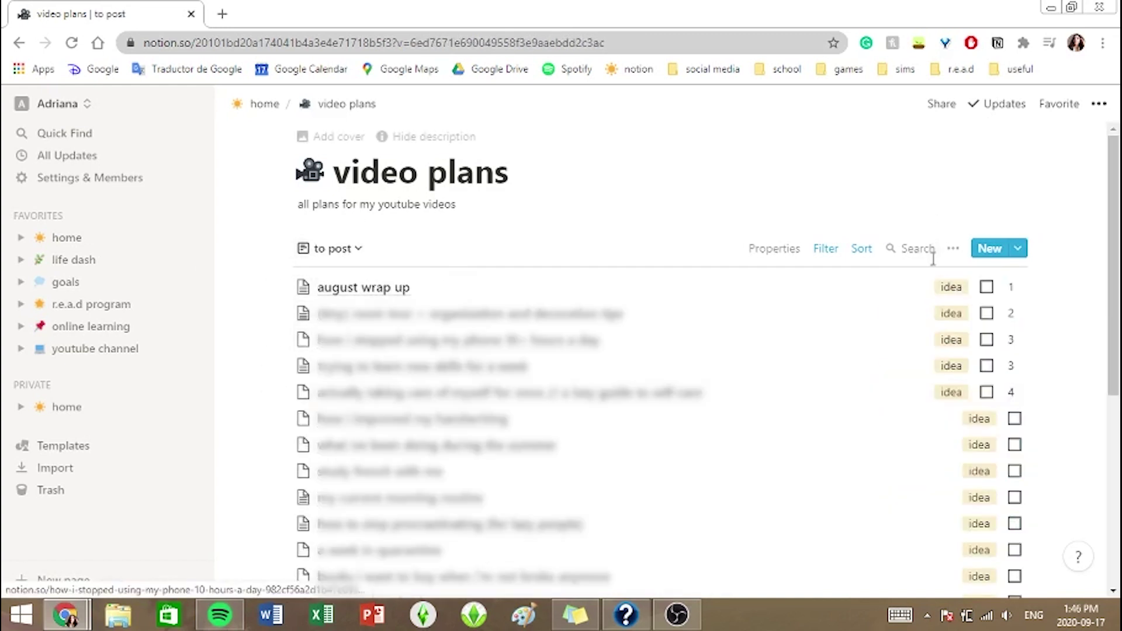
Open the august wrap up entry from the video plans list, close it, and reopen it to see its properties.
click(938, 298)
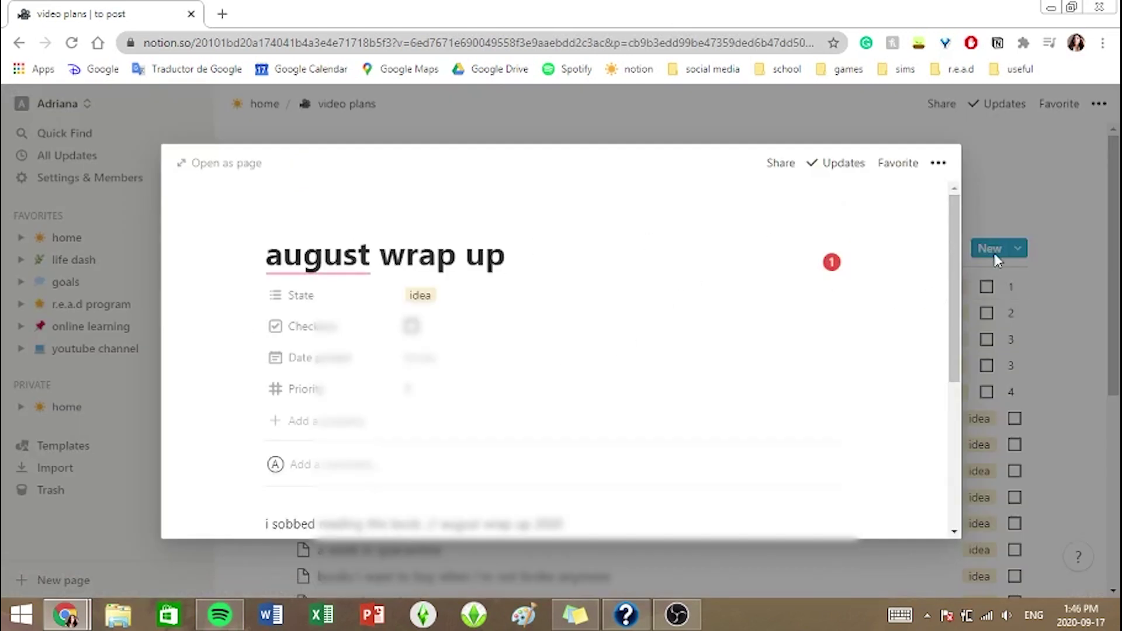
click(985, 285)
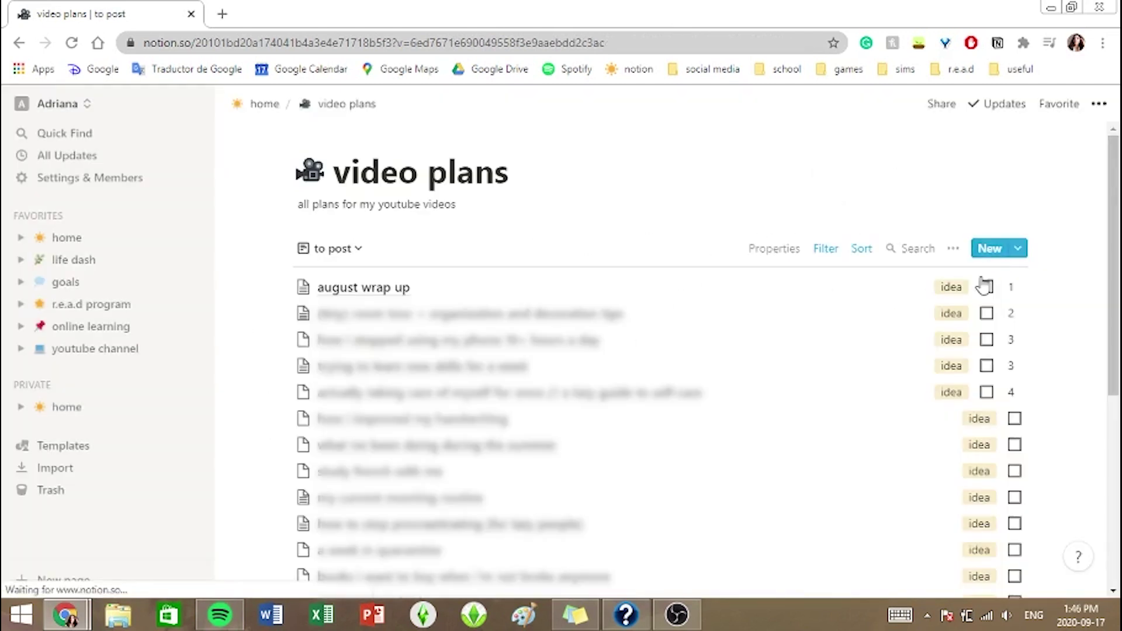
click(406, 291)
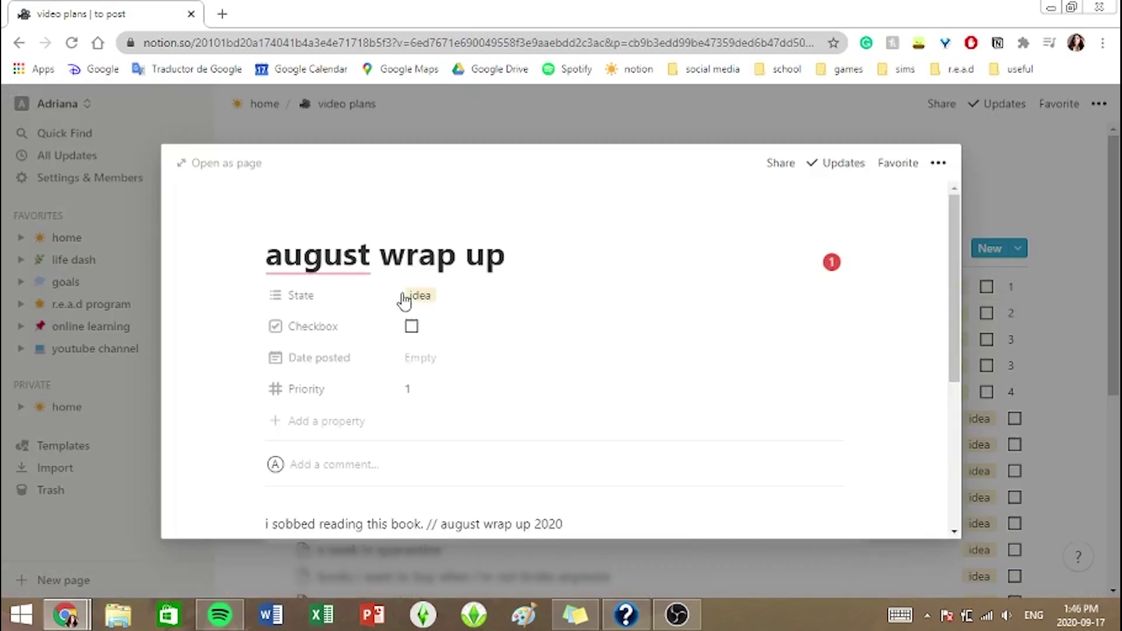
Try the filming and editing tags in the State property of august wrap up, removing each one again.
click(436, 309)
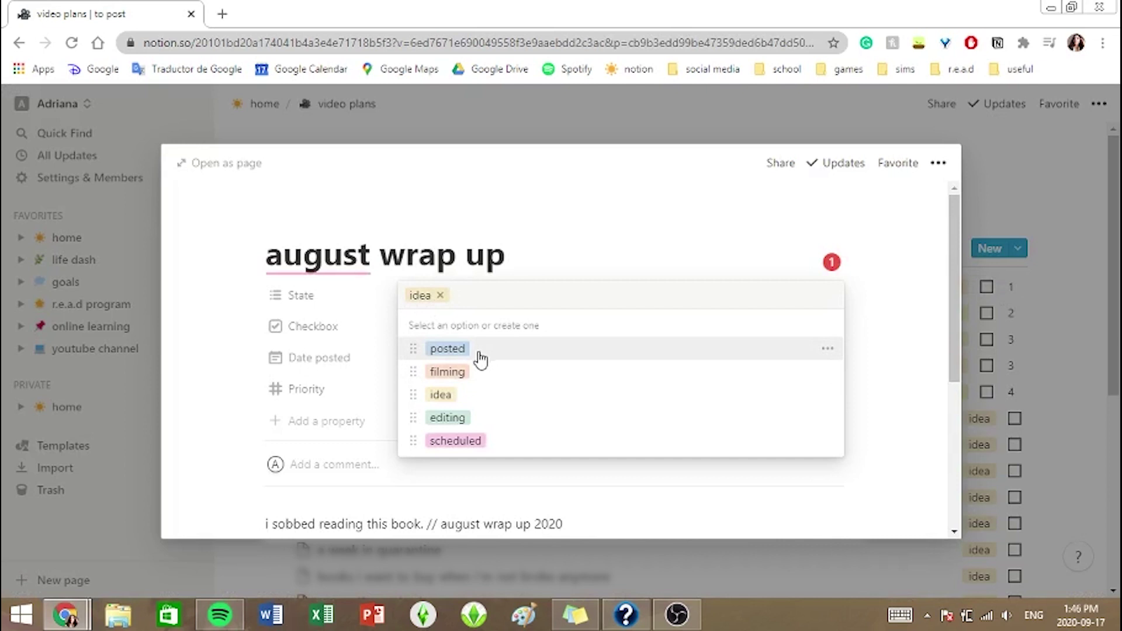
click(481, 374)
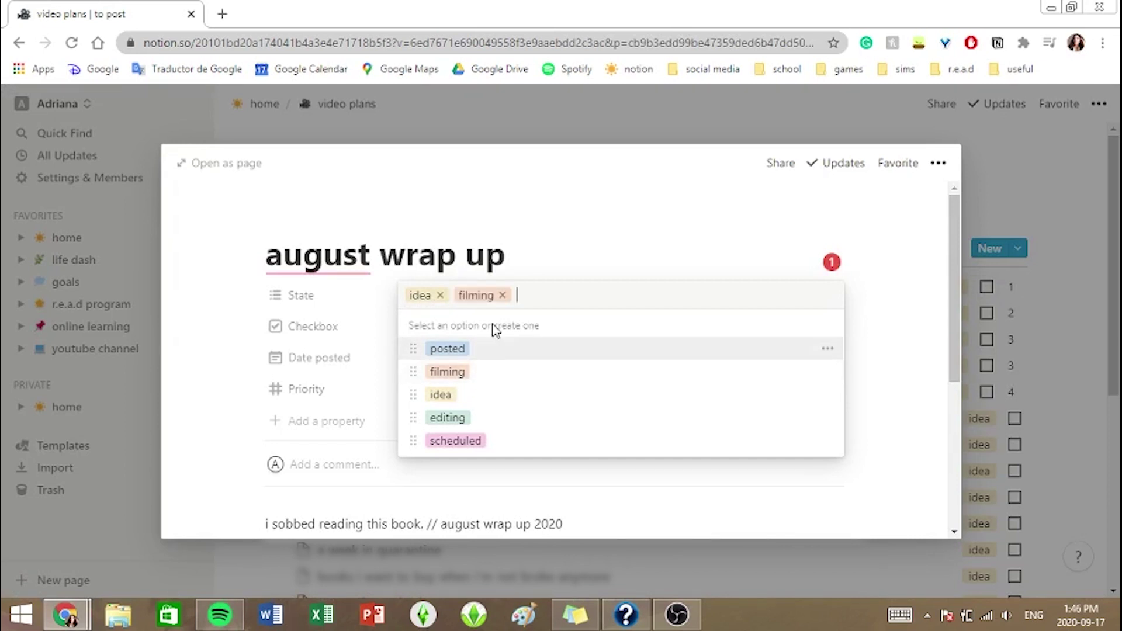
click(504, 293)
click(501, 416)
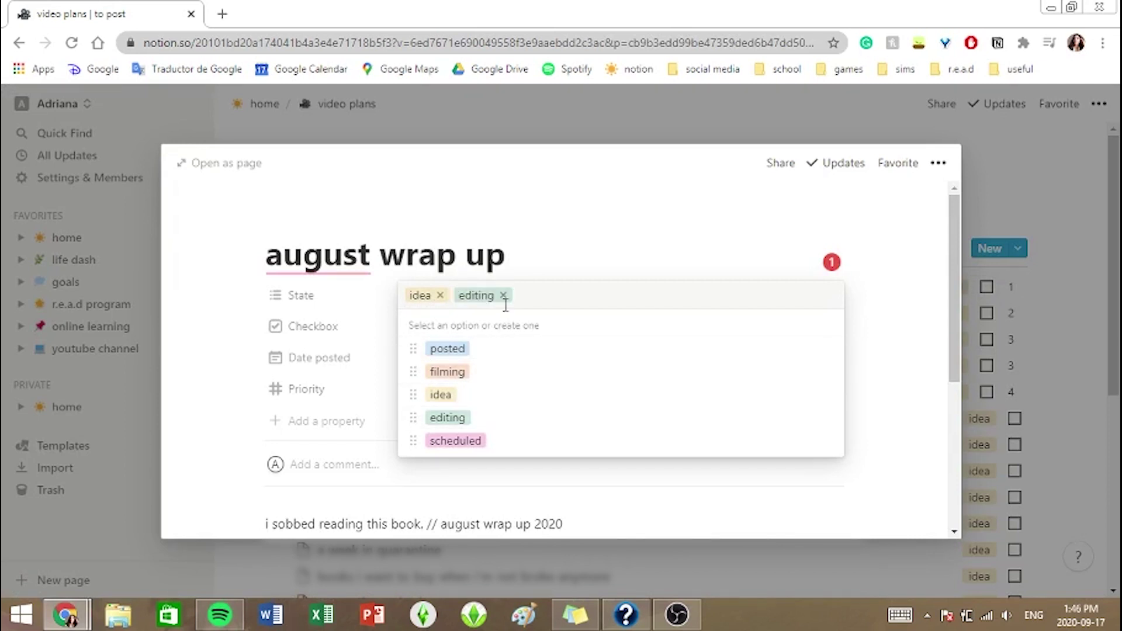
click(503, 295)
click(426, 333)
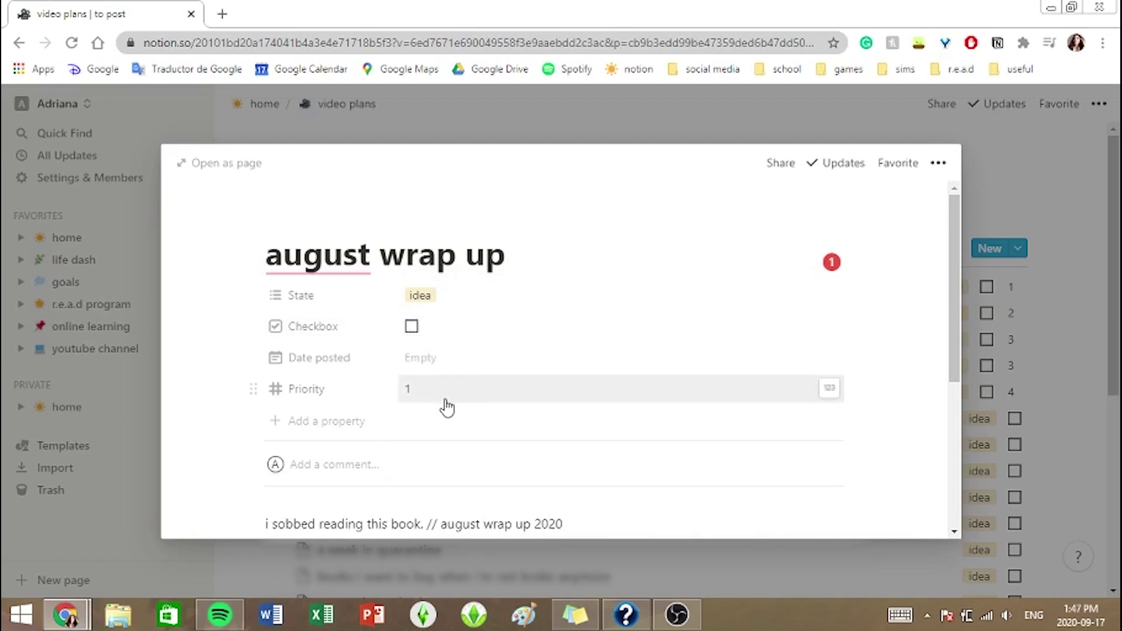
Check the Priority of august wrap up, peek inside the first and third book toggles in its notes, and close the entry.
click(429, 392)
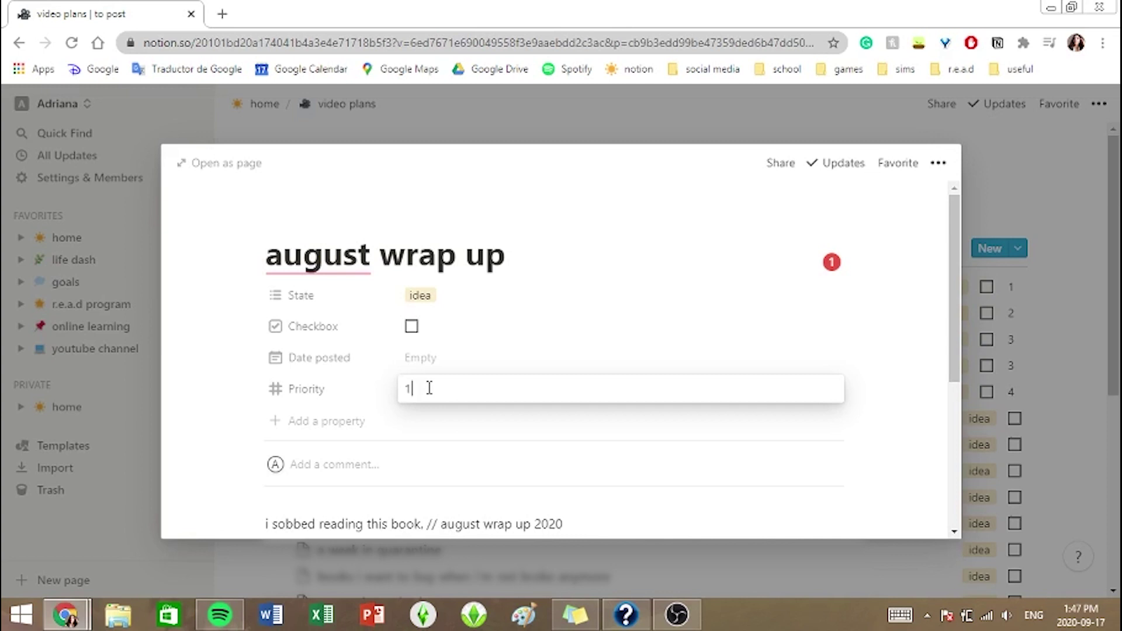
click(202, 453)
scroll(363, 489, down, 5)
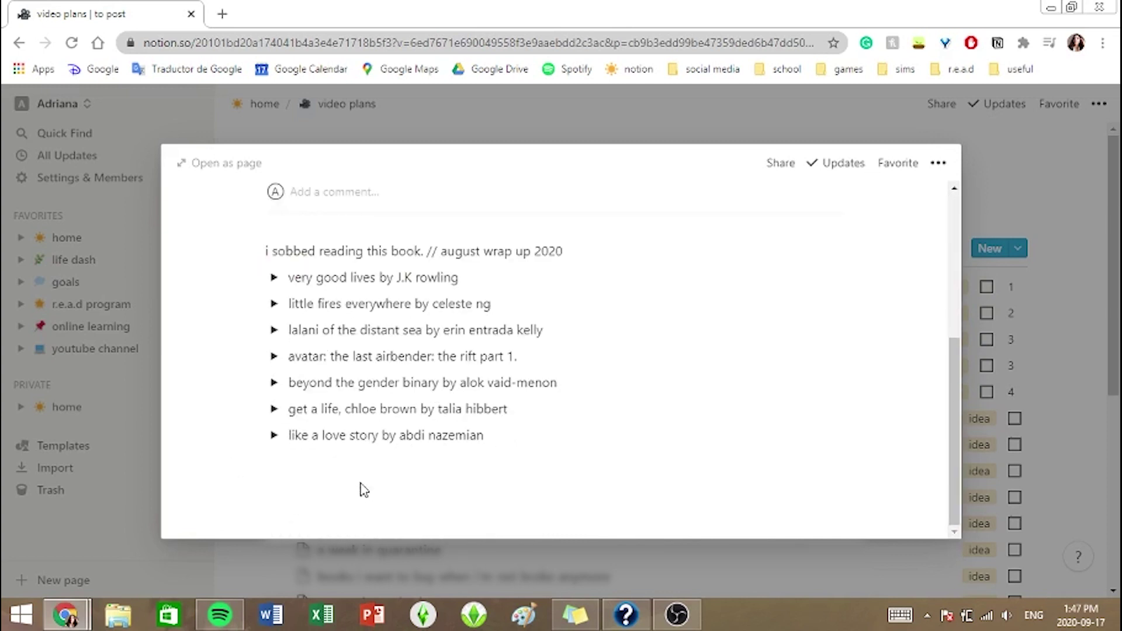
scroll(284, 341, up, 2)
scroll(284, 341, down, 1)
scroll(280, 374, up, 4)
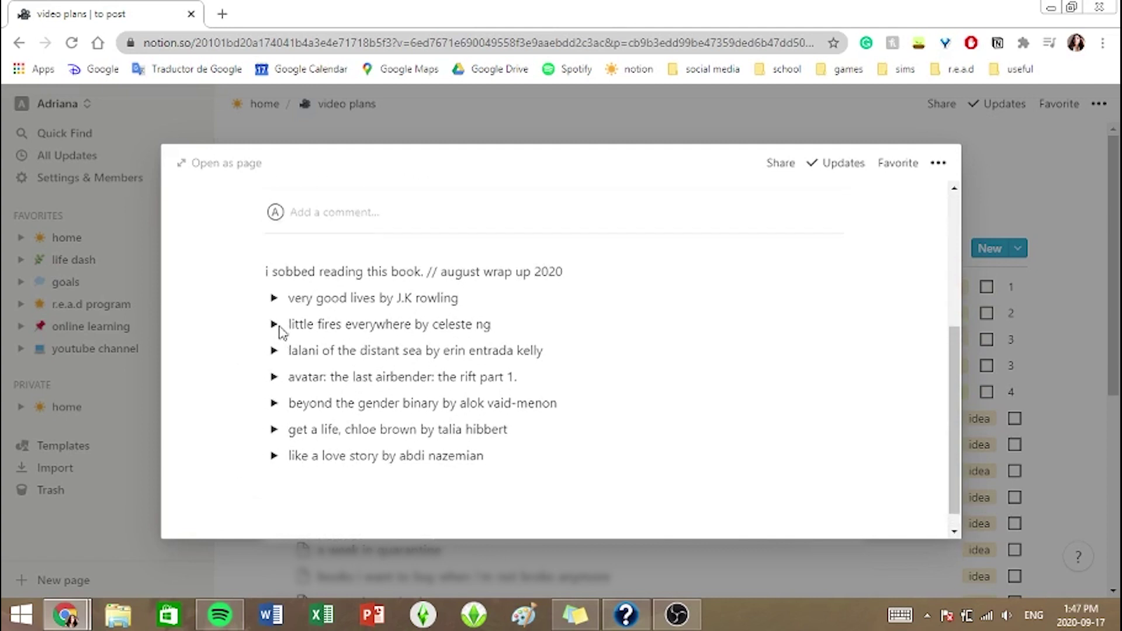
scroll(342, 356, down, 4)
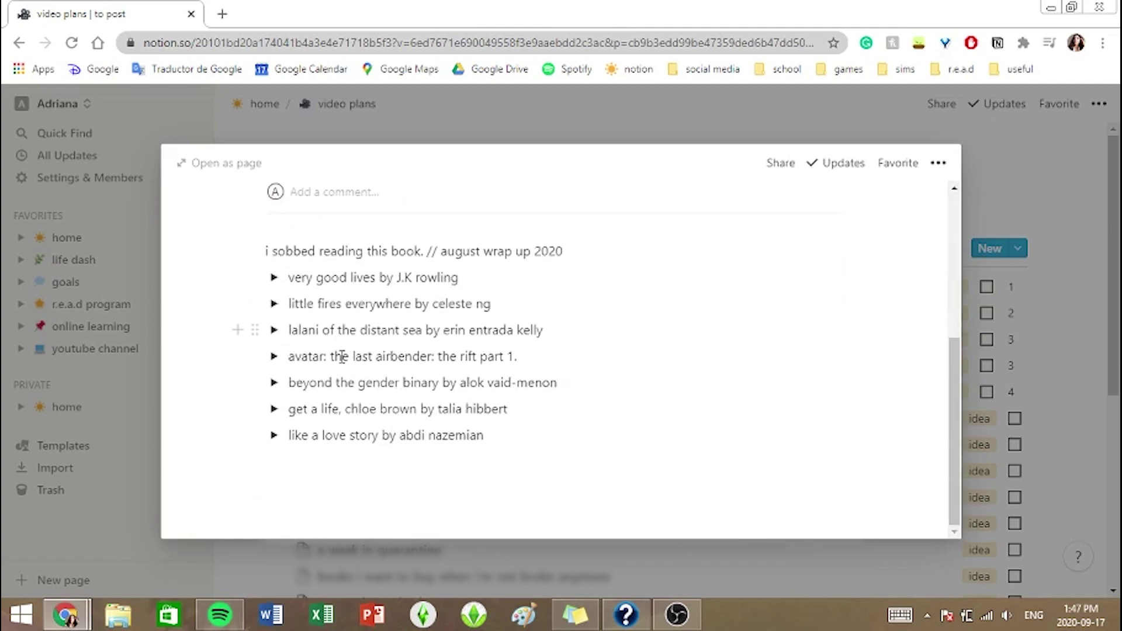
click(273, 278)
click(275, 280)
click(274, 331)
click(274, 331)
scroll(331, 345, up, 4)
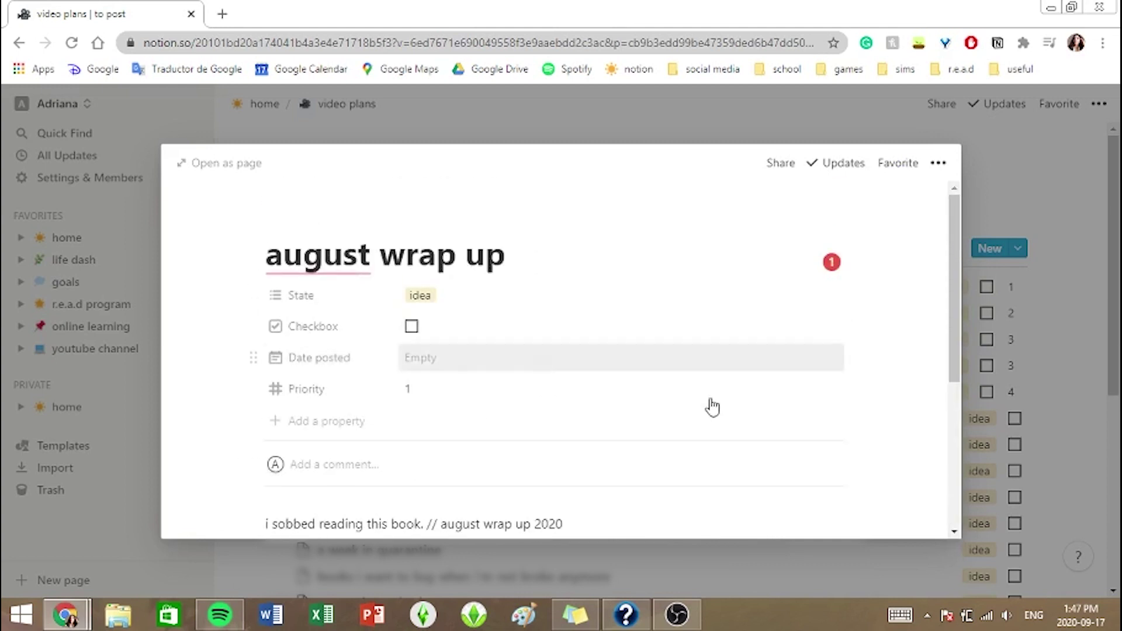
click(1052, 423)
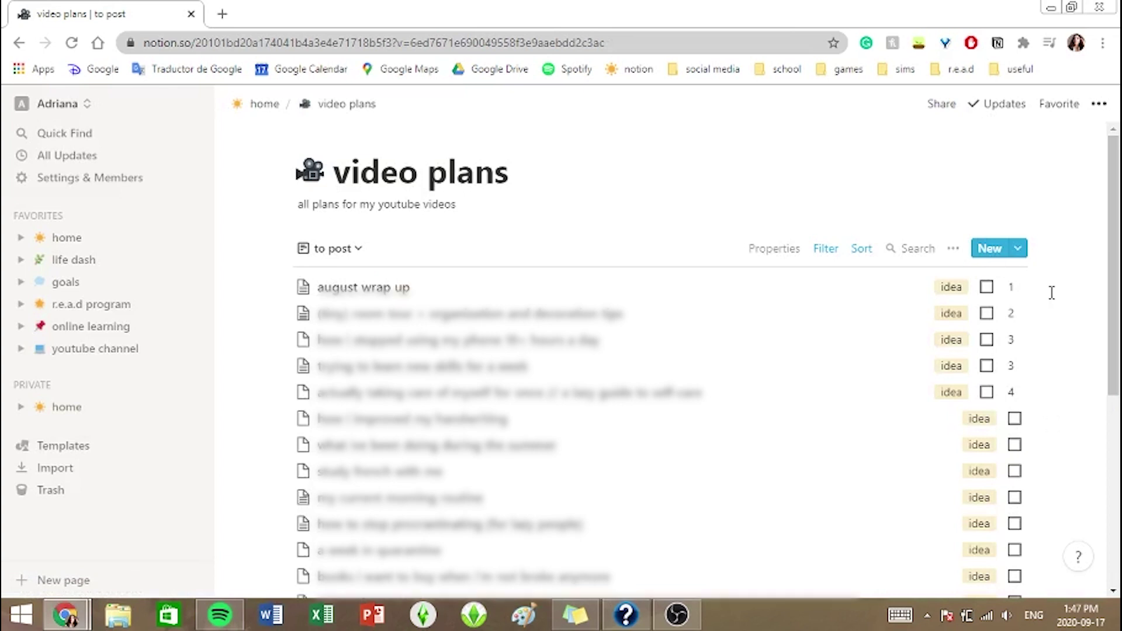
Look through the to post list of video plans down to its last entries and back.
scroll(709, 217, down, 3)
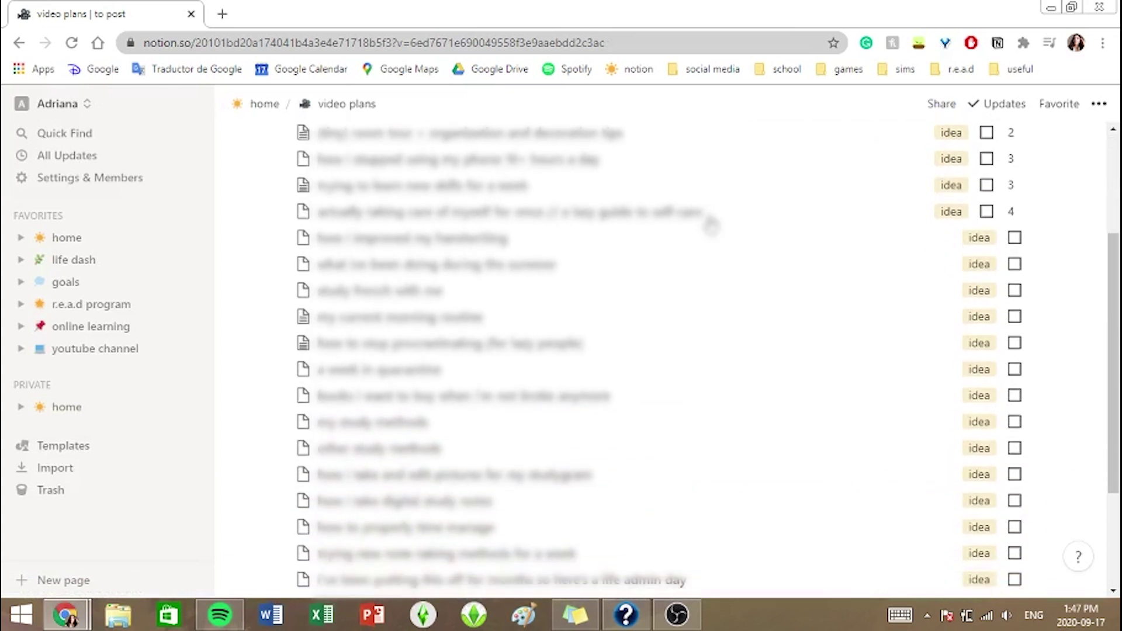
scroll(709, 220, down, 3)
scroll(709, 221, up, 6)
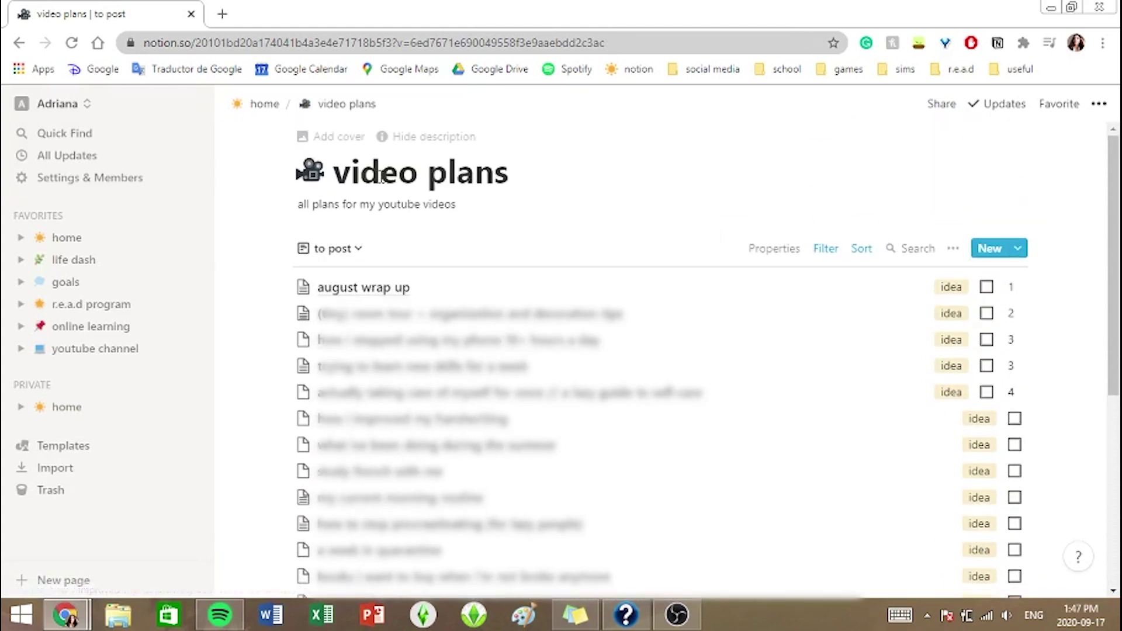
Open the podcast page from the home page and look over its subpage links, weekly schedule and helpful links.
click(281, 110)
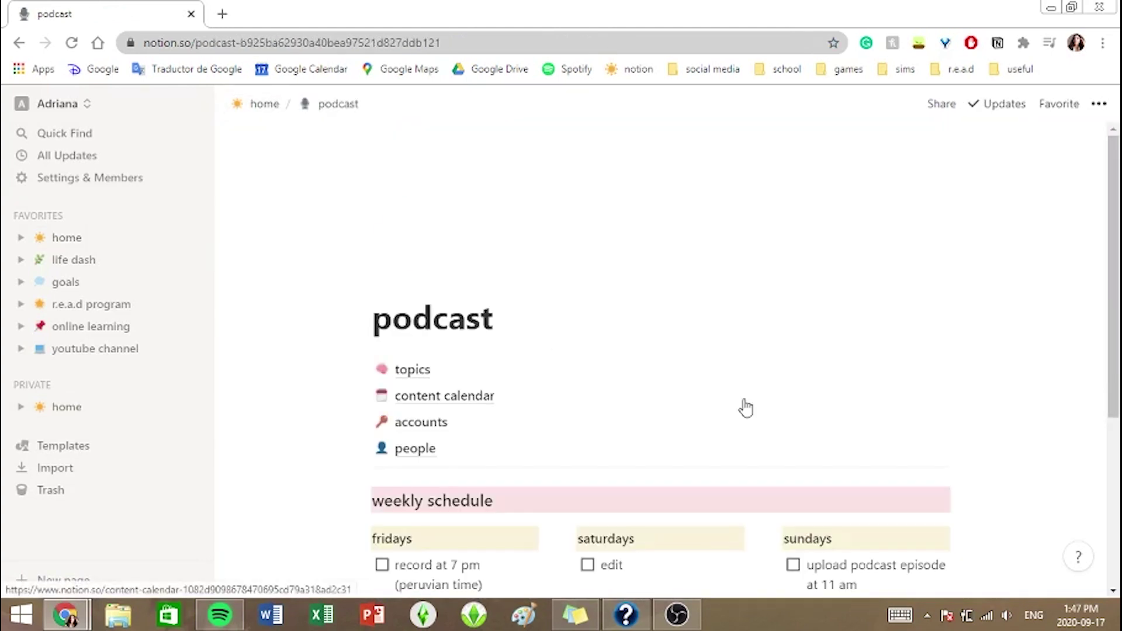
scroll(952, 418, down, 5)
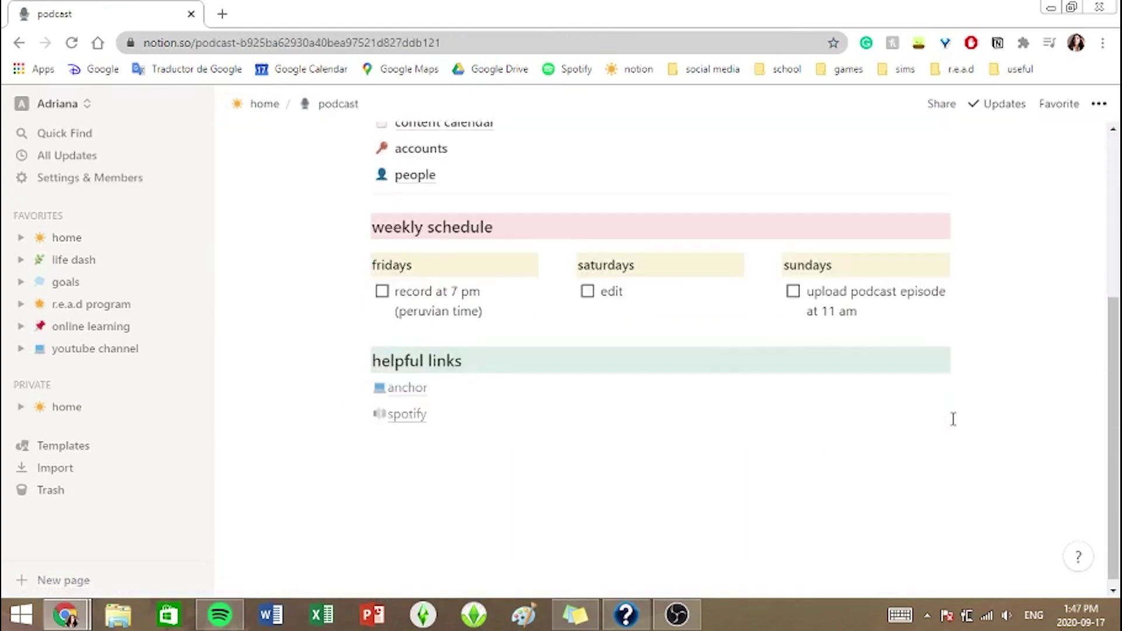
scroll(951, 418, up, 4)
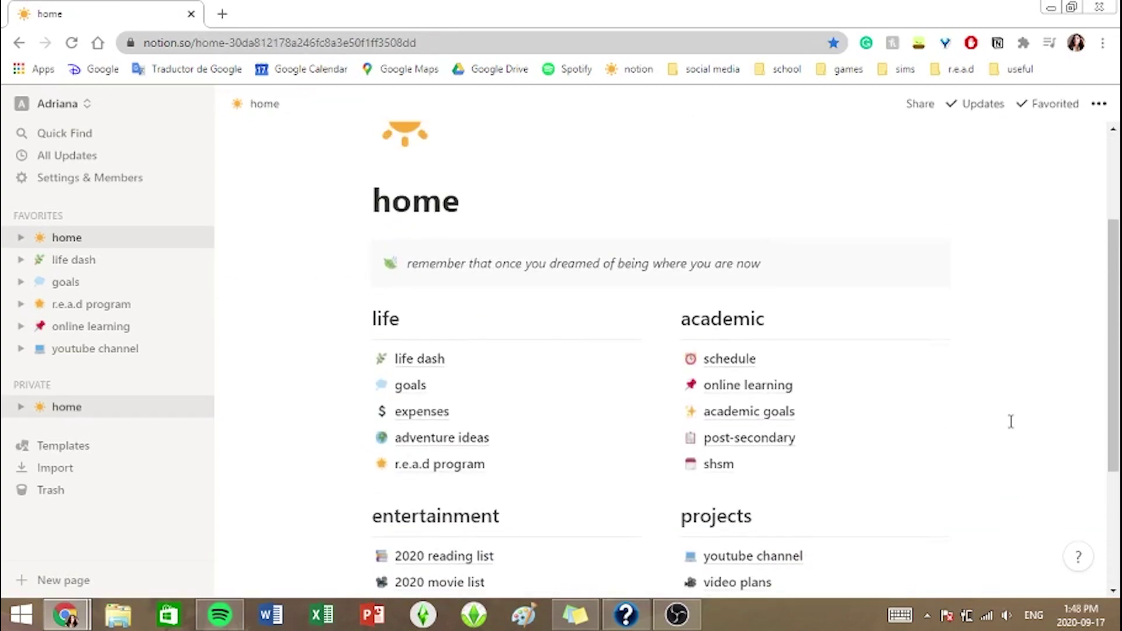
Look over the home page's life, academic, entertainment and projects sections once more, including the empty line below them.
scroll(1009, 421, down, 3)
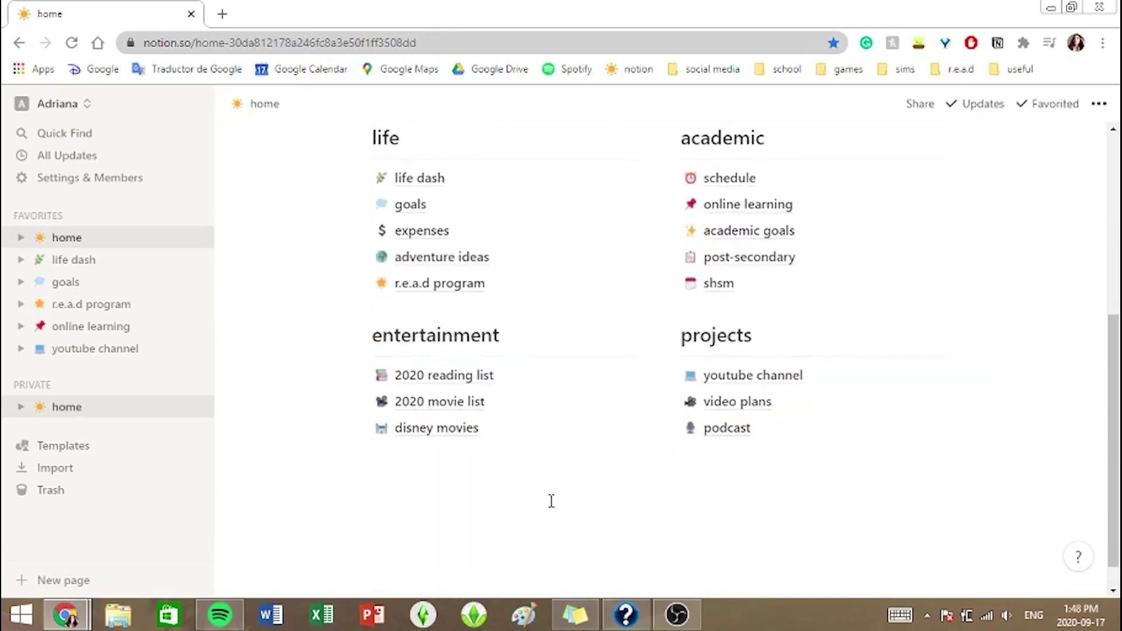
click(551, 500)
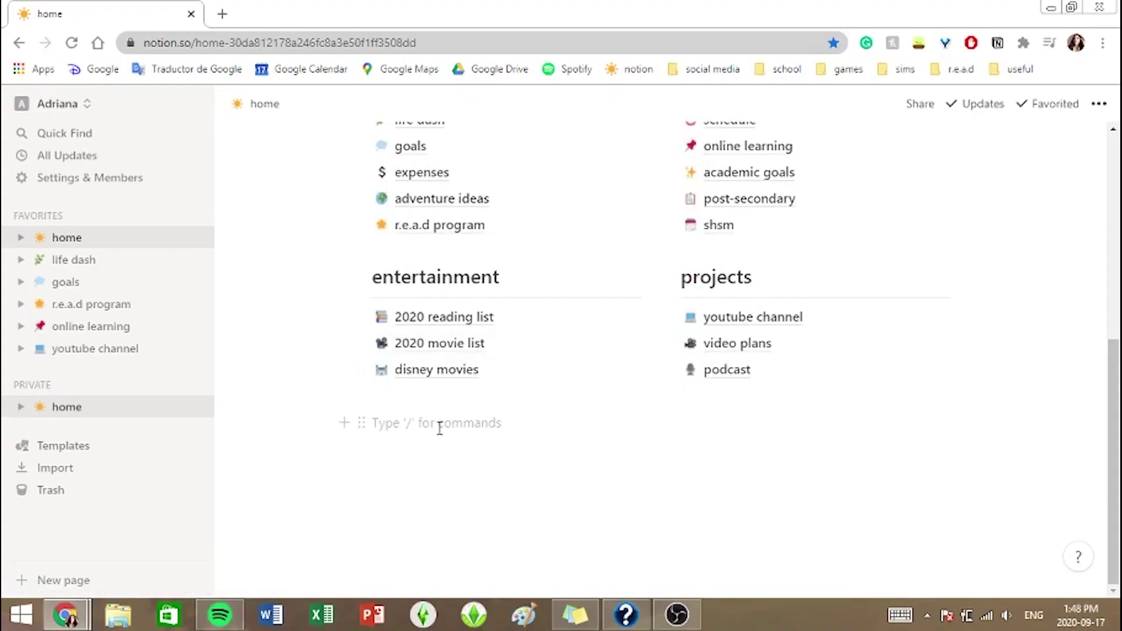
scroll(444, 444, up, 6)
scroll(438, 441, down, 2)
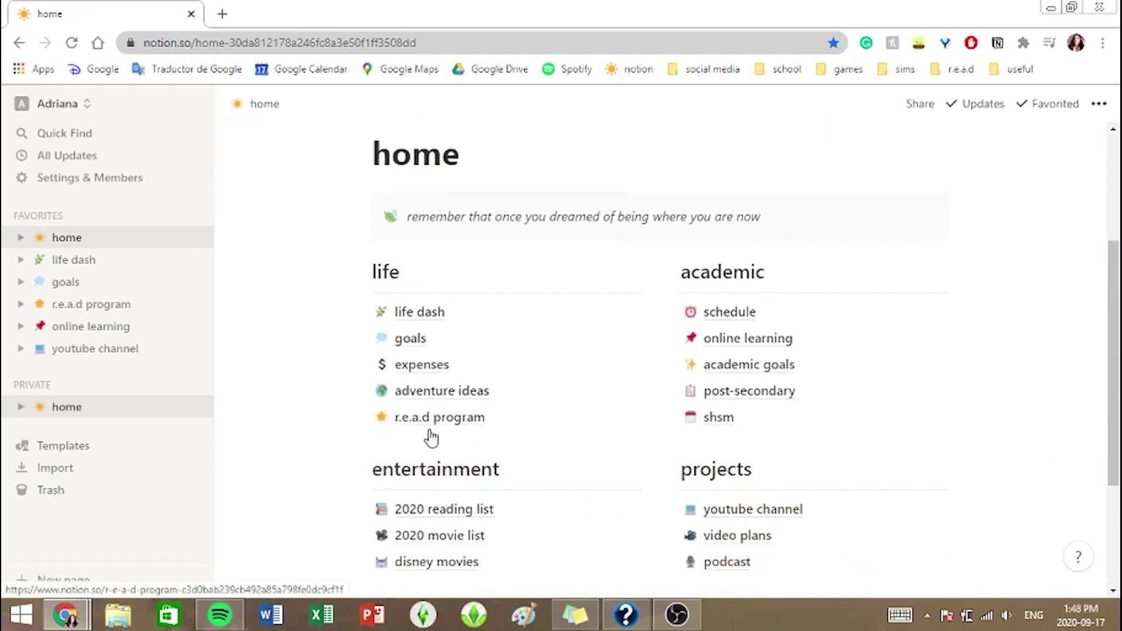
scroll(431, 438, down, 3)
scroll(942, 243, up, 6)
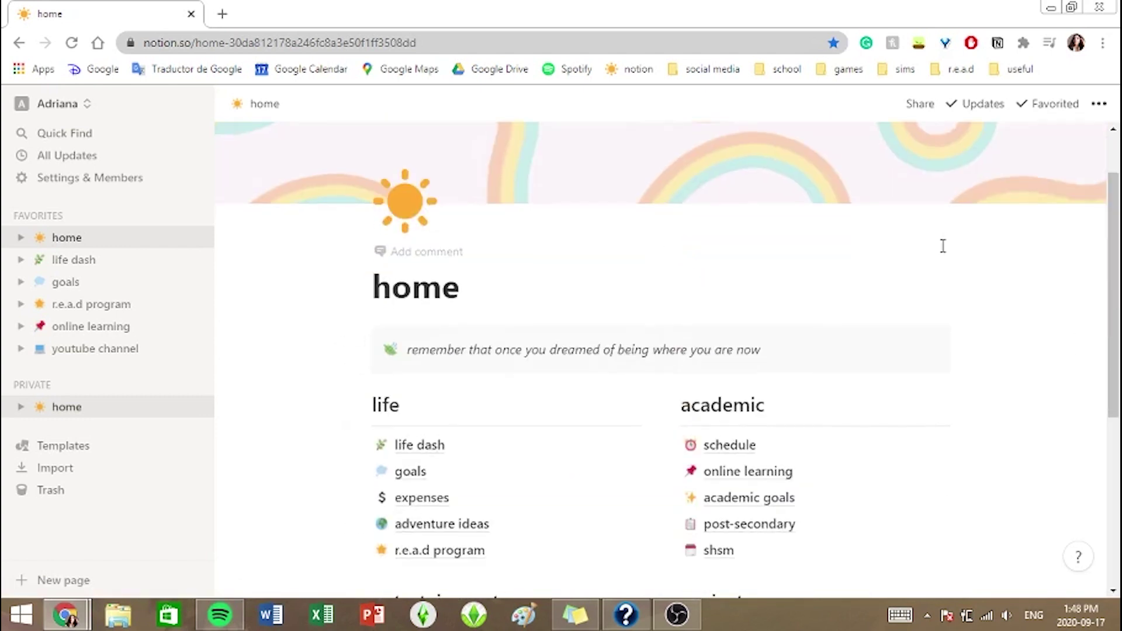
scroll(942, 246, down, 1)
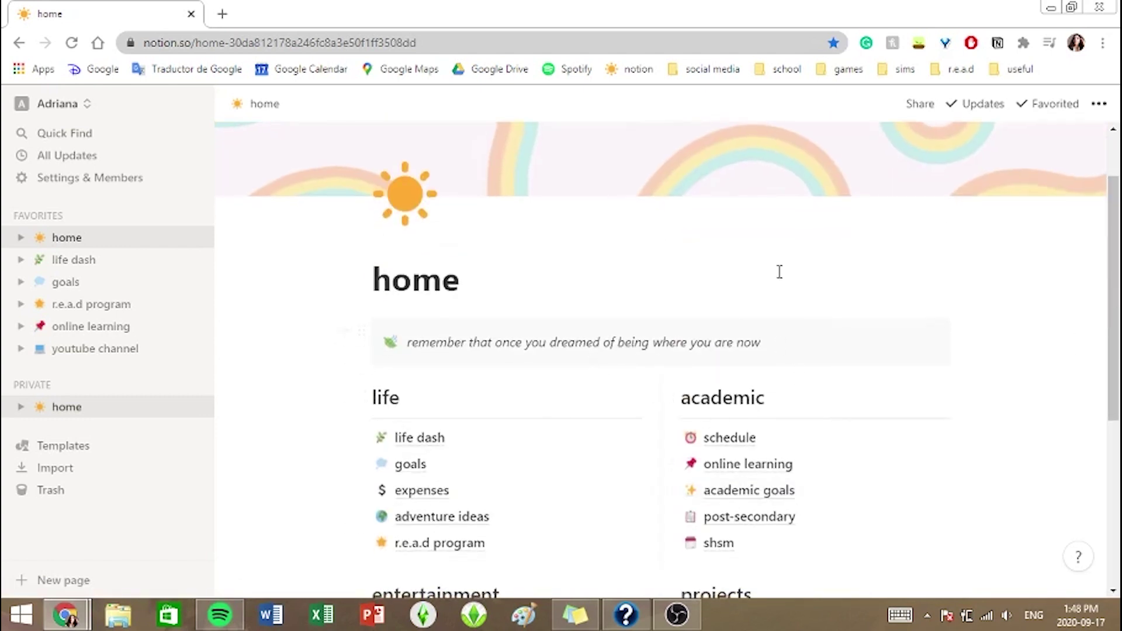
Try moving the academic heading to its own full-width row above the entertainment section, and undo the move.
scroll(780, 272, down, 3)
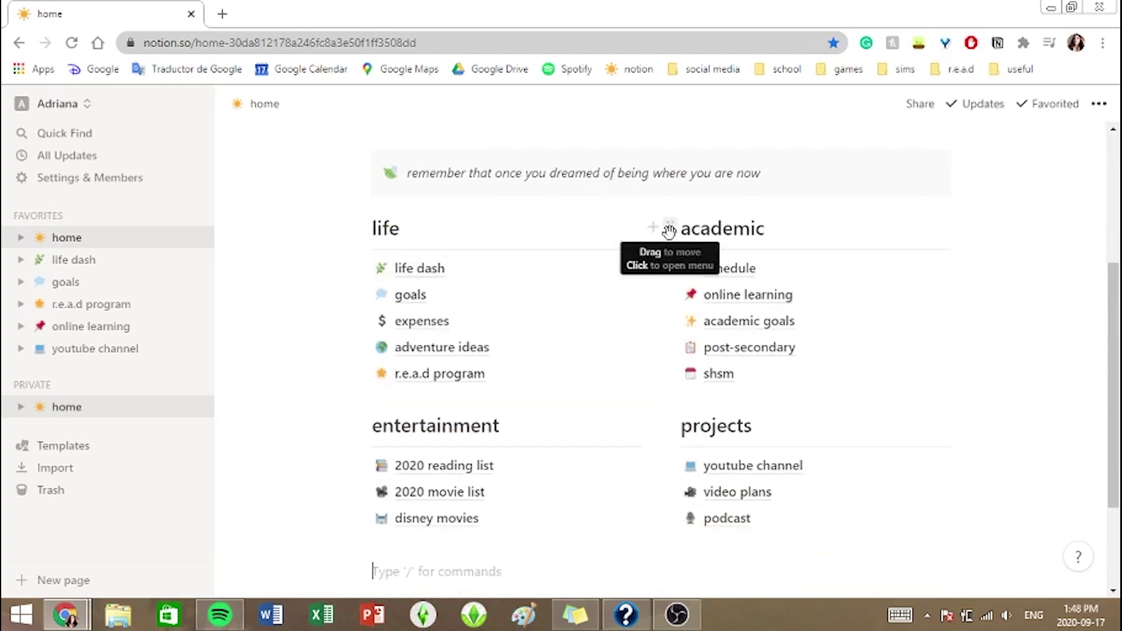
drag(669, 231, 521, 430)
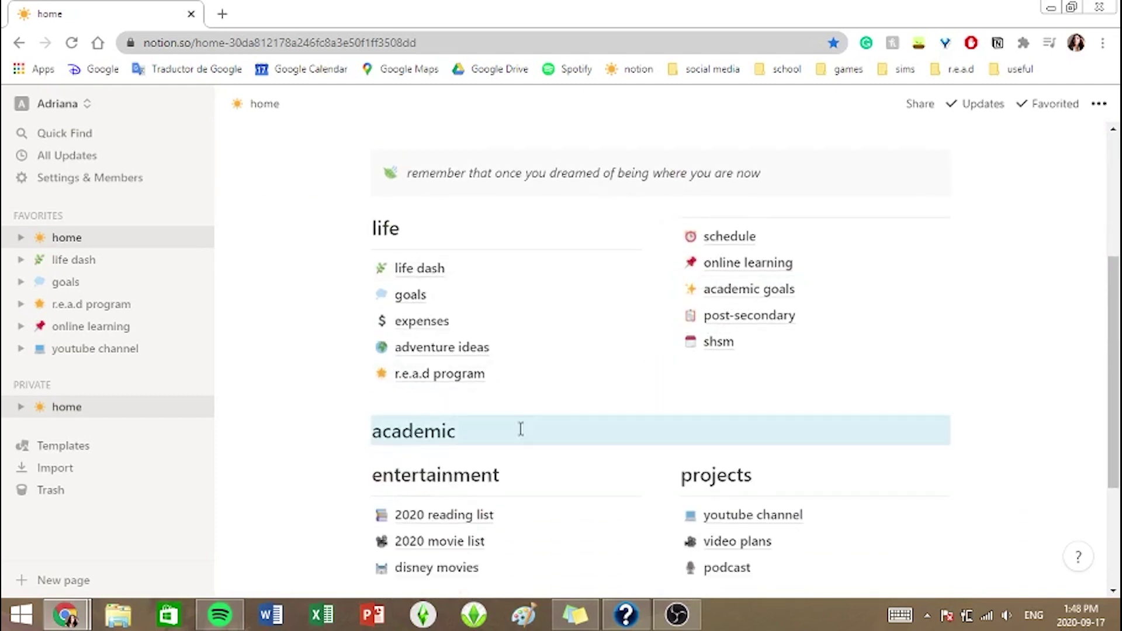
key(ctrl+z)
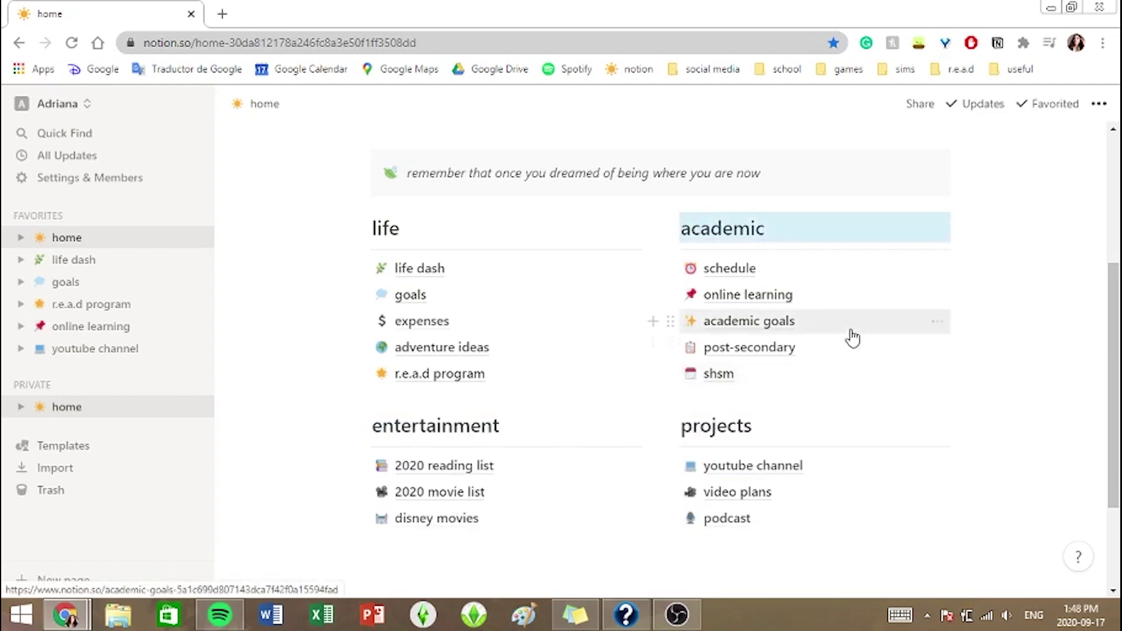
Try to move the whole academic section, heading and page links together, to below the life section.
drag(1013, 375, 842, 218)
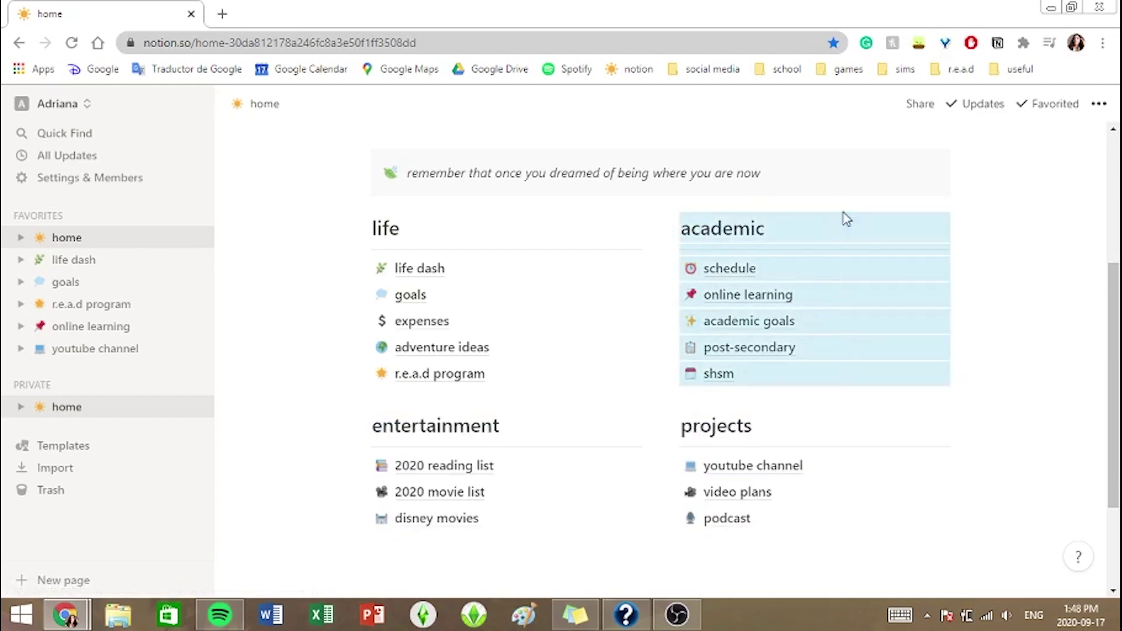
click(688, 234)
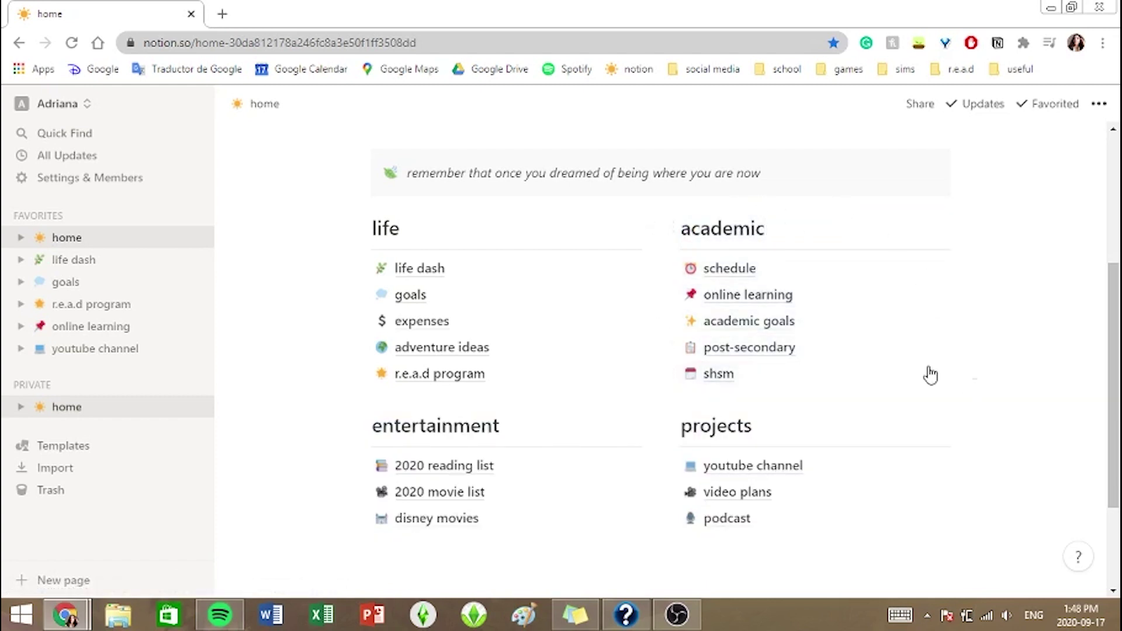
drag(977, 378, 789, 211)
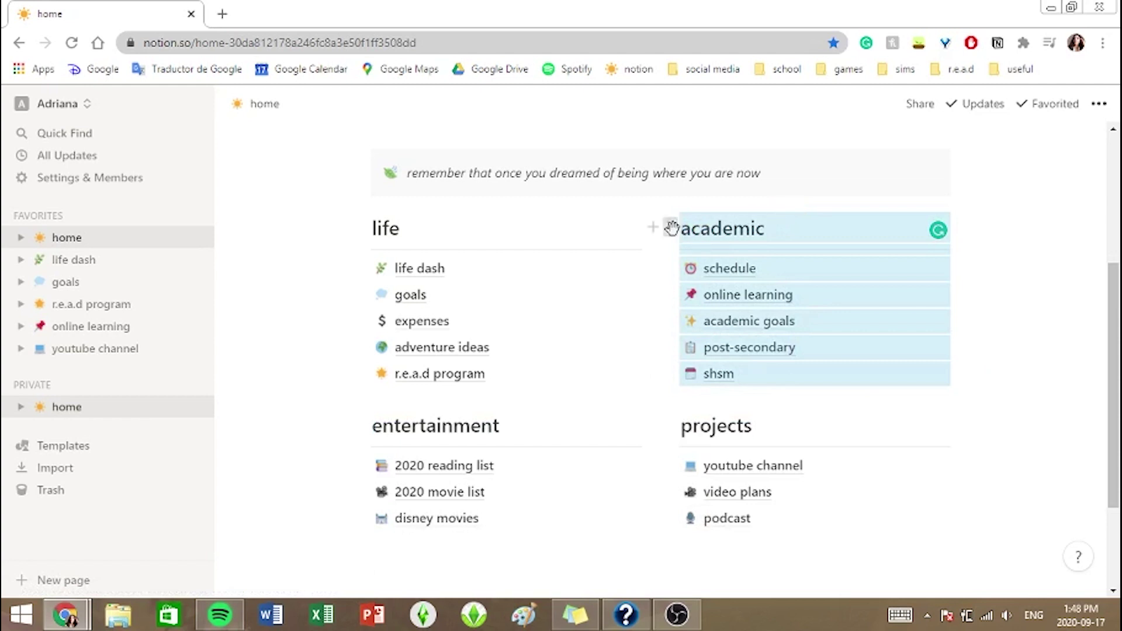
drag(671, 227, 496, 395)
scroll(628, 426, down, 5)
scroll(629, 429, up, 4)
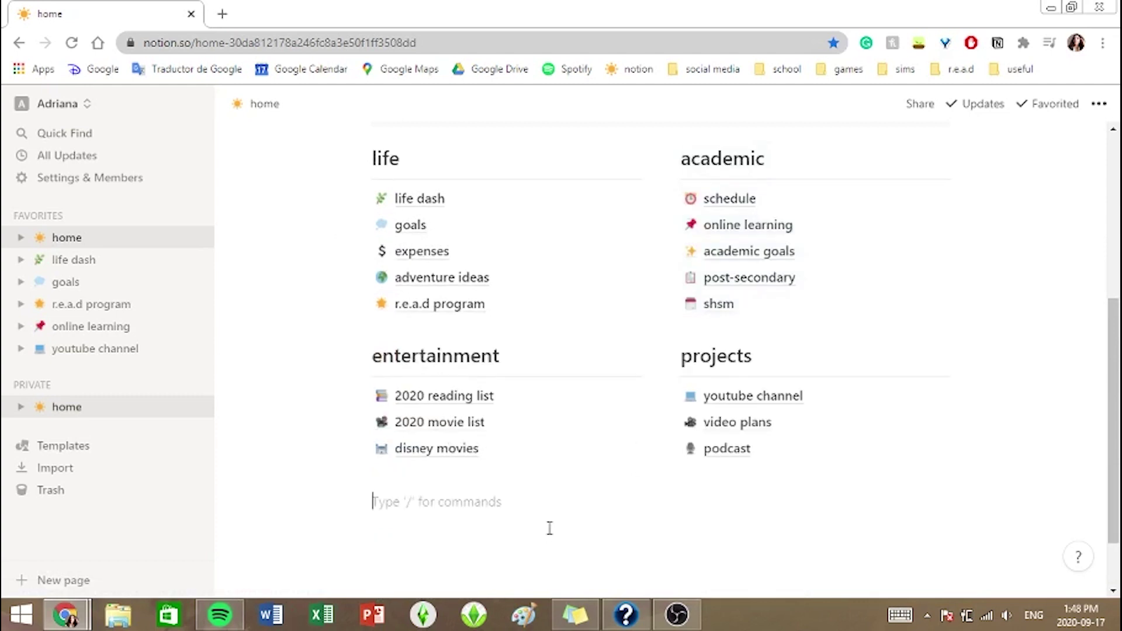
Look through the block types available for the empty line below the home page's sections, from basic blocks to databases, embeds and advanced blocks.
text(/)
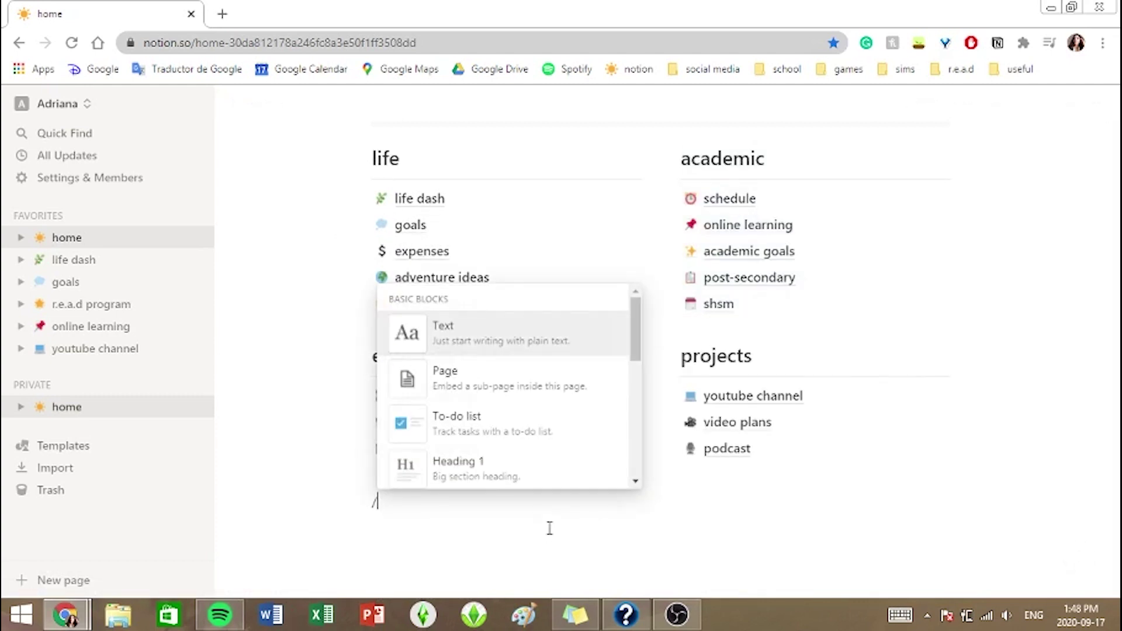
key(BackSpace)
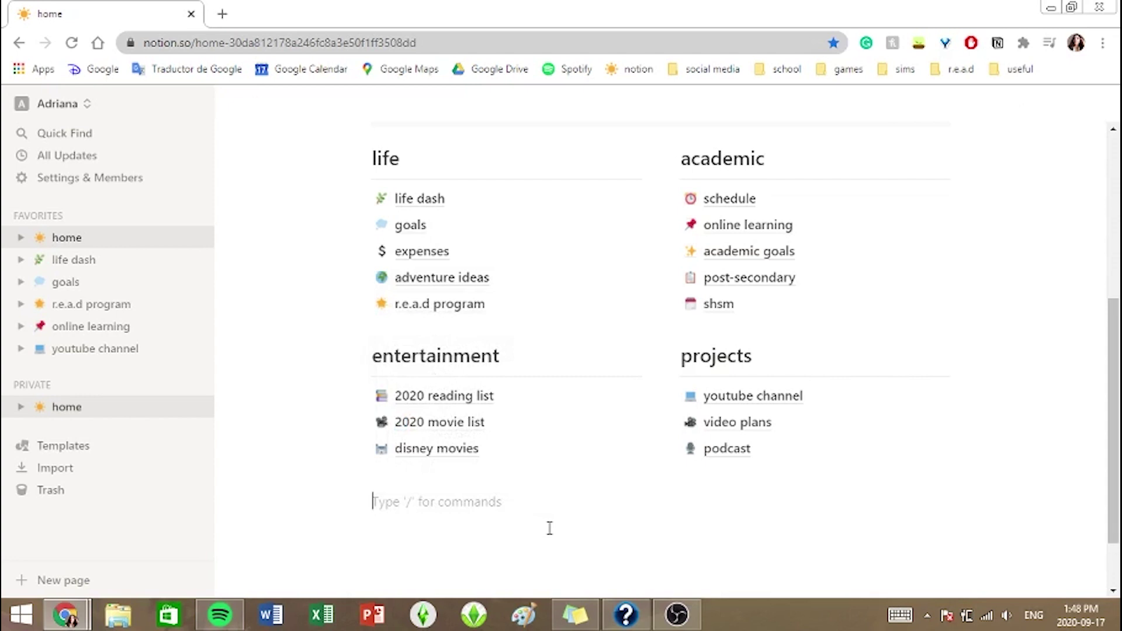
text(/)
key(Down)
key(Down)
key(Down)
key(Down)
key(Down)
key(Down)
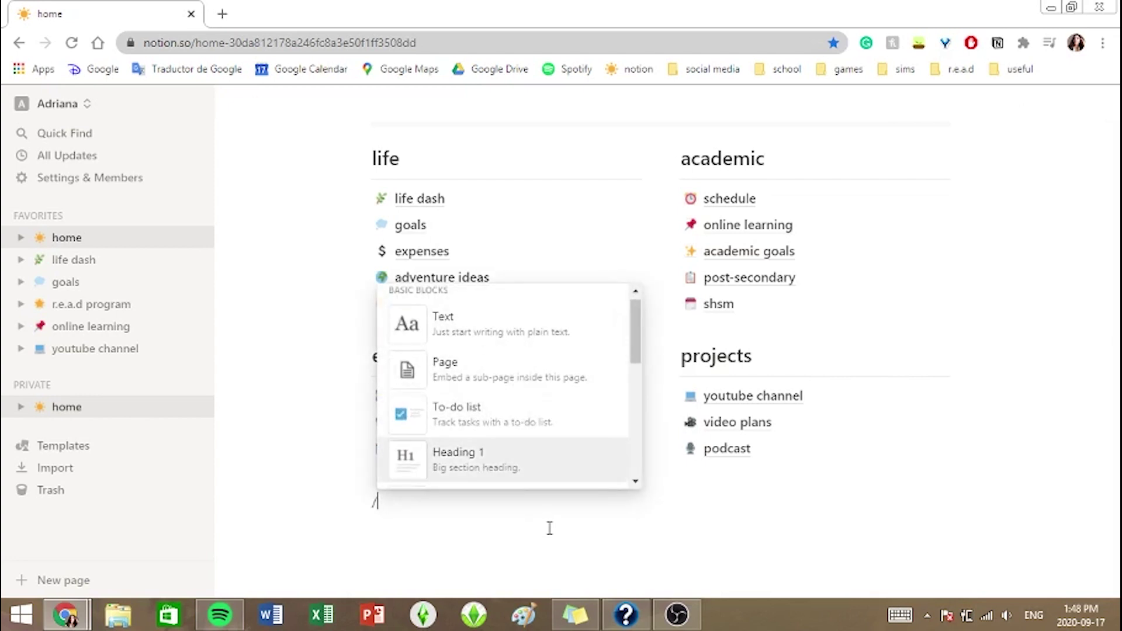
key(Down)
key(Down)
key(Down)
key(Down)
key(Down)
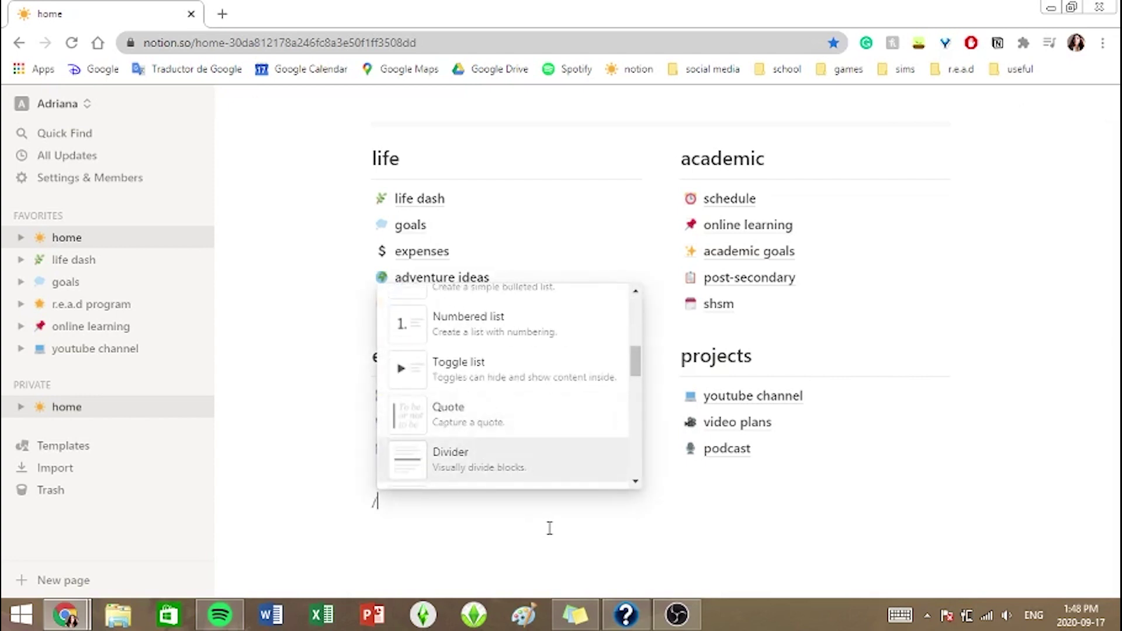
key(Down)
key(Down)
key(Up)
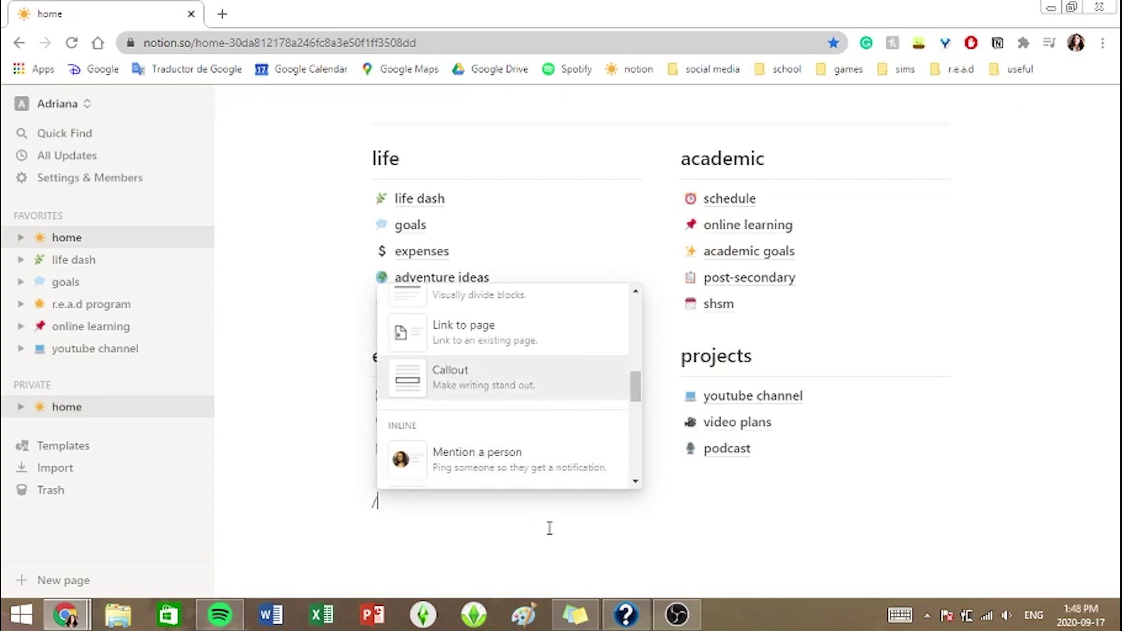
key(Down)
key(Down)
key(Down)
key(Down)
key(Down)
key(Down)
key(Down)
key(Down)
key(Down)
key(Down)
key(Down)
key(Up)
key(Up)
key(Up)
key(Up)
key(Up)
key(Down)
key(Up)
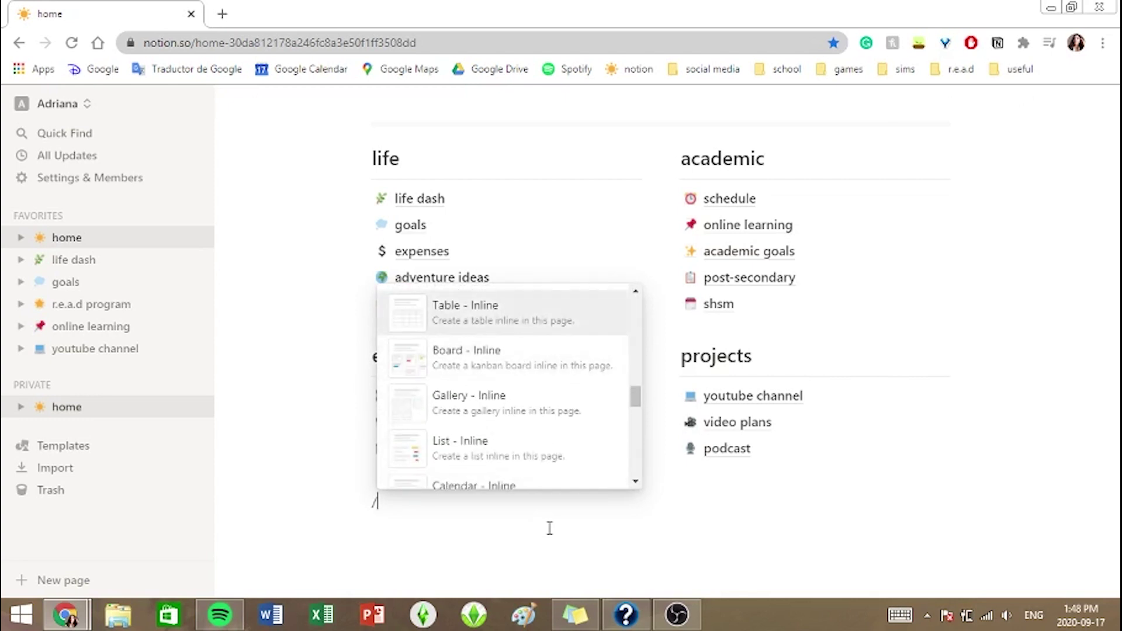
scroll(497, 463, down, 4)
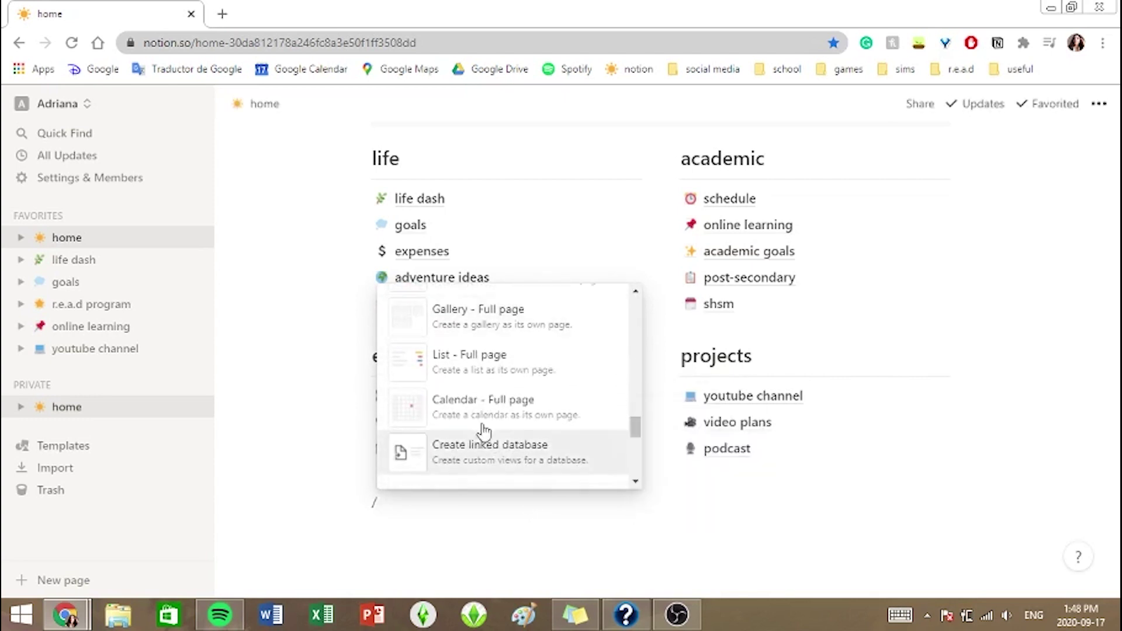
scroll(514, 421, down, 7)
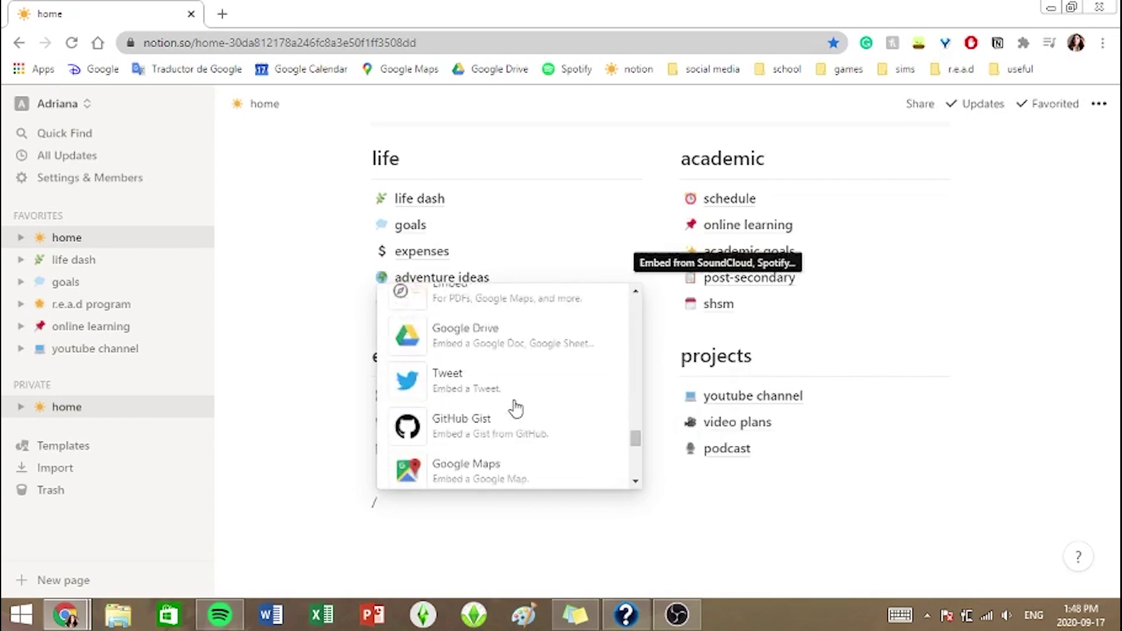
scroll(516, 408, down, 8)
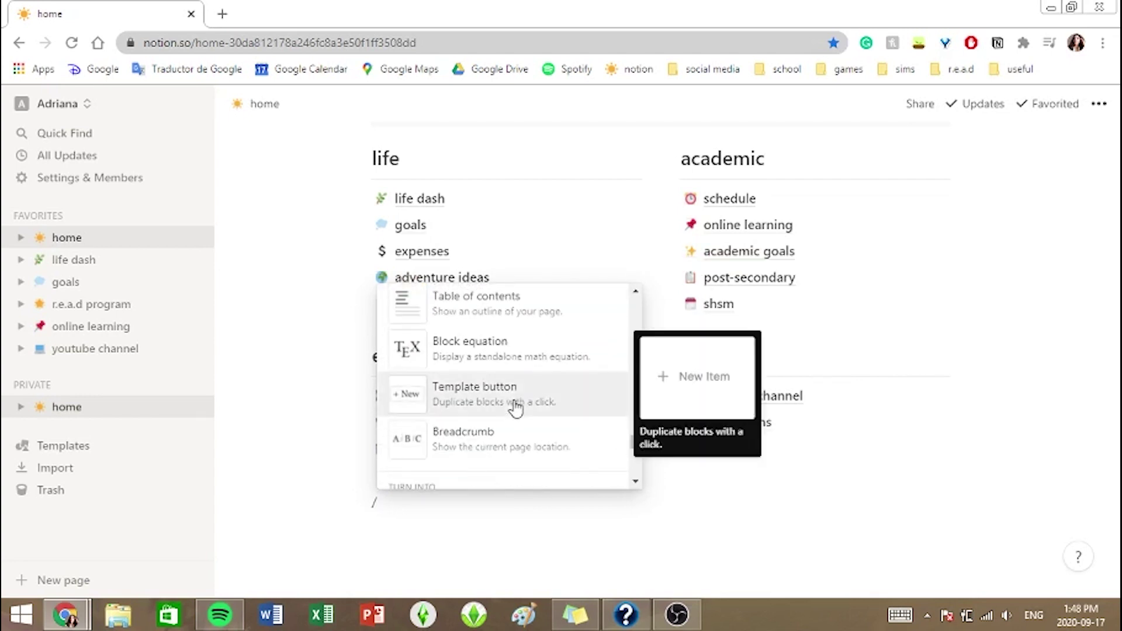
Insert a new subpage on the empty line below the home page's sections and open it.
scroll(514, 406, up, 15)
click(448, 402)
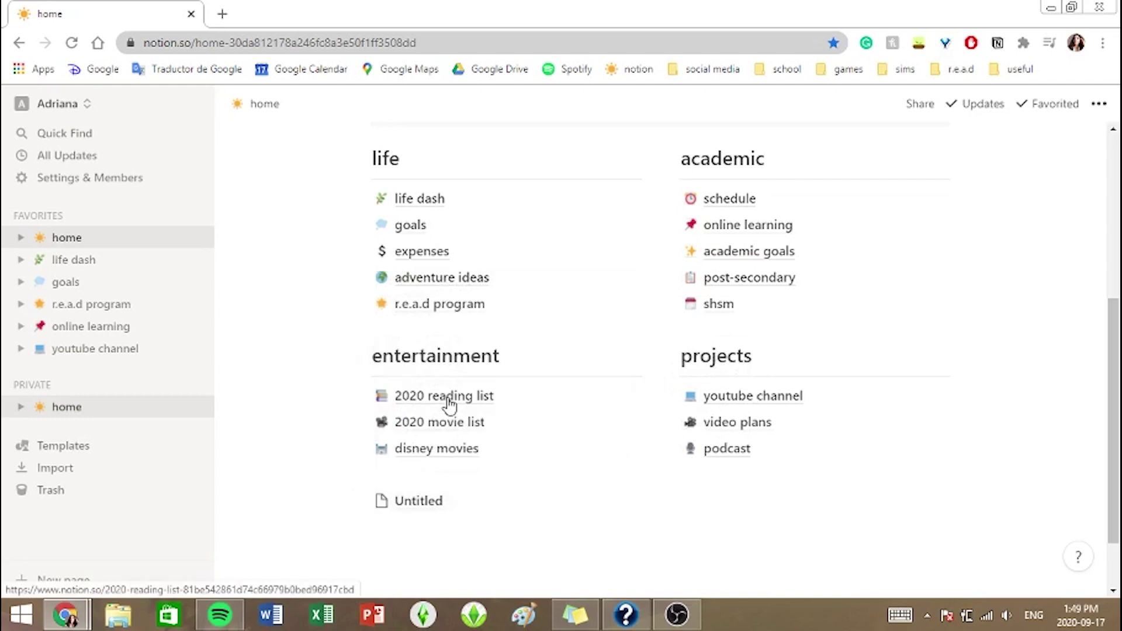
click(427, 501)
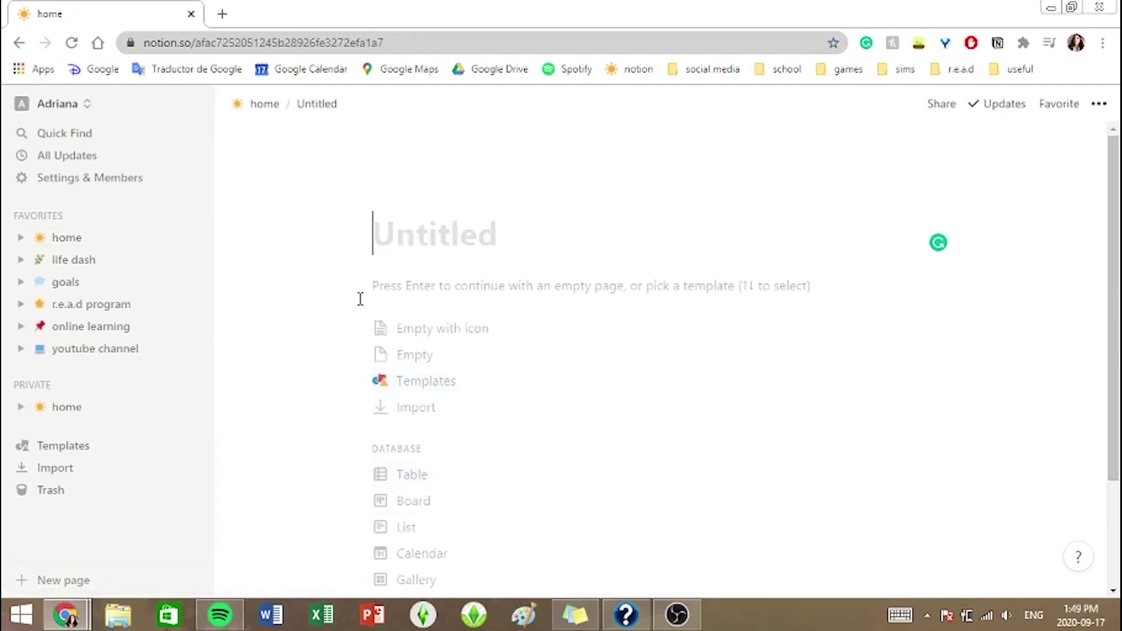
Browse the template categories and apply the Personal Home template from the Personal category to the new page.
click(420, 385)
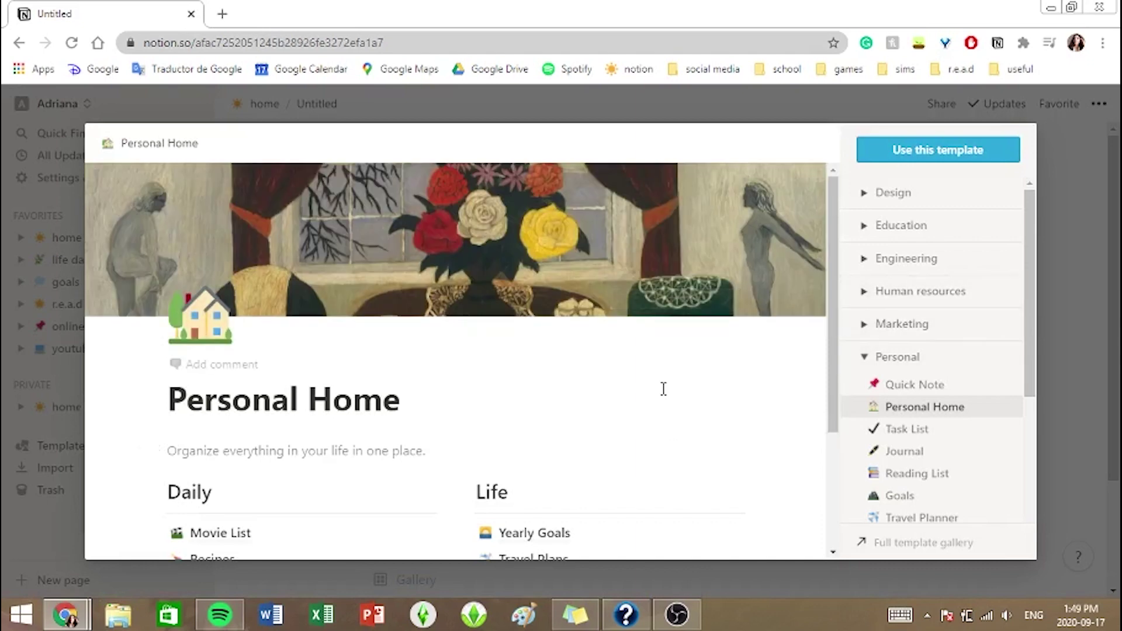
click(1074, 236)
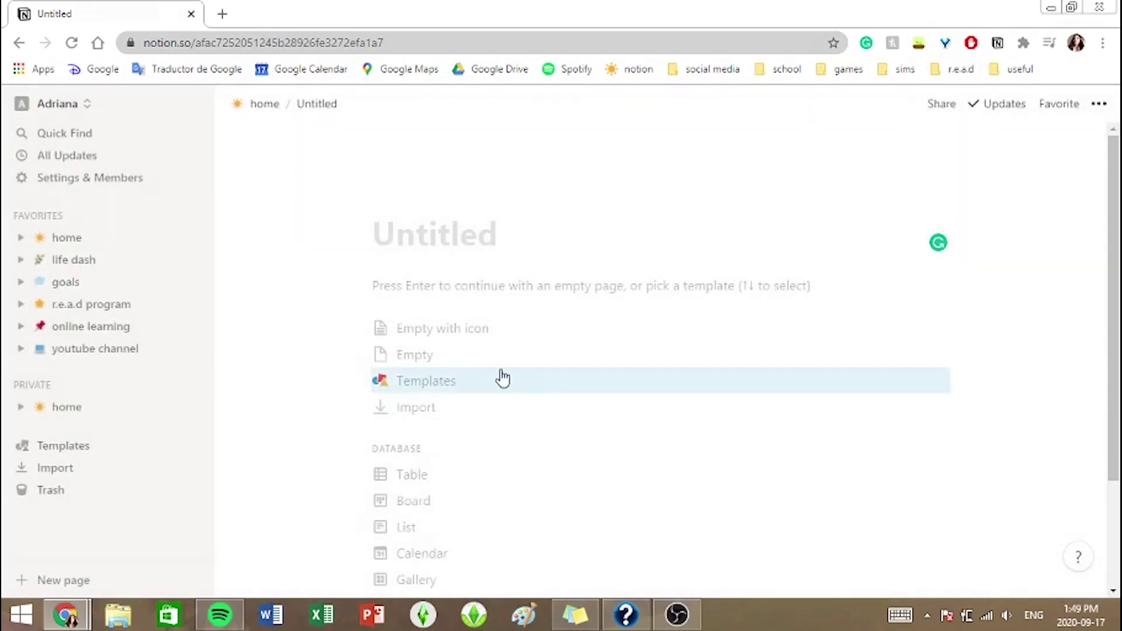
click(437, 380)
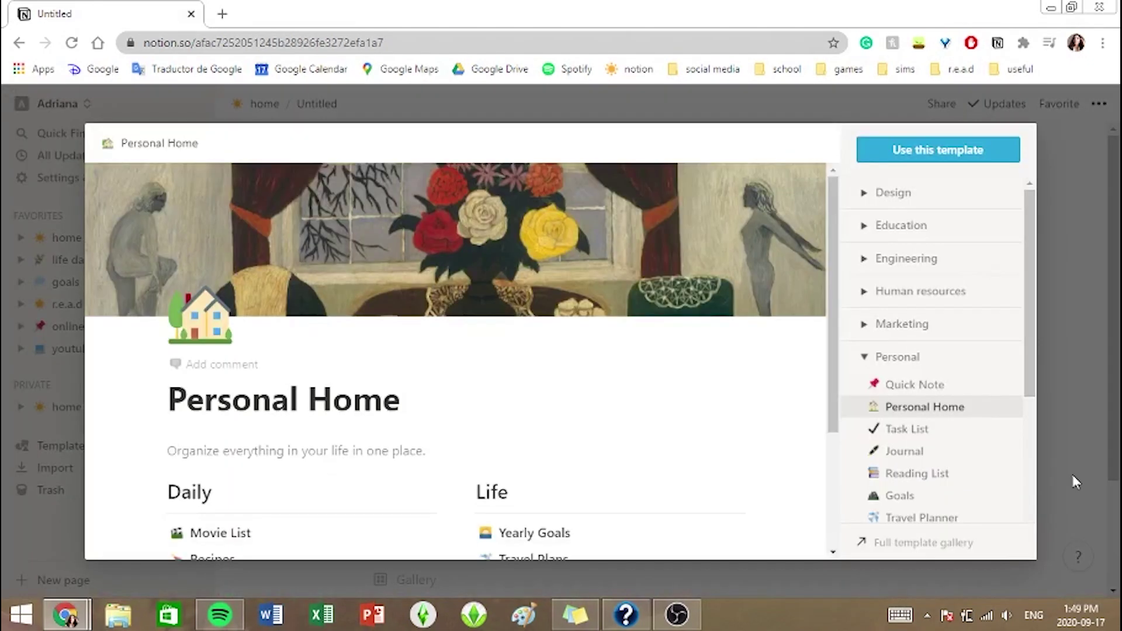
click(934, 367)
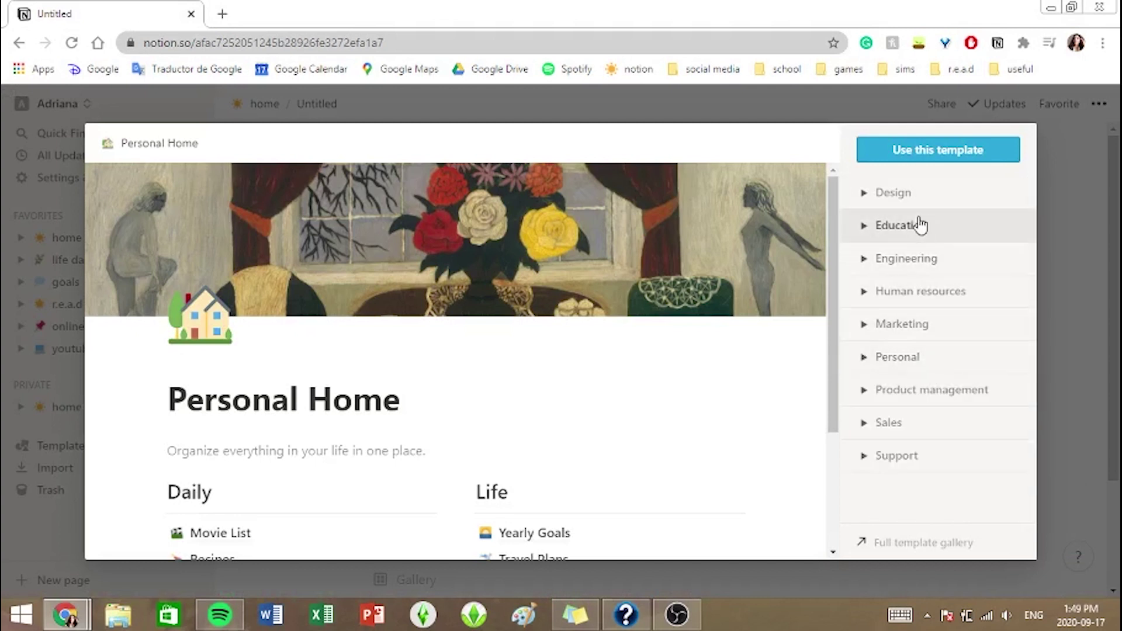
click(897, 361)
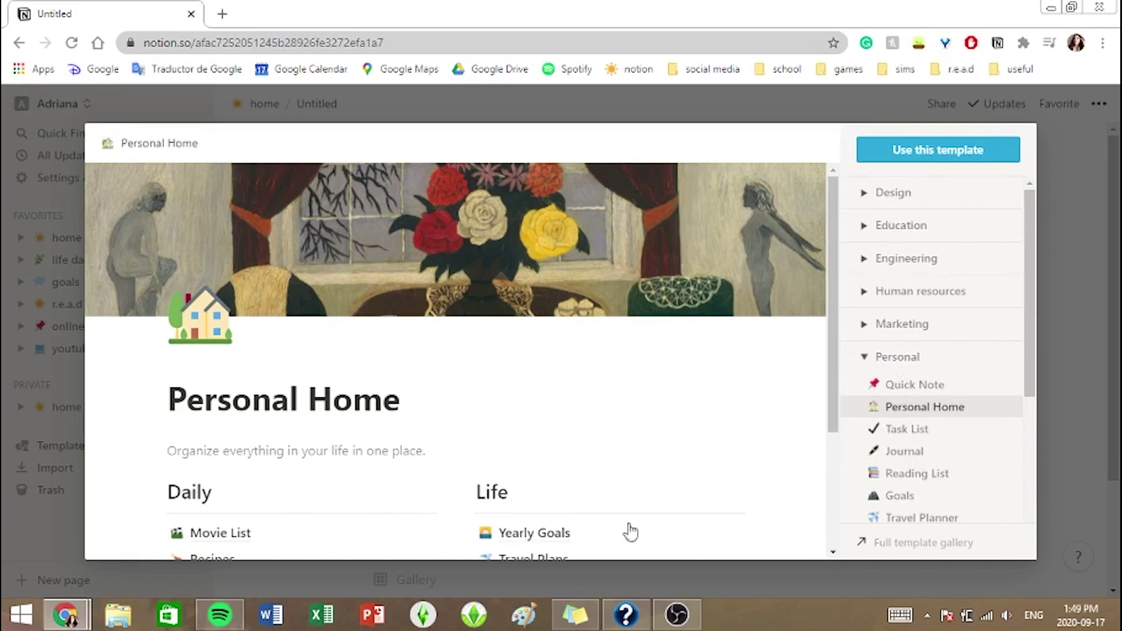
scroll(608, 502, down, 3)
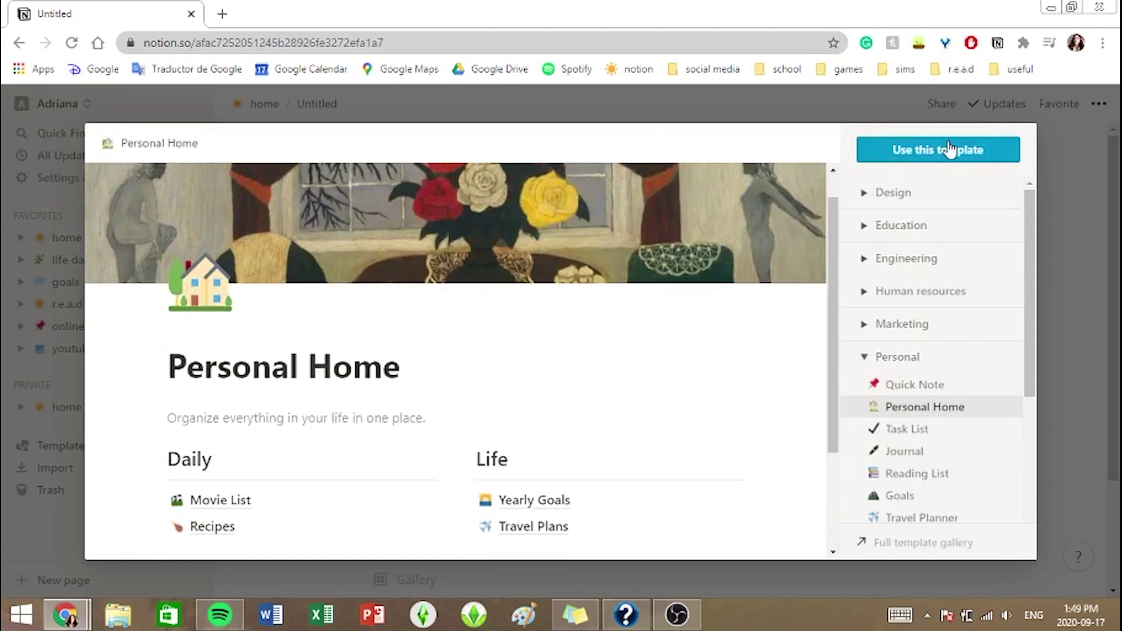
click(877, 150)
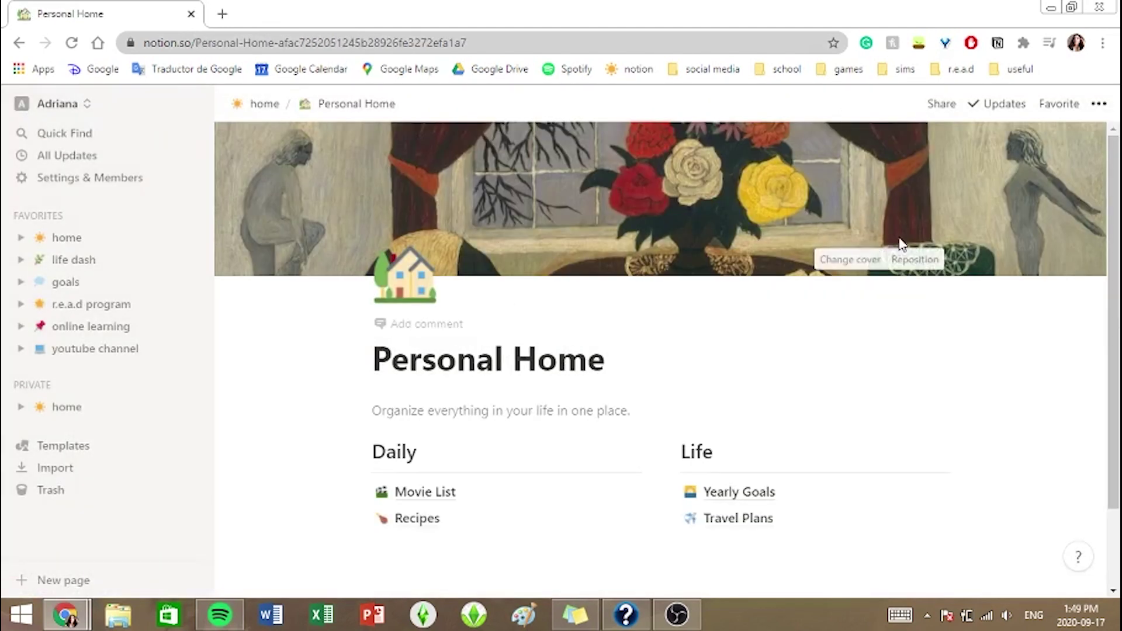
Replace the page cover with the great wave picture from The Met Museum – Japanese Prints, after trying the red mountain print.
click(852, 260)
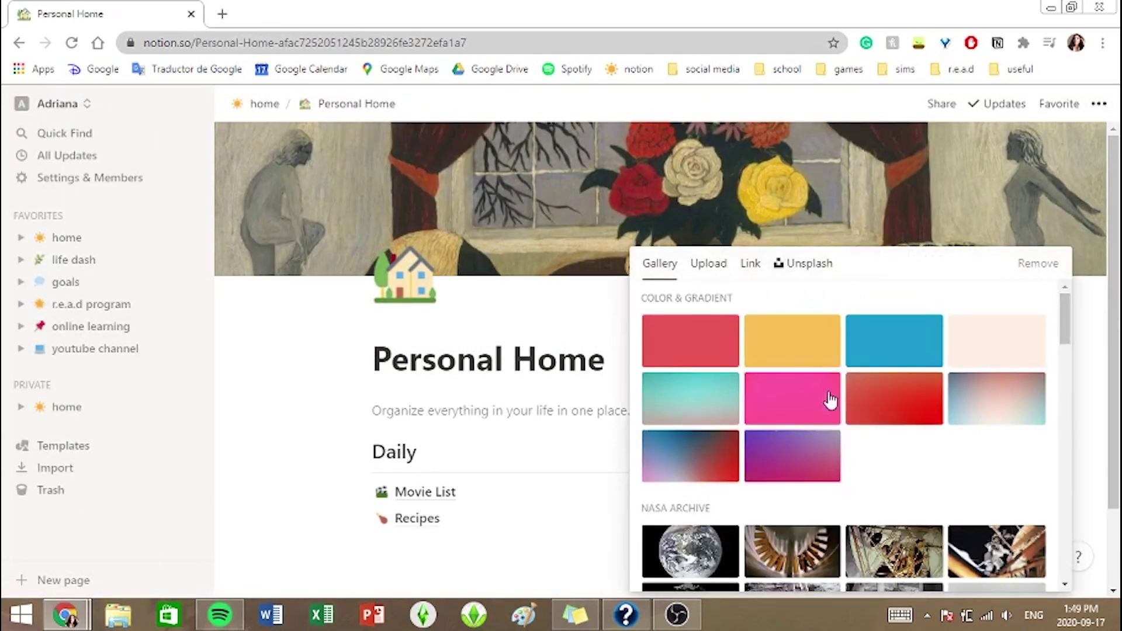
scroll(842, 506, down, 9)
scroll(841, 506, down, 5)
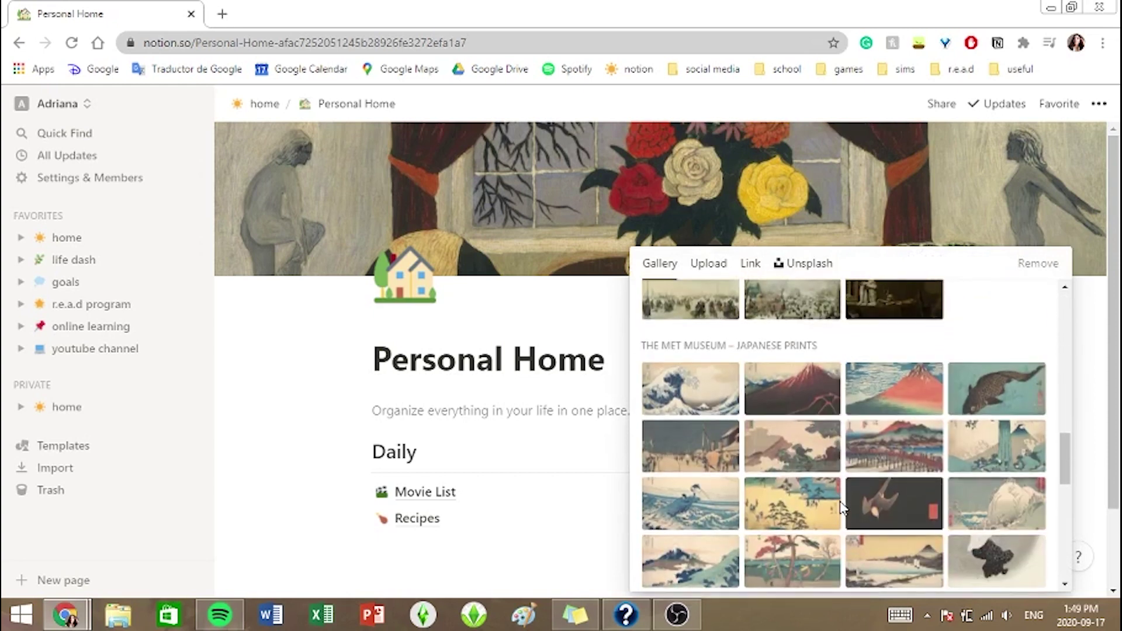
click(907, 393)
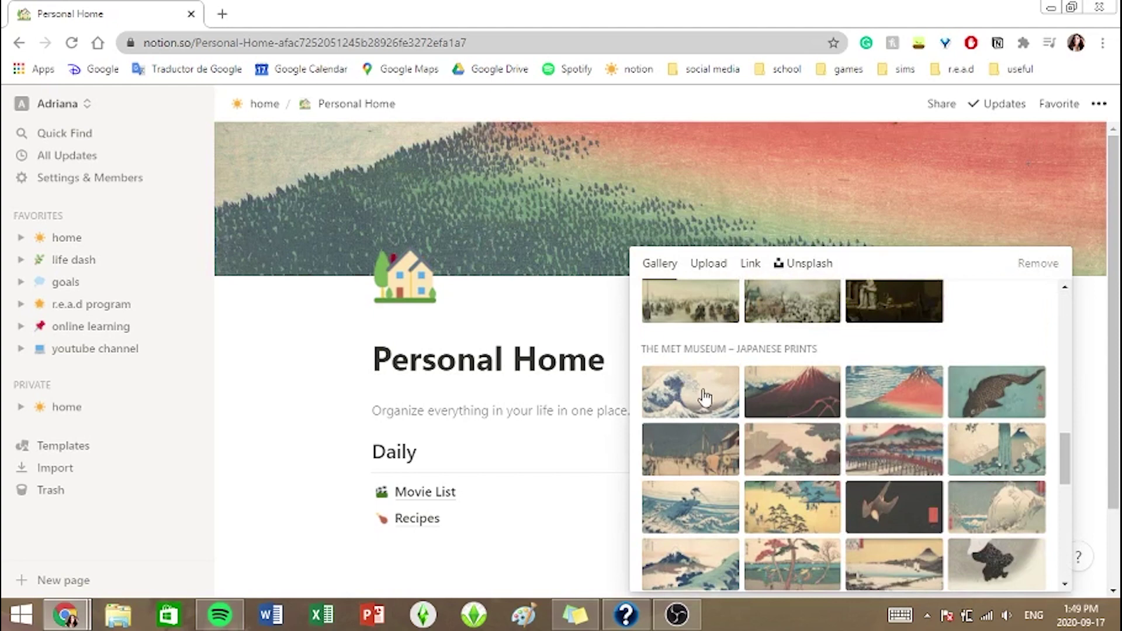
click(705, 398)
Reposition the cover to show the great wave's crest, save the position, and change the page icon to the light bulb emoji.
click(913, 258)
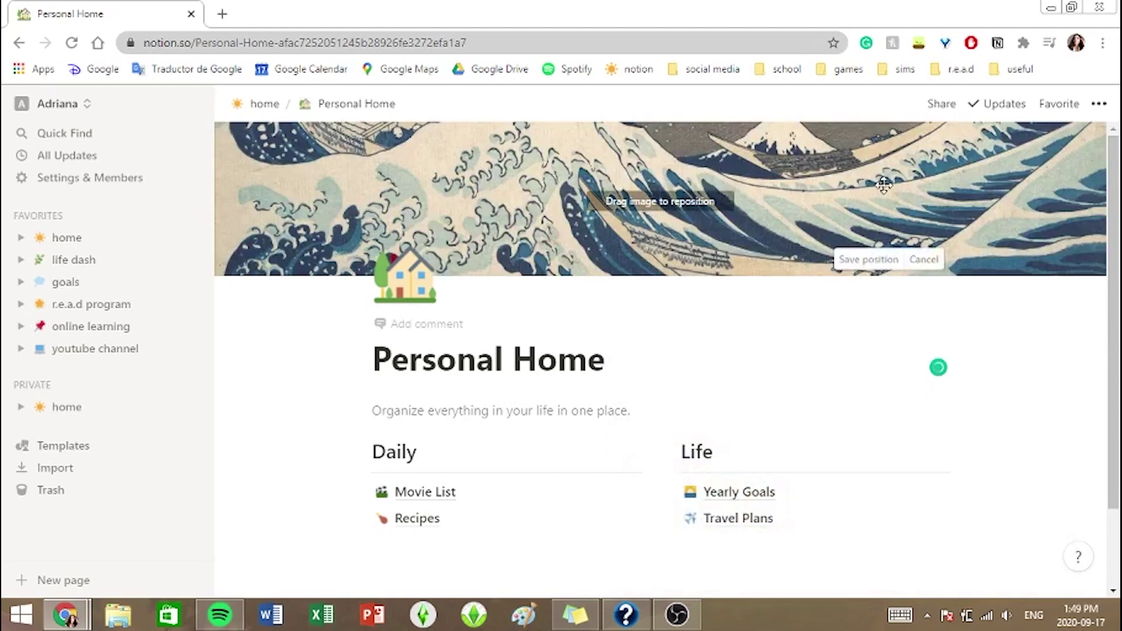
drag(883, 186, 979, 448)
scroll(980, 449, down, 2)
scroll(980, 448, up, 2)
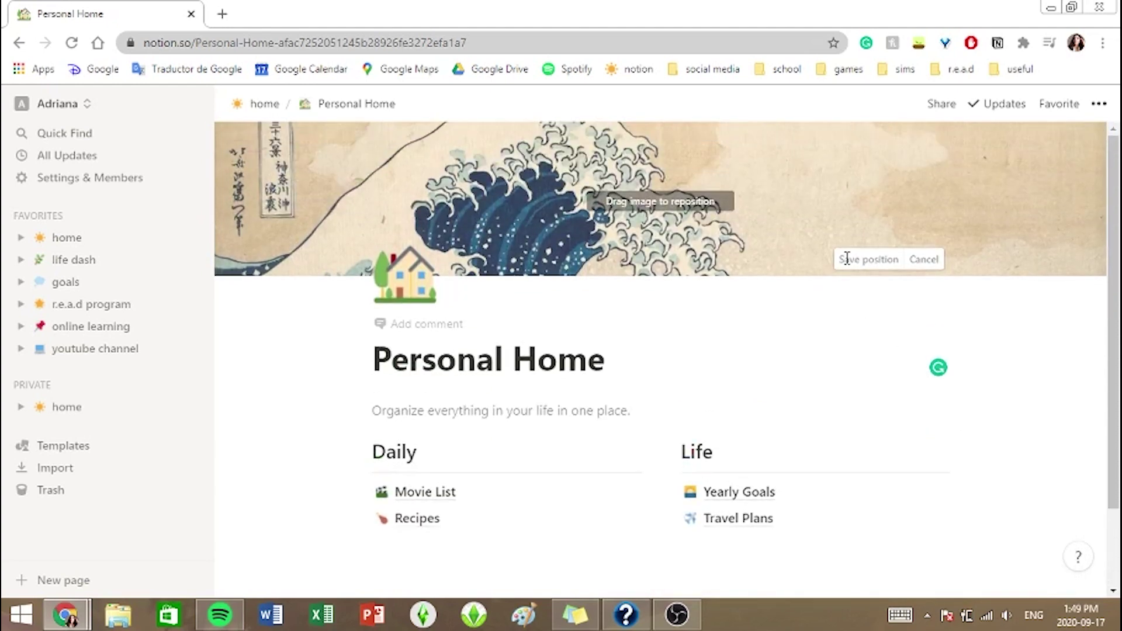
click(406, 279)
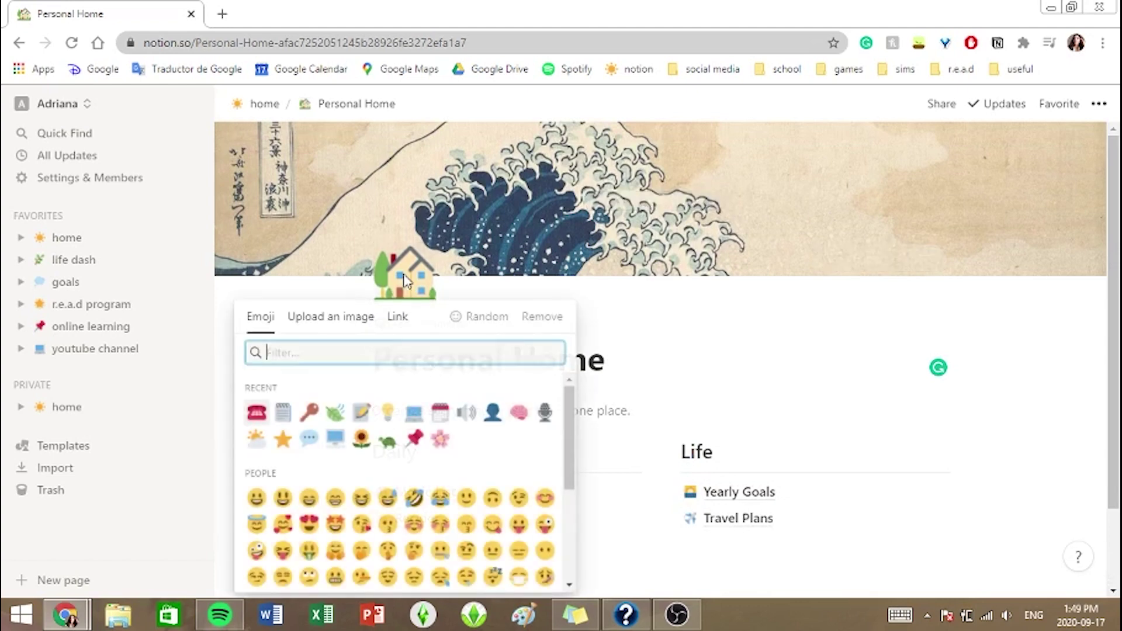
click(387, 411)
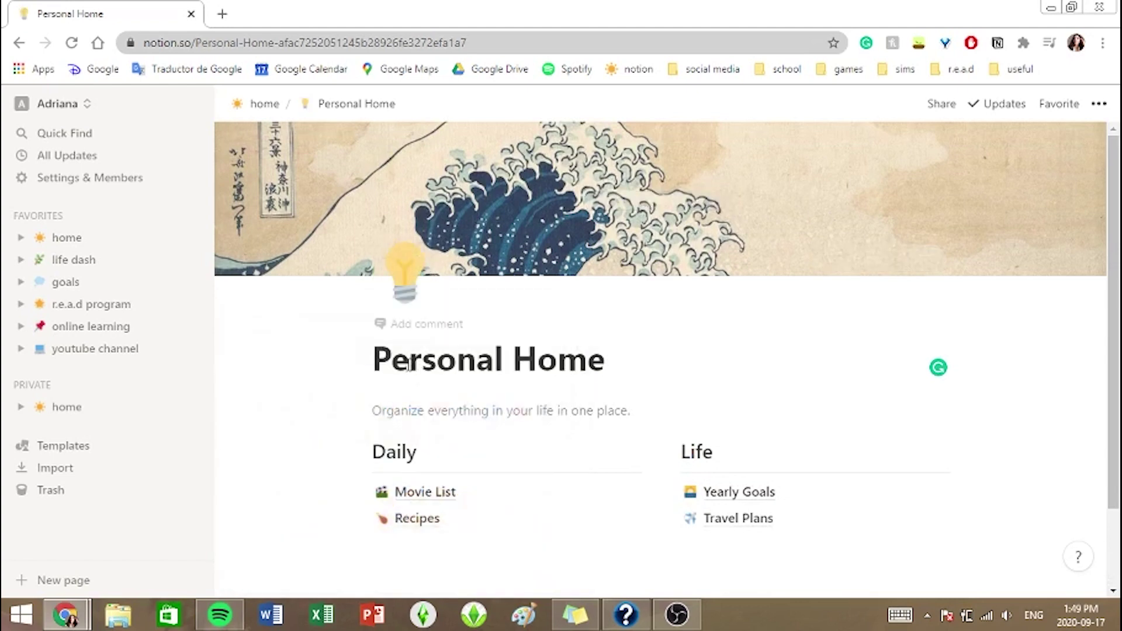
Add a new subpage below Recipes in the Daily section of Personal Home.
scroll(544, 459, down, 1)
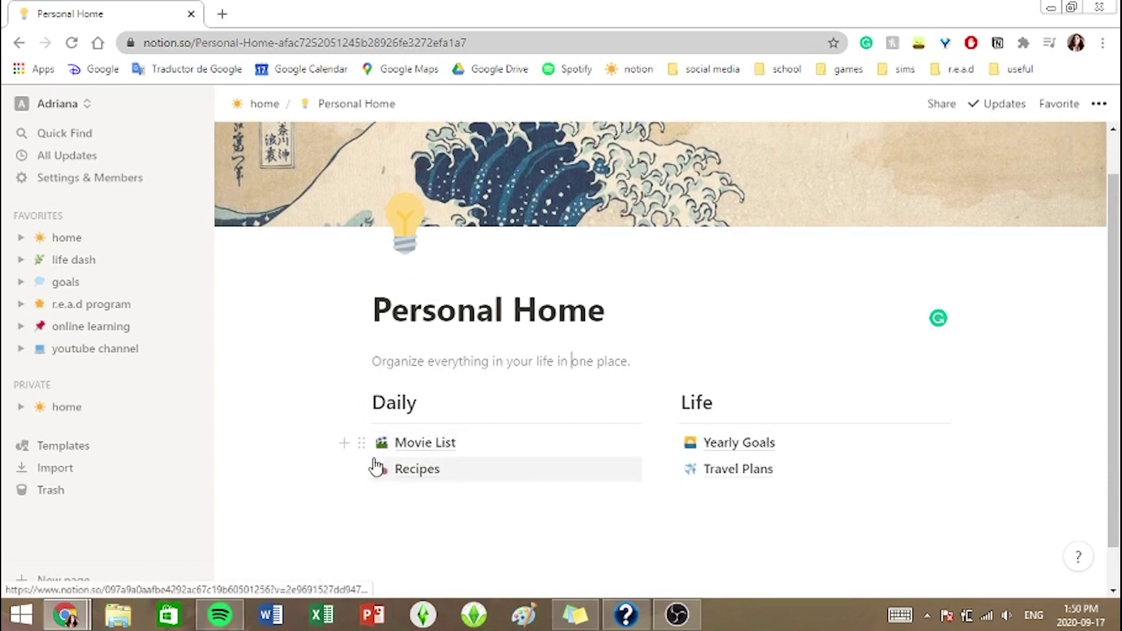
click(374, 491)
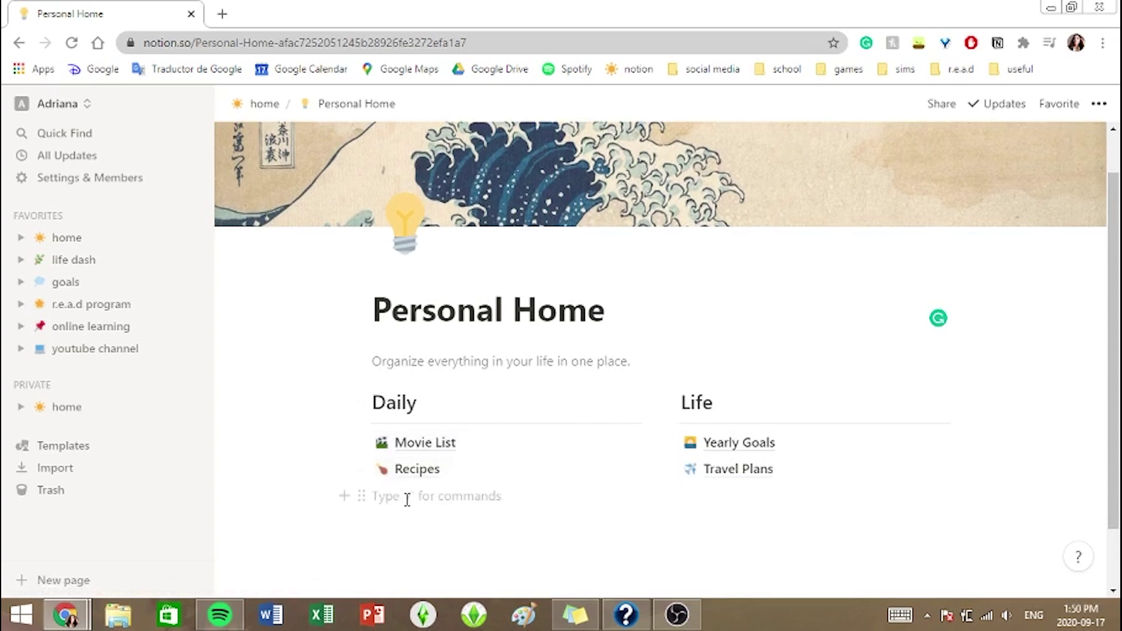
text(/)
key(Down)
key(Return)
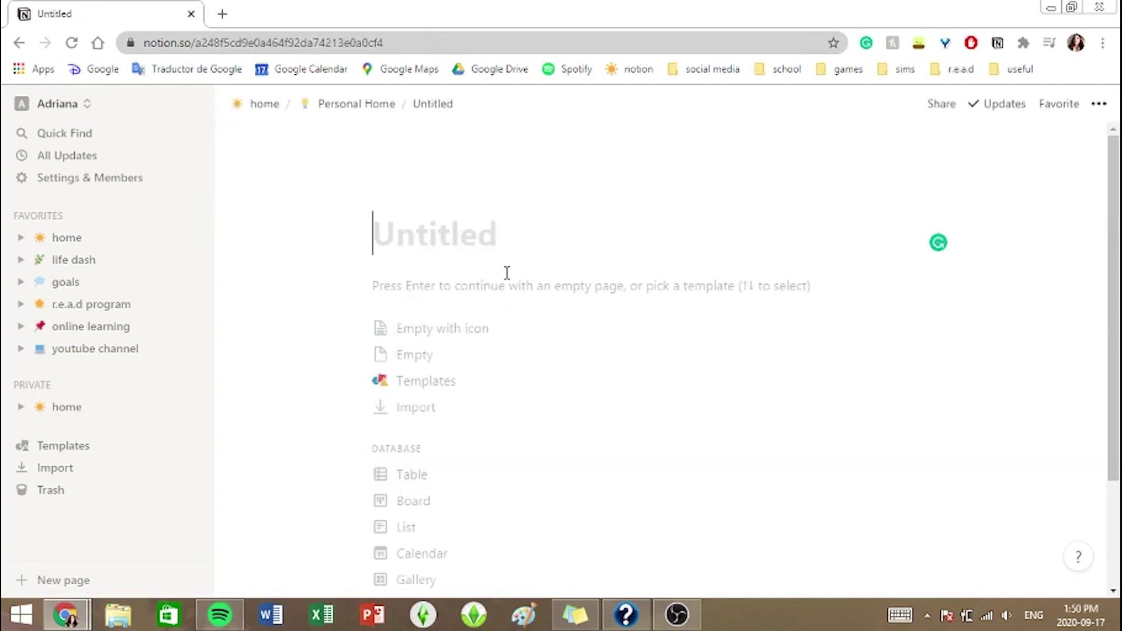
Set up the new subpage as an empty page with an icon and change the icon to the red pushpin emoji.
click(438, 329)
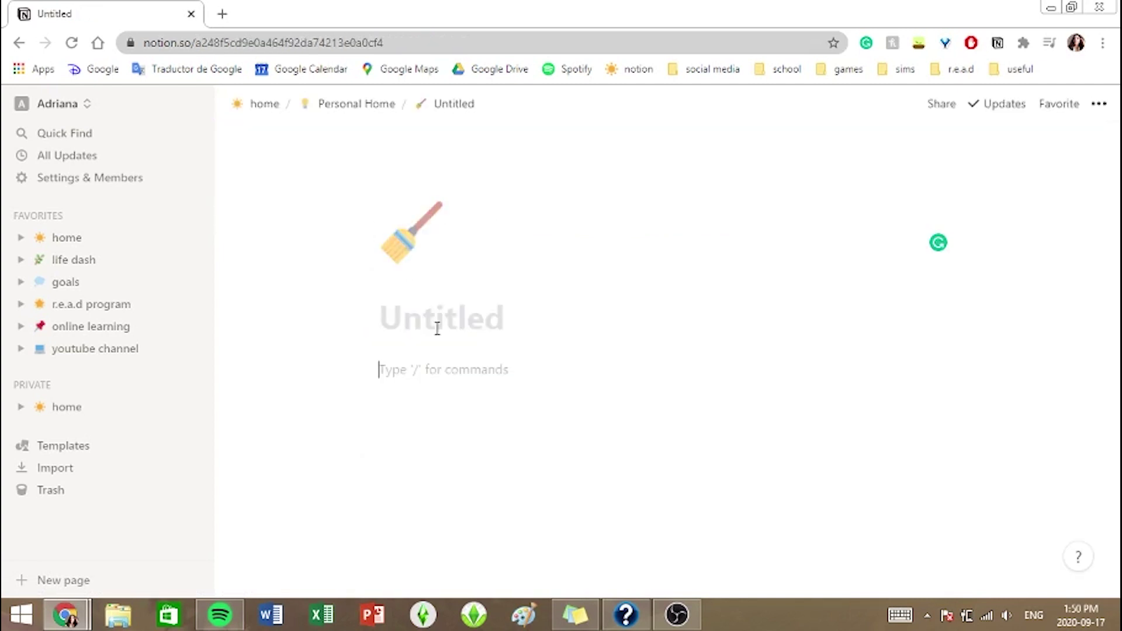
click(436, 220)
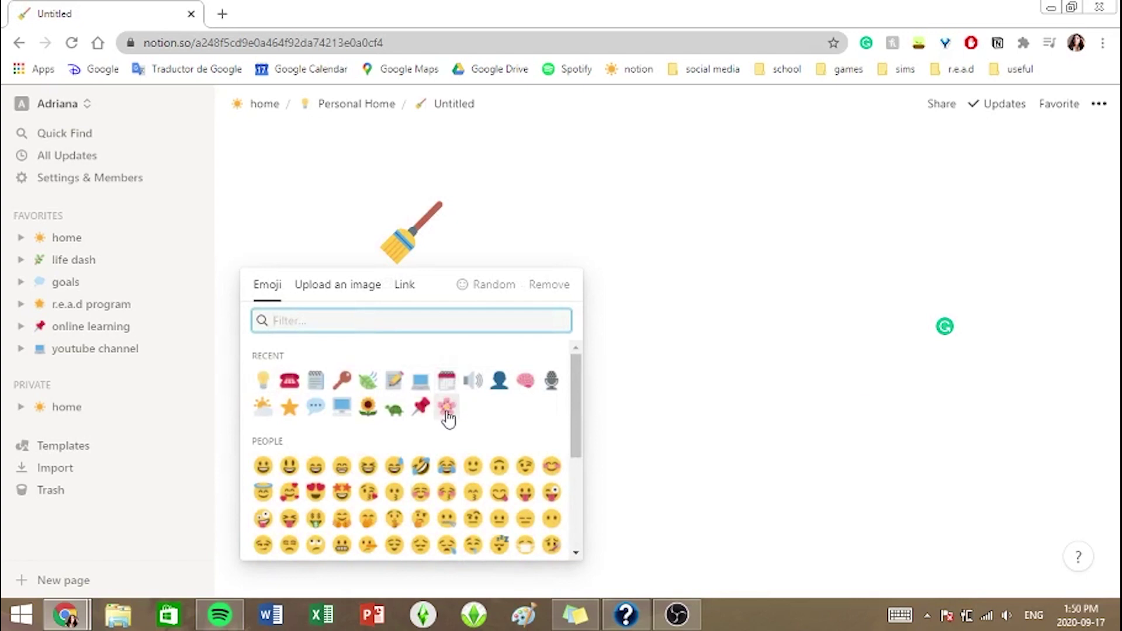
click(422, 407)
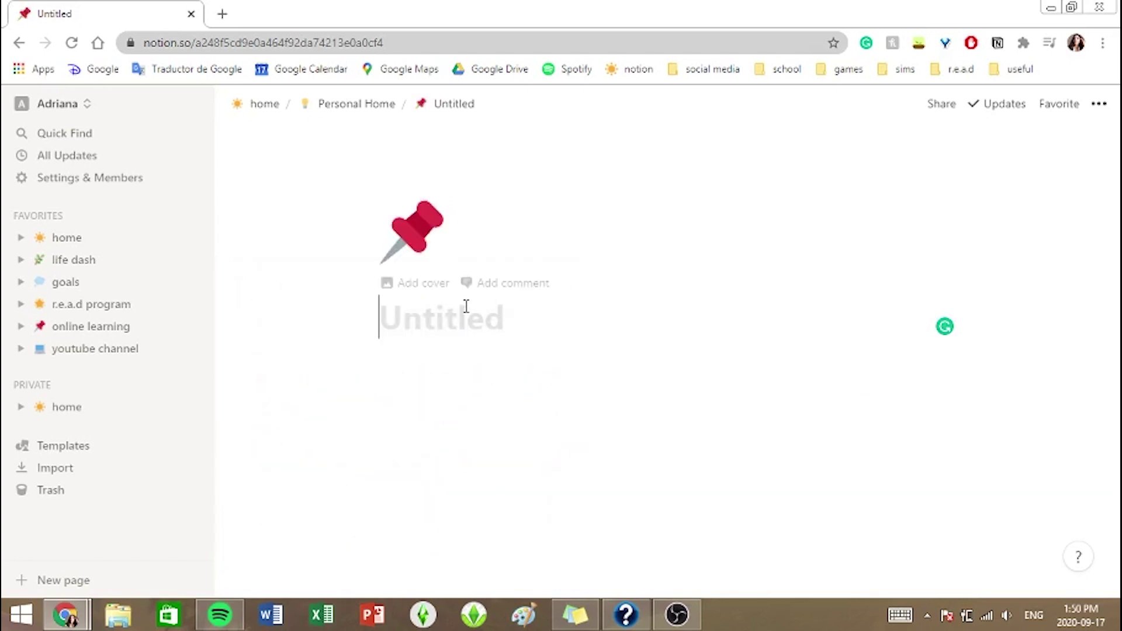
Title the subpage "to-do lists" and continue into the page body.
click(466, 306)
text(life a)
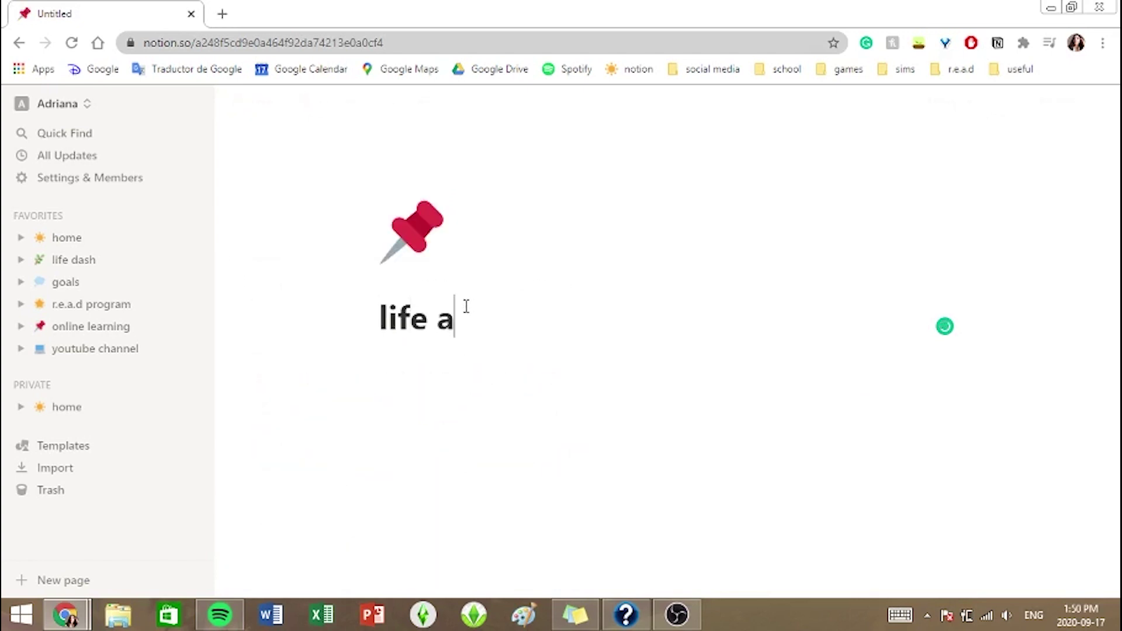
key(BackSpace)
key(BackSpace)
key(BackSpace)
key(BackSpace)
key(BackSpace)
key(BackSpace)
text(to )
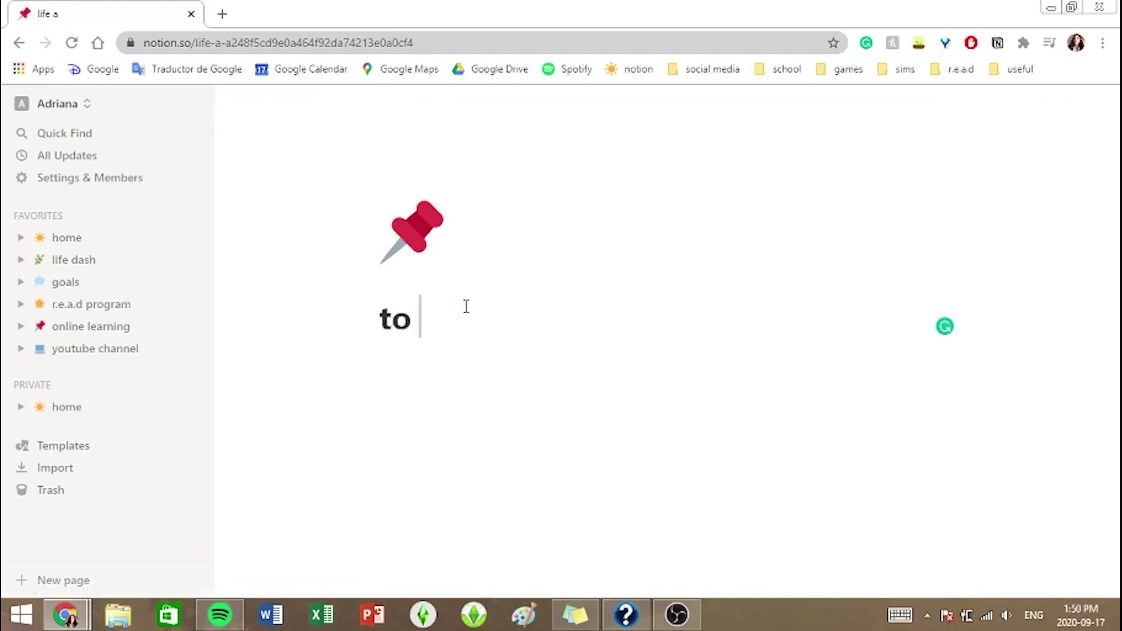
text(do list)
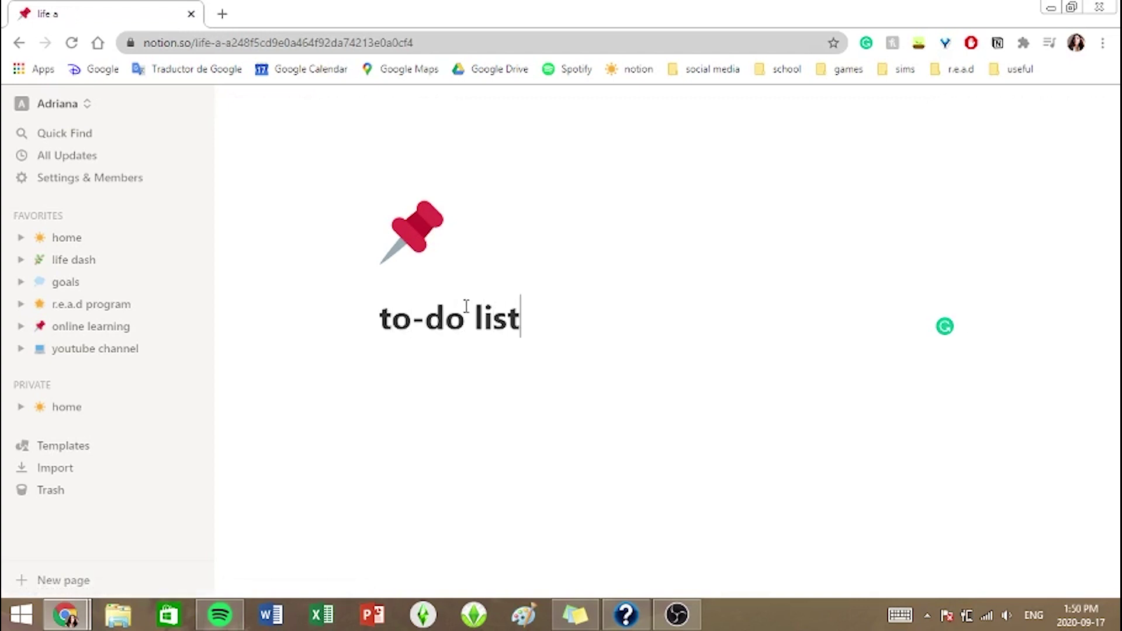
text(s)
key(Return)
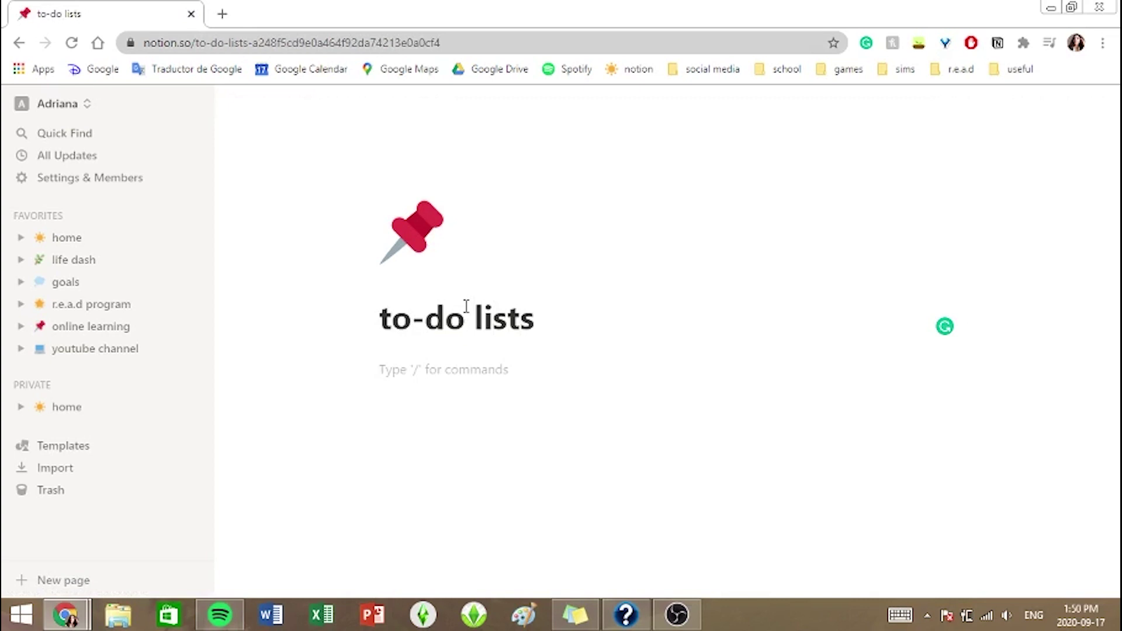
Add a to-do list block below the title with the item "water plants" and end the list.
text(/)
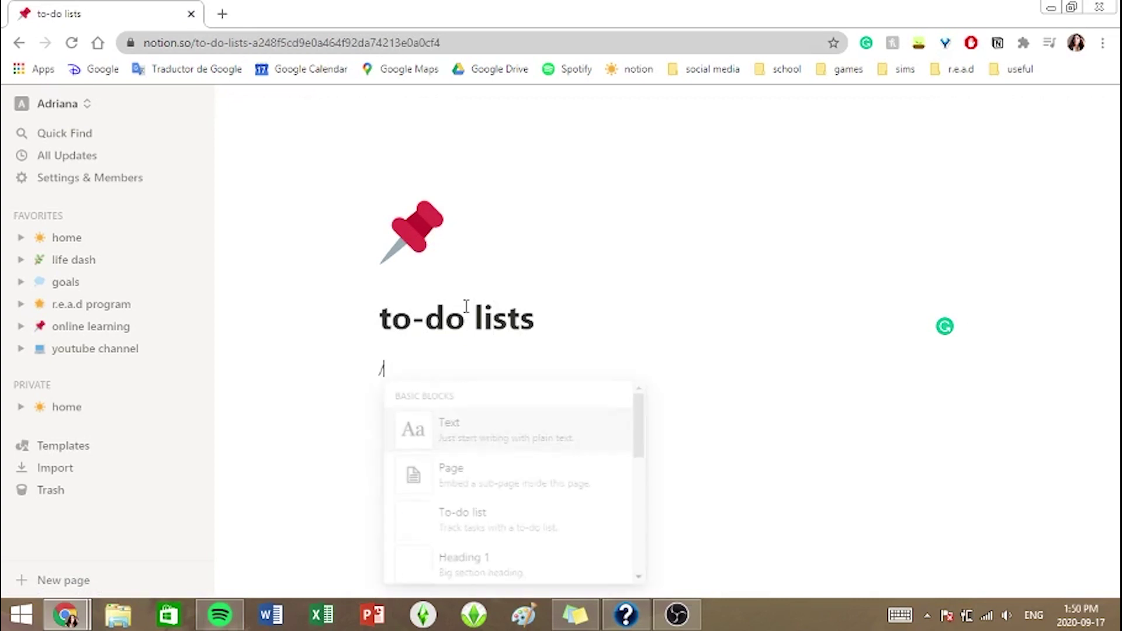
key(Down)
key(Down)
key(Down)
key(Up)
key(Return)
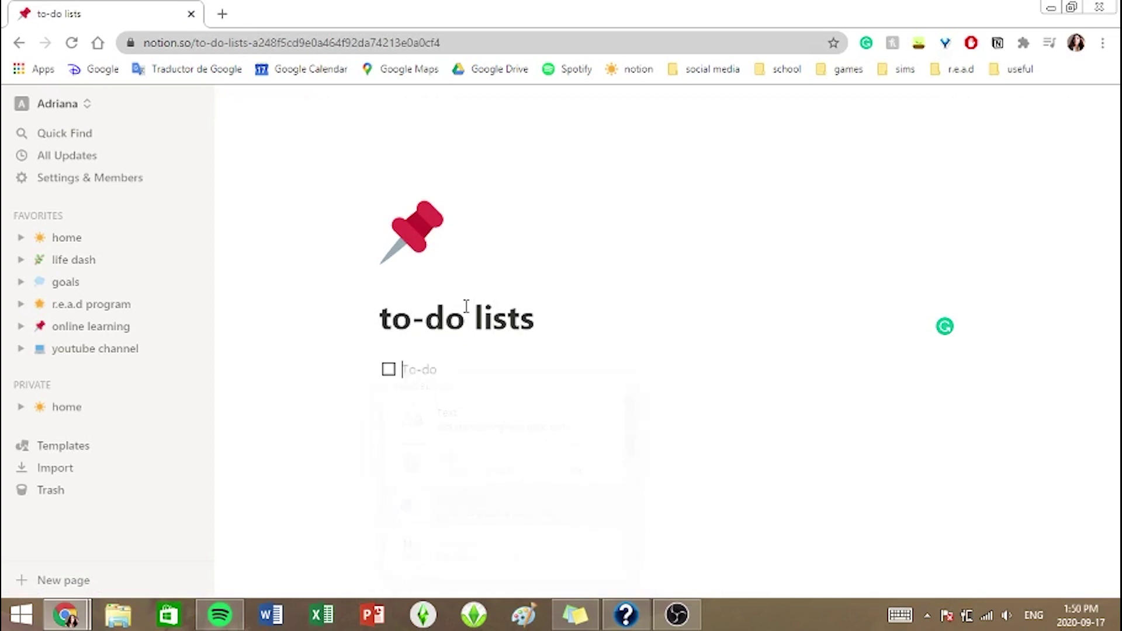
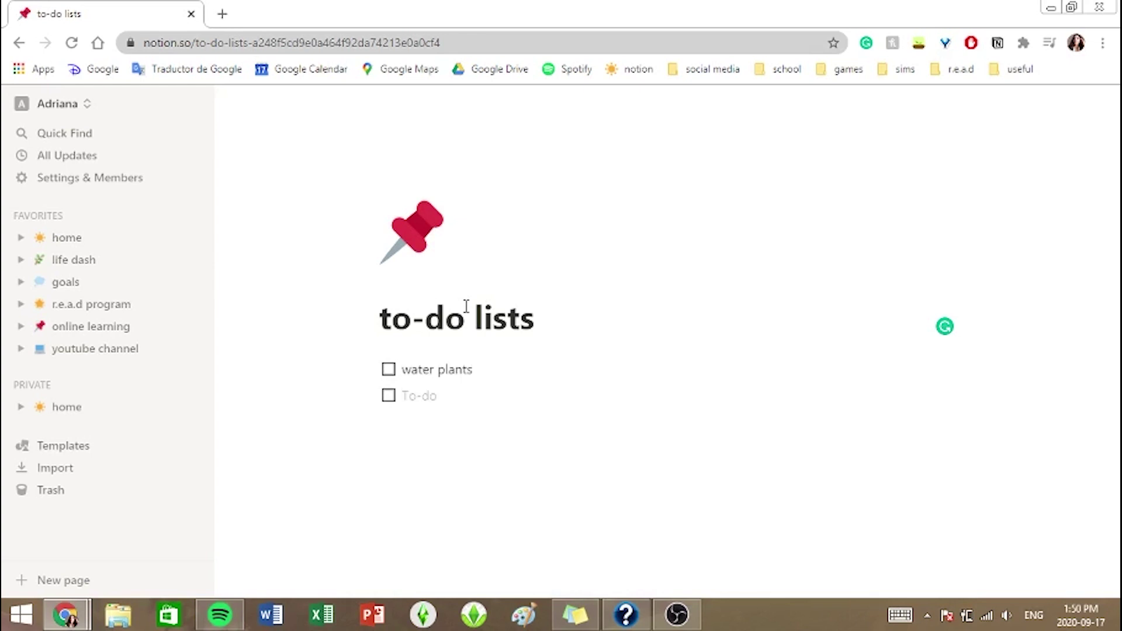
key(Return)
key(Return)
Insert an inline table database below the water plants item and name it "master to-do list".
text(/)
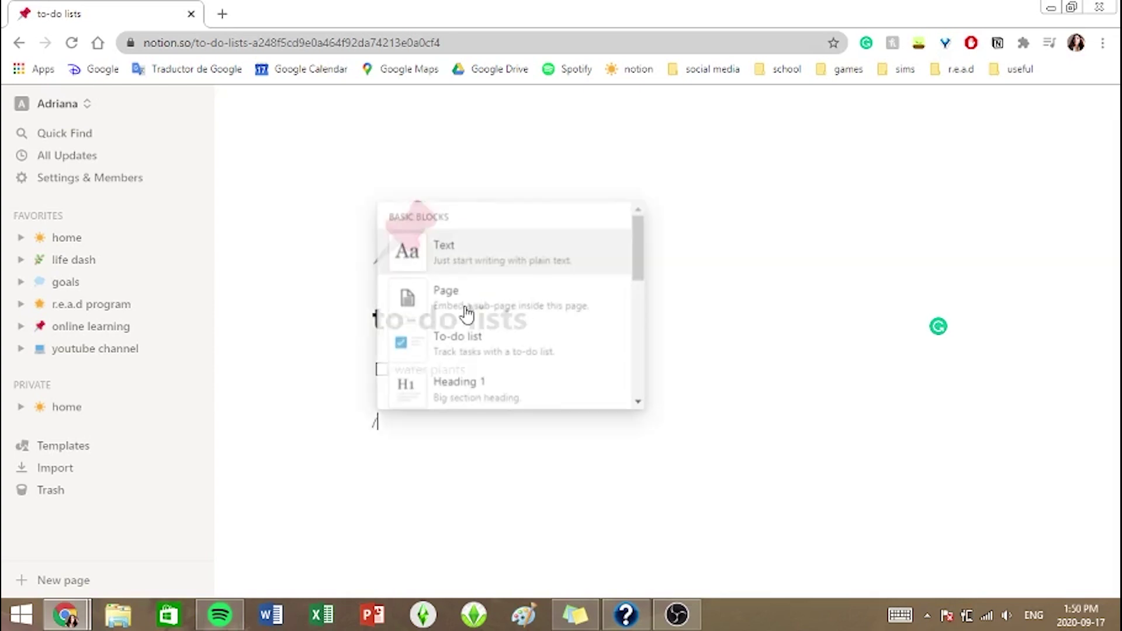
scroll(548, 332, down, 10)
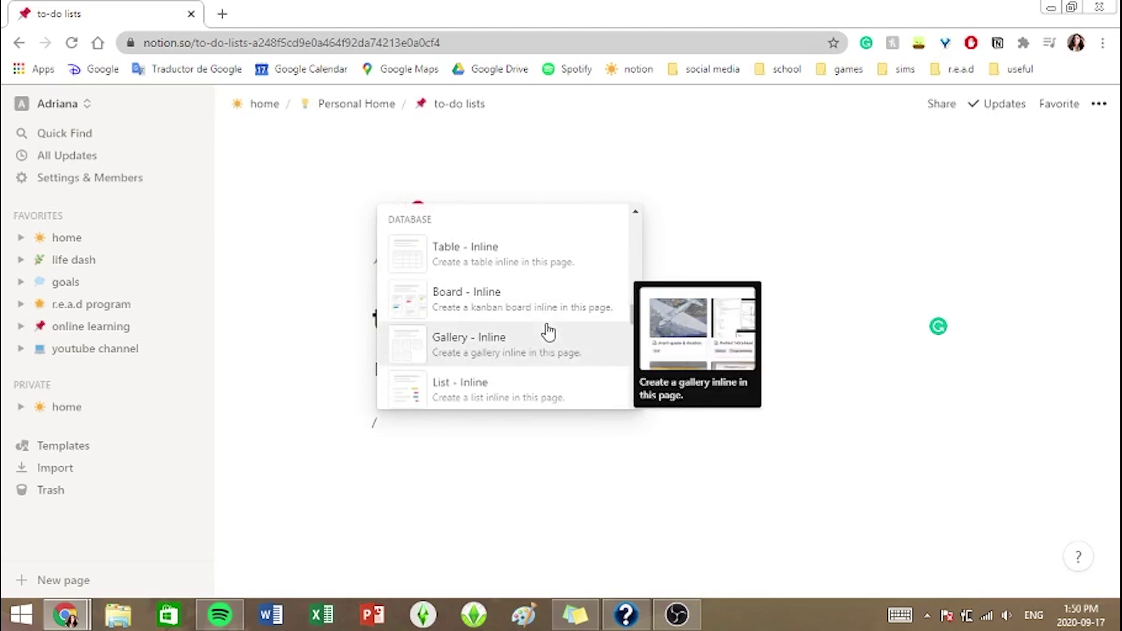
scroll(543, 235, up, 3)
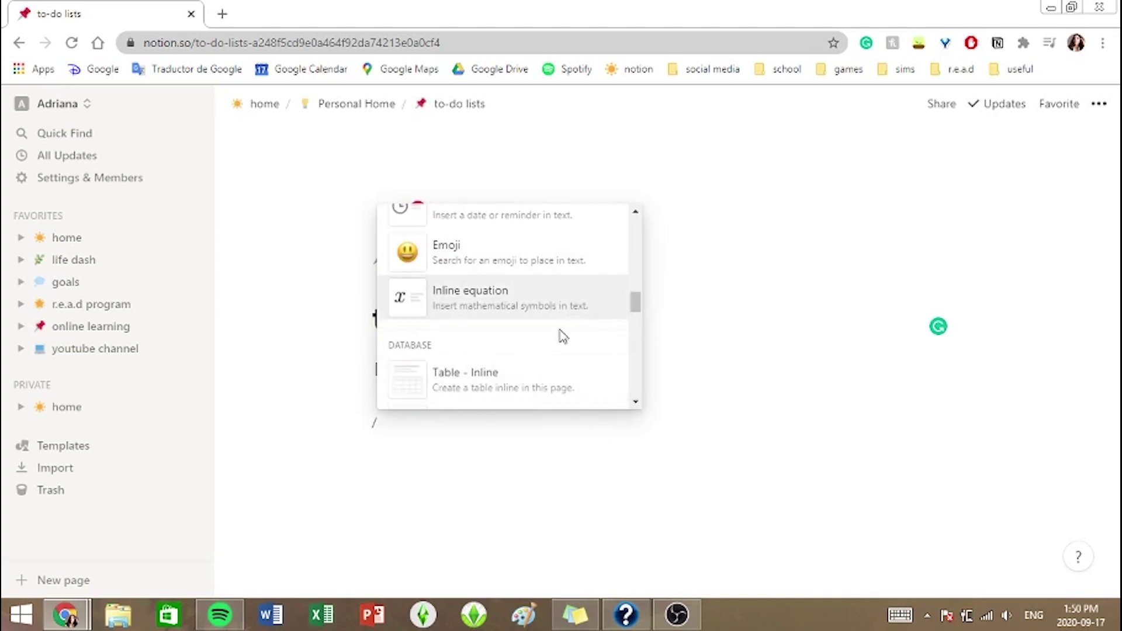
scroll(562, 336, down, 3)
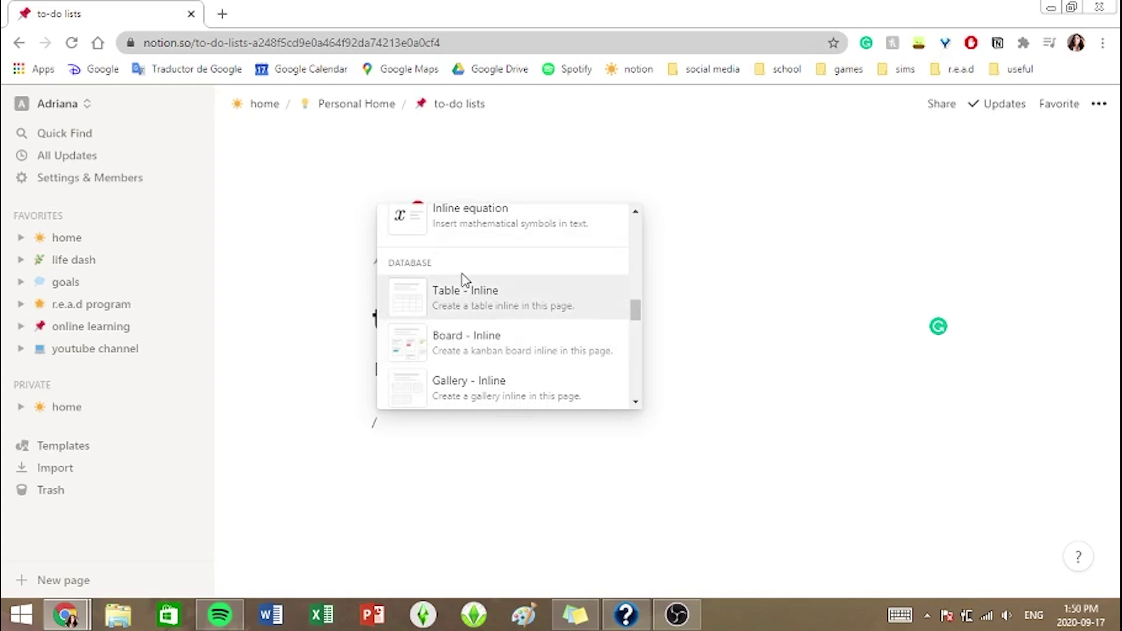
scroll(525, 350, down, 1)
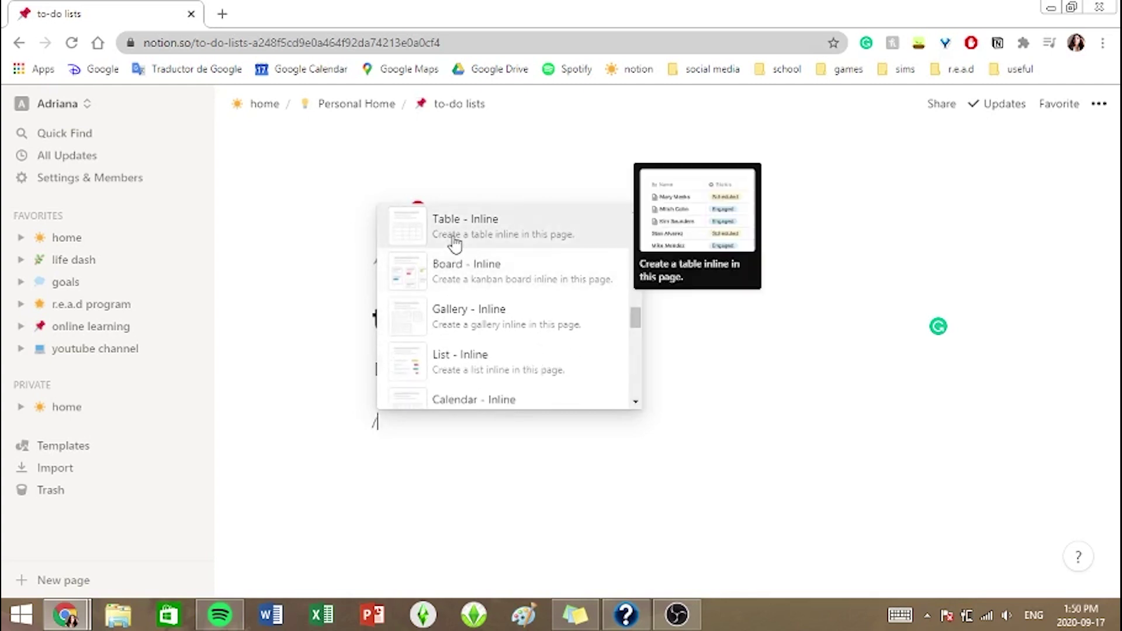
click(455, 241)
scroll(545, 458, down, 1)
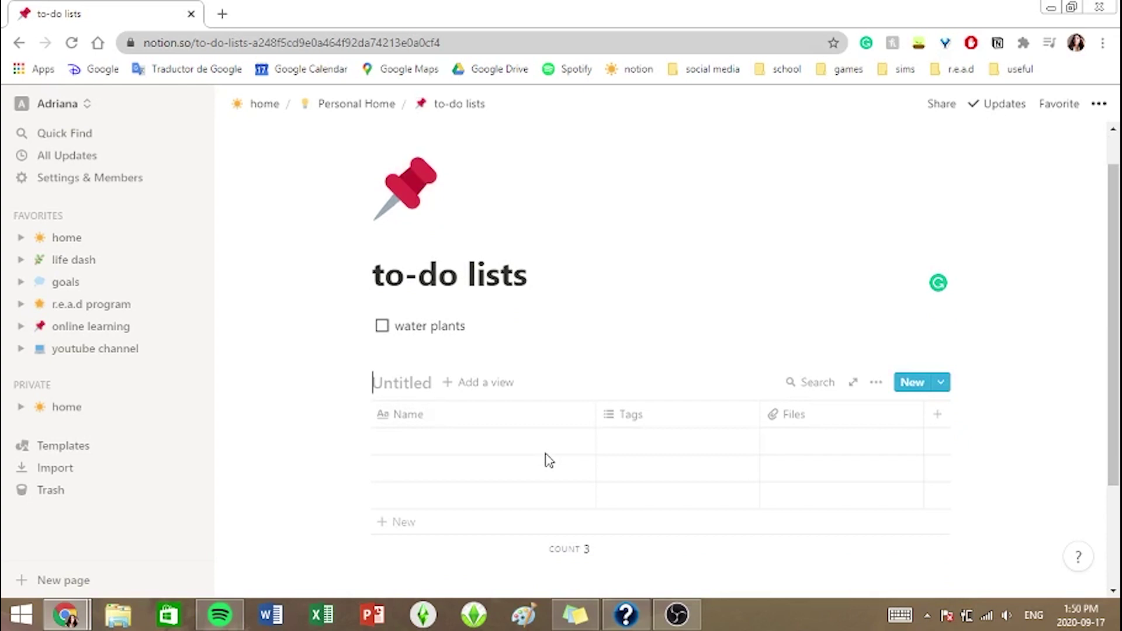
text(master to)
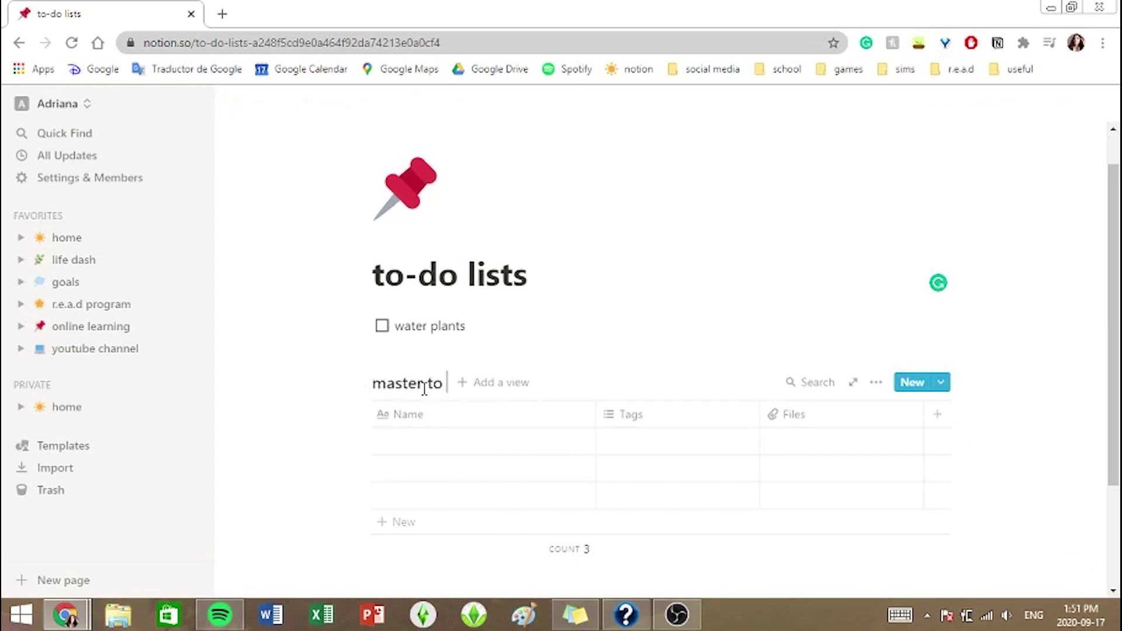
text(-do list)
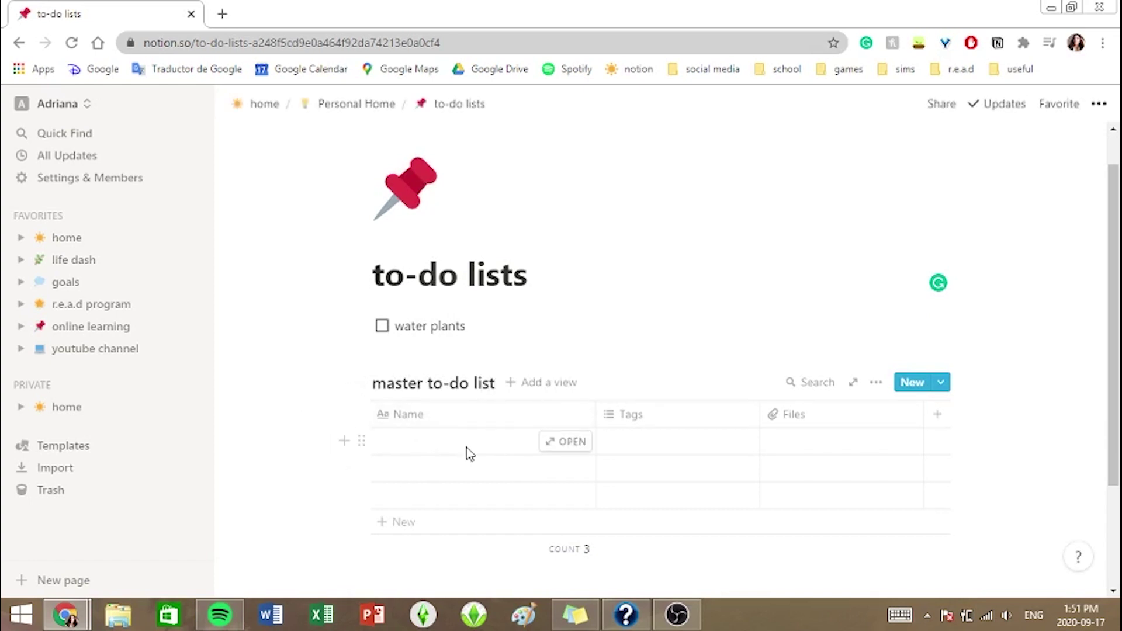
Rename the table's Name column to "Task".
click(433, 432)
key(Escape)
click(416, 419)
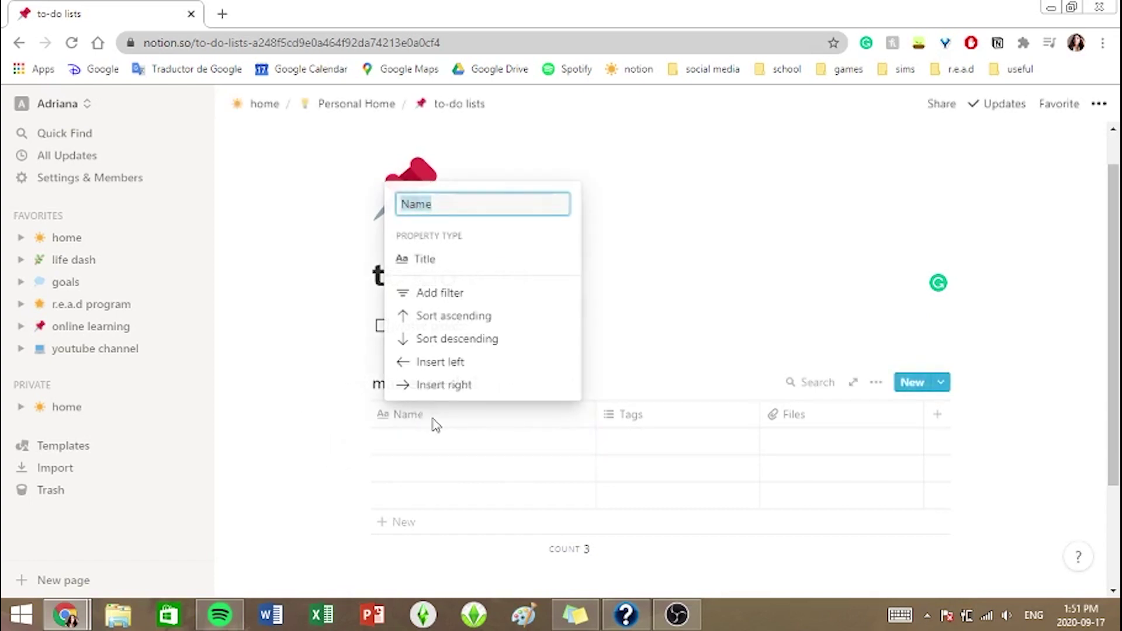
text(Task)
click(651, 278)
Rename the table's Tags column to "Checkbox" and set its property type to Checkbox.
click(647, 409)
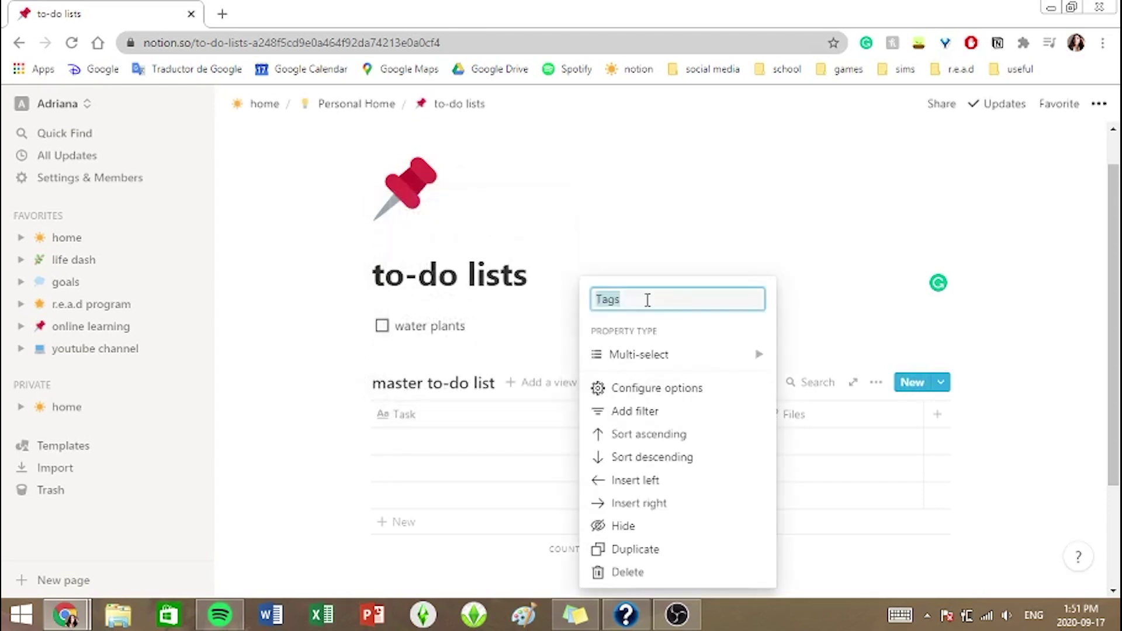
text(Checkbox)
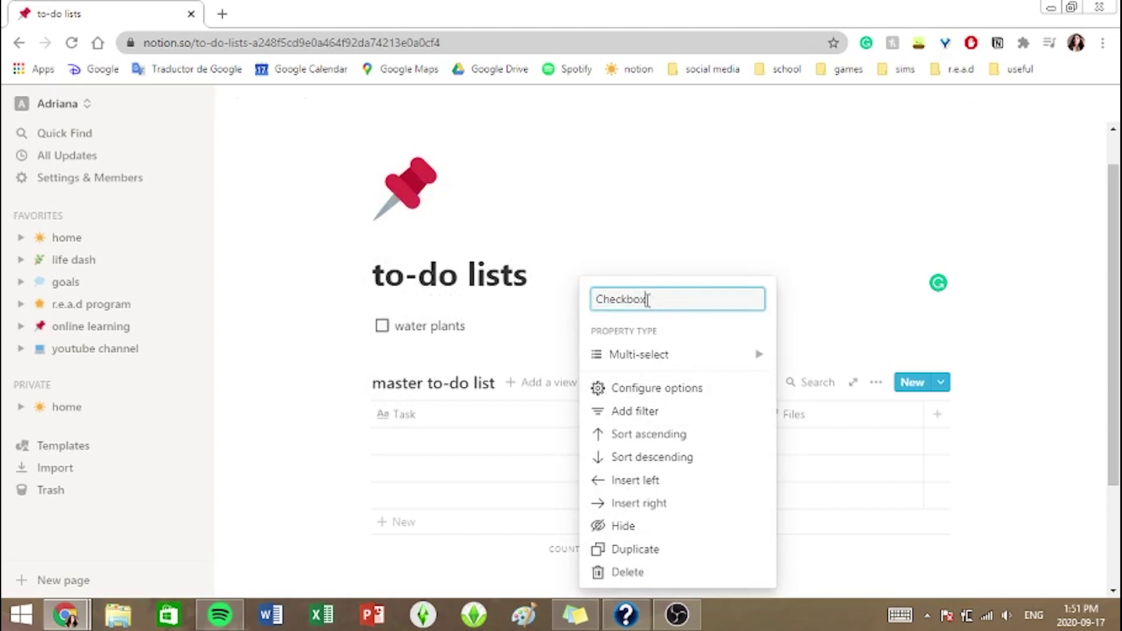
click(681, 374)
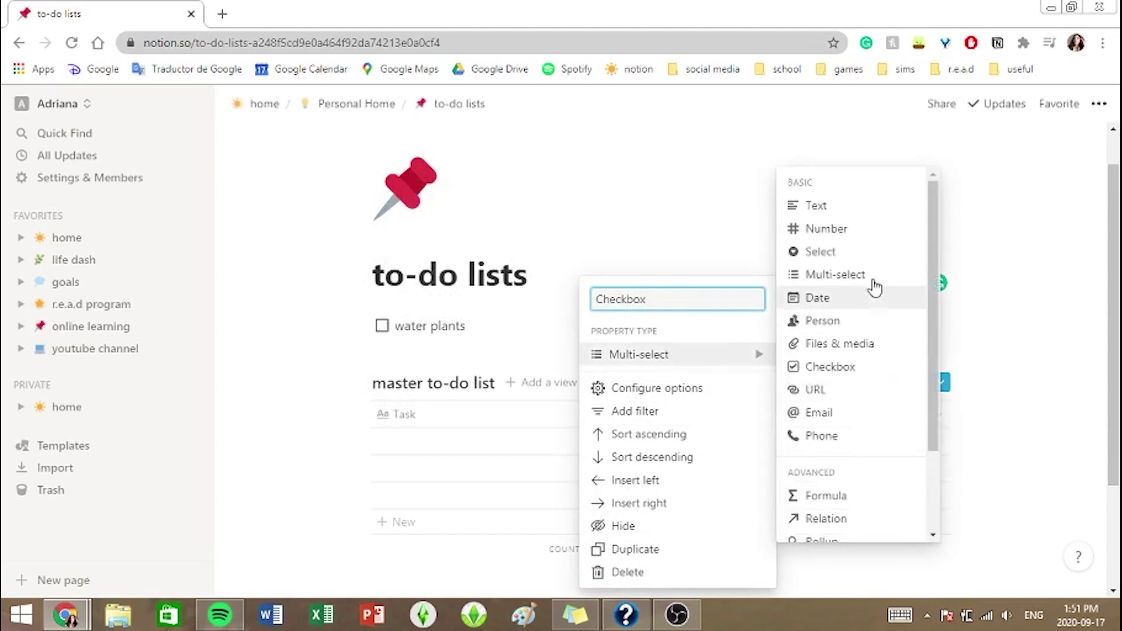
click(851, 366)
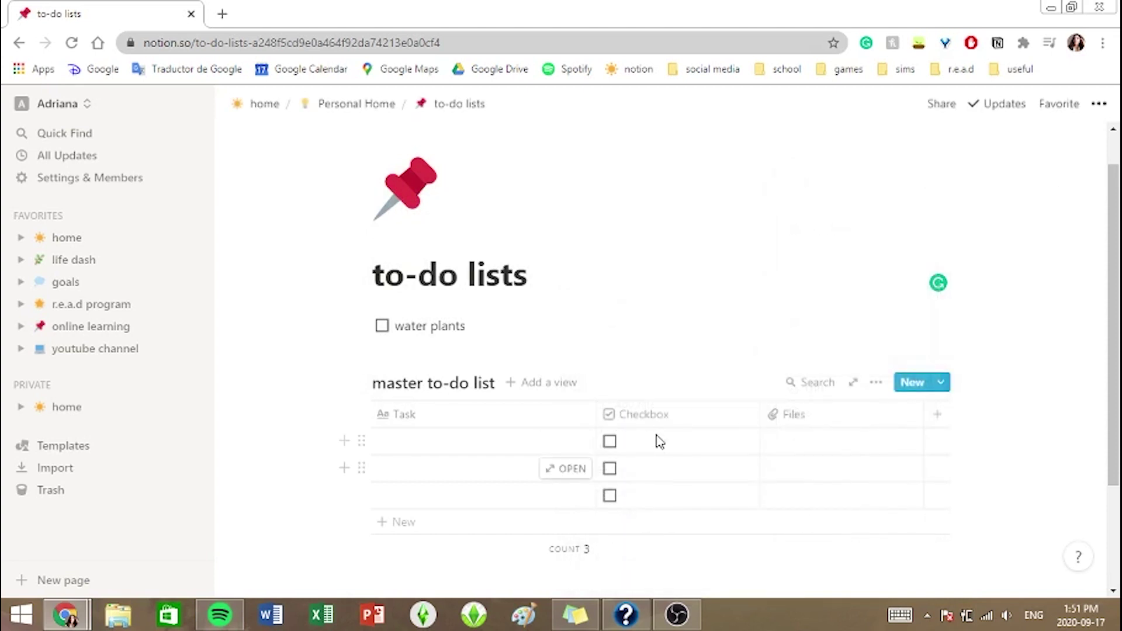
Move the Checkbox column in front of the Task column and narrow it to fit its heading.
drag(684, 418, 409, 416)
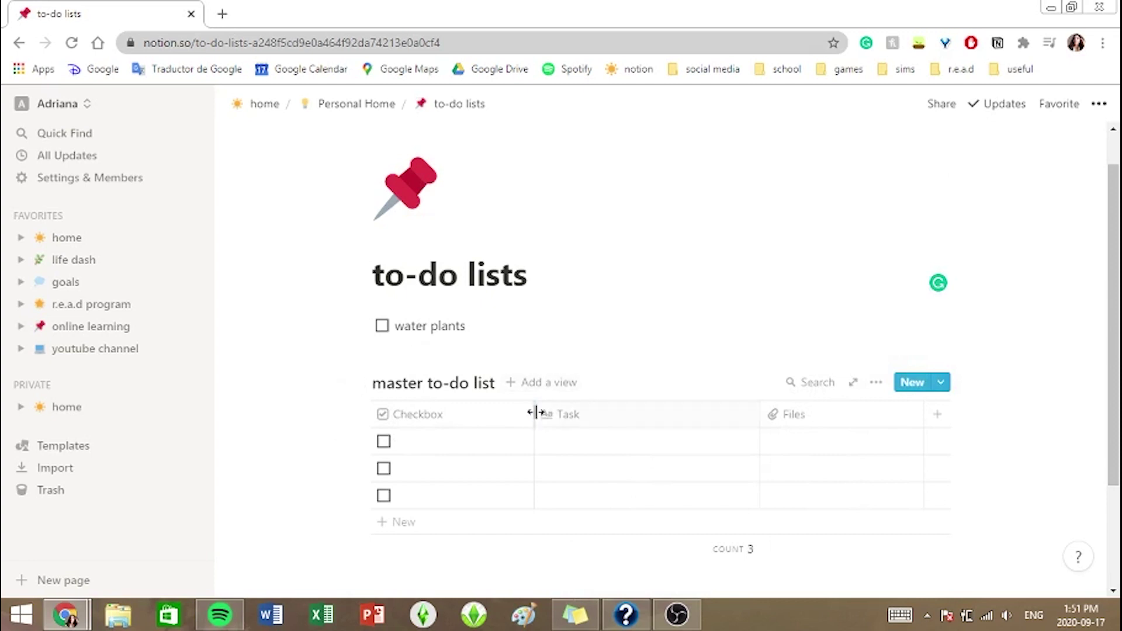
drag(532, 413, 451, 413)
click(432, 418)
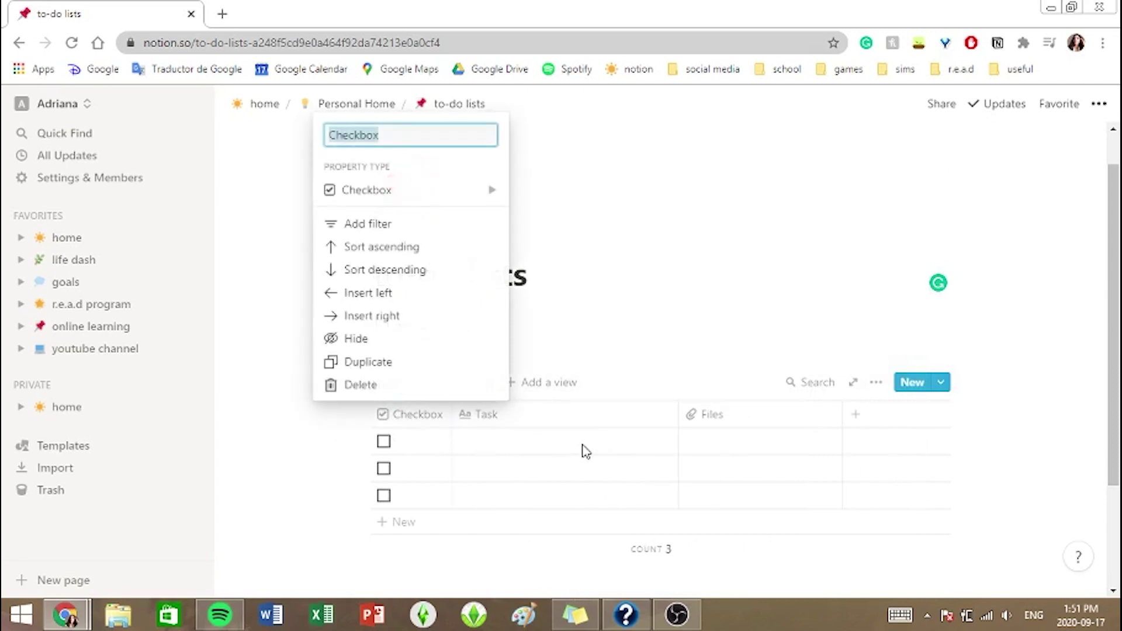
click(715, 310)
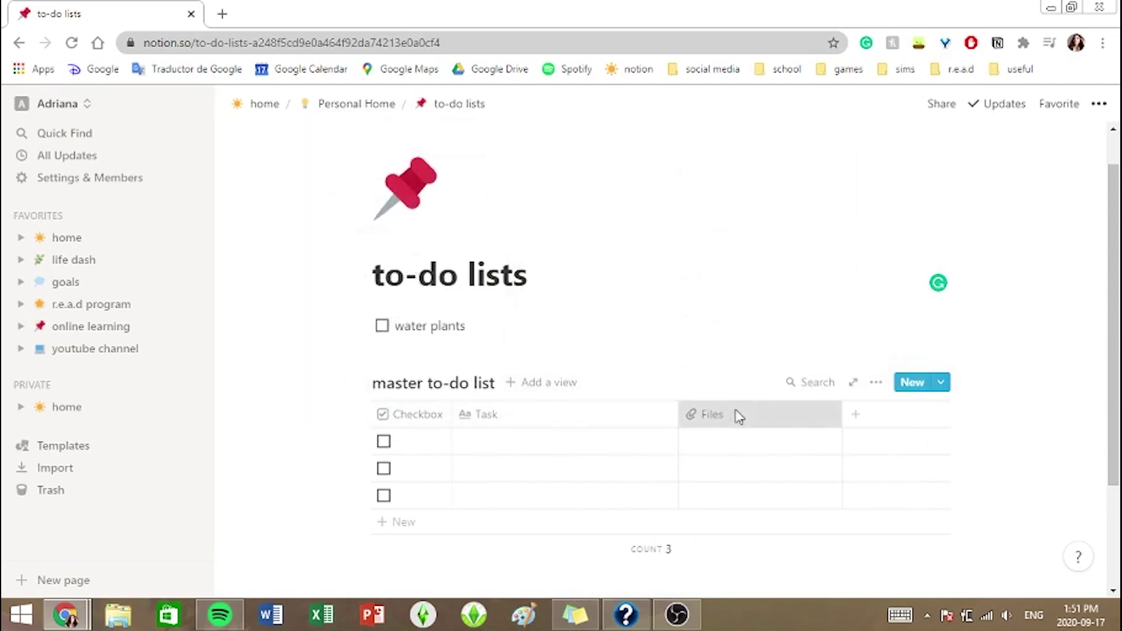
Rename the table's Files column to "Priority".
click(736, 416)
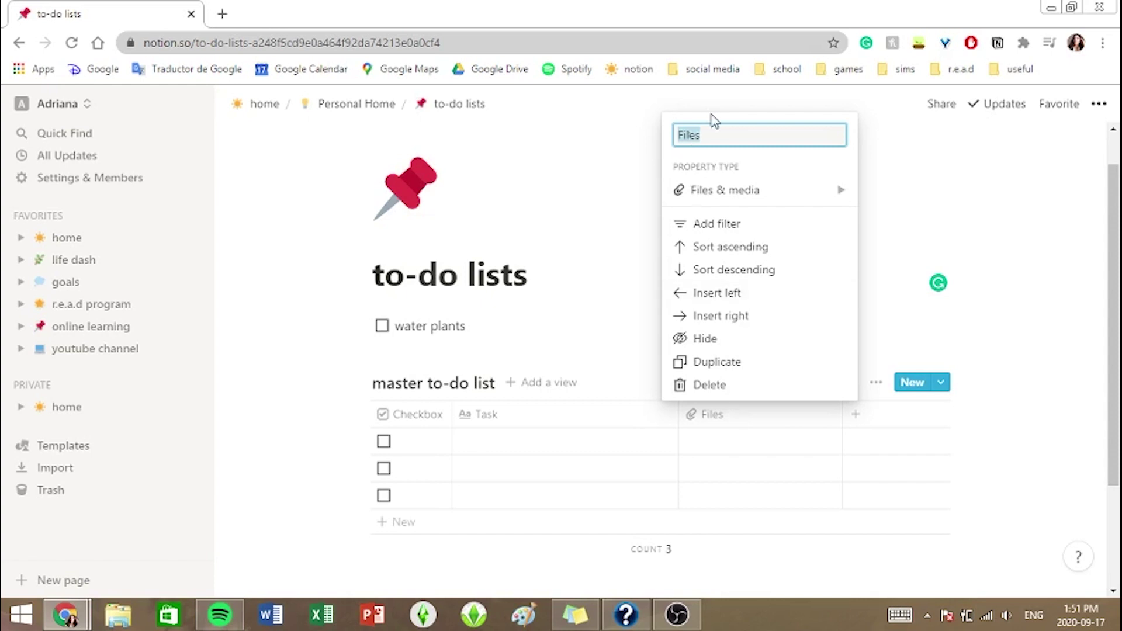
text(Pric)
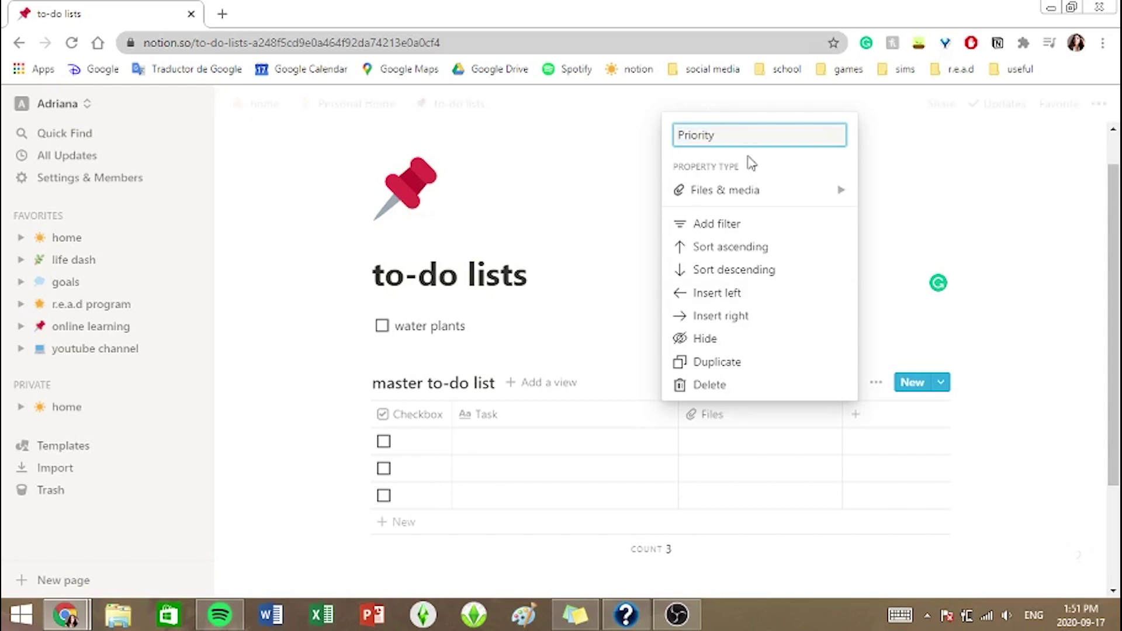
Change the Priority property's type from Files & media to Select.
click(778, 198)
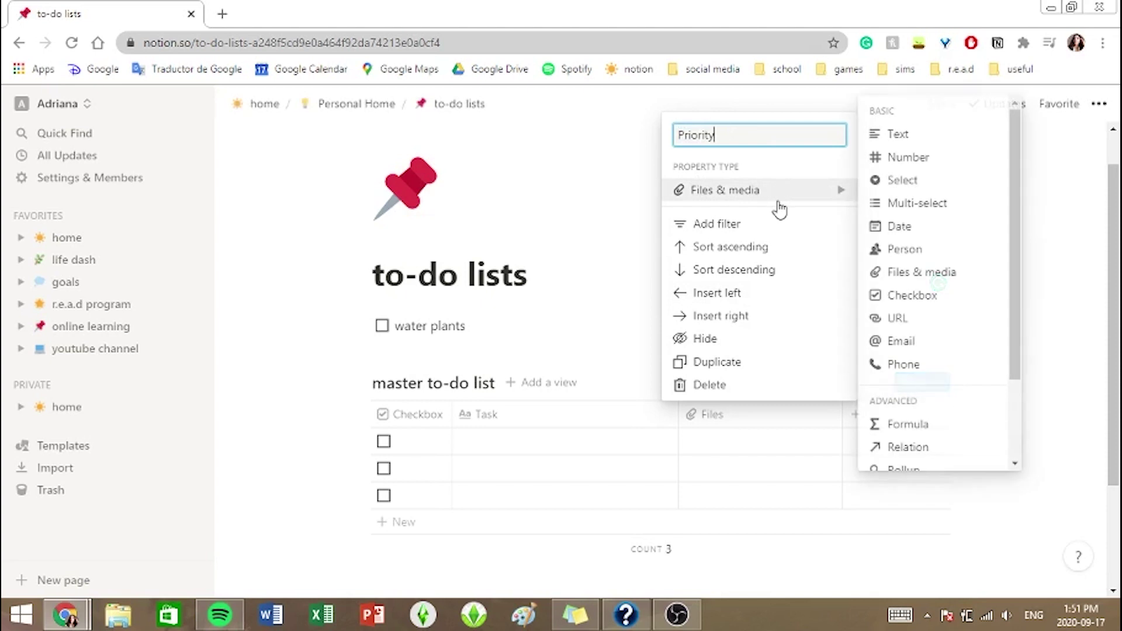
click(894, 181)
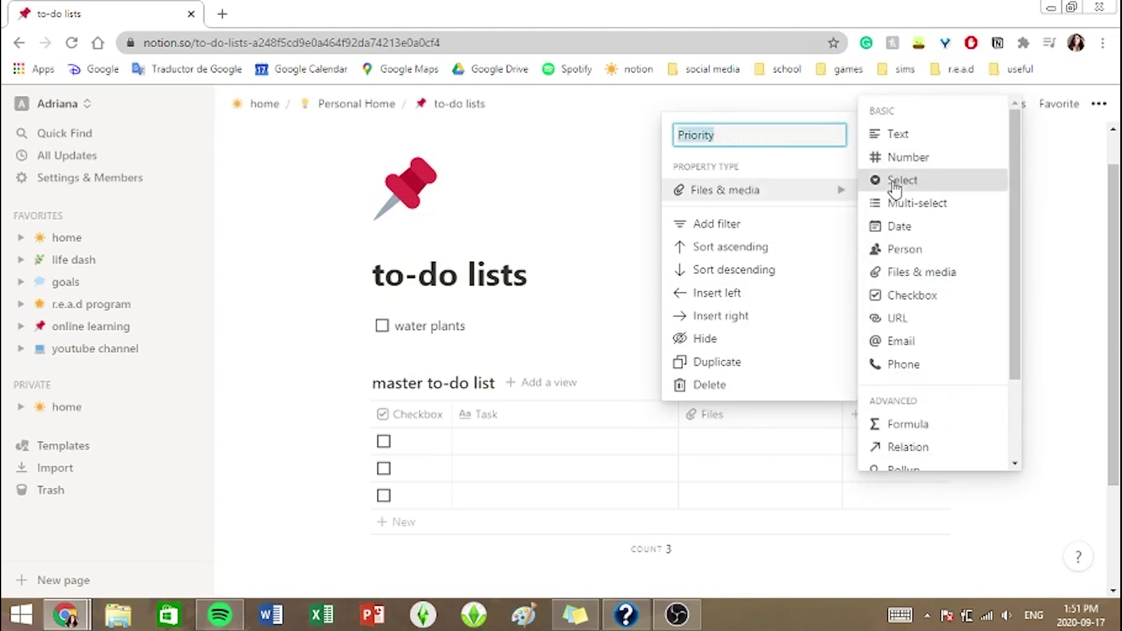
click(889, 208)
Create the Priority options 1 and 2 by entering them in the first and second rows.
click(773, 439)
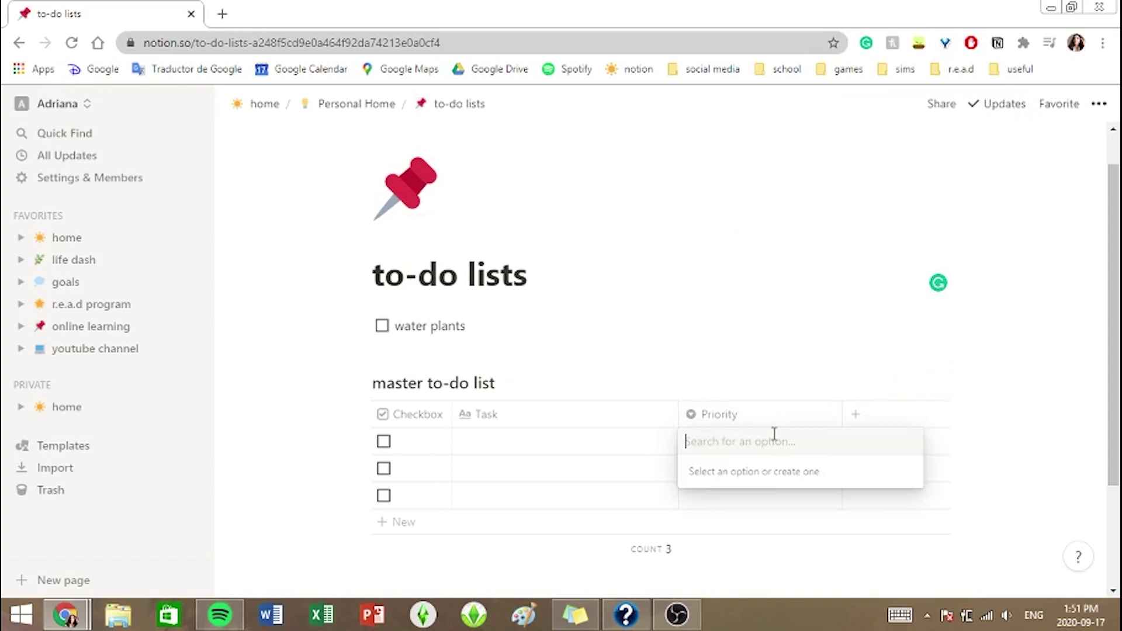
text(1)
key(Return)
key(Return)
text(2)
key(Return)
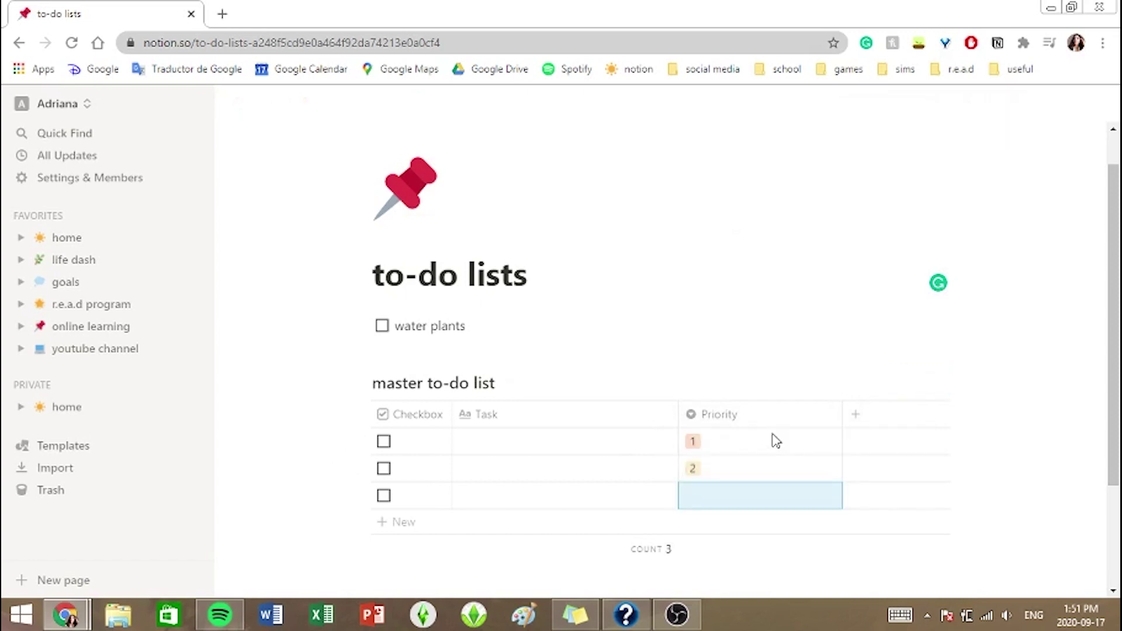
Create the further Priority options 3, 4 and 5 from the first row's cell.
click(775, 440)
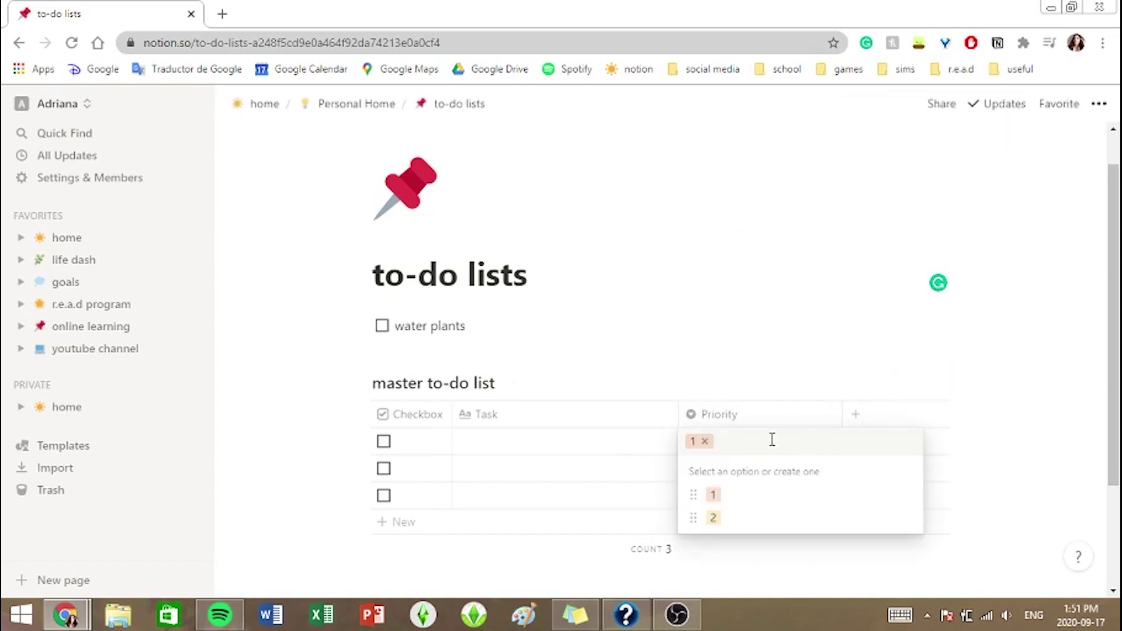
text(3)
key(Return)
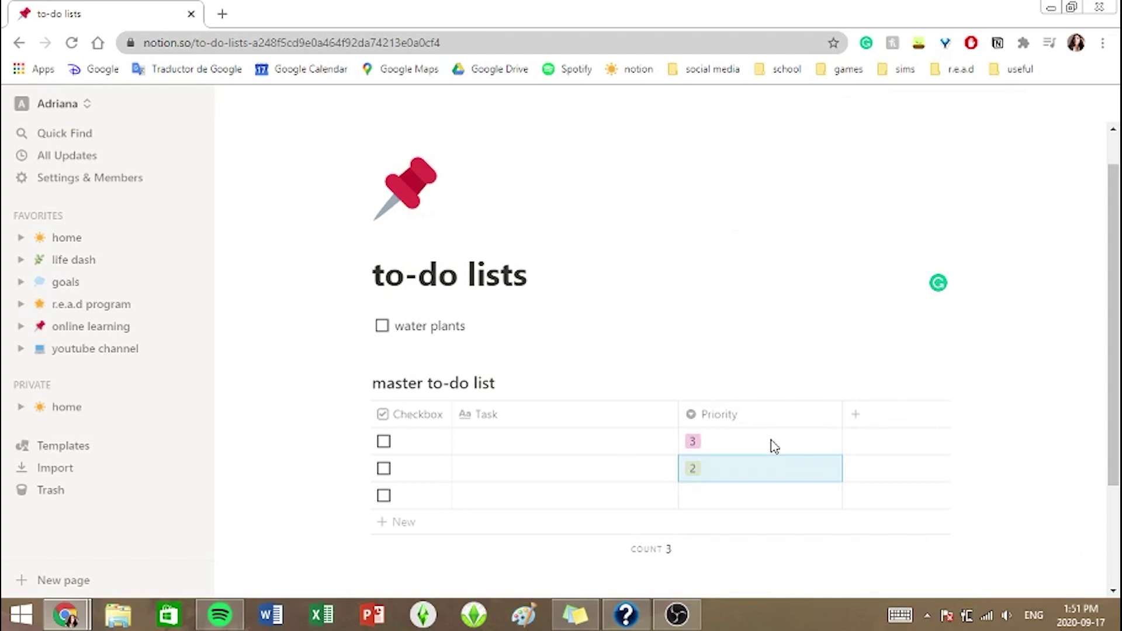
click(774, 446)
text(4)
key(Return)
click(776, 447)
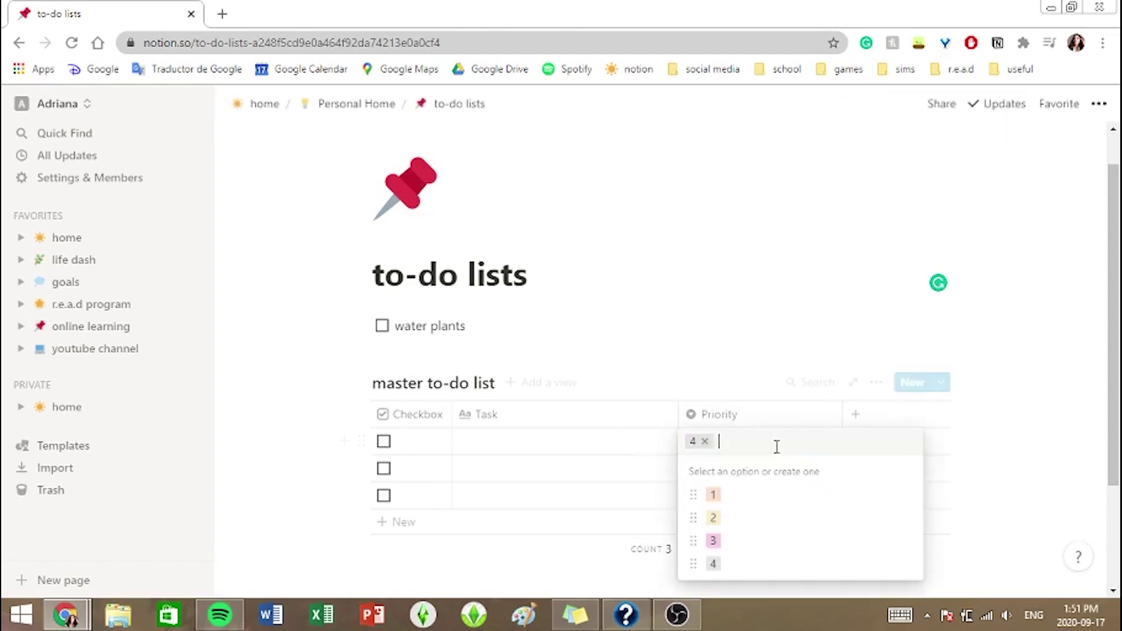
text(5)
key(Return)
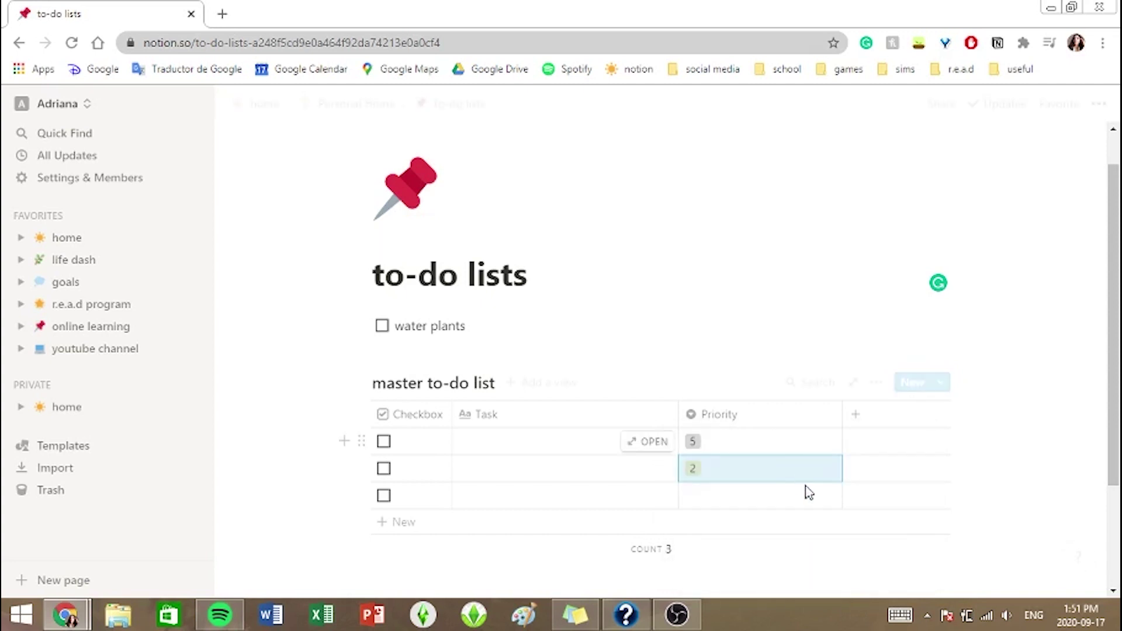
Colour the Priority options: 1 red, 2 yellow, 3 green, 4 blue and 5 purple.
click(783, 451)
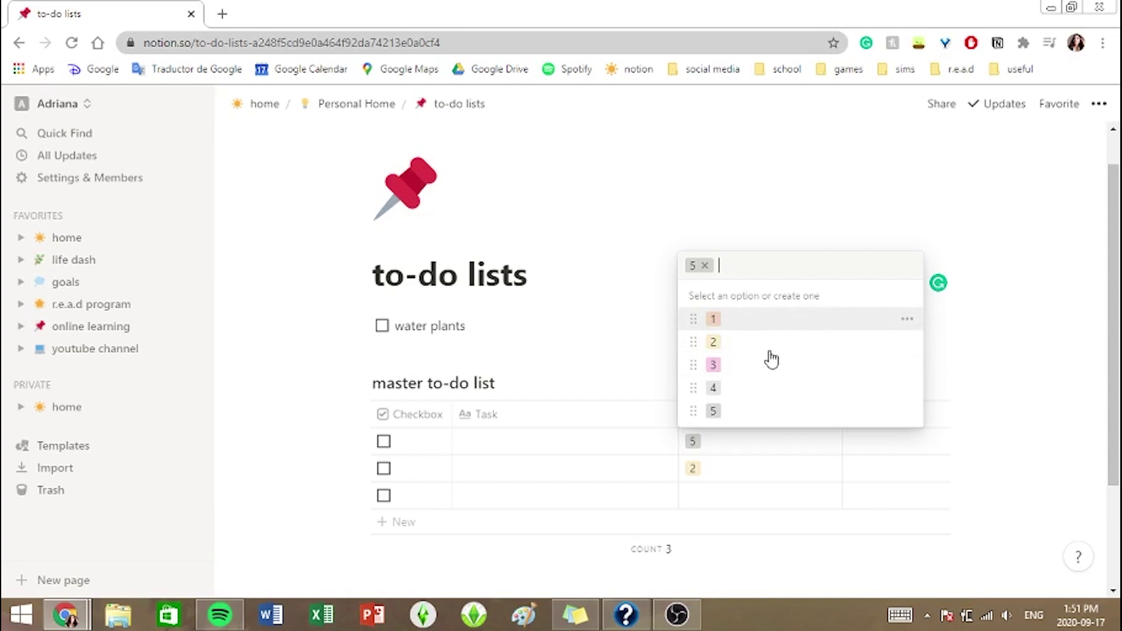
click(906, 320)
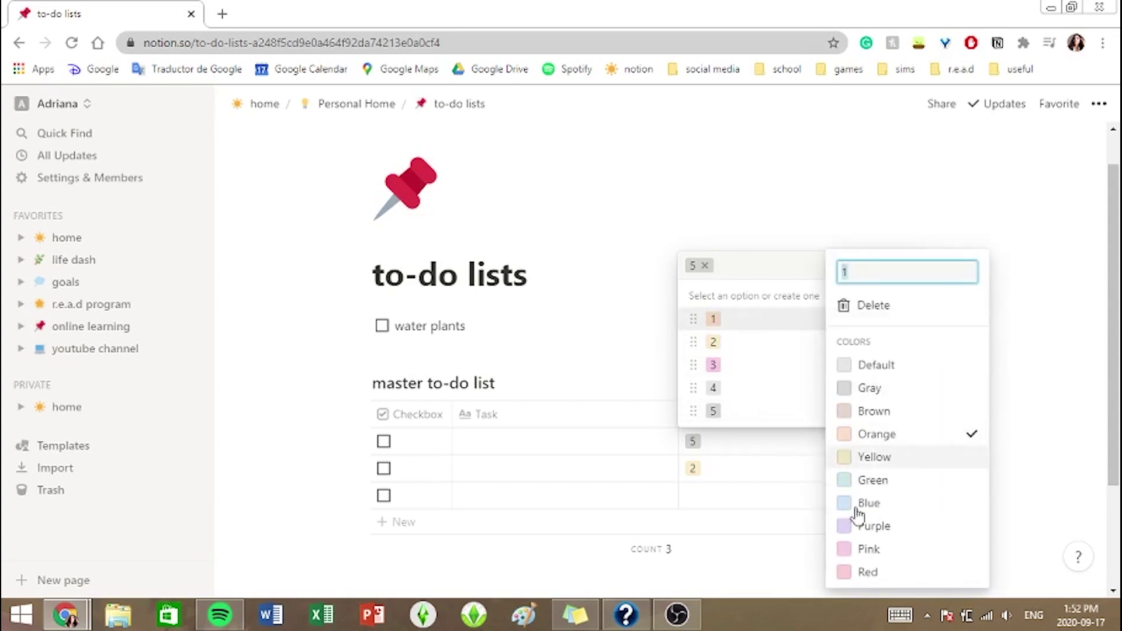
click(865, 573)
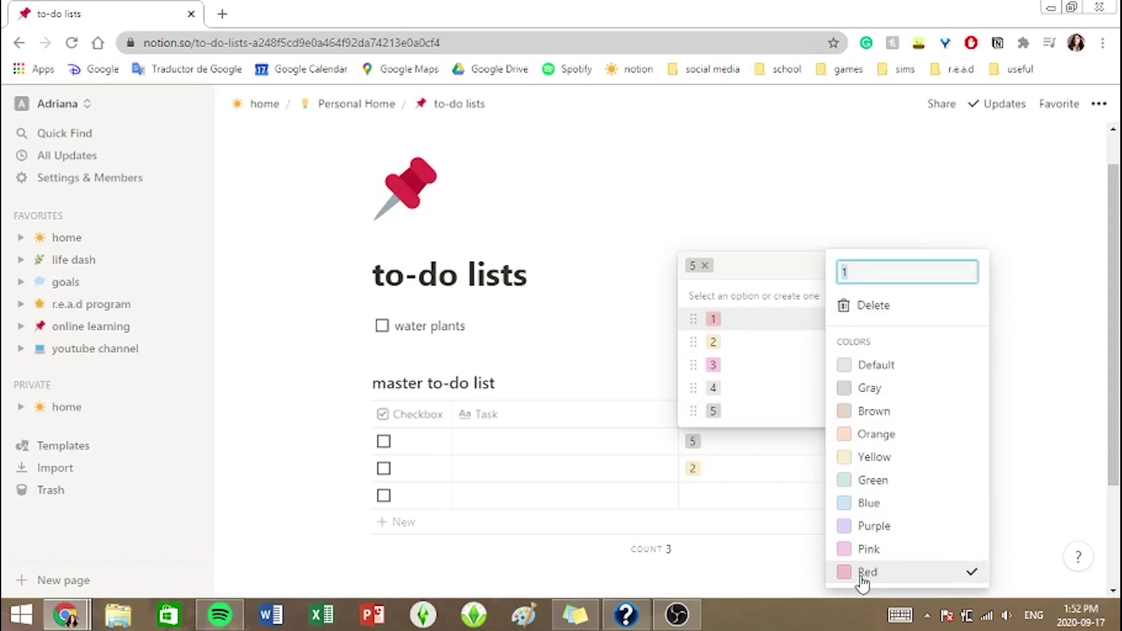
click(743, 299)
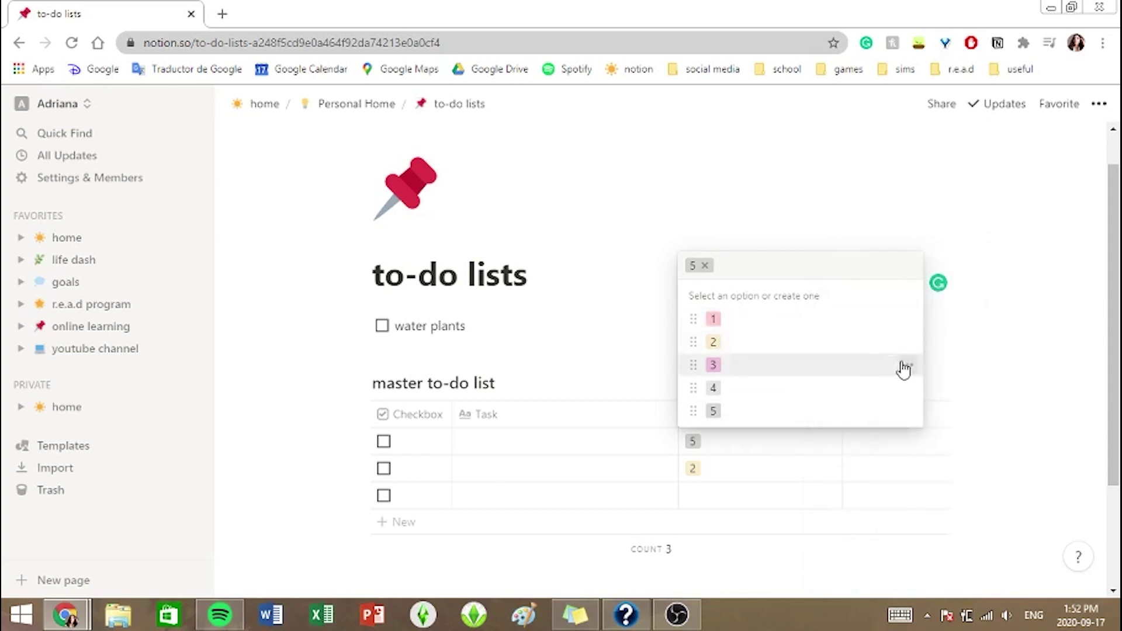
click(906, 343)
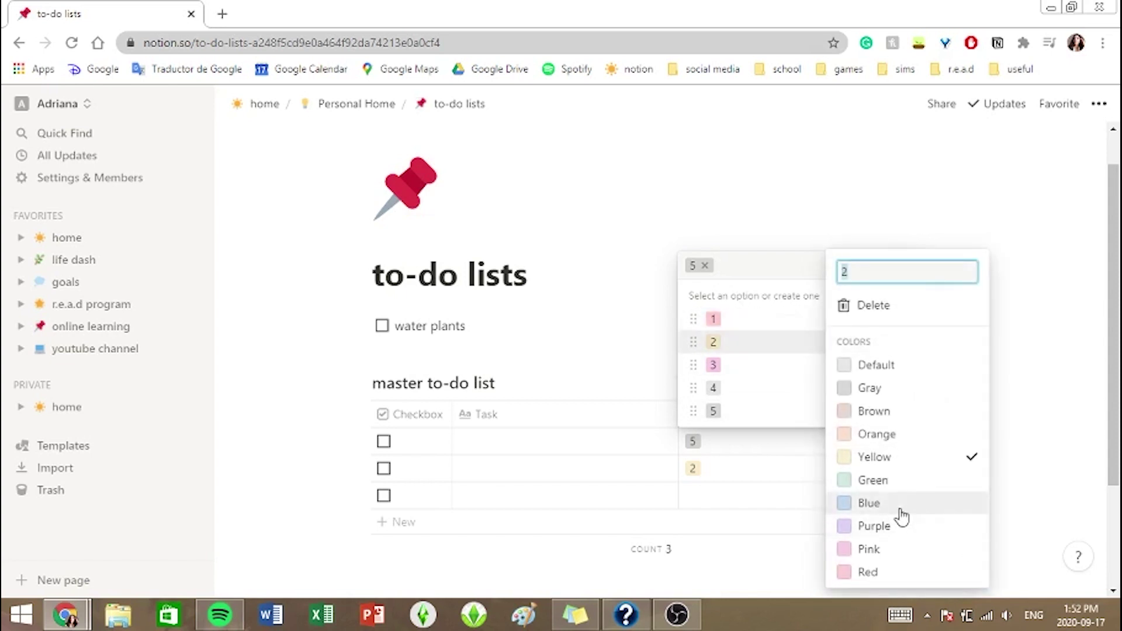
click(868, 441)
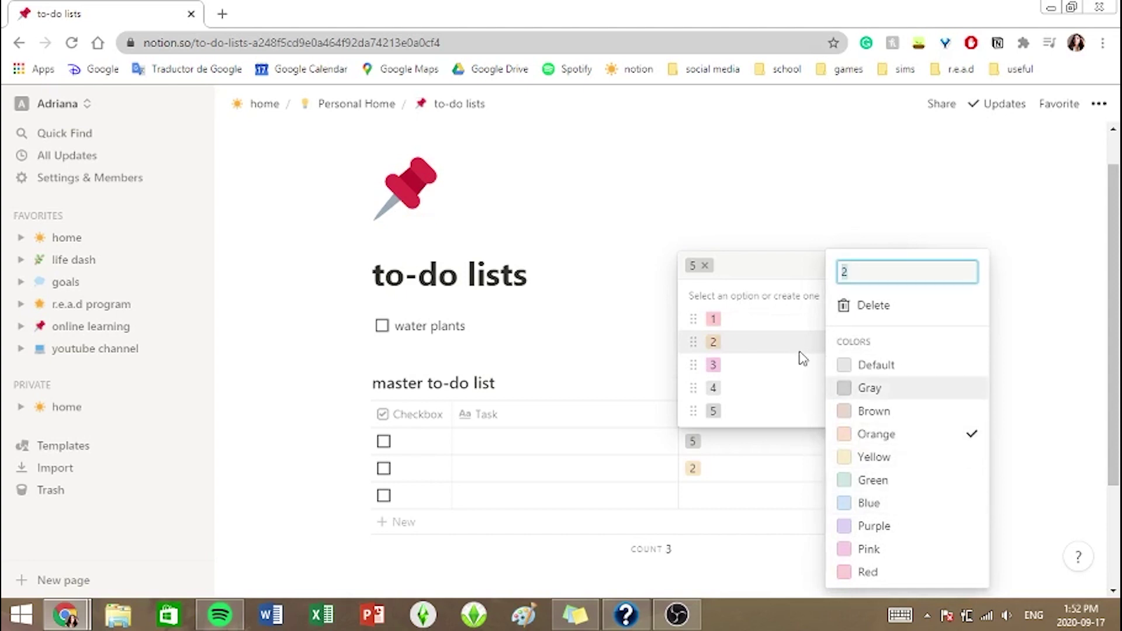
click(889, 462)
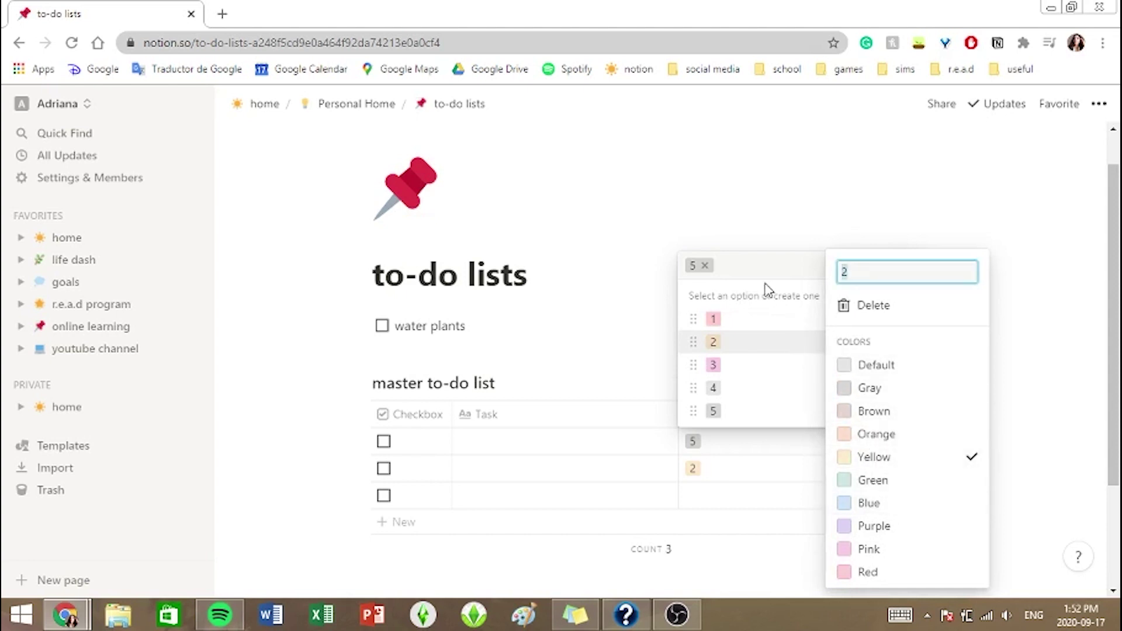
click(767, 290)
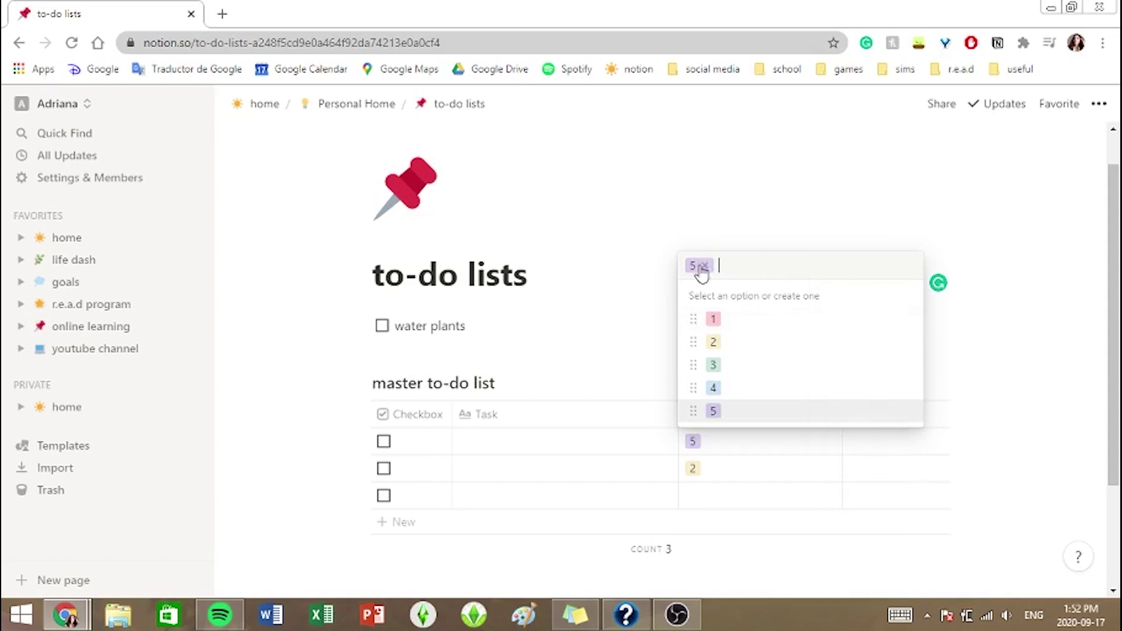
Clear the trial Priority values and delete the surplus empty rows so that one row is left.
click(705, 265)
click(769, 496)
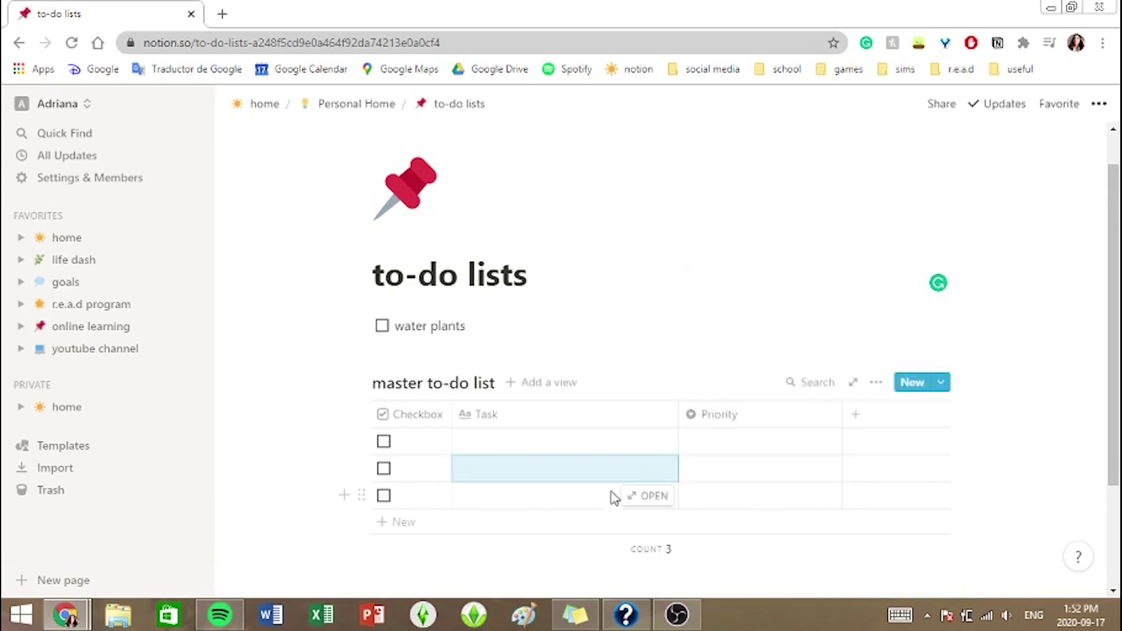
drag(611, 497, 604, 479)
right_click(606, 480)
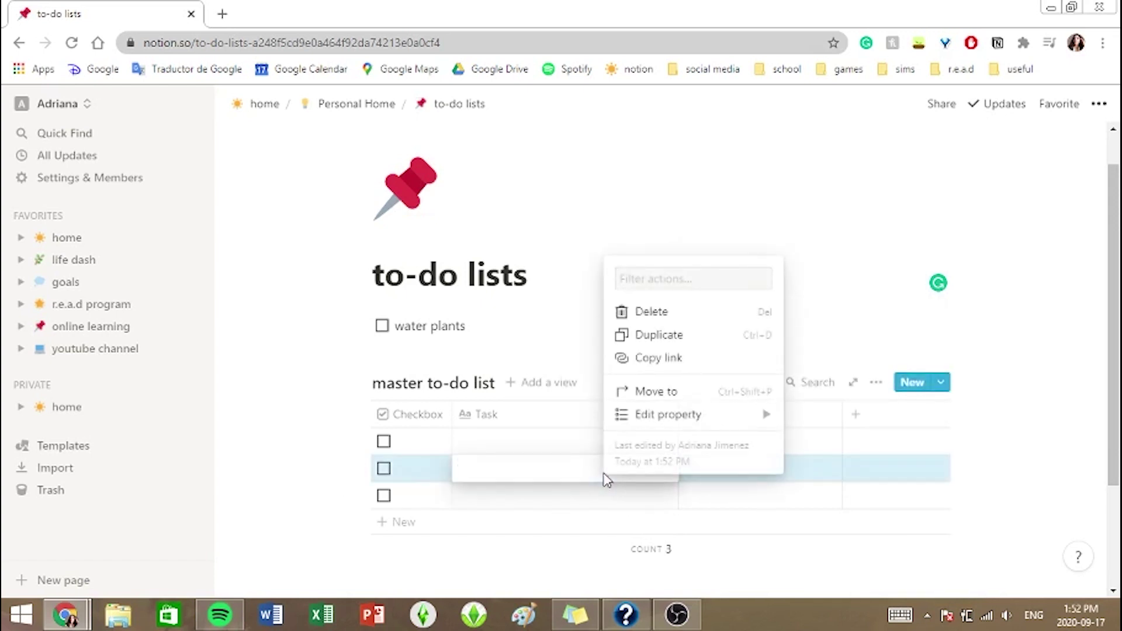
key(Delete)
Enter the task "Water plants" in the remaining row and set its priority to 1.
text(Water plants)
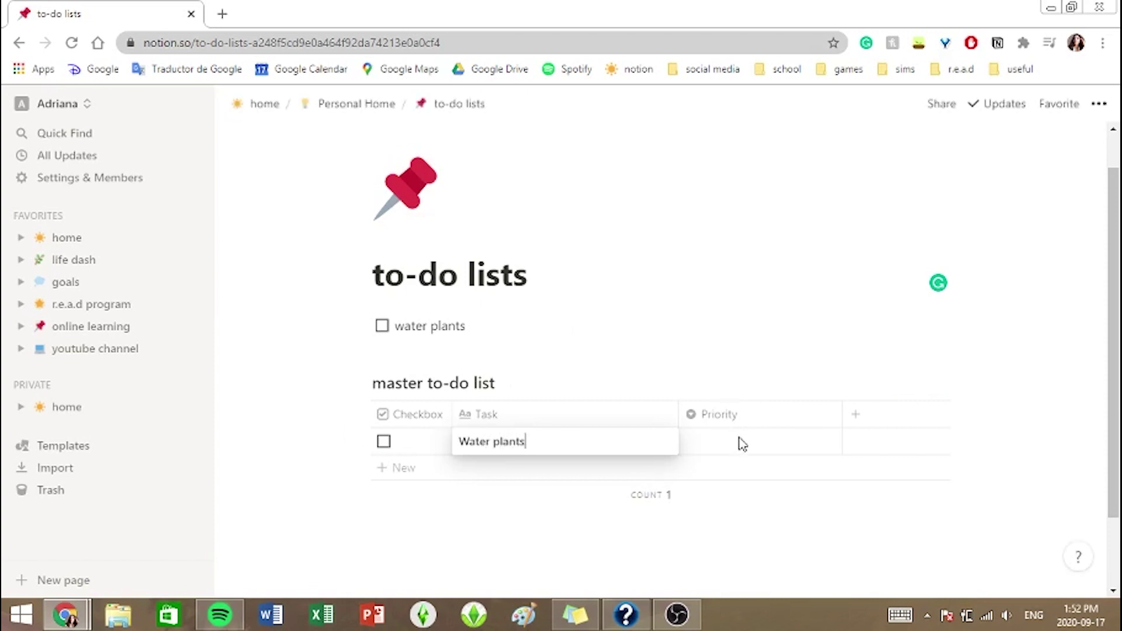
click(743, 445)
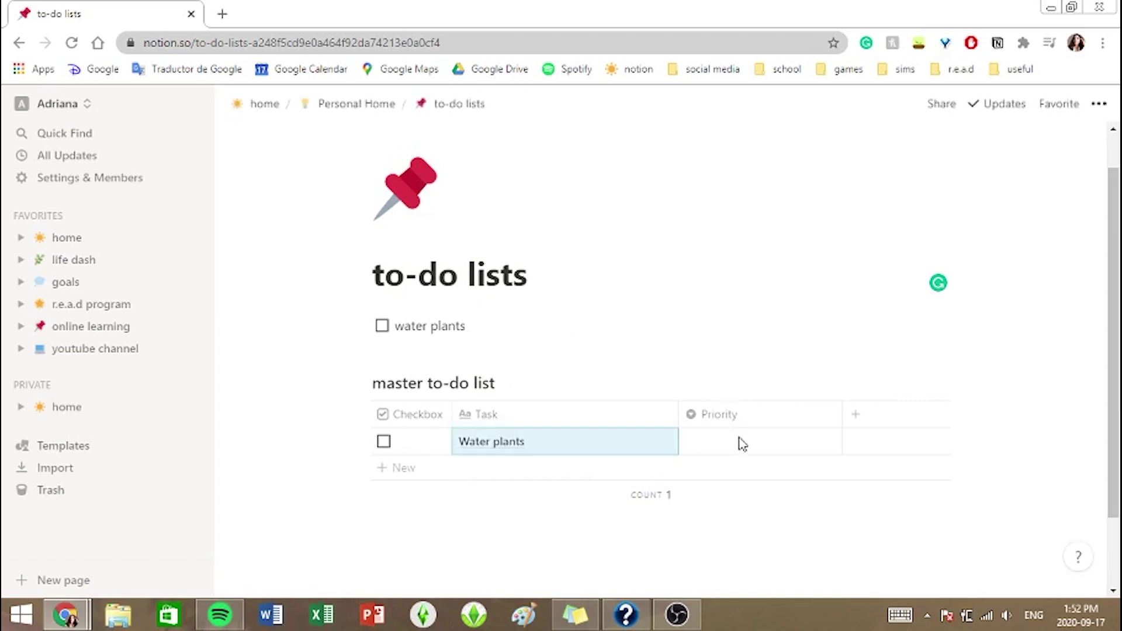
click(741, 442)
click(744, 328)
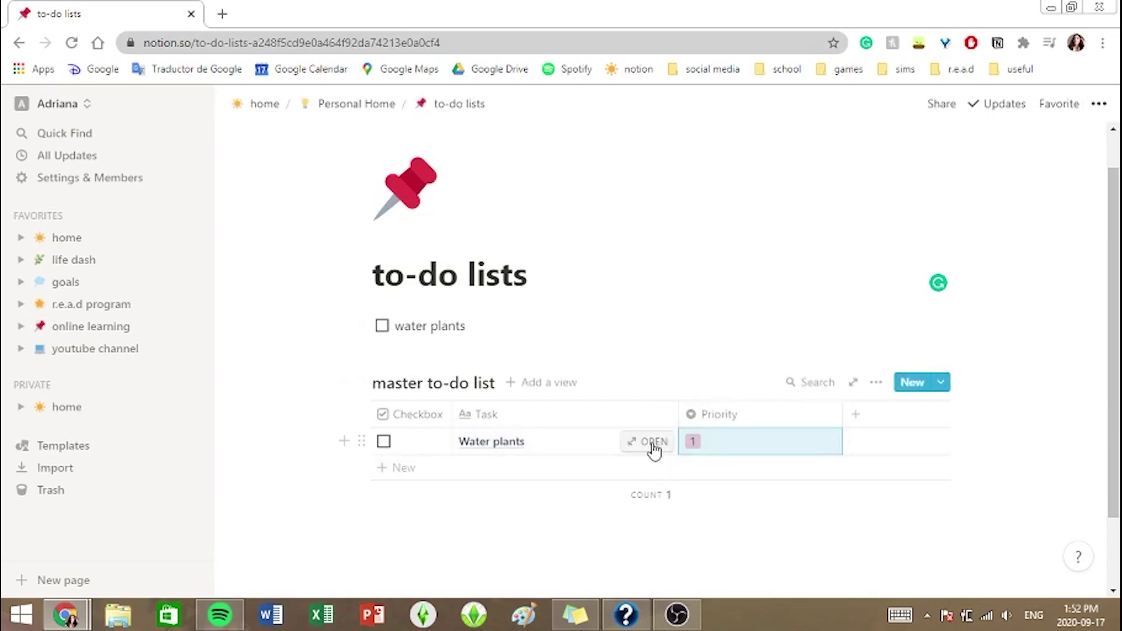
click(384, 442)
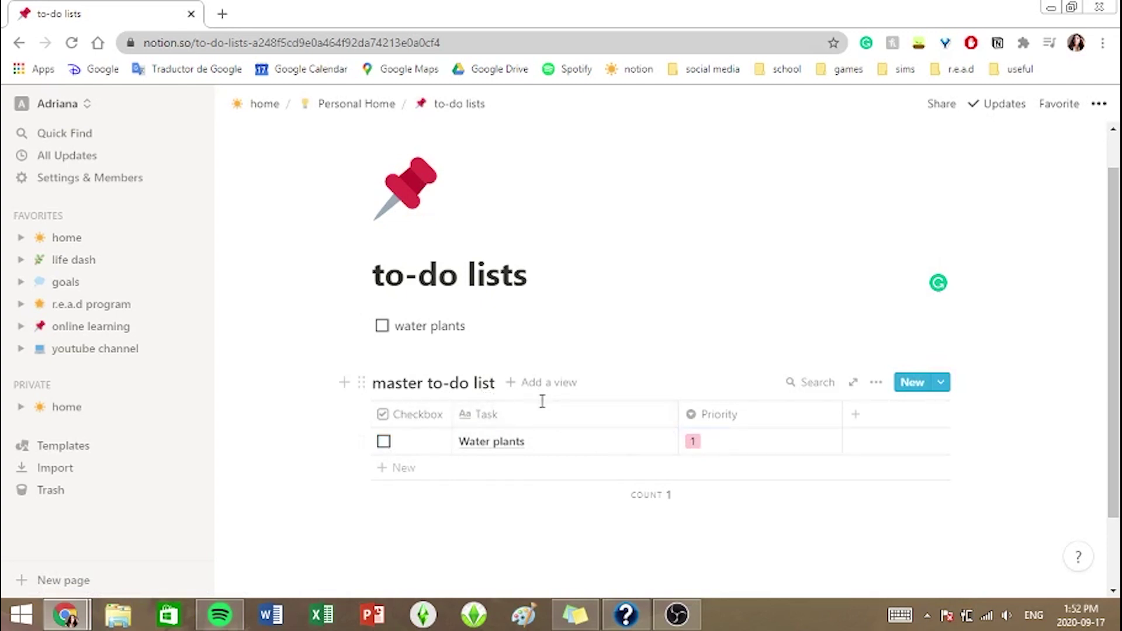
Add the tasks "Read 20 pages" with priority 3 and "finish math assignment" with priority 2.
click(548, 446)
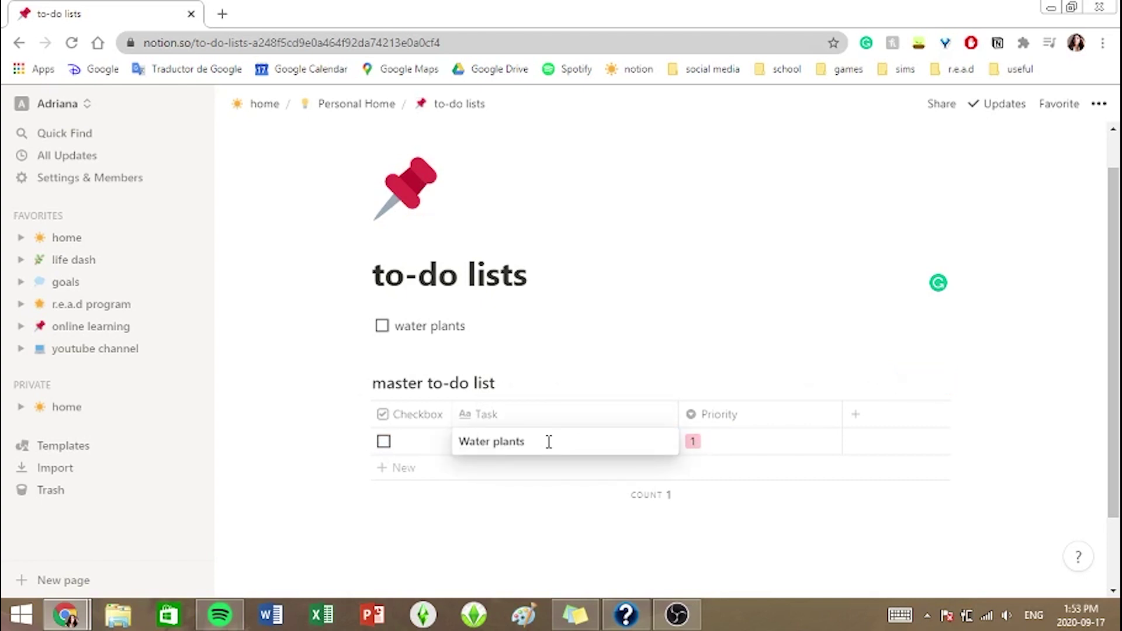
key(Return)
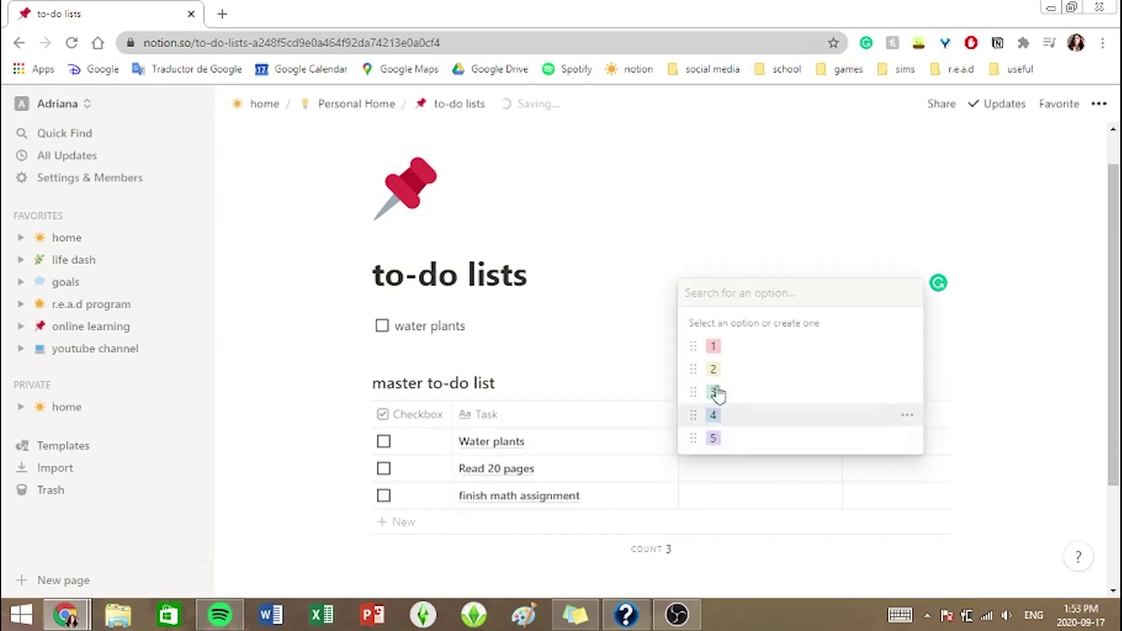
click(714, 391)
click(735, 498)
click(713, 396)
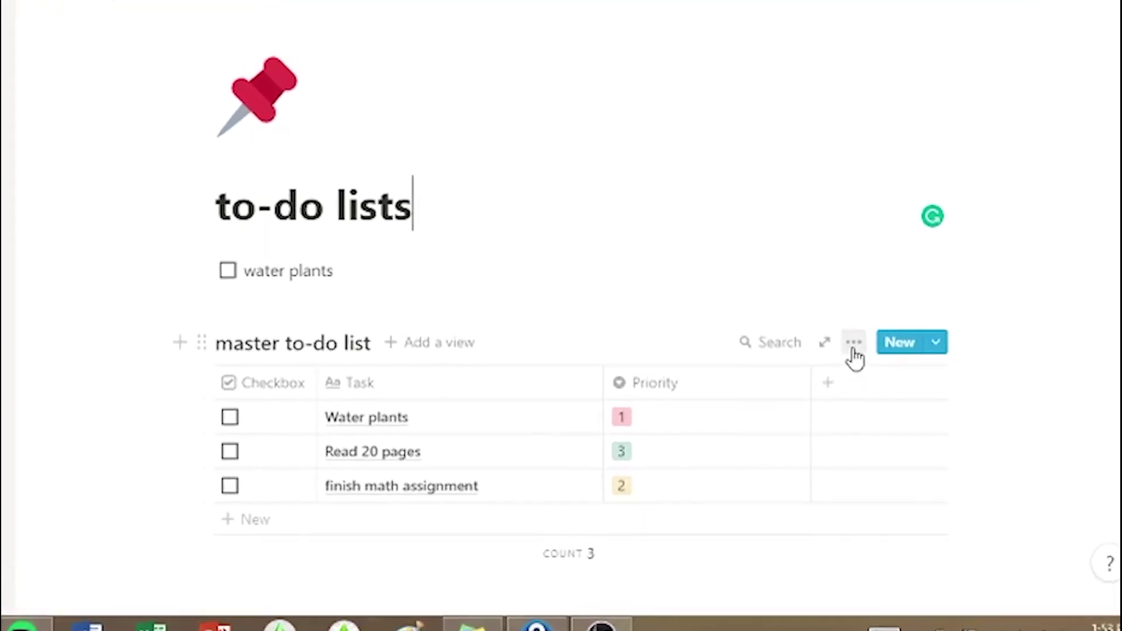
Sort the master to-do list's default view by Priority in ascending order.
click(834, 317)
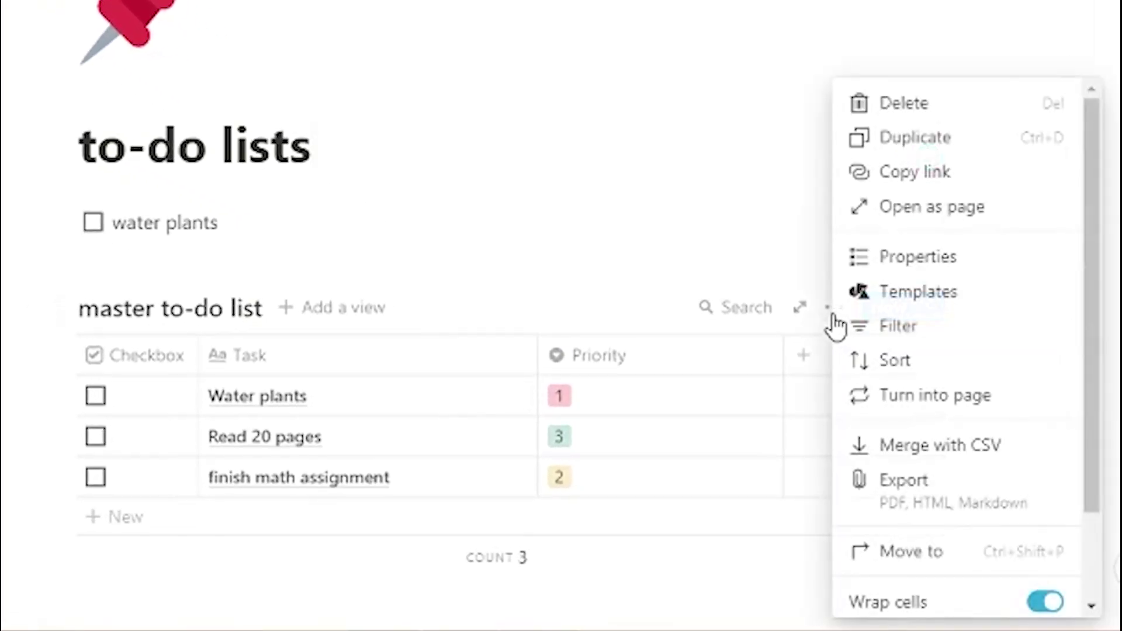
click(885, 367)
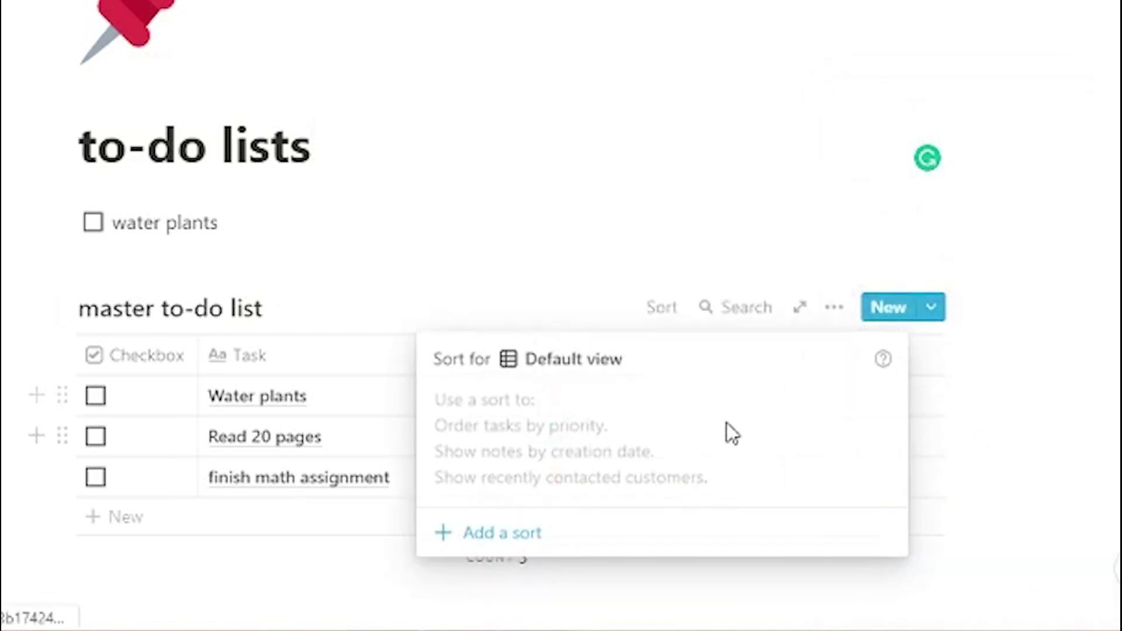
click(542, 529)
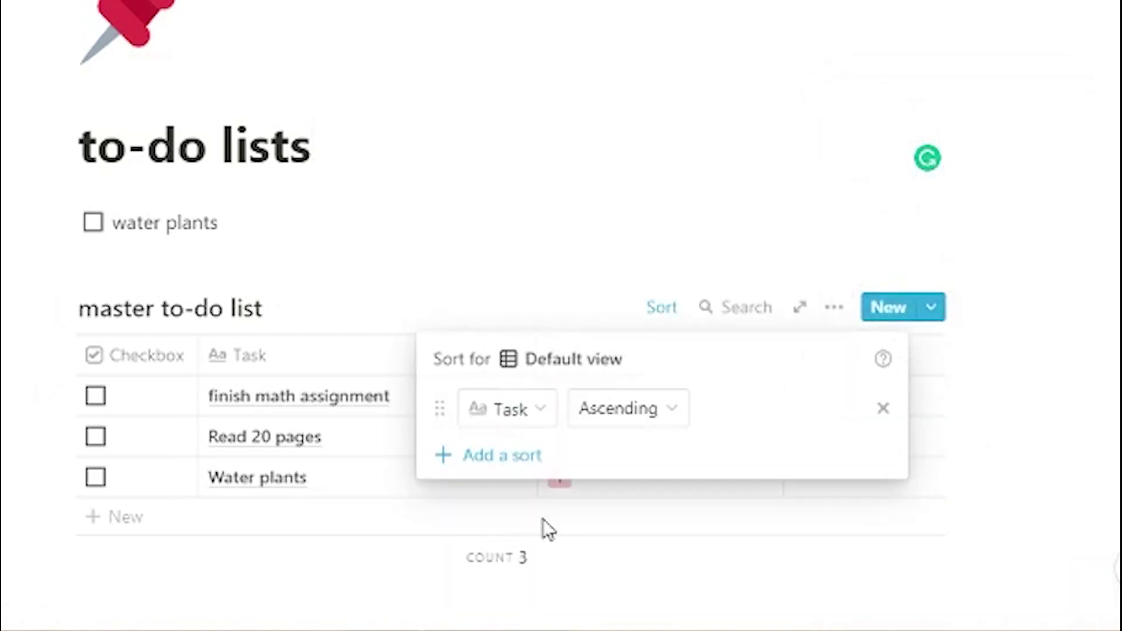
click(511, 412)
click(526, 580)
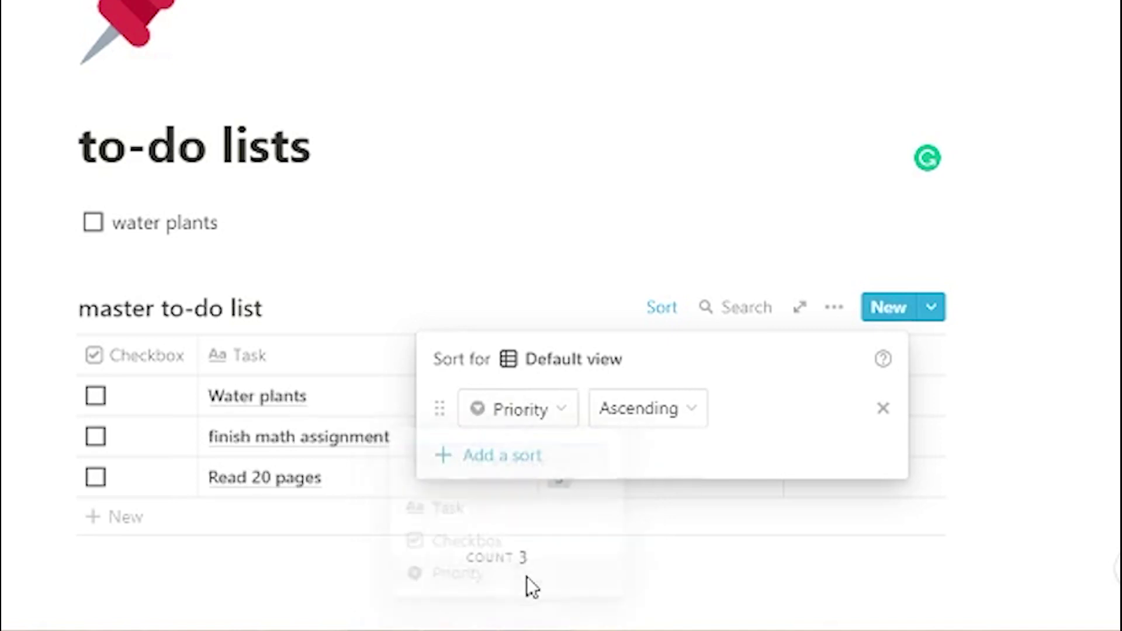
click(639, 422)
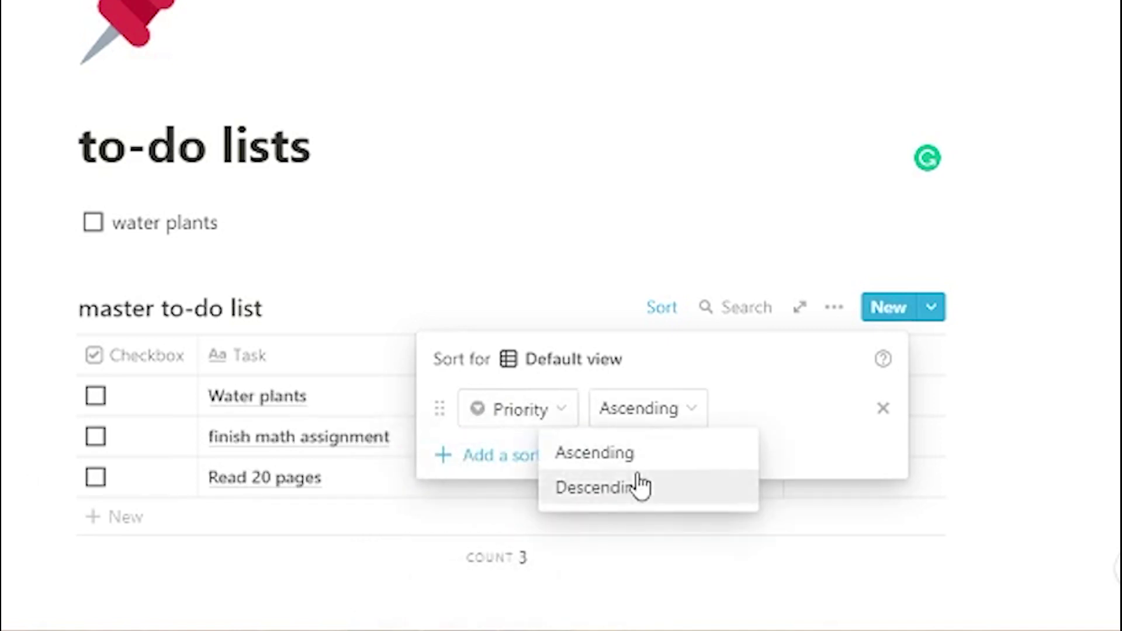
click(733, 587)
click(735, 586)
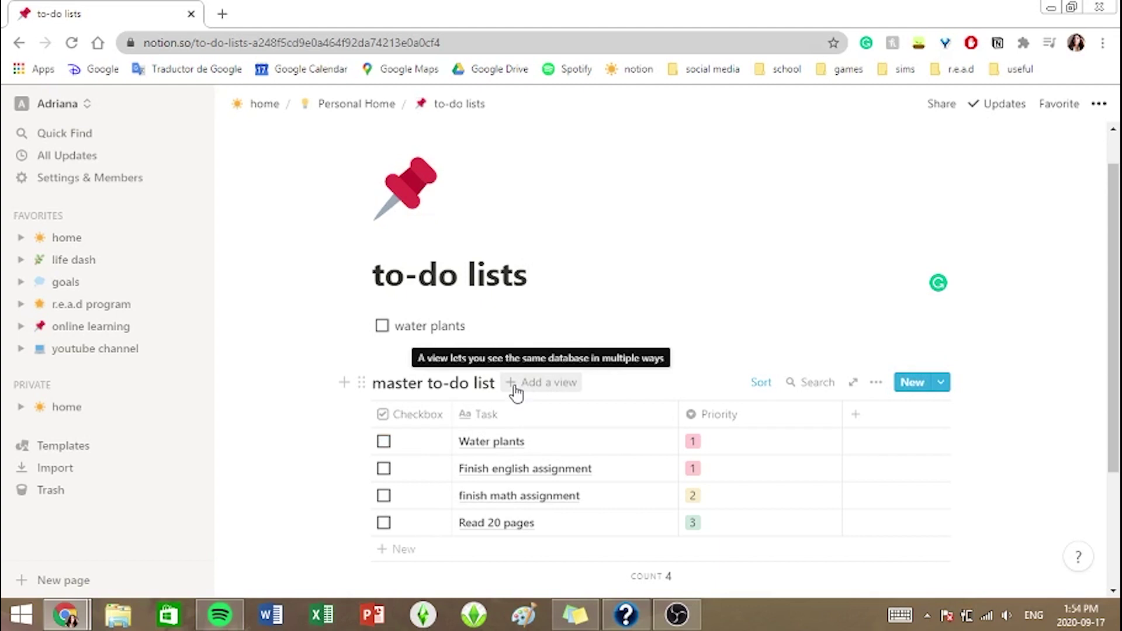
Create a new table view named "to do" for the master to-do list.
click(514, 389)
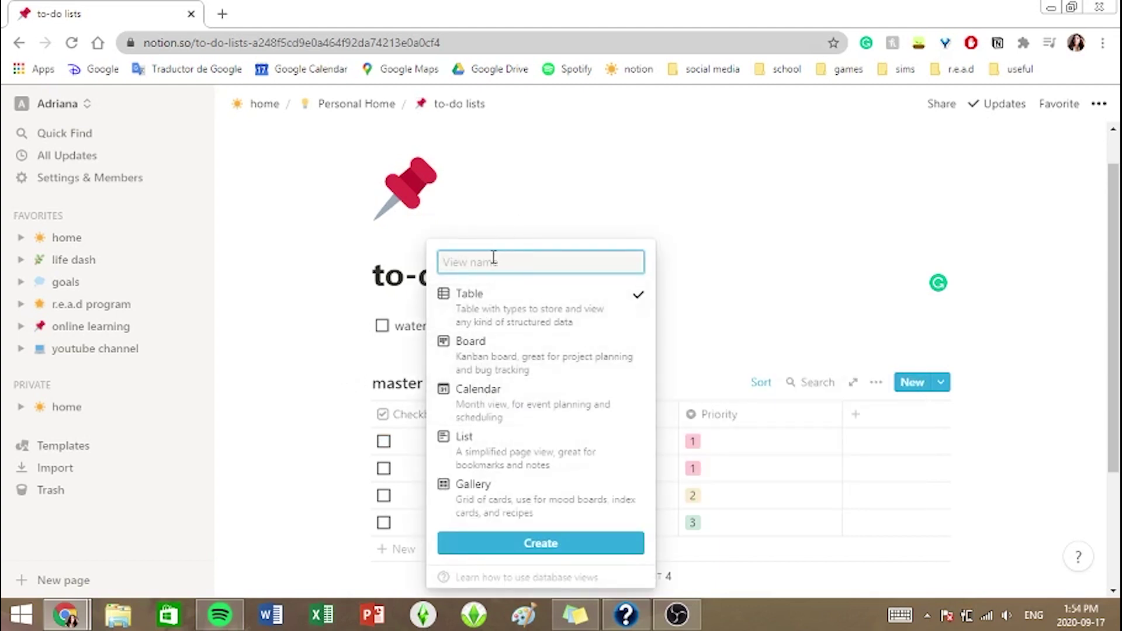
text(all t)
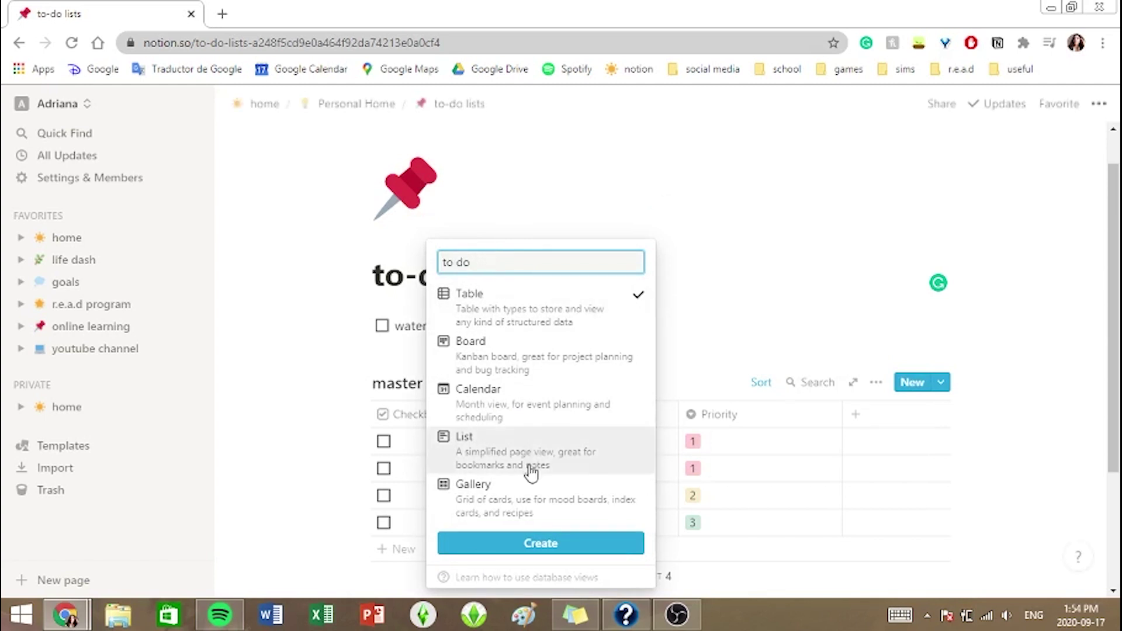
click(524, 541)
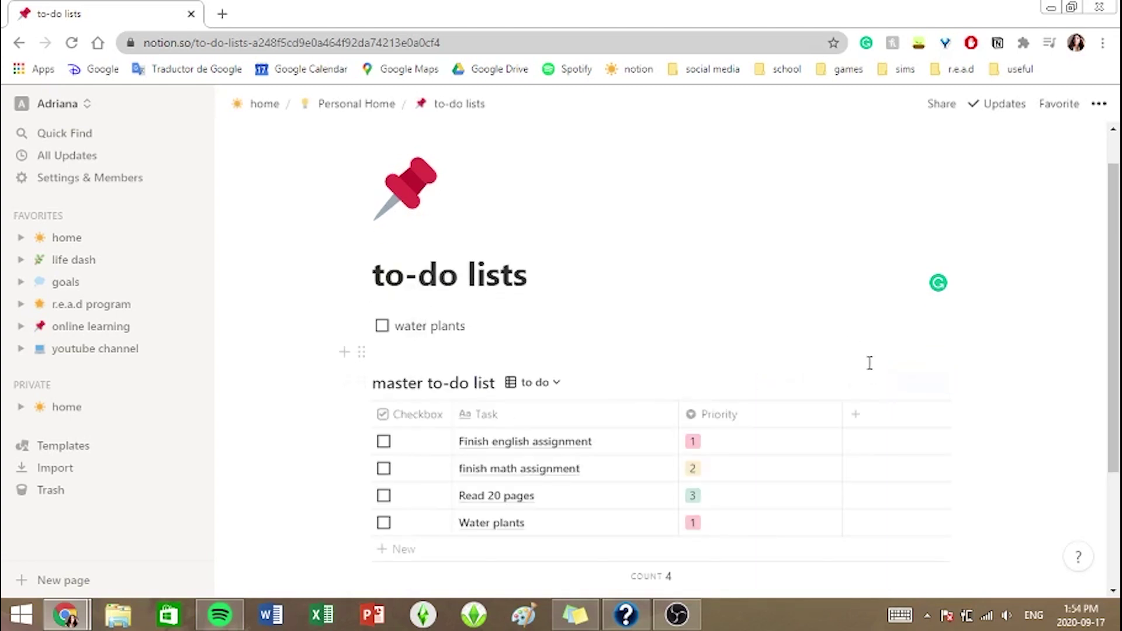
Sort the master to-do list's "to do" view by Priority in ascending order.
click(875, 385)
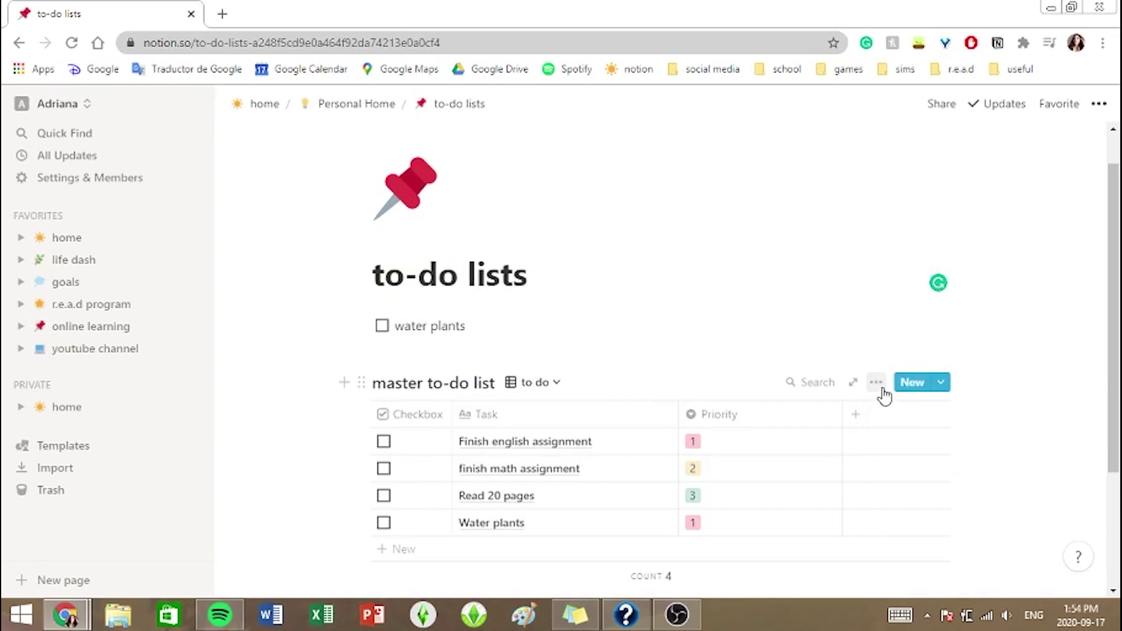
click(882, 390)
click(928, 416)
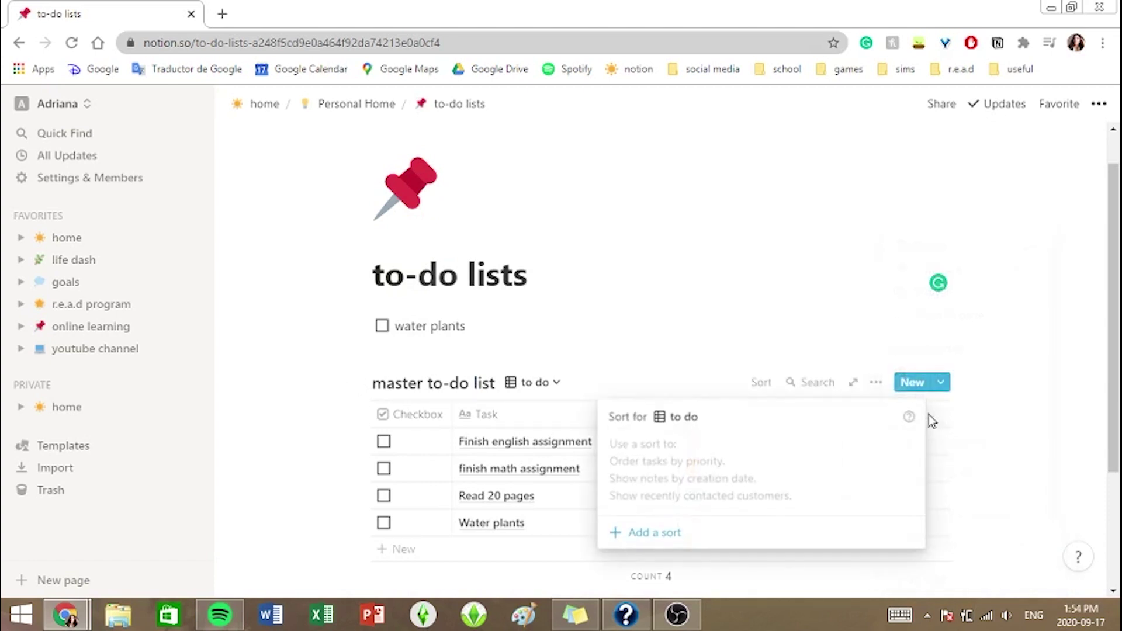
click(679, 532)
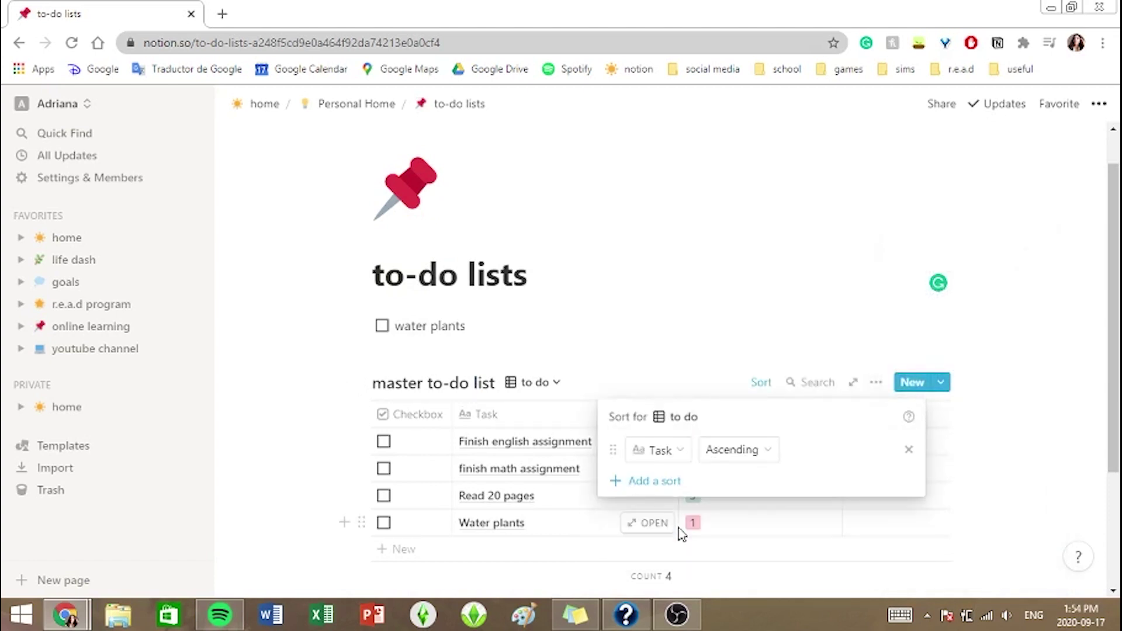
click(668, 457)
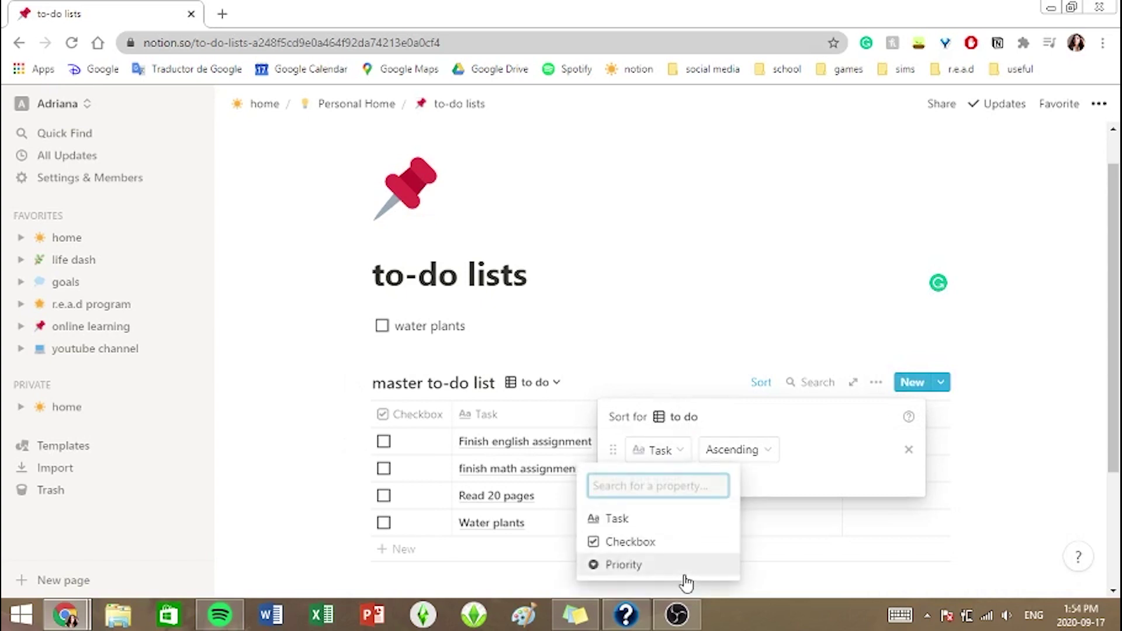
click(623, 564)
click(756, 355)
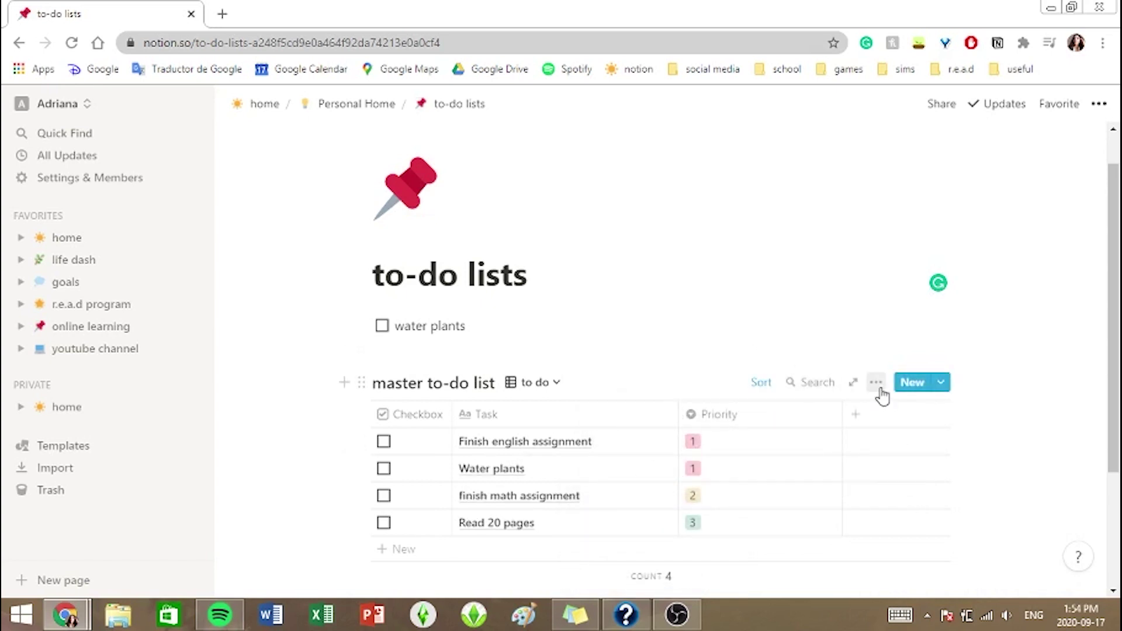
Filter the "to do" view to show only tasks whose Checkbox is unchecked.
click(878, 384)
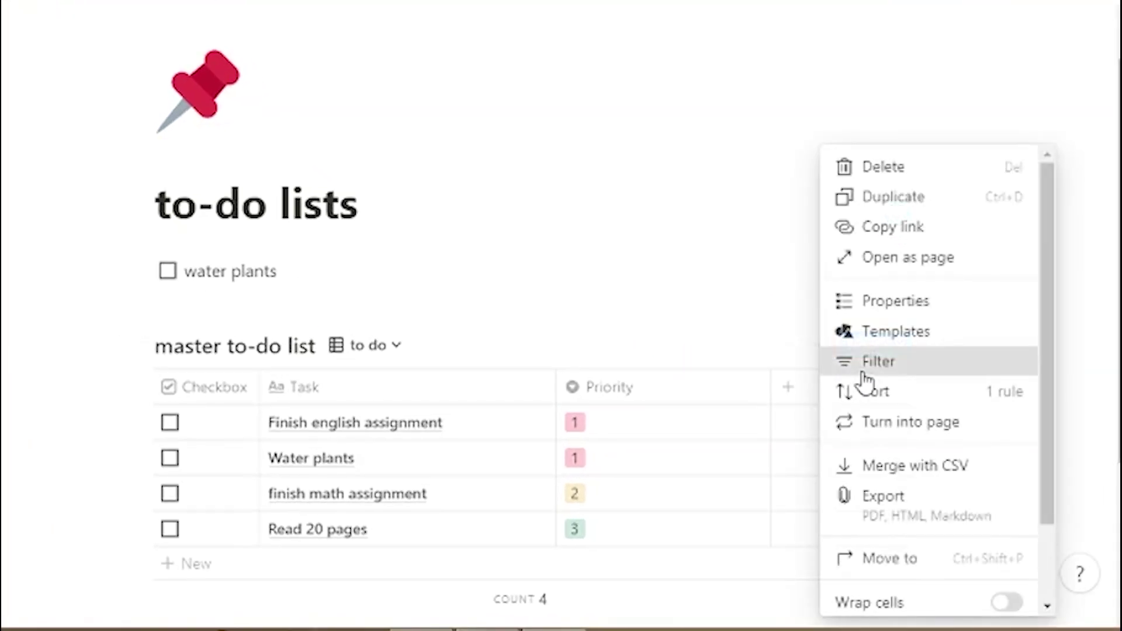
click(850, 365)
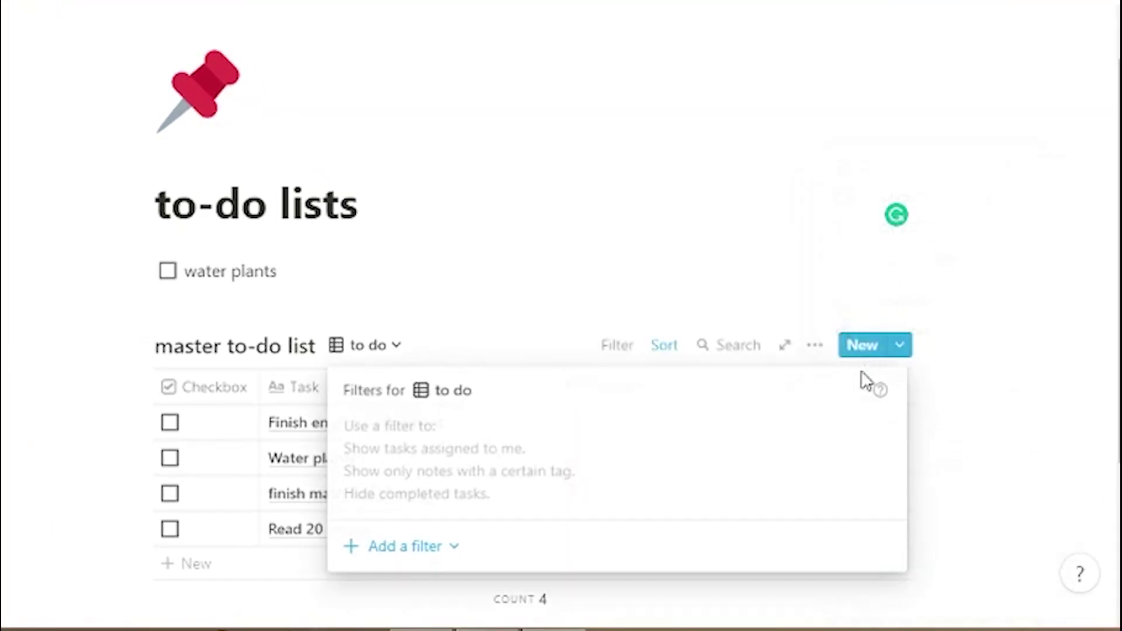
click(433, 546)
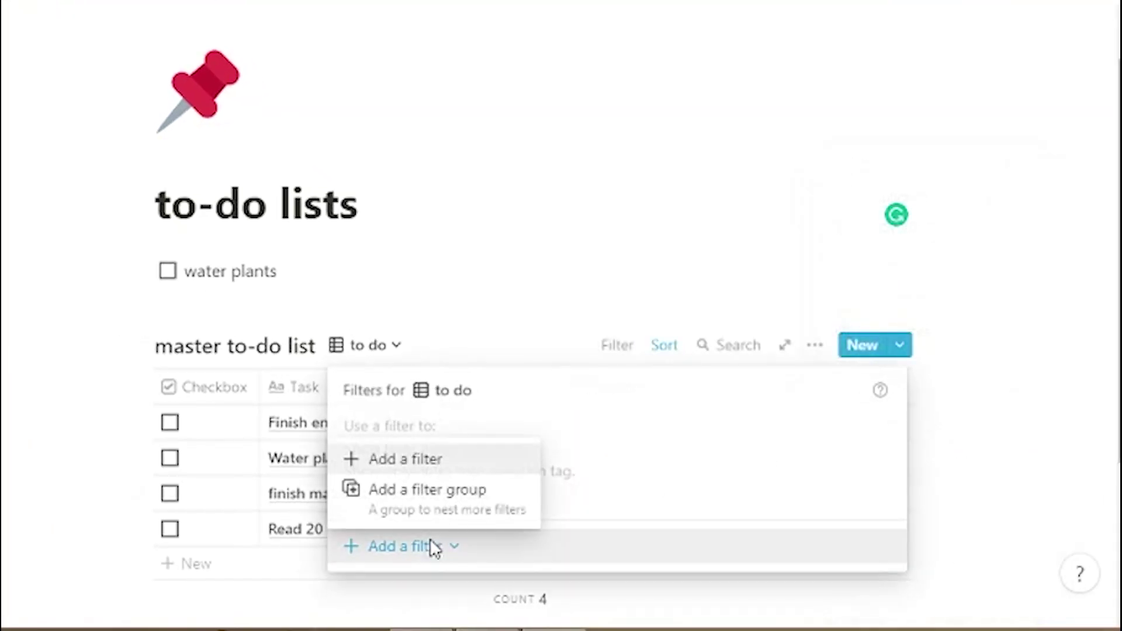
click(396, 467)
click(485, 447)
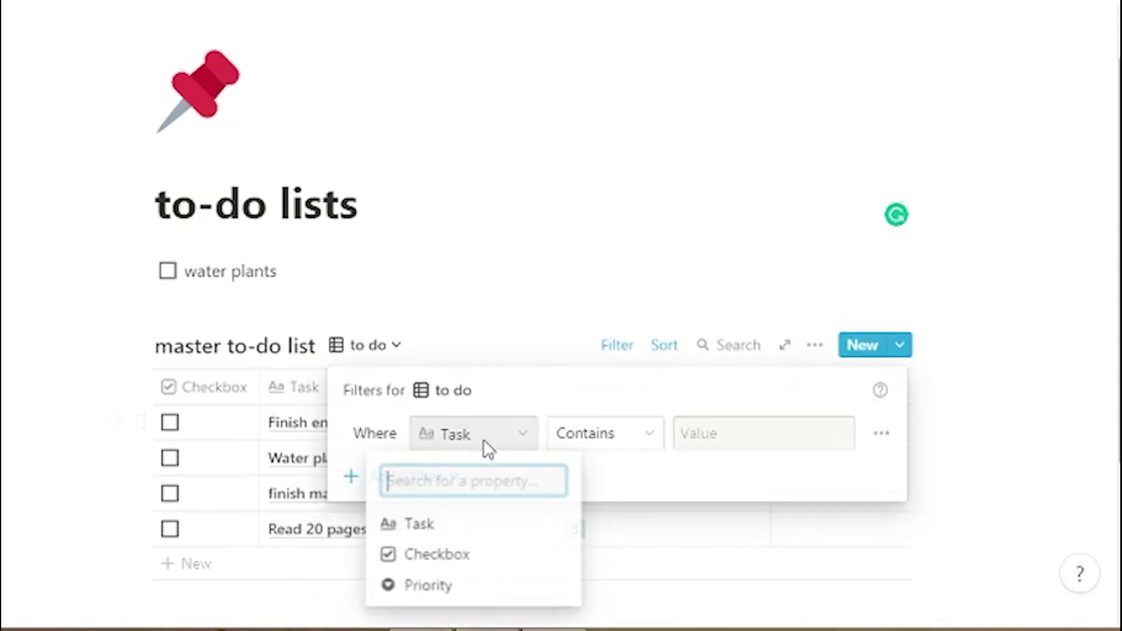
click(471, 555)
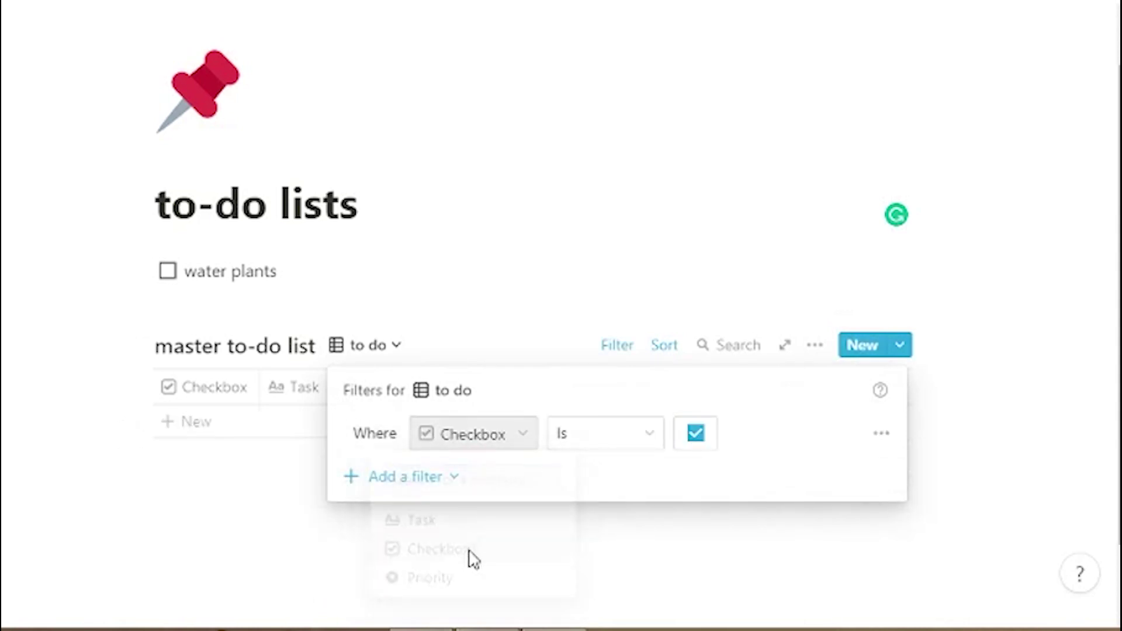
click(696, 433)
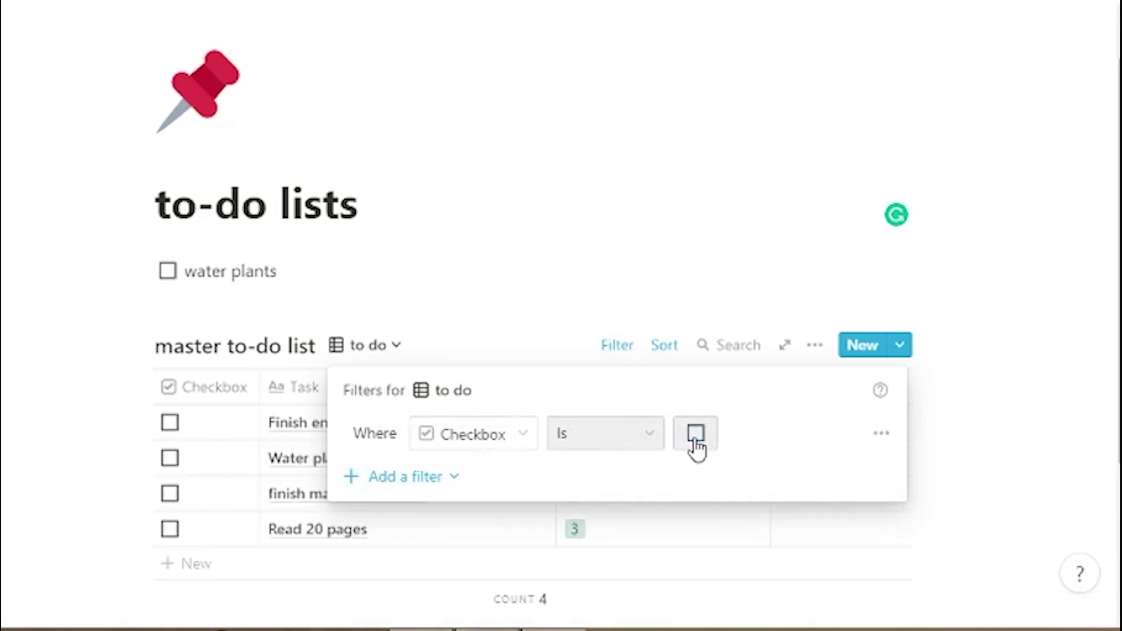
click(719, 326)
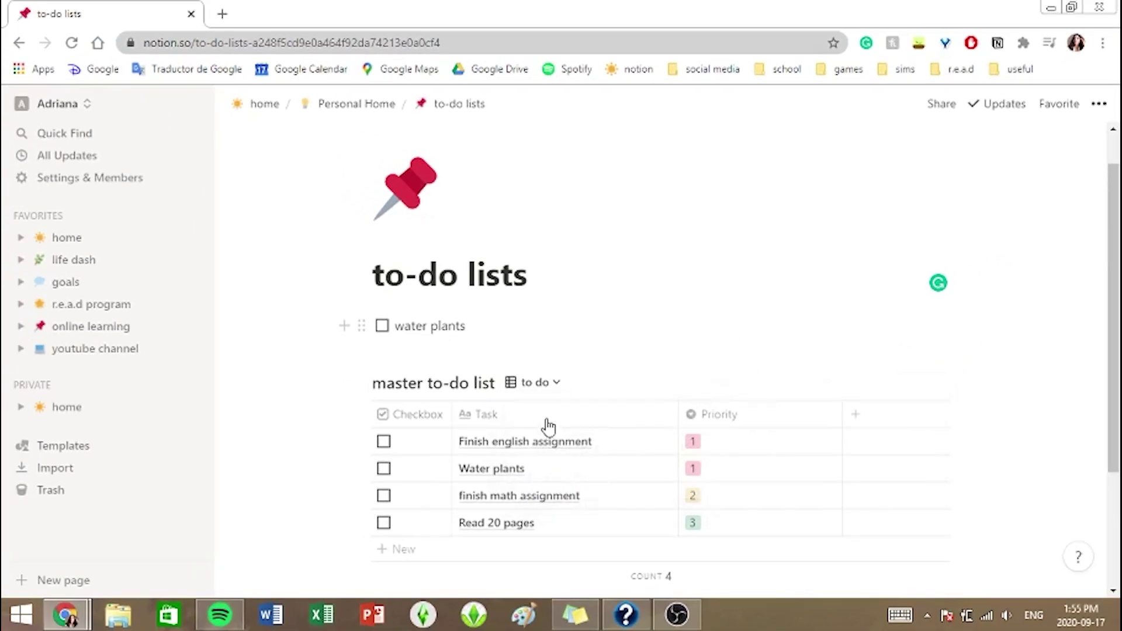
Rename the master to-do list's default view as "all tasks" and move the "to do" view above it.
click(508, 377)
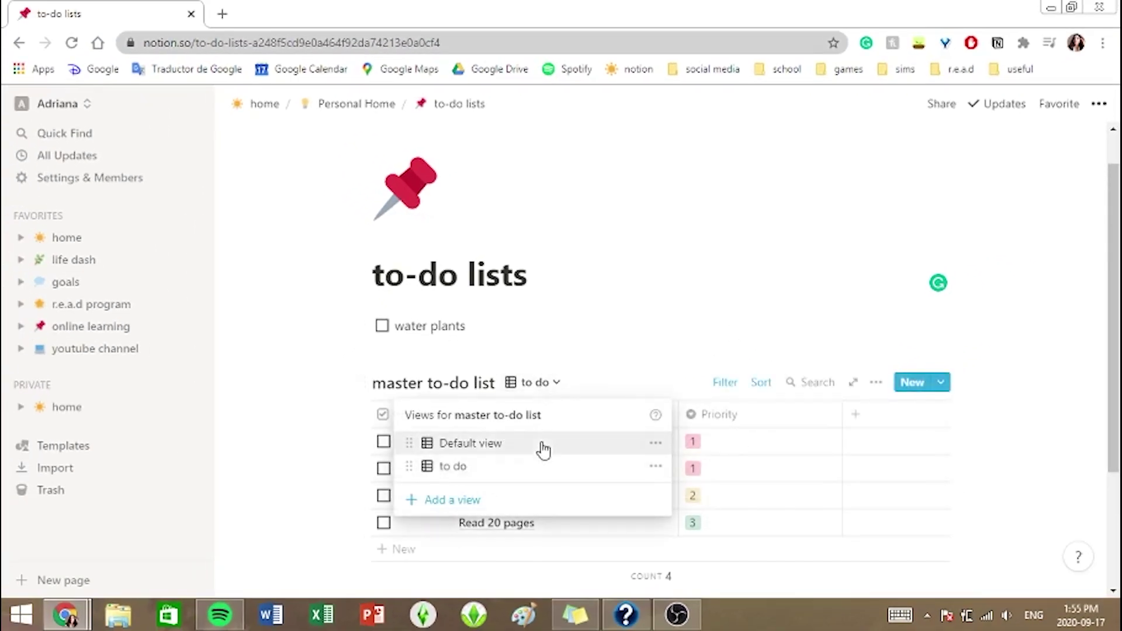
click(543, 449)
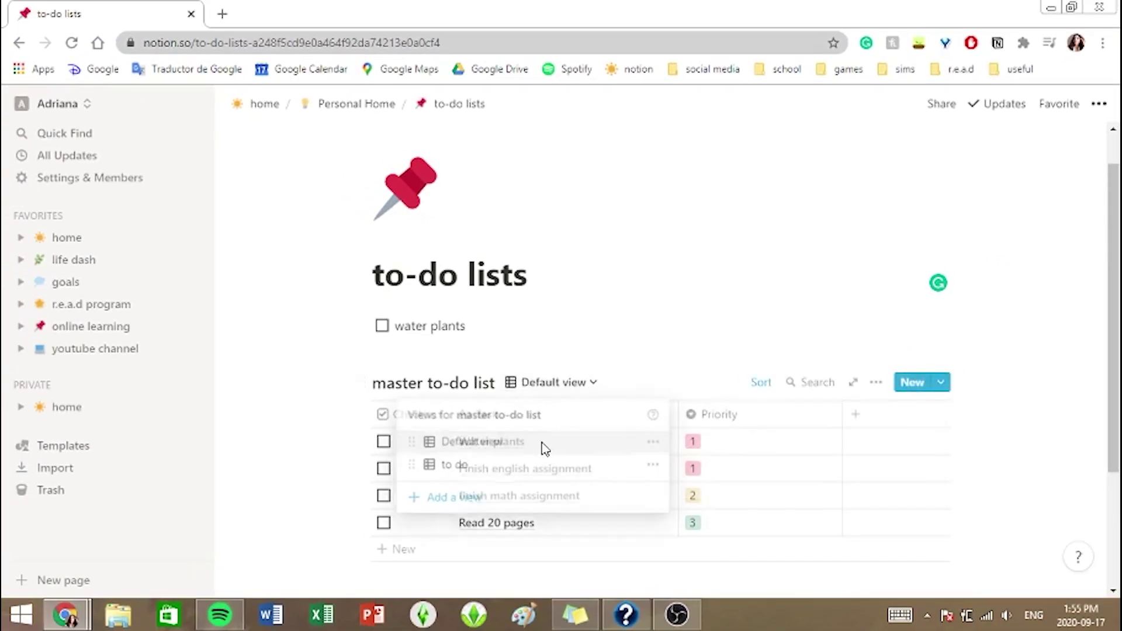
click(564, 386)
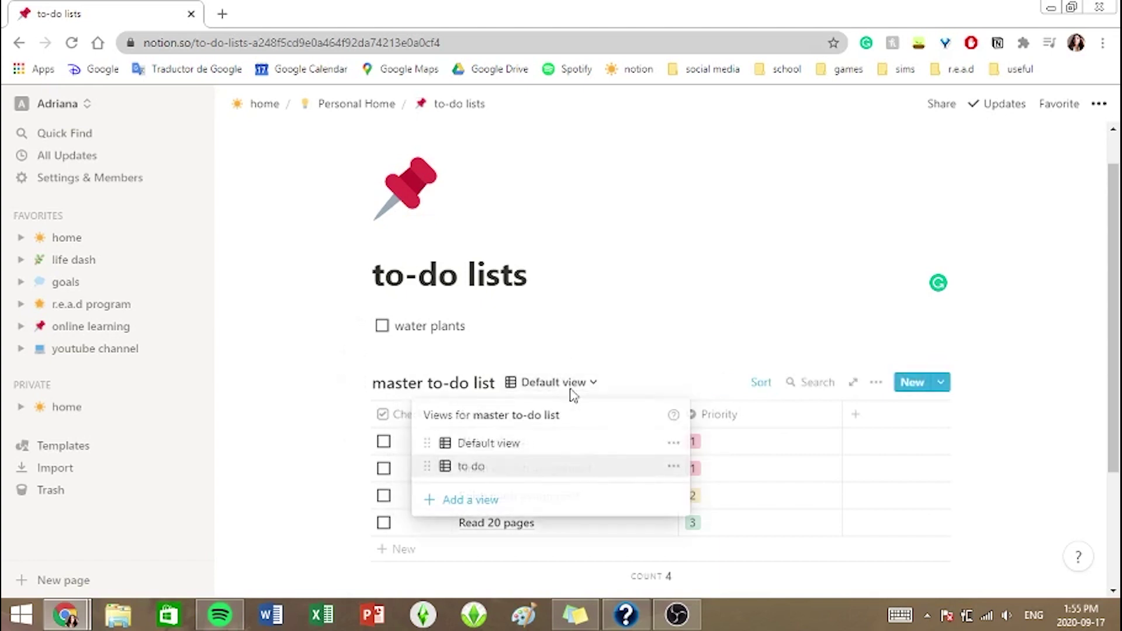
click(672, 444)
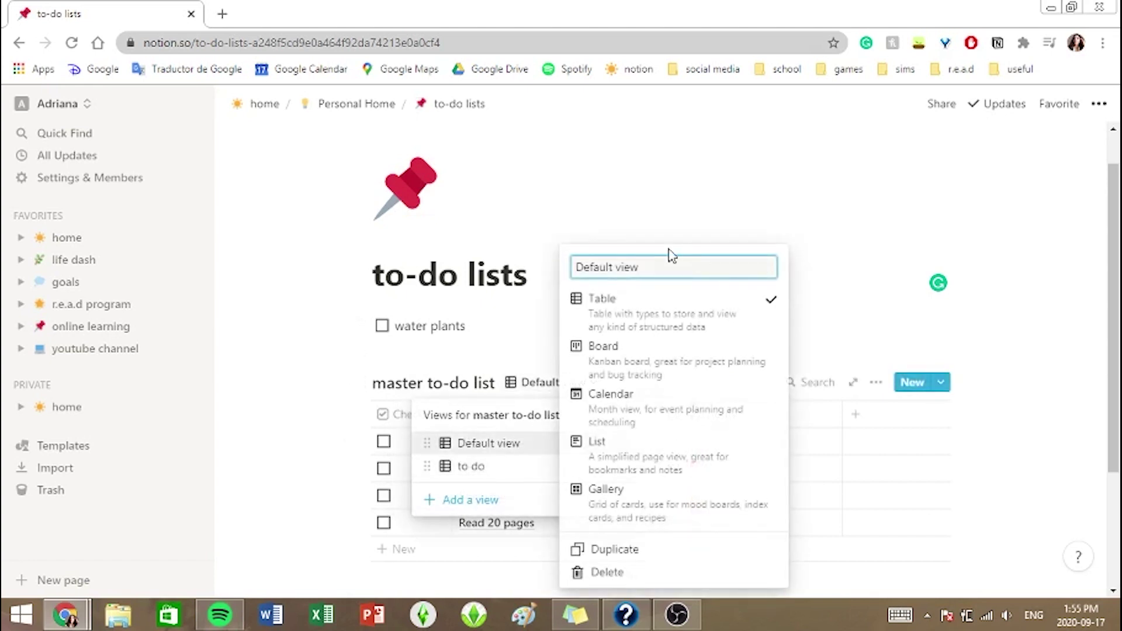
key(BackSpace)
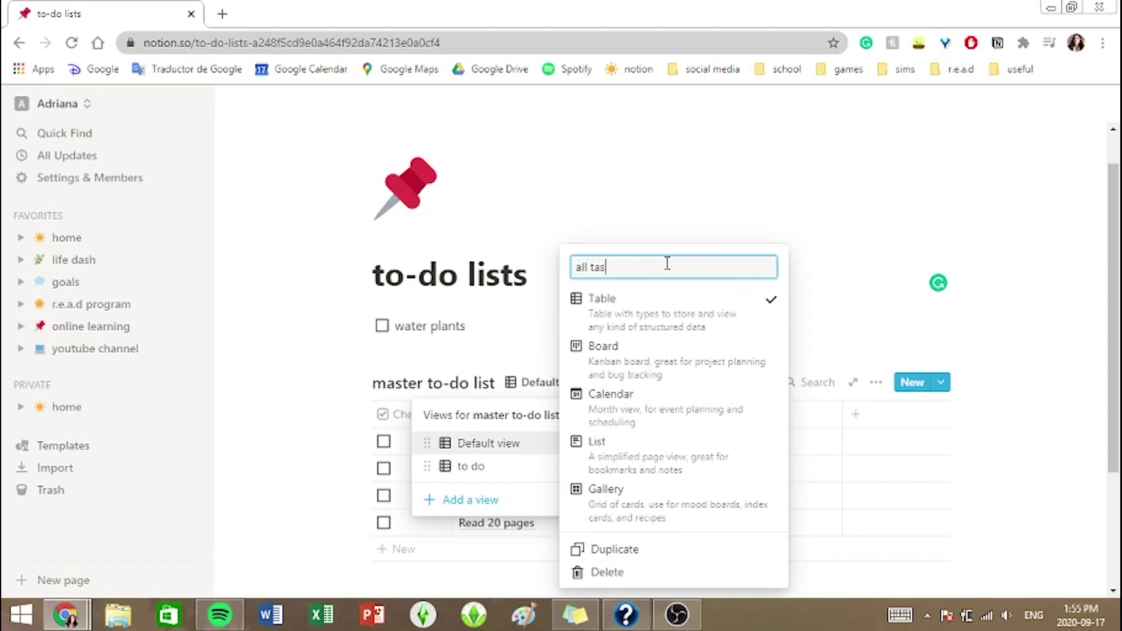
click(657, 233)
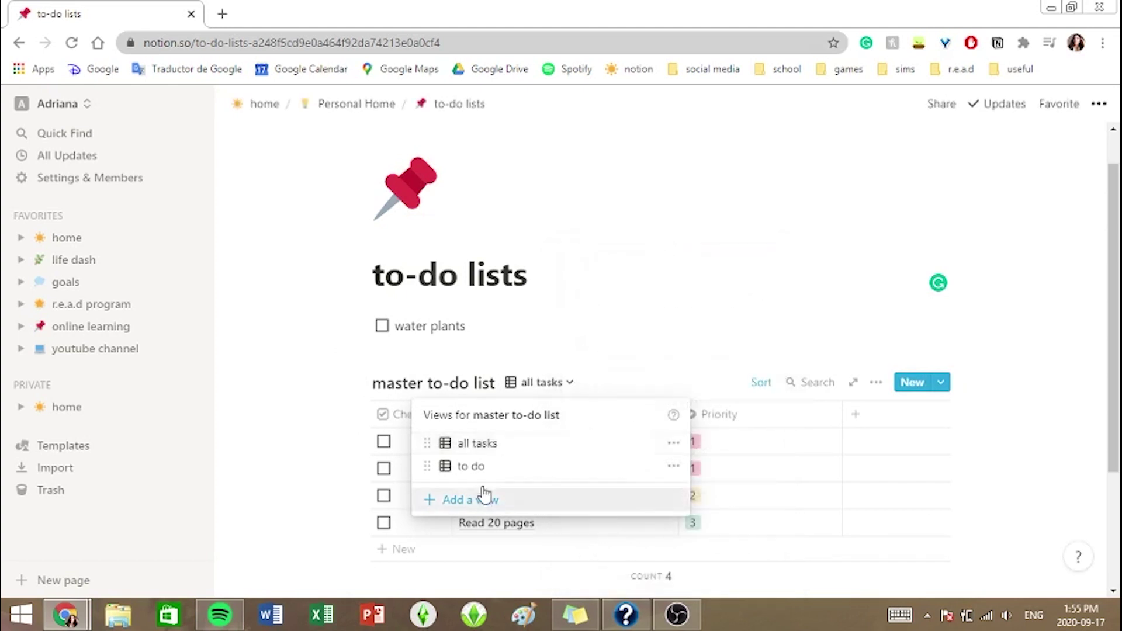
drag(425, 468, 426, 444)
Check off "Water plants" in the "to do" view and switch the list to the "all tasks" view.
click(502, 450)
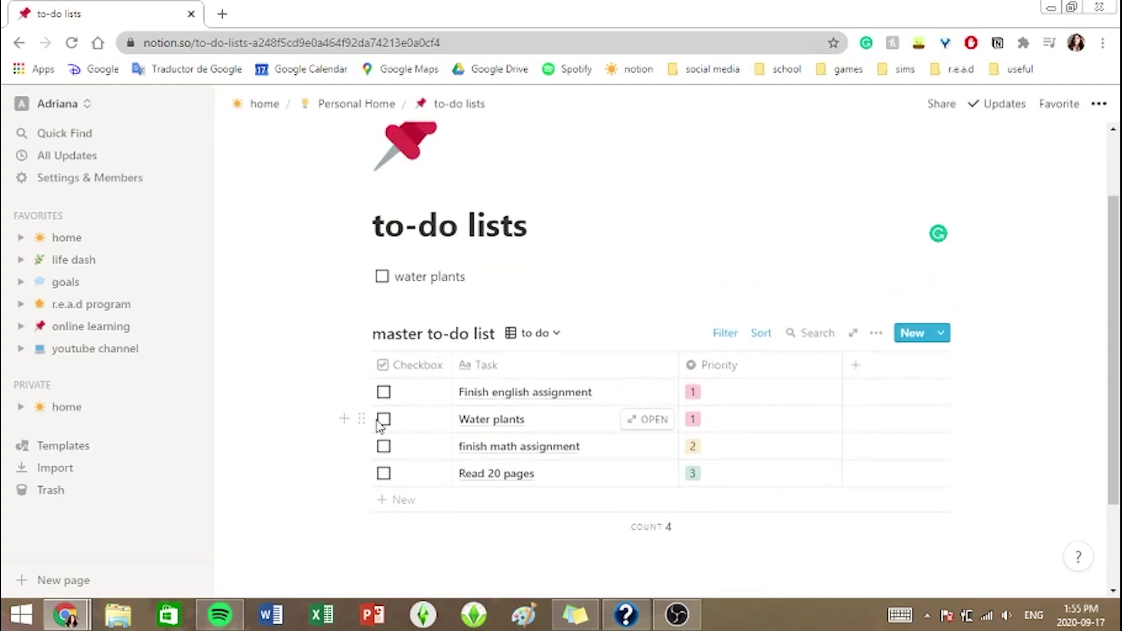
click(384, 425)
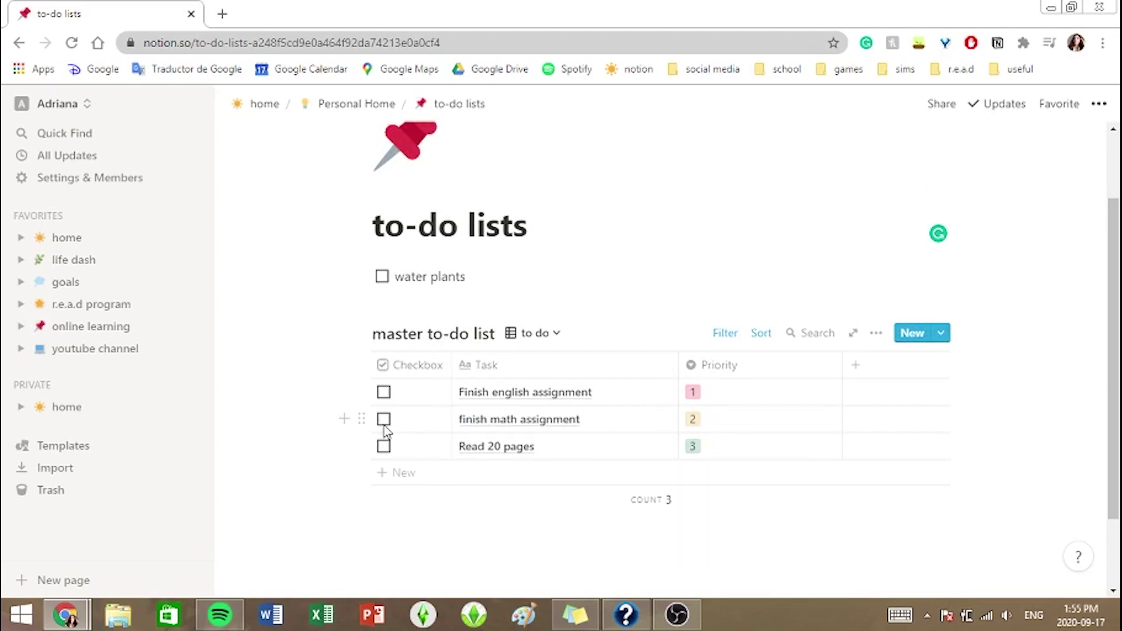
click(526, 333)
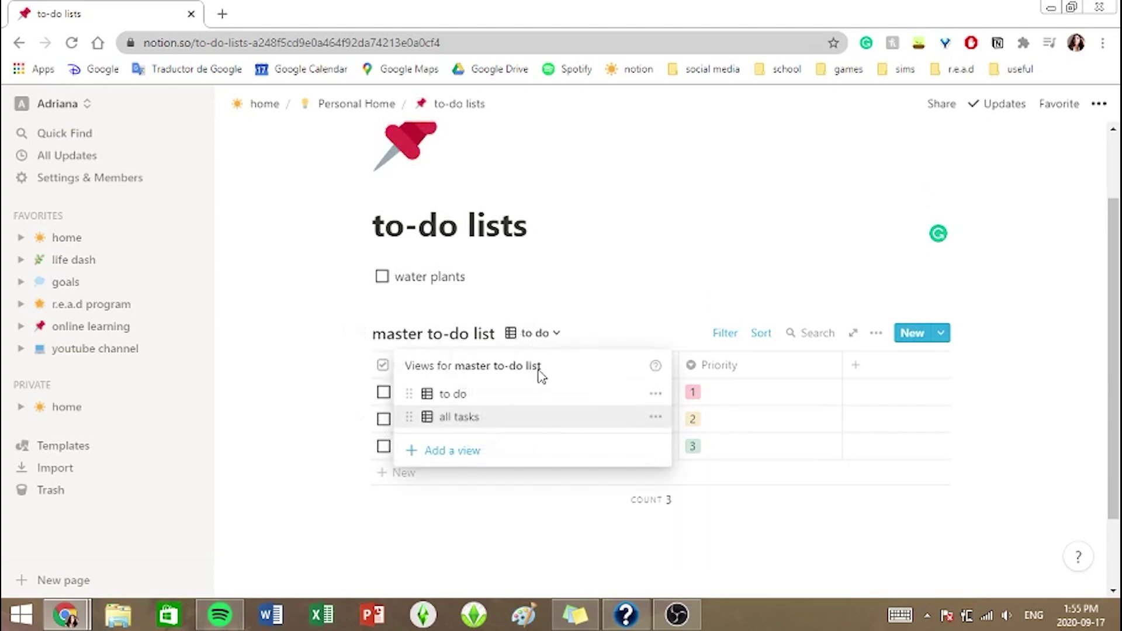
click(525, 417)
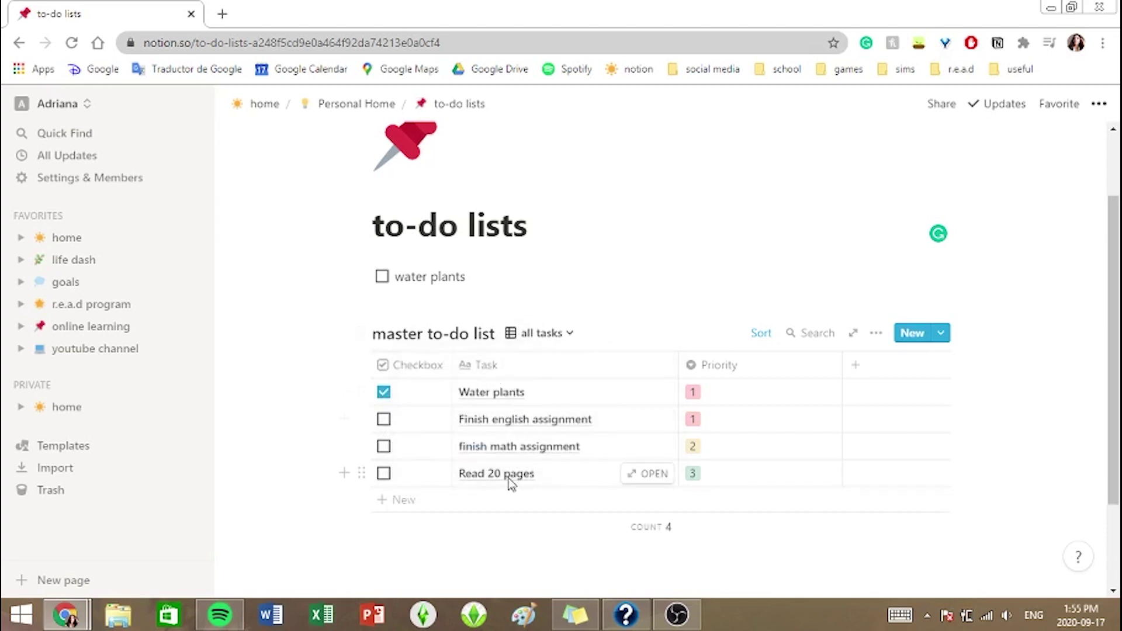
Insert an inline board database below the master to-do list.
scroll(508, 478, down, 2)
click(507, 505)
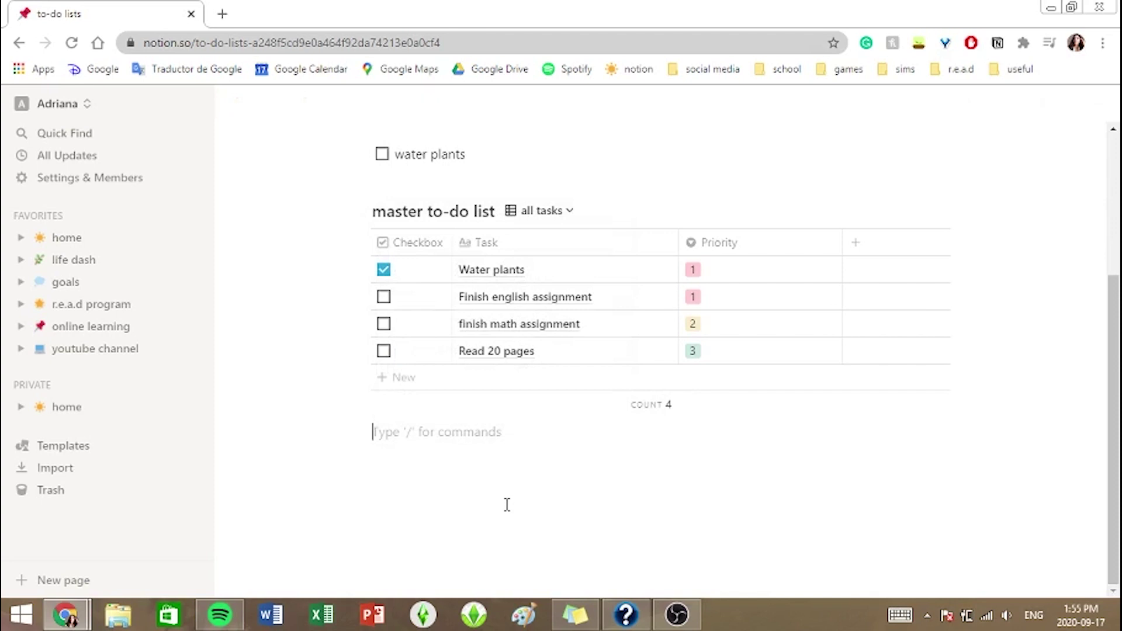
text(/boae)
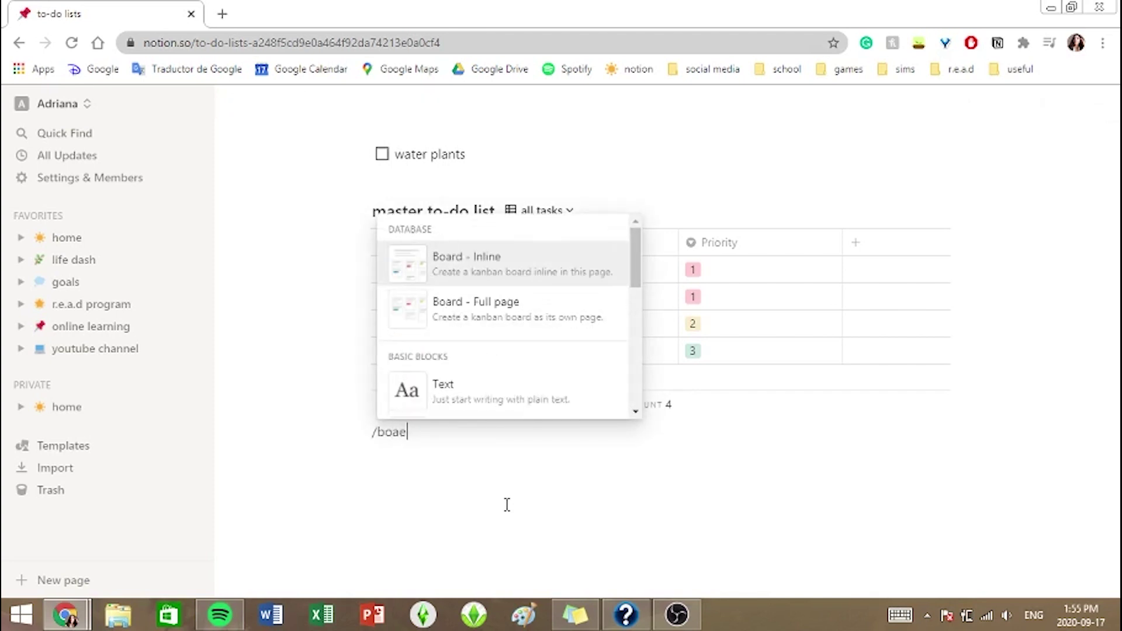
key(Down)
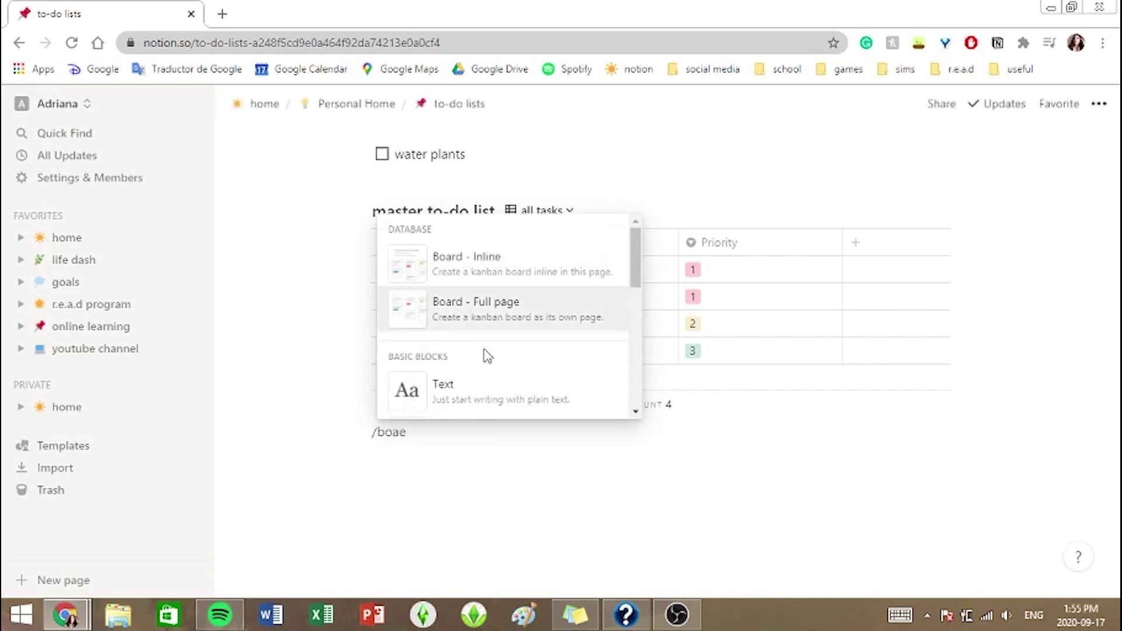
click(440, 268)
Title the new board "to do" and hide its No Status column.
scroll(466, 501, down, 3)
scroll(466, 501, down, 1)
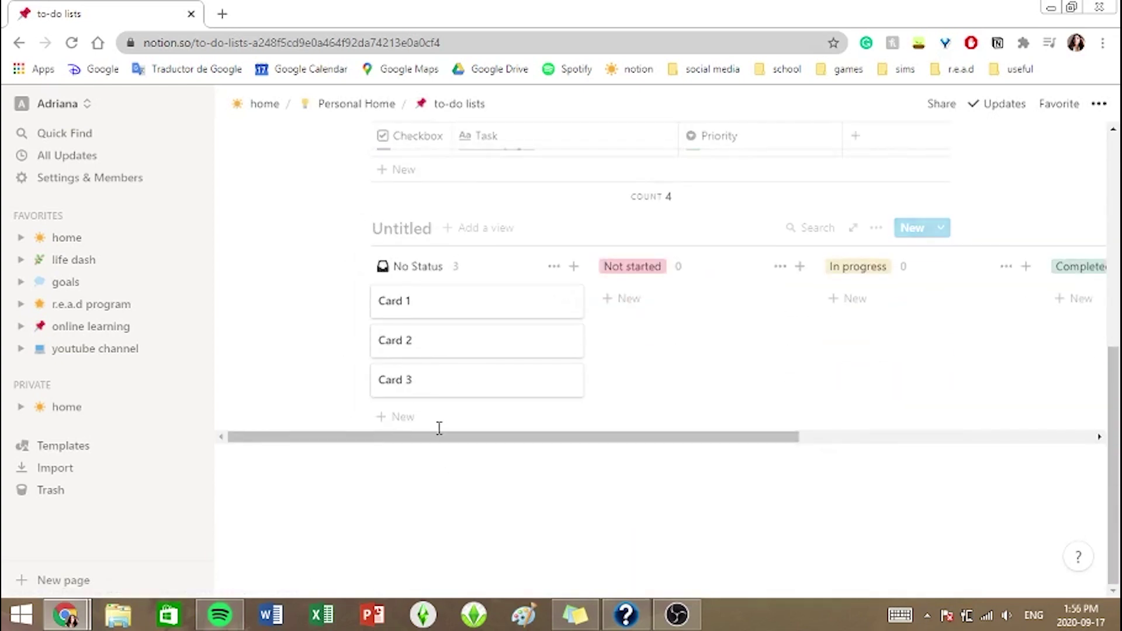
scroll(479, 508, up, 3)
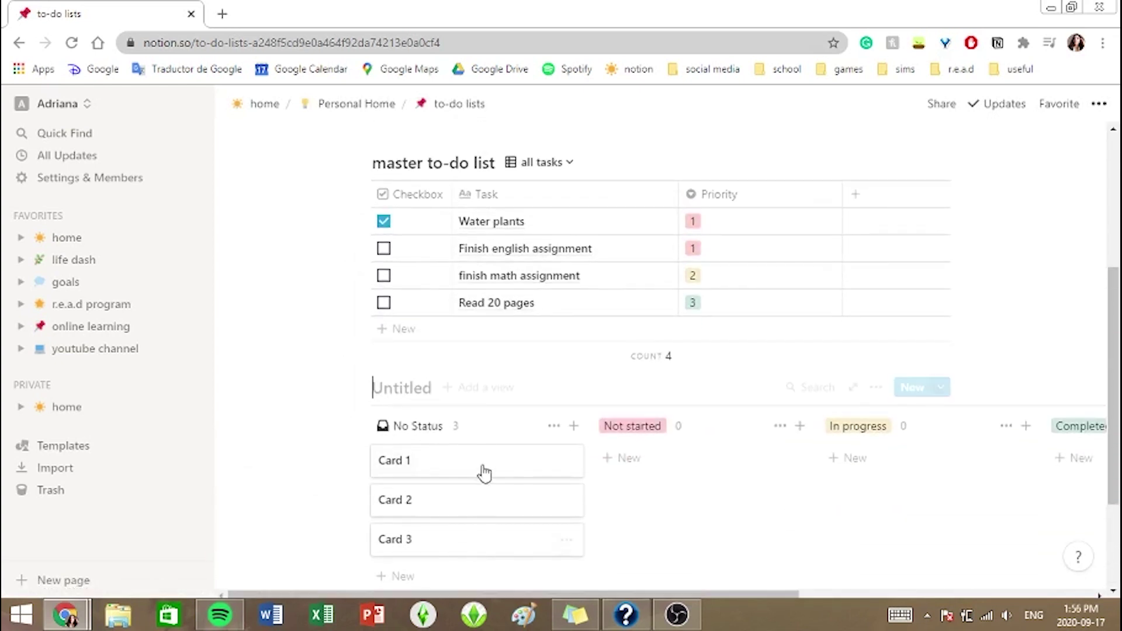
click(421, 393)
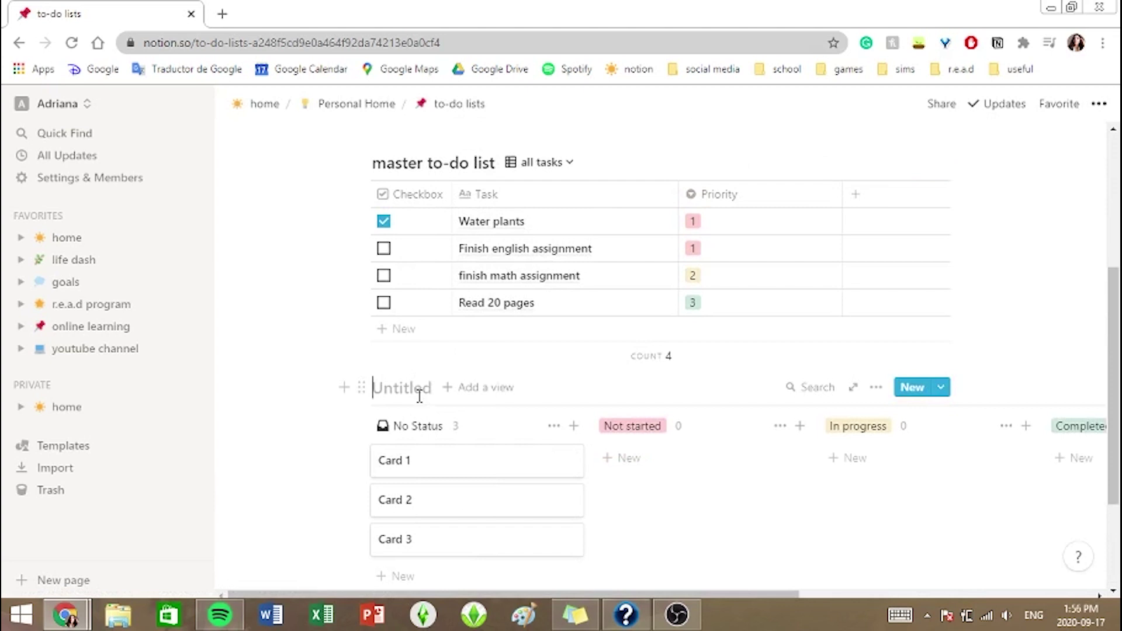
text(to do)
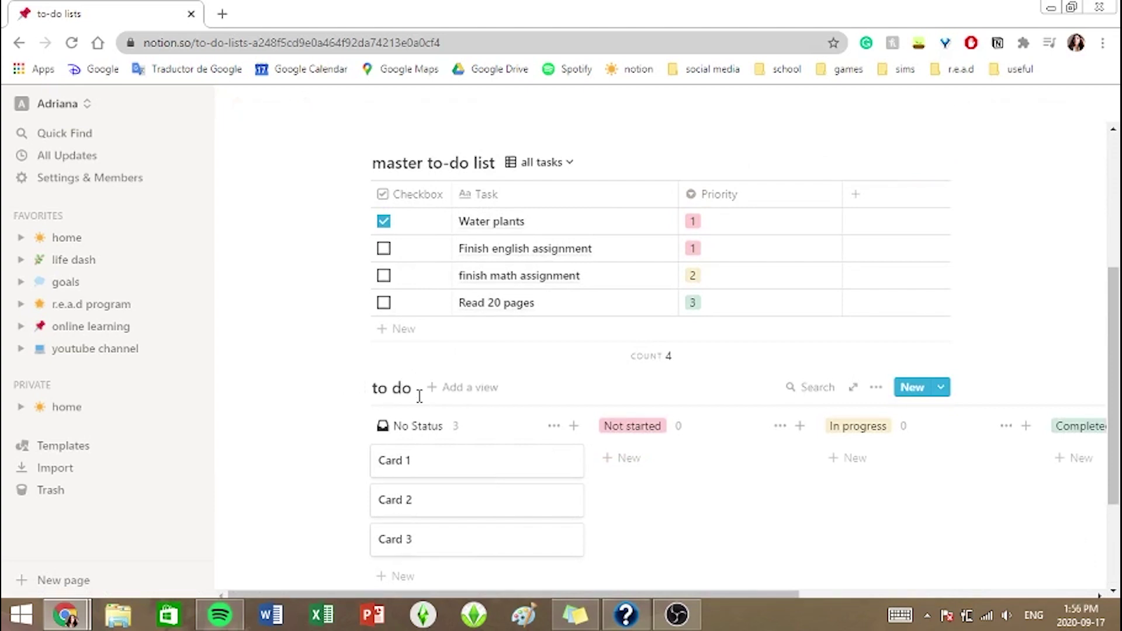
key(BackSpace)
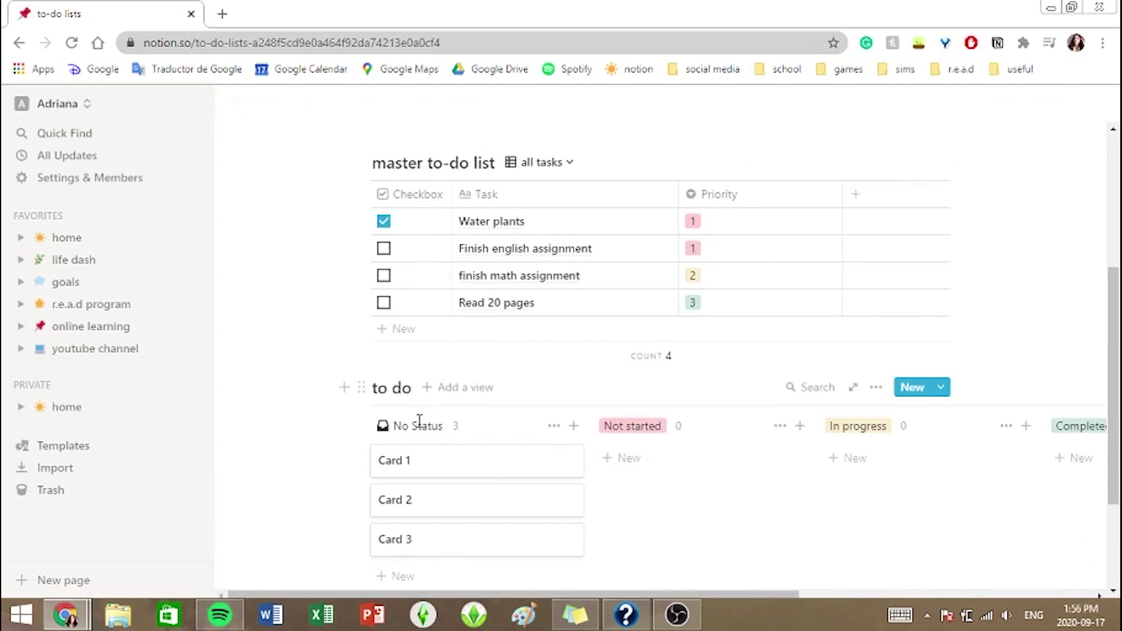
click(554, 427)
click(567, 453)
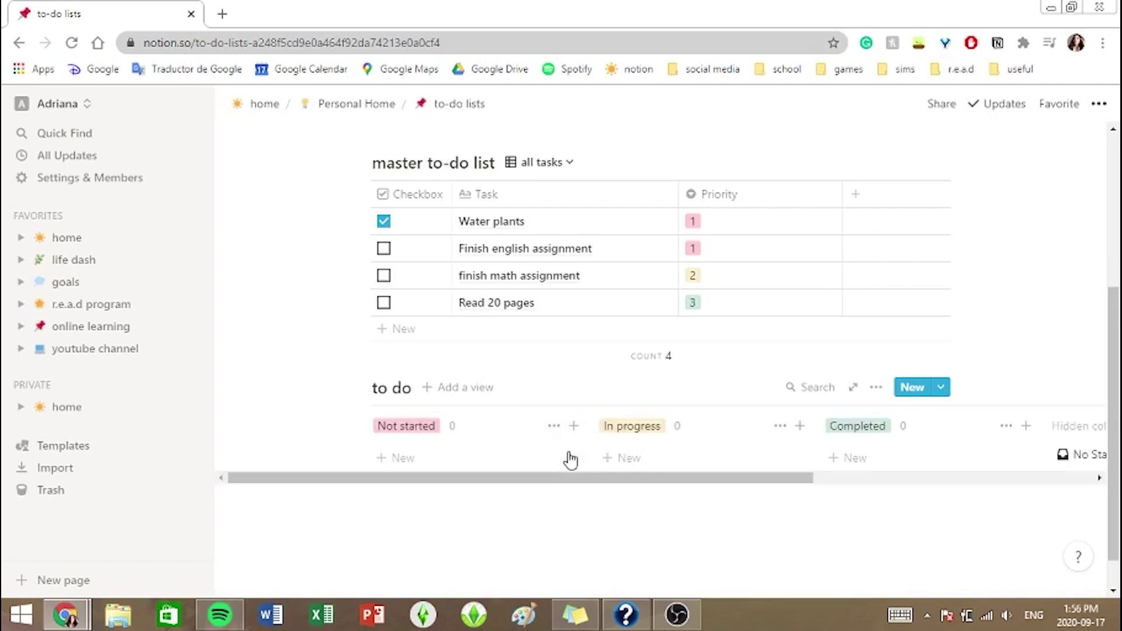
Add the cards "water plants", "finish x assignment" and "film video" under Not started, and move the assignment card through In progress to Completed.
click(437, 471)
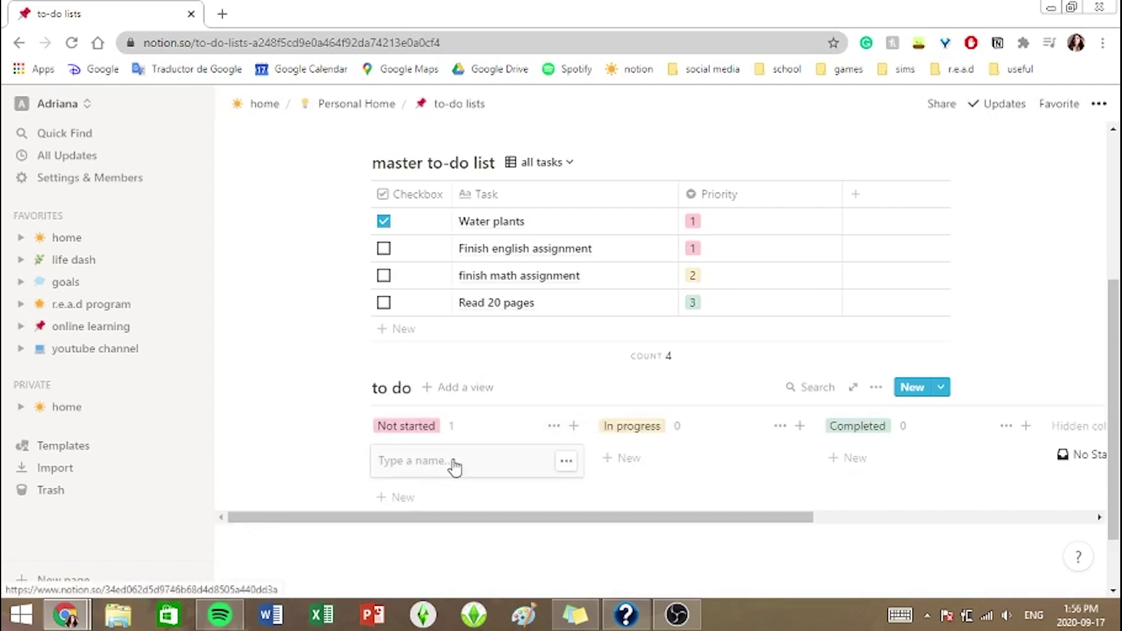
text(water plans)
key(Return)
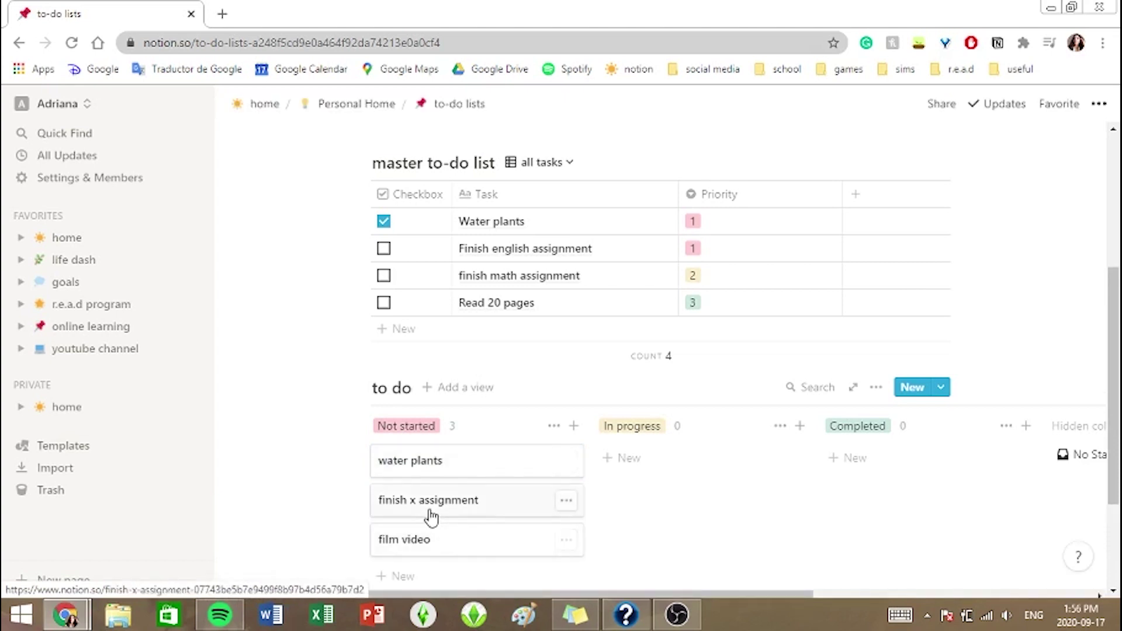
drag(431, 516, 633, 464)
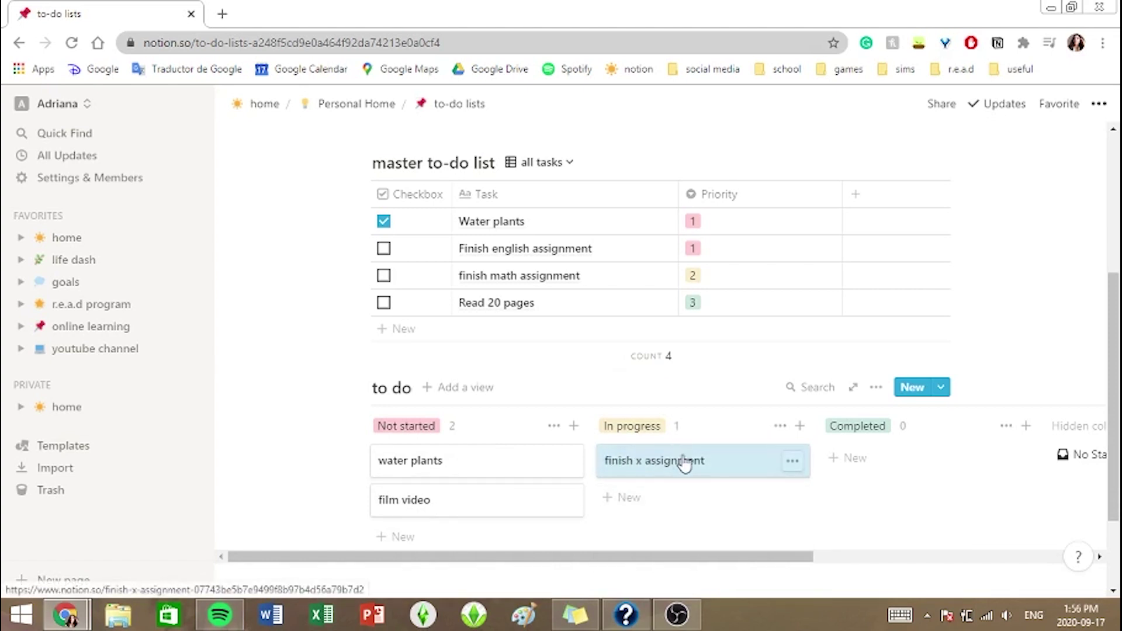
drag(685, 465, 882, 458)
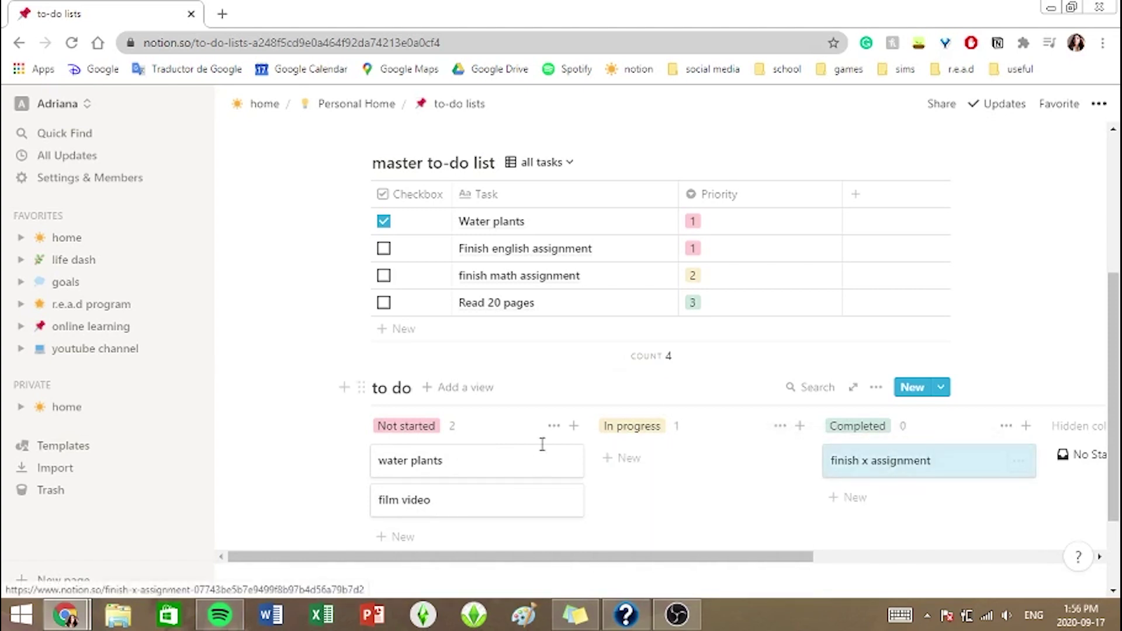
Rename the "to do" board's columns Not started, In progress and Completed as "personal", "school" and "work".
click(394, 435)
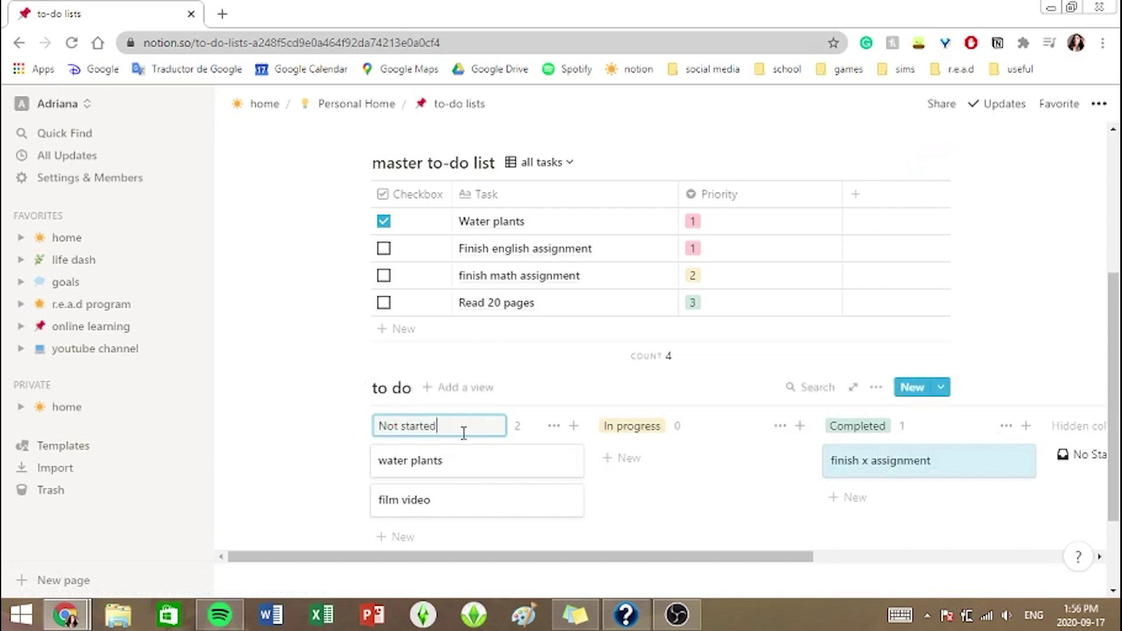
drag(452, 426, 352, 420)
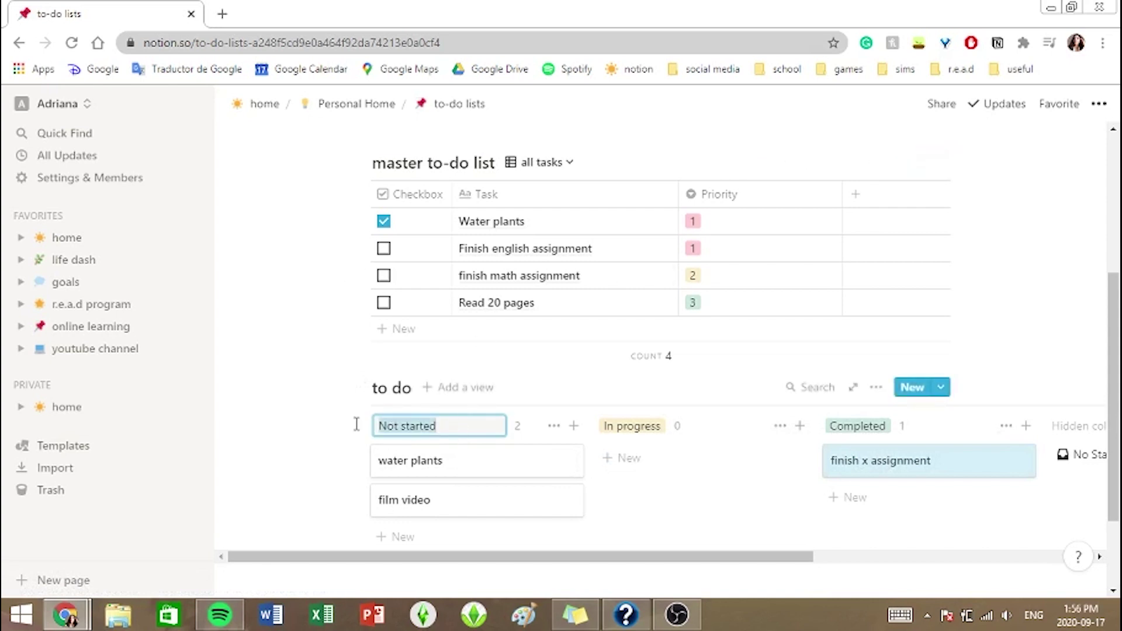
click(448, 427)
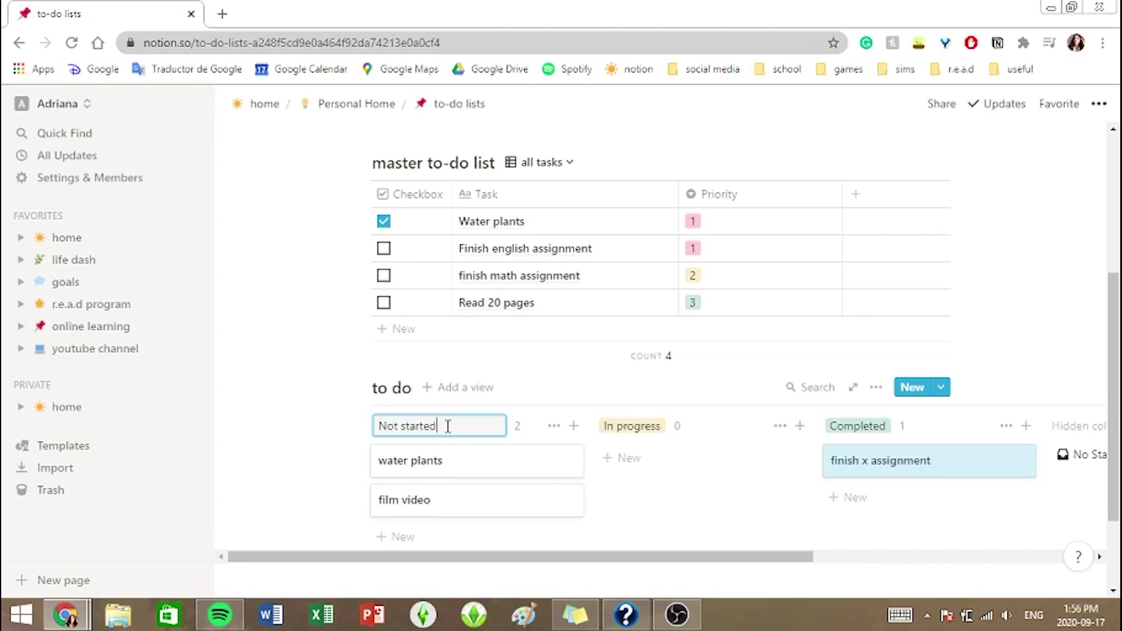
drag(448, 427, 400, 427)
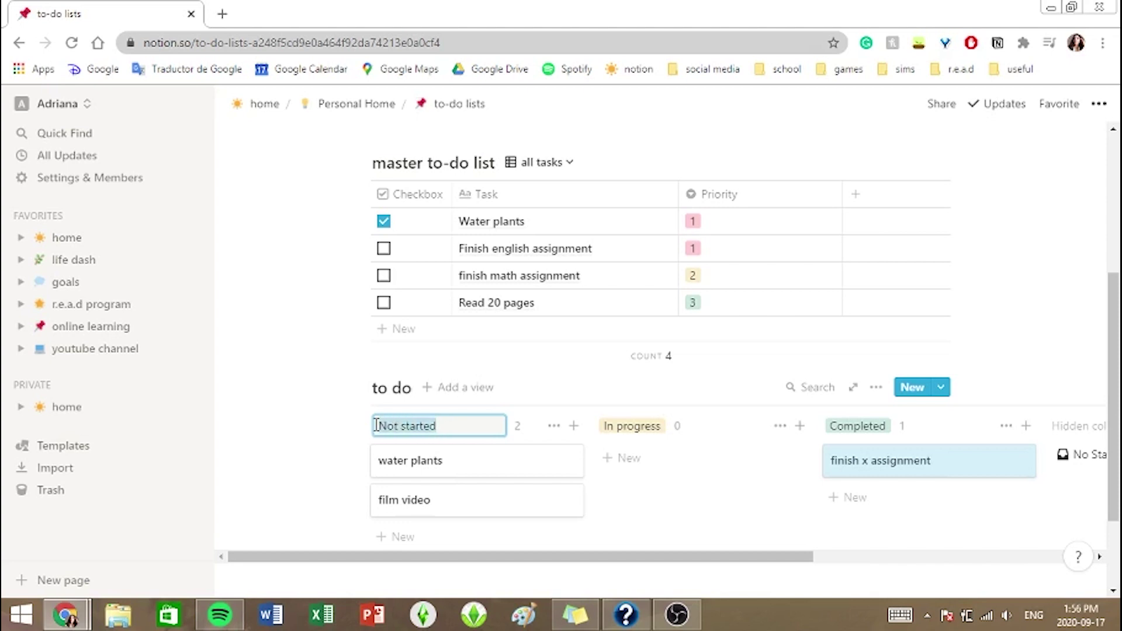
text(personal)
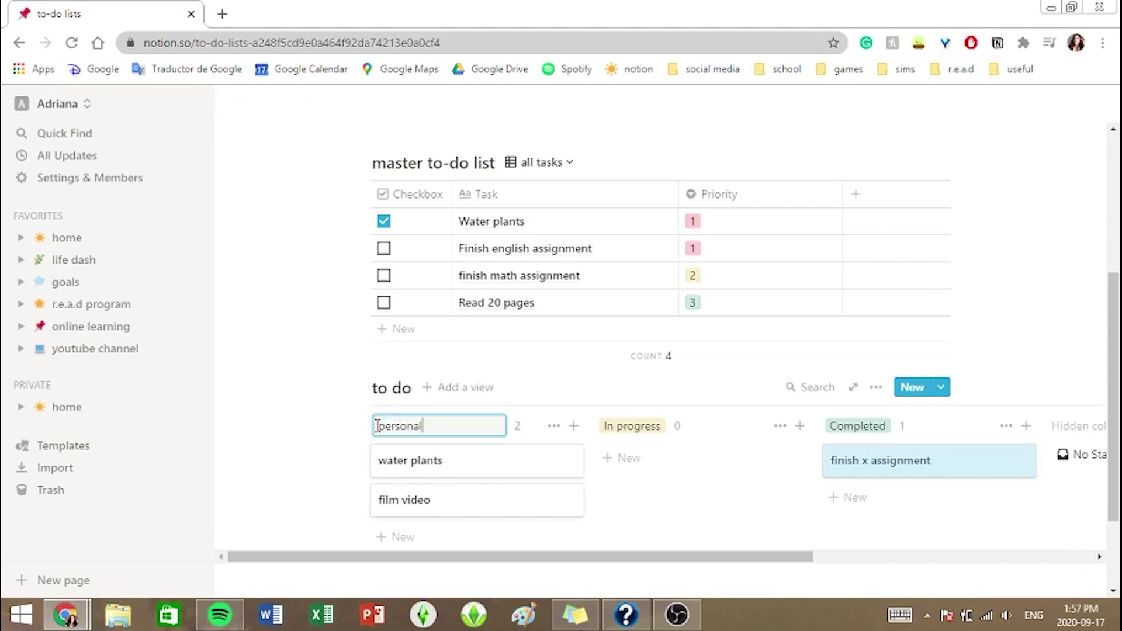
click(634, 426)
text(school)
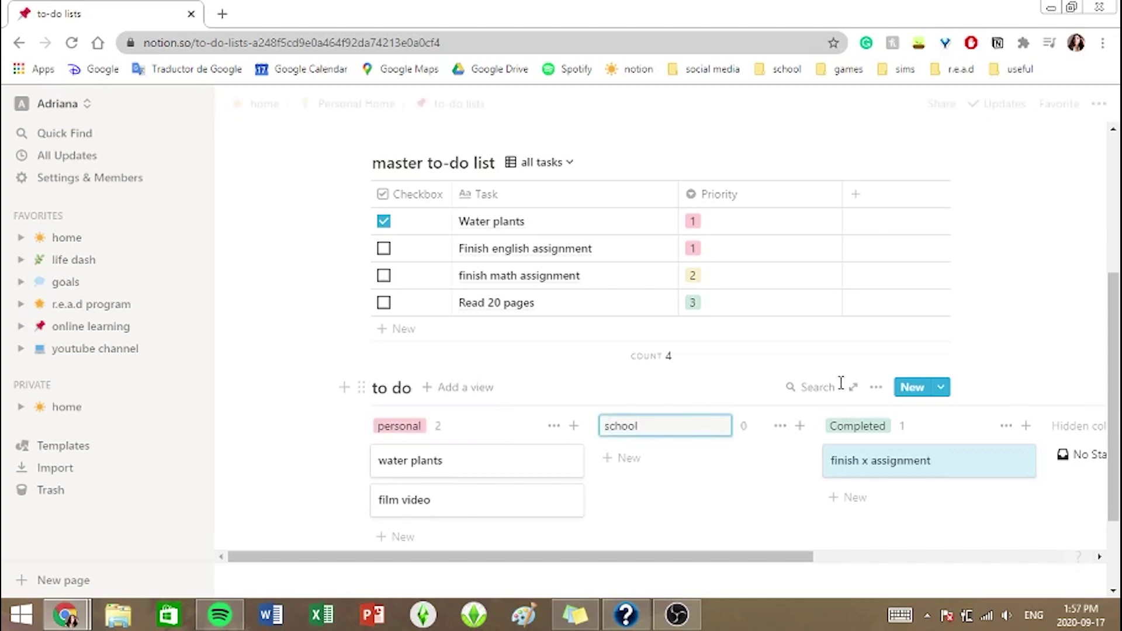
click(865, 426)
text(work)
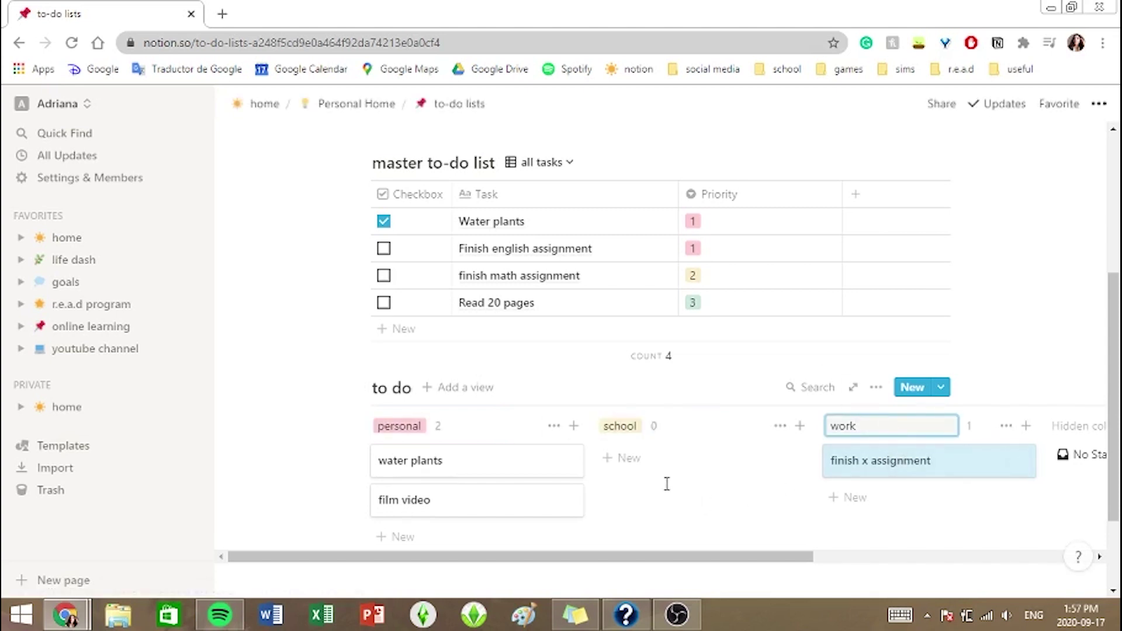
click(976, 351)
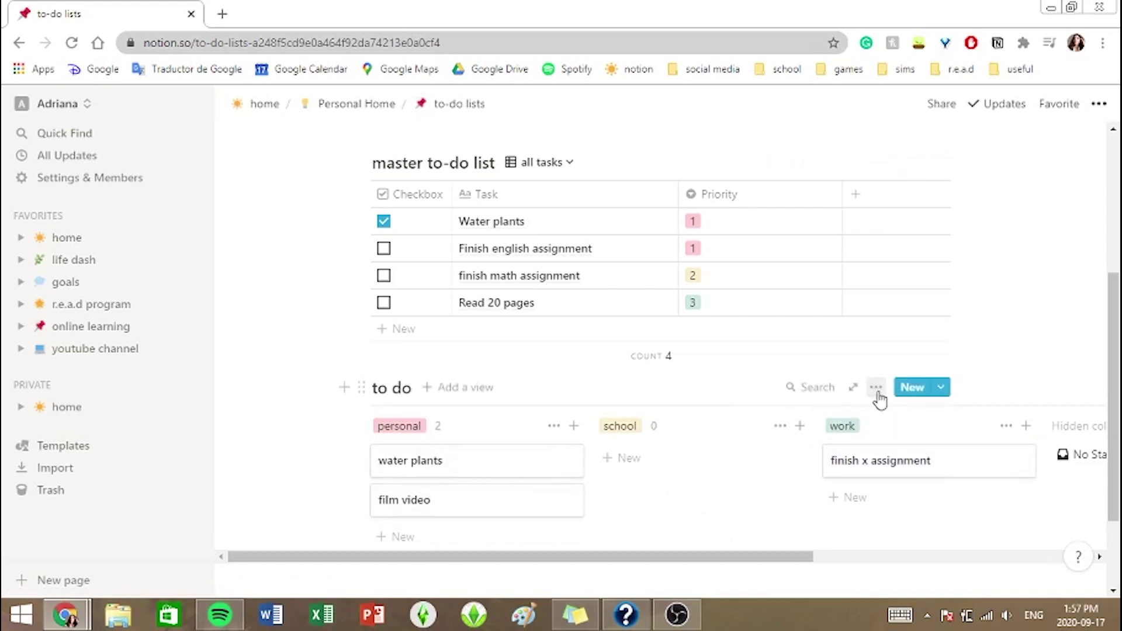
Add a new property of type Checkbox to the "to do" board.
click(876, 387)
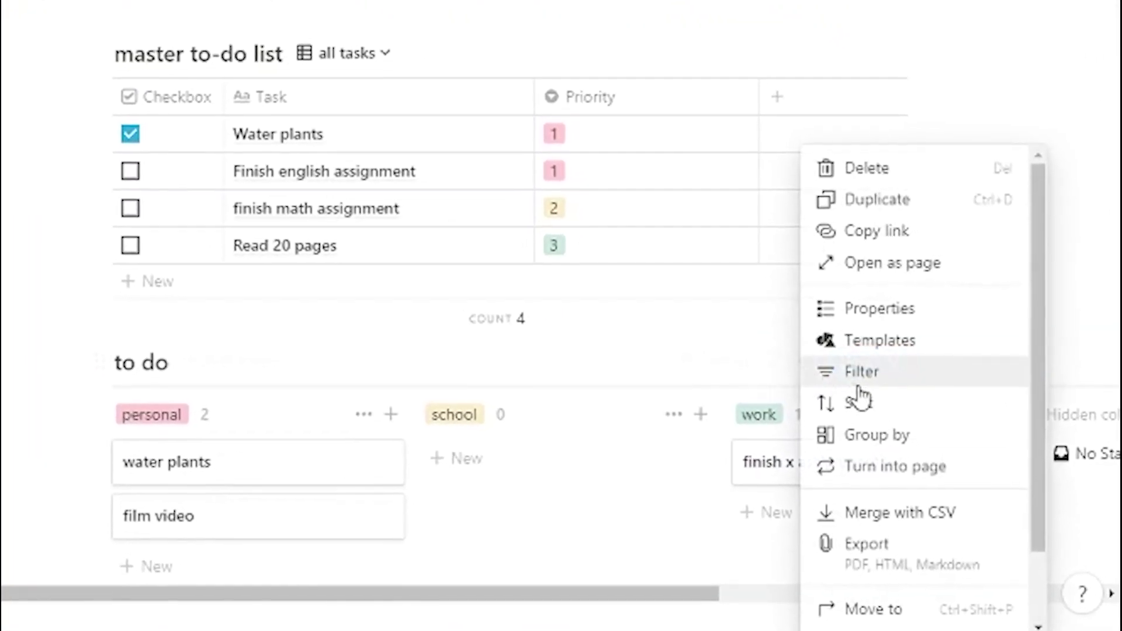
click(886, 309)
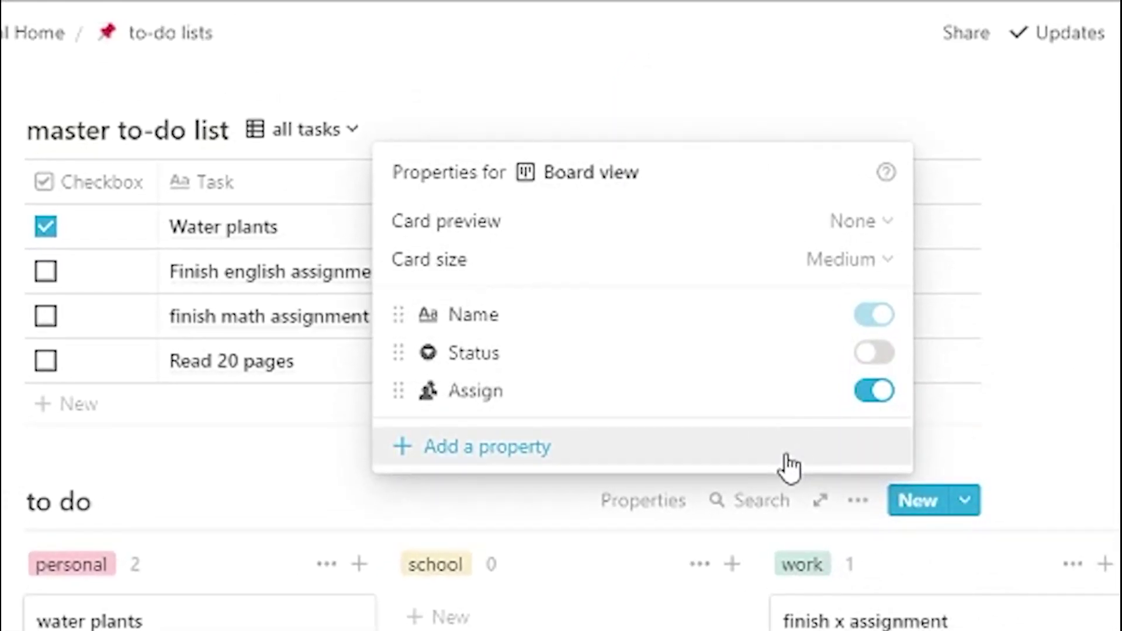
click(786, 462)
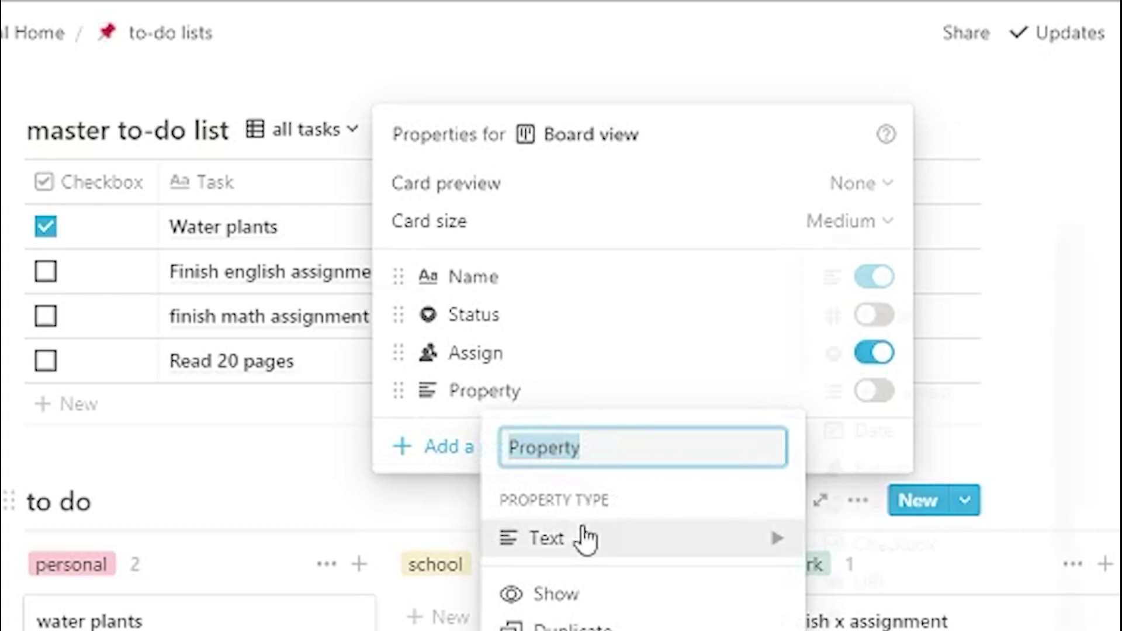
mouse_move(592, 546)
click(835, 546)
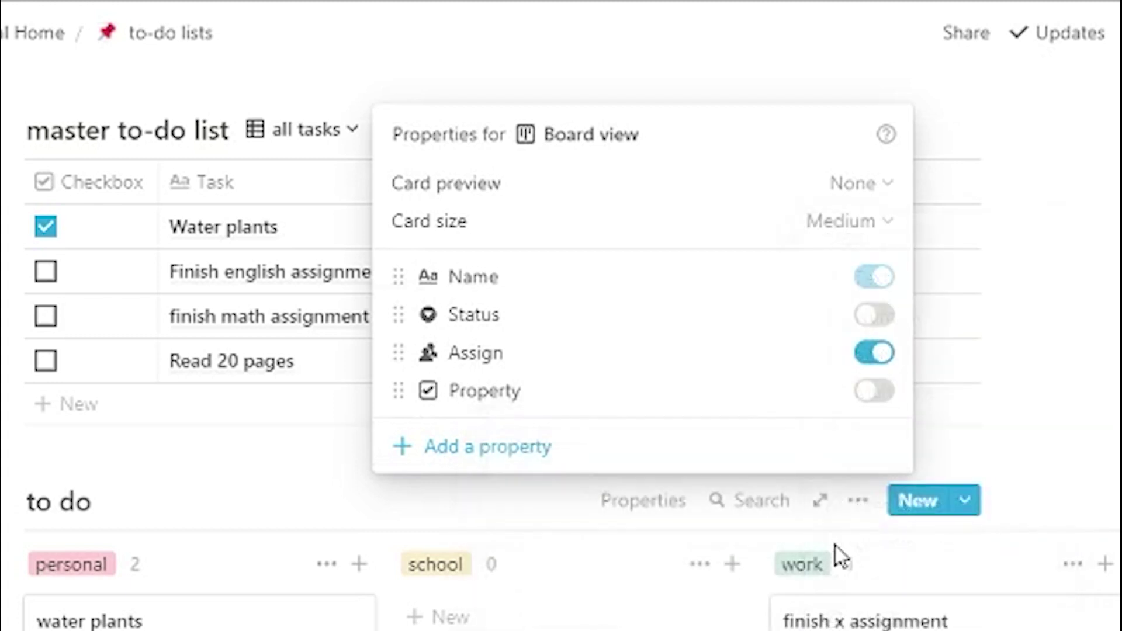
Hide the Assign property and show the new checkbox property on the board's cards.
click(872, 363)
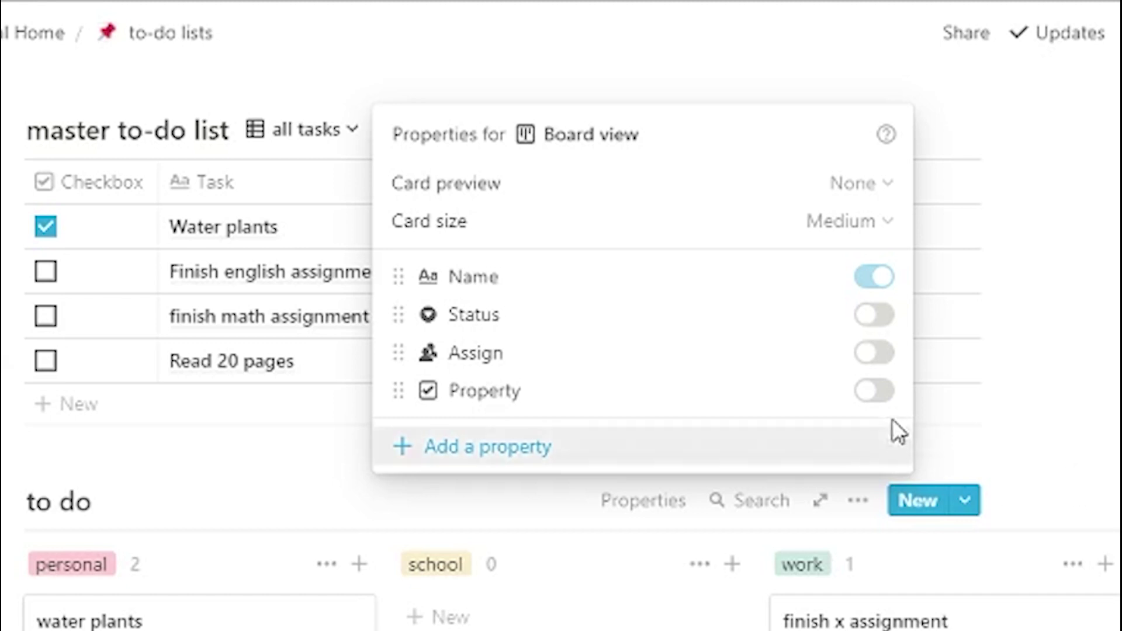
click(878, 405)
click(873, 390)
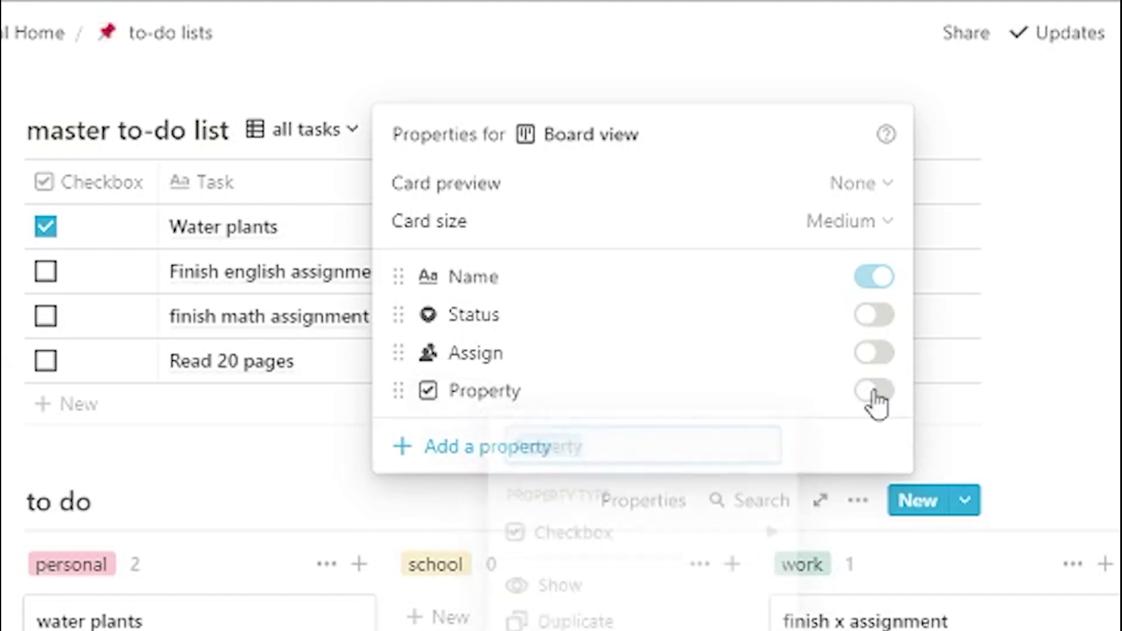
click(873, 390)
click(873, 390)
click(873, 390)
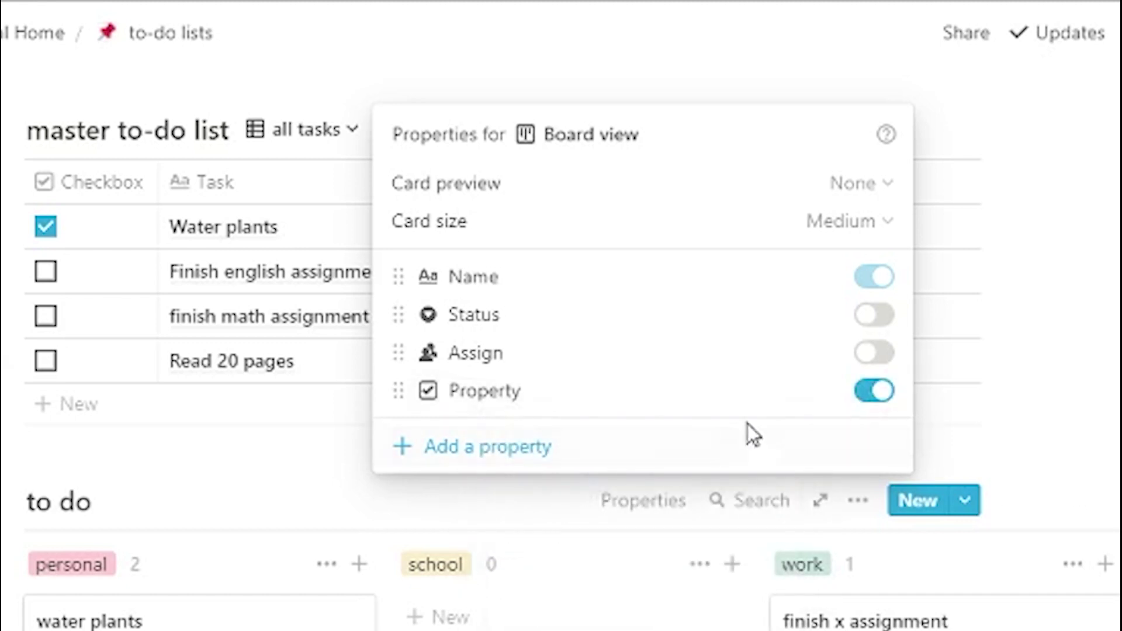
Name the checkbox property "Done?" and close the "water plants" card page.
click(745, 403)
text(Done?)
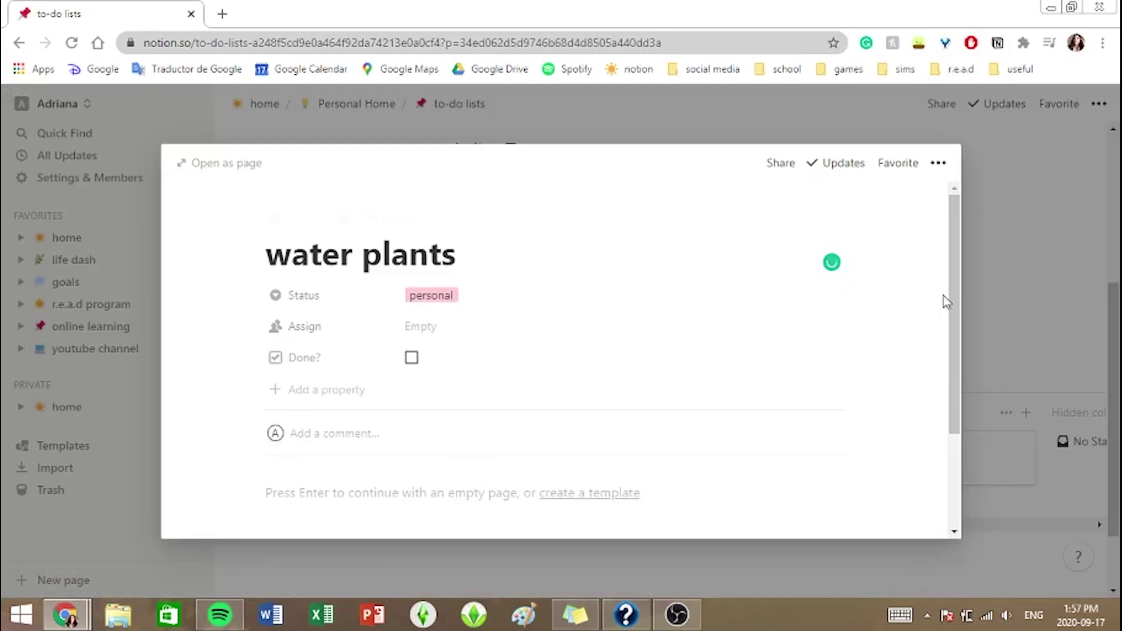
click(1078, 231)
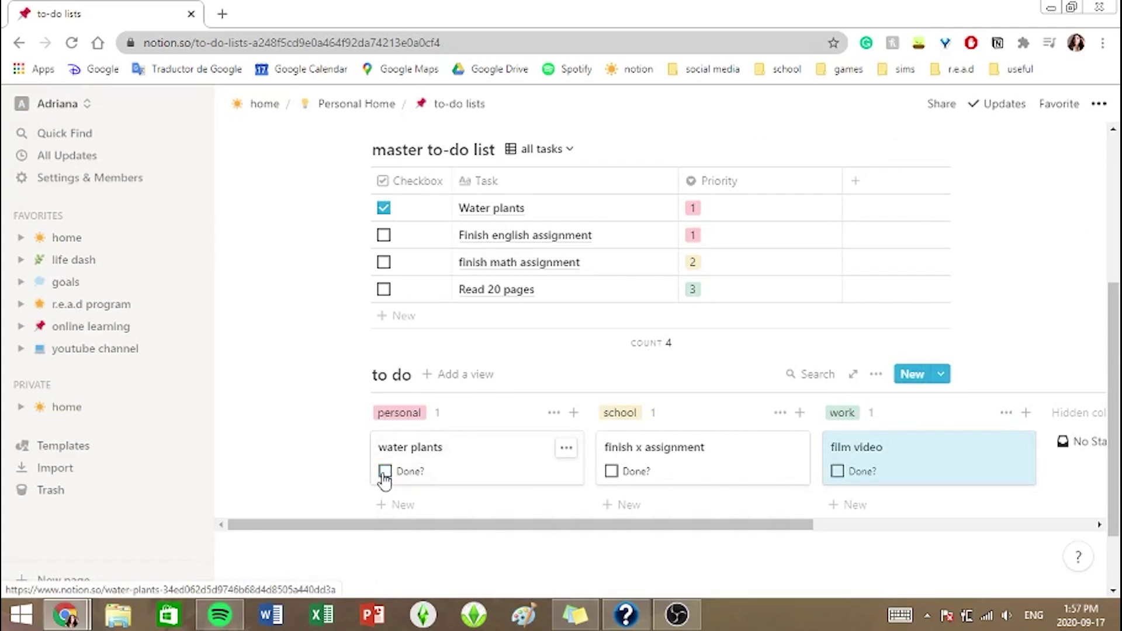
Add a filter to the "to do" board's current view.
click(875, 377)
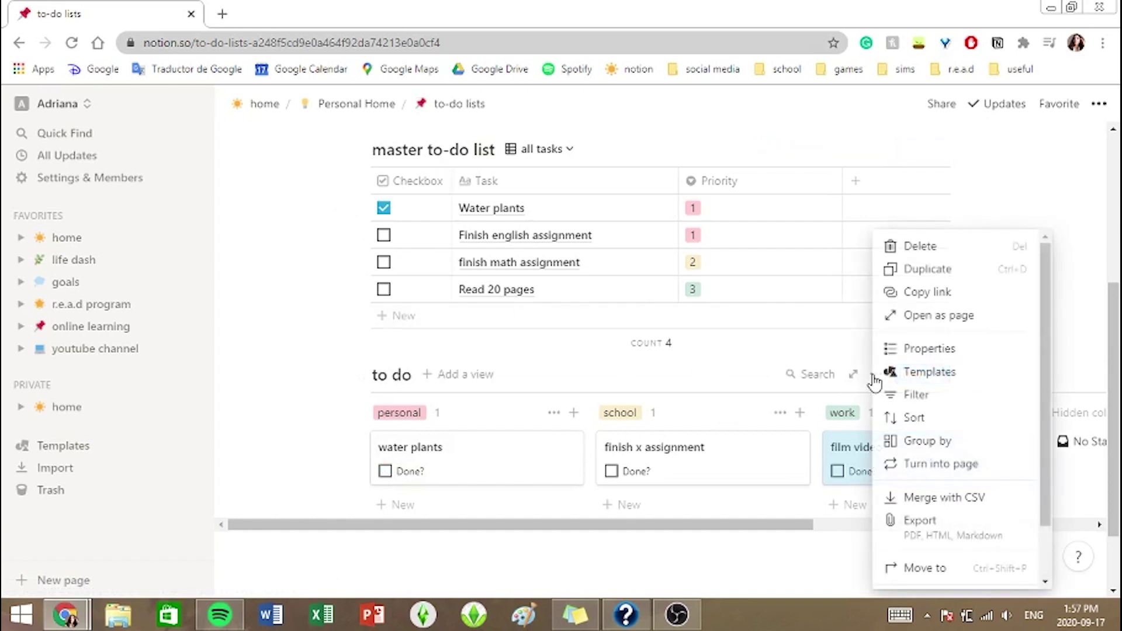
click(990, 397)
click(663, 528)
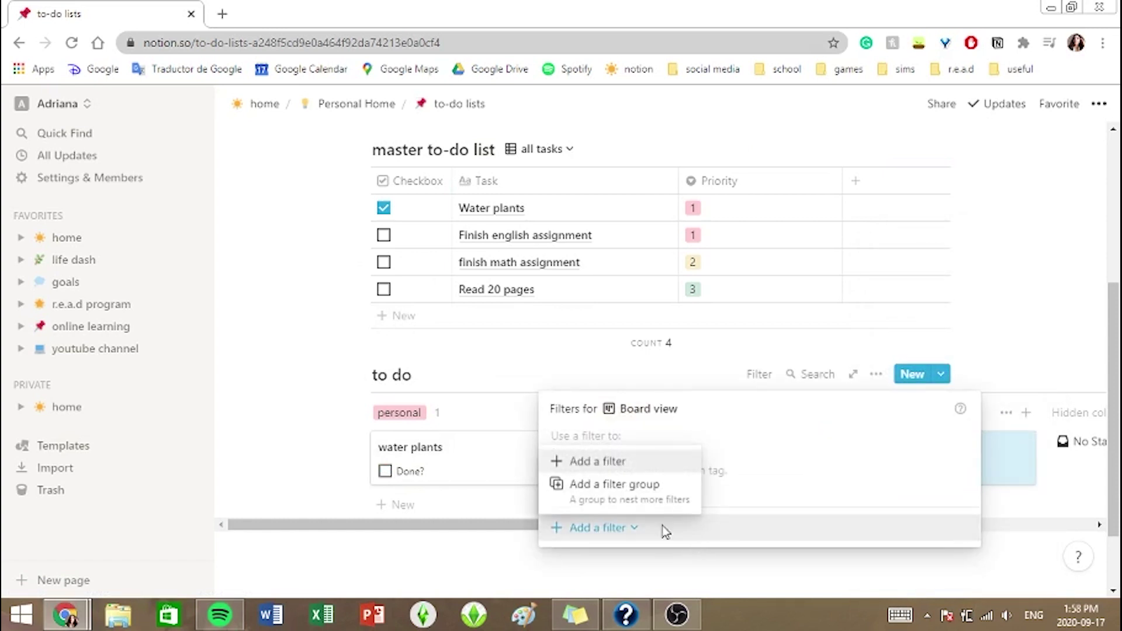
click(629, 472)
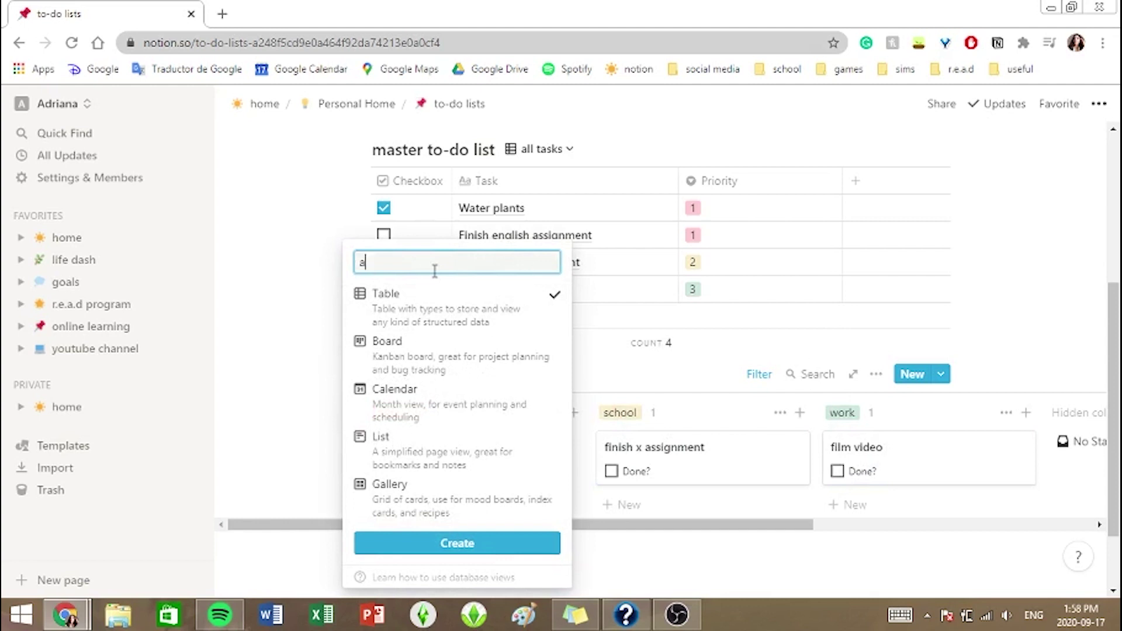
Create a second view named "all tasks" for the "to do" database and change its layout to Board.
text(ll tasks)
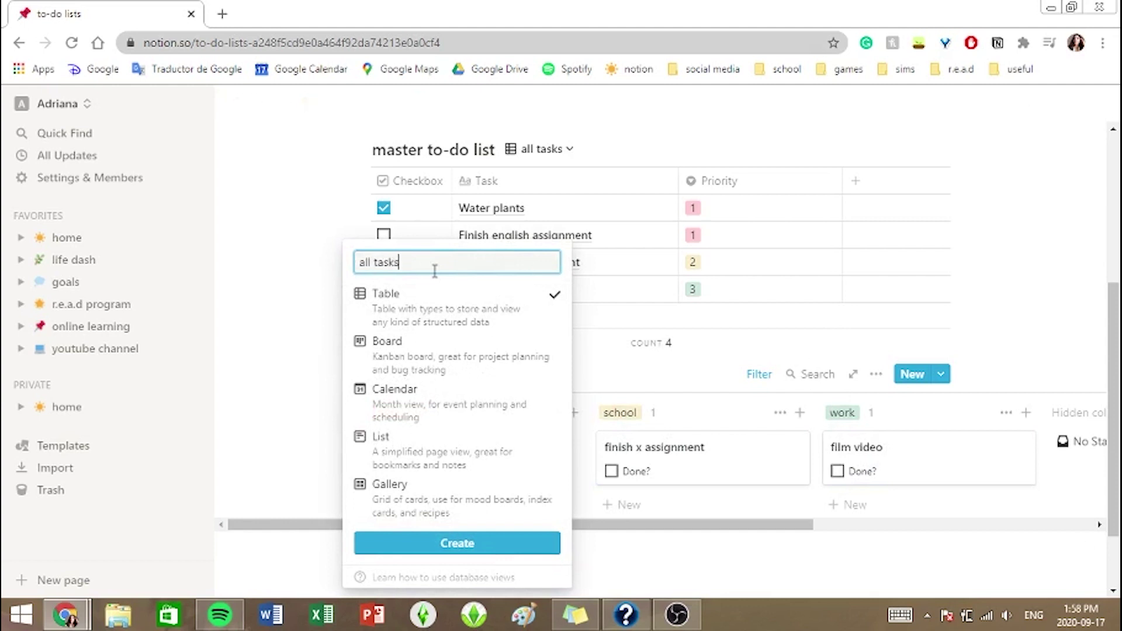
key(Return)
click(474, 379)
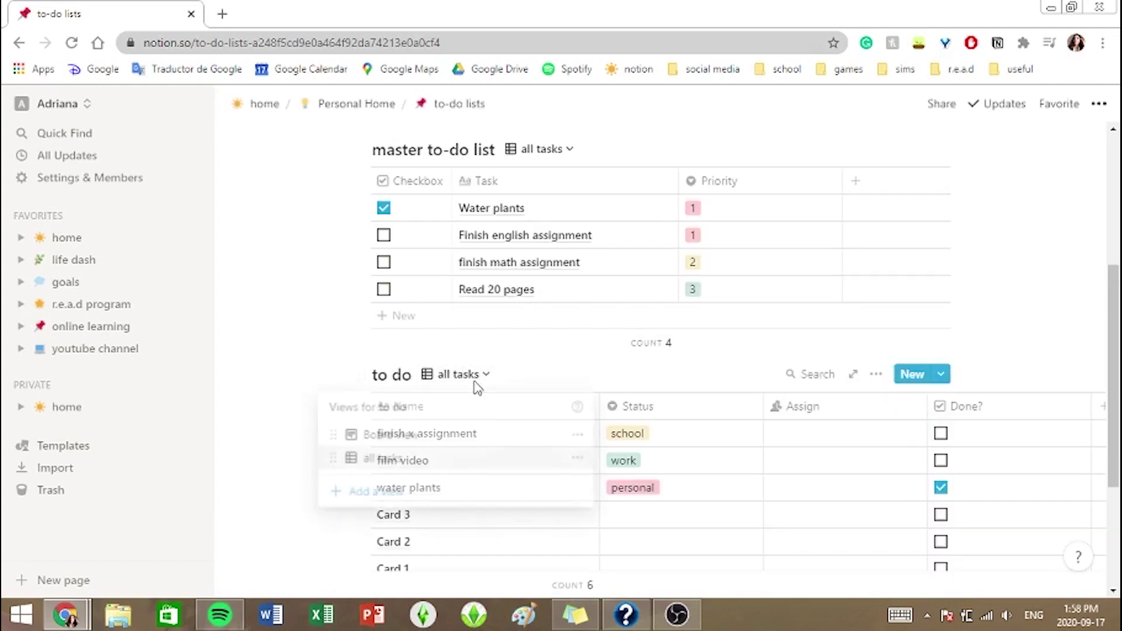
click(577, 461)
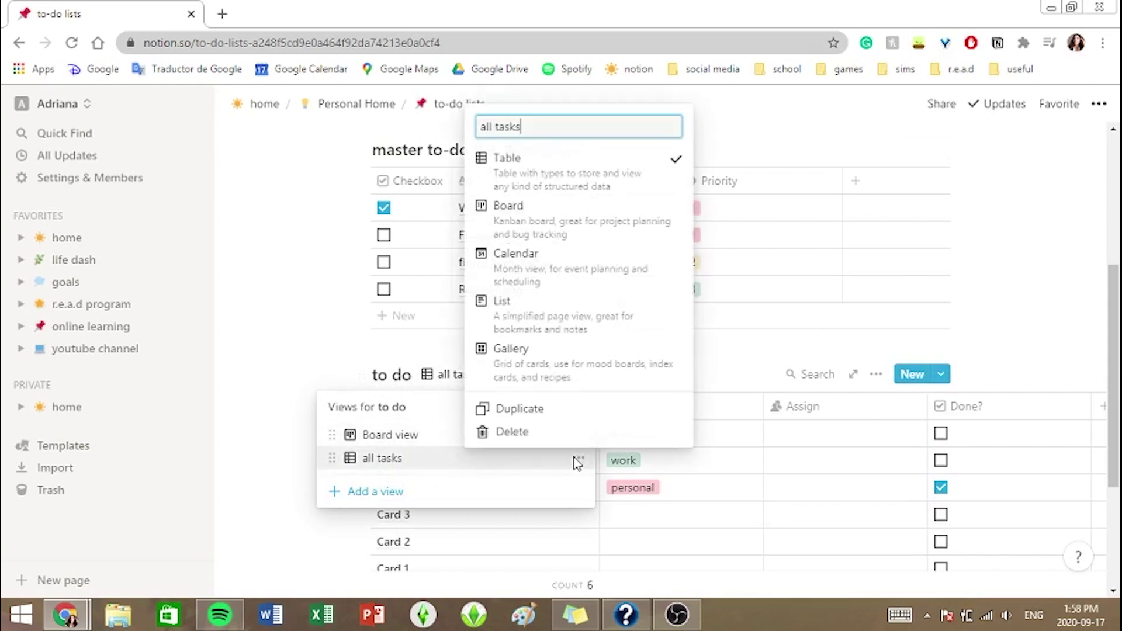
click(610, 206)
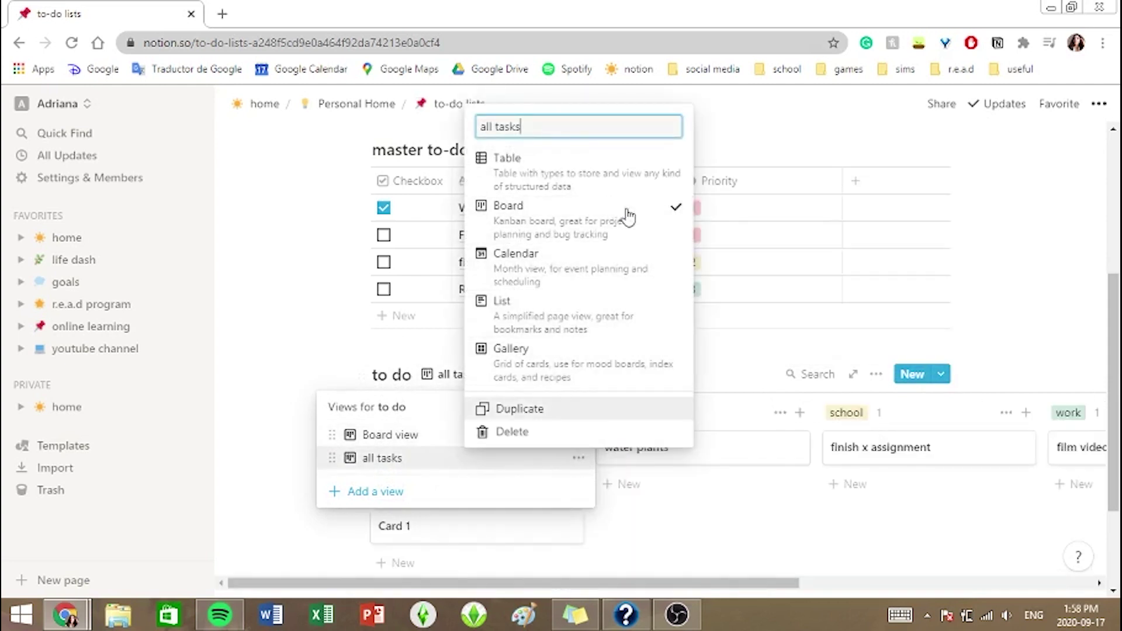
click(1098, 336)
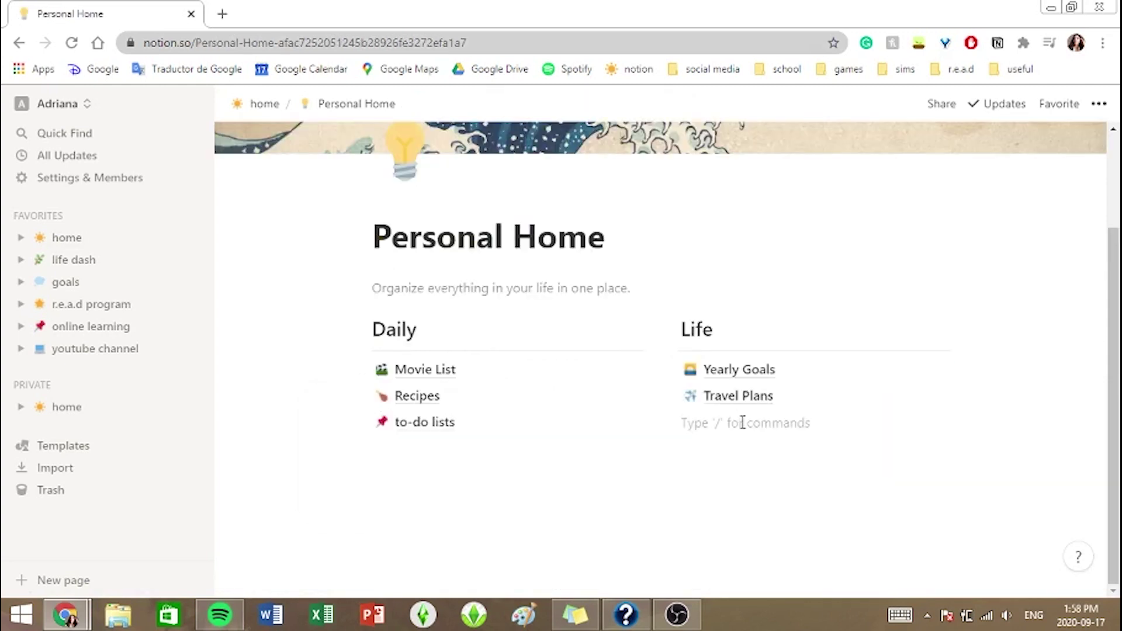
Create a sub-page under Travel Plans in the Life column of Personal Home and open the template picker for it.
text(/)
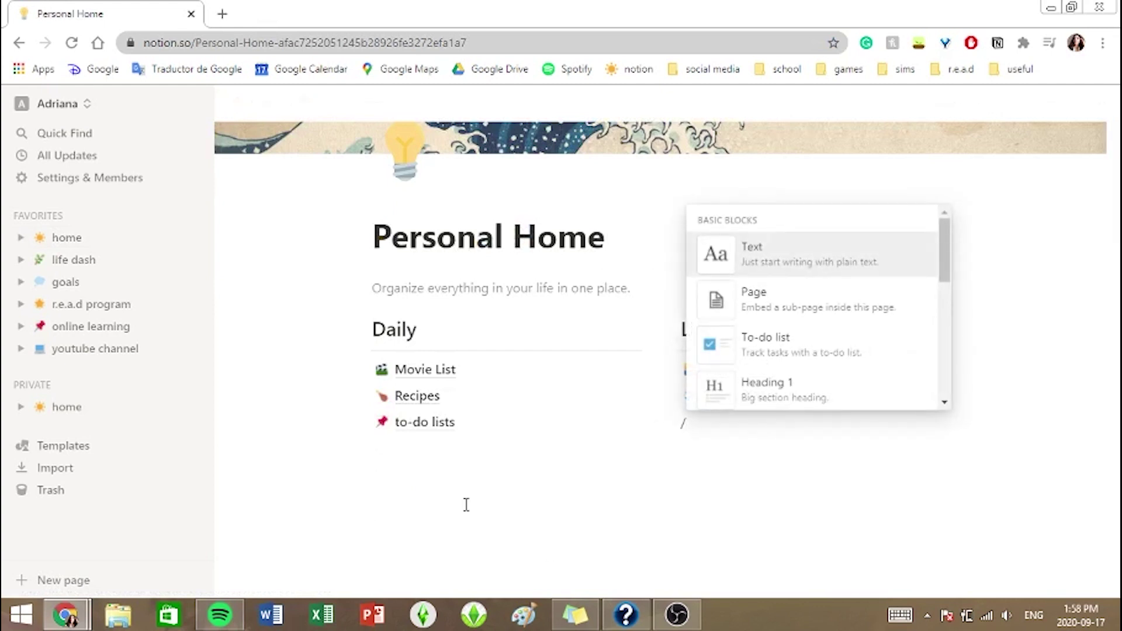
click(824, 309)
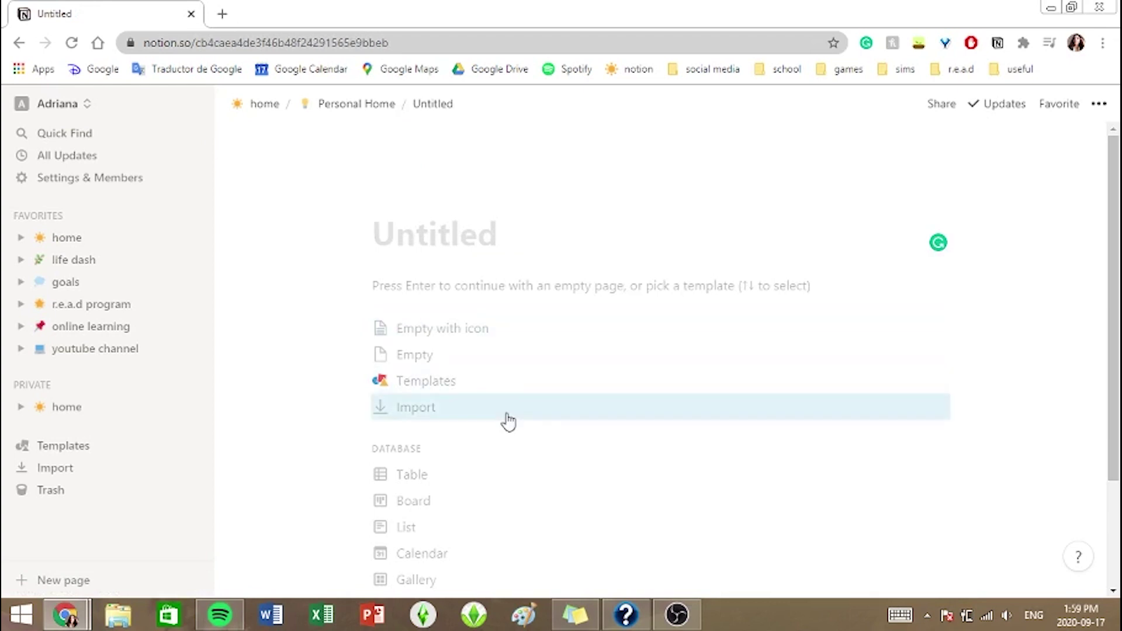
click(483, 393)
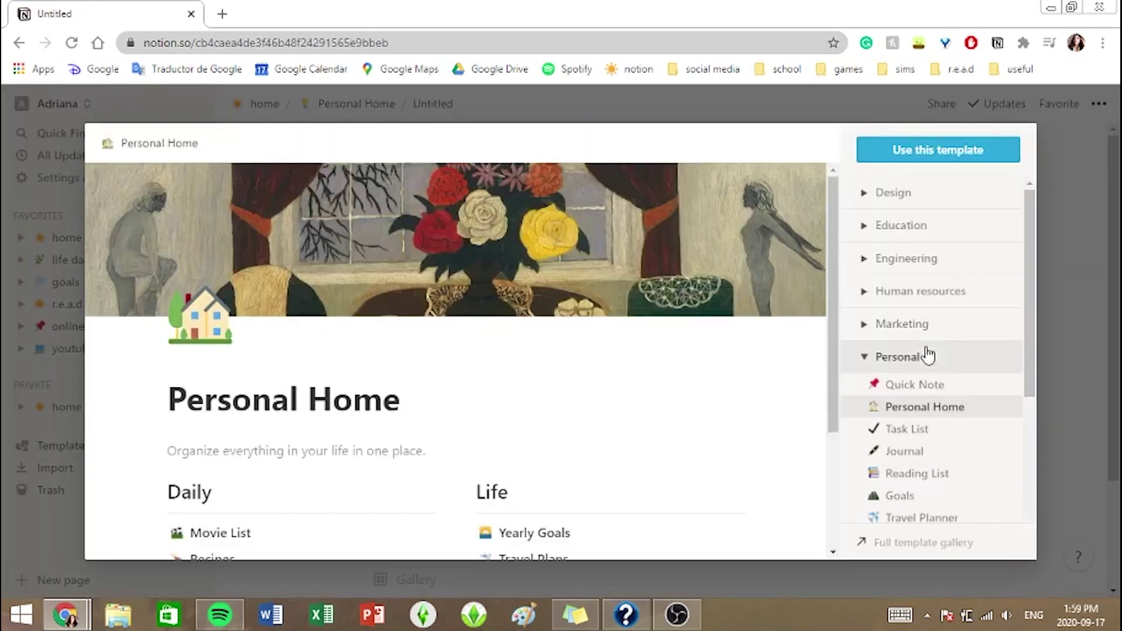
Find the Simple Budget template in the Education category, preview it and apply it to the new page.
scroll(928, 353, down, 2)
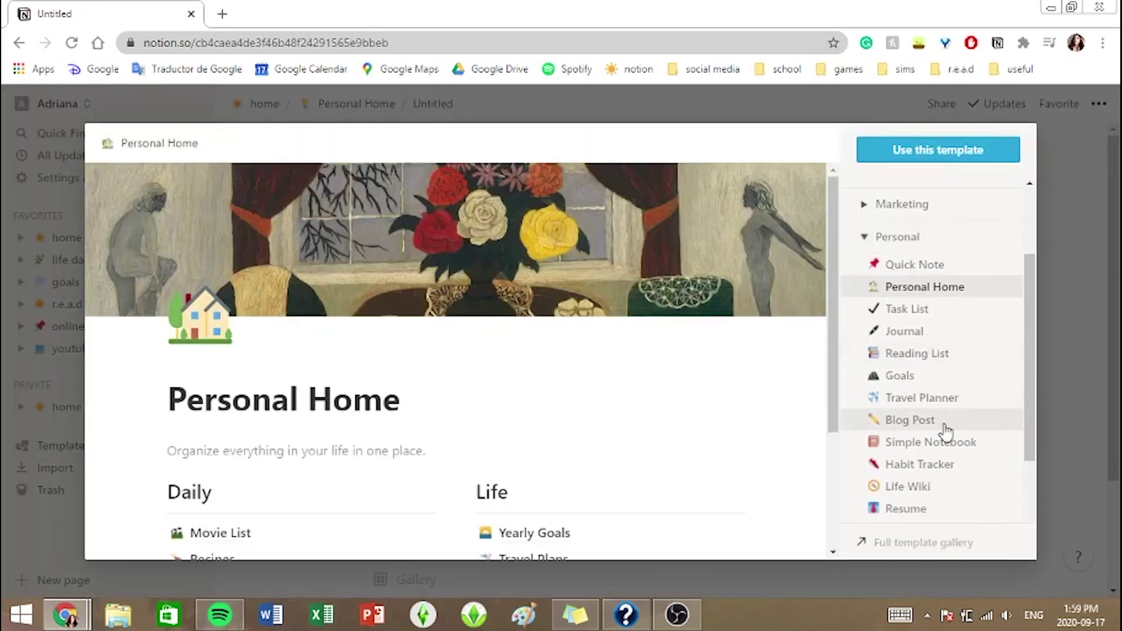
scroll(929, 409, down, 3)
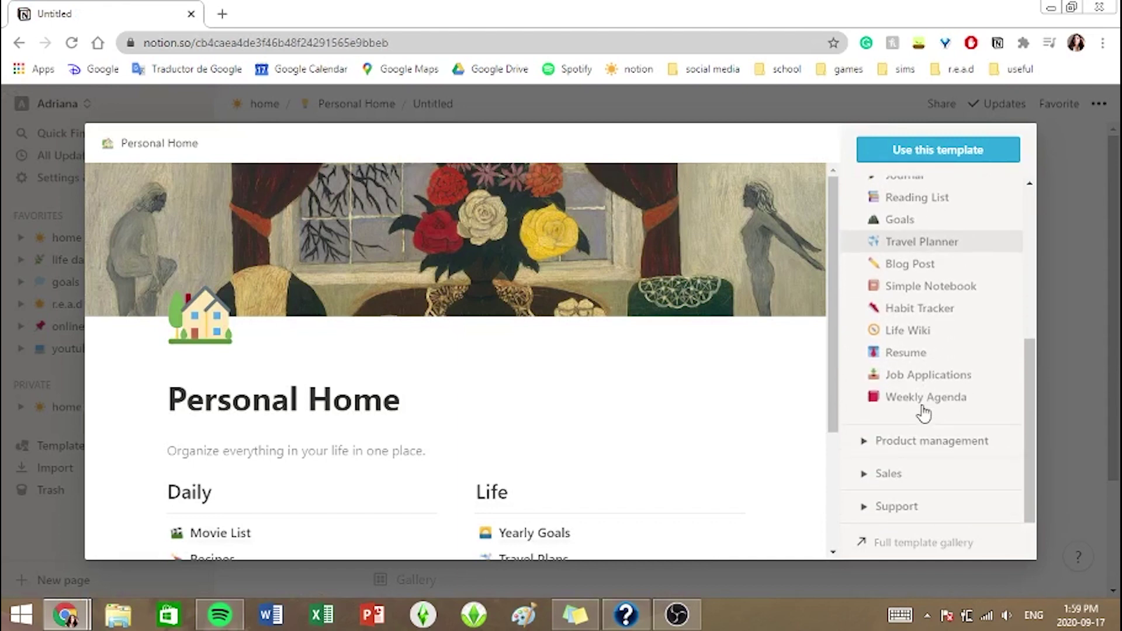
scroll(991, 409, up, 1)
scroll(935, 376, up, 6)
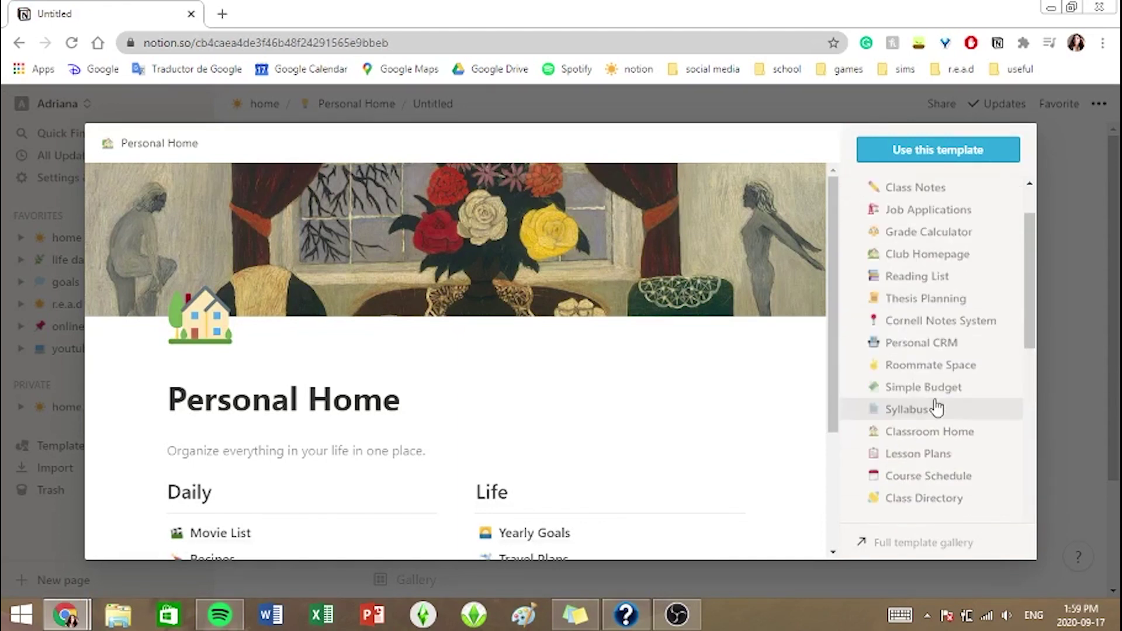
click(922, 395)
scroll(601, 393, down, 4)
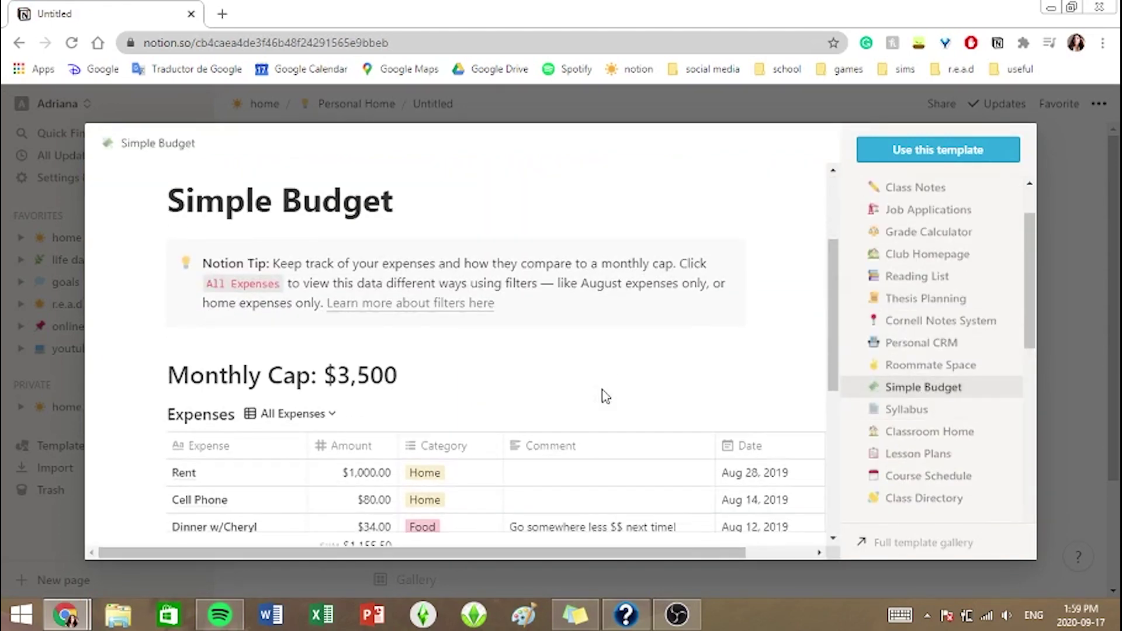
click(895, 163)
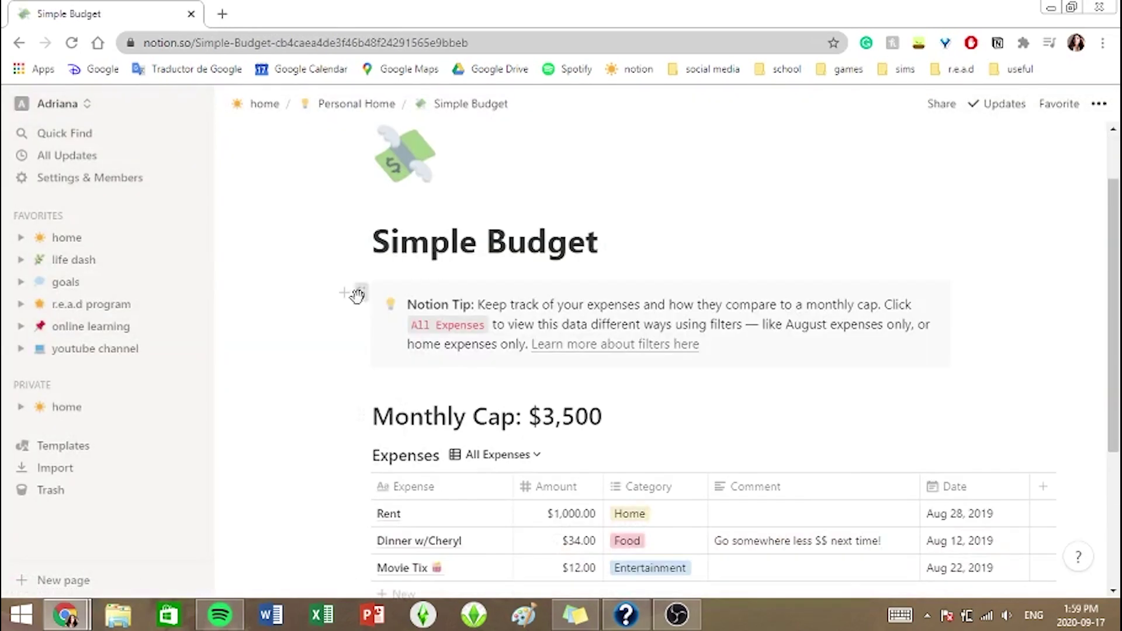
Delete the Notion Tip callout and the Monthly Cap heading from the Simple Budget page.
click(358, 294)
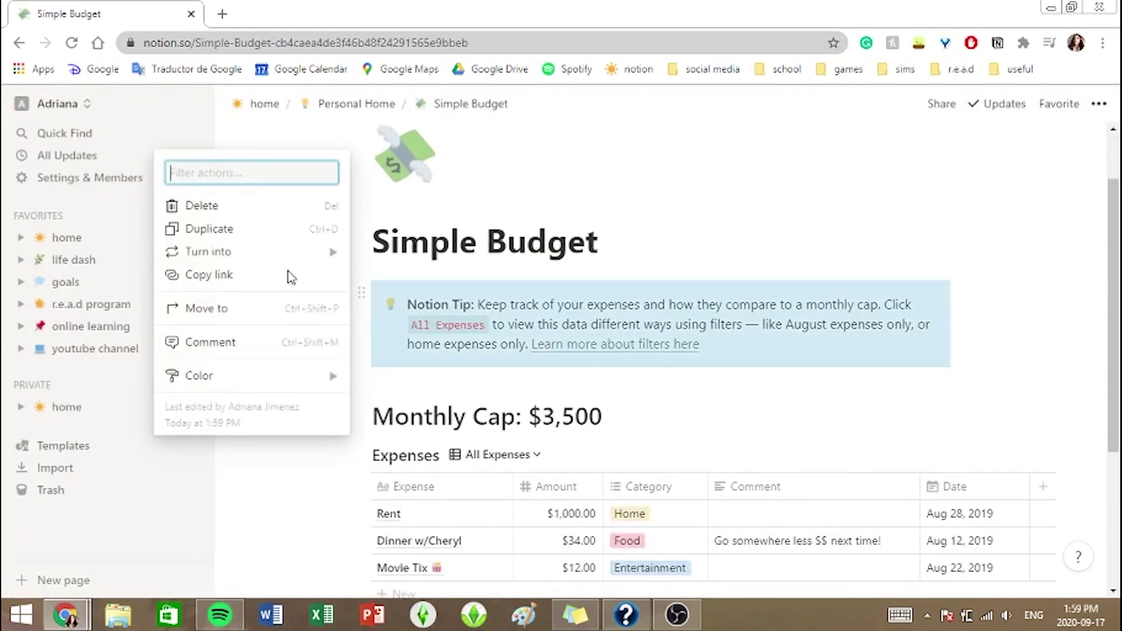
click(225, 210)
click(552, 305)
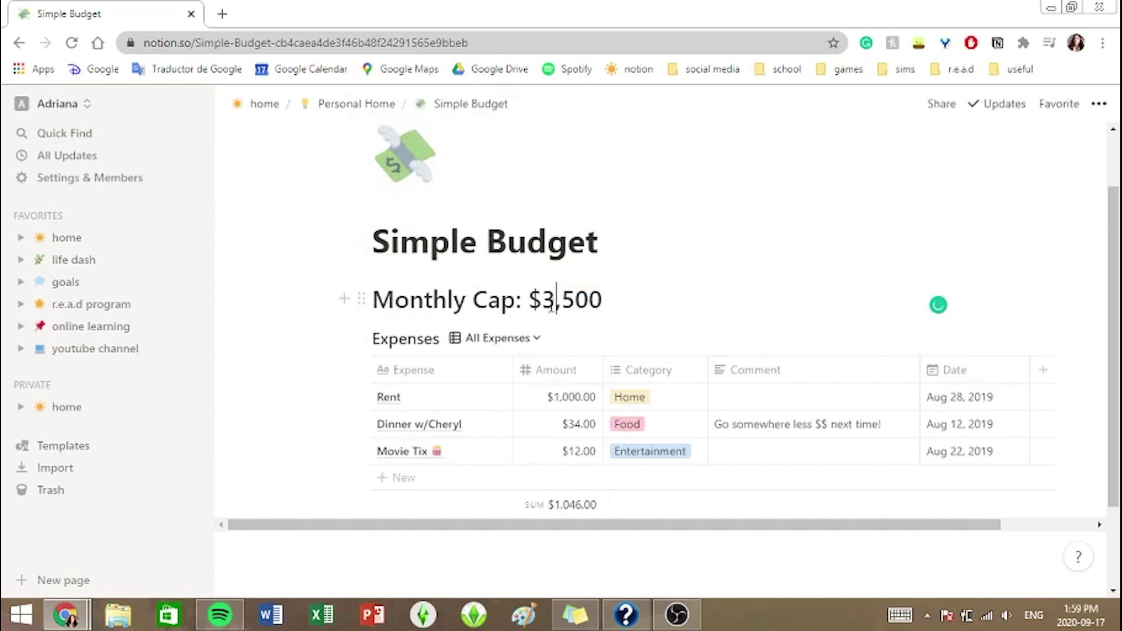
click(362, 291)
click(297, 220)
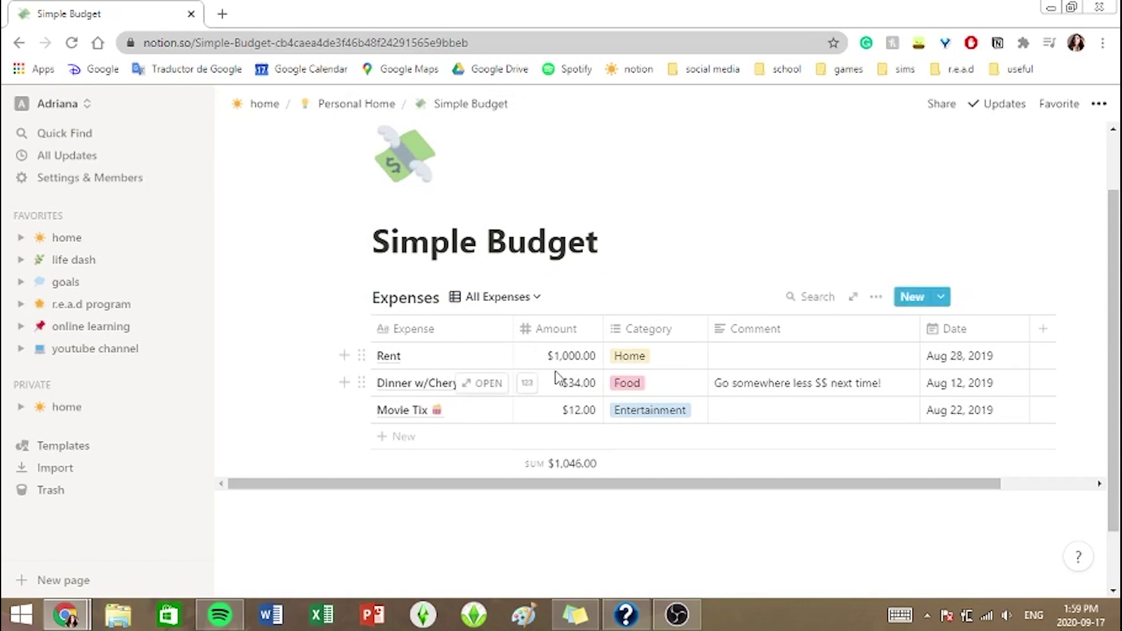
Rename the Expenses table on the budget page as "Expenses + Income".
click(437, 298)
text(=)
key(BackSpace)
key(BackSpace)
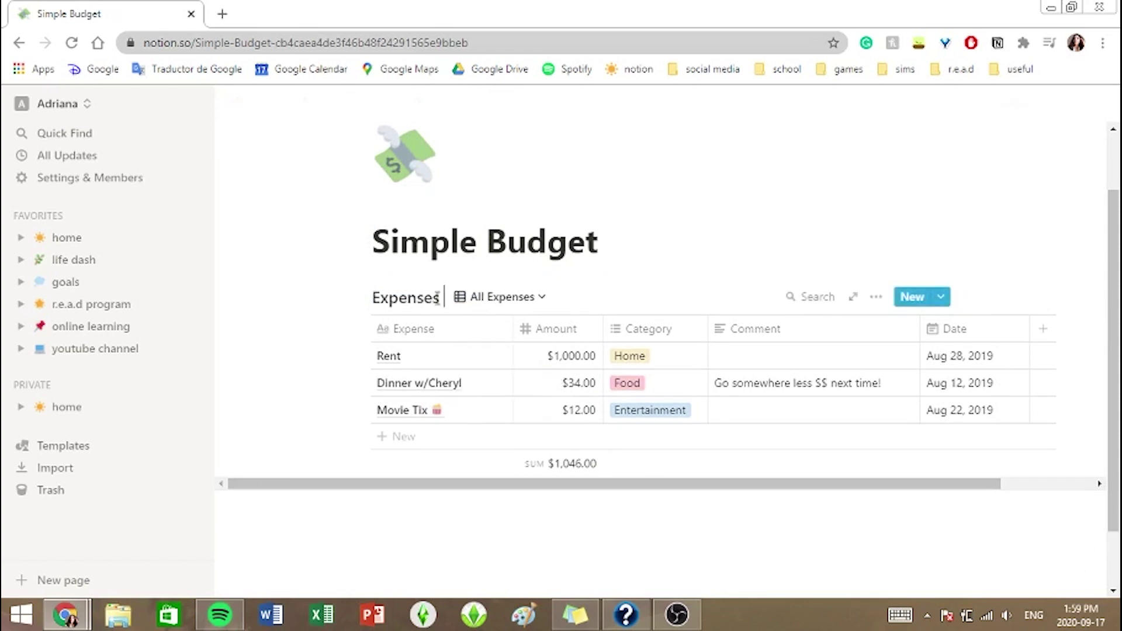
text(+ Income)
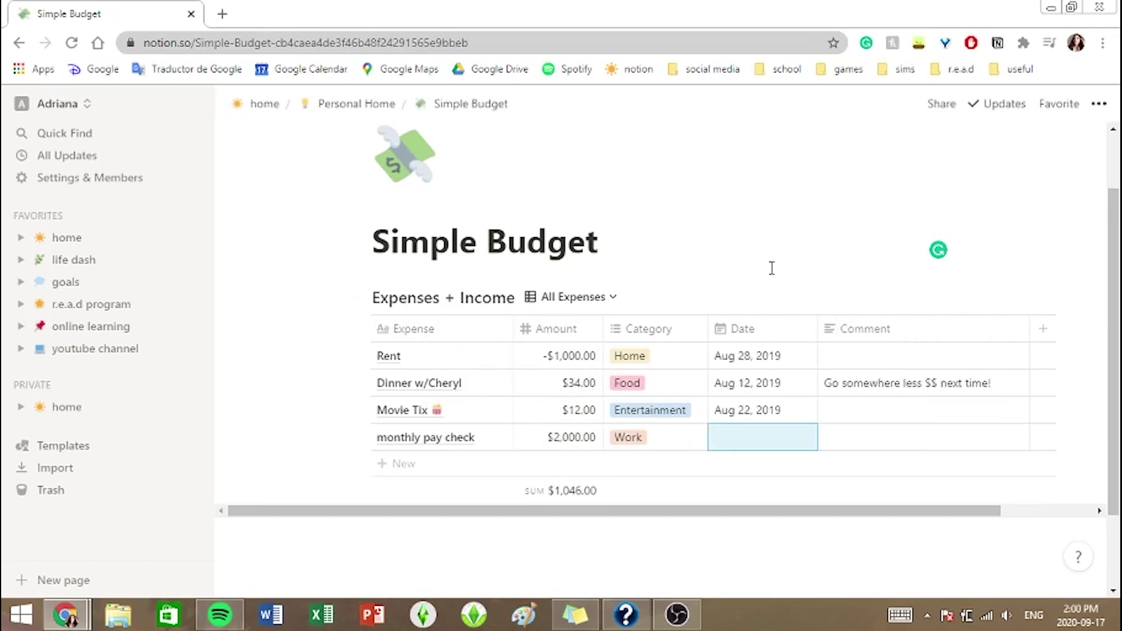
click(816, 236)
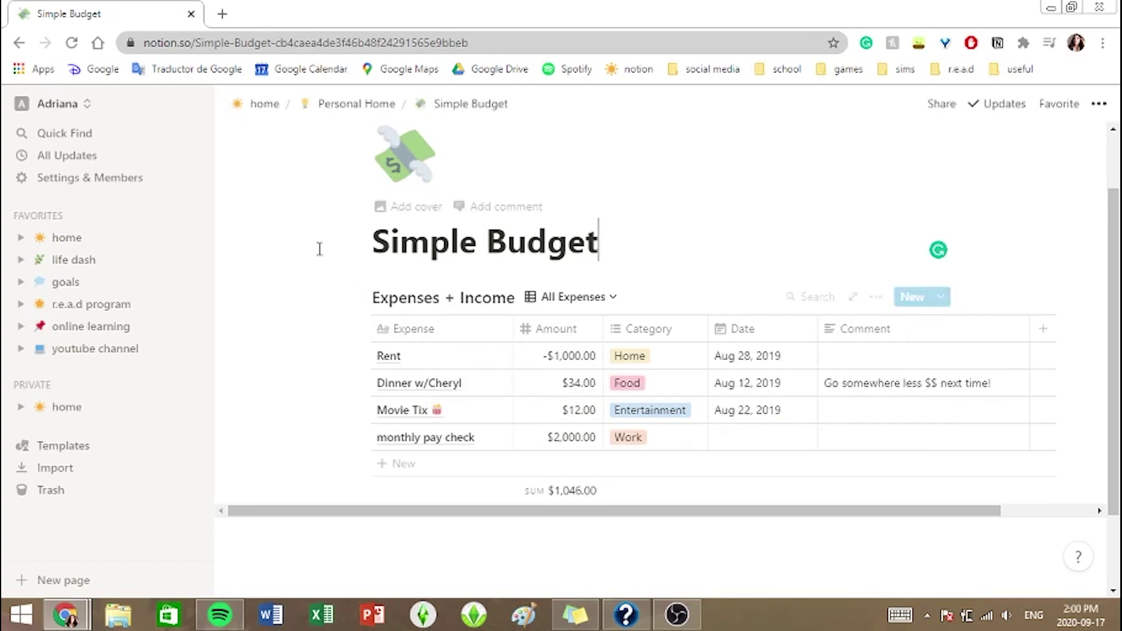
Go back to Personal Home and open the to-do lists page from its Daily column.
click(356, 104)
scroll(557, 279, down, 2)
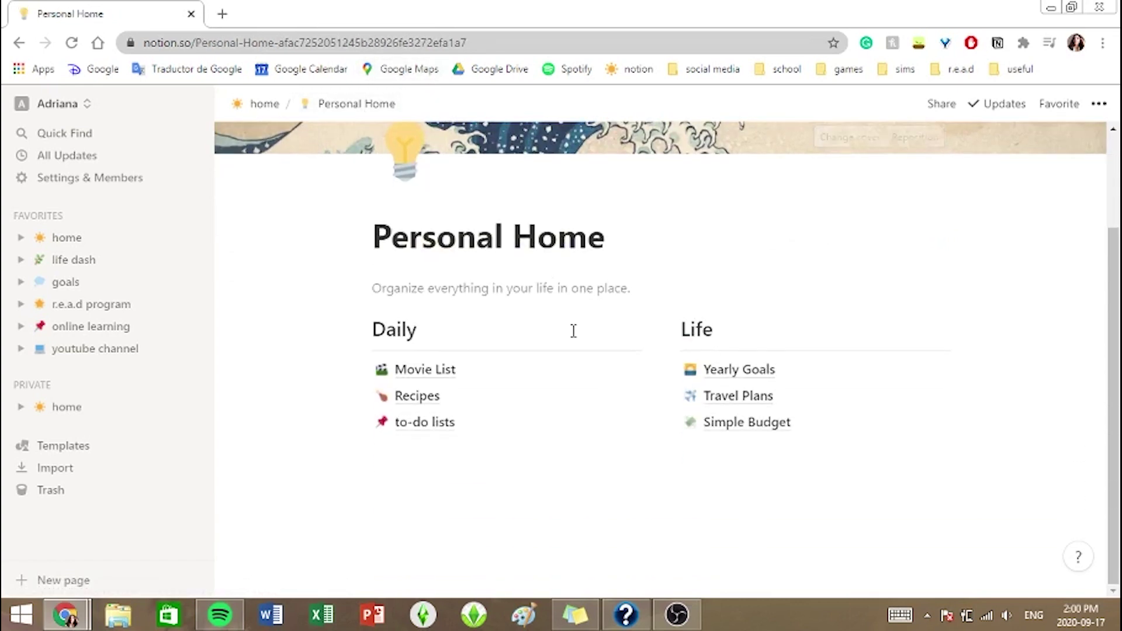
click(590, 421)
scroll(490, 299, down, 5)
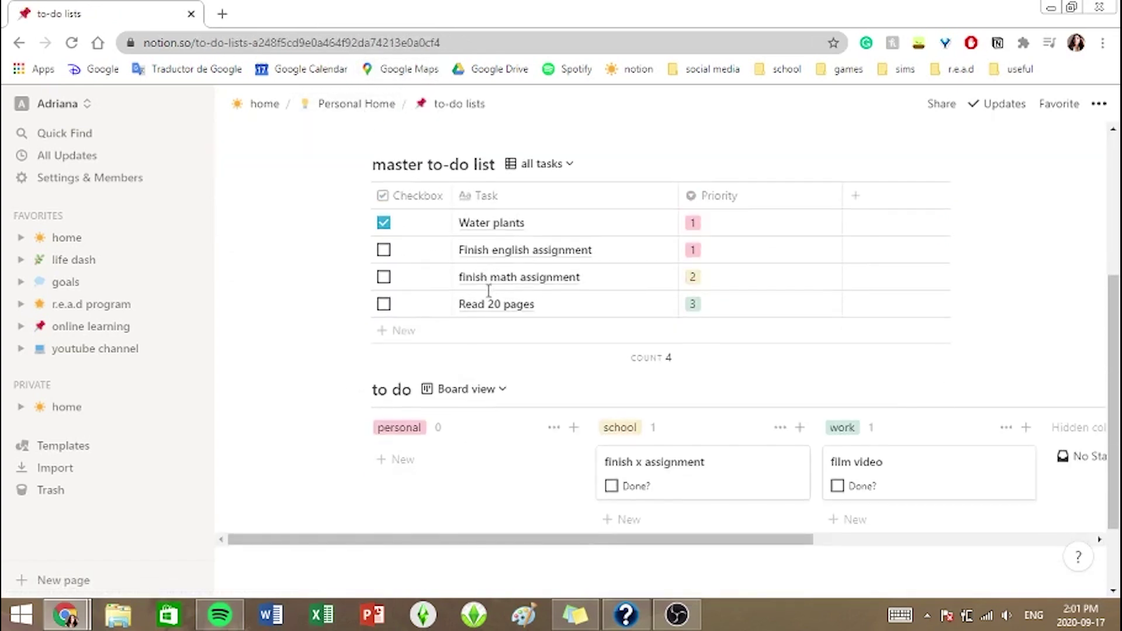
Insert a link to the existing goals page below the "to do" board.
scroll(520, 499, down, 2)
click(521, 498)
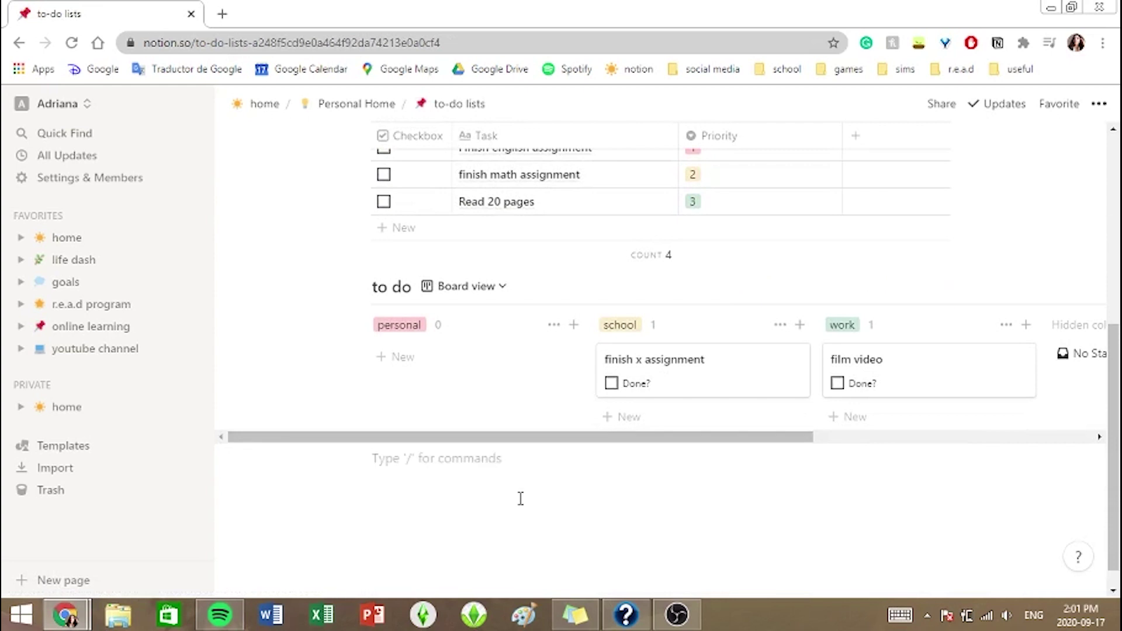
text(/)
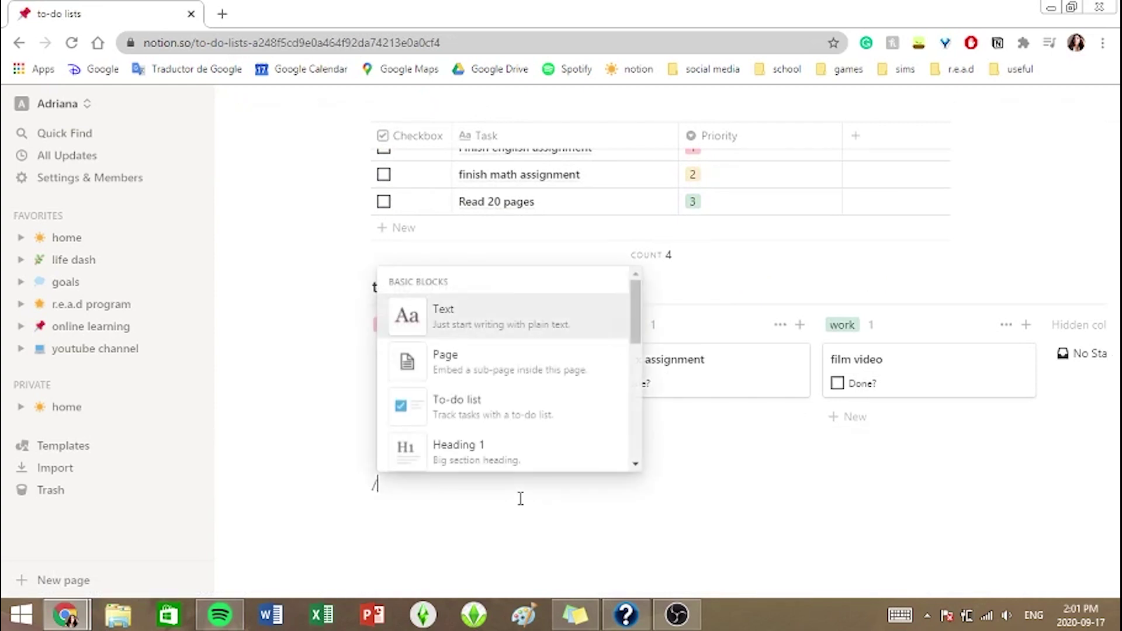
text(link)
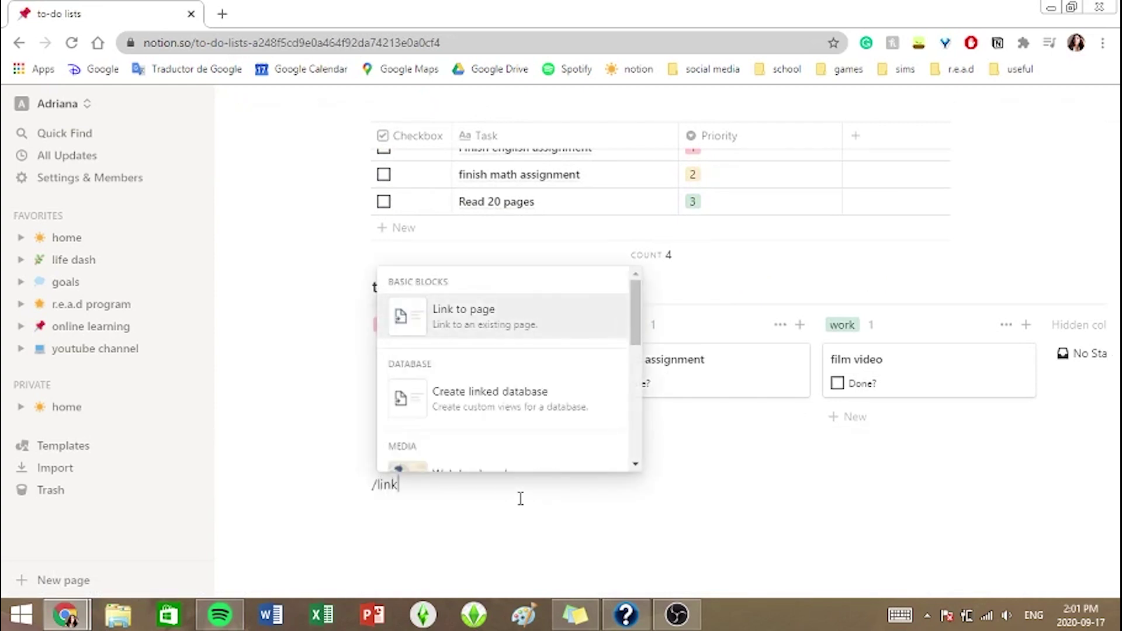
click(490, 336)
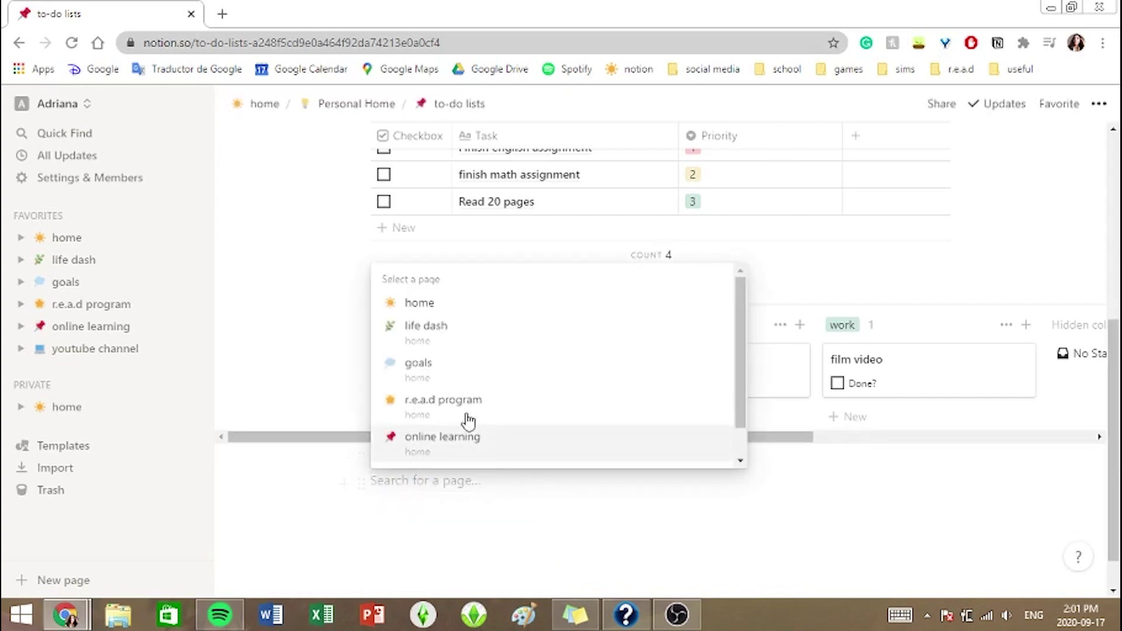
click(442, 379)
click(510, 510)
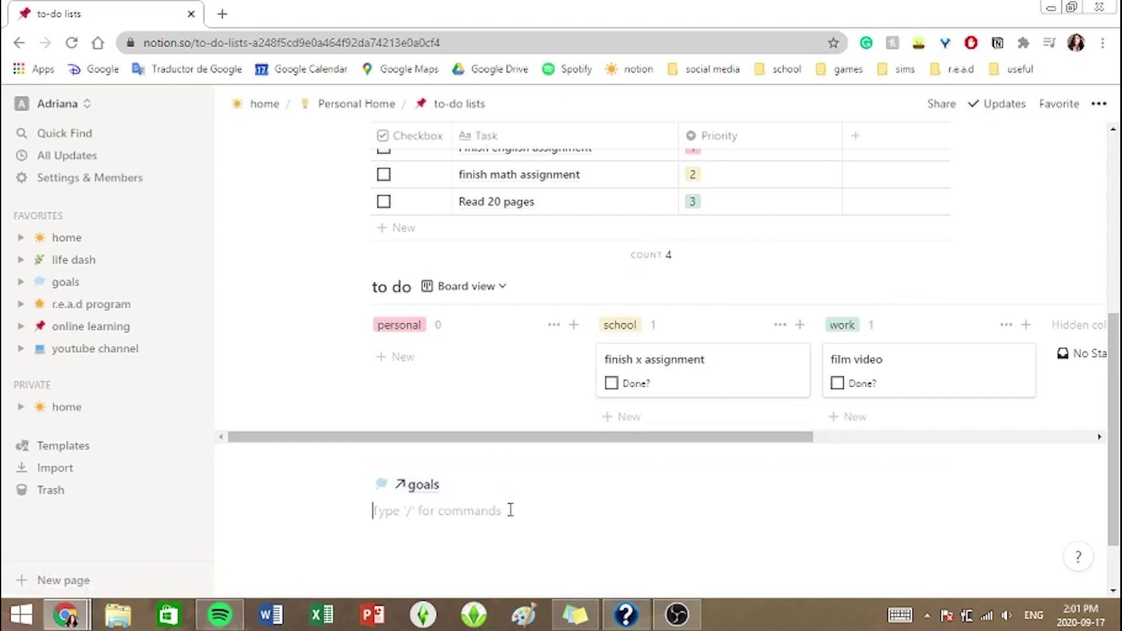
Follow the goals link and return to the to-do lists page through the backlink on the goals page.
click(403, 484)
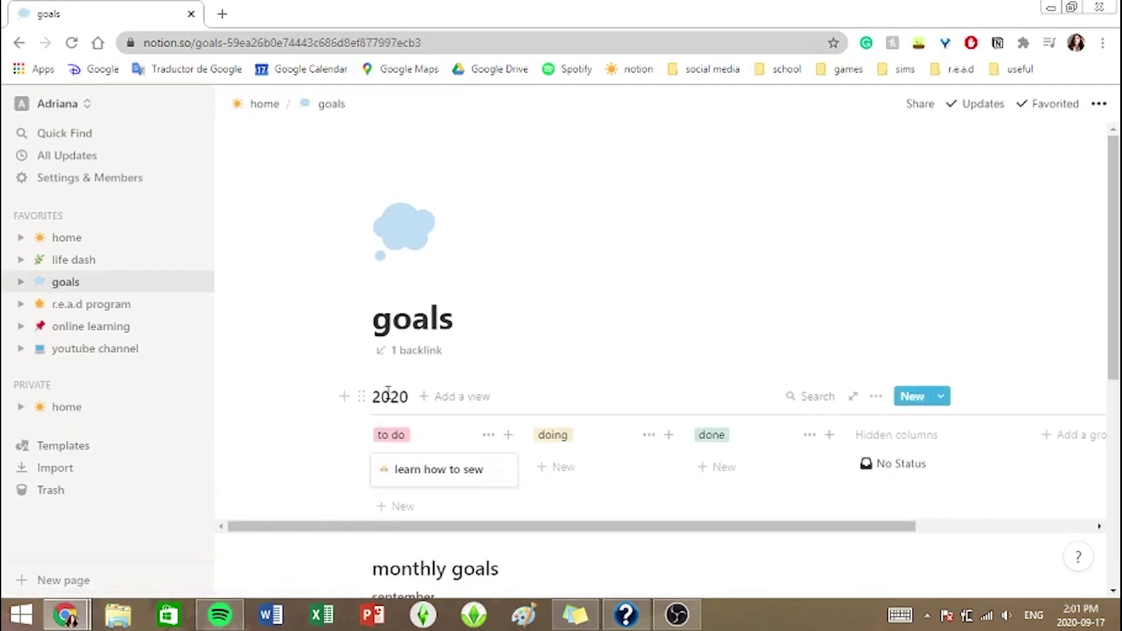
click(444, 351)
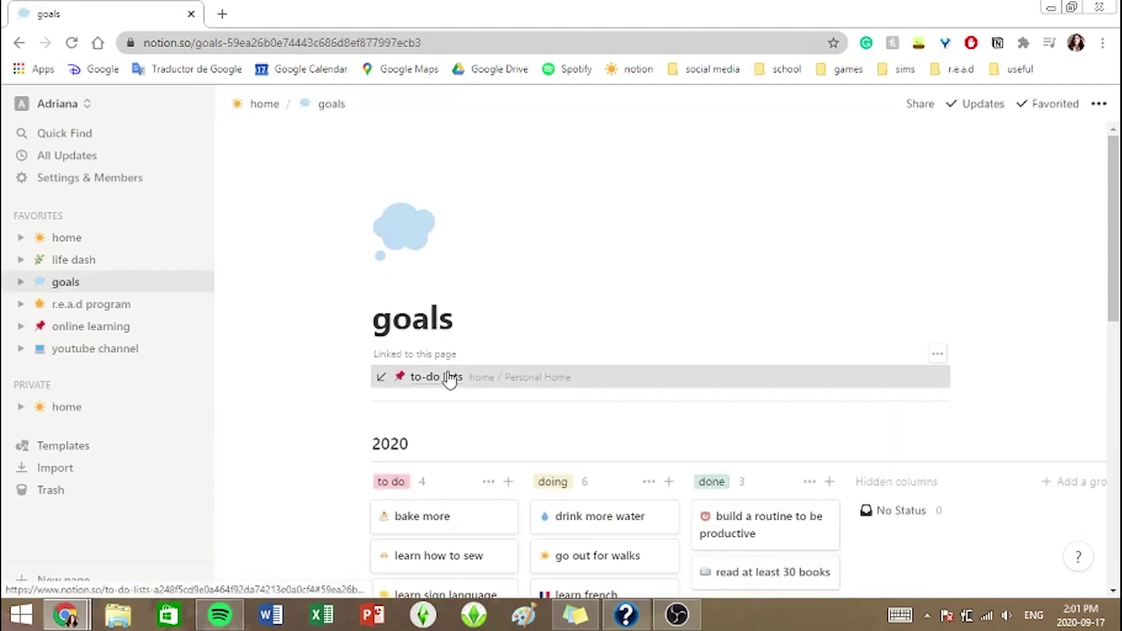
click(447, 375)
Write "Youtube Channel" under the goals link and hyperlink the text to the channel's YouTube URL.
click(511, 472)
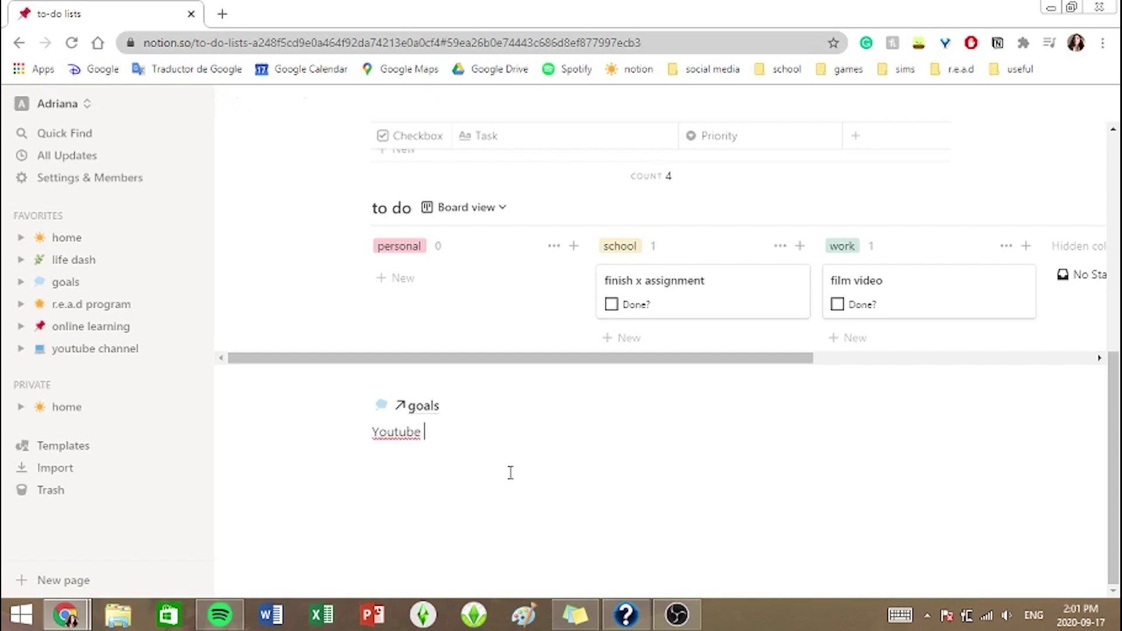
key(Return)
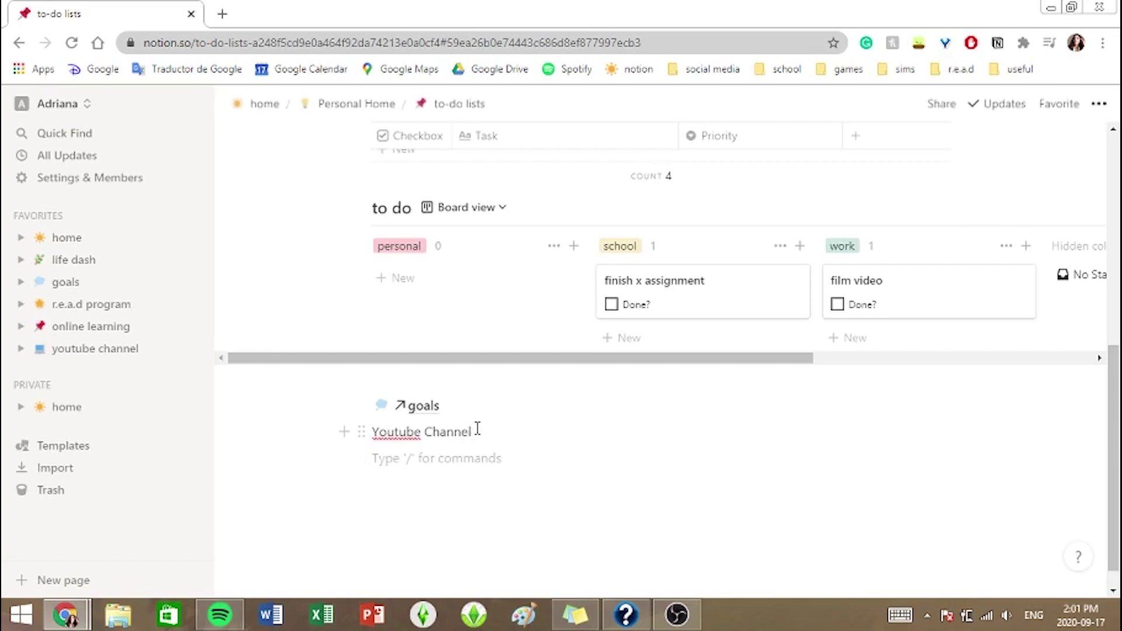
key(BackSpace)
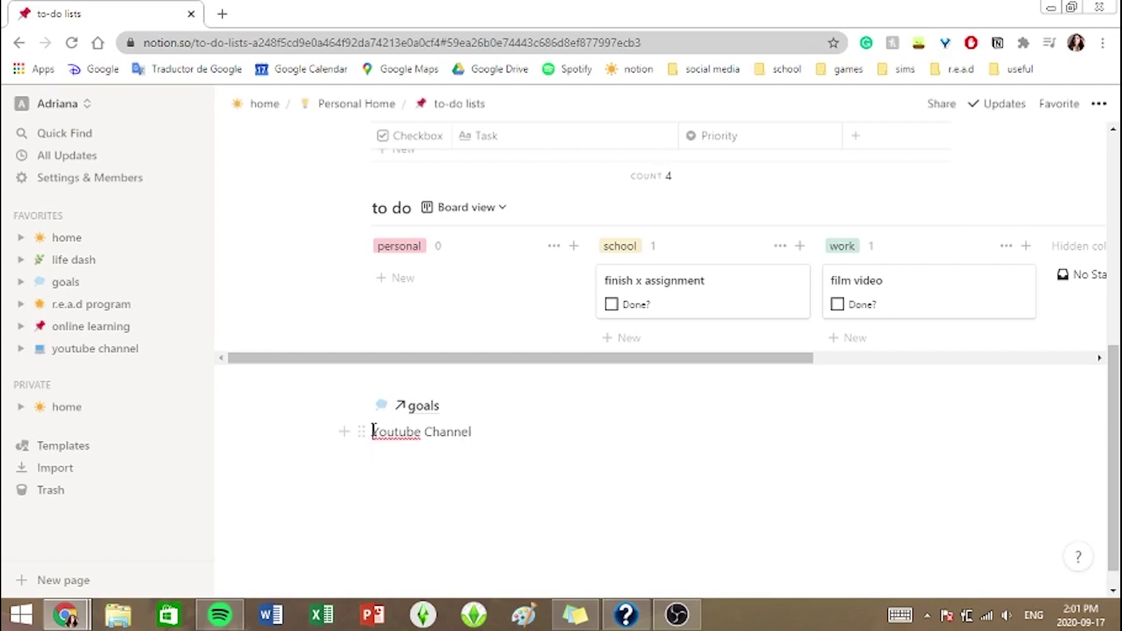
drag(373, 431, 501, 431)
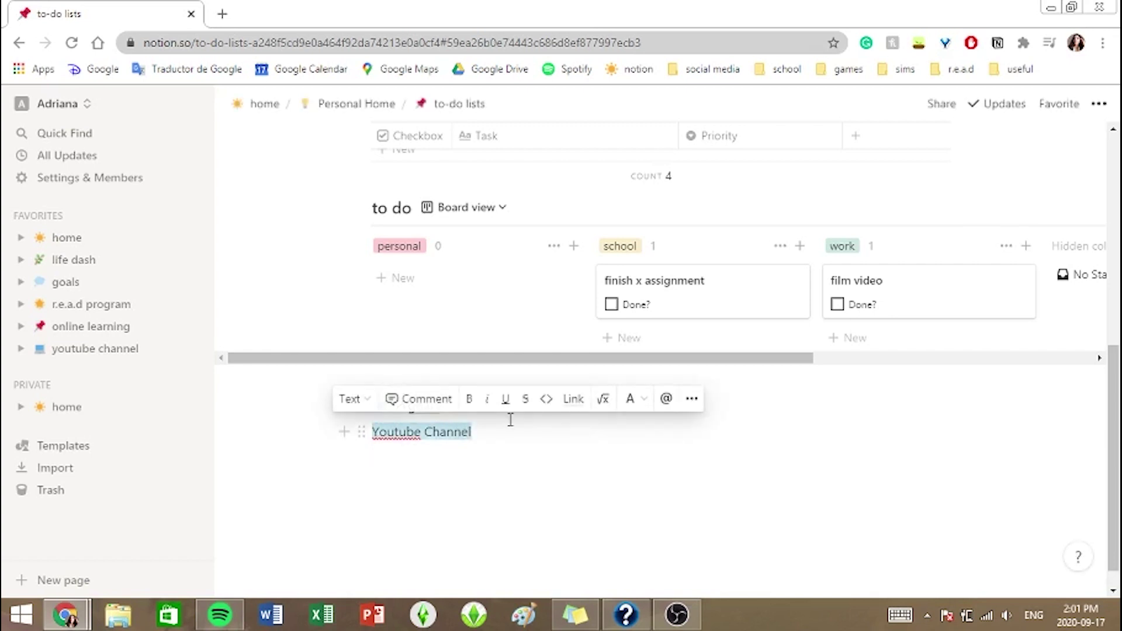
click(575, 400)
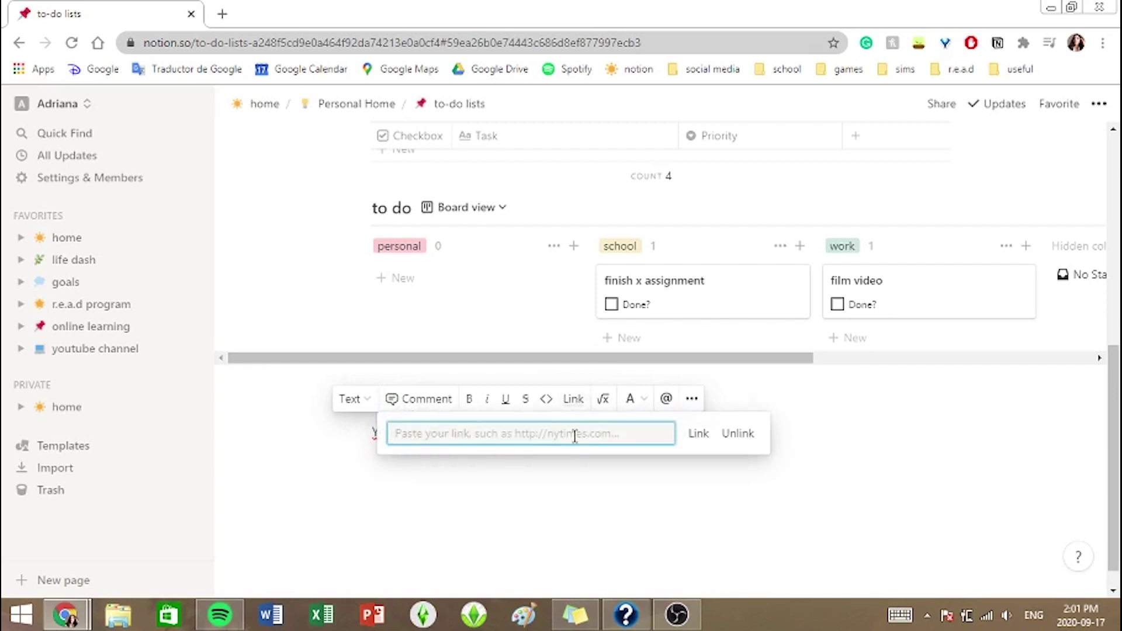
text(https://www.youtube.com/channel/UC8fAFzwXv0l6ts1jMshSTFQ?view_as=subscriber)
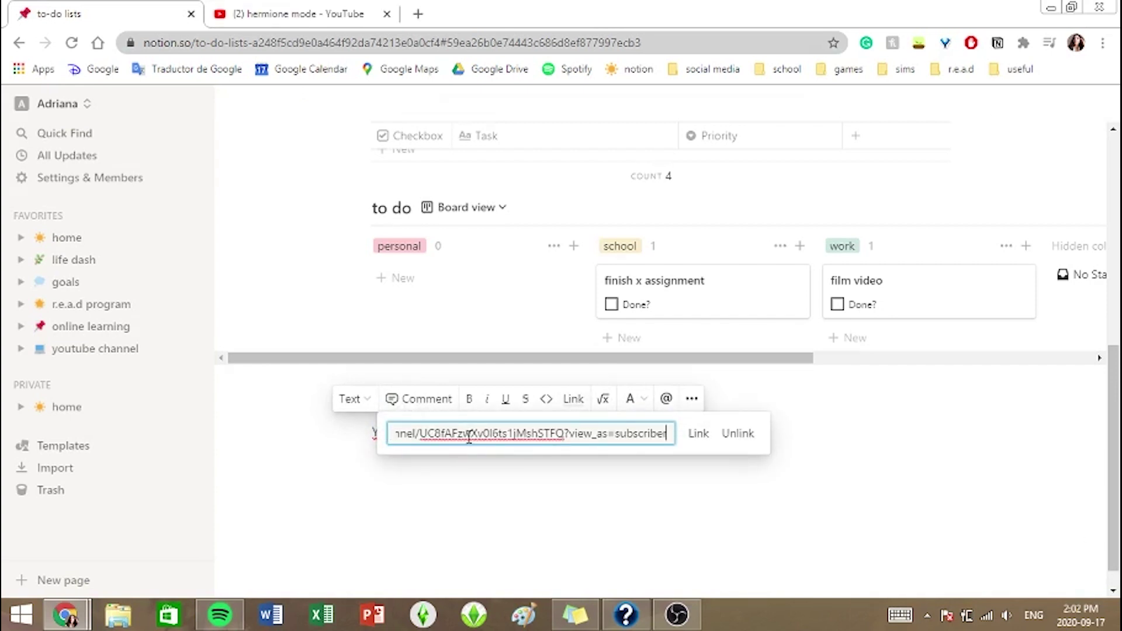
click(699, 434)
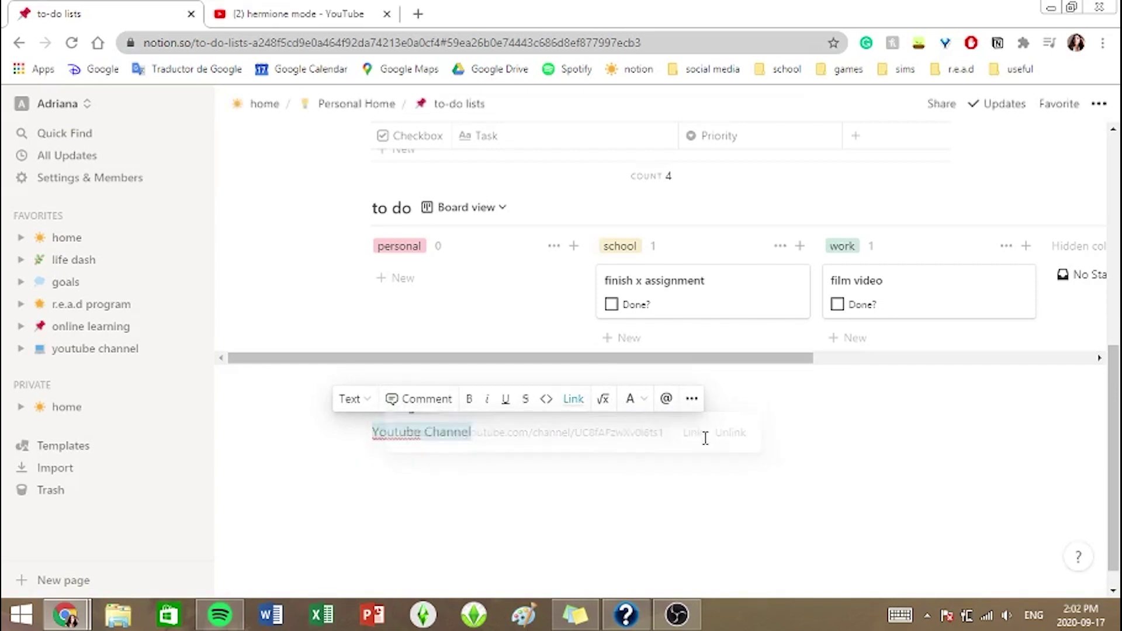
Test the Youtube Channel hyperlink and close the browser tab it opens.
click(479, 492)
click(420, 432)
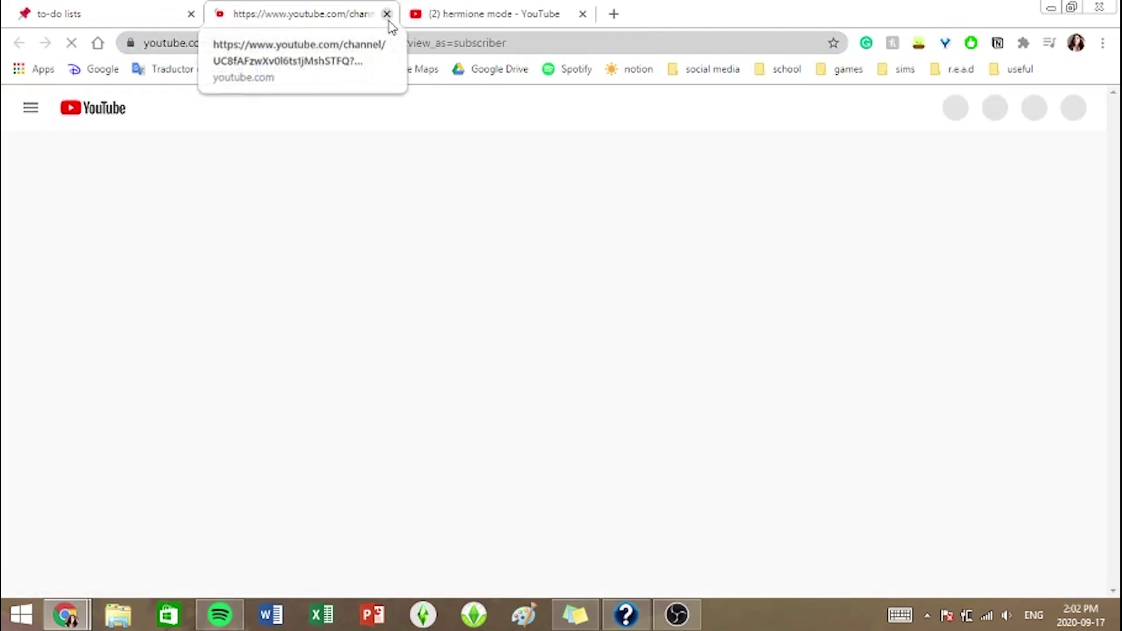
click(387, 14)
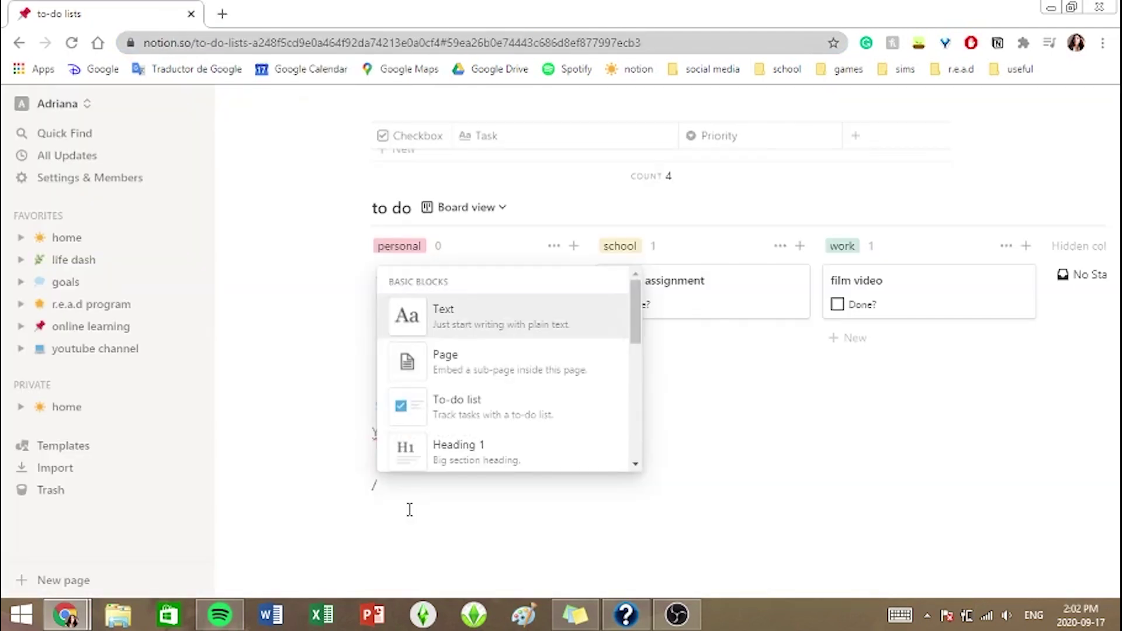
Add a Heading 1 block reading "goals" below the Youtube Channel link.
key(Down)
key(Down)
key(Down)
key(Down)
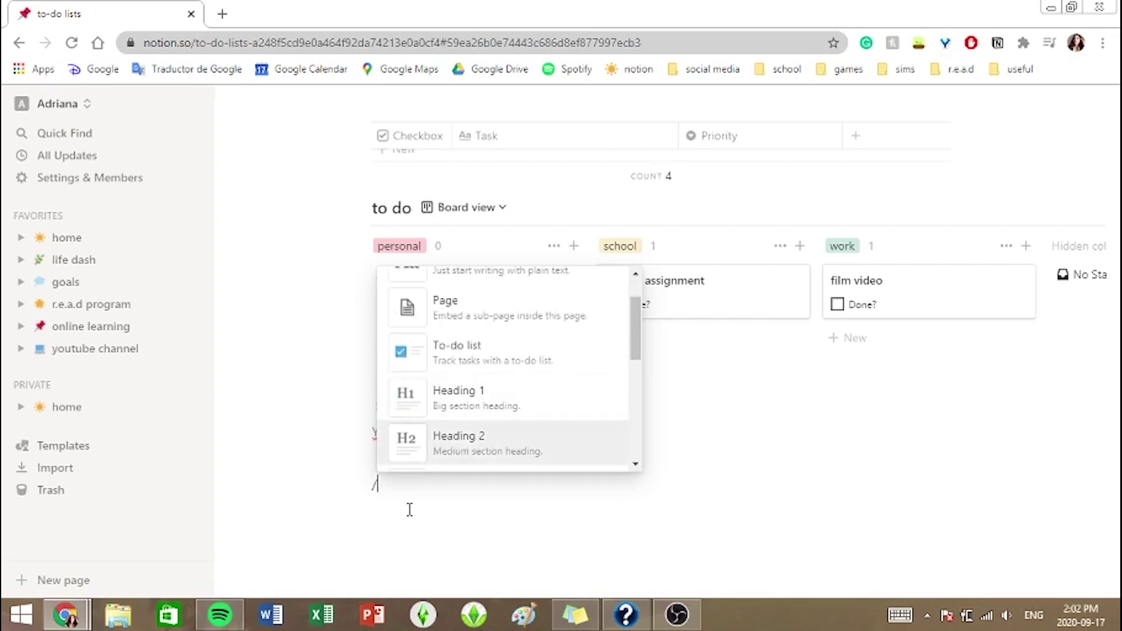
key(Up)
key(Return)
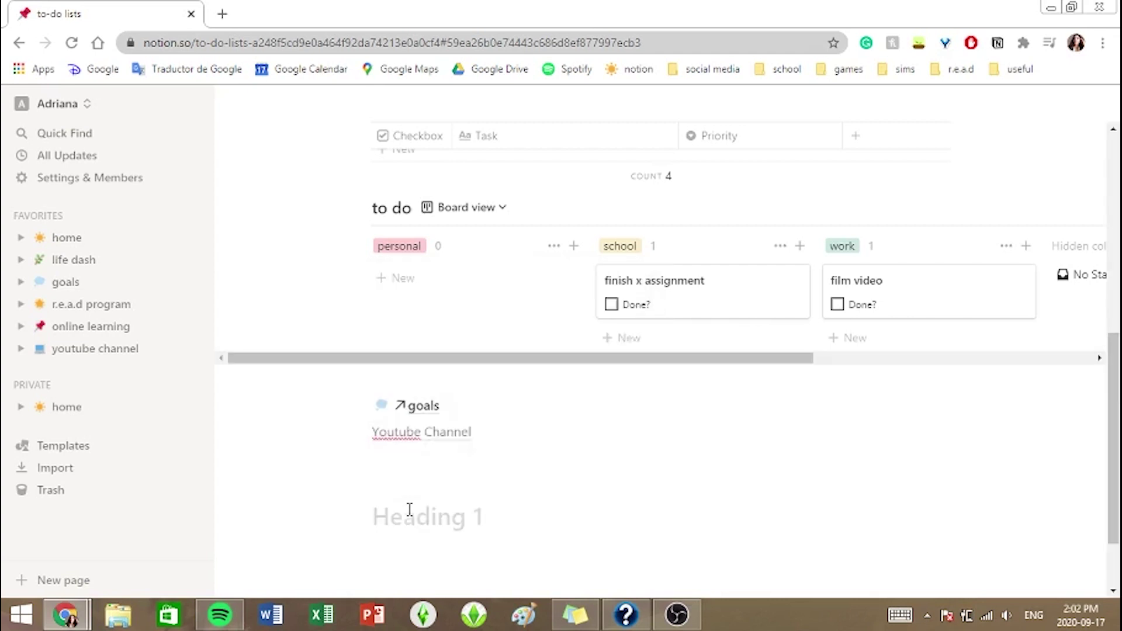
text(t)
key(BackSpace)
text(goals)
key(Return)
Give the "goals" heading a green background color.
scroll(386, 502, up, 1)
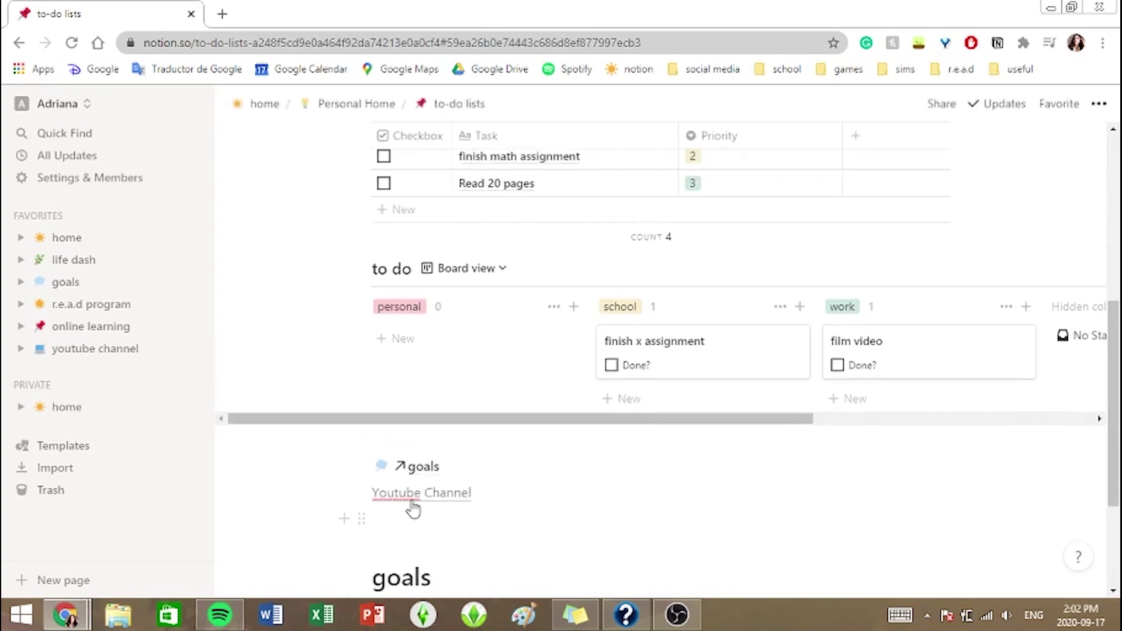
scroll(362, 483, down, 2)
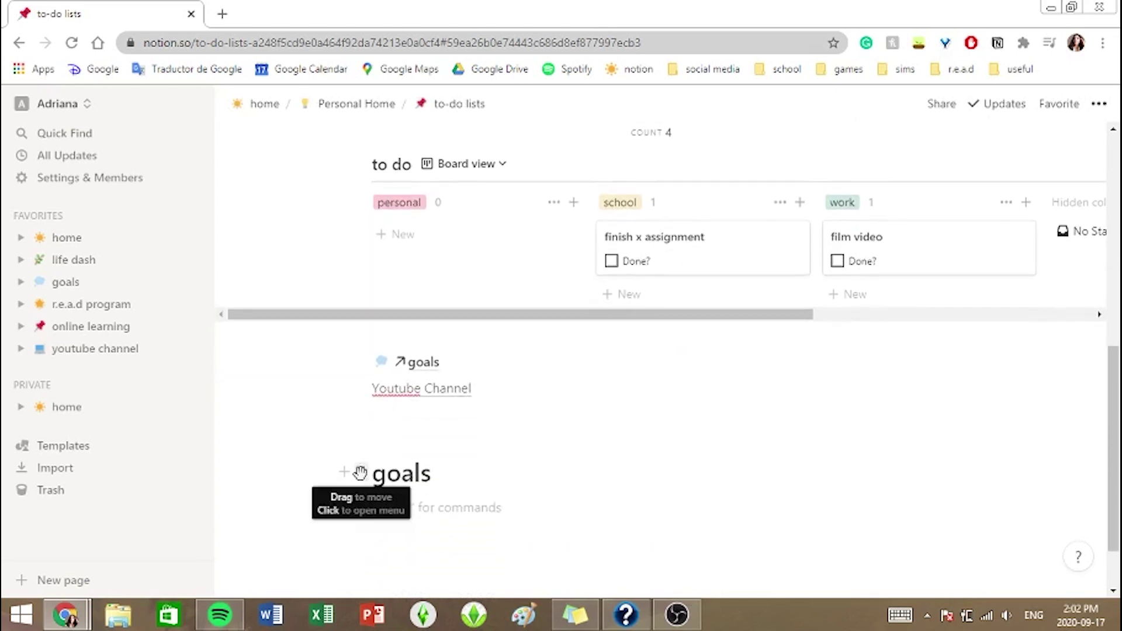
click(355, 471)
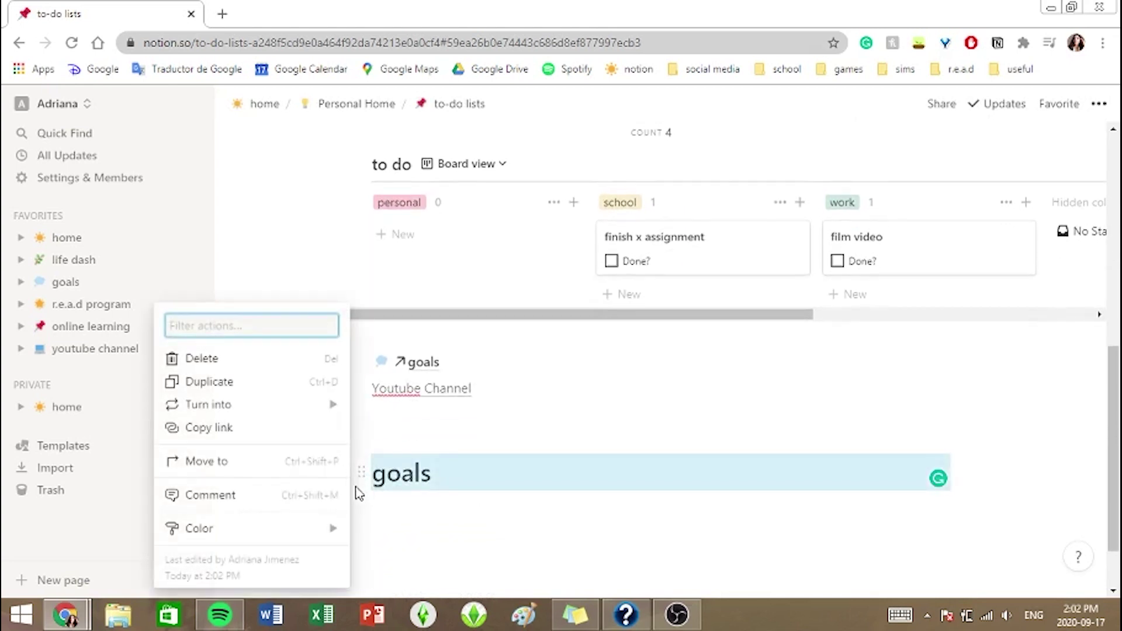
mouse_move(277, 530)
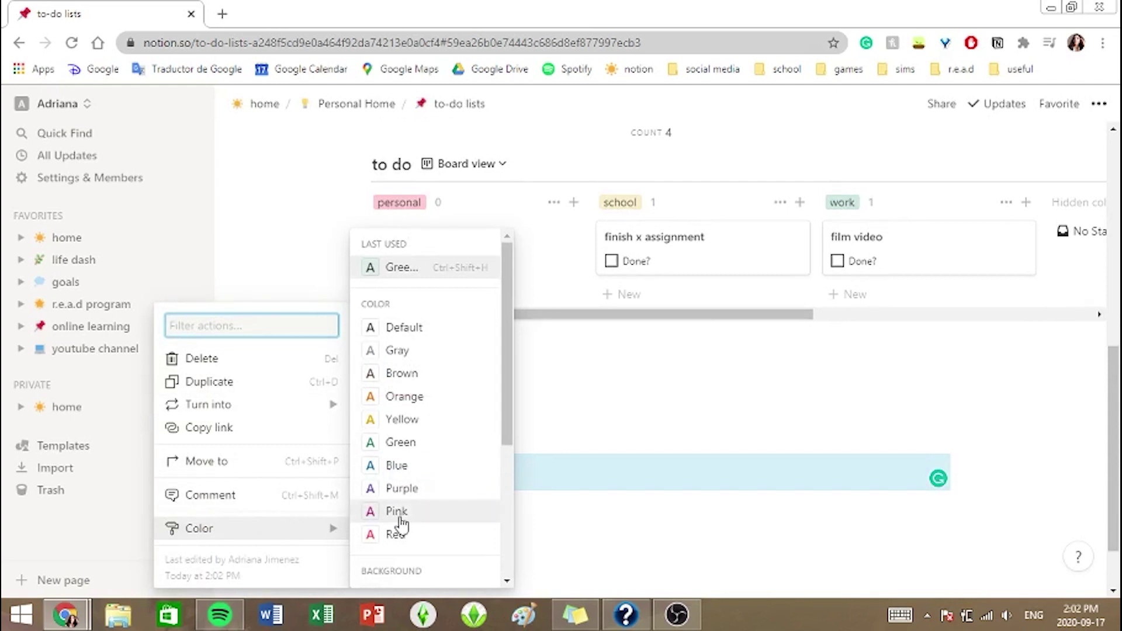
scroll(393, 523, down, 4)
click(444, 480)
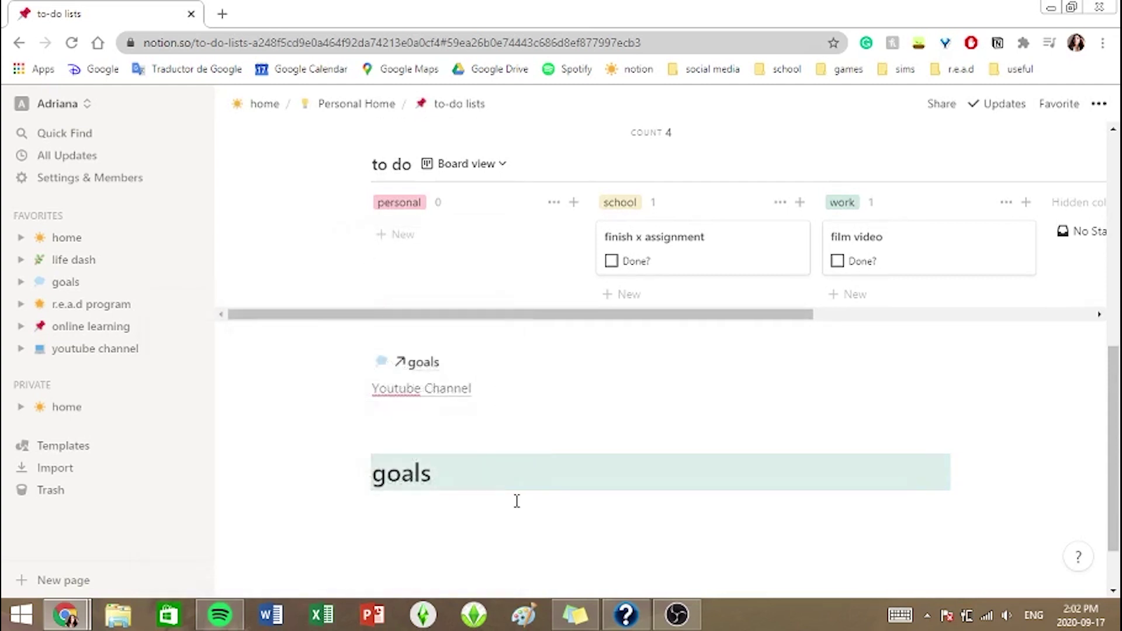
Insert a divider directly beneath the "goals" heading and place the cursor on the empty line below it.
text(/)
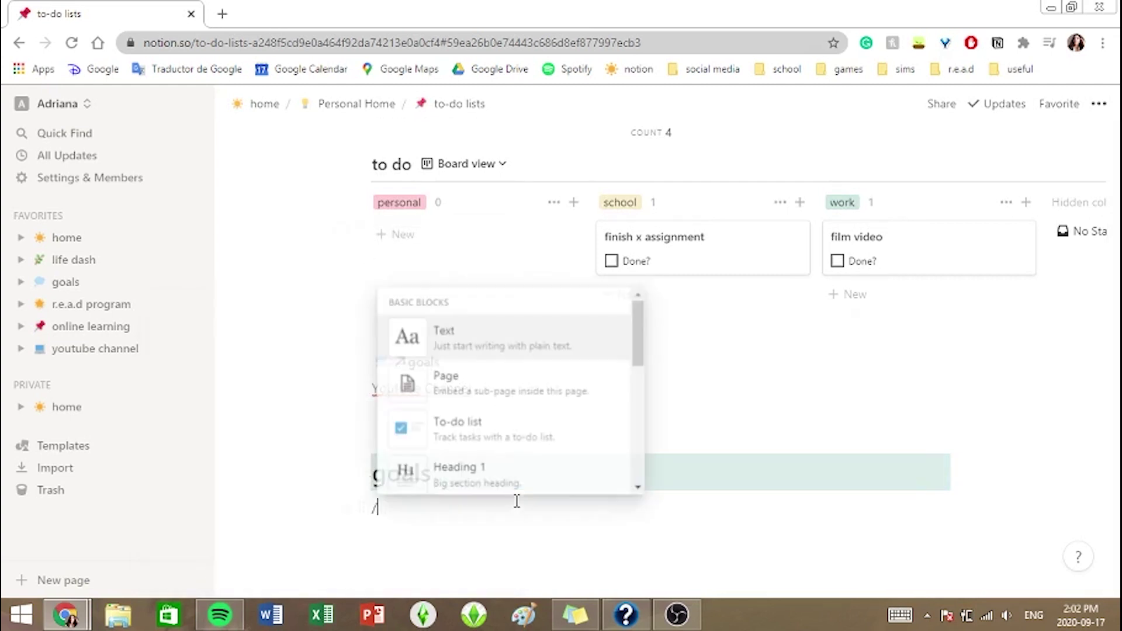
text(divi)
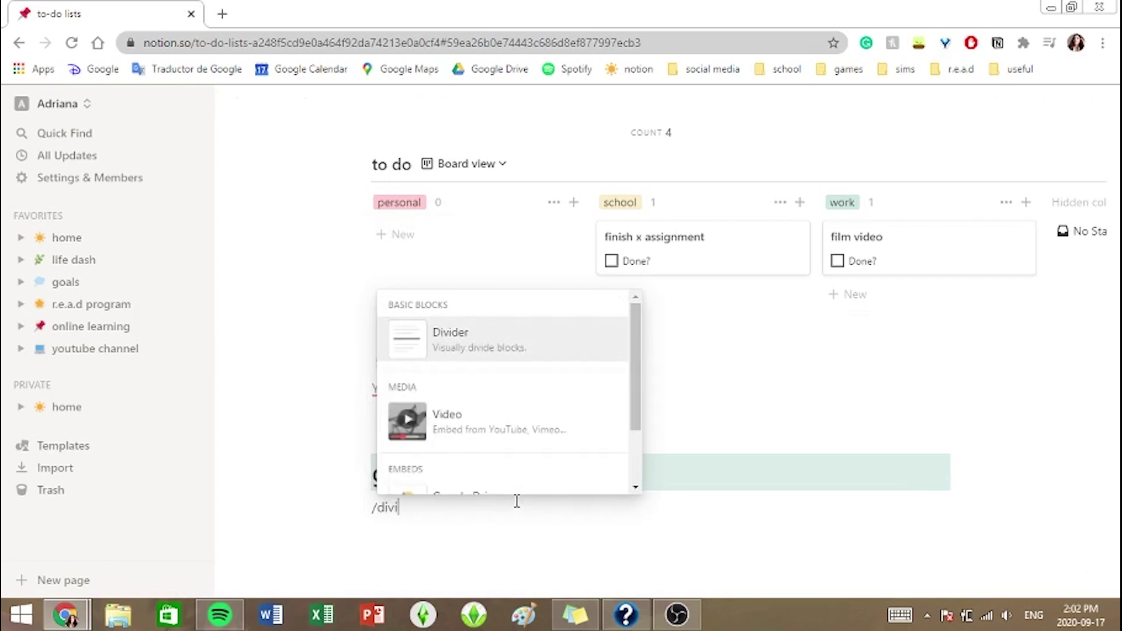
click(439, 331)
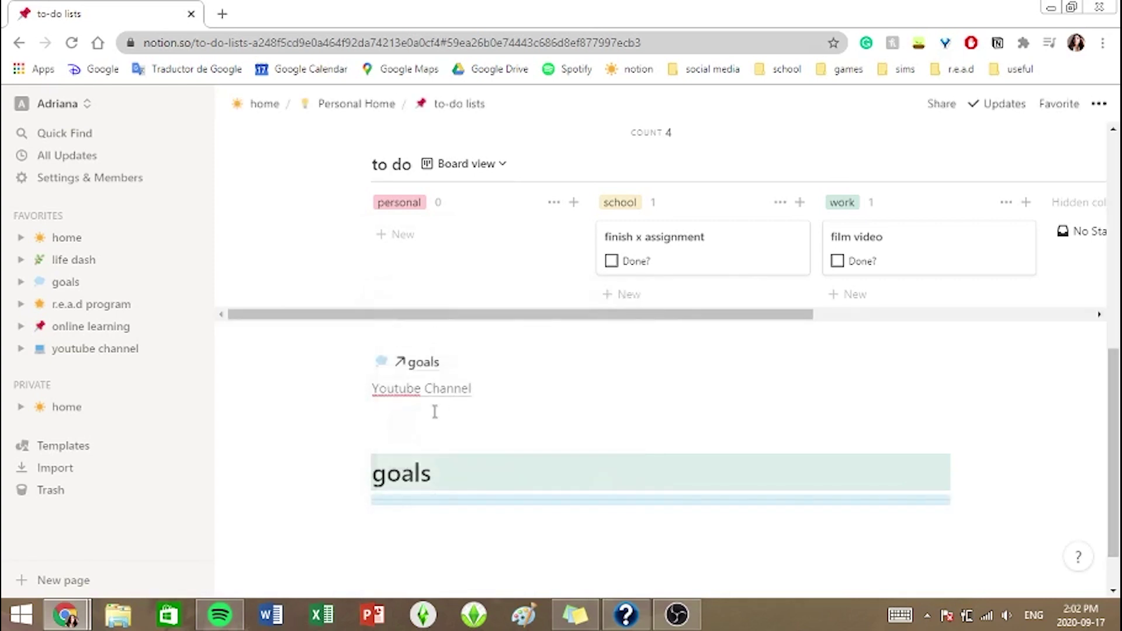
click(399, 550)
right_click(430, 534)
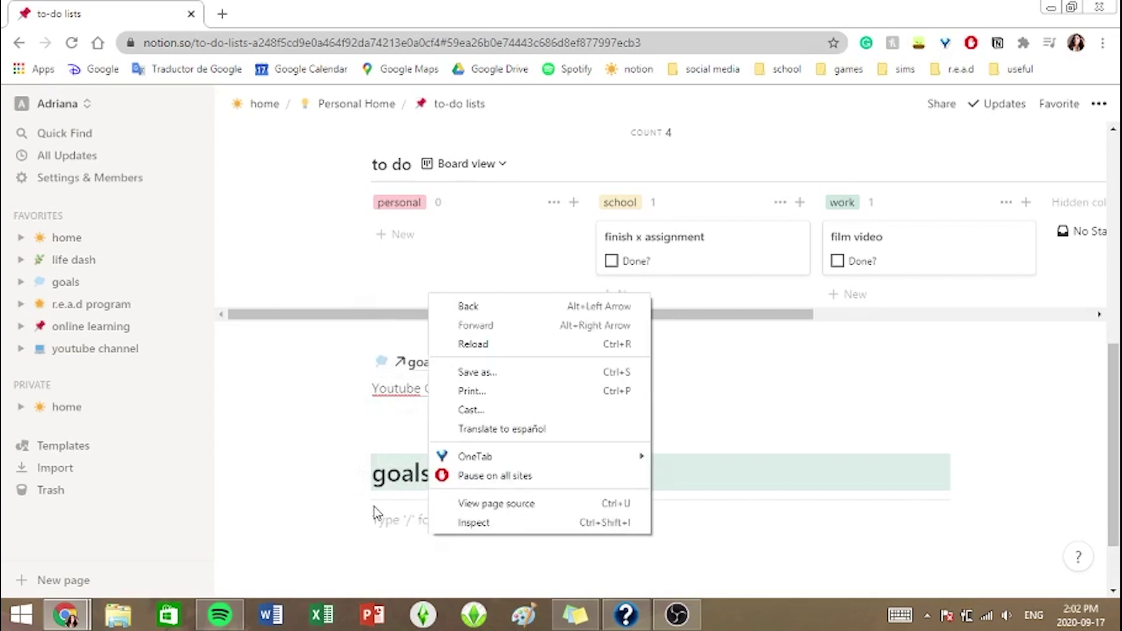
Move the divider beneath the "goals" heading to just above that heading.
click(375, 513)
drag(355, 491, 362, 420)
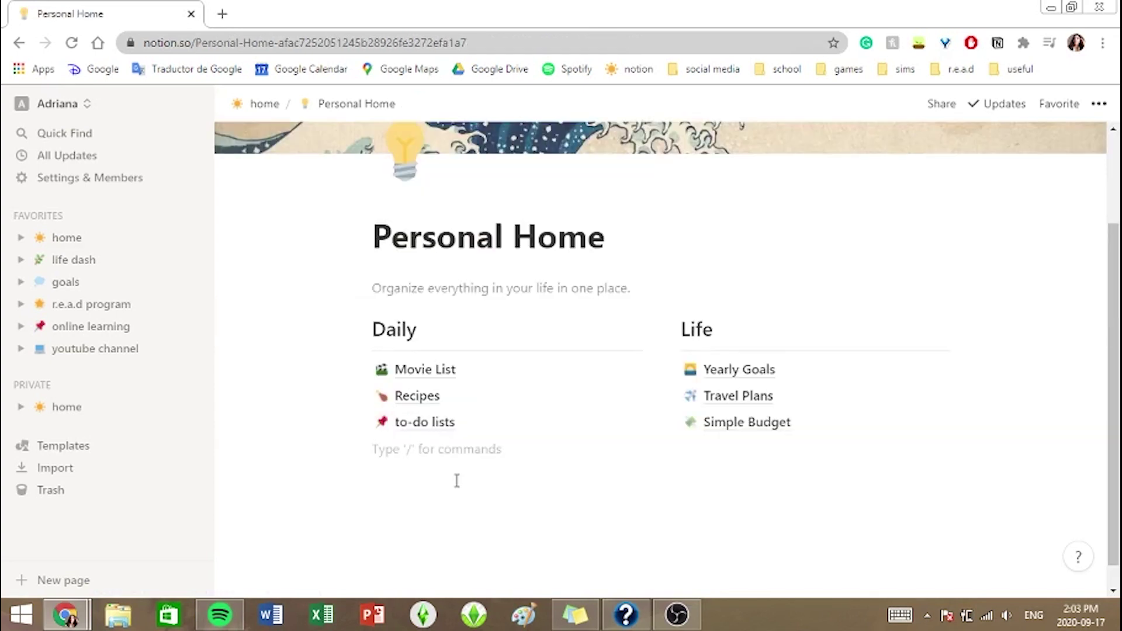
Add a callout block reading "be happy" in italics under the Daily links on the Personal Home page.
key(Return)
text(/)
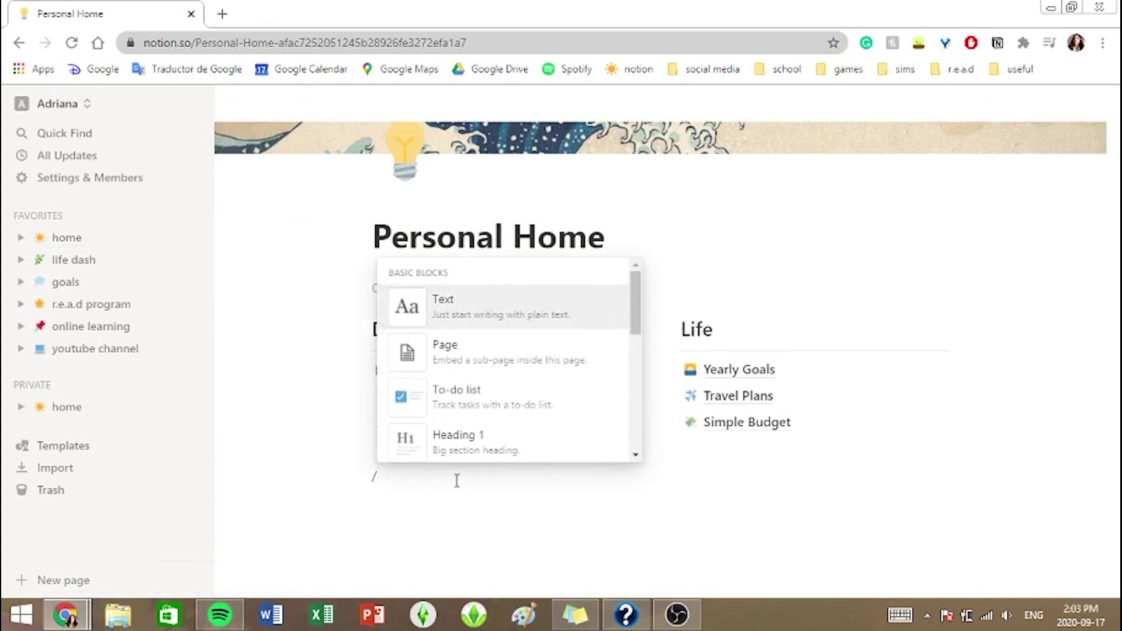
text(call)
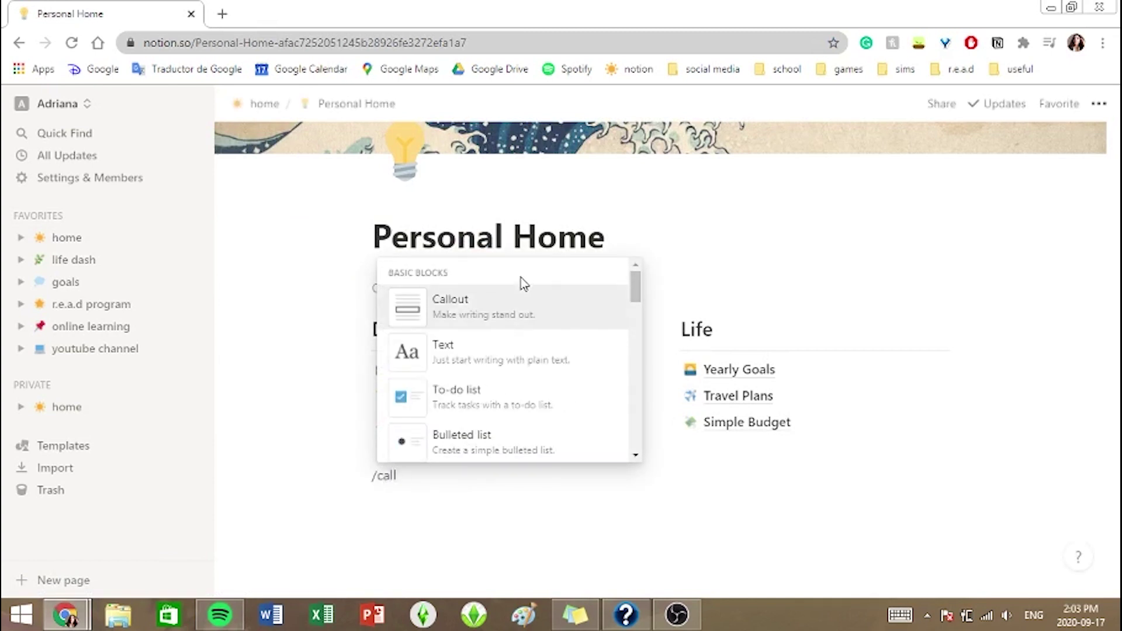
click(522, 304)
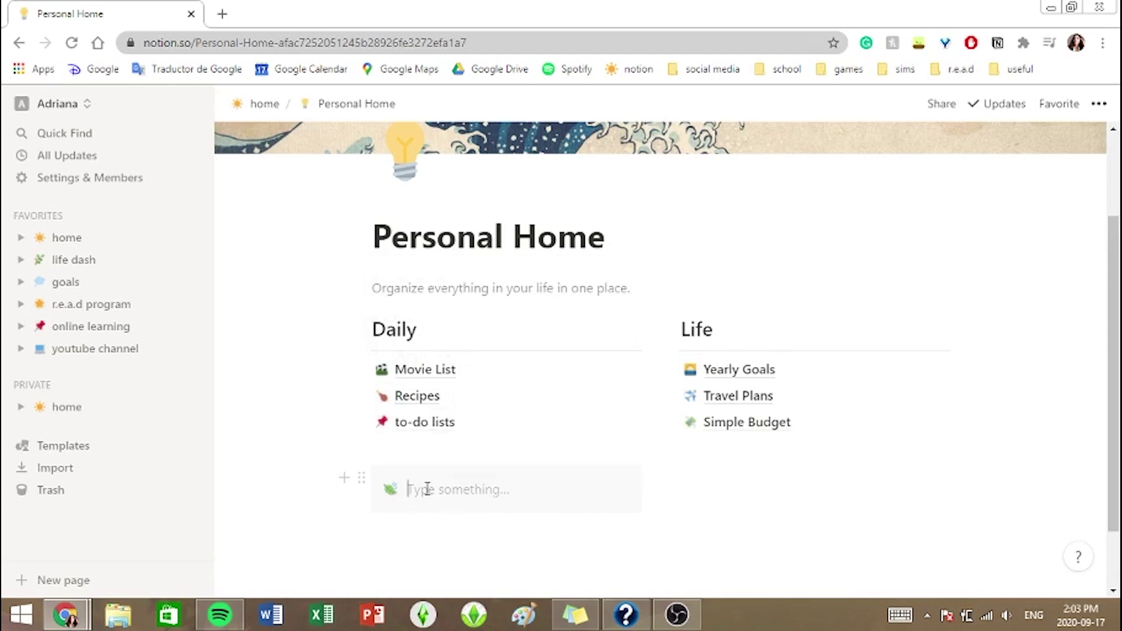
text(be happy)
drag(411, 494, 454, 490)
click(536, 456)
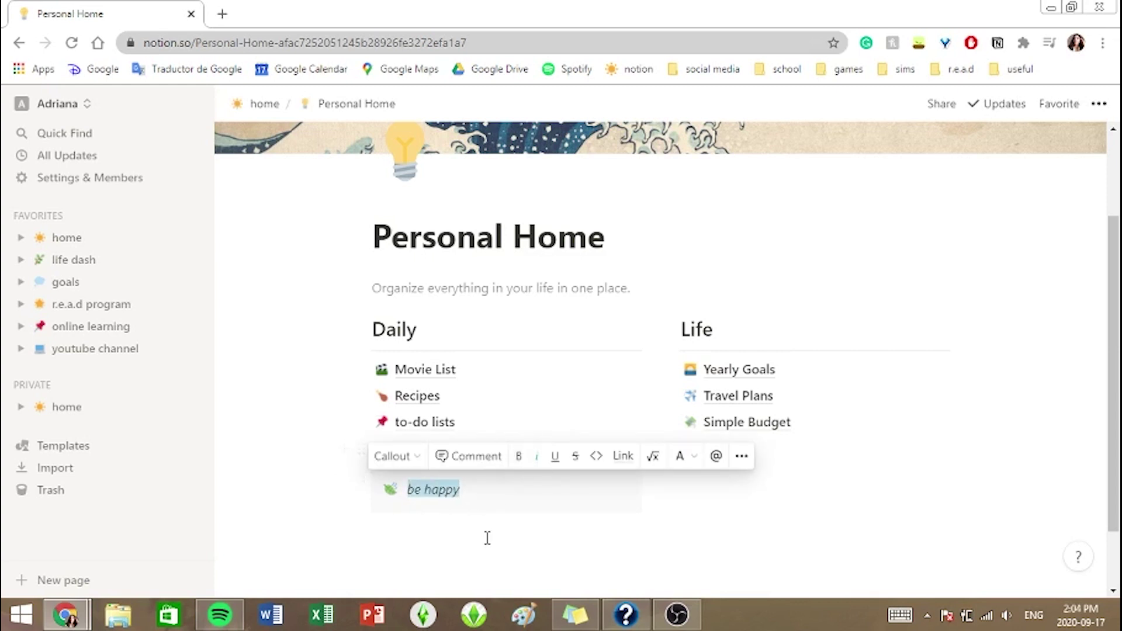
click(485, 536)
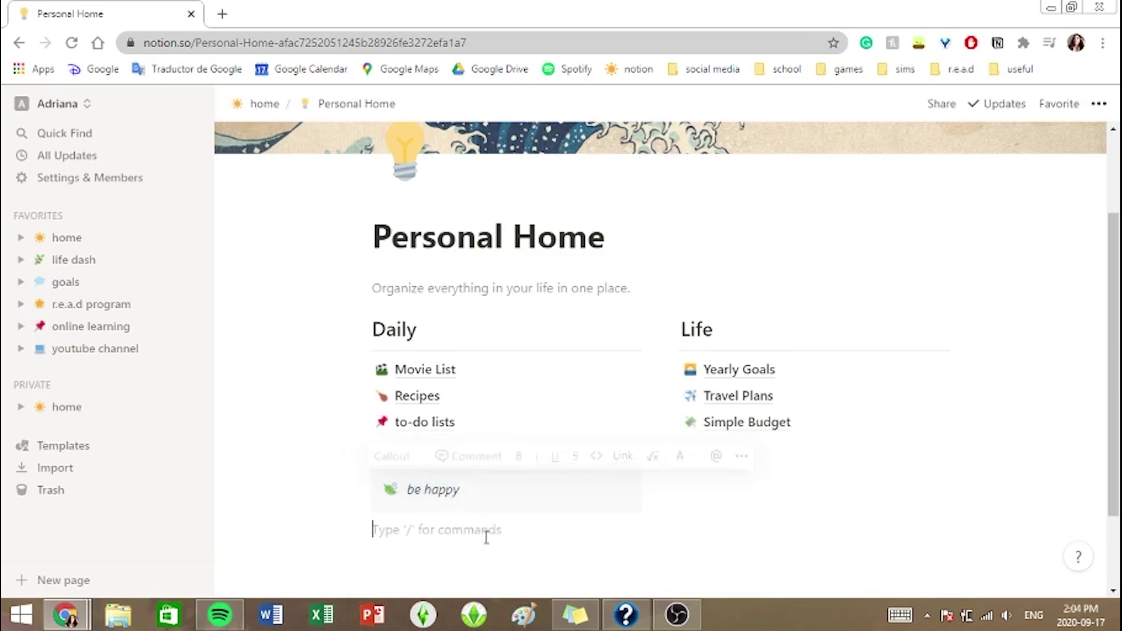
Change the "be happy" callout's icon to the pink flower emoji and move the callout directly beneath the page title.
click(390, 491)
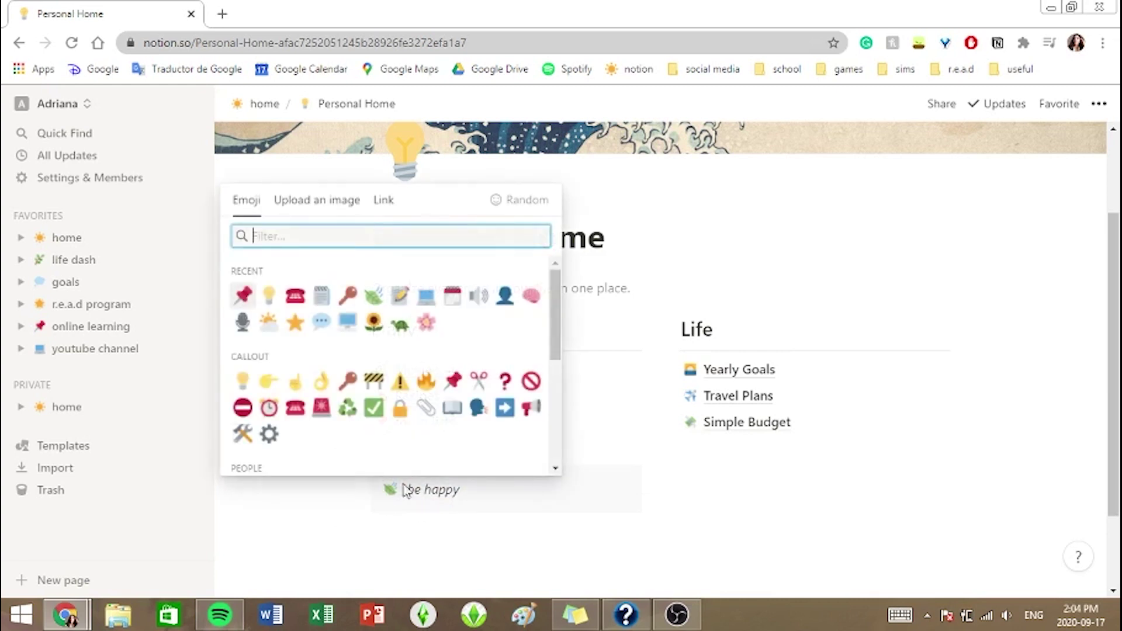
click(427, 323)
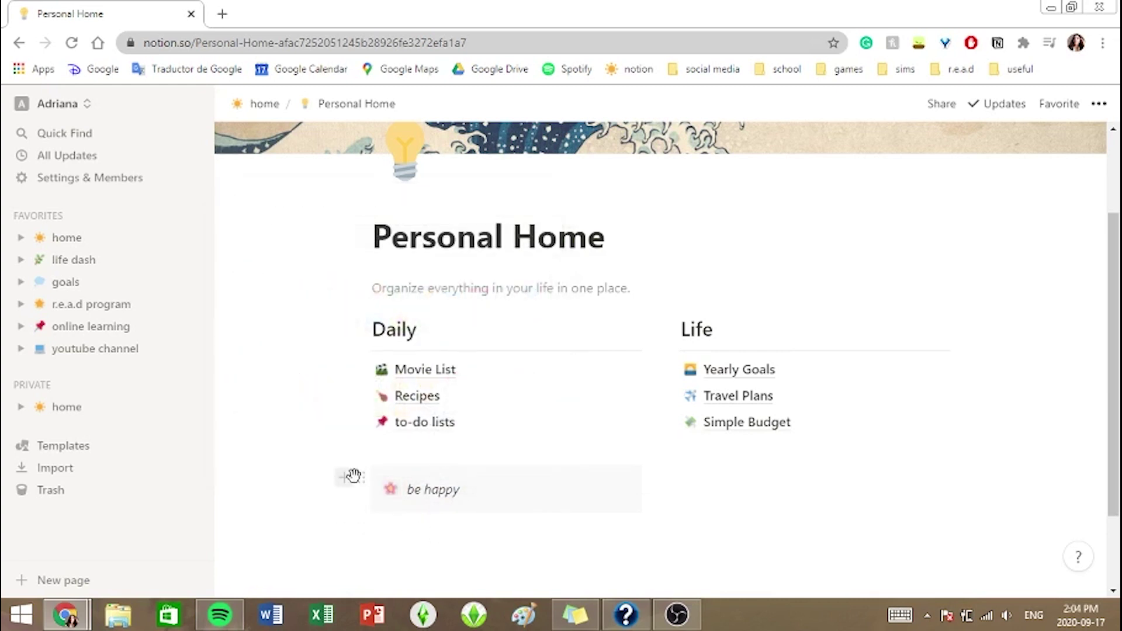
drag(353, 475, 412, 257)
Insert an image block under the Daily links and upload the moonlit flower-meadow picture from the Downloads folder.
click(491, 517)
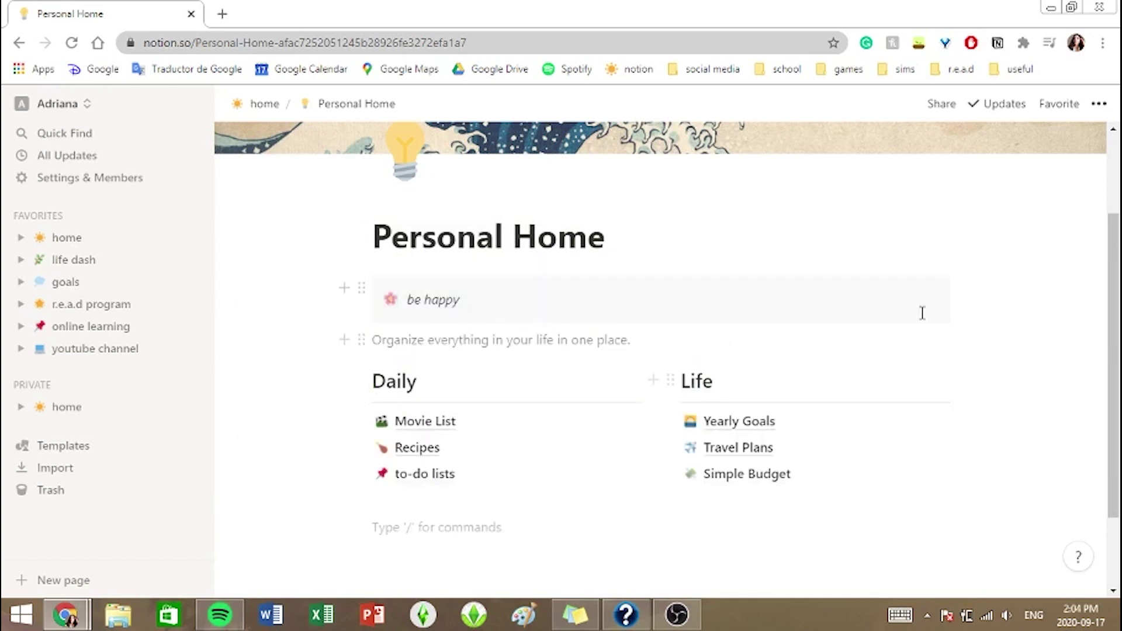
text(/)
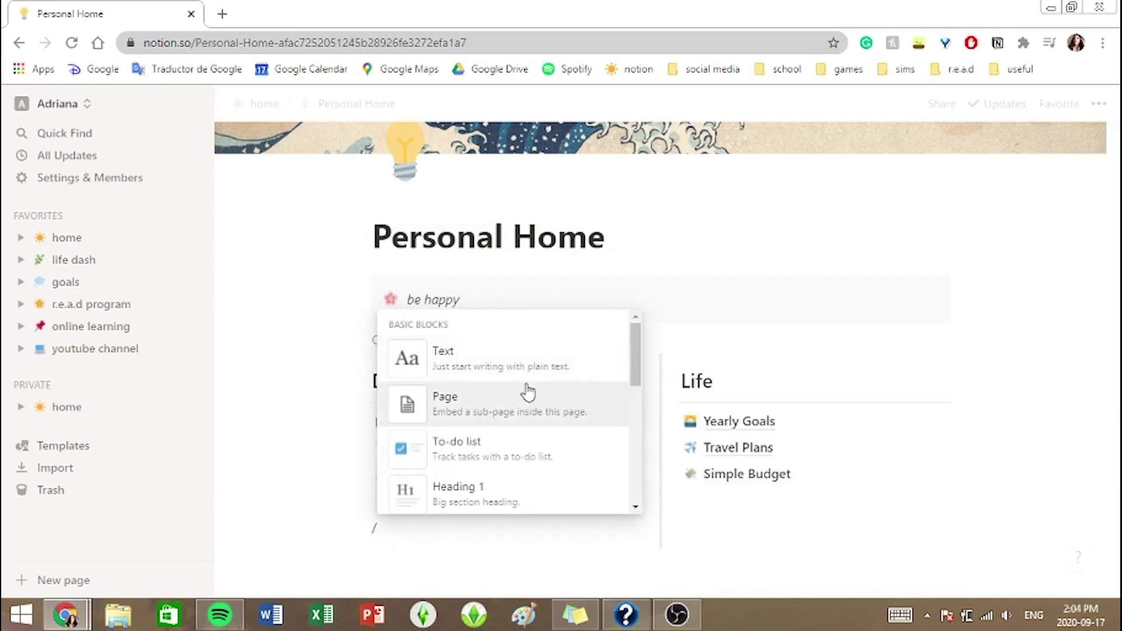
text(imag)
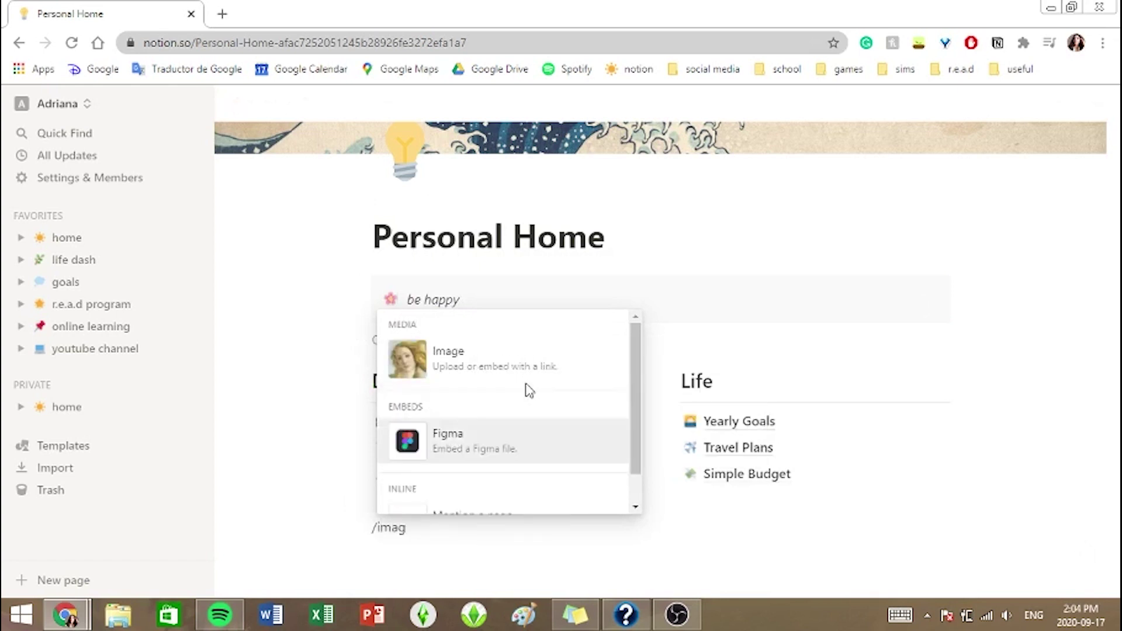
text(e)
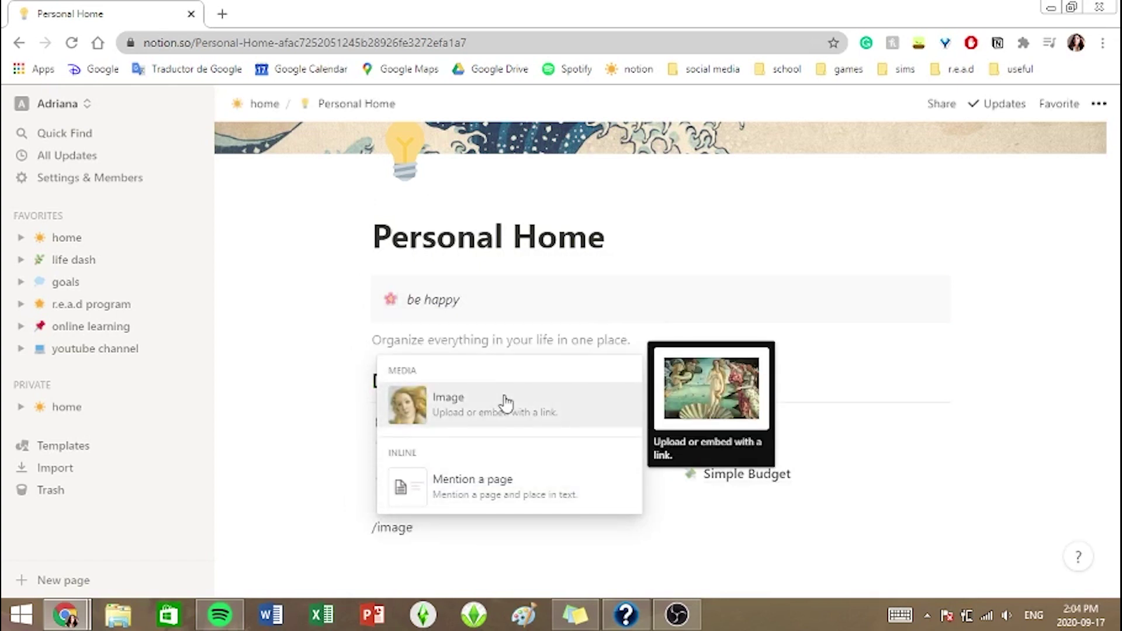
click(505, 402)
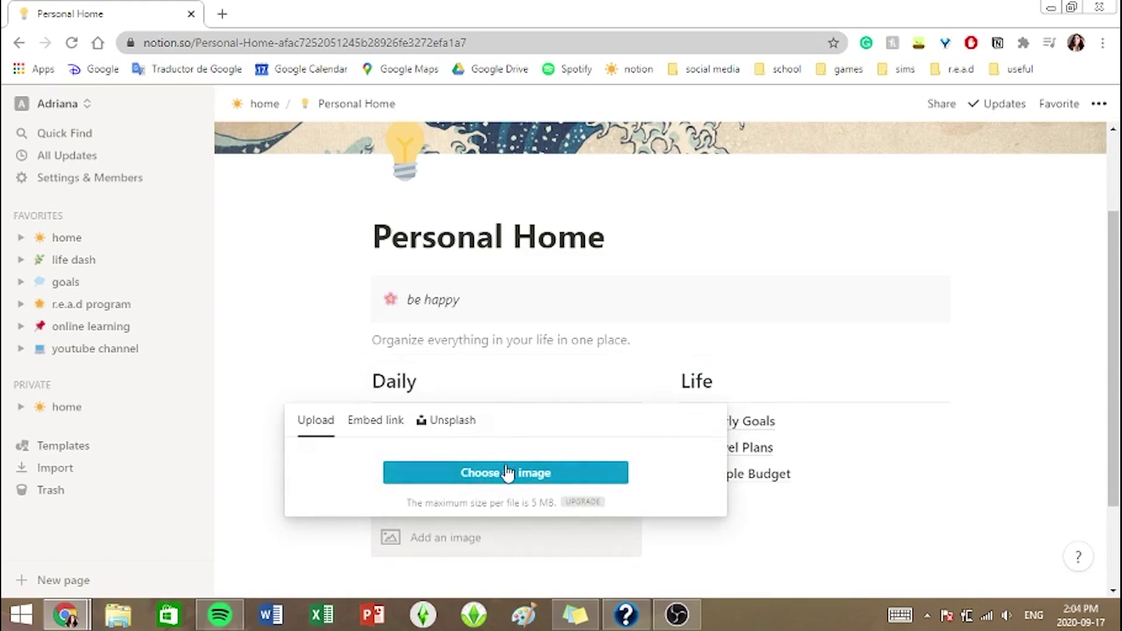
click(506, 470)
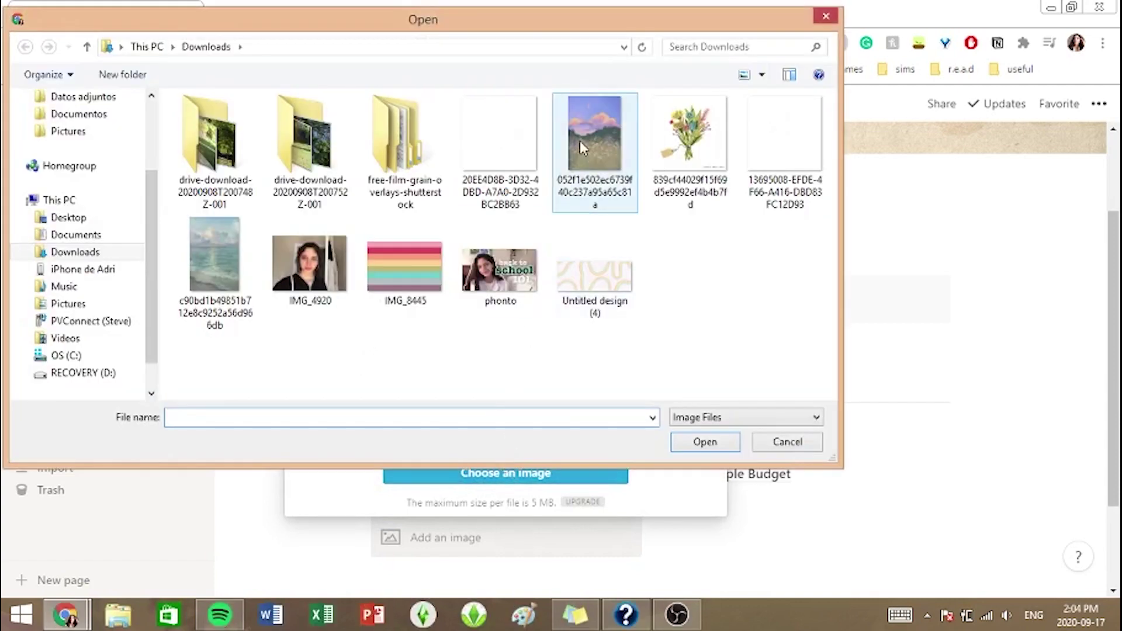
double_click(580, 141)
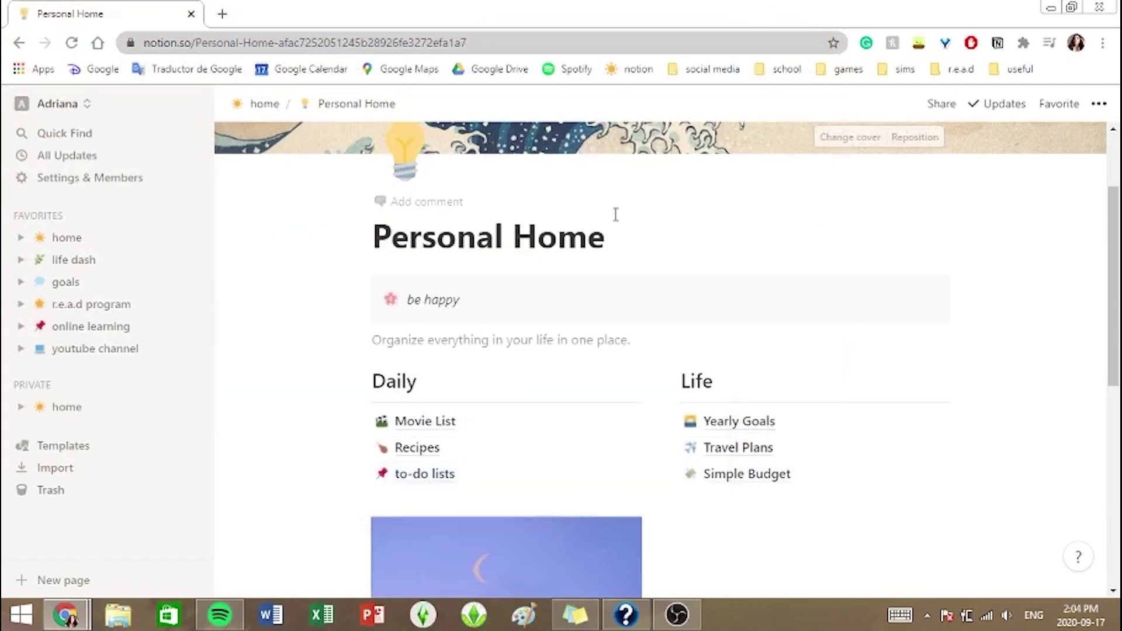
Move the meadow image into a column to the right of the "be happy" callout.
scroll(515, 520, down, 2)
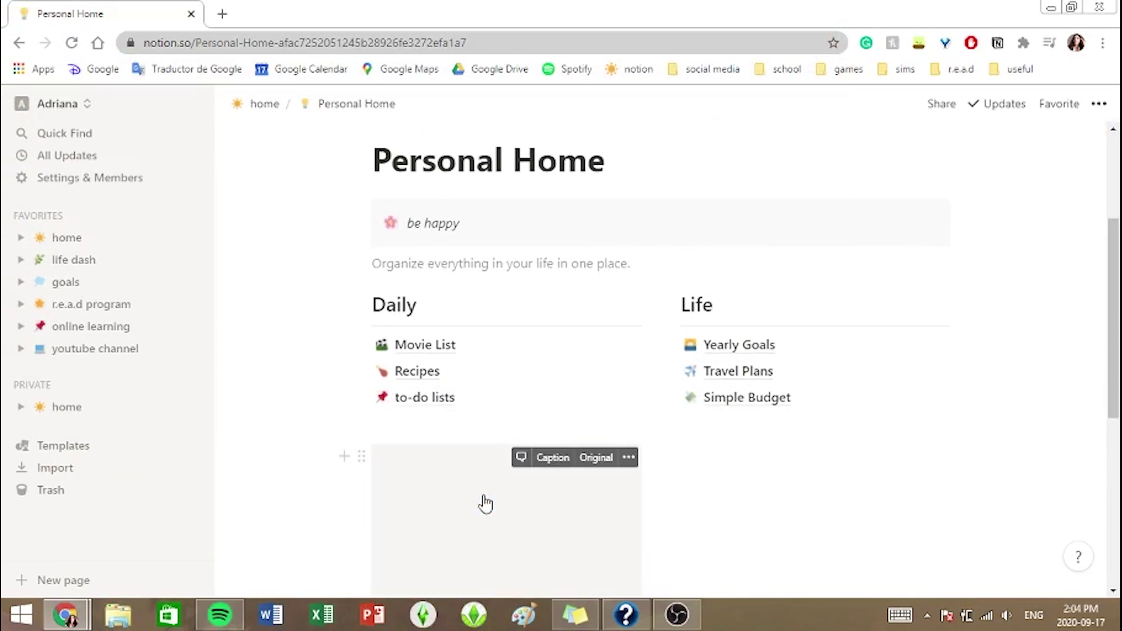
drag(483, 504, 972, 246)
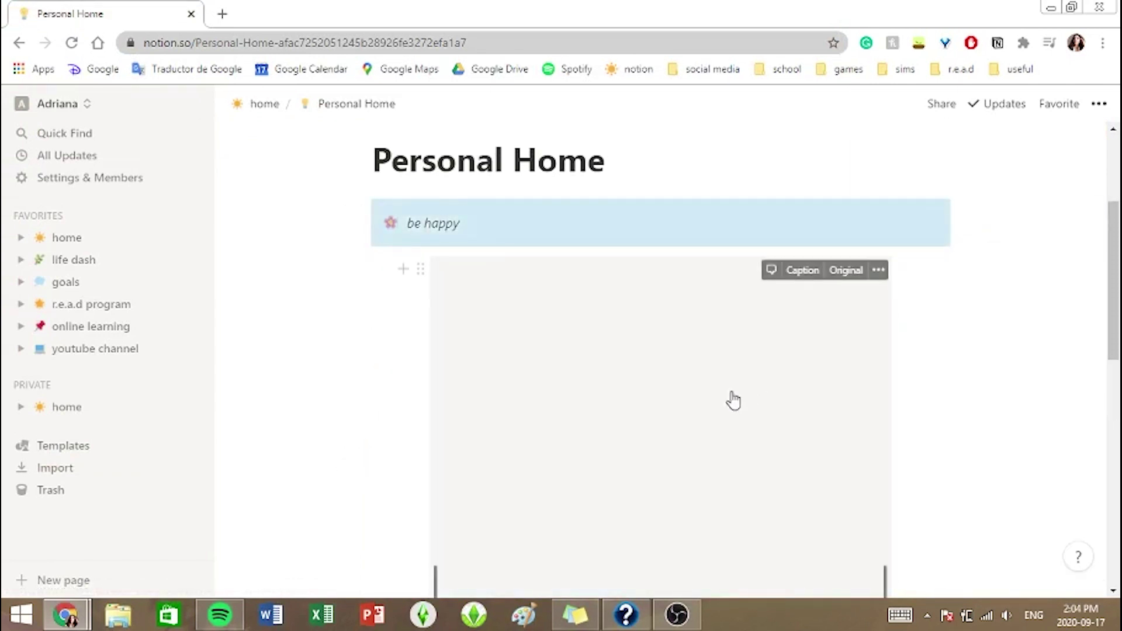
drag(731, 398, 1017, 226)
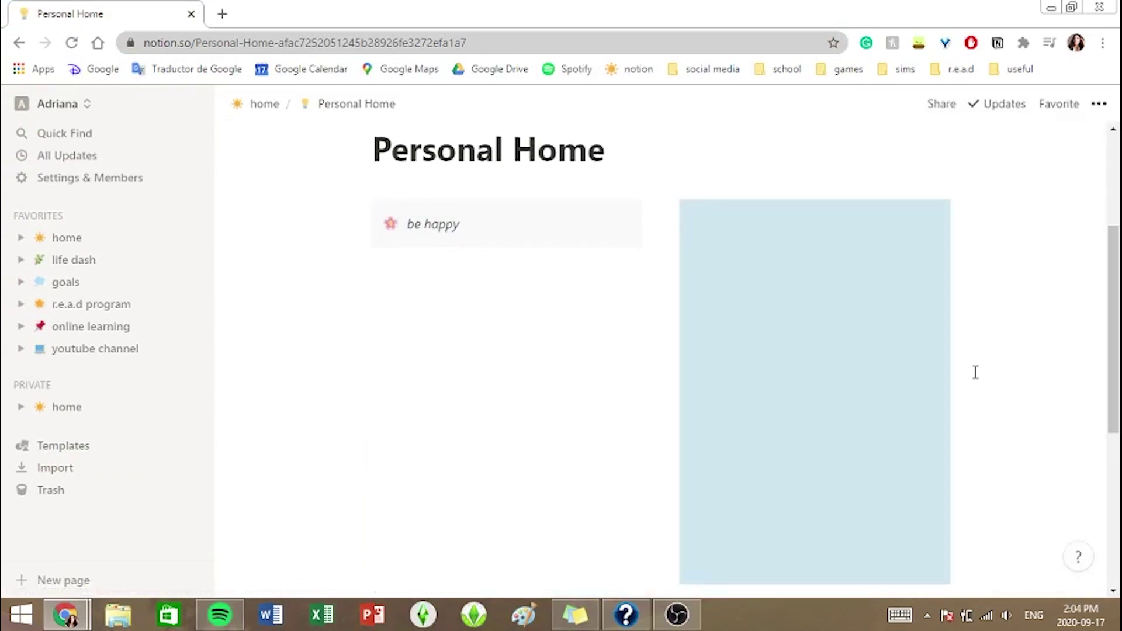
Shrink the meadow image, and widen the callout column so that the image's column becomes narrower.
scroll(958, 363, down, 2)
click(969, 214)
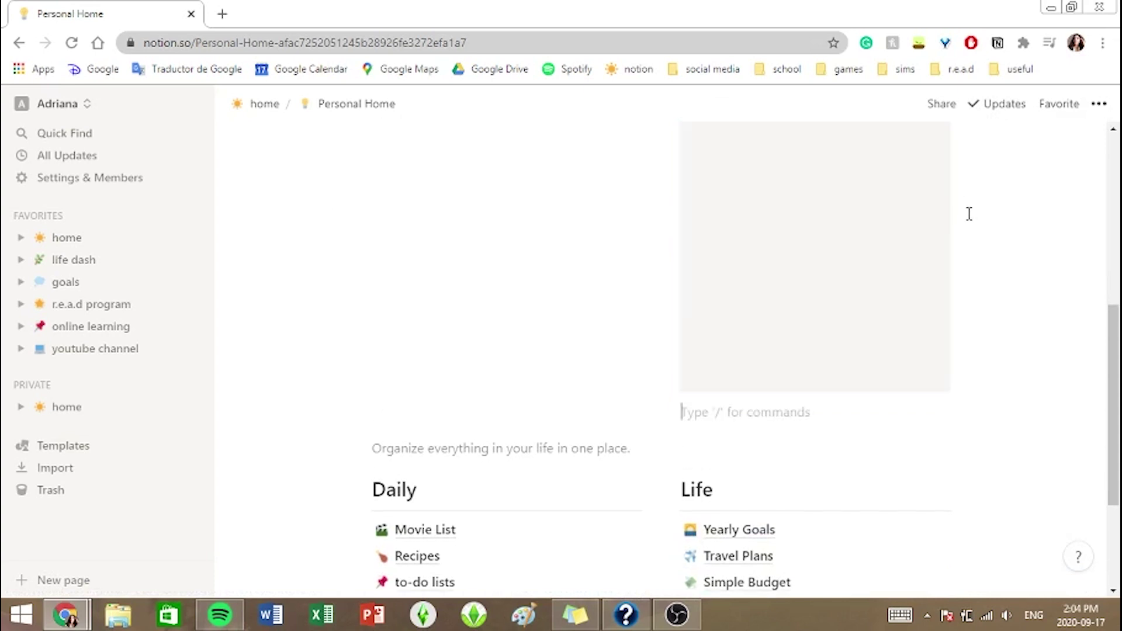
drag(944, 201, 808, 165)
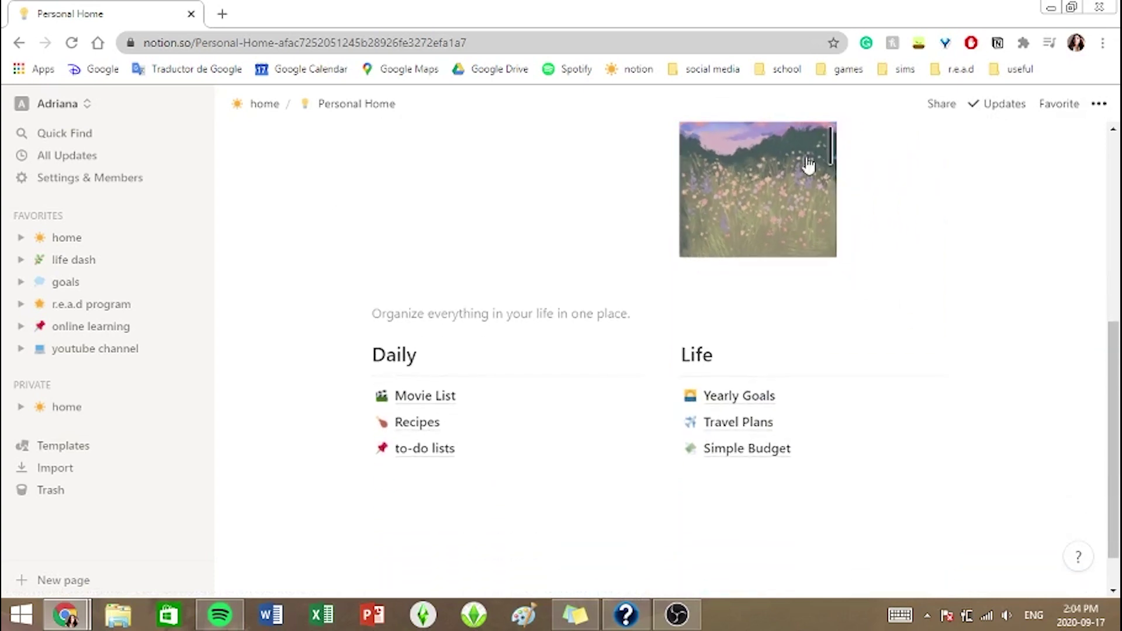
scroll(859, 199, up, 2)
scroll(856, 205, up, 4)
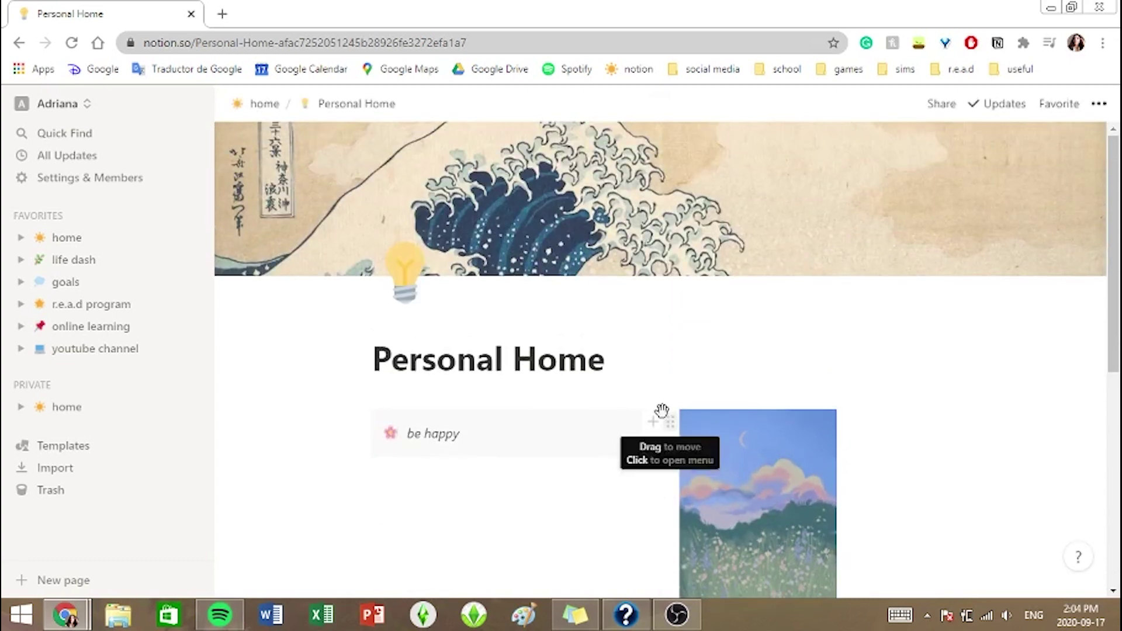
drag(661, 405, 799, 381)
Move the description line together with the Daily and Life sections into the column beneath the "be happy" callout.
scroll(963, 446, down, 7)
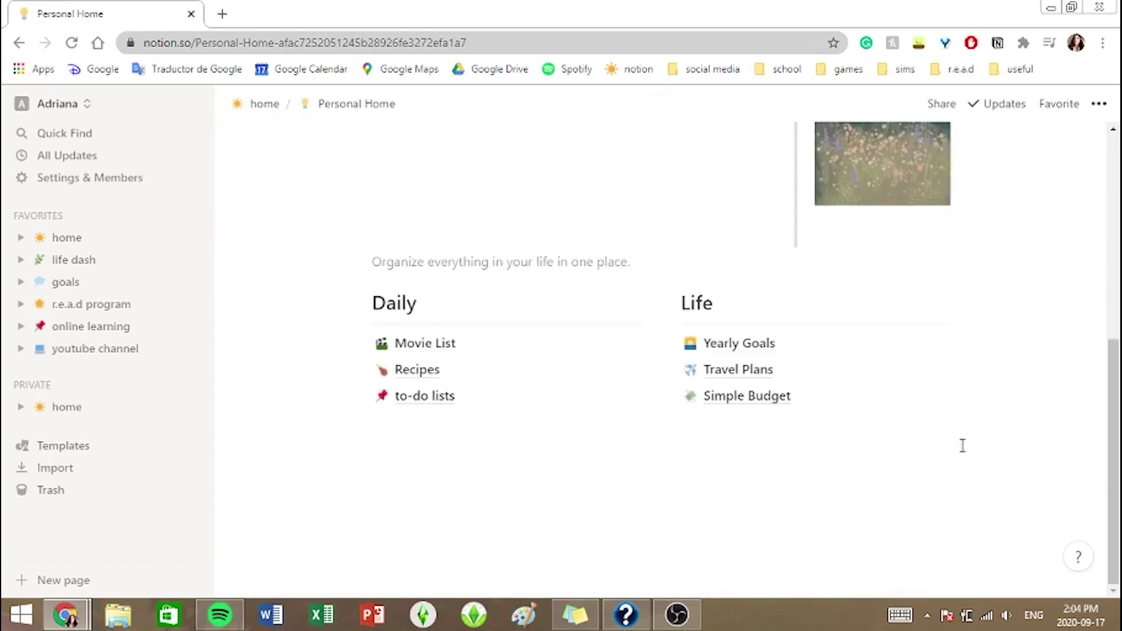
scroll(962, 446, up, 3)
scroll(962, 446, down, 3)
drag(976, 480, 432, 267)
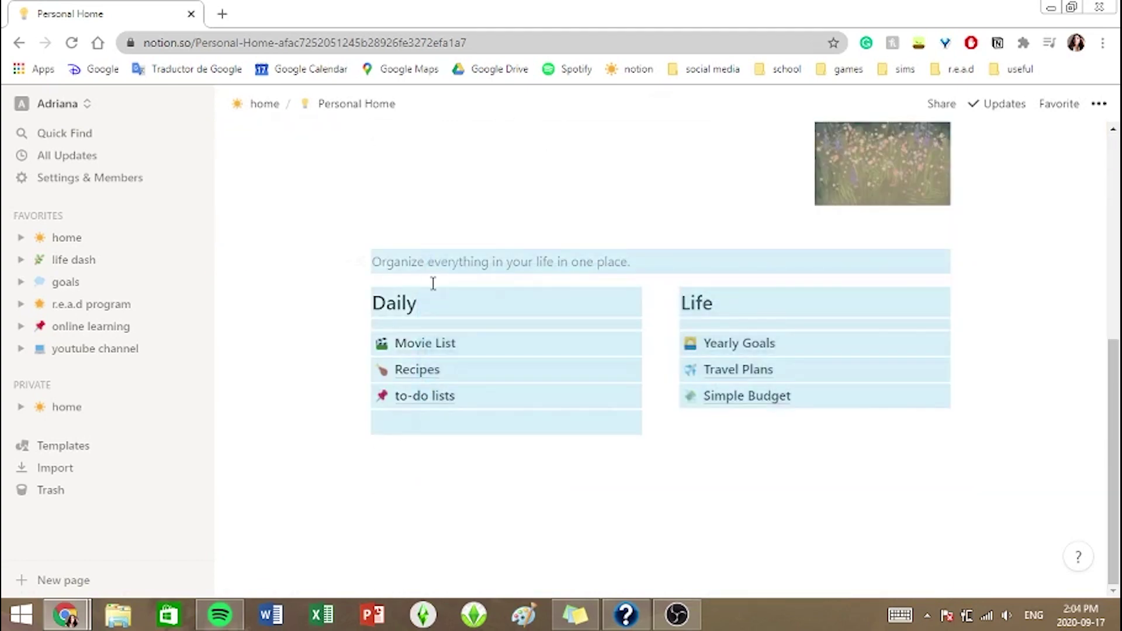
scroll(432, 283, up, 5)
drag(352, 514, 383, 325)
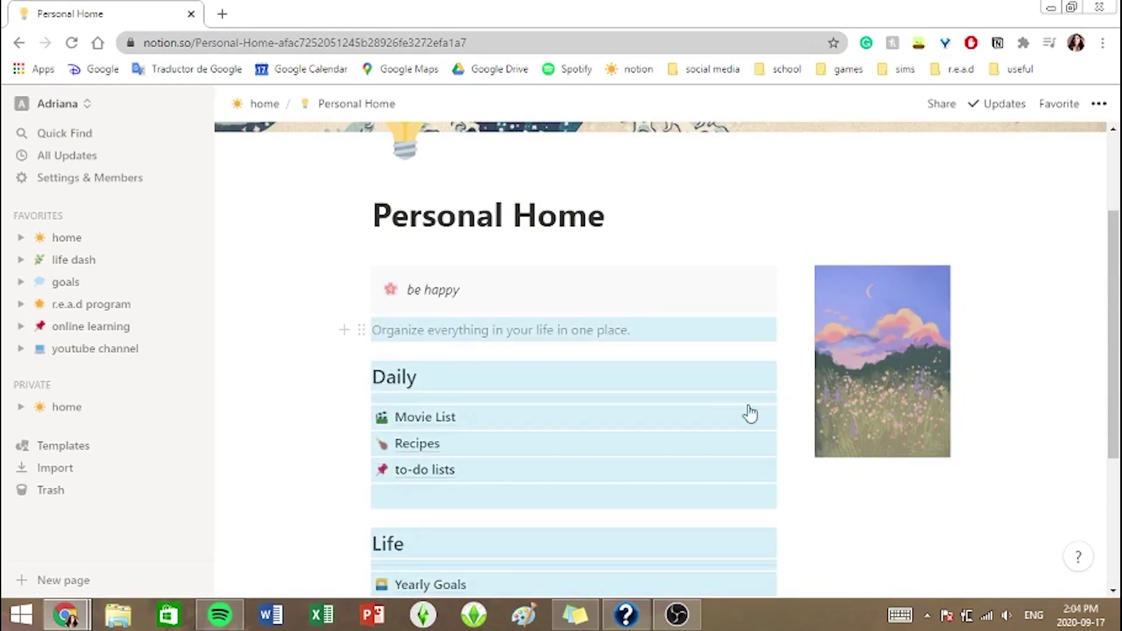
Add the text "daily to-do list" below the meadow image, with an empty to-do checkbox under it.
click(888, 507)
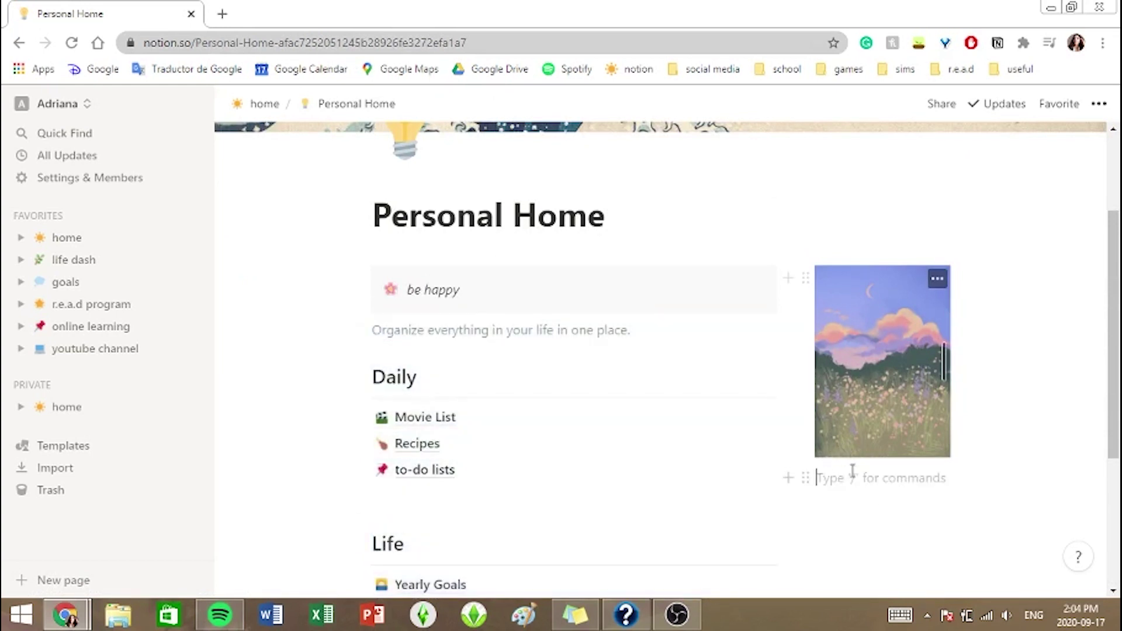
text(daily to-d)
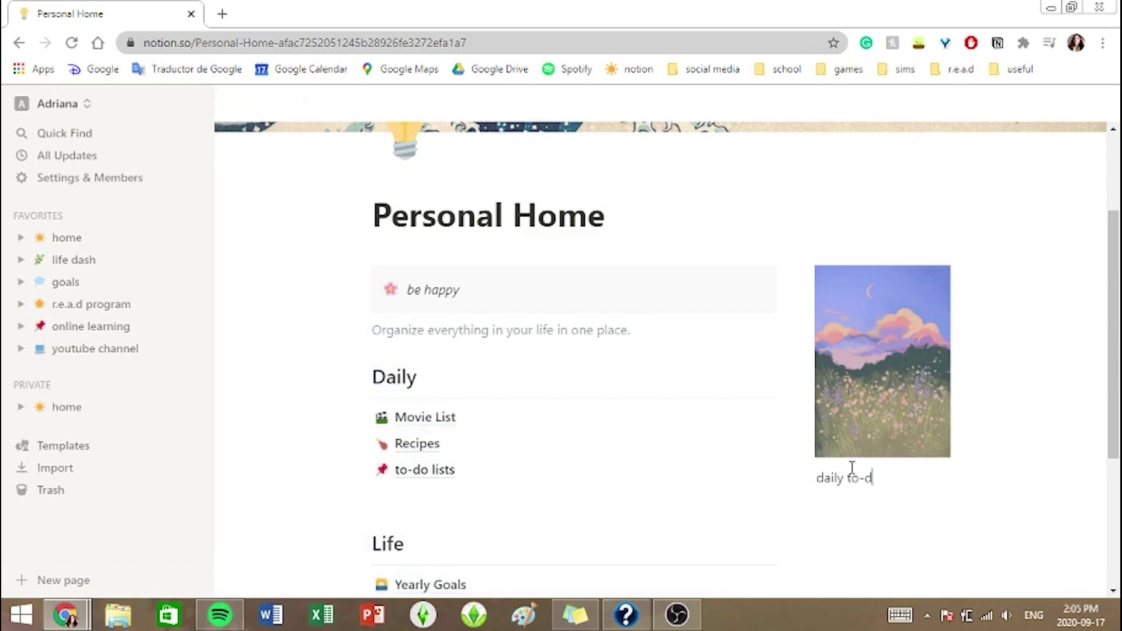
text([])
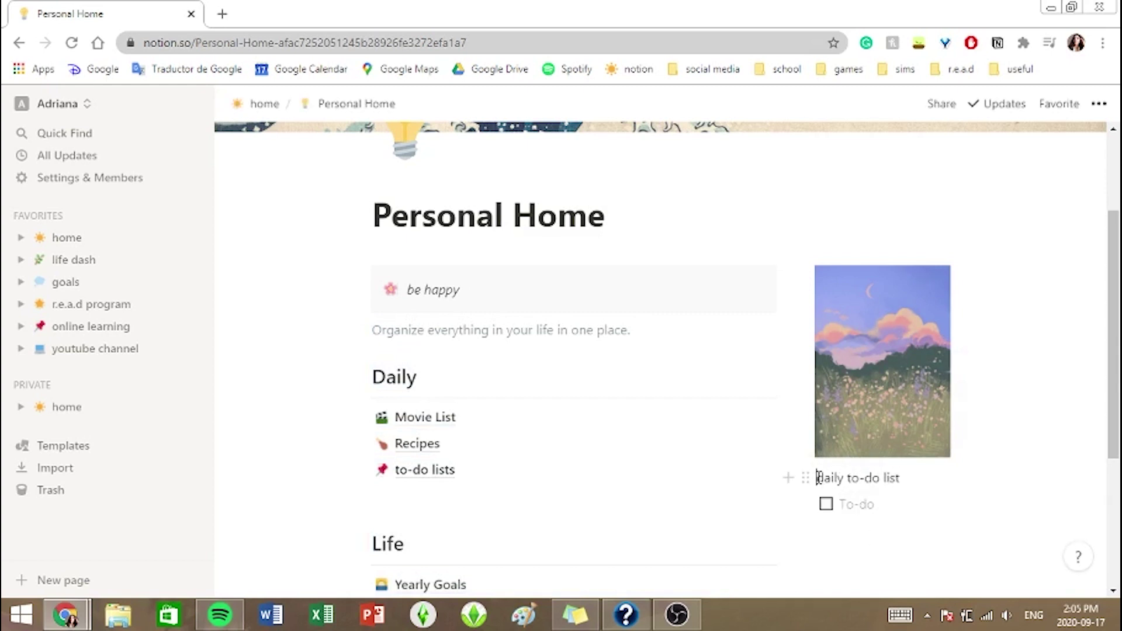
Make the "daily to-do list" text bold and yellow.
drag(818, 478, 908, 479)
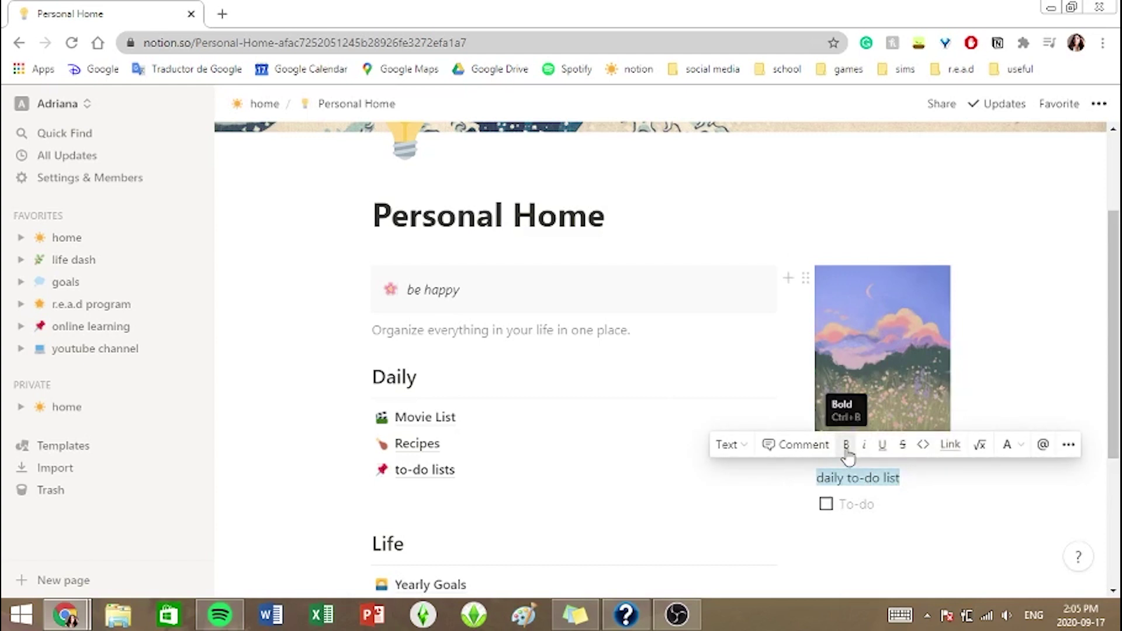
click(845, 445)
click(1008, 446)
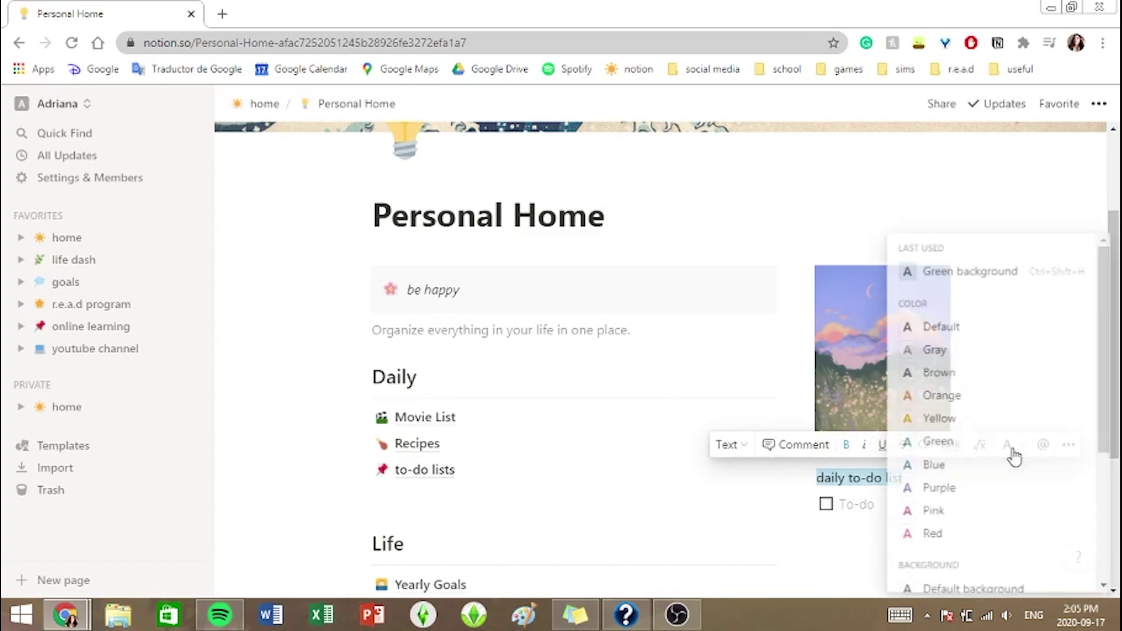
click(952, 420)
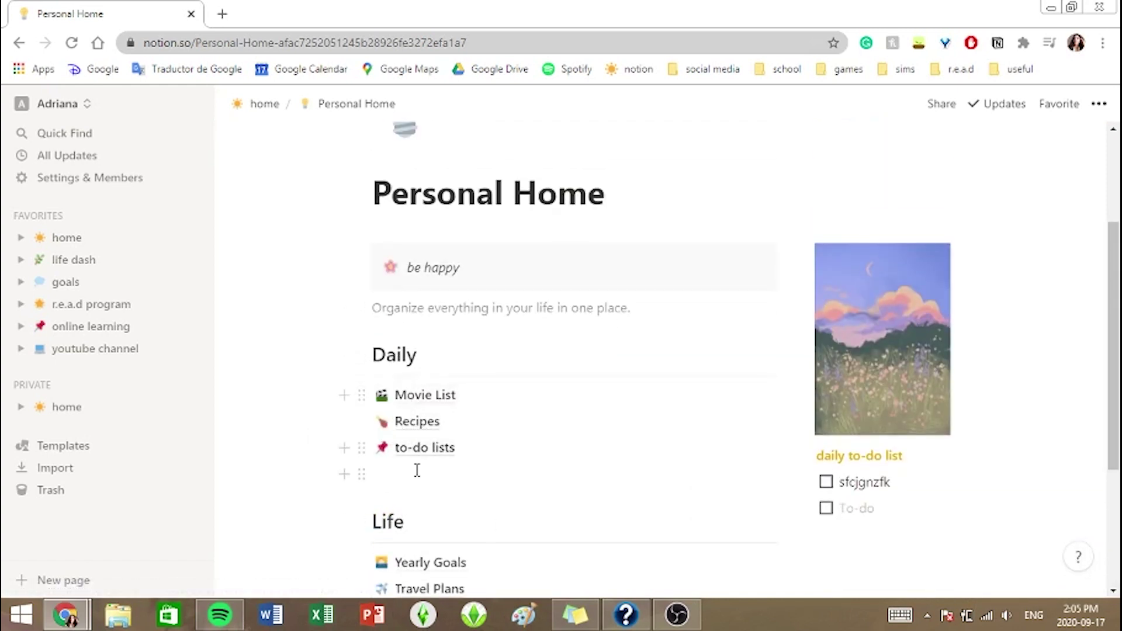
Add "Youtube" as a Heading 2 below the Life section and remove the blank line above it.
scroll(403, 458, down, 3)
scroll(468, 437, down, 1)
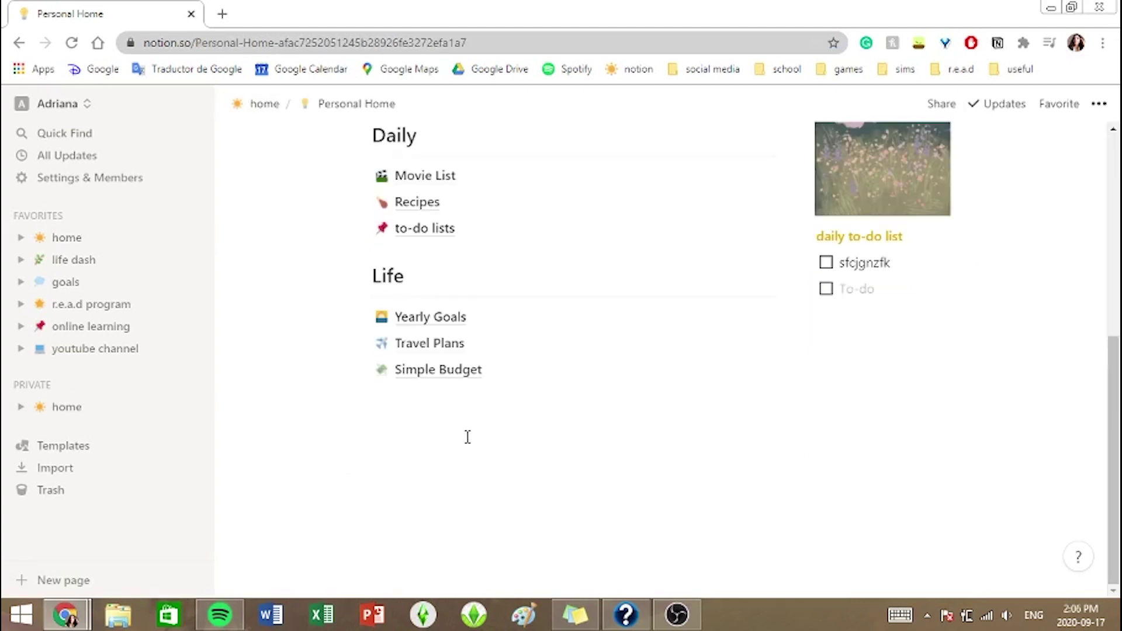
text(Youtu)
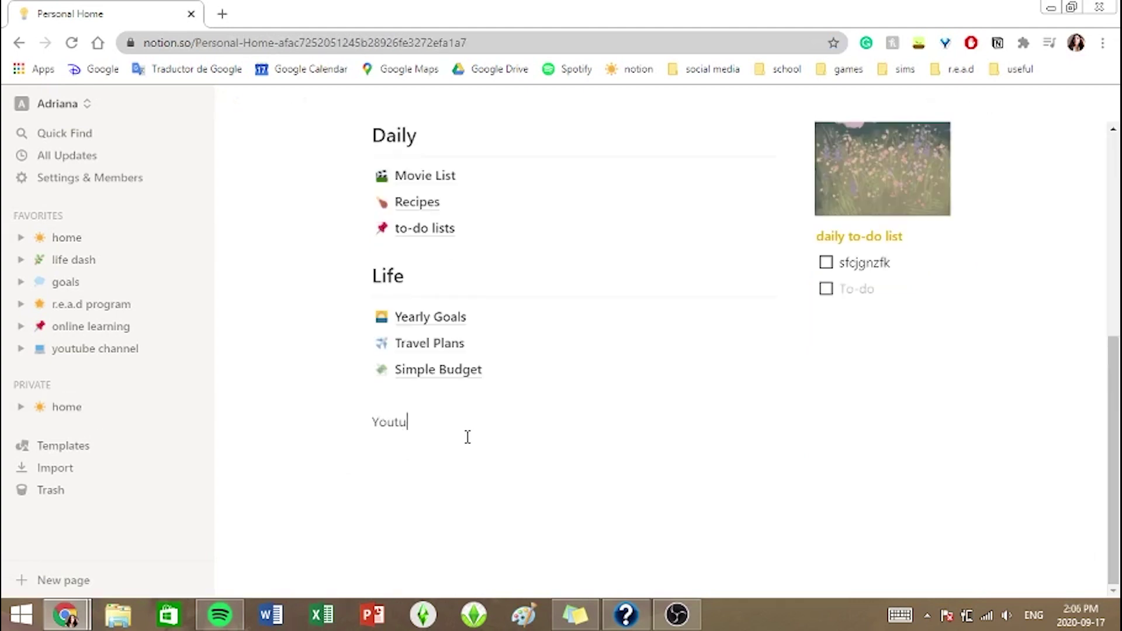
text(be)
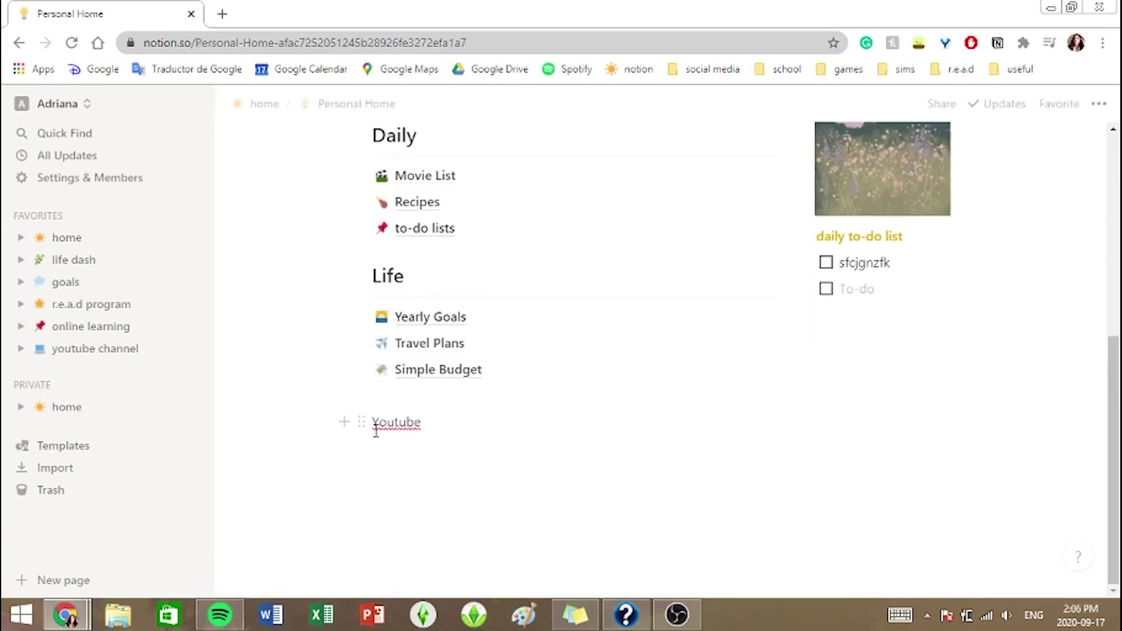
click(361, 421)
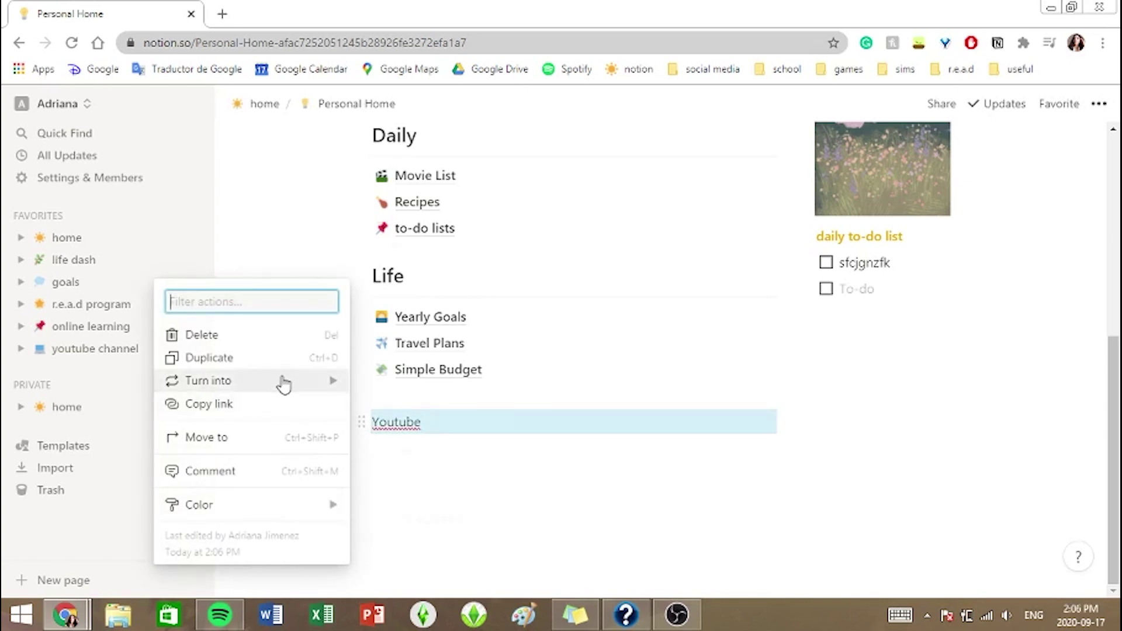
mouse_move(285, 385)
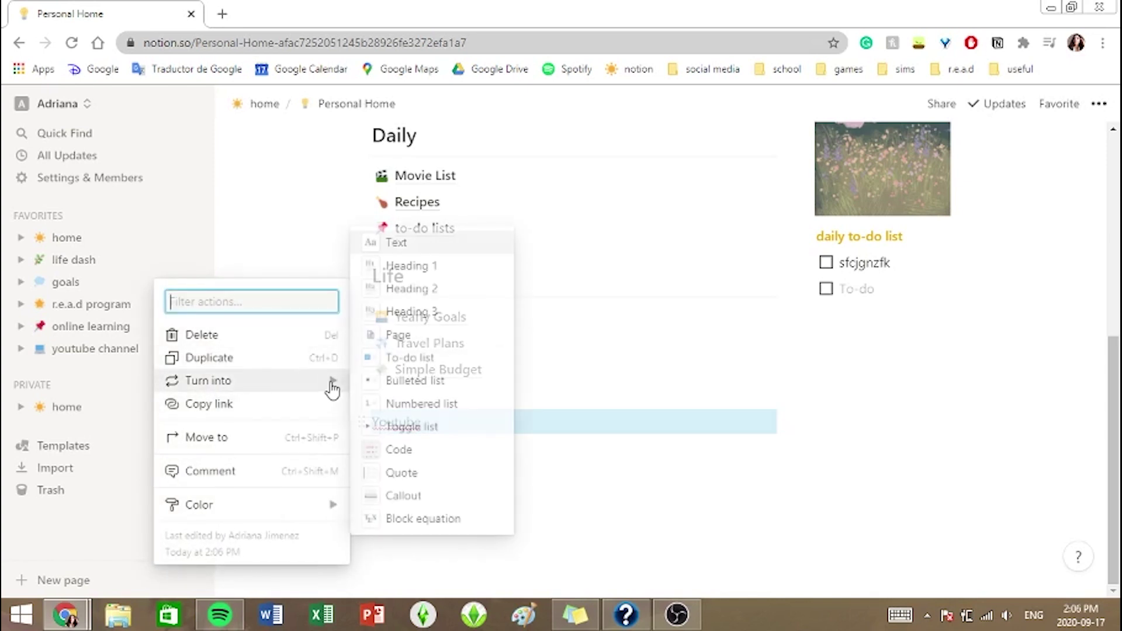
click(388, 291)
click(392, 411)
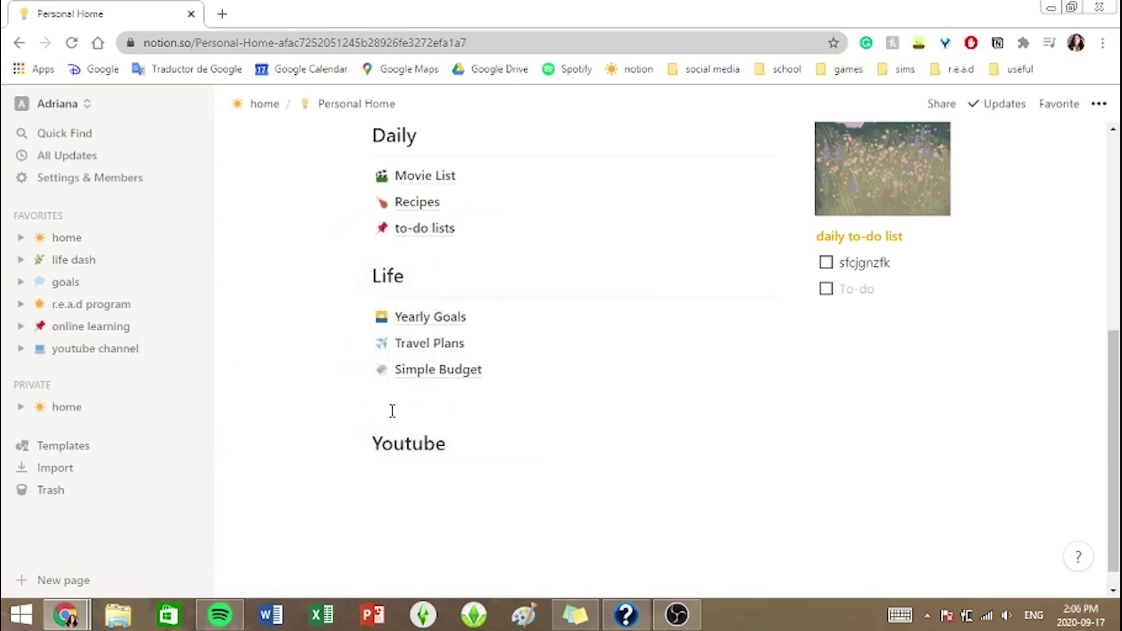
key(BackSpace)
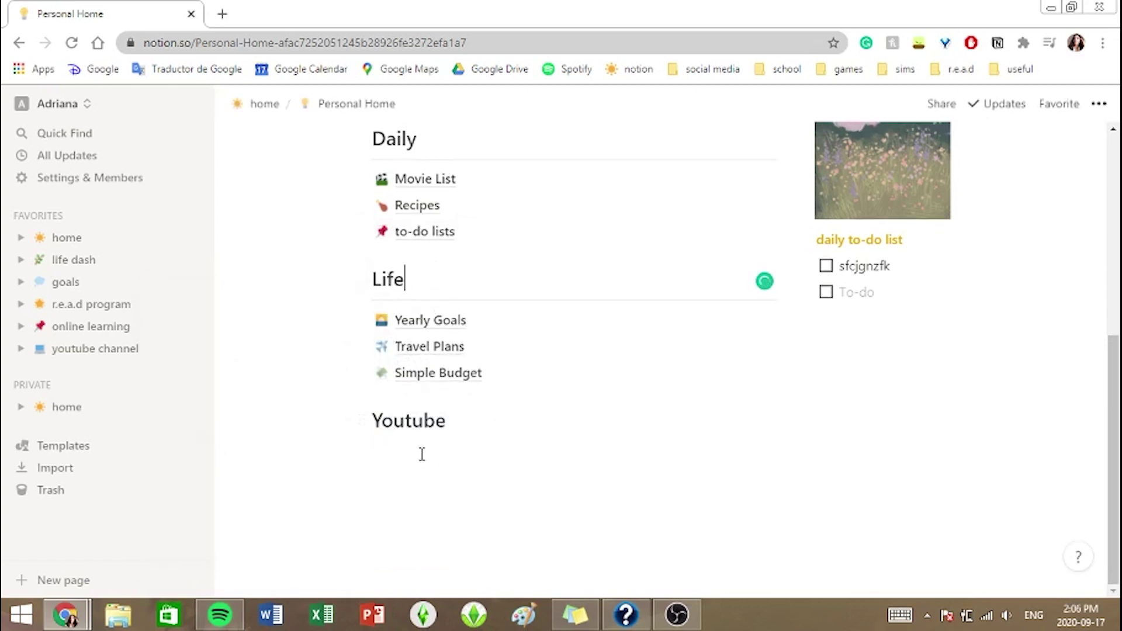
Duplicate the divider under the Life heading and place the copy beneath the Youtube heading.
click(361, 301)
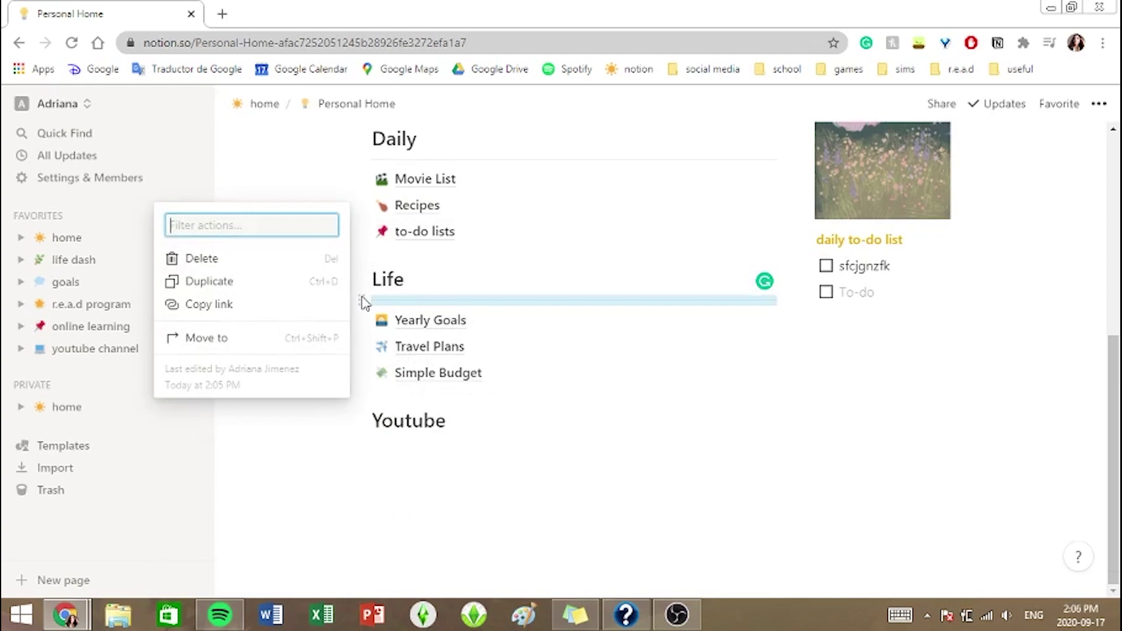
click(302, 283)
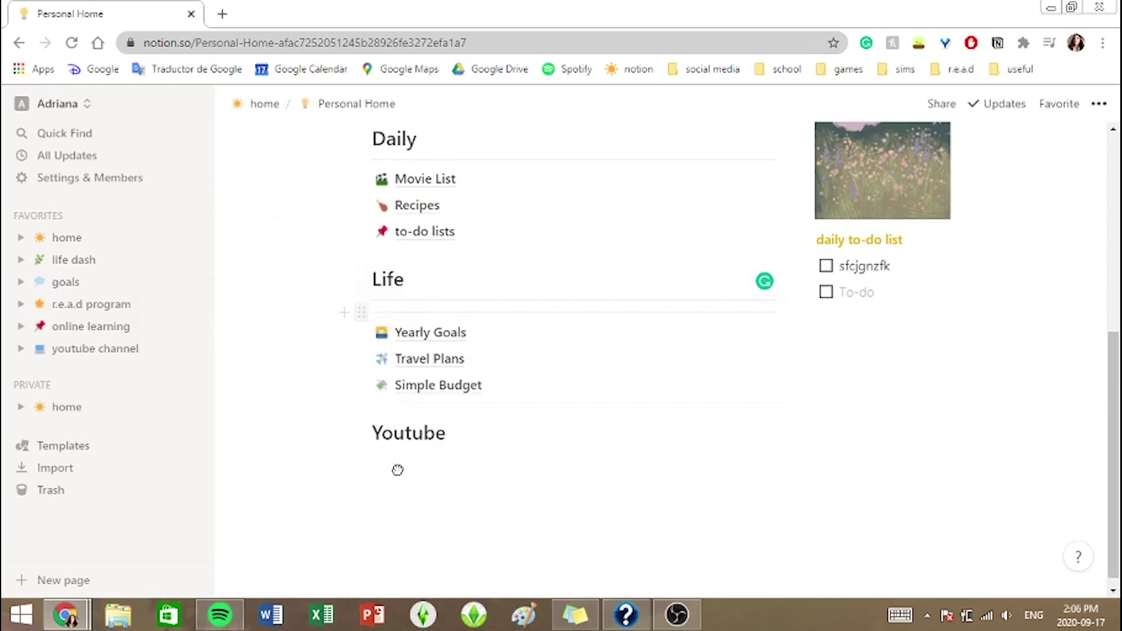
drag(397, 470, 366, 441)
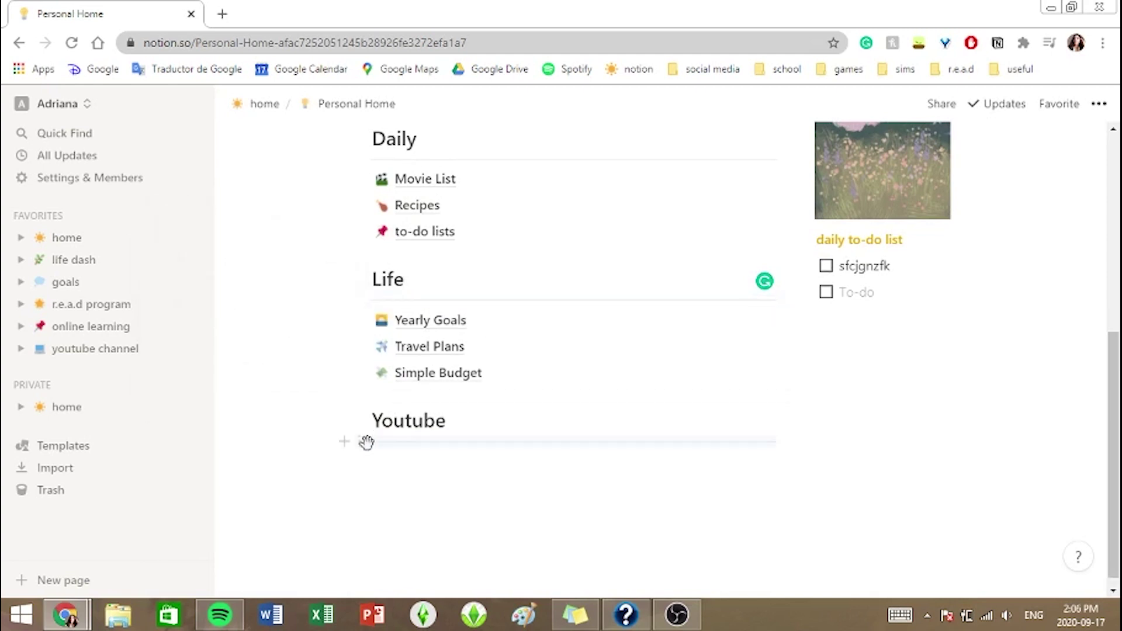
Embed a new page named "Video plans" under the Youtube divider and give it a spiral notepad icon.
click(398, 481)
text(/)
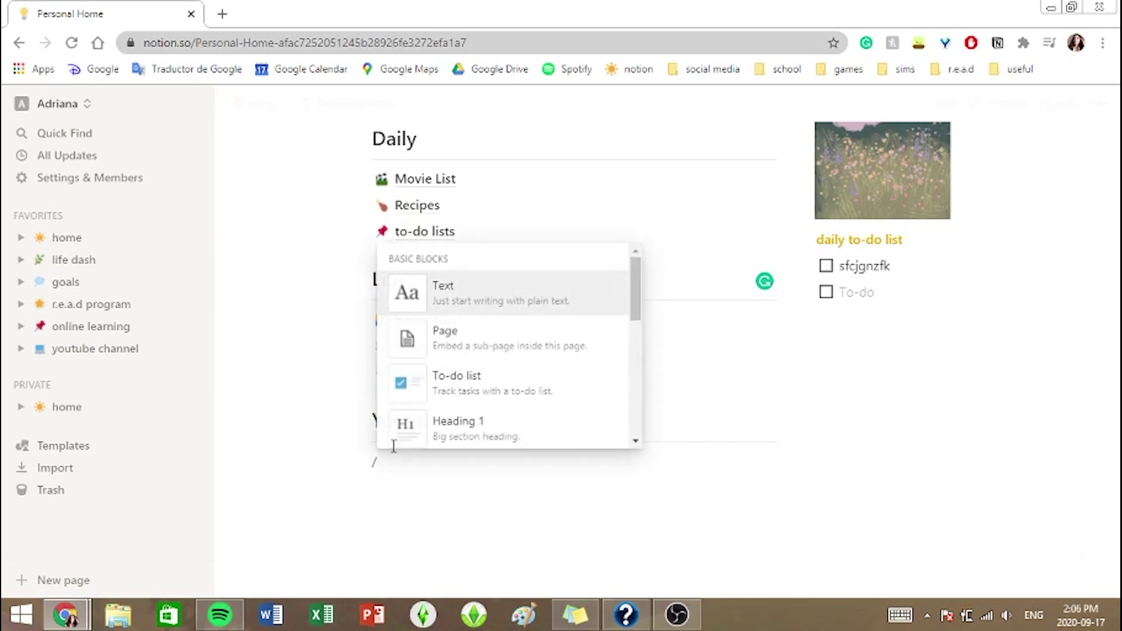
click(445, 331)
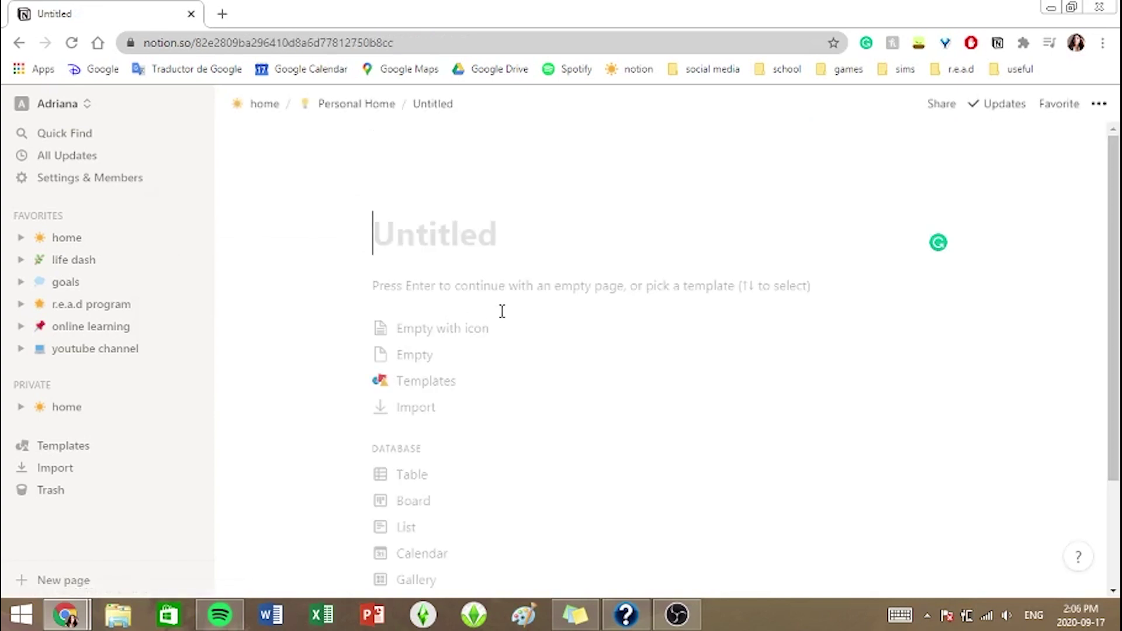
text(Video plans)
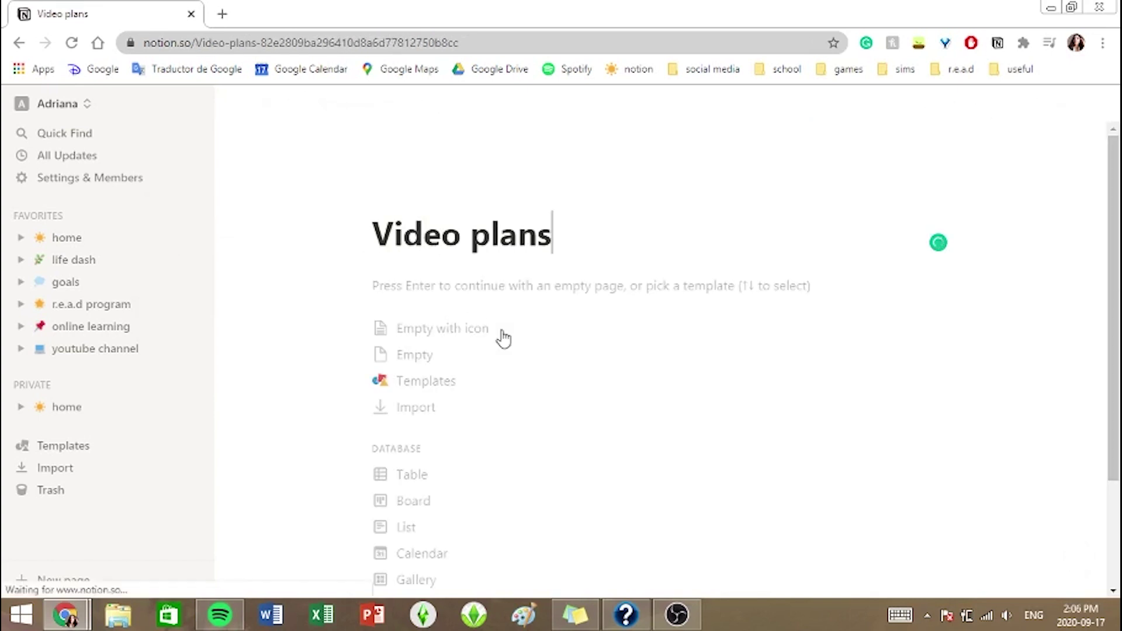
click(502, 330)
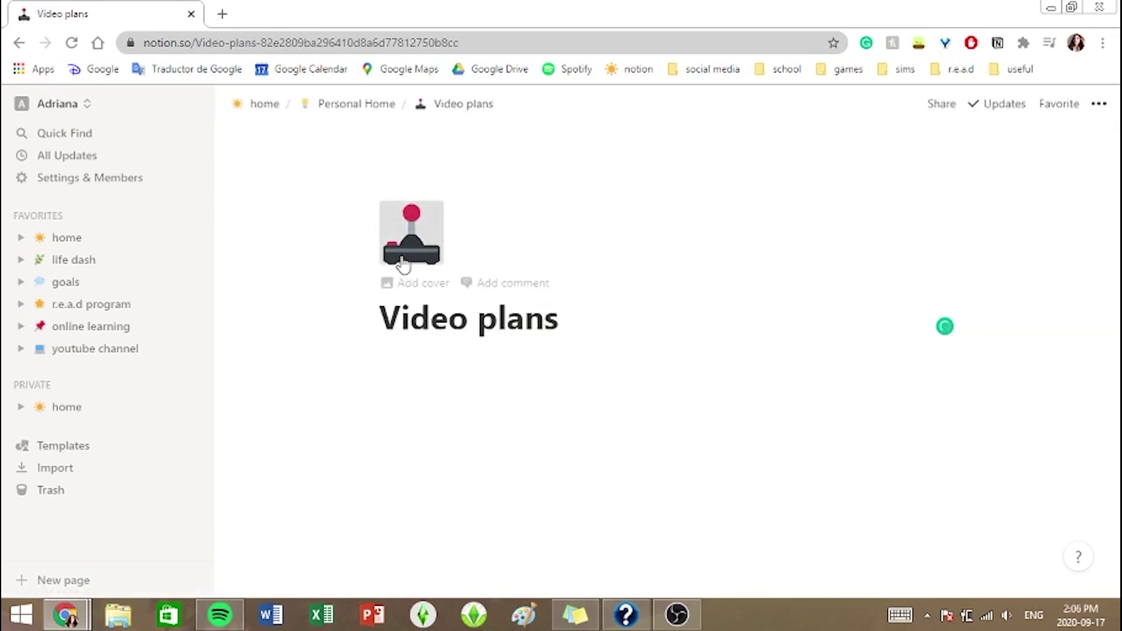
click(404, 263)
click(370, 381)
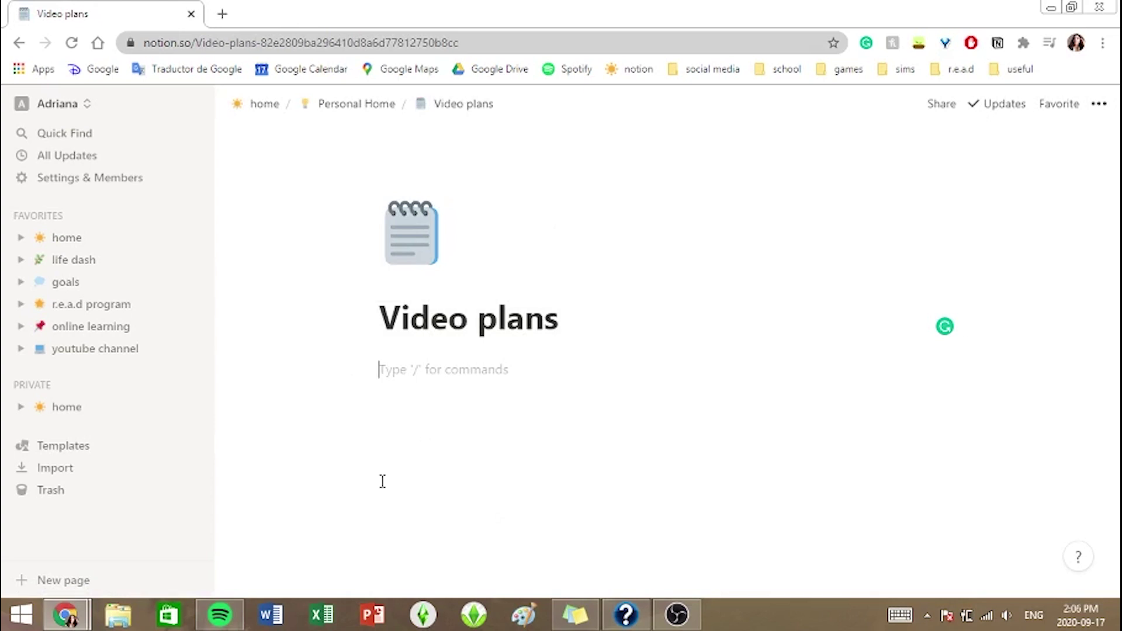
Insert an inline list database on the Video plans page and title it "2020".
text(/)
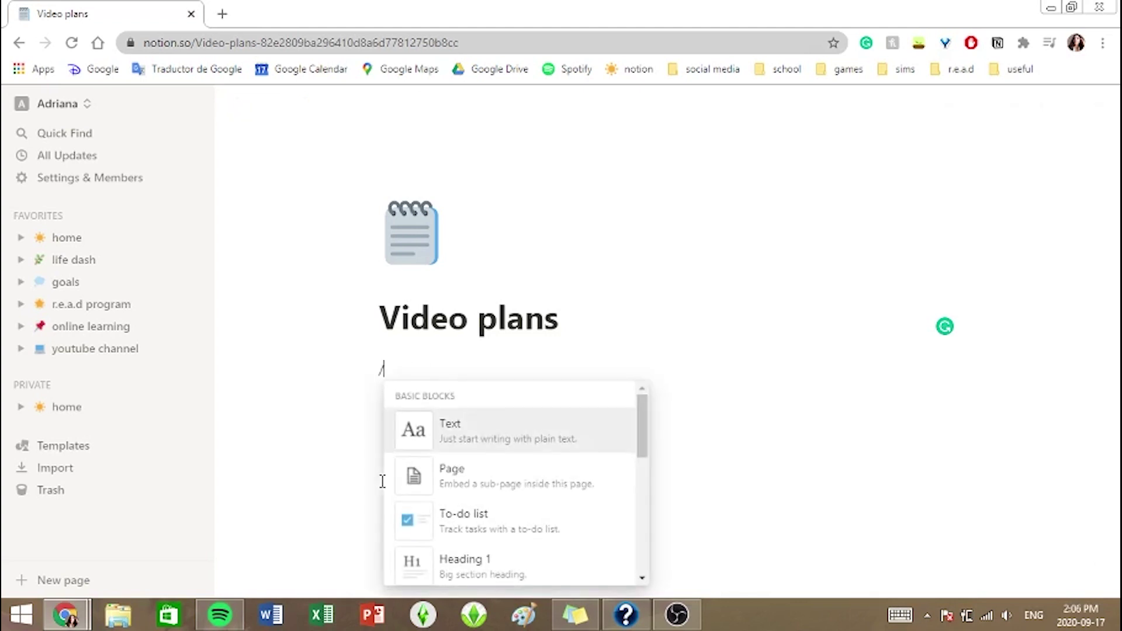
text(list)
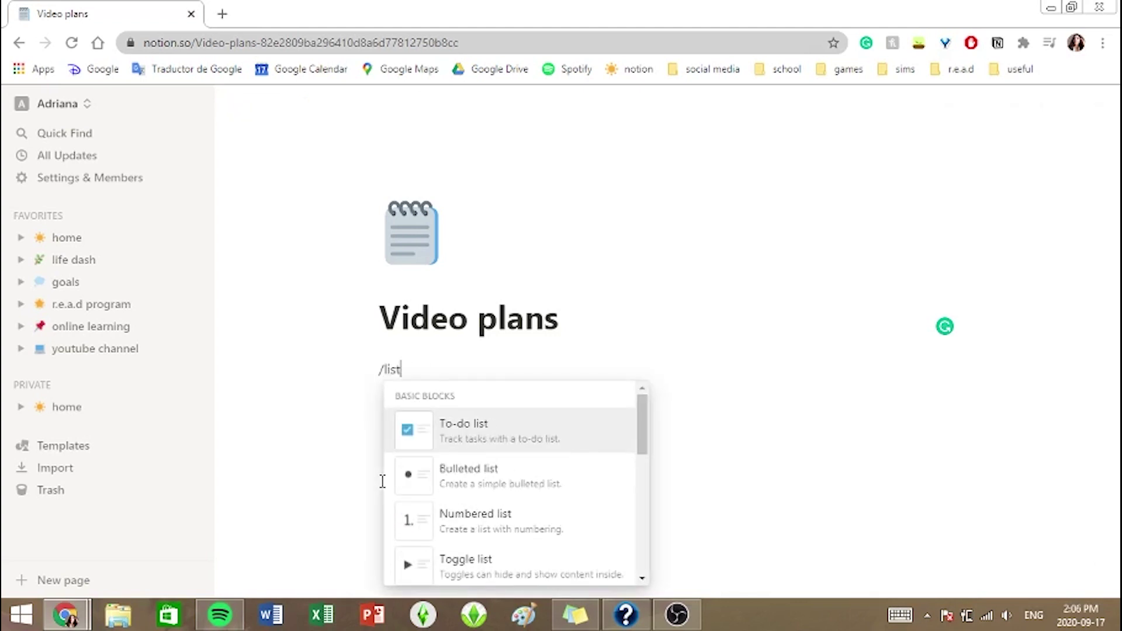
key(BackSpace)
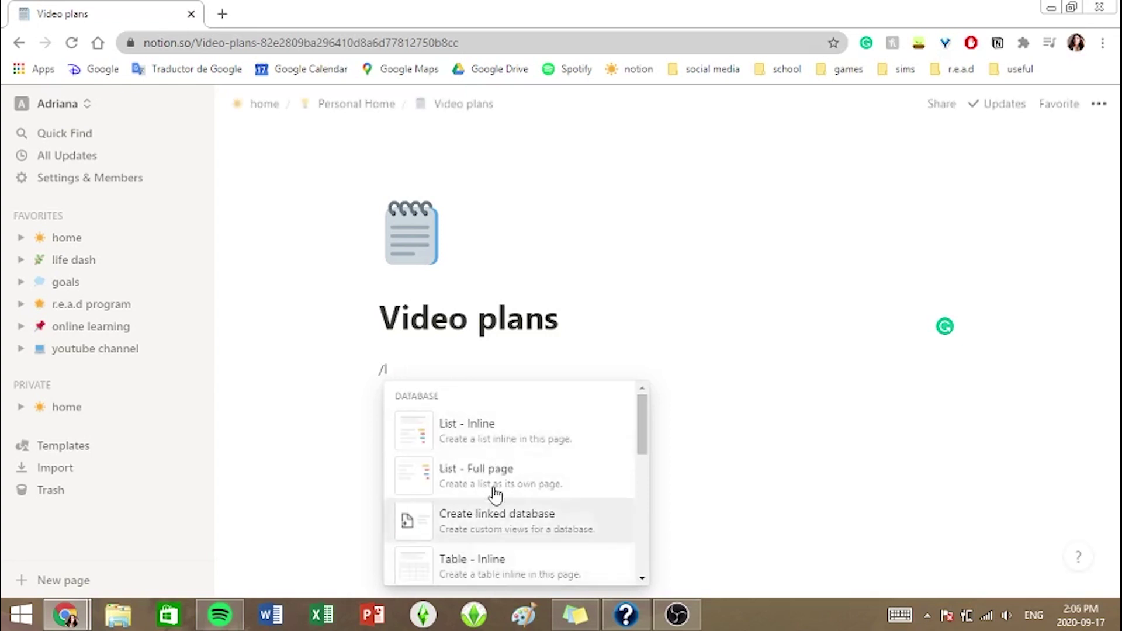
click(581, 429)
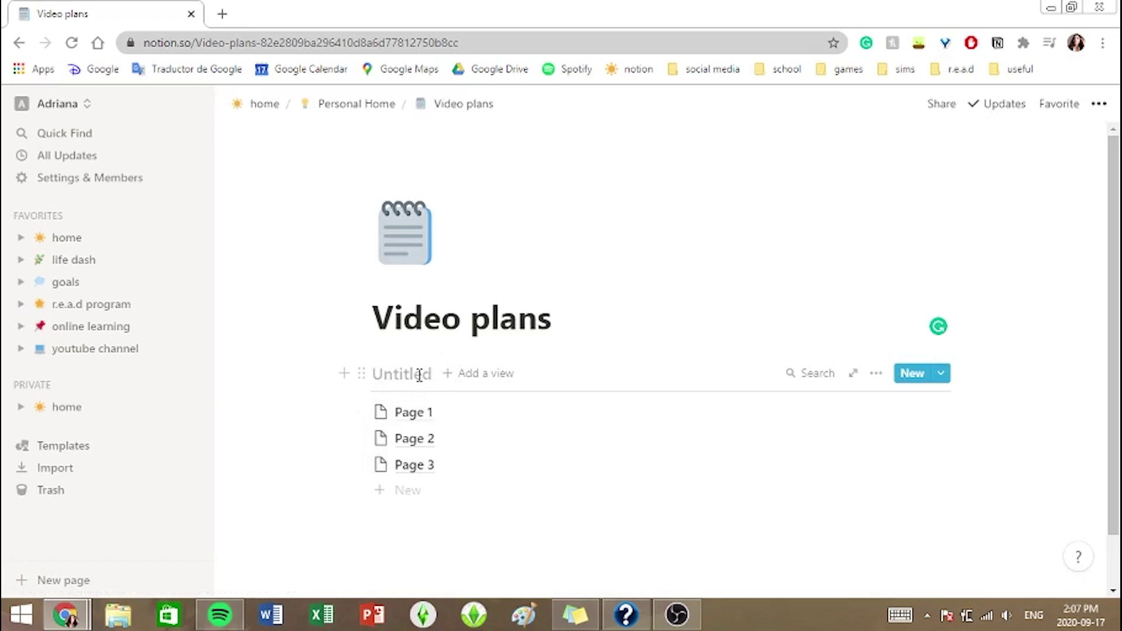
text(2020)
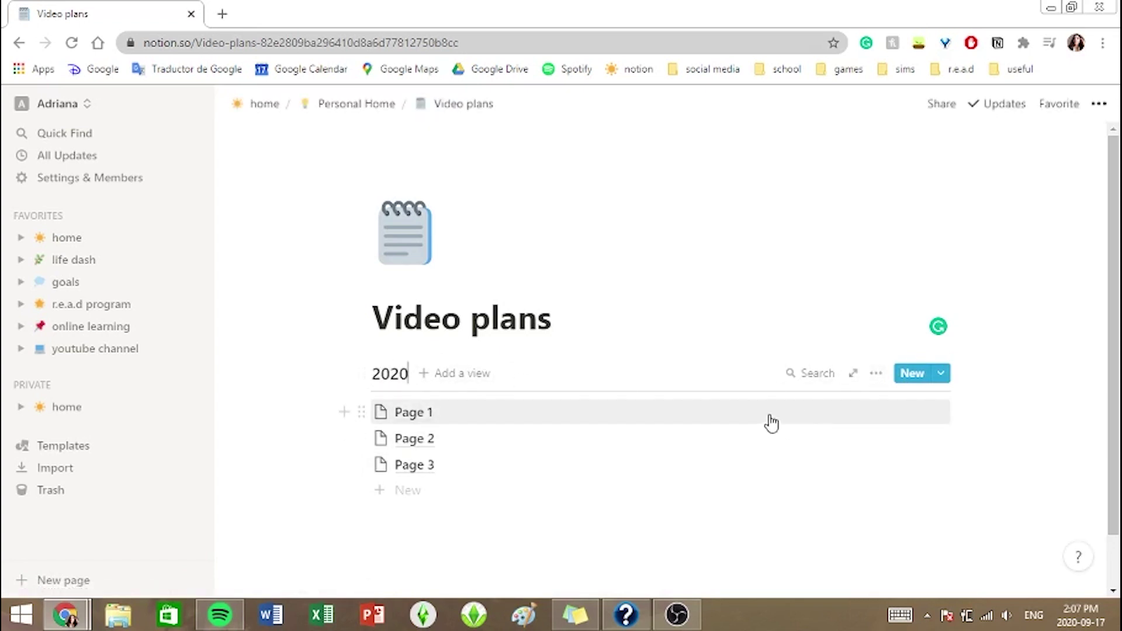
Add a property named "Priority" of type Number to the 2020 list.
click(877, 377)
click(958, 350)
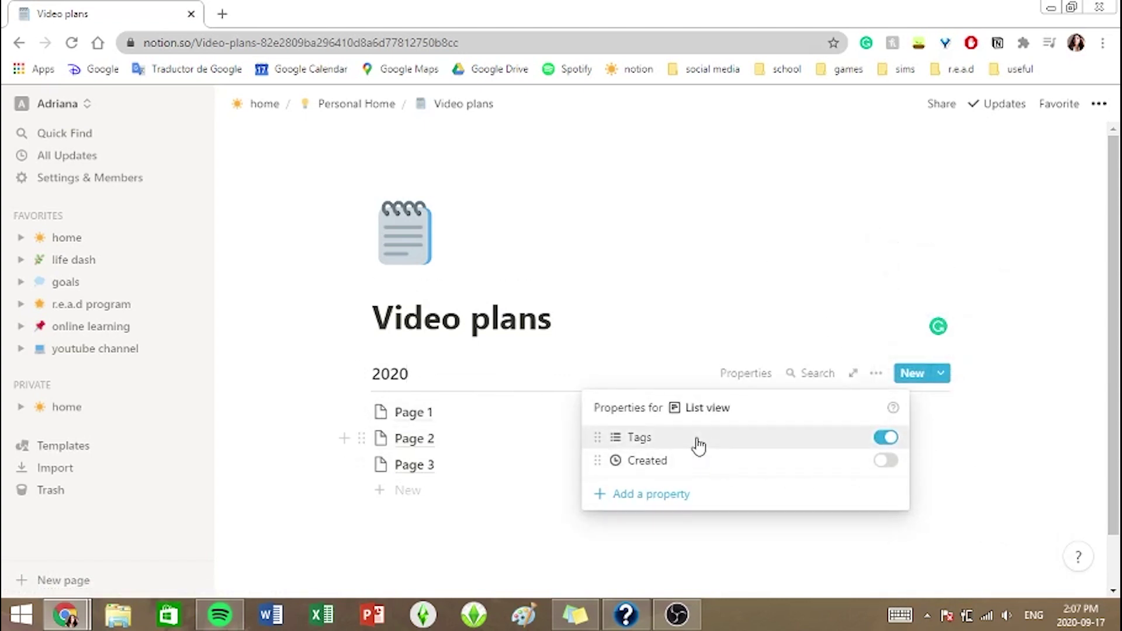
click(701, 497)
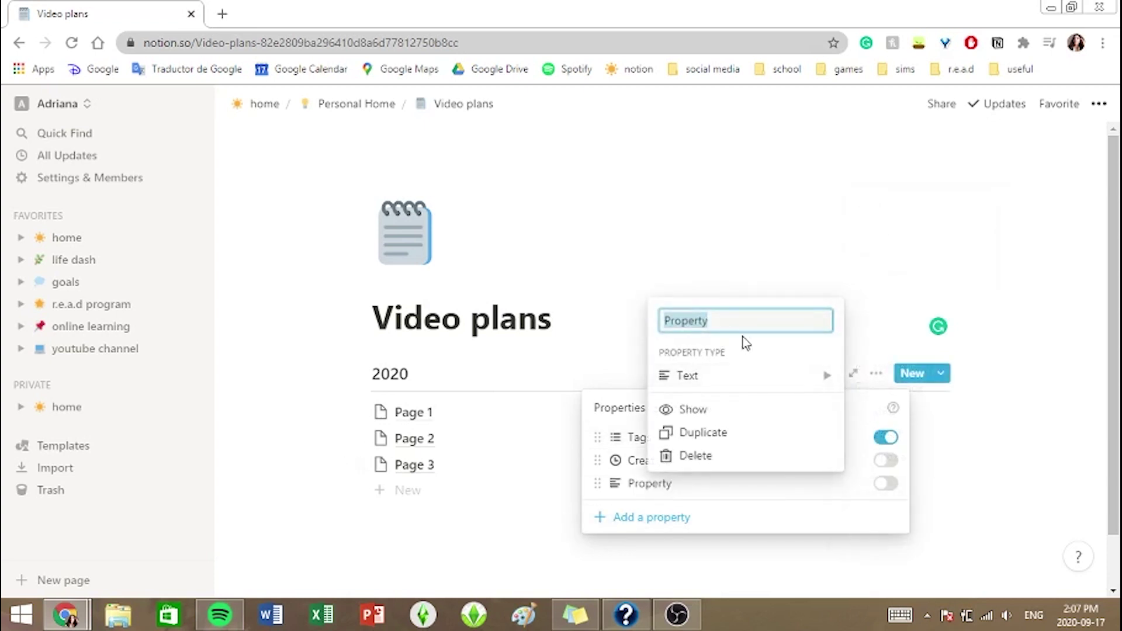
text(Pr)
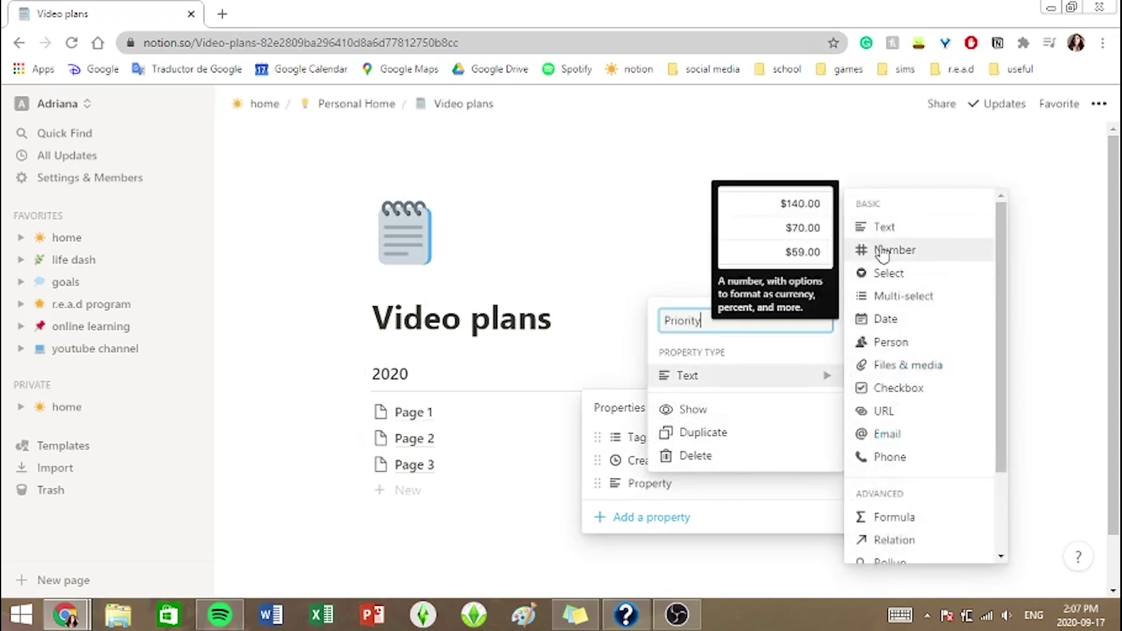
click(882, 252)
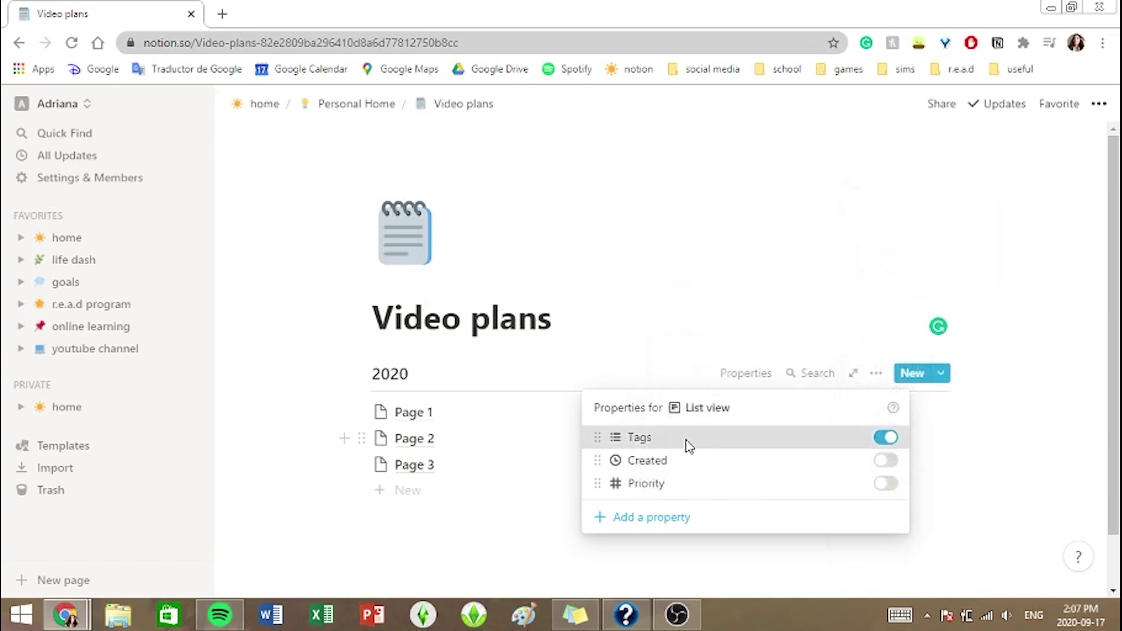
Rename the Tags property "State" and show the Priority property in the list view.
click(687, 441)
text(State)
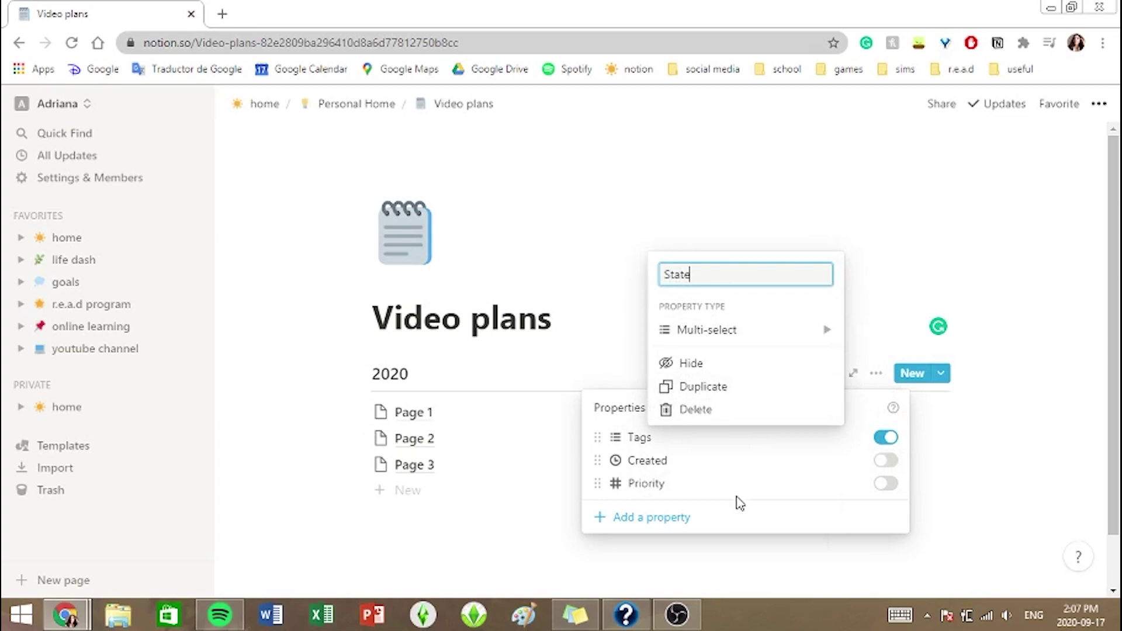
click(739, 504)
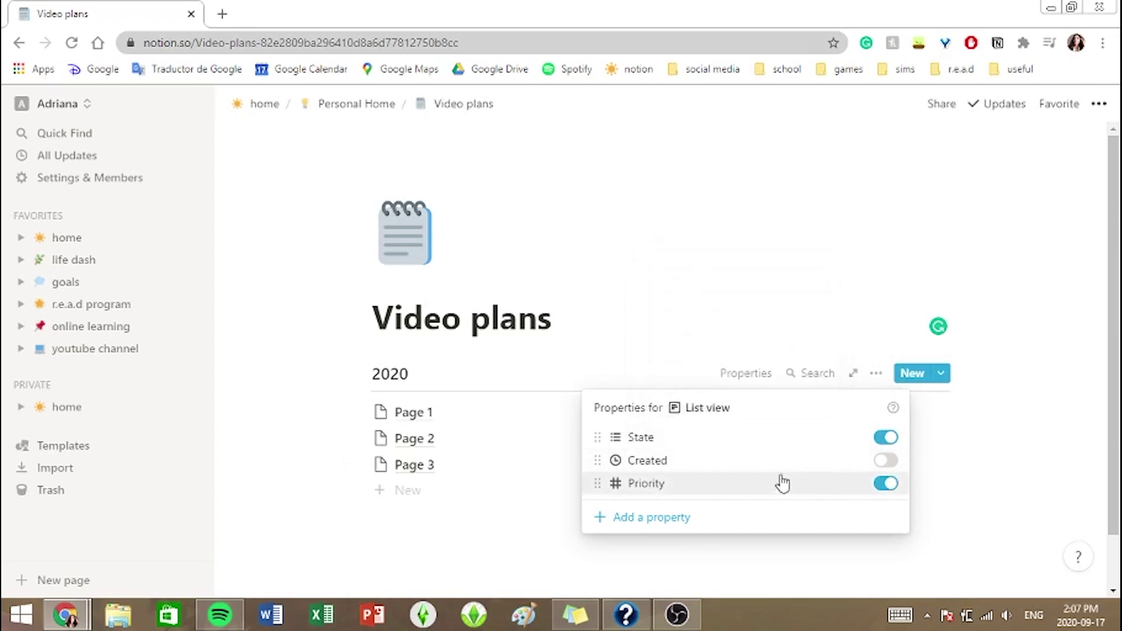
Rename the Created property "Date Posted" and show it in the list view.
click(769, 463)
text(Pos)
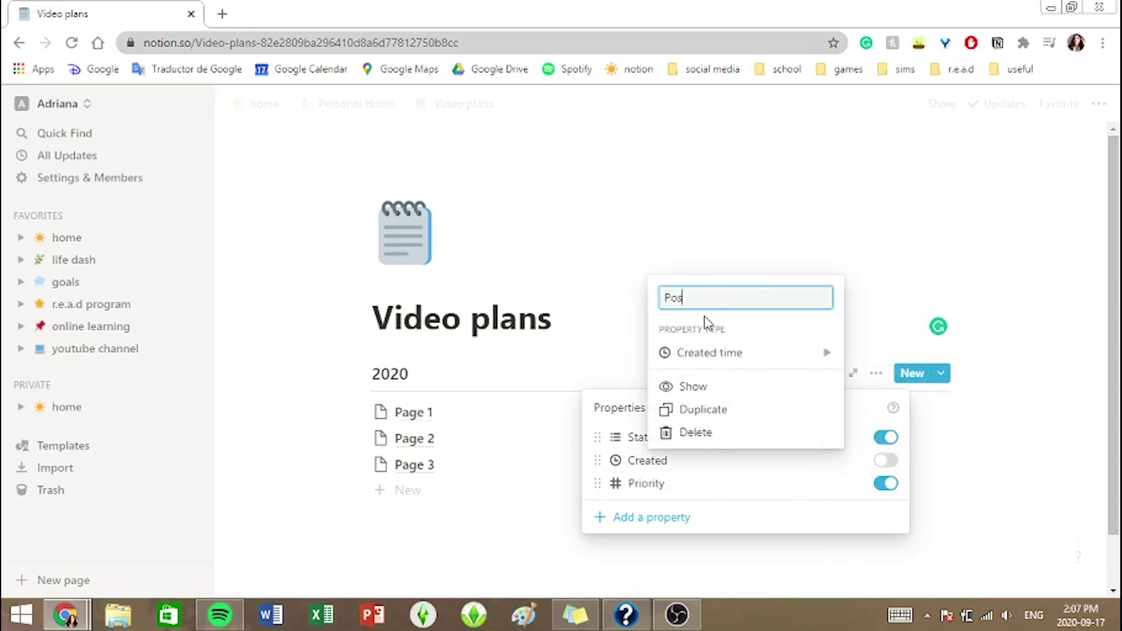
text(t)
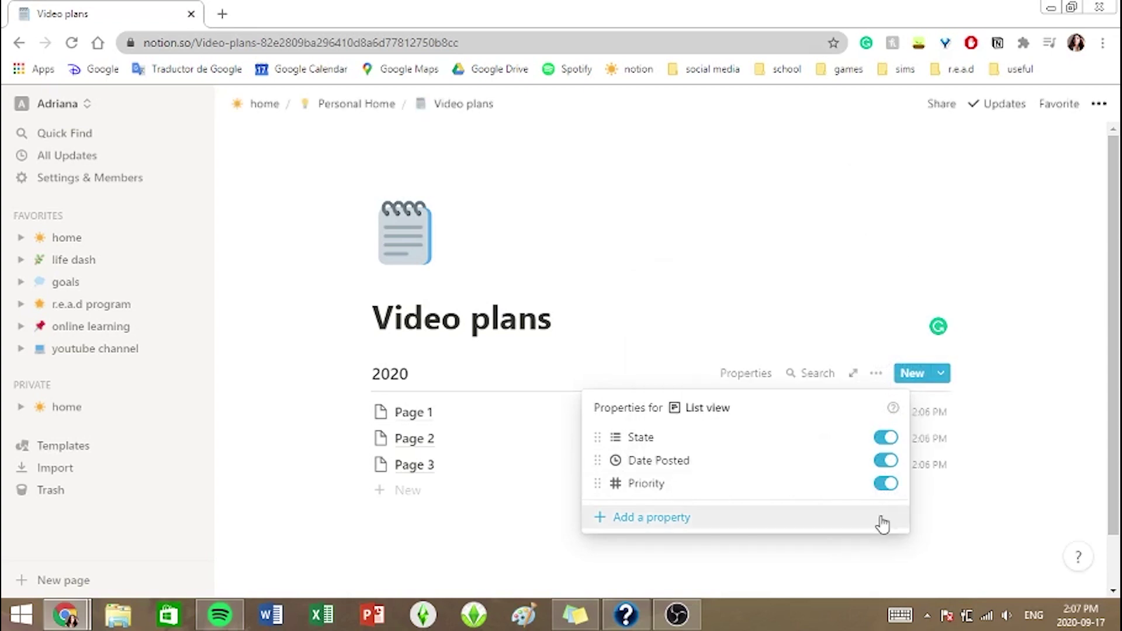
Add a property named "Checkbox" to the 2020 list and show it in the list view.
click(880, 520)
text(Checkbox)
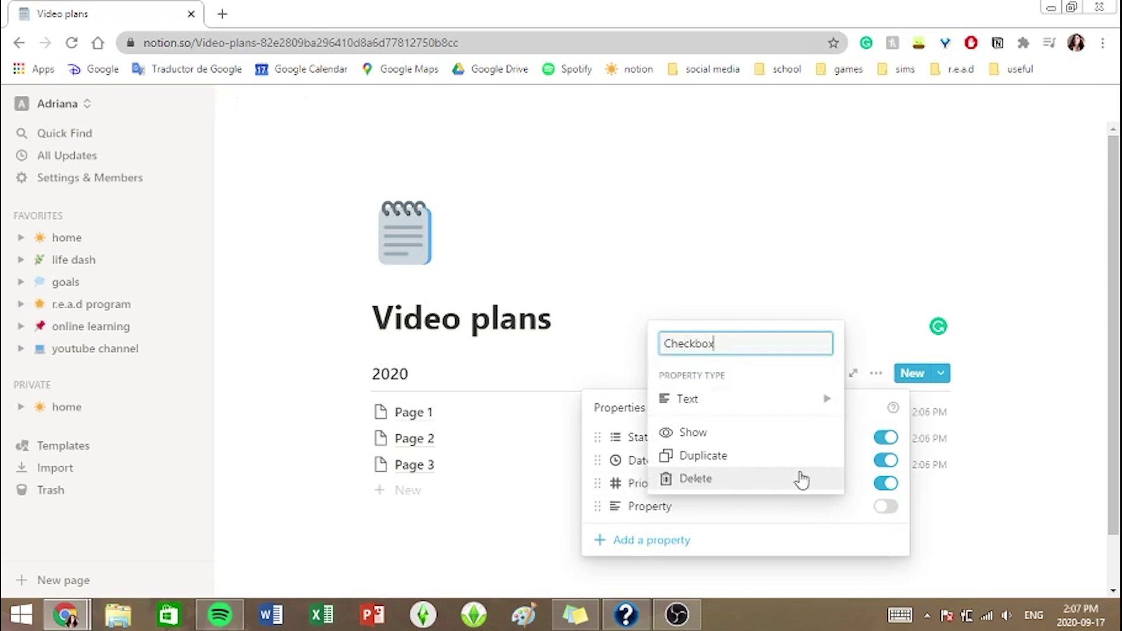
click(693, 432)
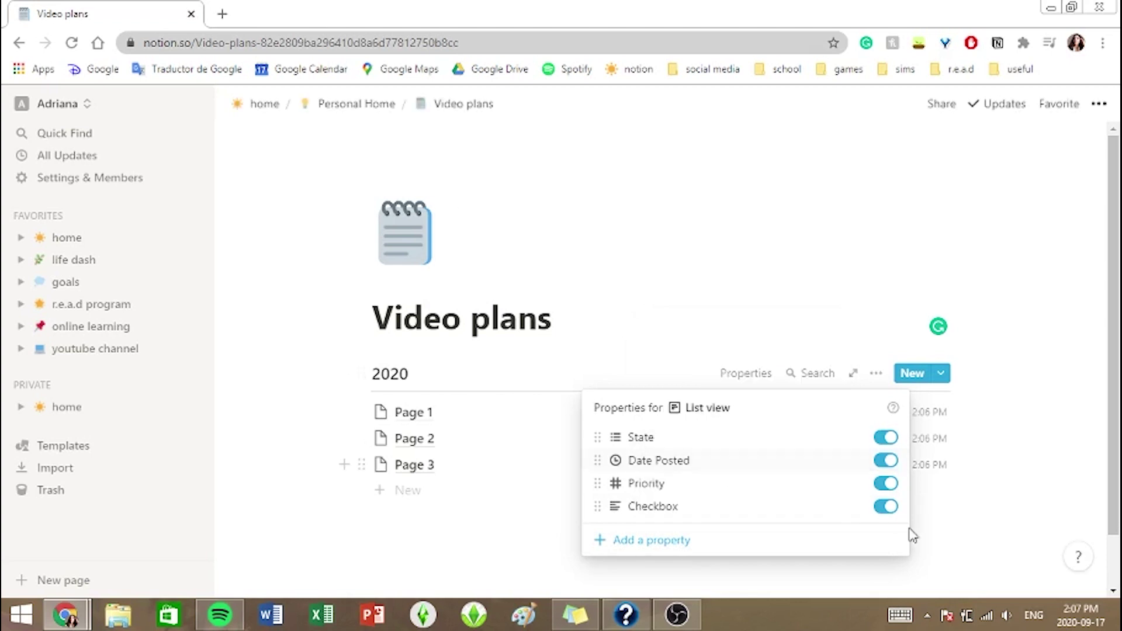
click(887, 491)
click(905, 524)
click(892, 507)
click(876, 375)
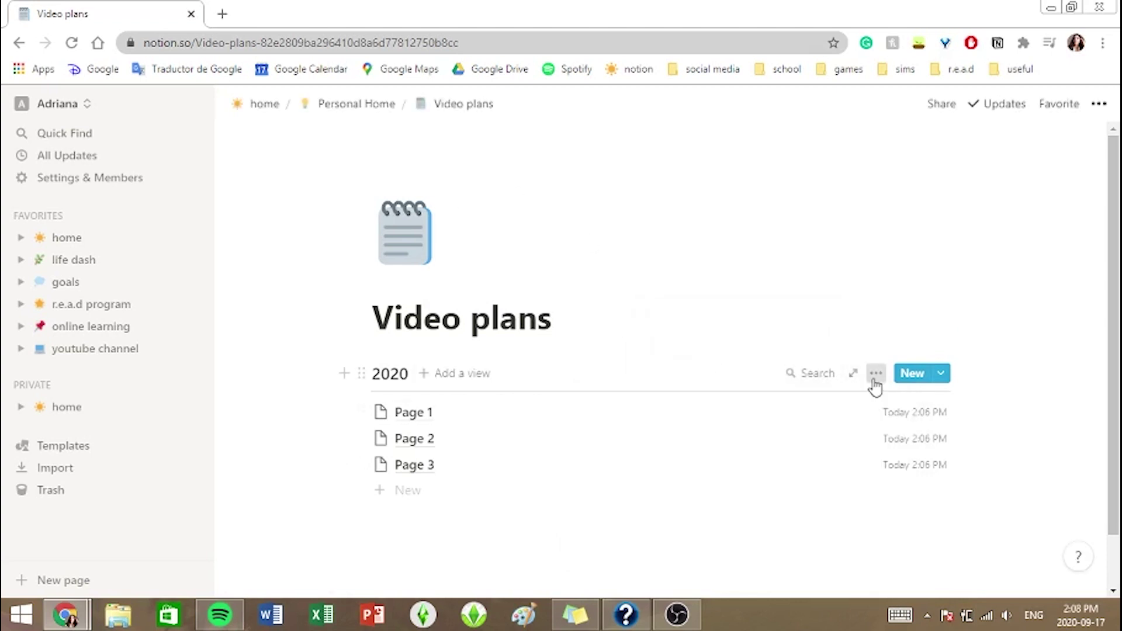
click(875, 376)
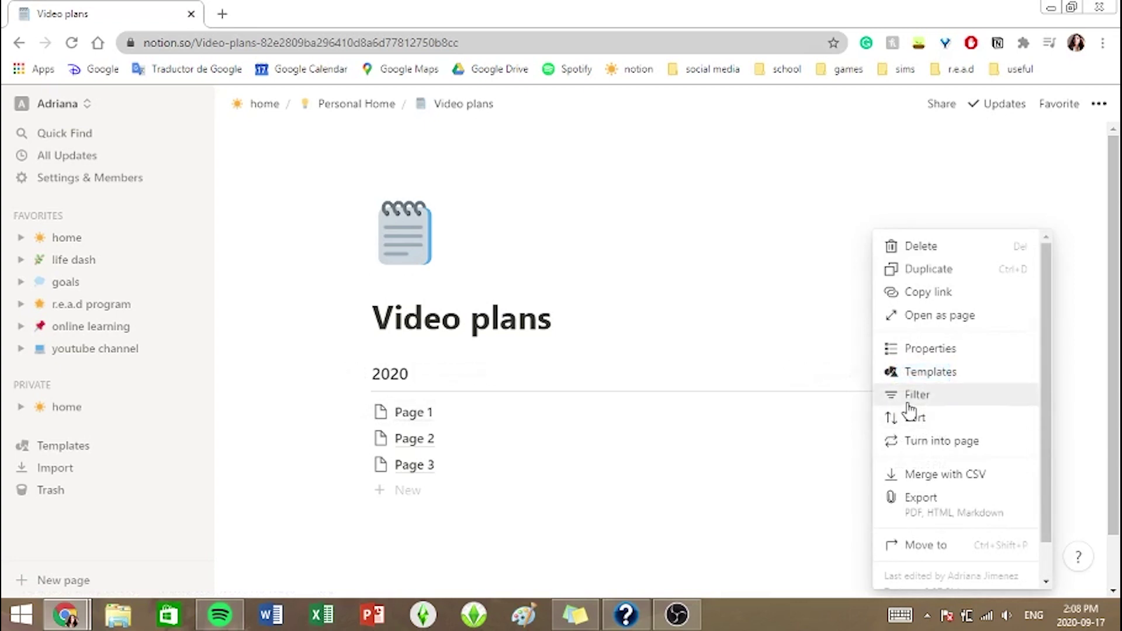
click(902, 428)
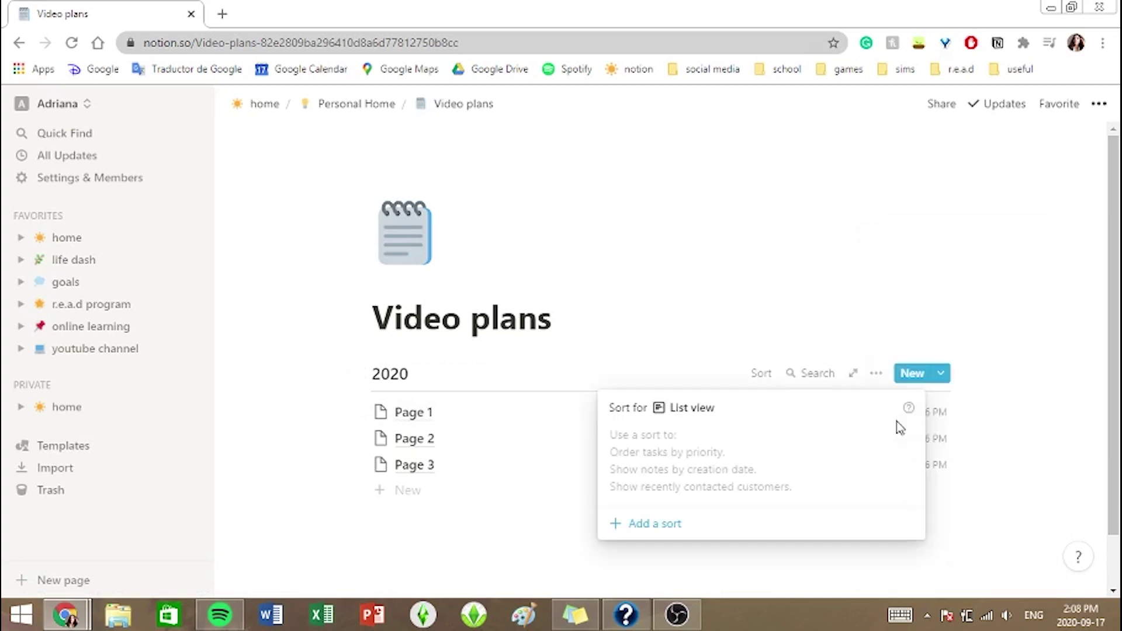
click(764, 543)
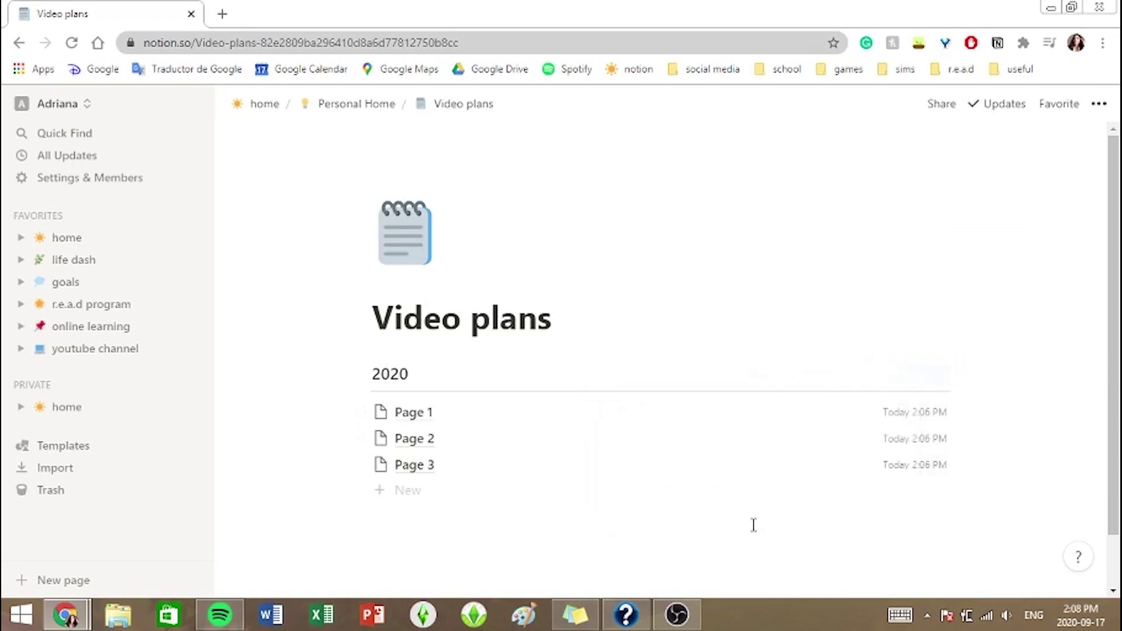
Sort the 2020 list by the Priority property in ascending order.
click(876, 376)
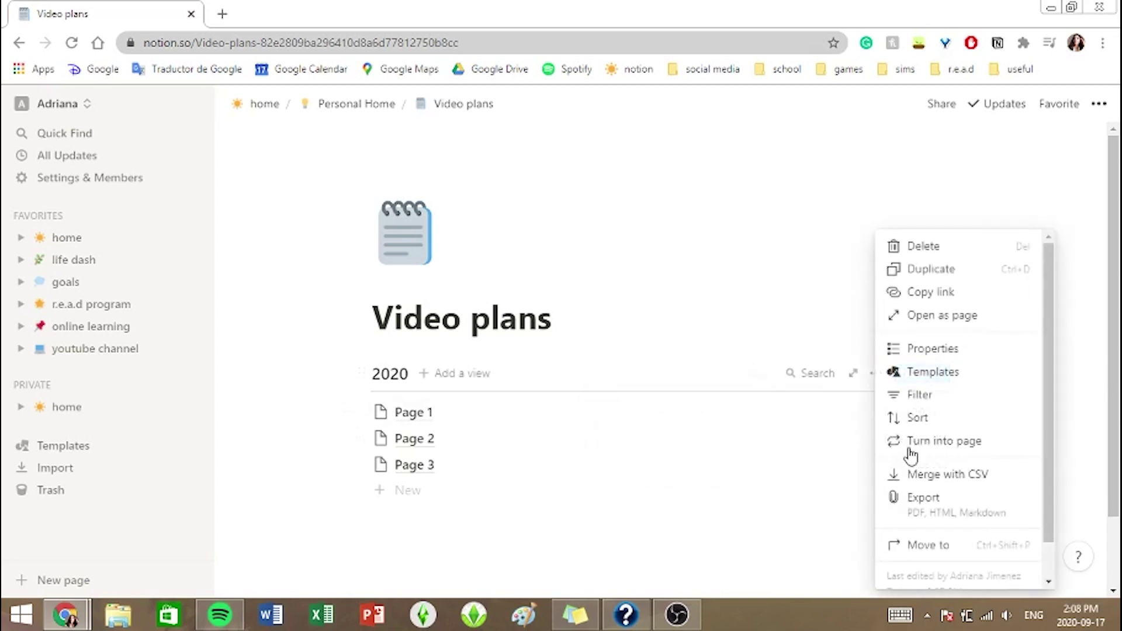
click(942, 419)
click(693, 529)
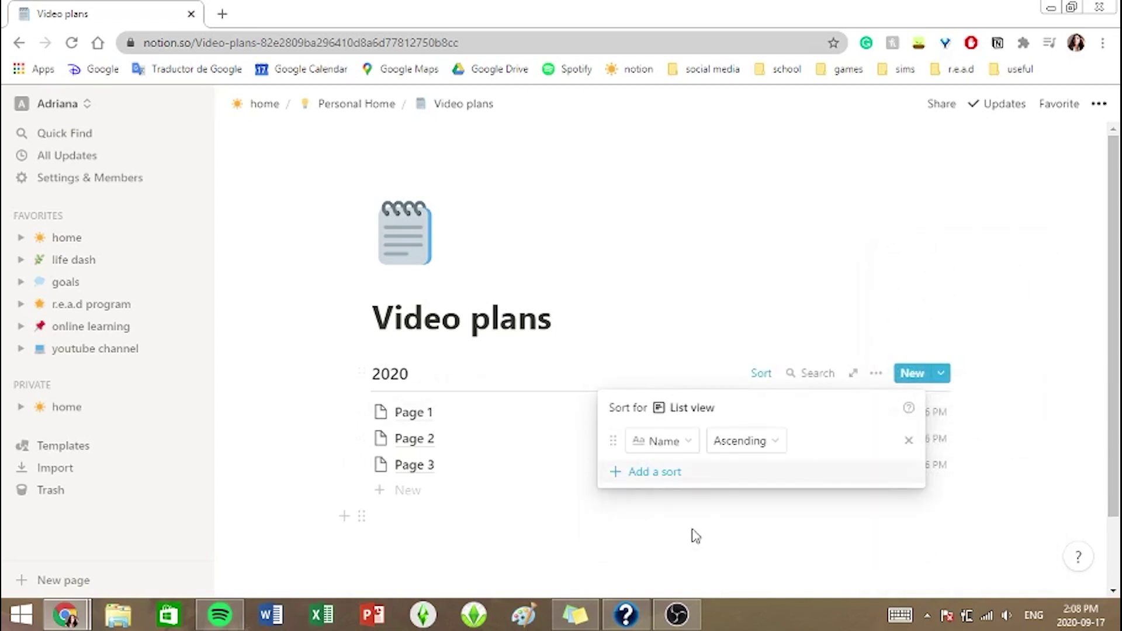
click(636, 445)
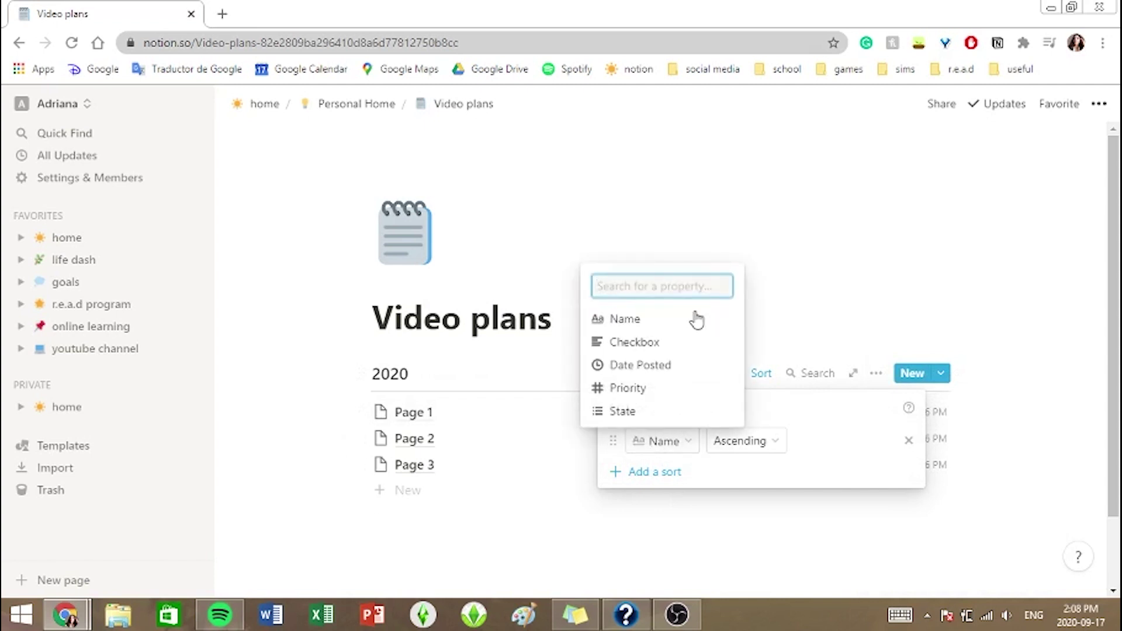
click(667, 390)
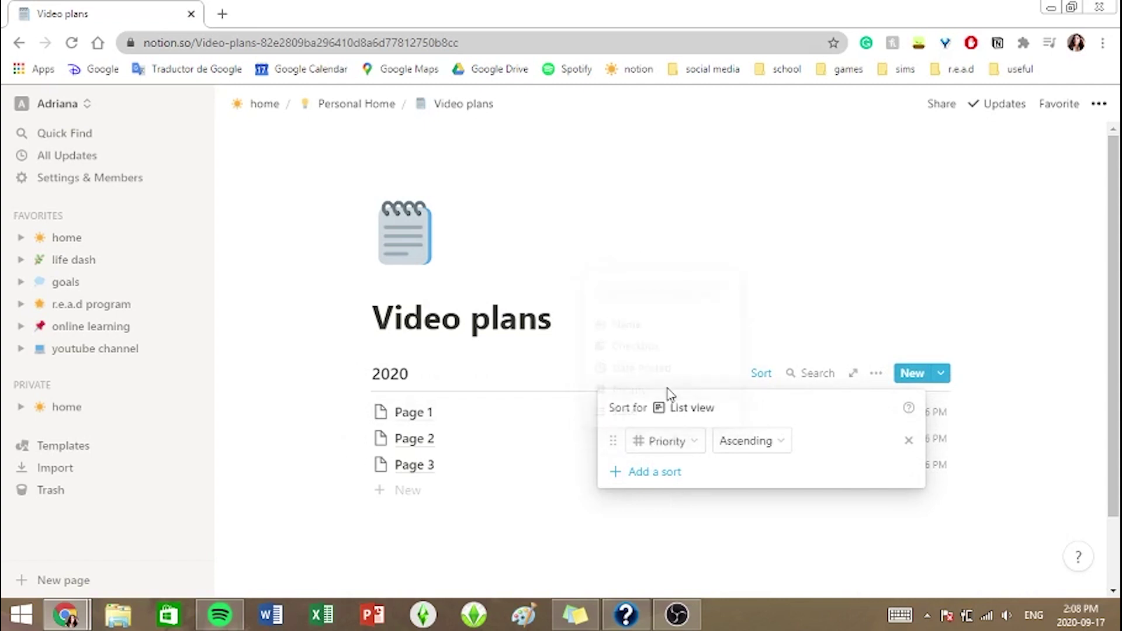
click(971, 531)
Rename the list view of the 2020 database "Ideas".
click(455, 378)
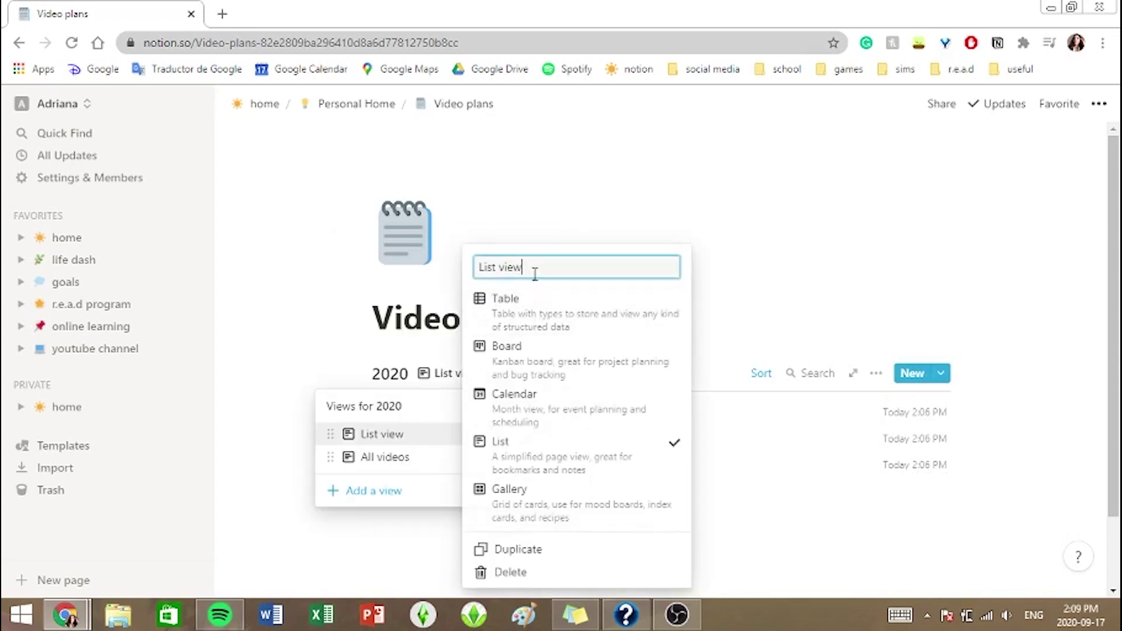
drag(534, 273, 470, 285)
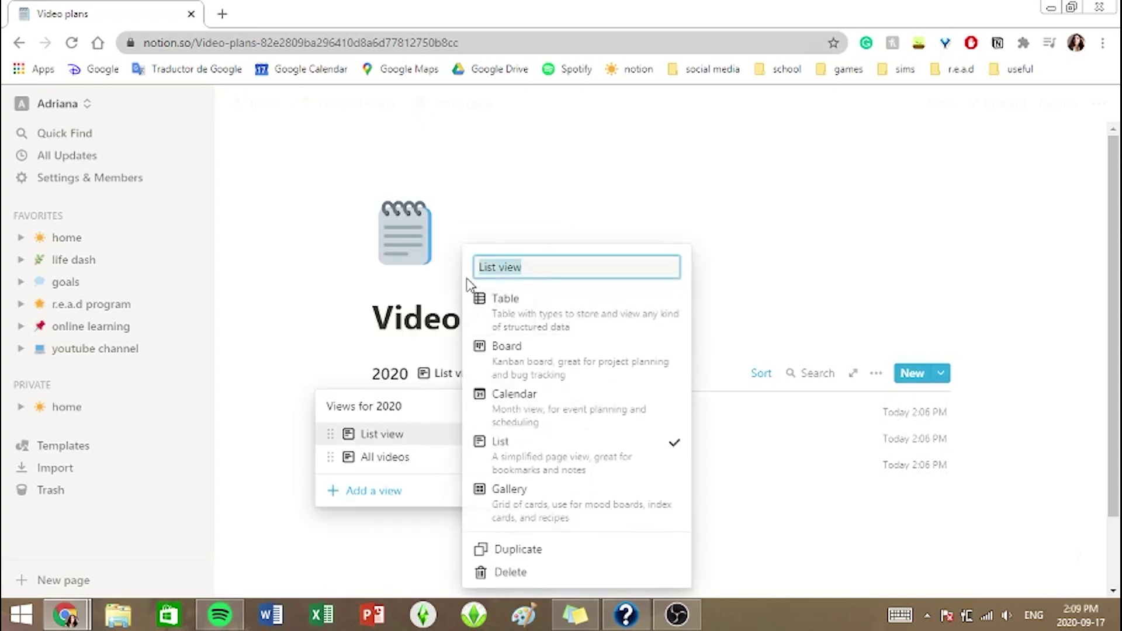
key(BackSpace)
click(641, 415)
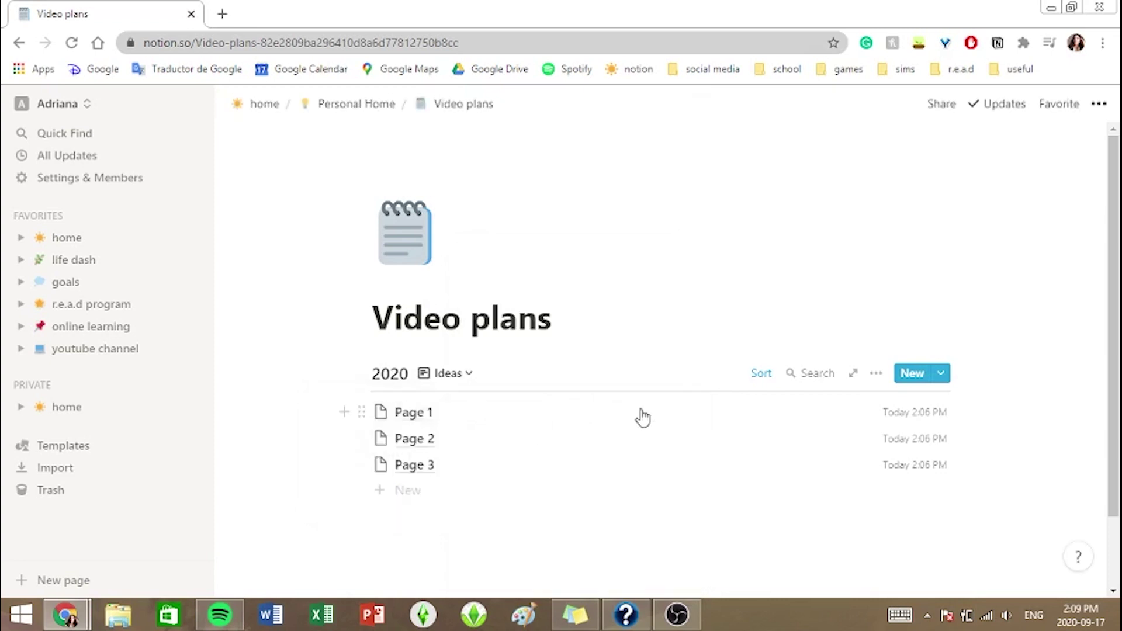
Open Page 1 and move the Date Posted property between Checkbox and Priority.
click(641, 416)
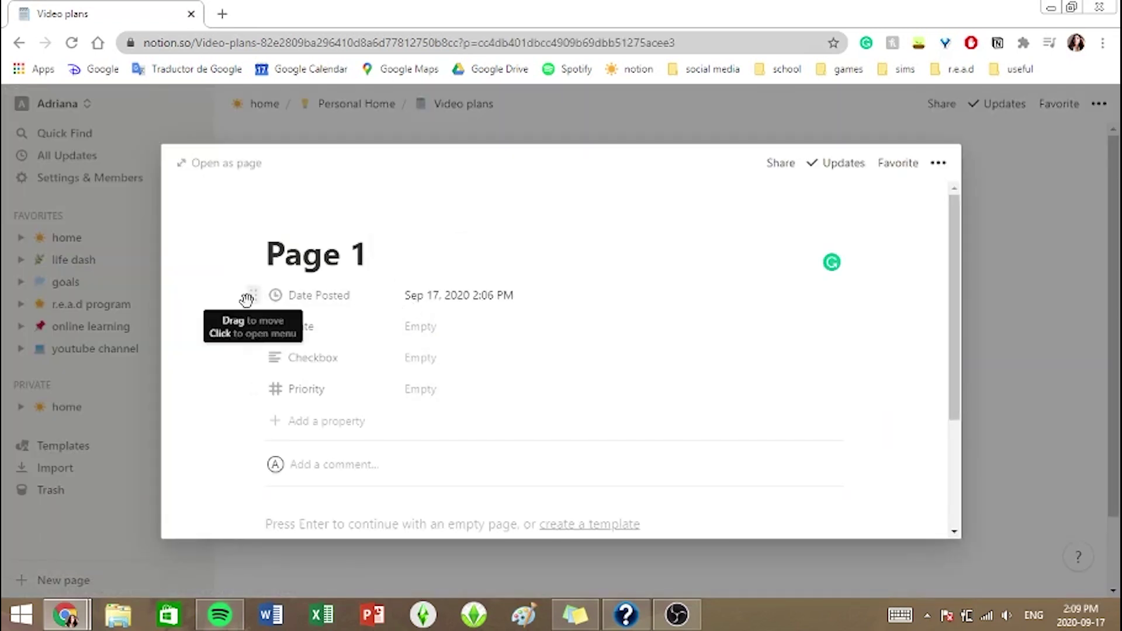
drag(246, 296, 260, 372)
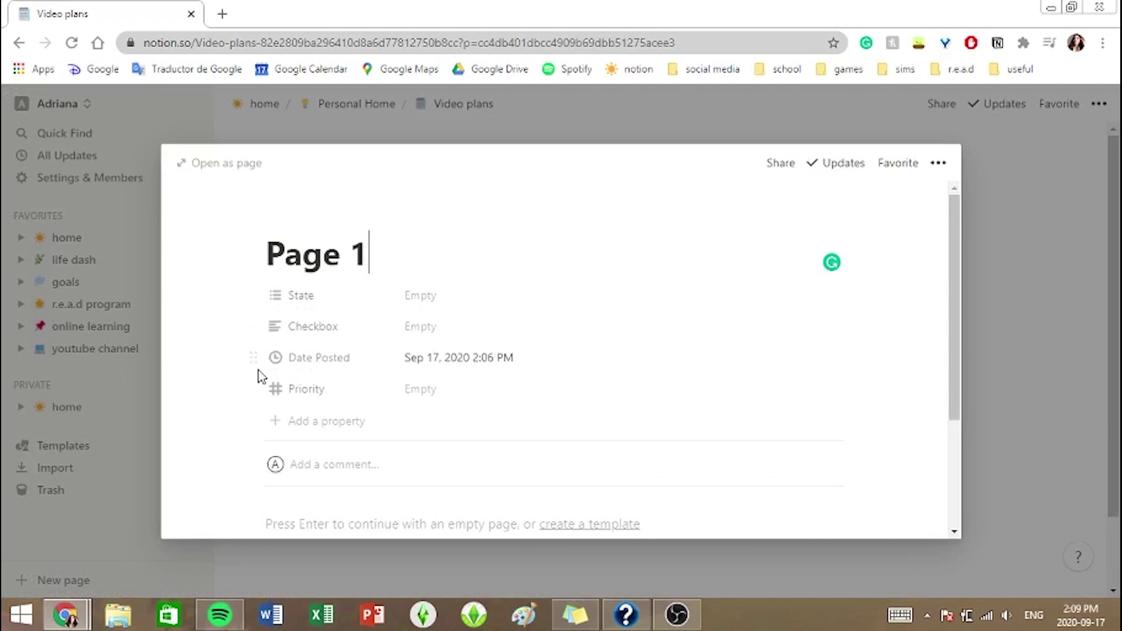
click(997, 365)
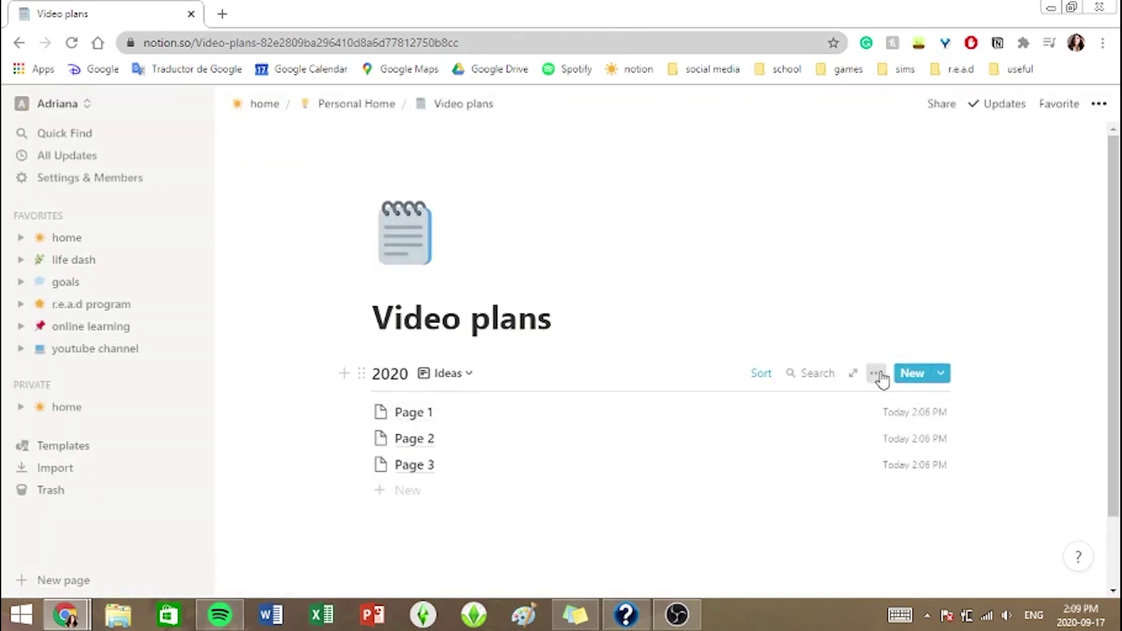
Change the property type of Checkbox in the 2020 list from Text to Checkbox.
click(875, 373)
click(944, 349)
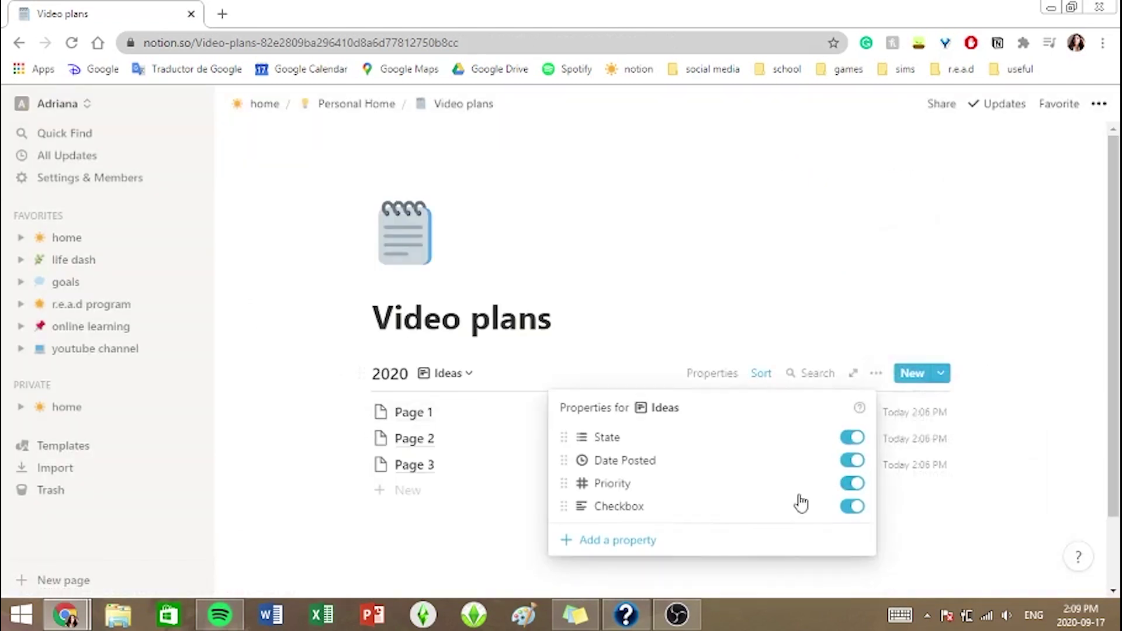
click(579, 514)
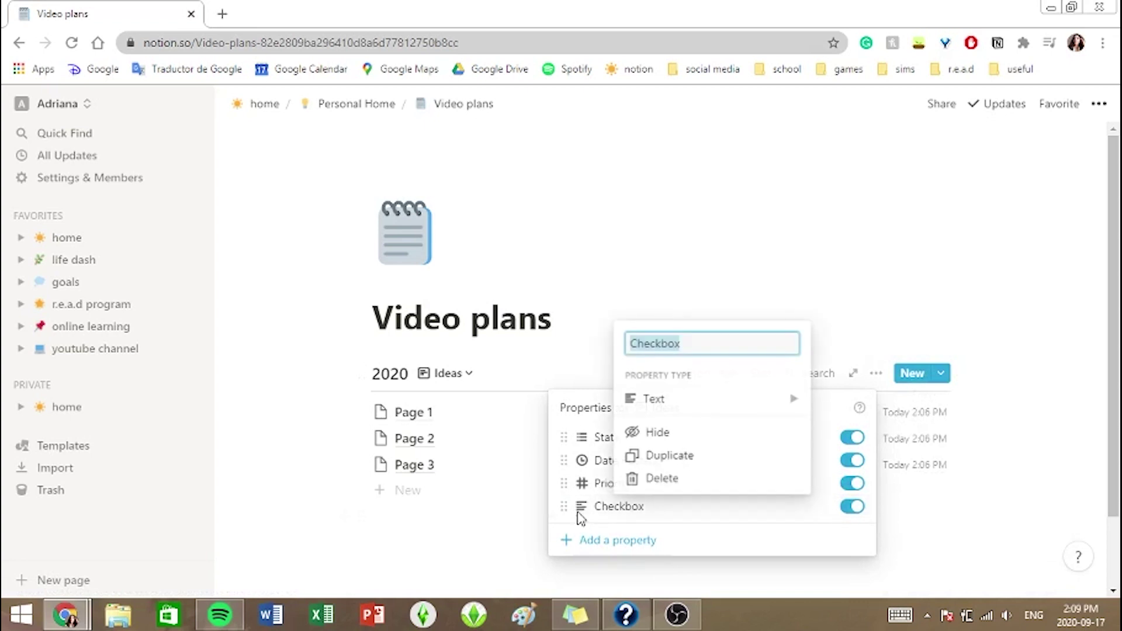
click(676, 398)
click(880, 290)
mouse_move(752, 408)
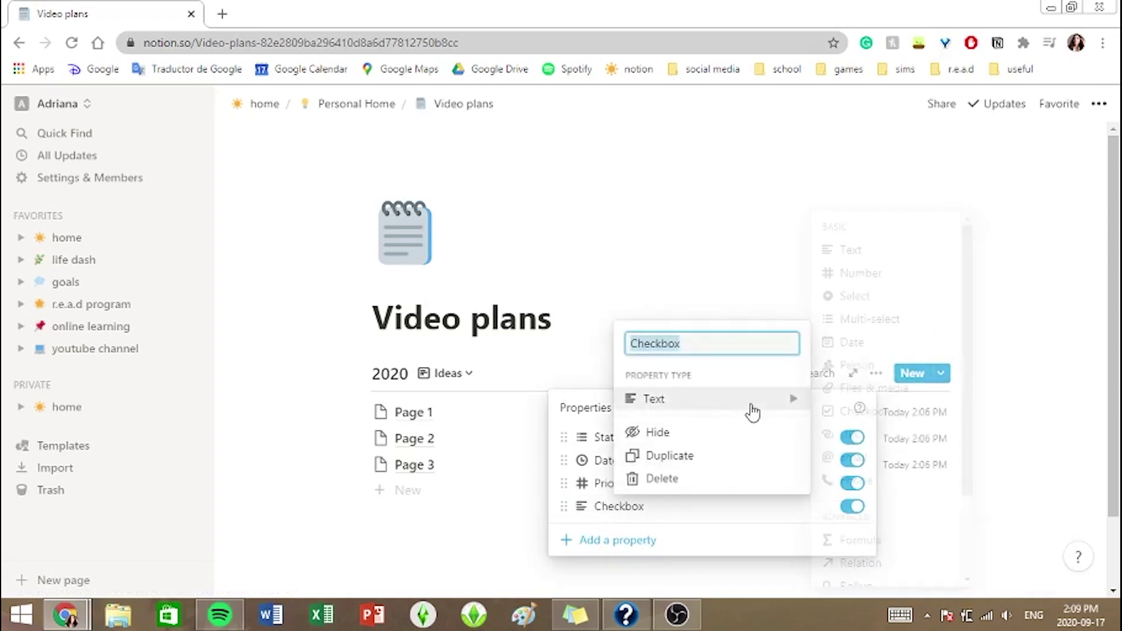
click(864, 409)
click(1003, 430)
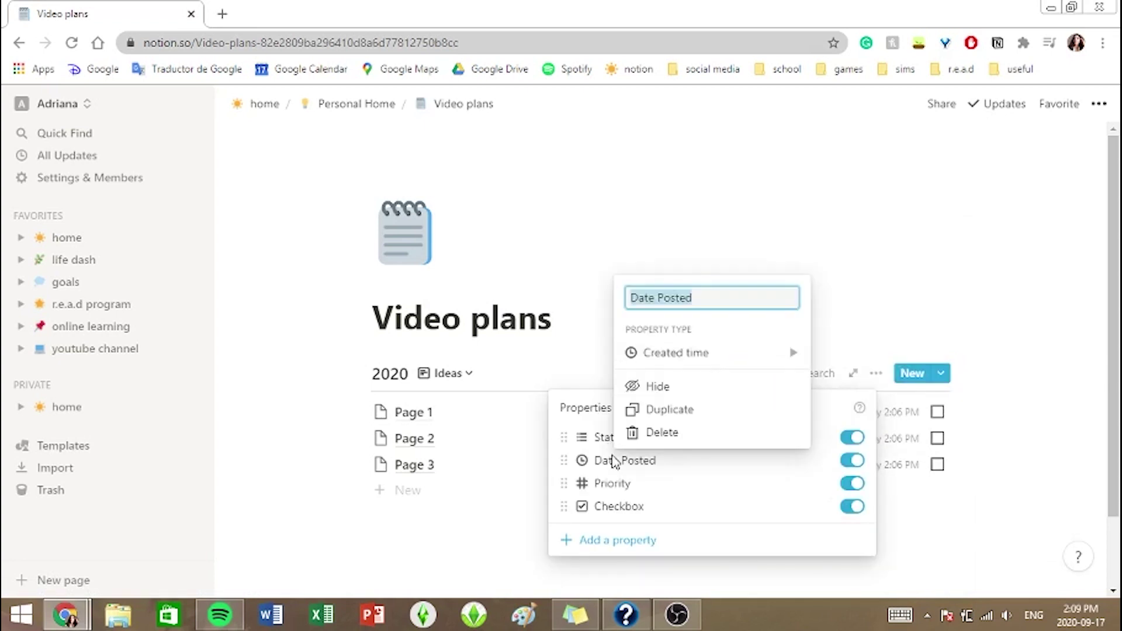
Change the property type of Date Posted in the 2020 list to Date.
click(638, 468)
click(641, 469)
mouse_move(783, 356)
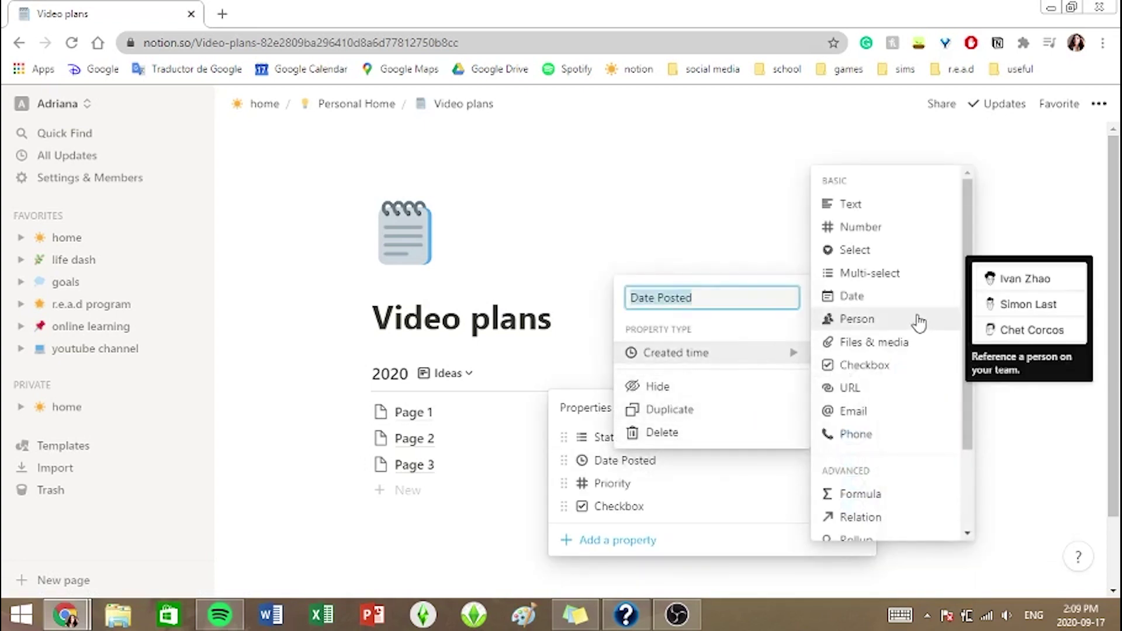
click(905, 300)
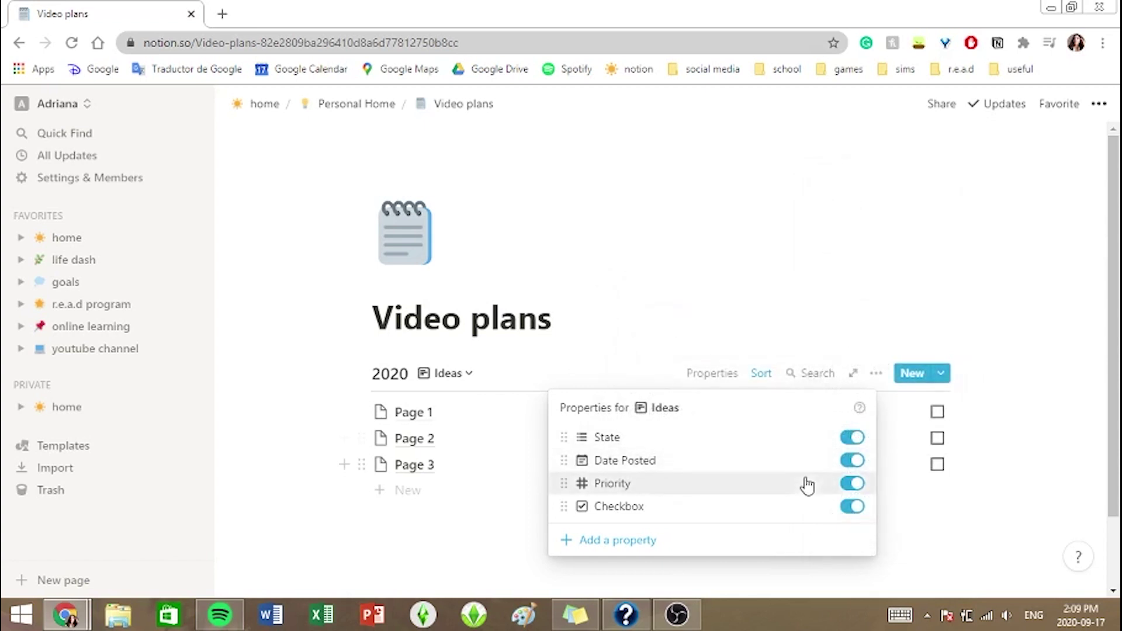
key(Escape)
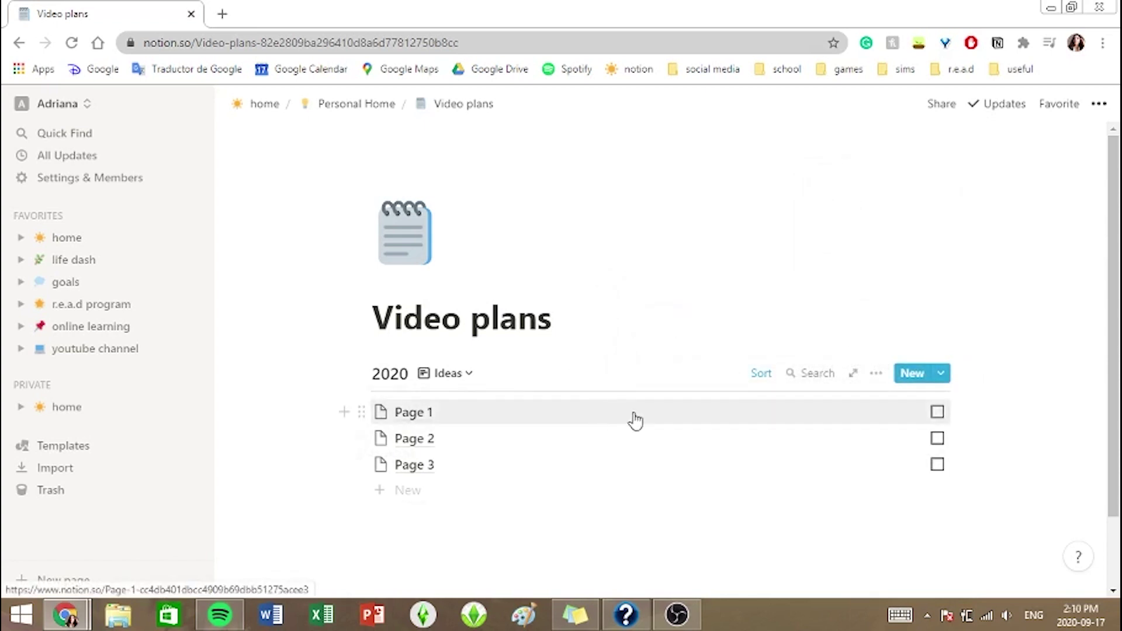
Open Page 1 in the 2020 list and retitle it "video 1".
click(632, 415)
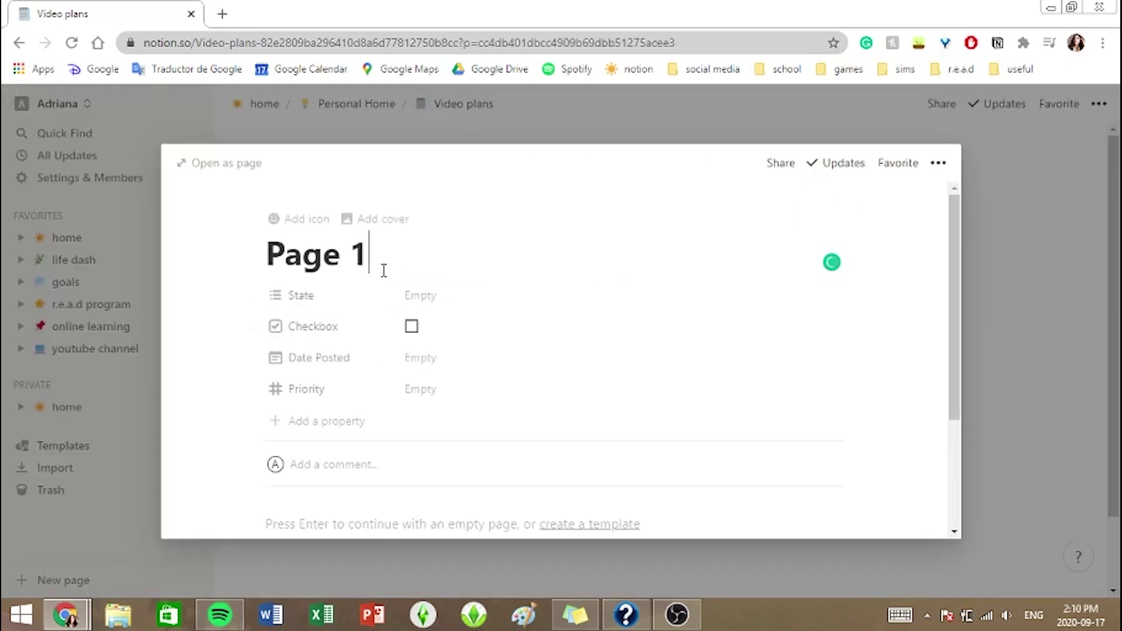
key(BackSpace)
key(BackSpace)
key(BackSpace)
key(BackSpace)
key(BackSpace)
key(BackSpace)
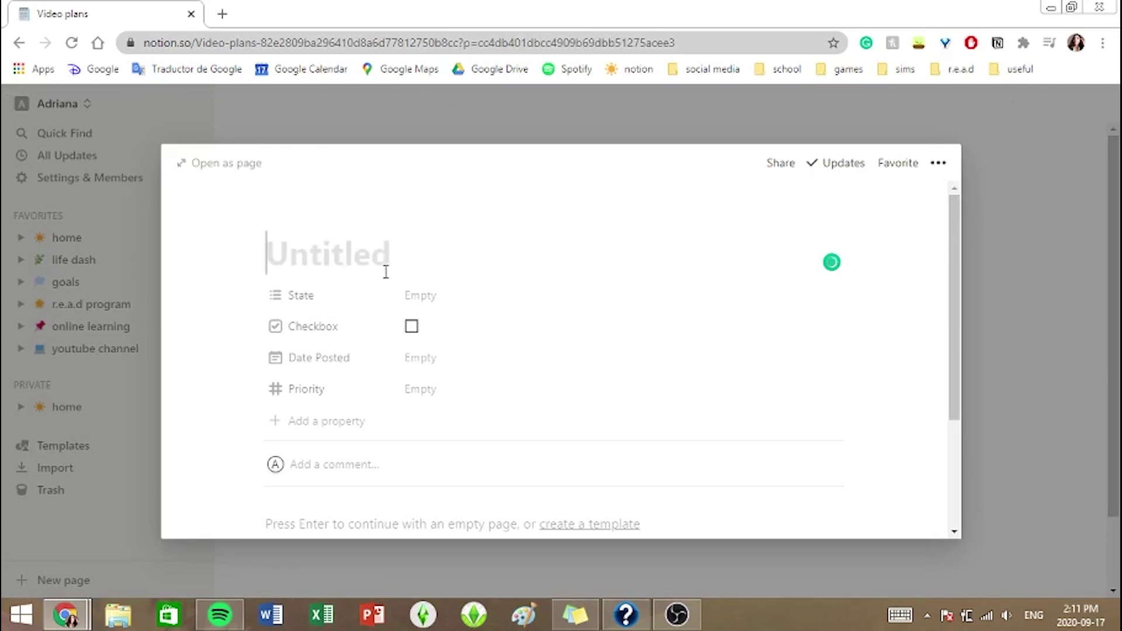
text(video 1)
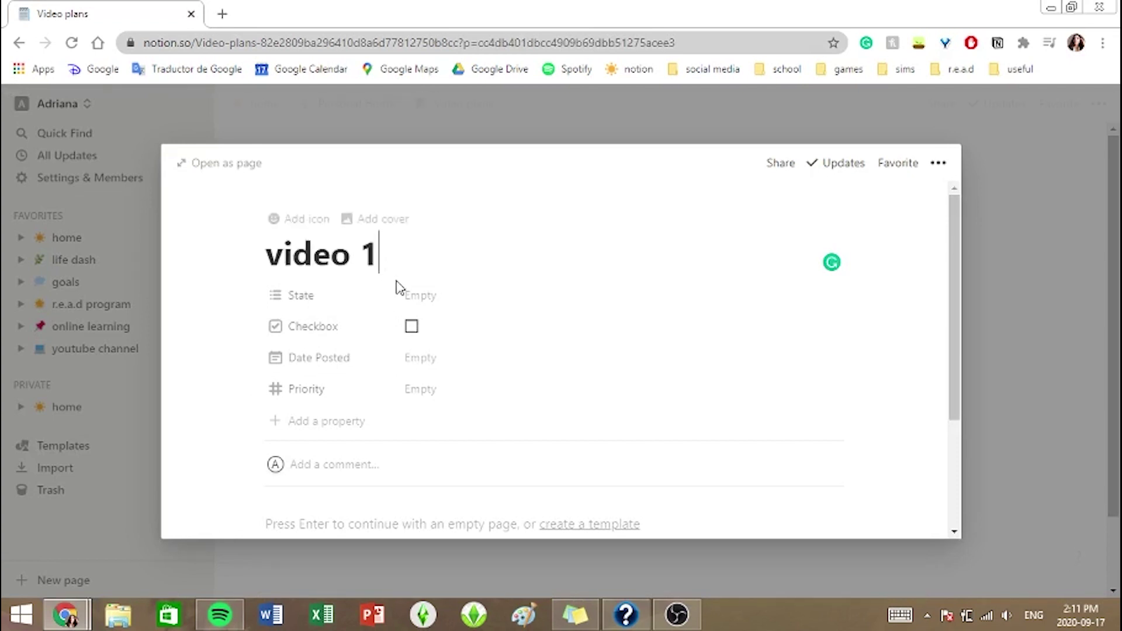
Set the property type of State to Multi-select.
click(417, 296)
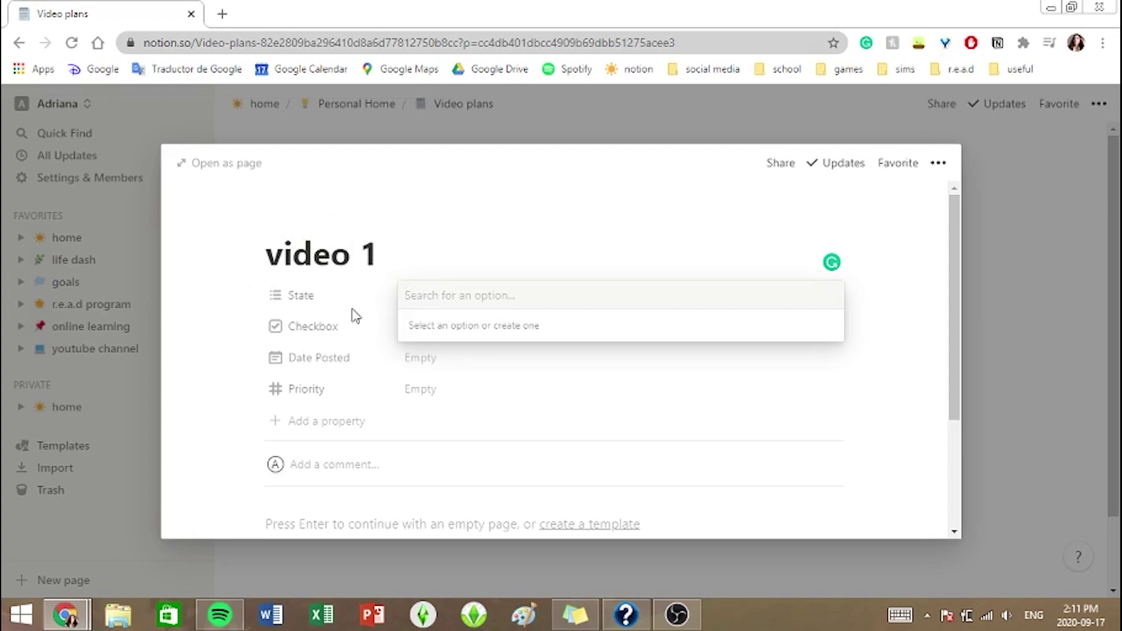
click(313, 305)
click(313, 299)
click(356, 385)
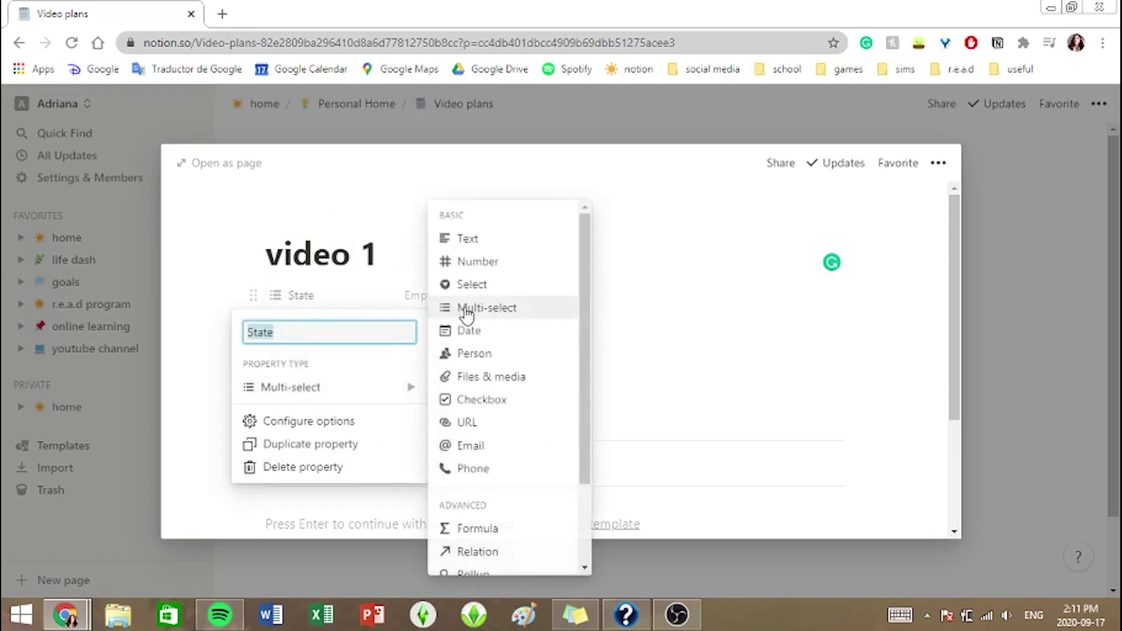
click(466, 315)
Create the State options "idea", "filming" and "editing" on the video 1 page.
click(453, 299)
click(462, 299)
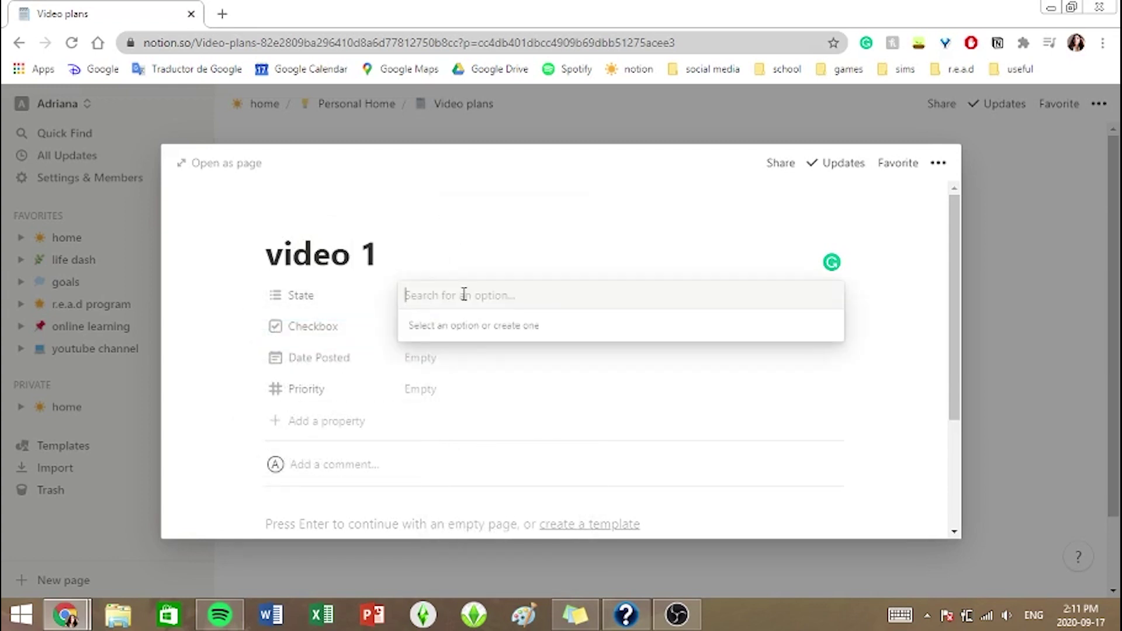
text(idea)
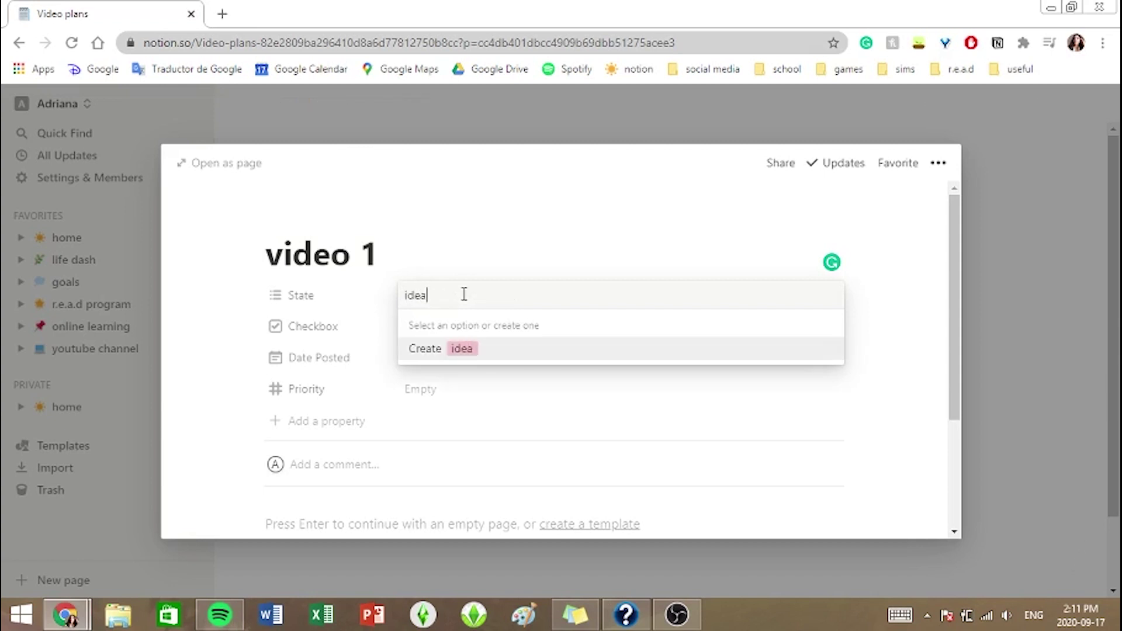
key(Return)
text(f)
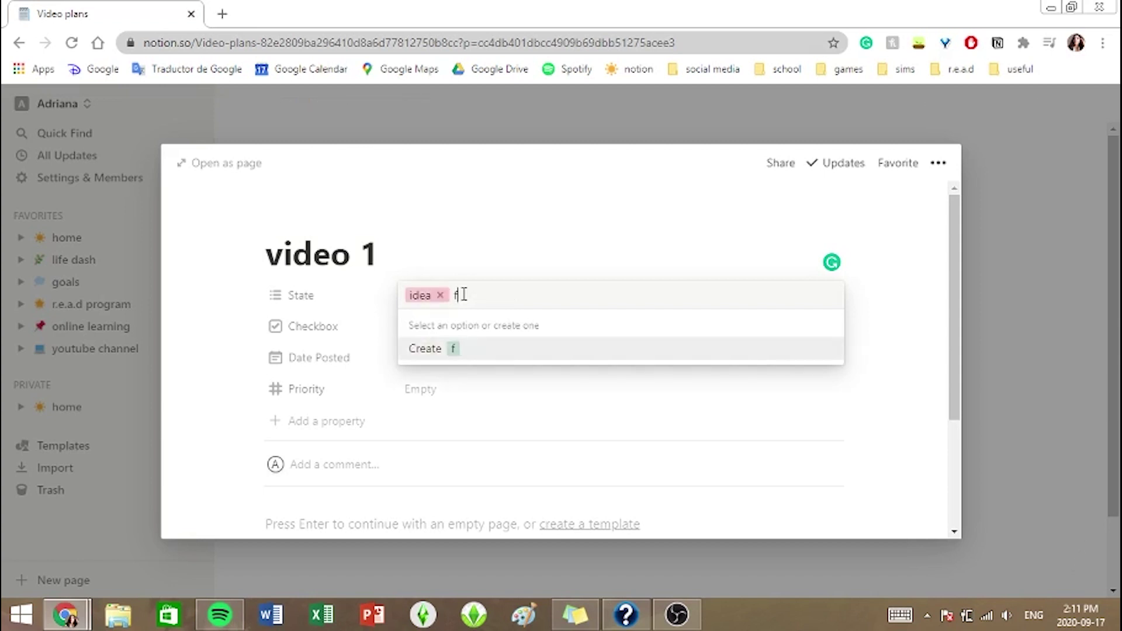
text(ilming)
key(Return)
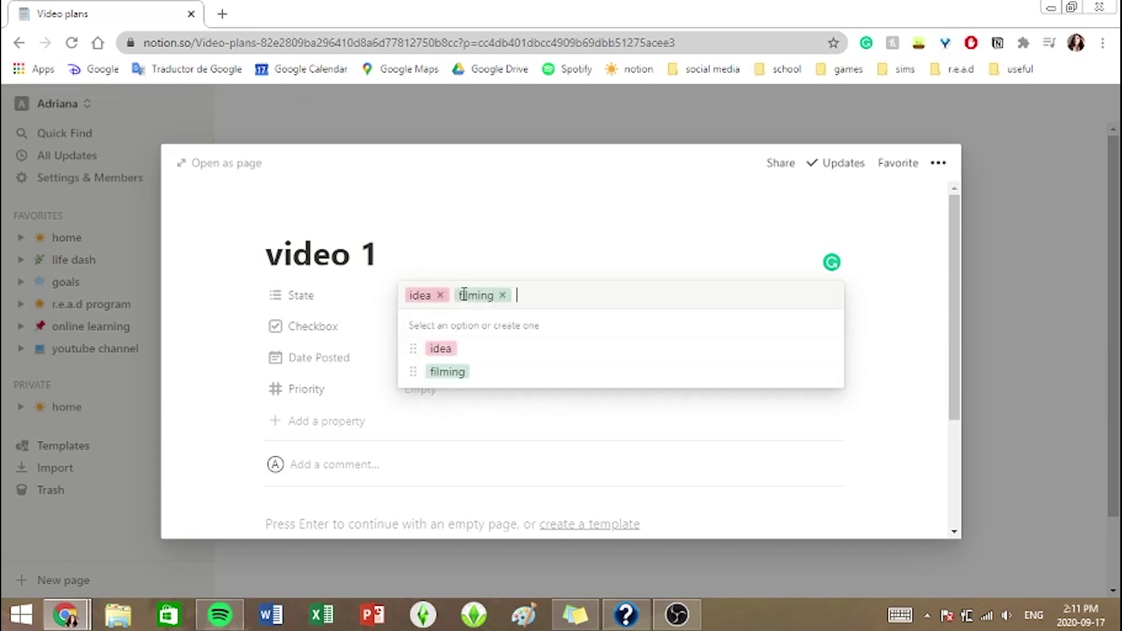
text(editing)
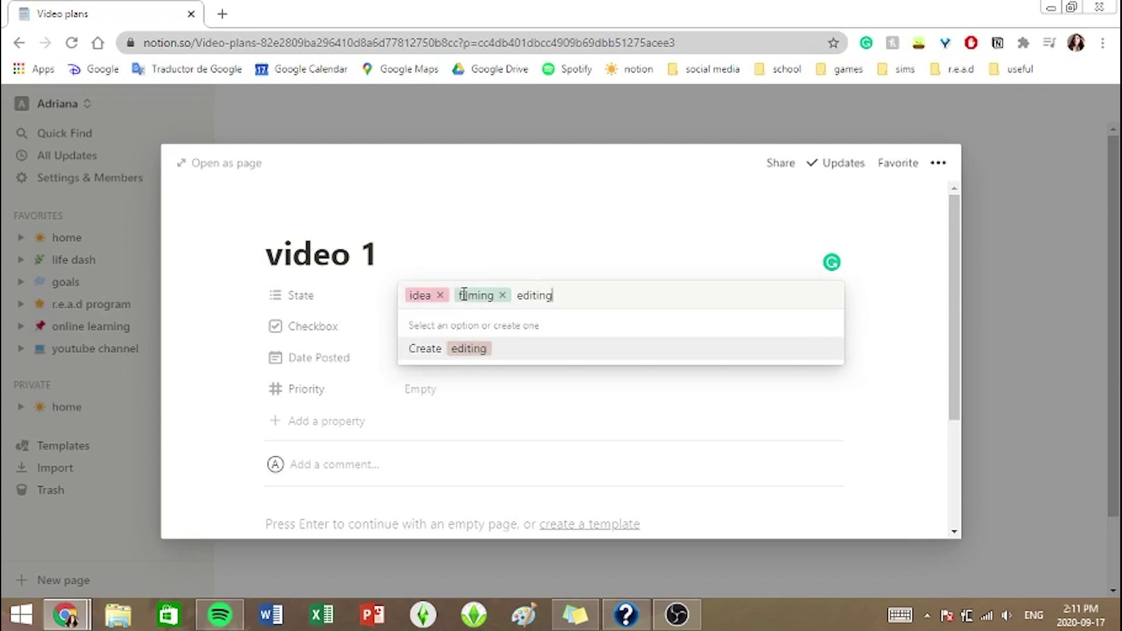
key(Return)
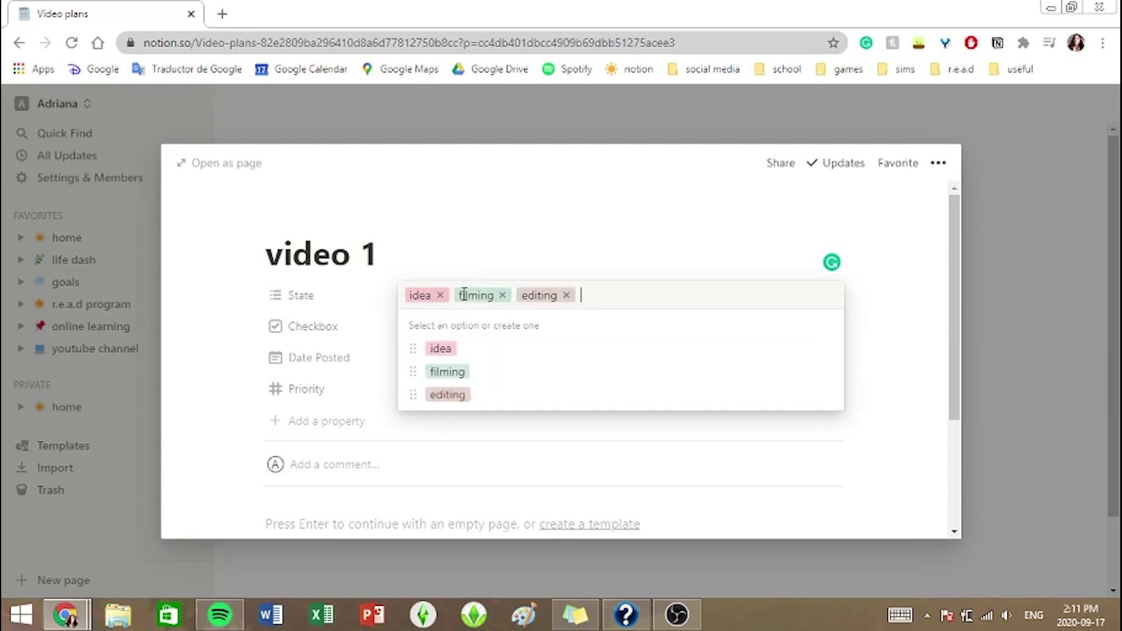
Create two more State options, "scheduled" and "posted", on the video 1 page.
text(u)
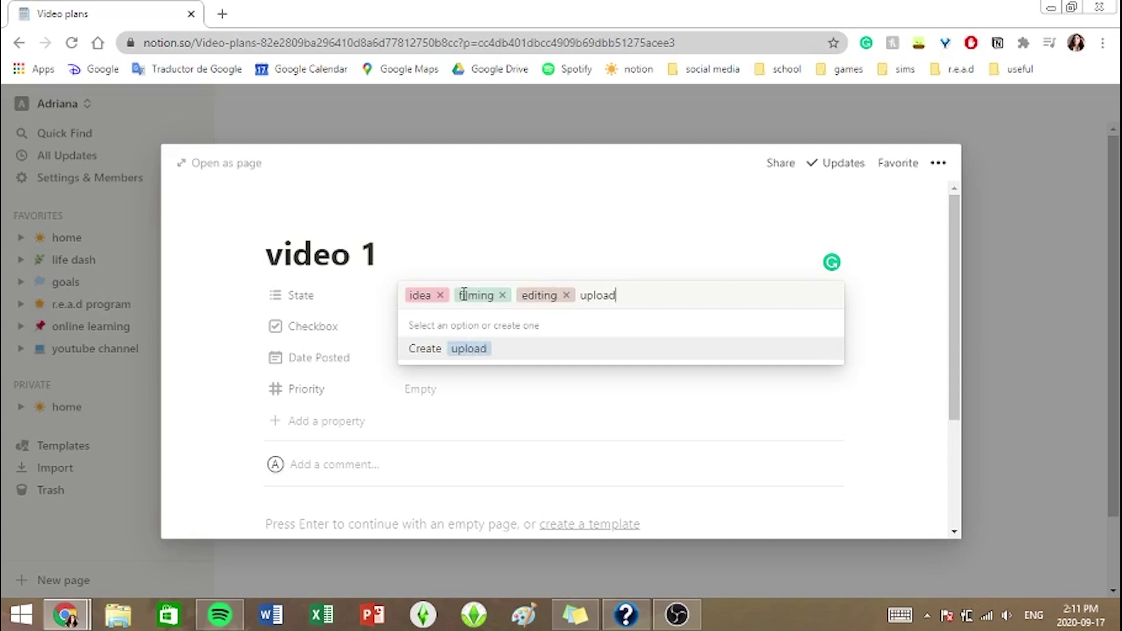
text(pl)
key(BackSpace)
key(BackSpace)
key(BackSpace)
text(scheduled)
key(Return)
text(p)
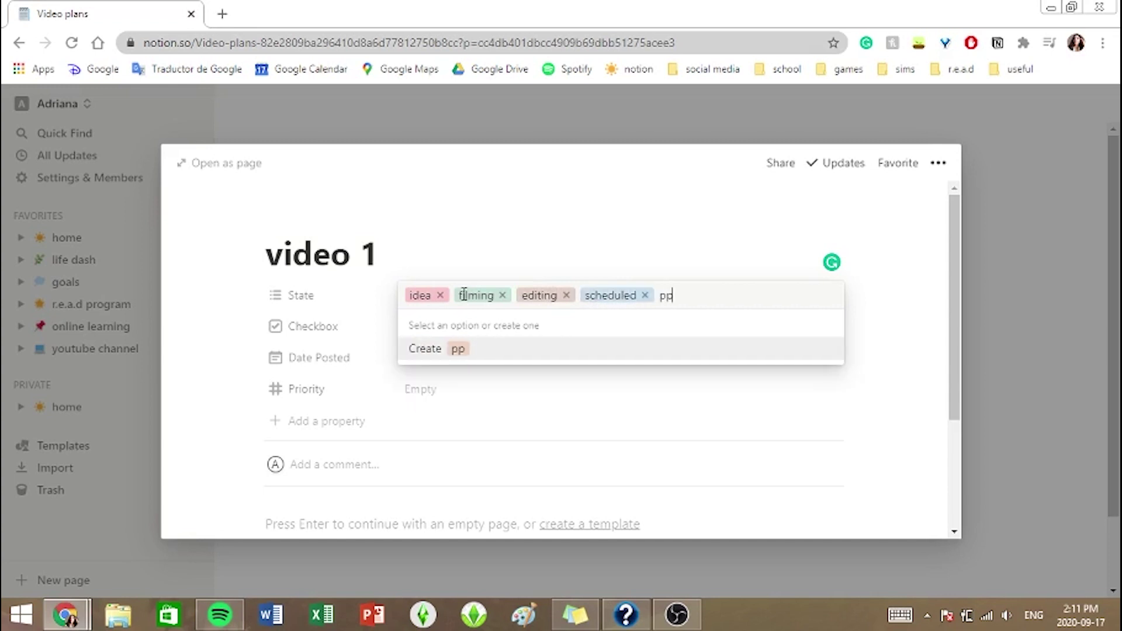
text(ssted)
key(Return)
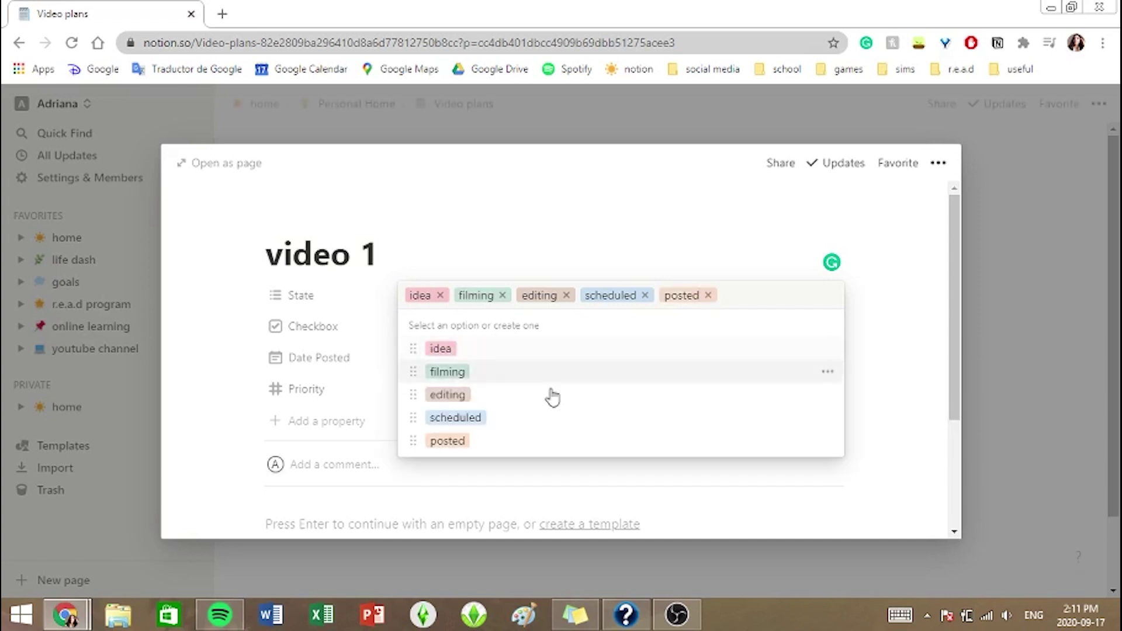
Remove the posted, filming, editing and scheduled tags from video 1's State, keeping only idea.
click(707, 295)
click(502, 296)
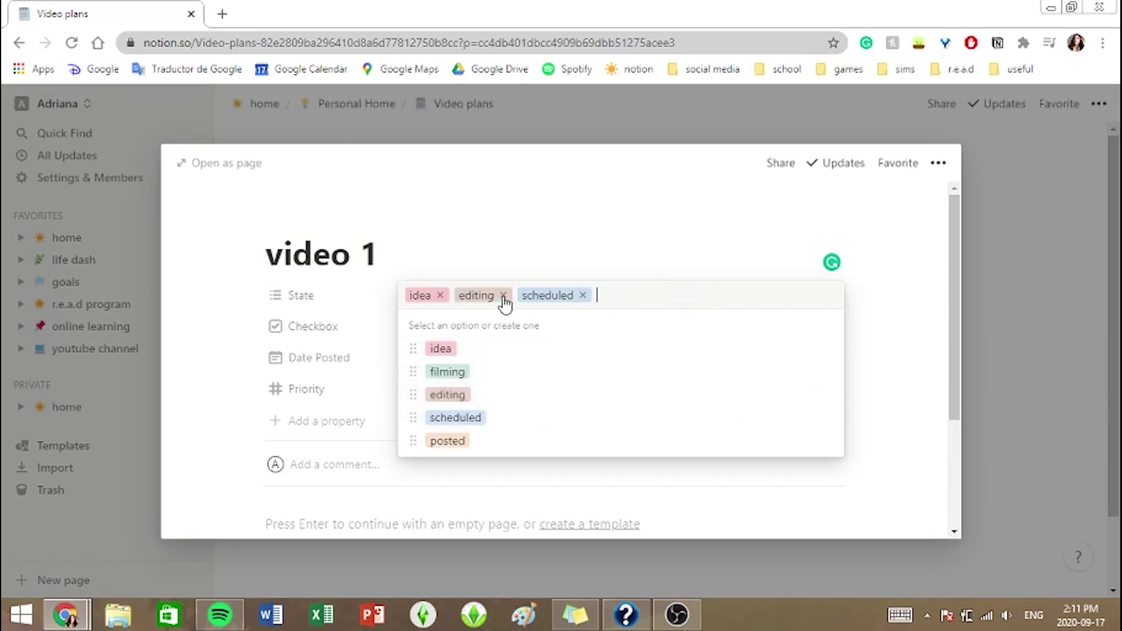
click(502, 296)
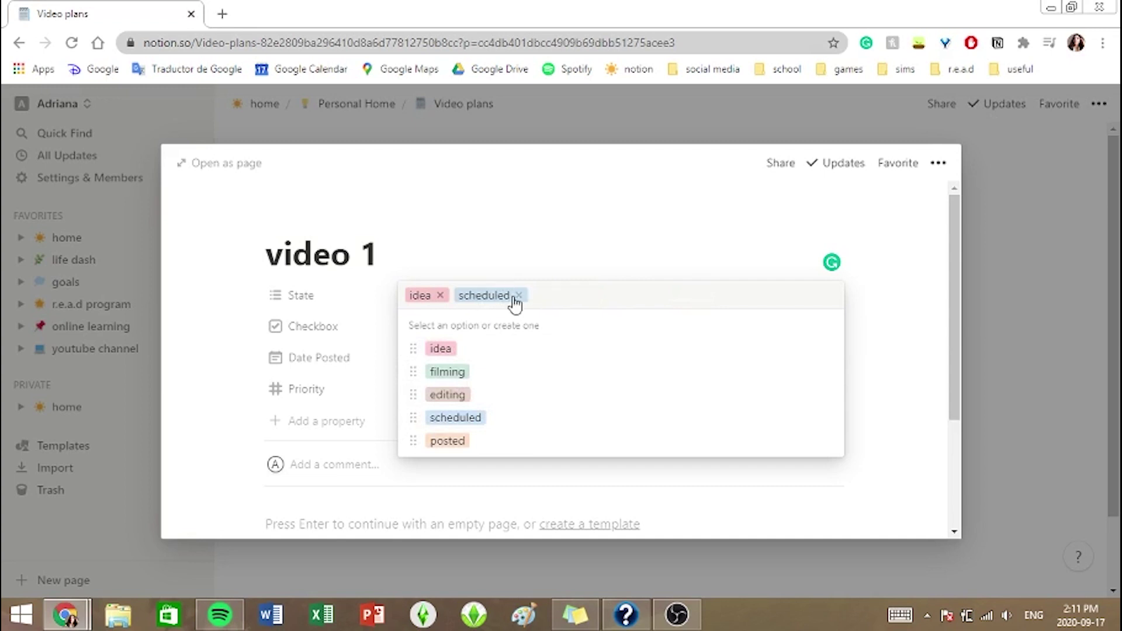
click(519, 295)
click(220, 421)
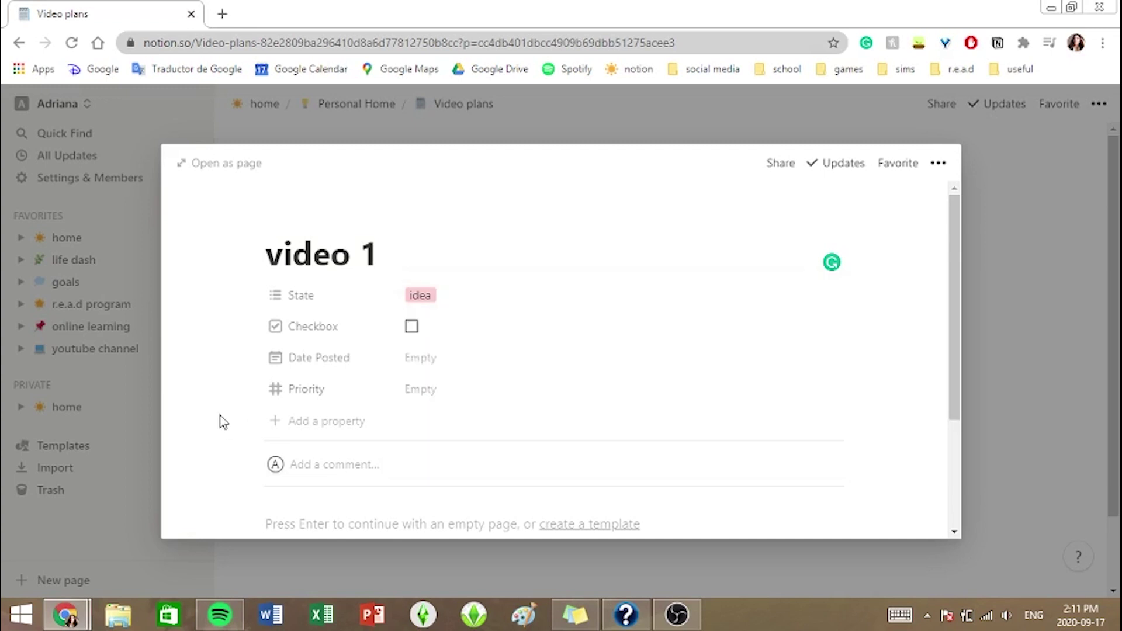
Set the Priority of video 1 to 1 and start an empty page body below its properties.
click(419, 397)
text(1)
click(440, 514)
click(439, 522)
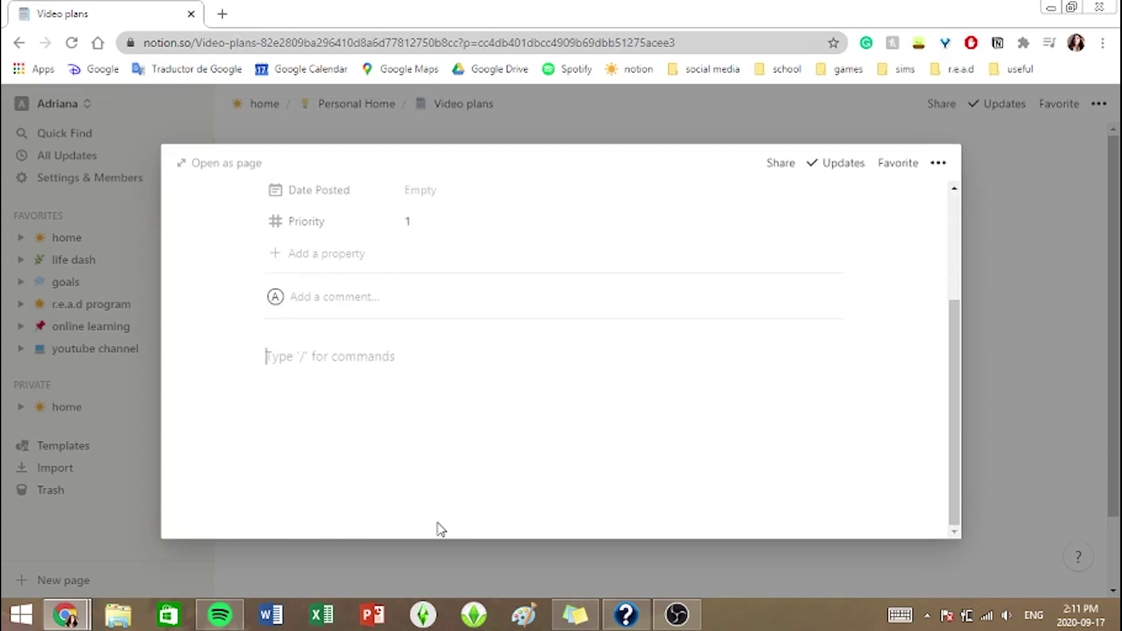
Insert a bulleted list block in the body of the video 1 page and close the page.
text(/)
scroll(440, 529, down, 3)
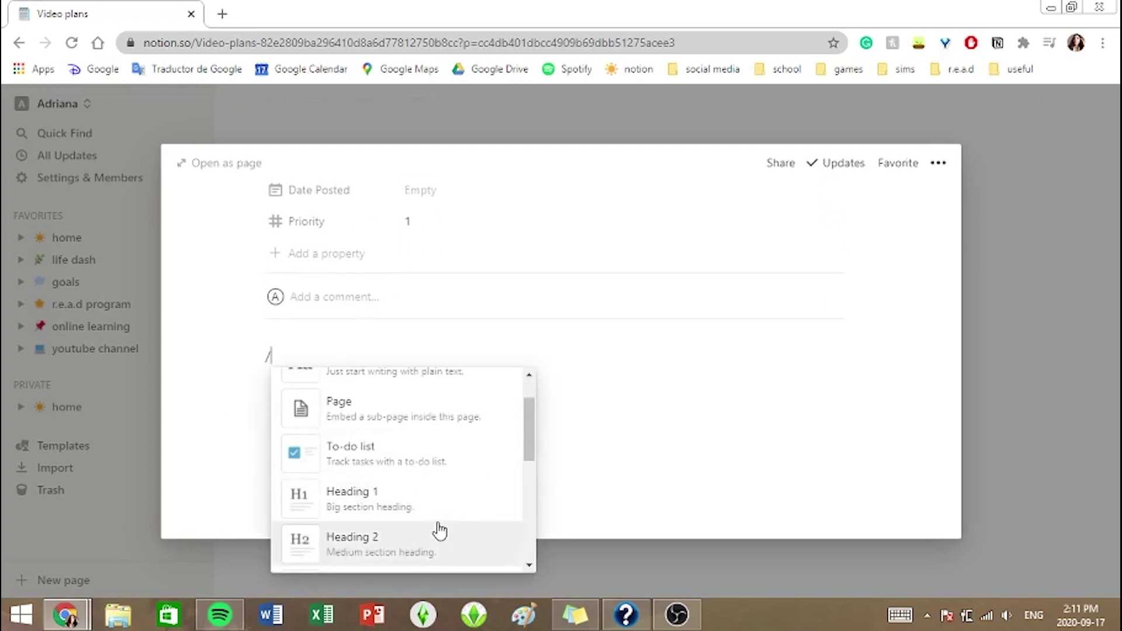
click(438, 518)
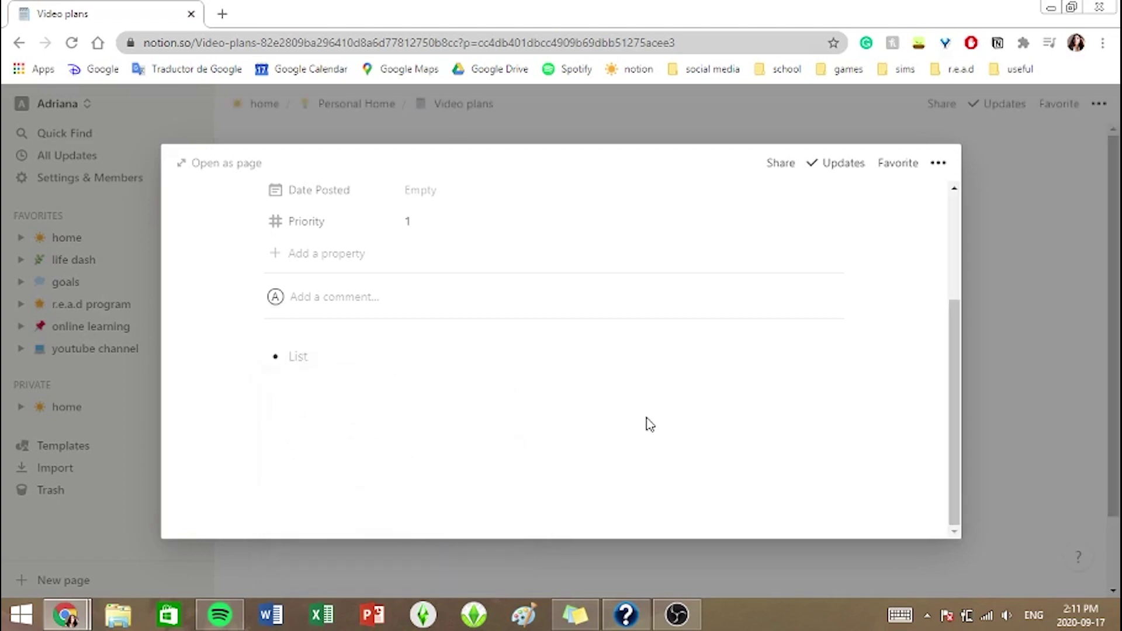
scroll(650, 424, up, 2)
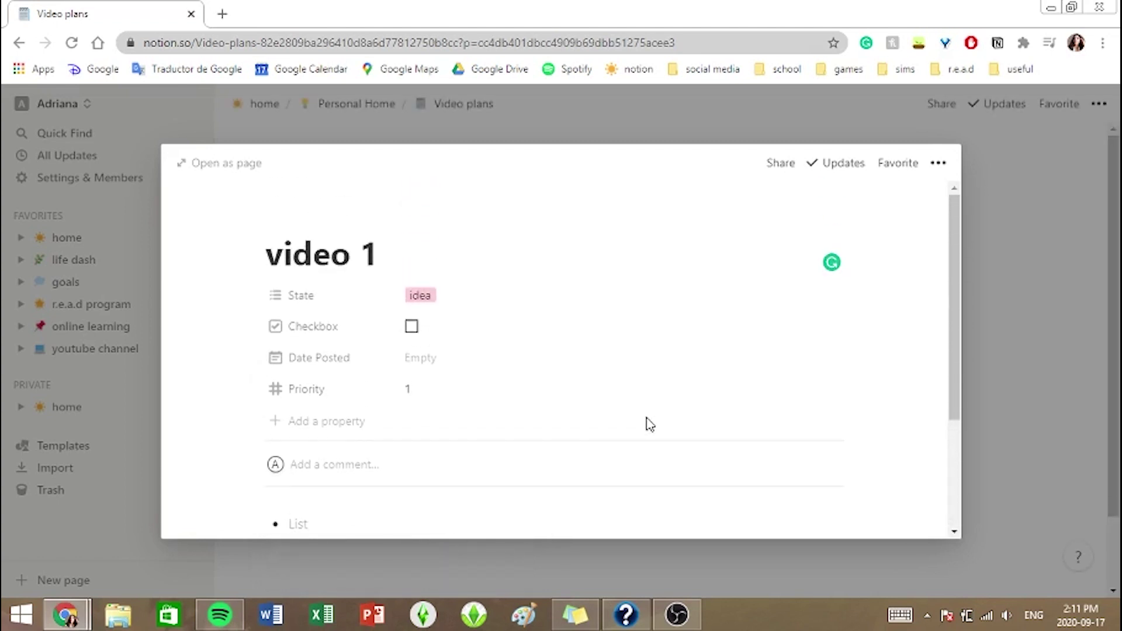
scroll(649, 425, down, 1)
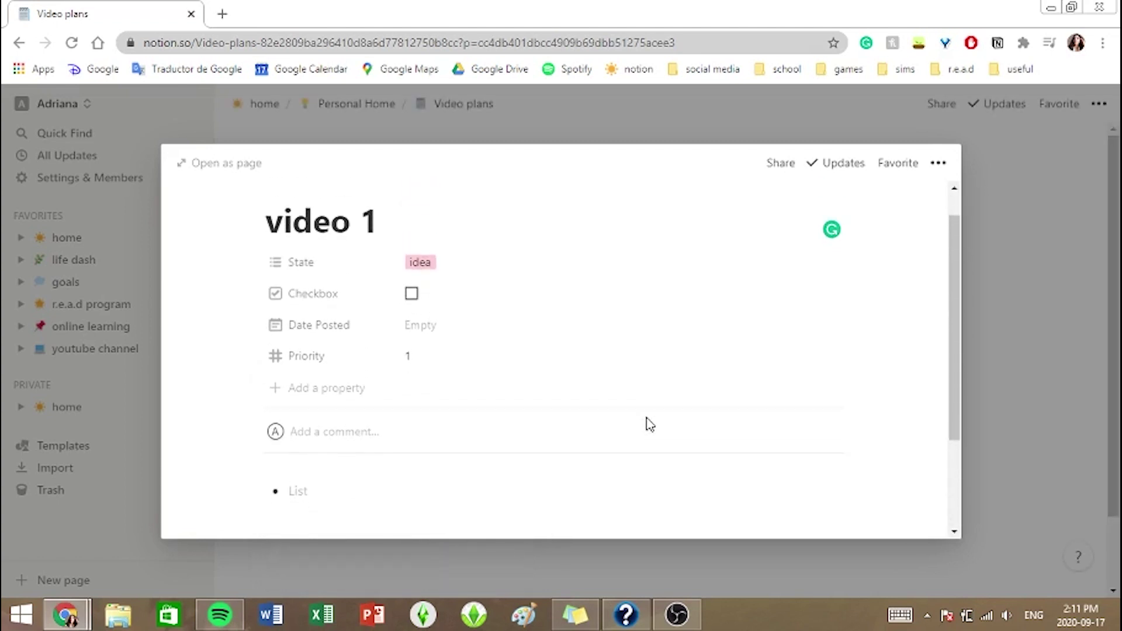
click(979, 363)
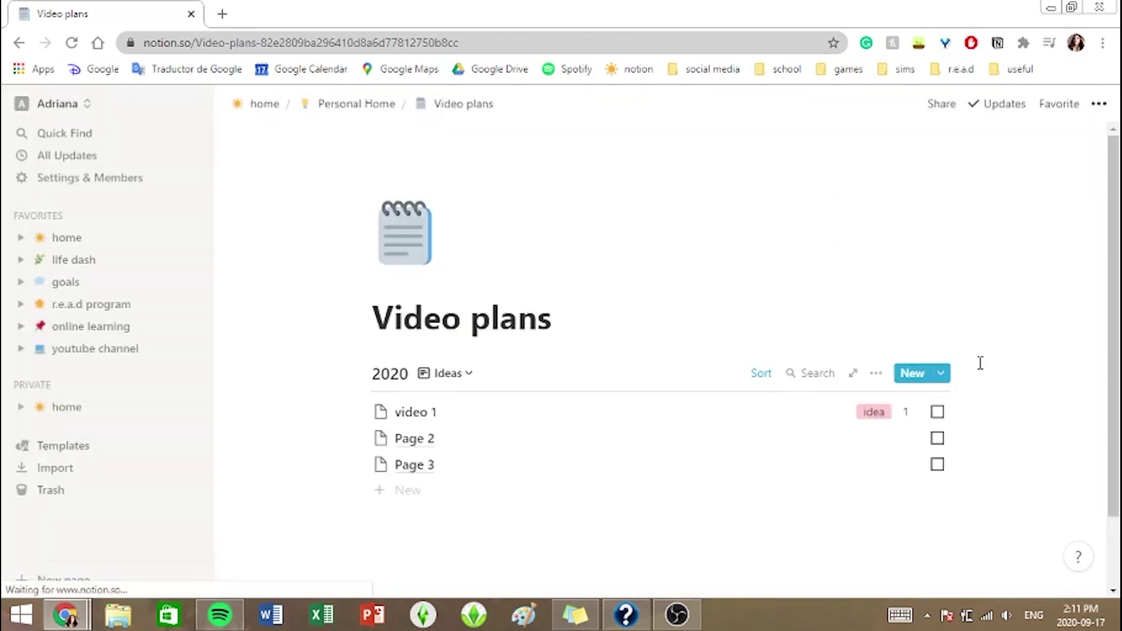
Reopen the video 1 page to review its State options and close it again.
click(869, 409)
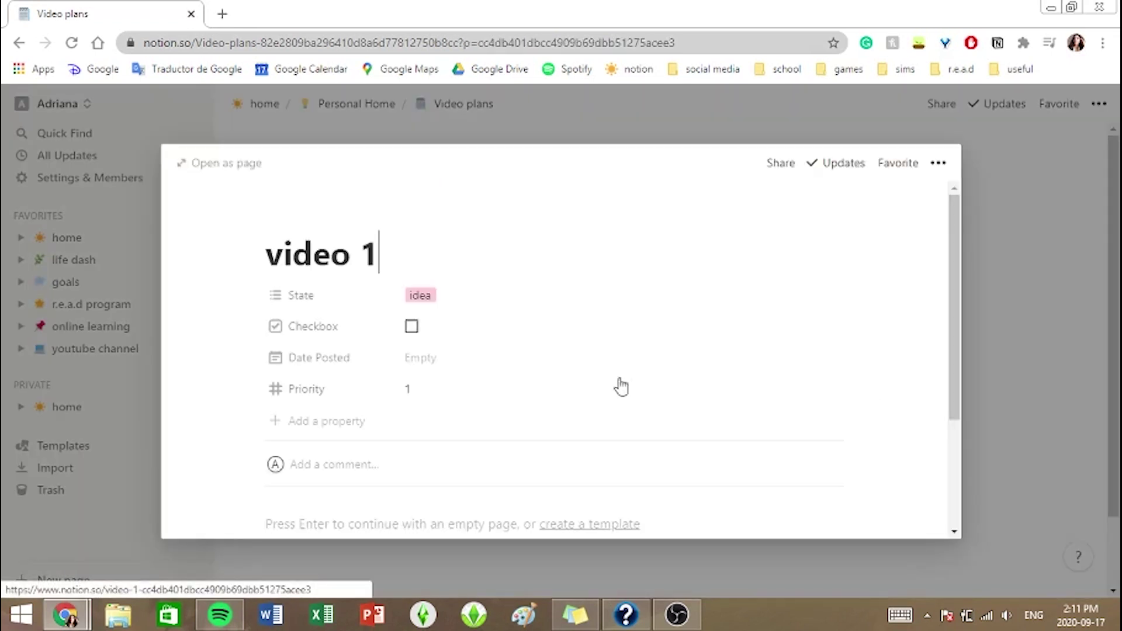
click(454, 299)
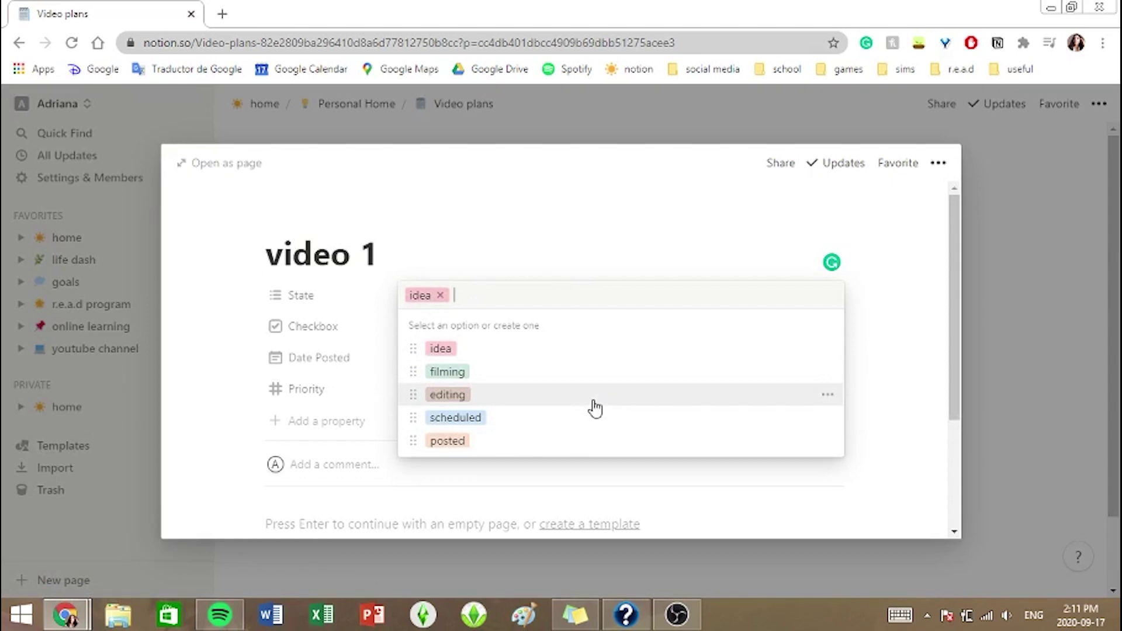
click(941, 410)
click(1032, 403)
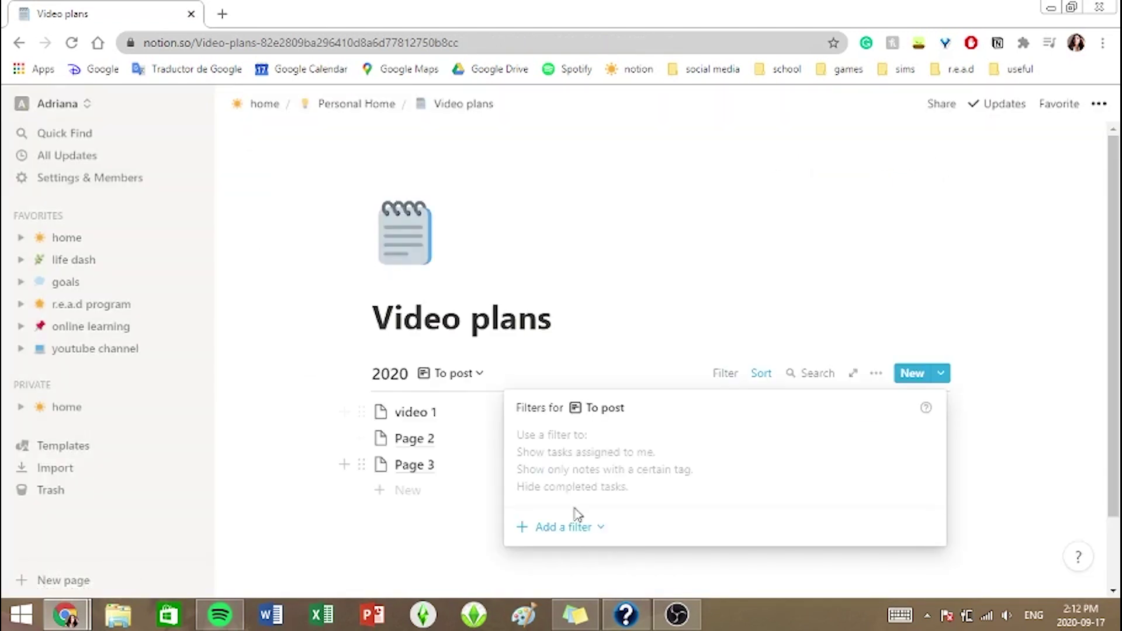
Add a filter to the To post view that shows only videos whose Checkbox is unchecked.
click(575, 528)
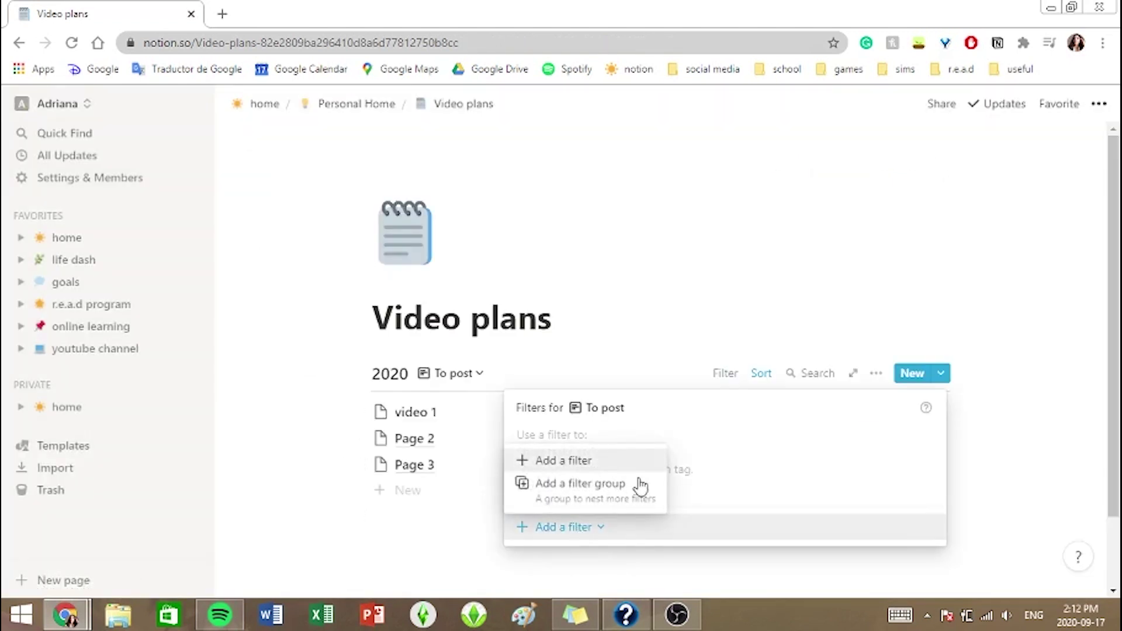
click(593, 467)
click(654, 452)
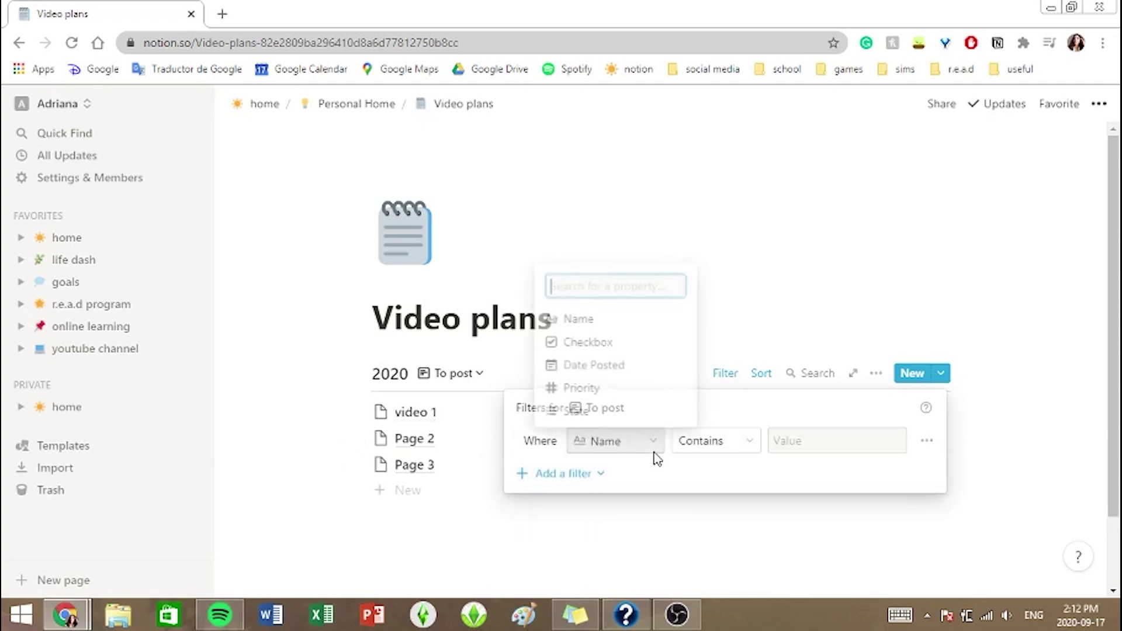
click(578, 343)
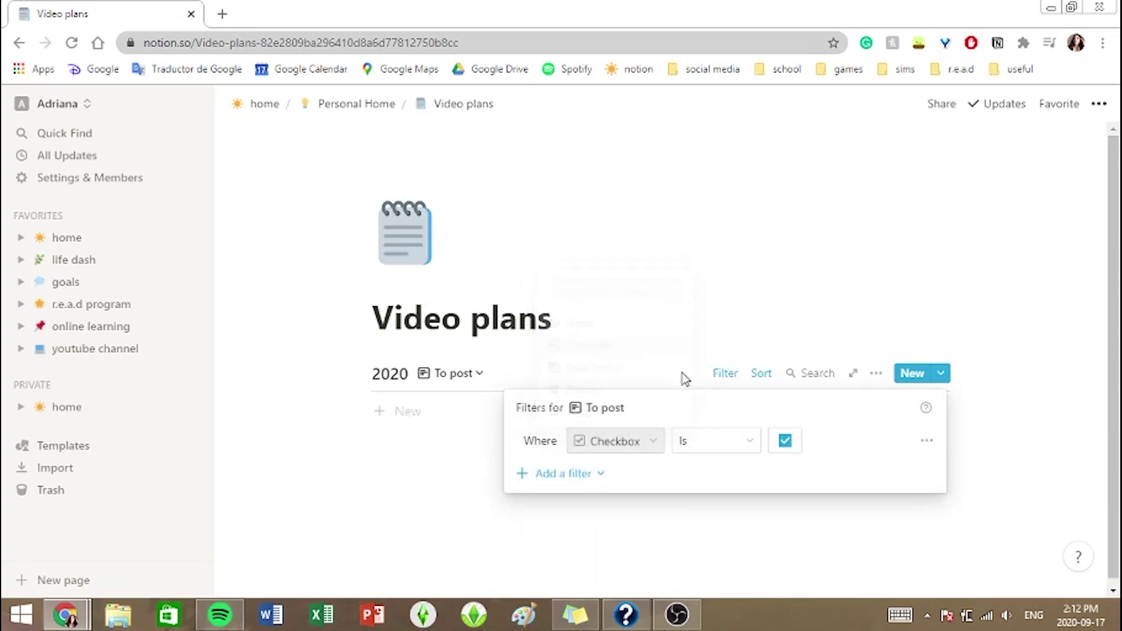
click(782, 439)
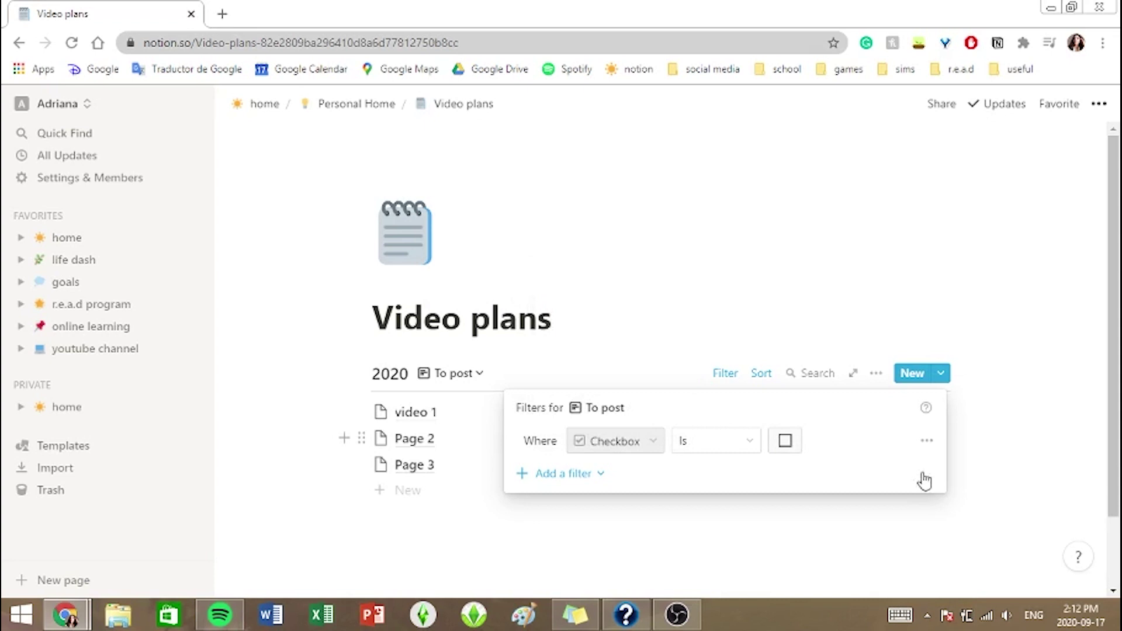
click(1009, 465)
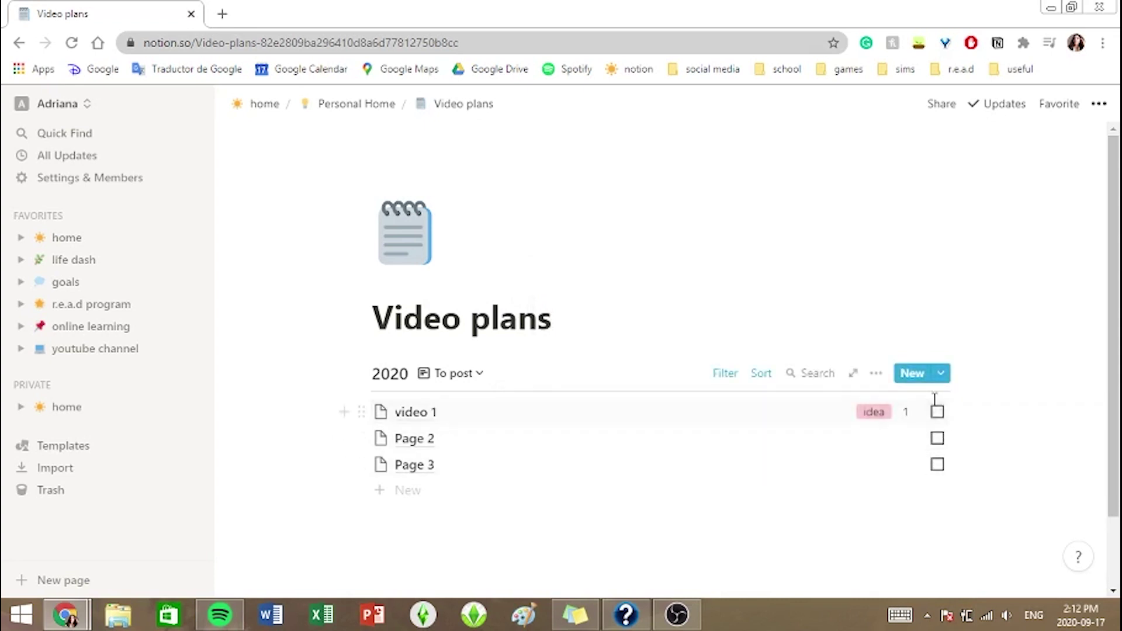
Tick the checkbox of video 1 in the To post view and switch to the All videos view.
click(937, 412)
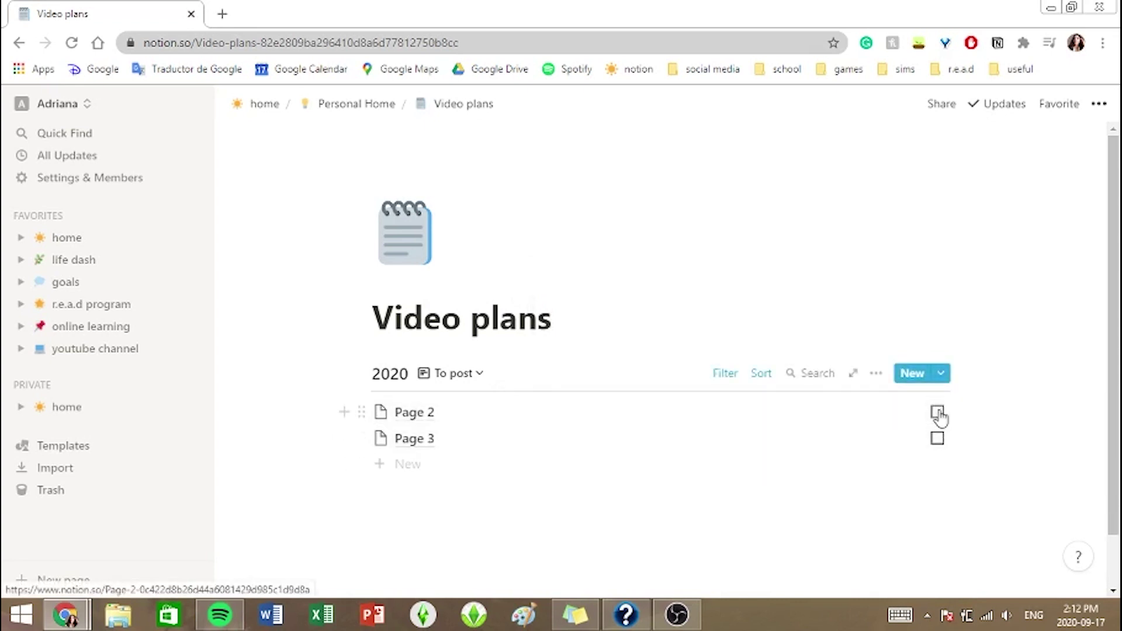
click(466, 377)
click(468, 457)
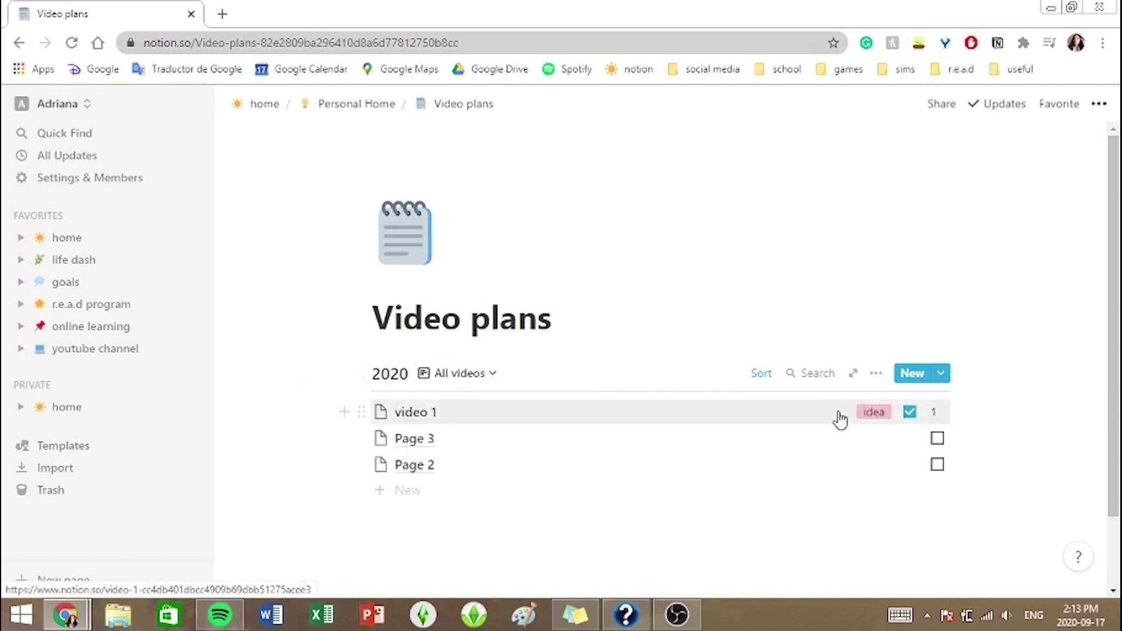
Add the posted tag to video 1's State and set its Date Posted to September 12, 2020.
click(839, 412)
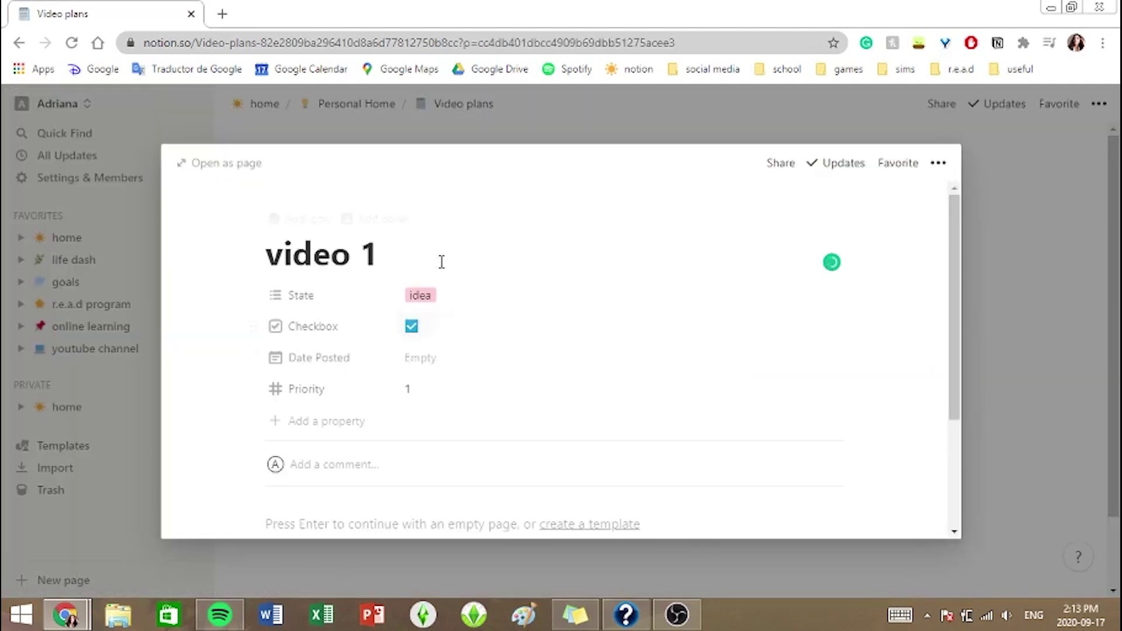
click(445, 302)
click(462, 445)
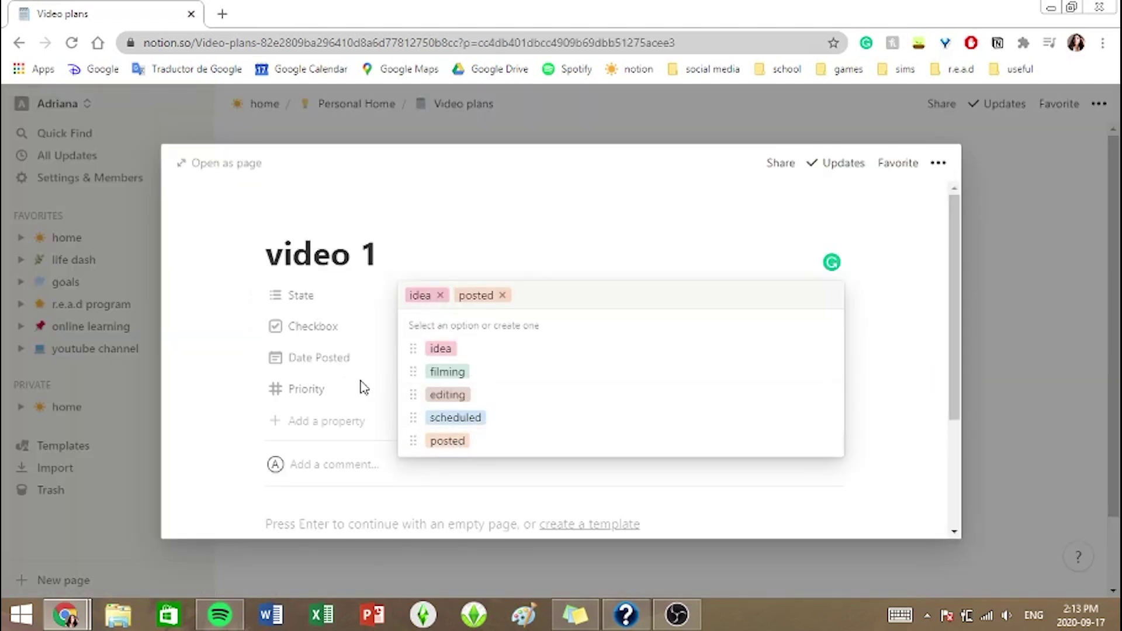
click(363, 388)
click(442, 352)
click(442, 352)
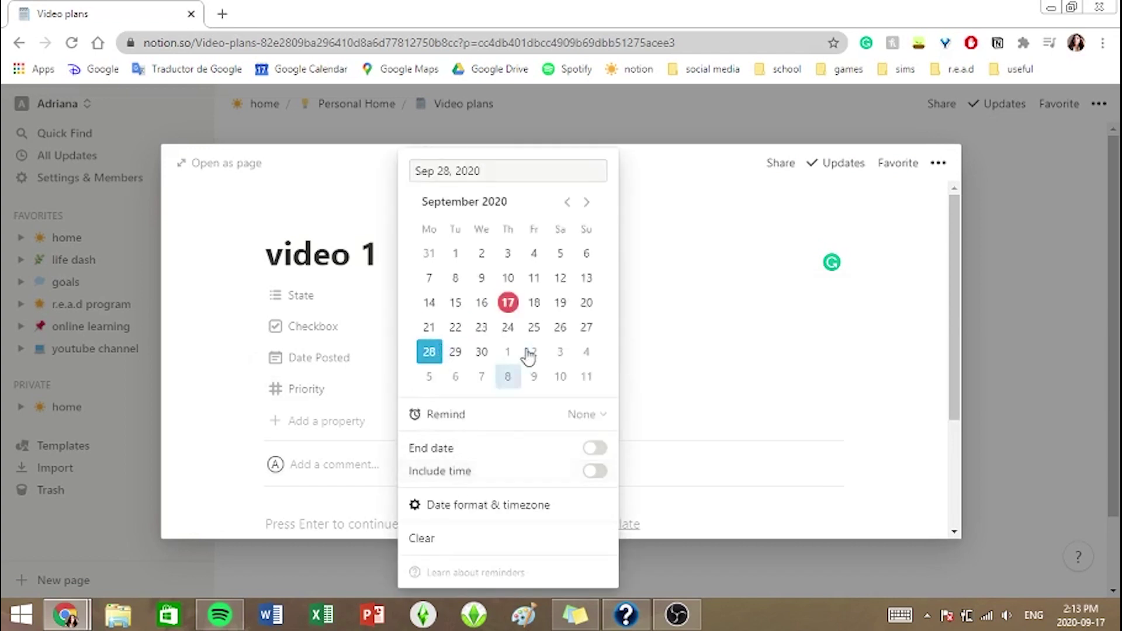
click(560, 277)
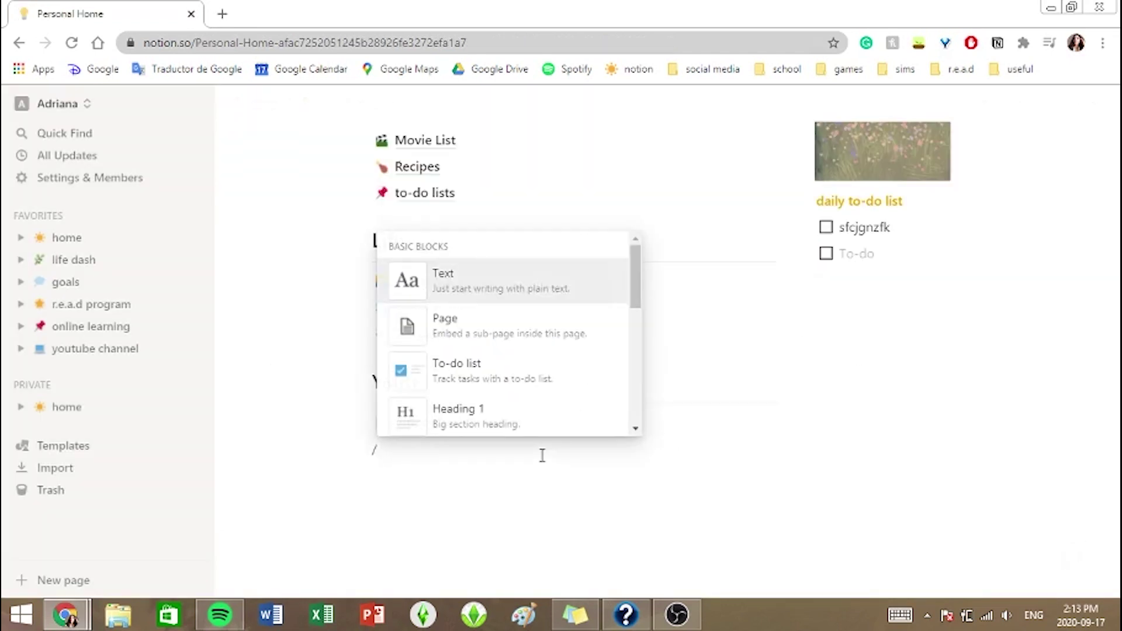
Look up "temp" among the block types on Personal Home and open the template gallery from a new untitled page.
text(tem)
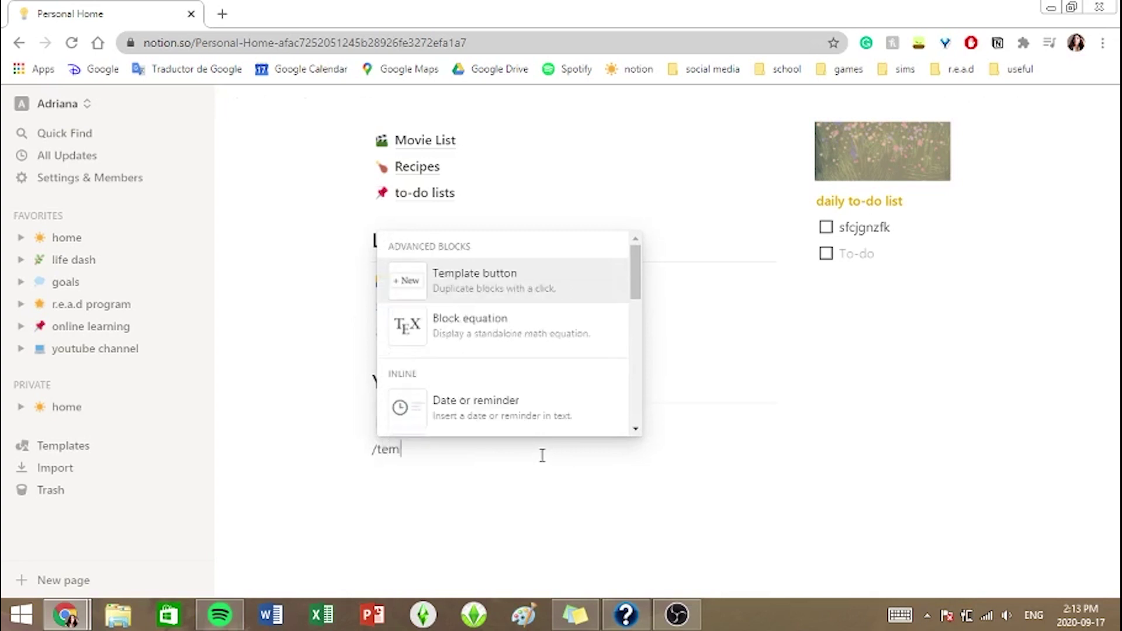
text(p)
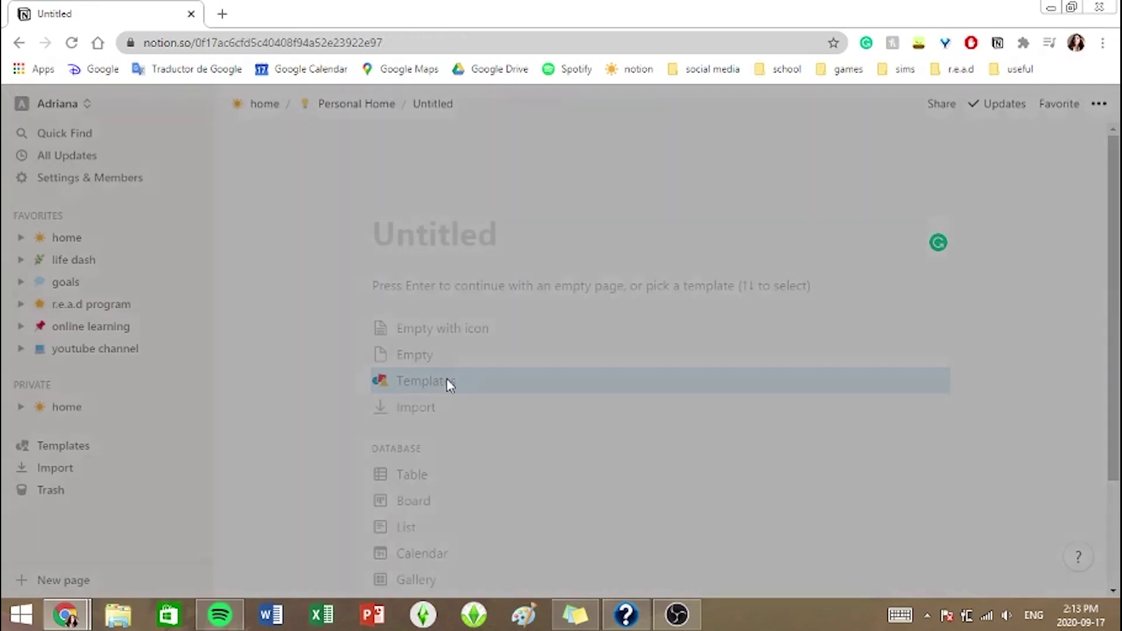
click(447, 379)
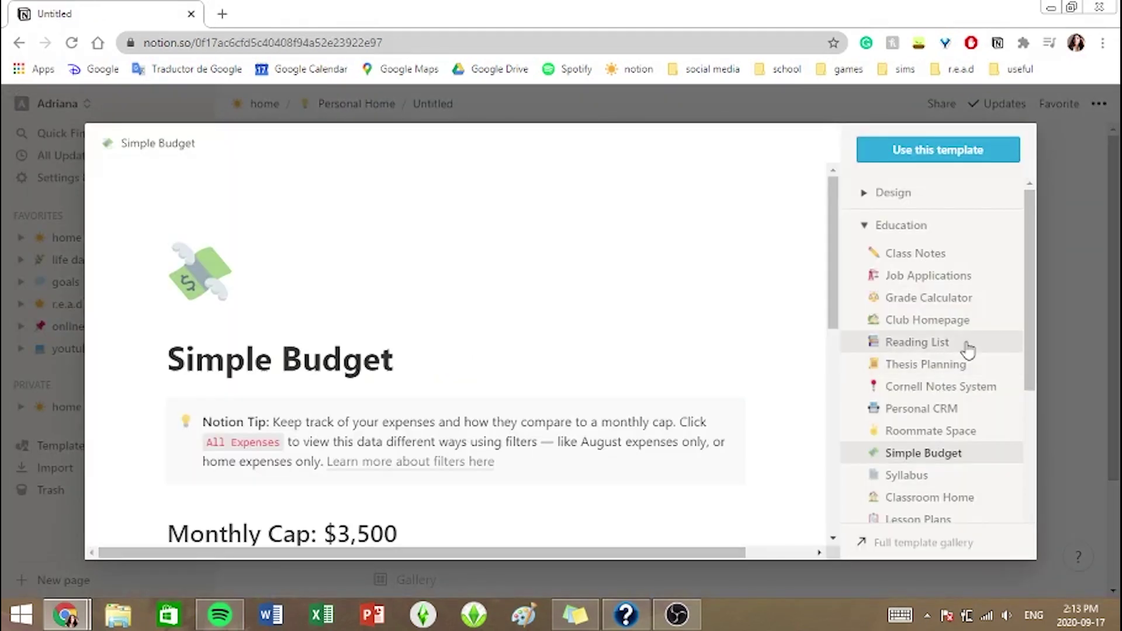
Preview the Reading List and Class Notes templates in the Education category, examining their layouts and tables.
click(906, 341)
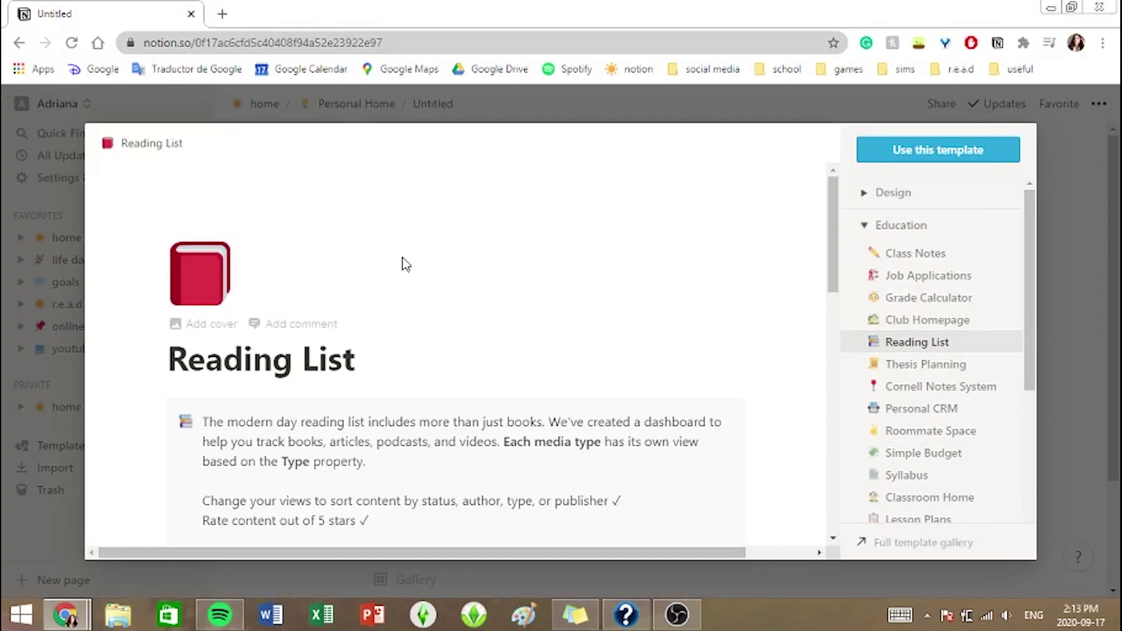
scroll(630, 376, right, 3)
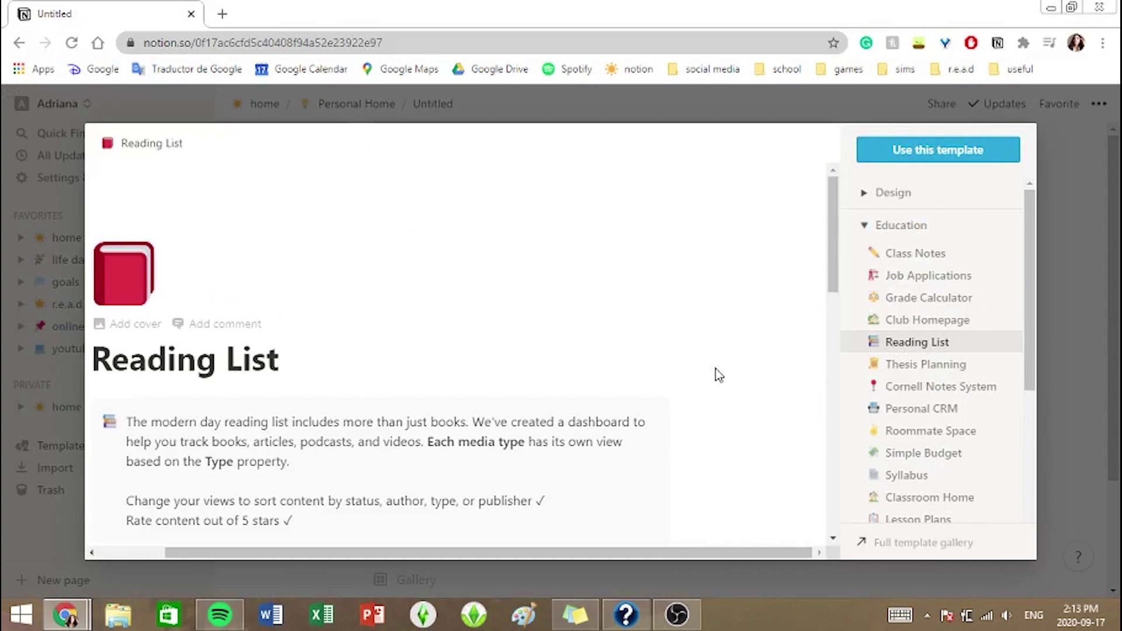
scroll(737, 380, left, 3)
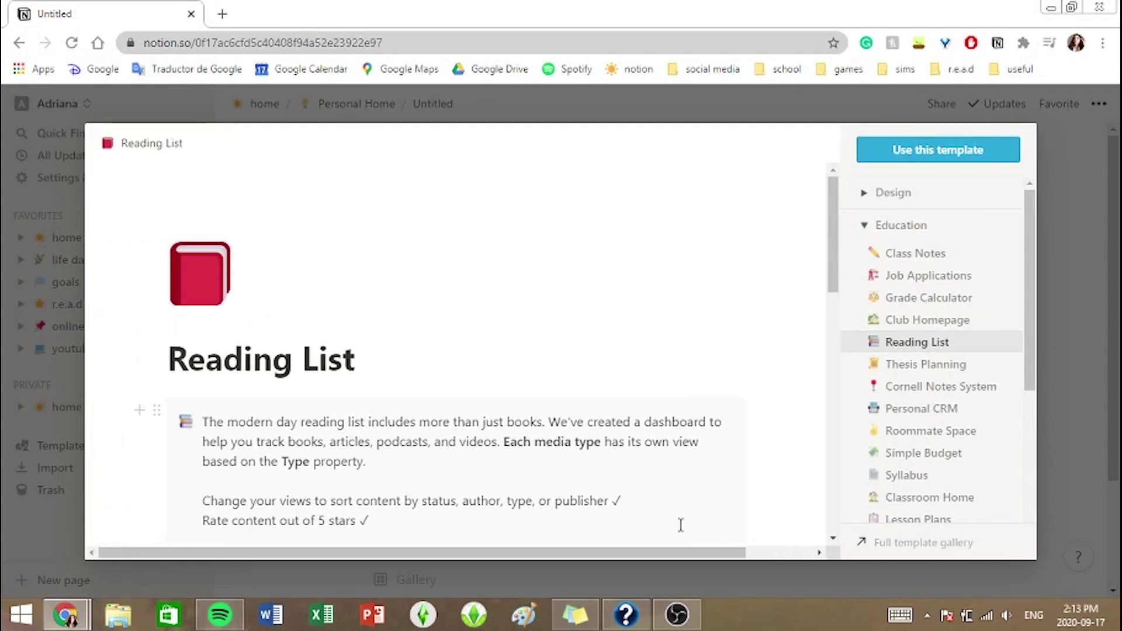
scroll(681, 524, down, 10)
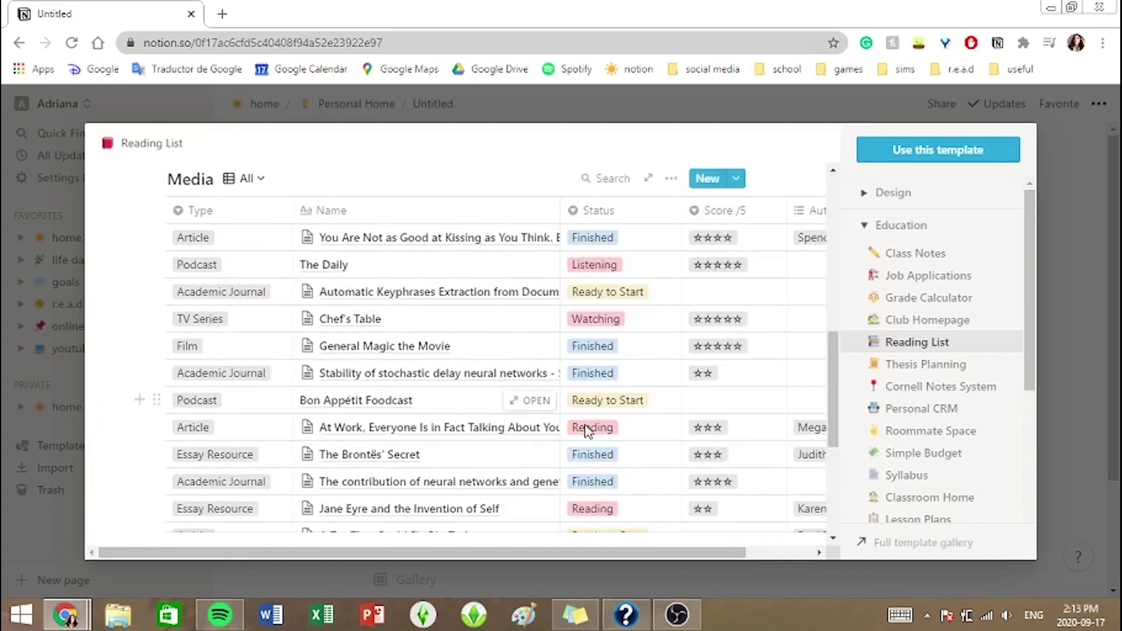
click(965, 262)
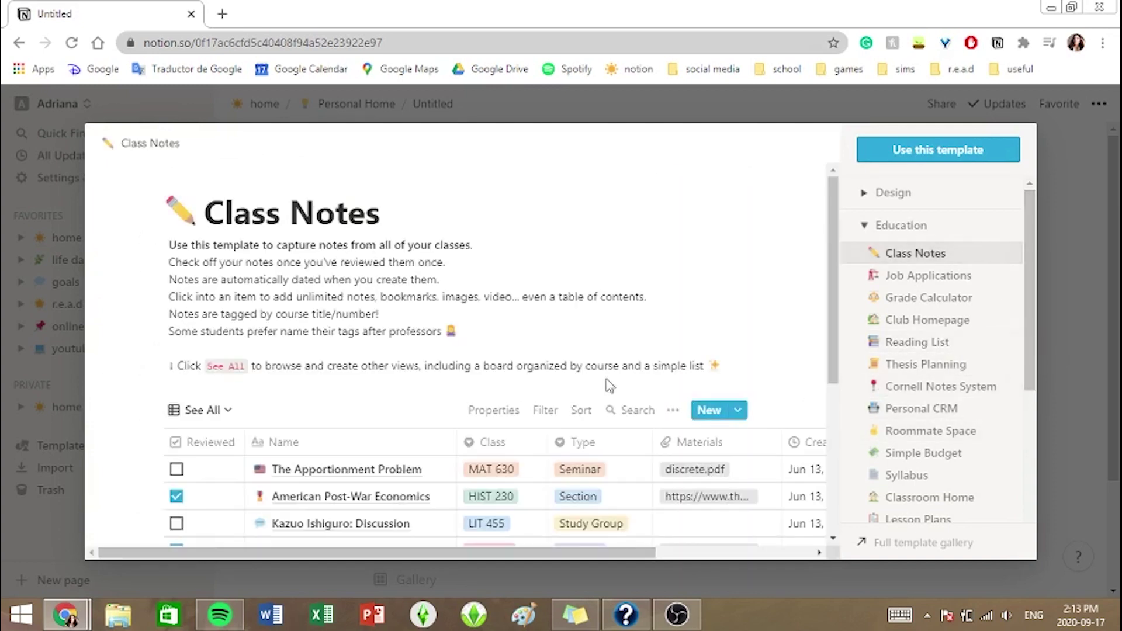
scroll(579, 365, down, 5)
scroll(579, 365, up, 3)
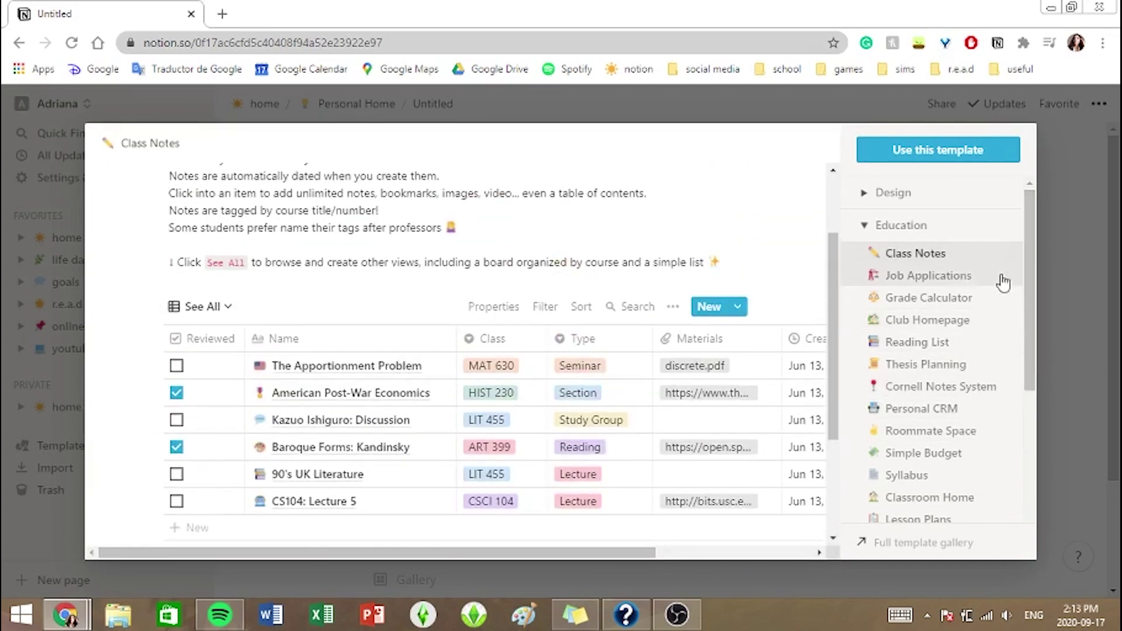
Preview the Job Applications, Classroom Home and Syllabus templates and browse the Engineering category.
click(958, 280)
scroll(912, 409, down, 4)
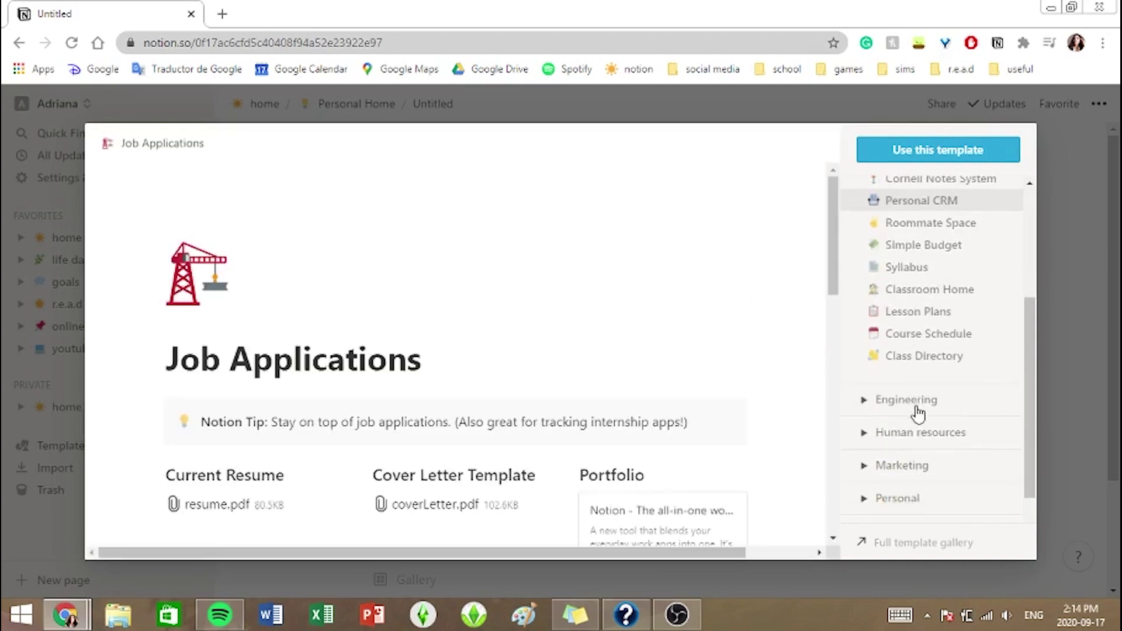
click(959, 287)
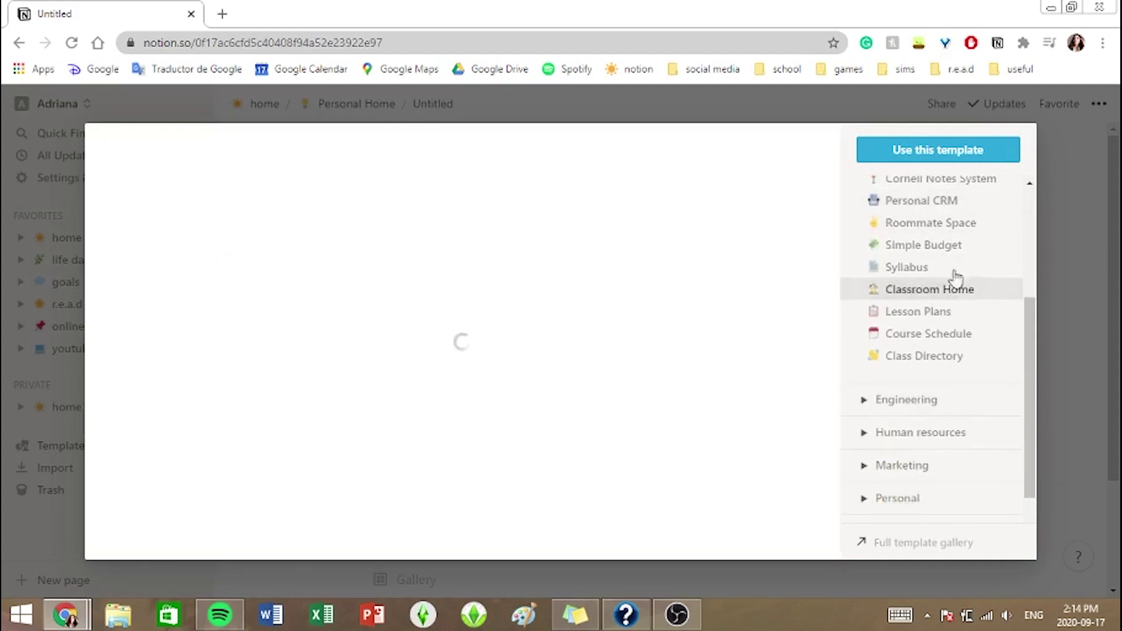
click(931, 266)
scroll(641, 347, down, 5)
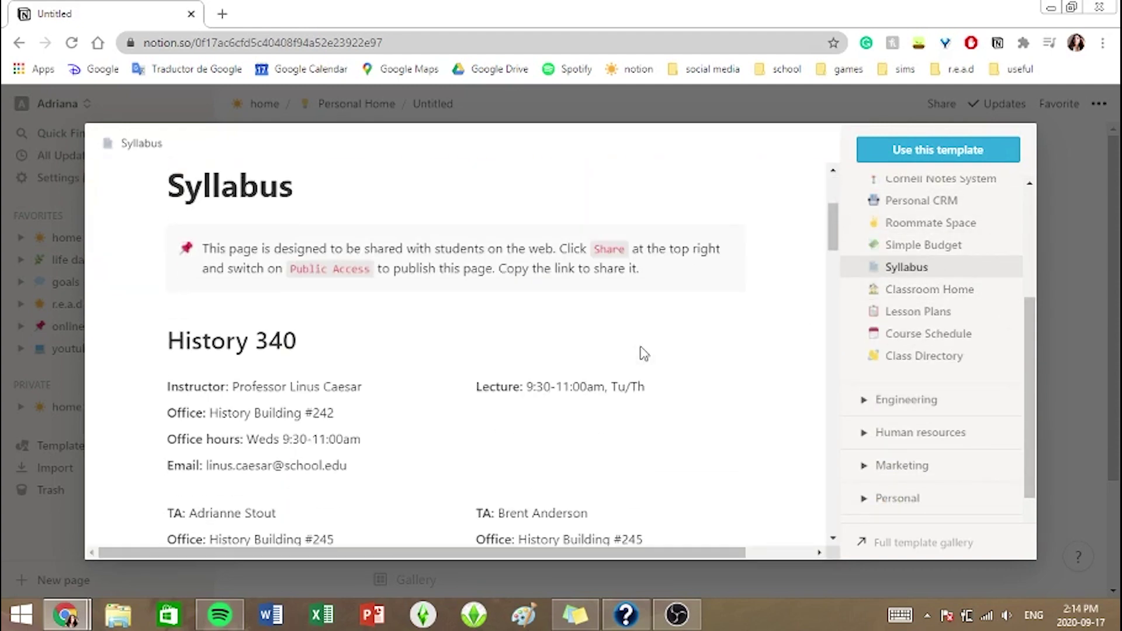
scroll(642, 347, down, 5)
click(906, 406)
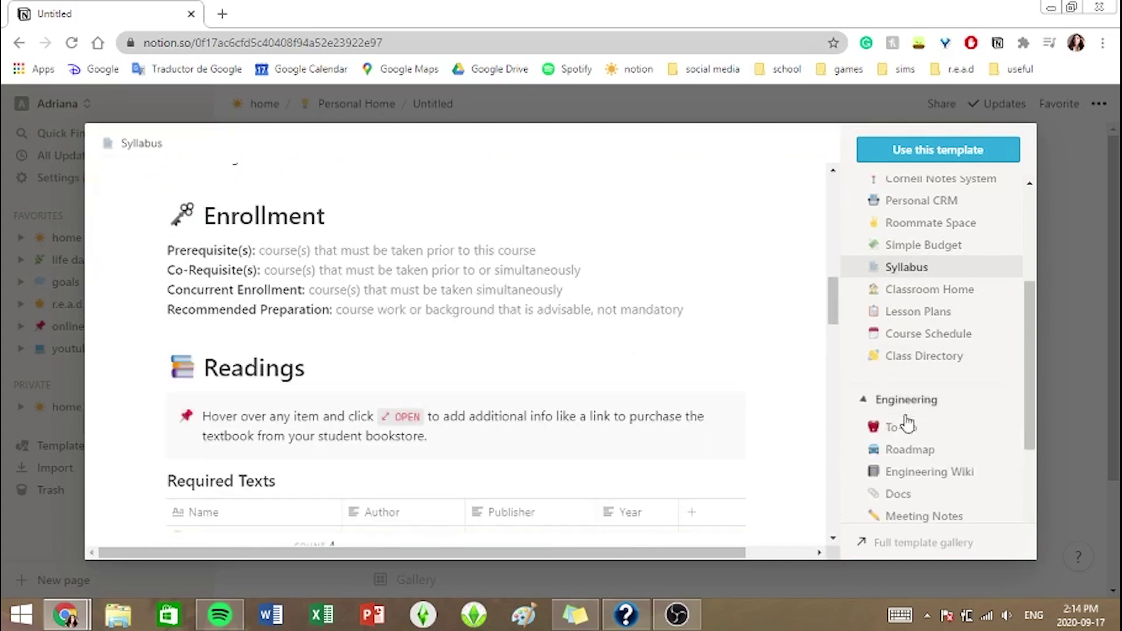
scroll(919, 474, down, 3)
Close the template gallery and return through Personal Home to the home page.
click(1082, 394)
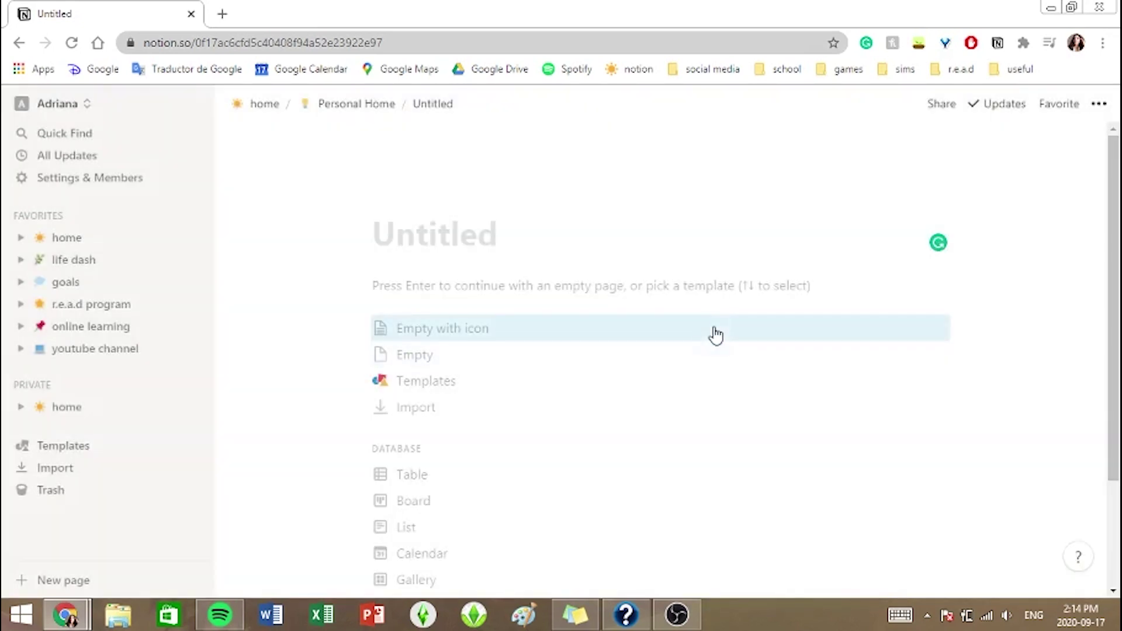
click(315, 109)
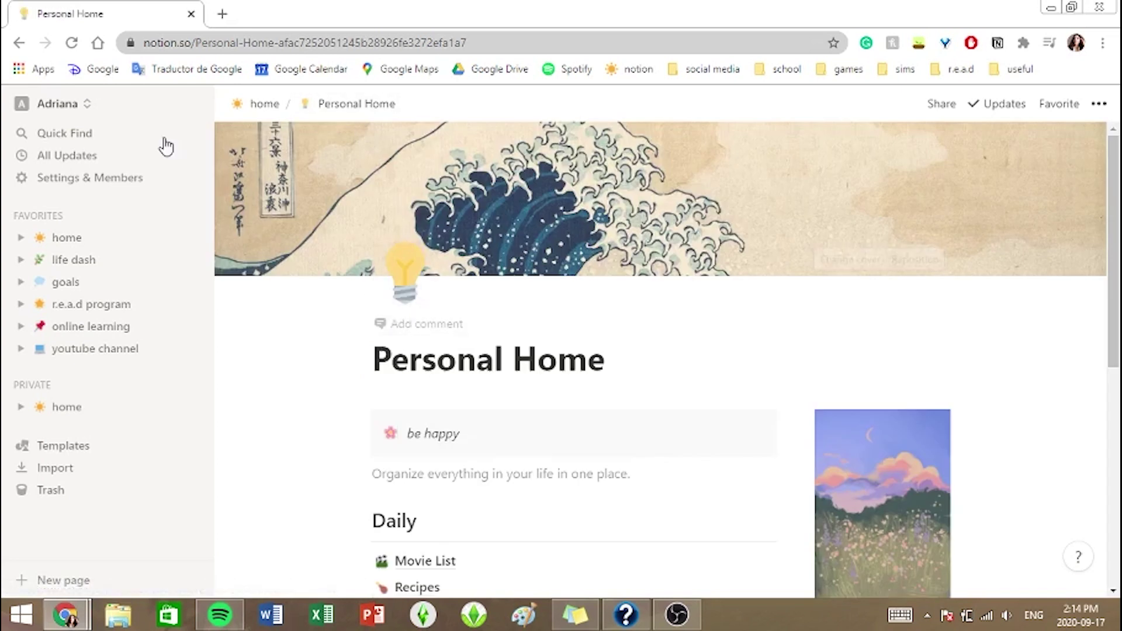
click(266, 104)
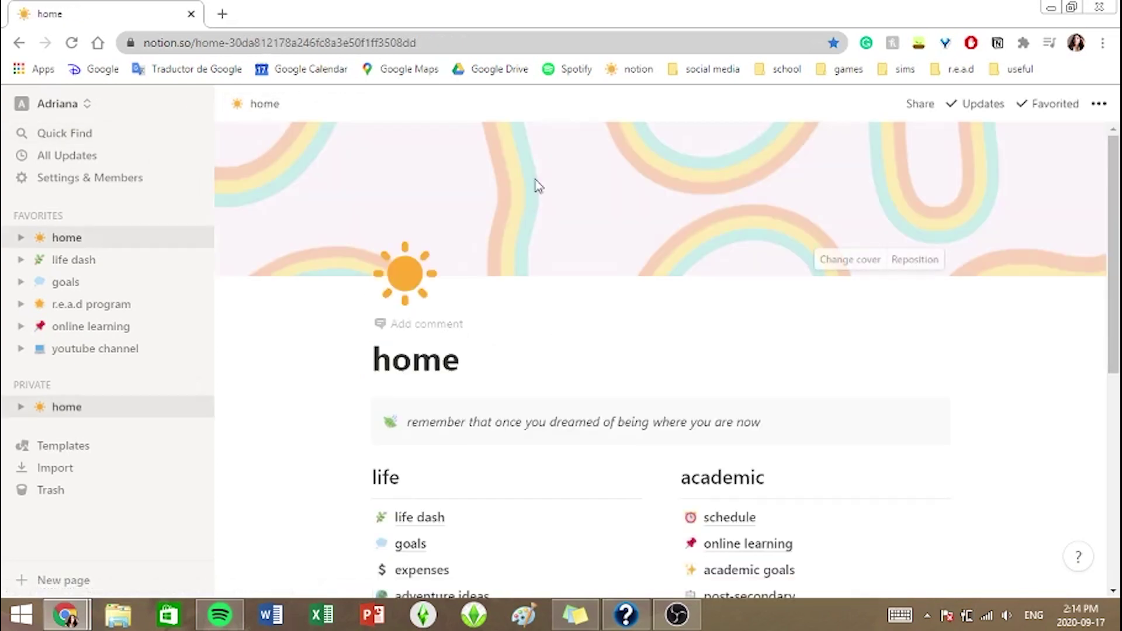